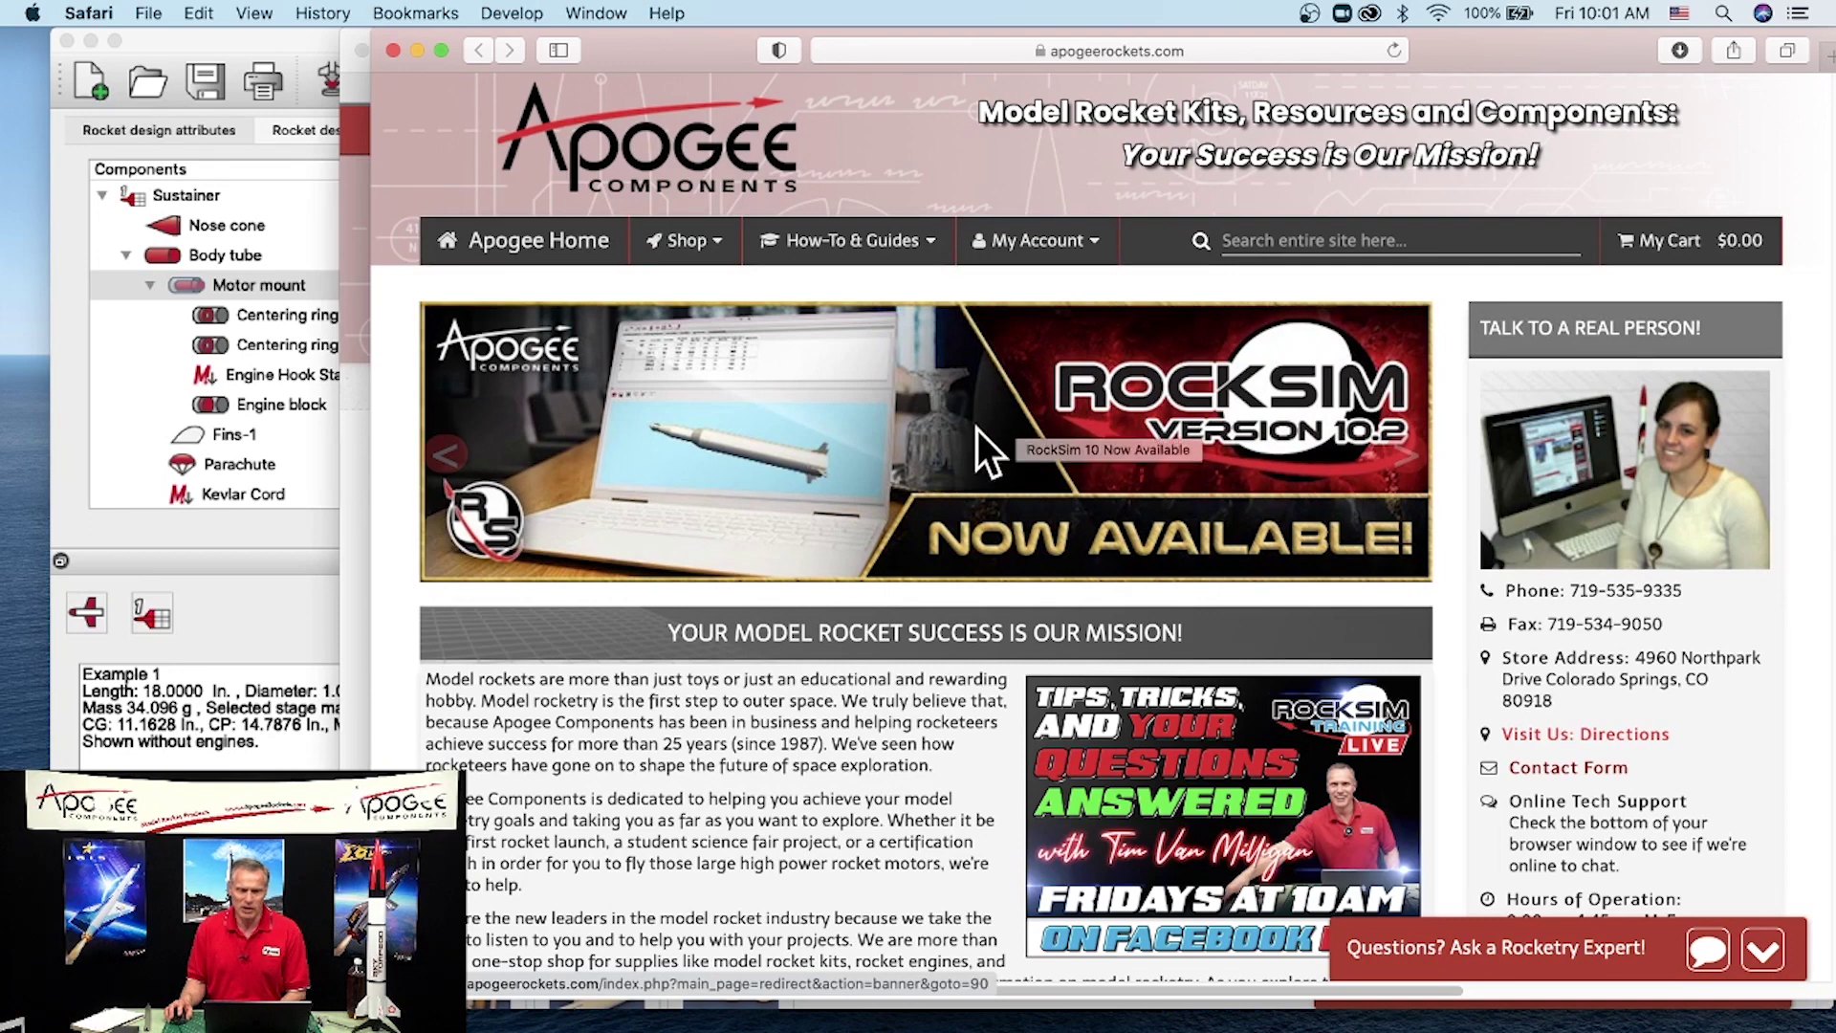
# Step: Open the RockSim 10 availability announcement from the Apogee home page and read through it
pyautogui.click(979, 411)
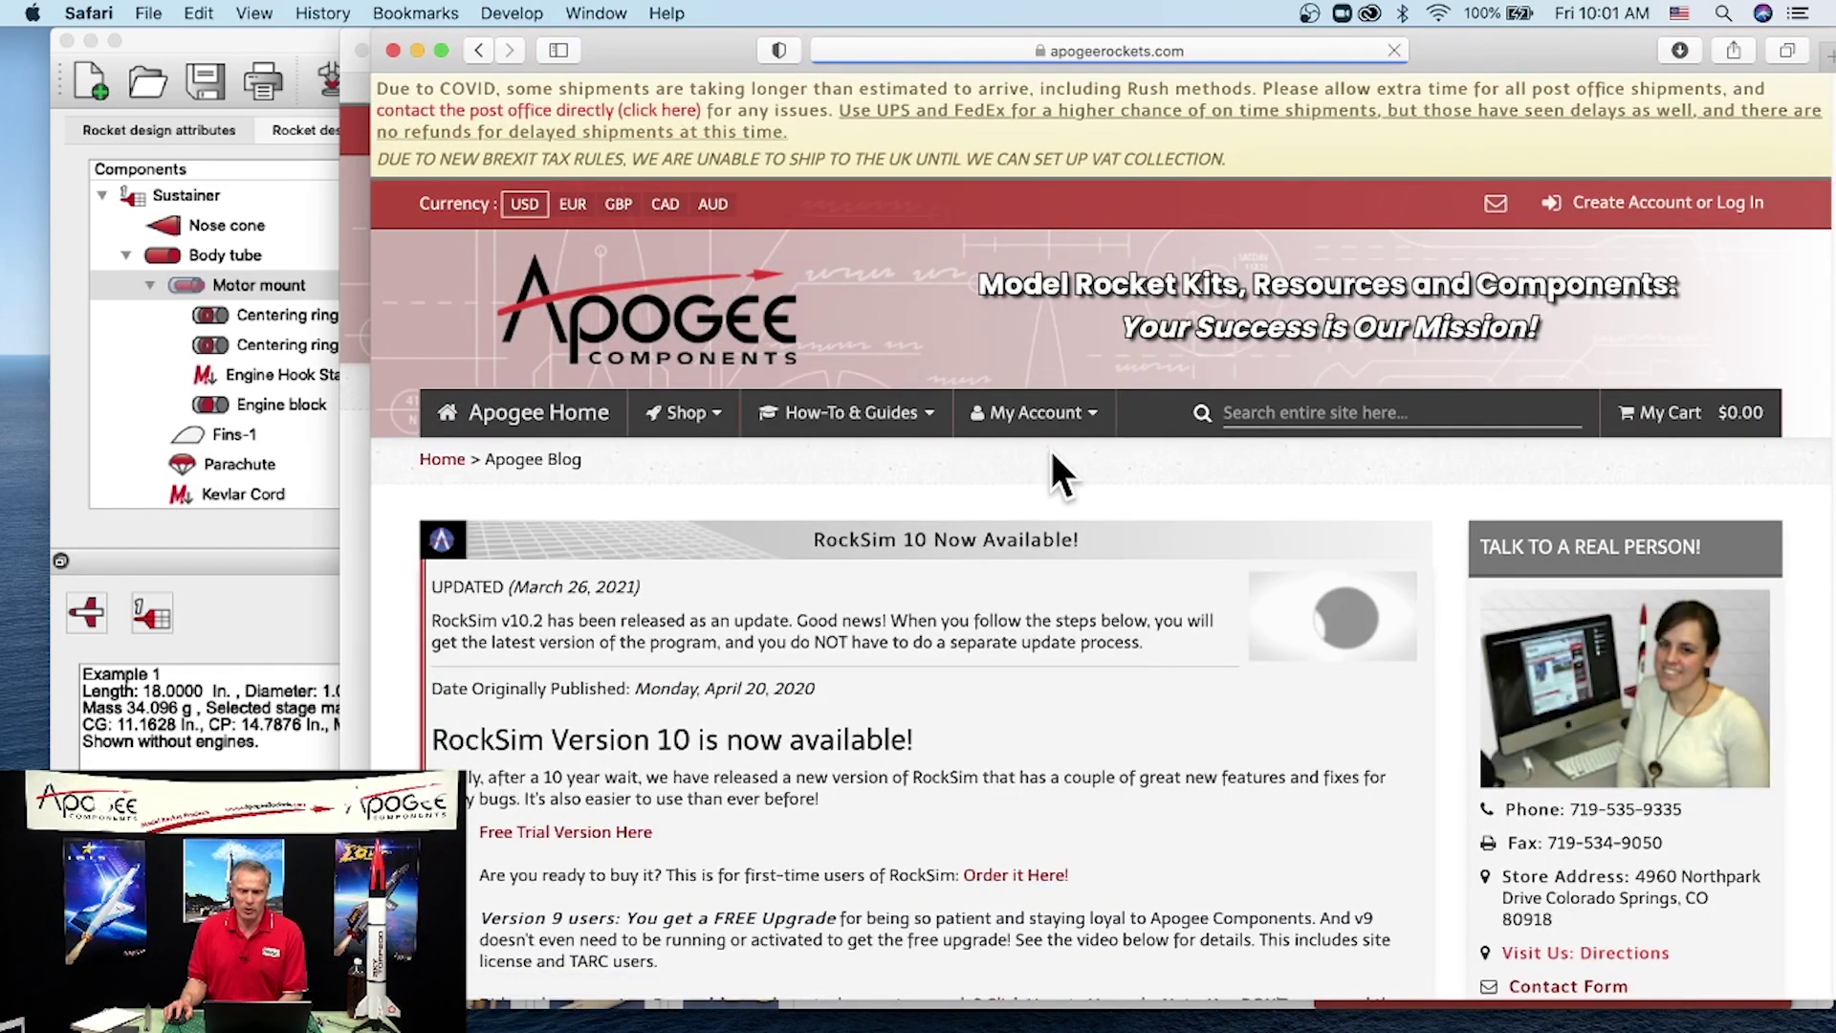
pyautogui.scroll(-5, 1048, 451)
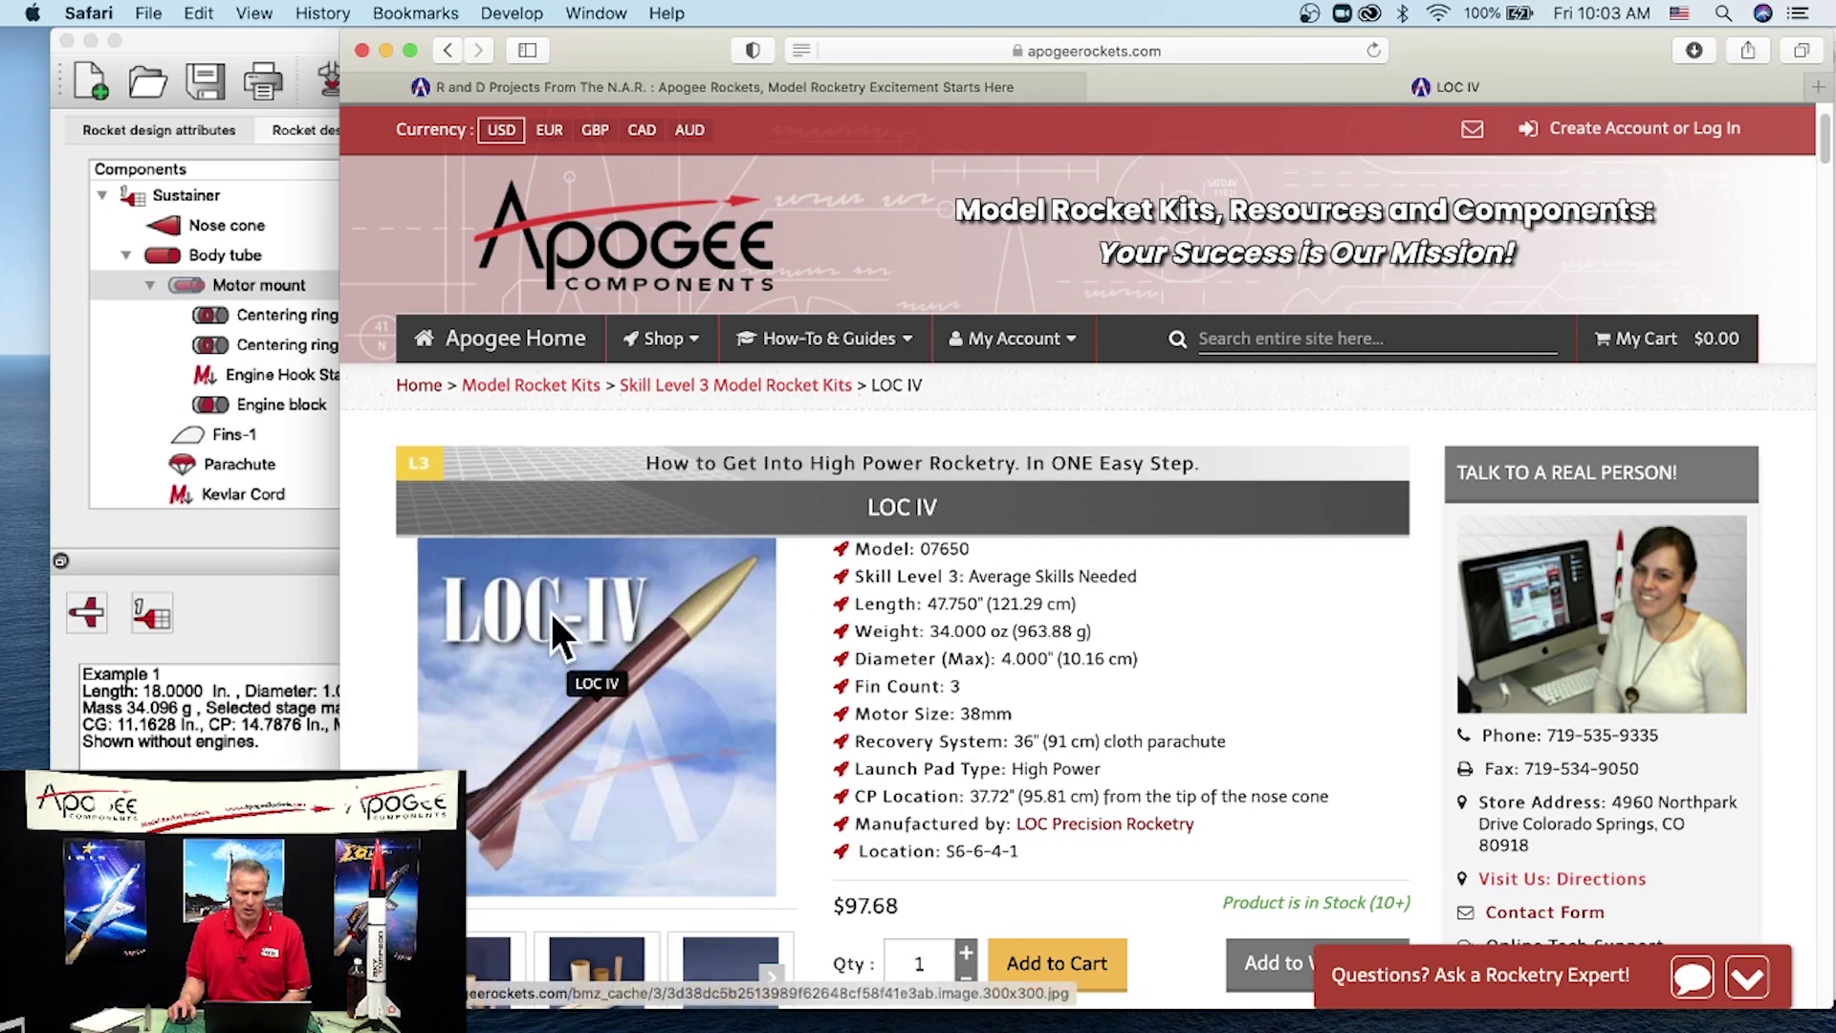
# Step: Review the LOC IV kit specifications and go to the product page's RockSim file section
pyautogui.scroll(-5, 633, 655)
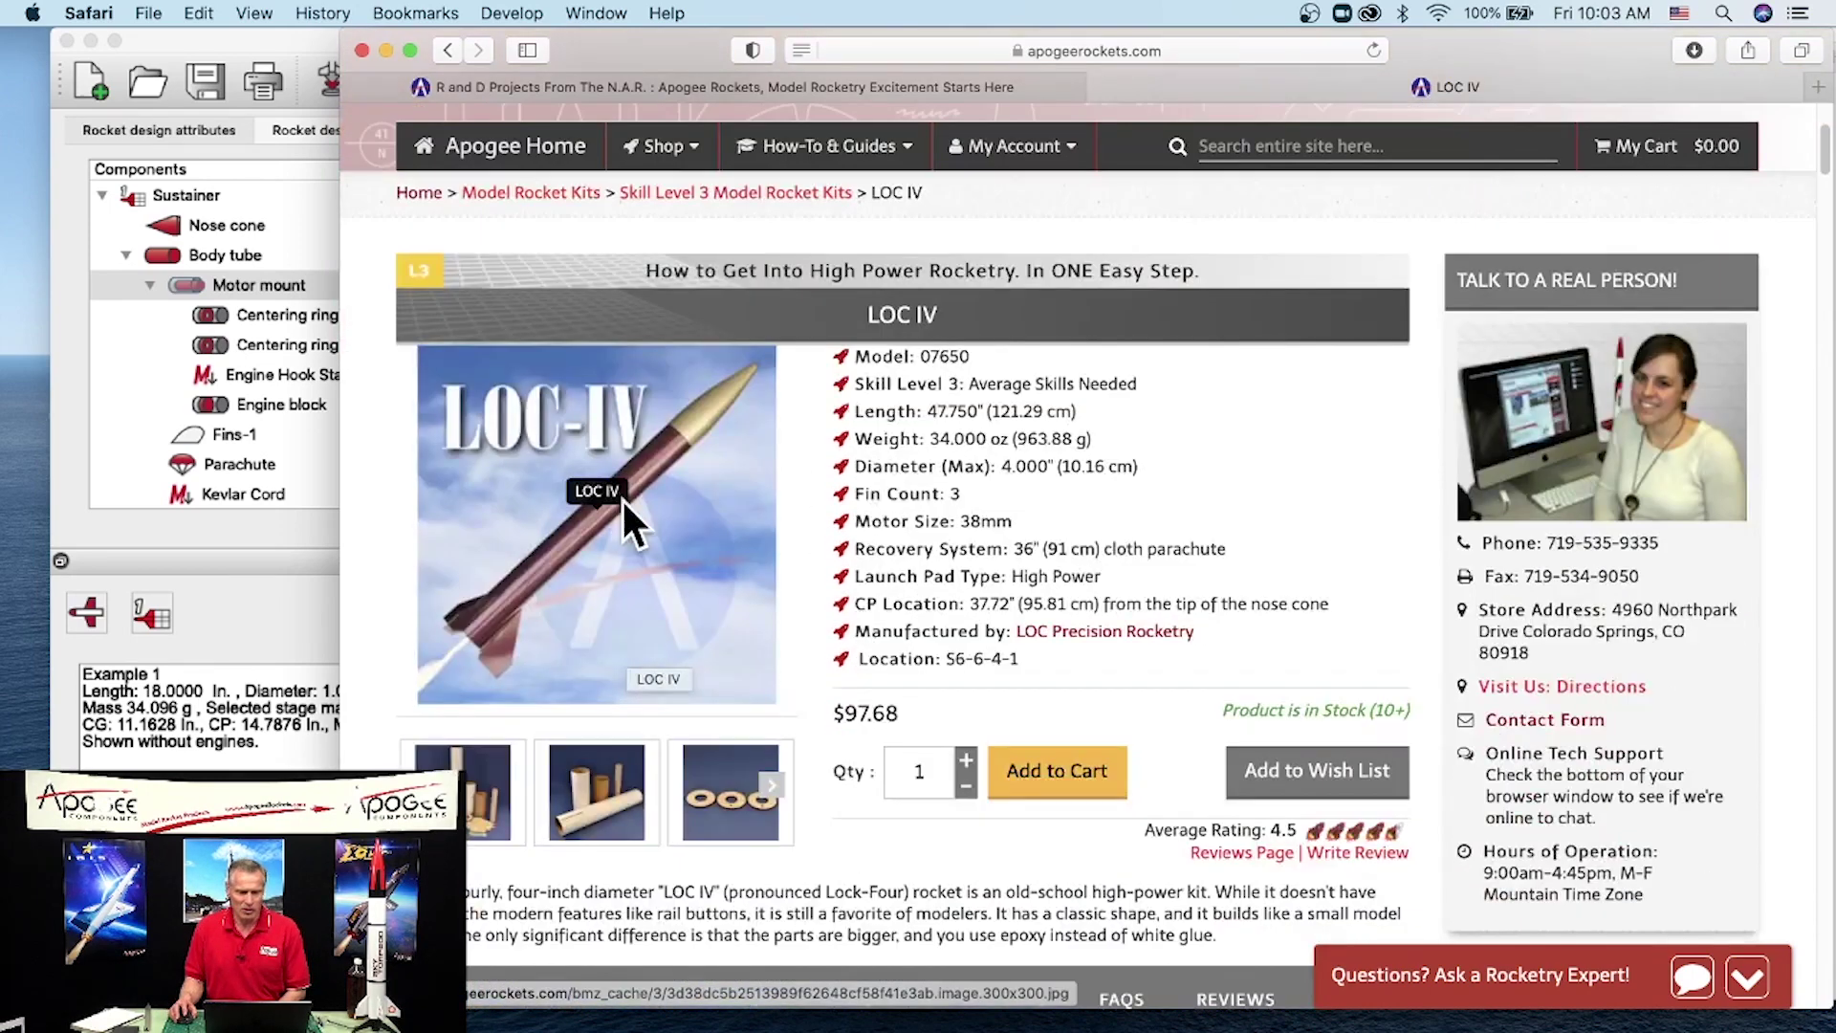
pyautogui.scroll(-3, 816, 517)
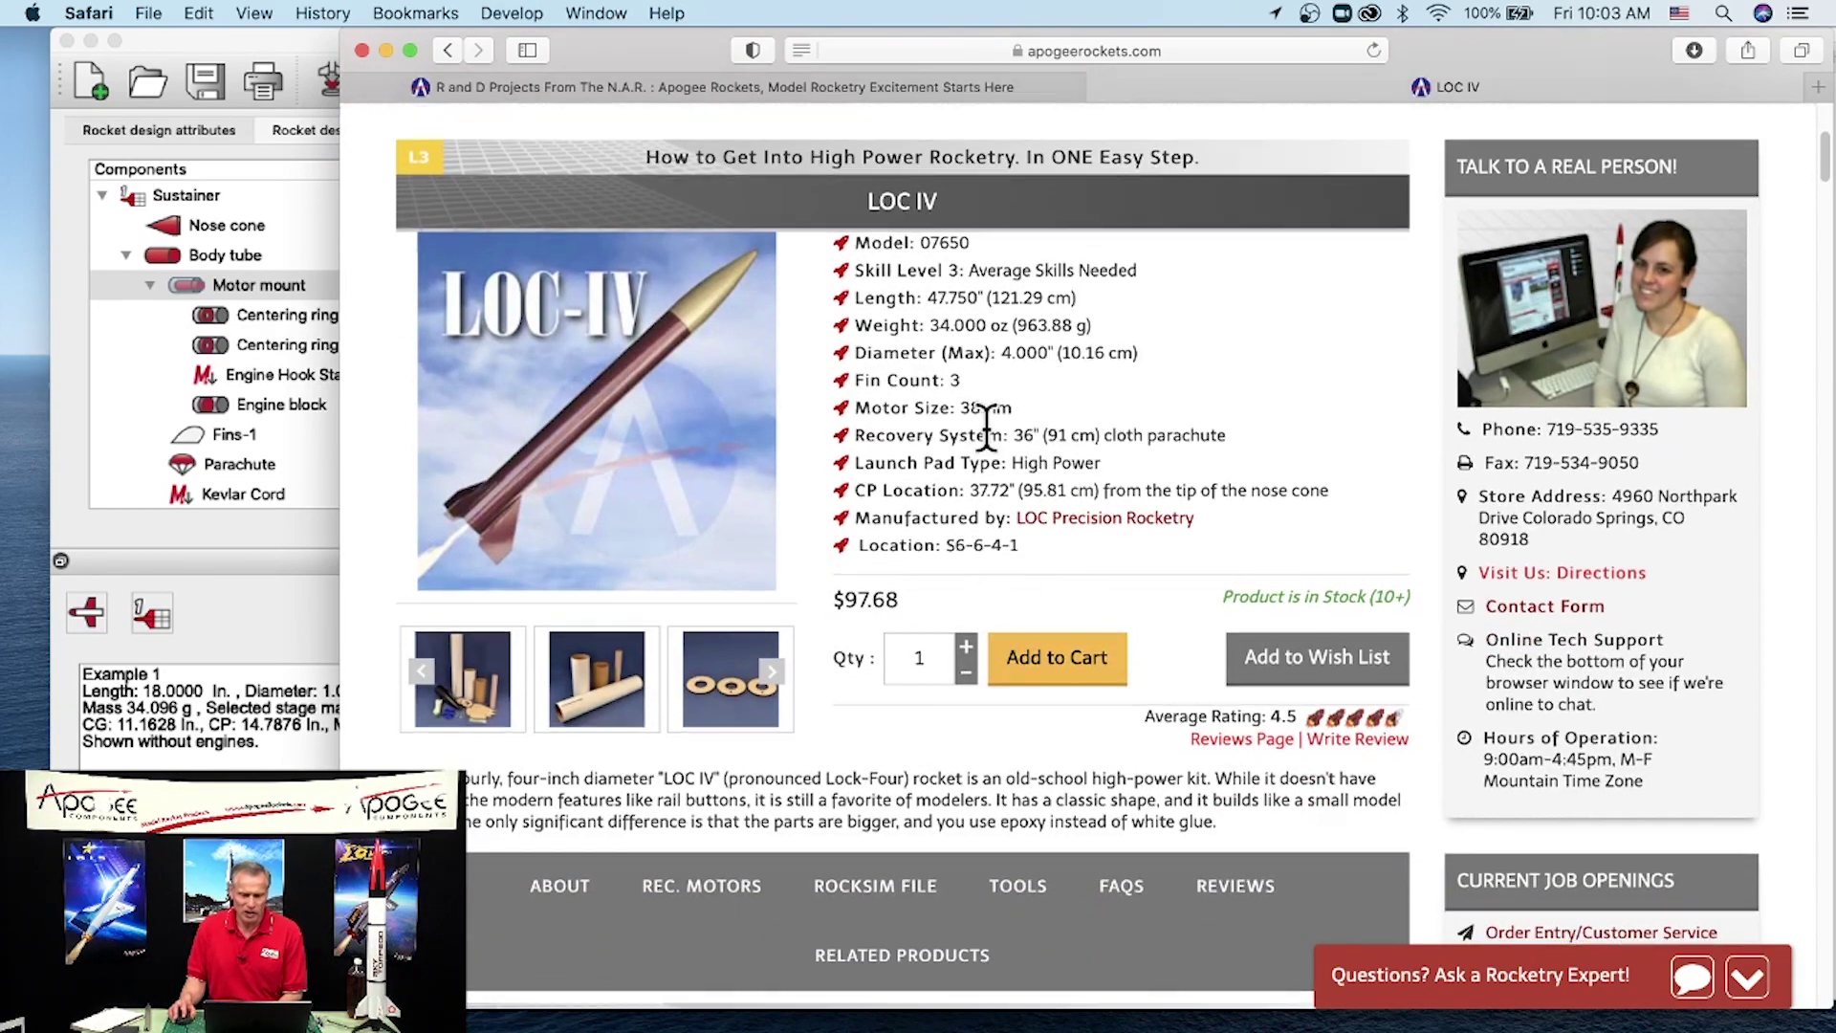
pyautogui.scroll(-2, 979, 432)
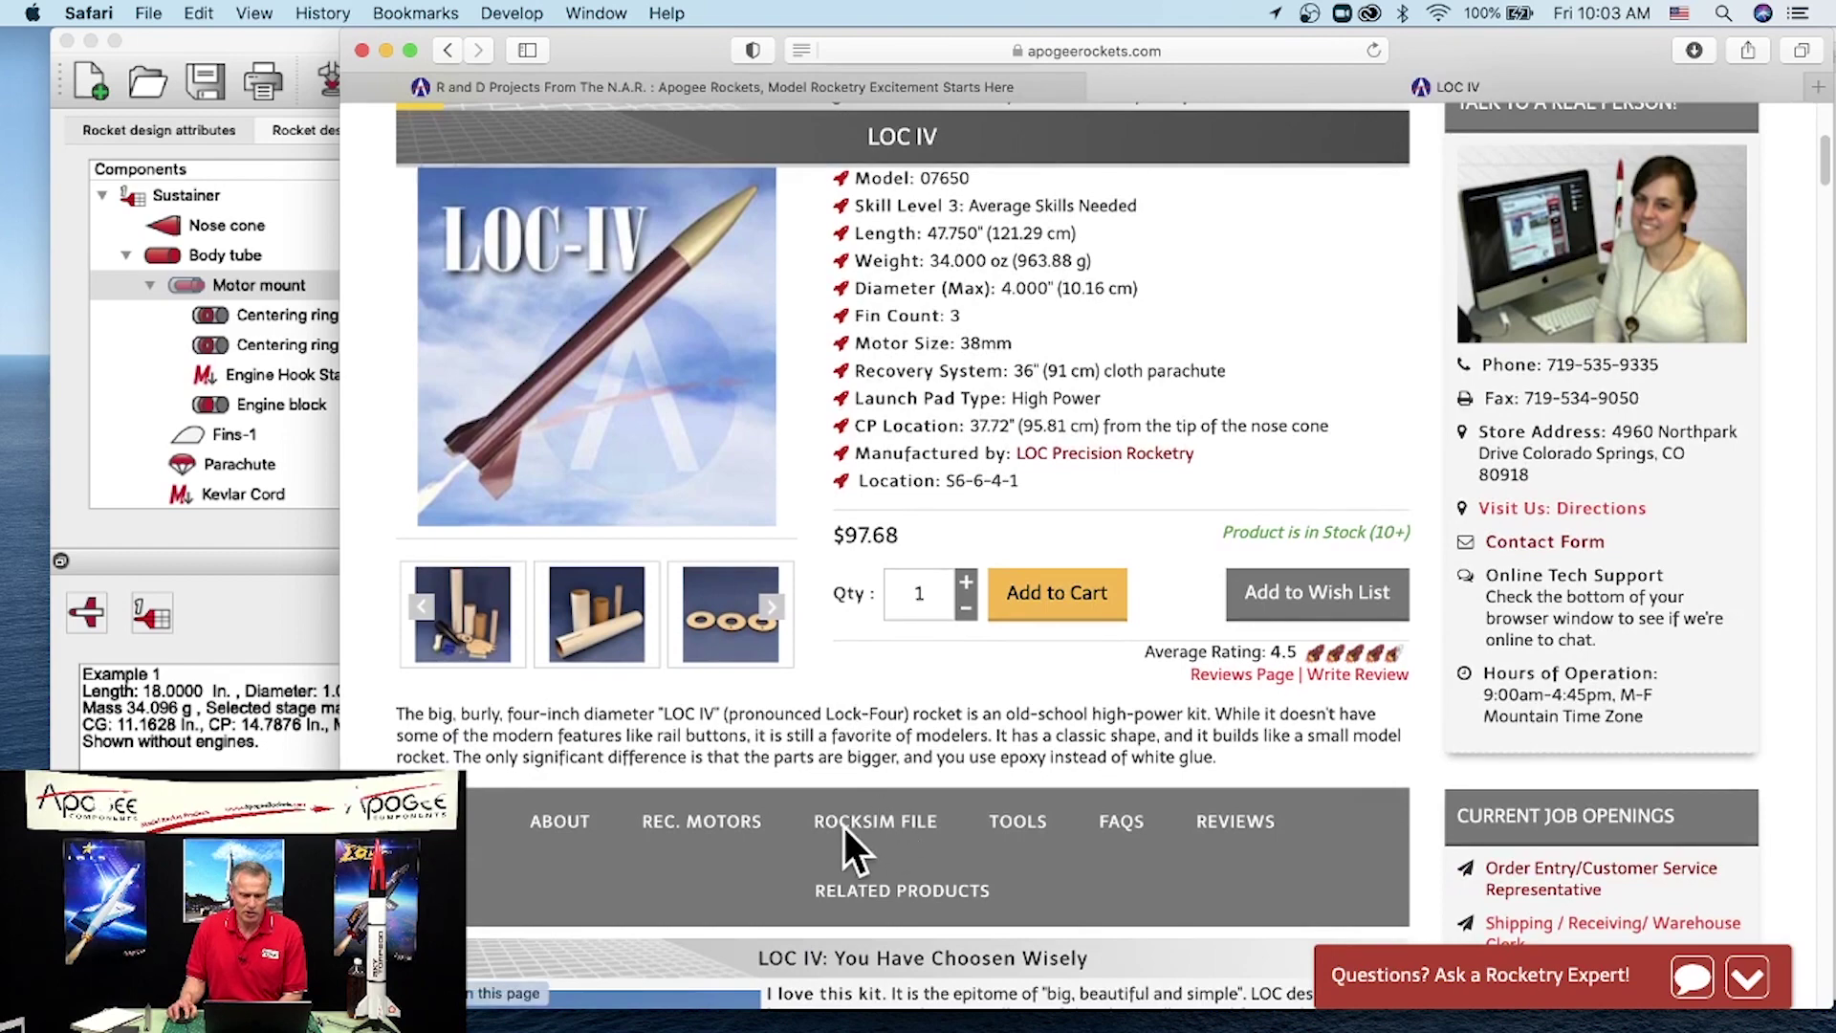
pyautogui.click(871, 819)
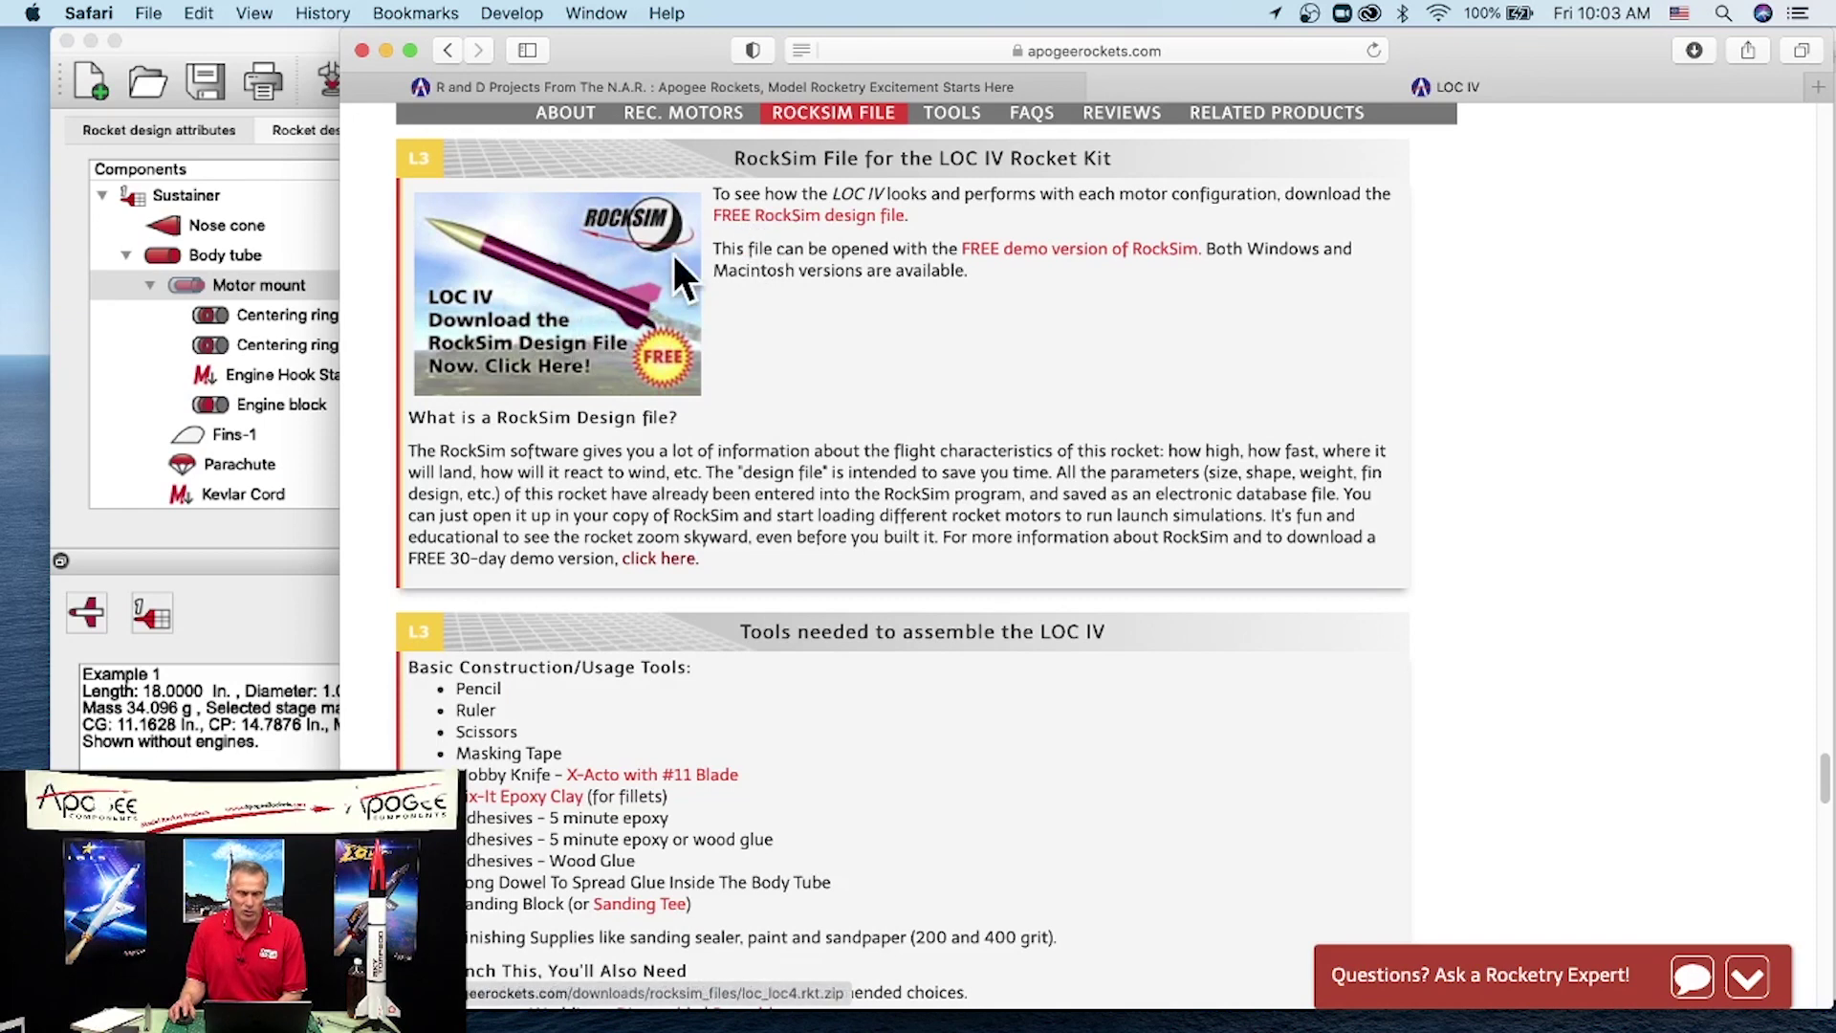
# Step: Switch to RockSim and open loc_loc4.rkt from the RockSim Designs folder, discarding changes to the current design
pyautogui.click(288, 617)
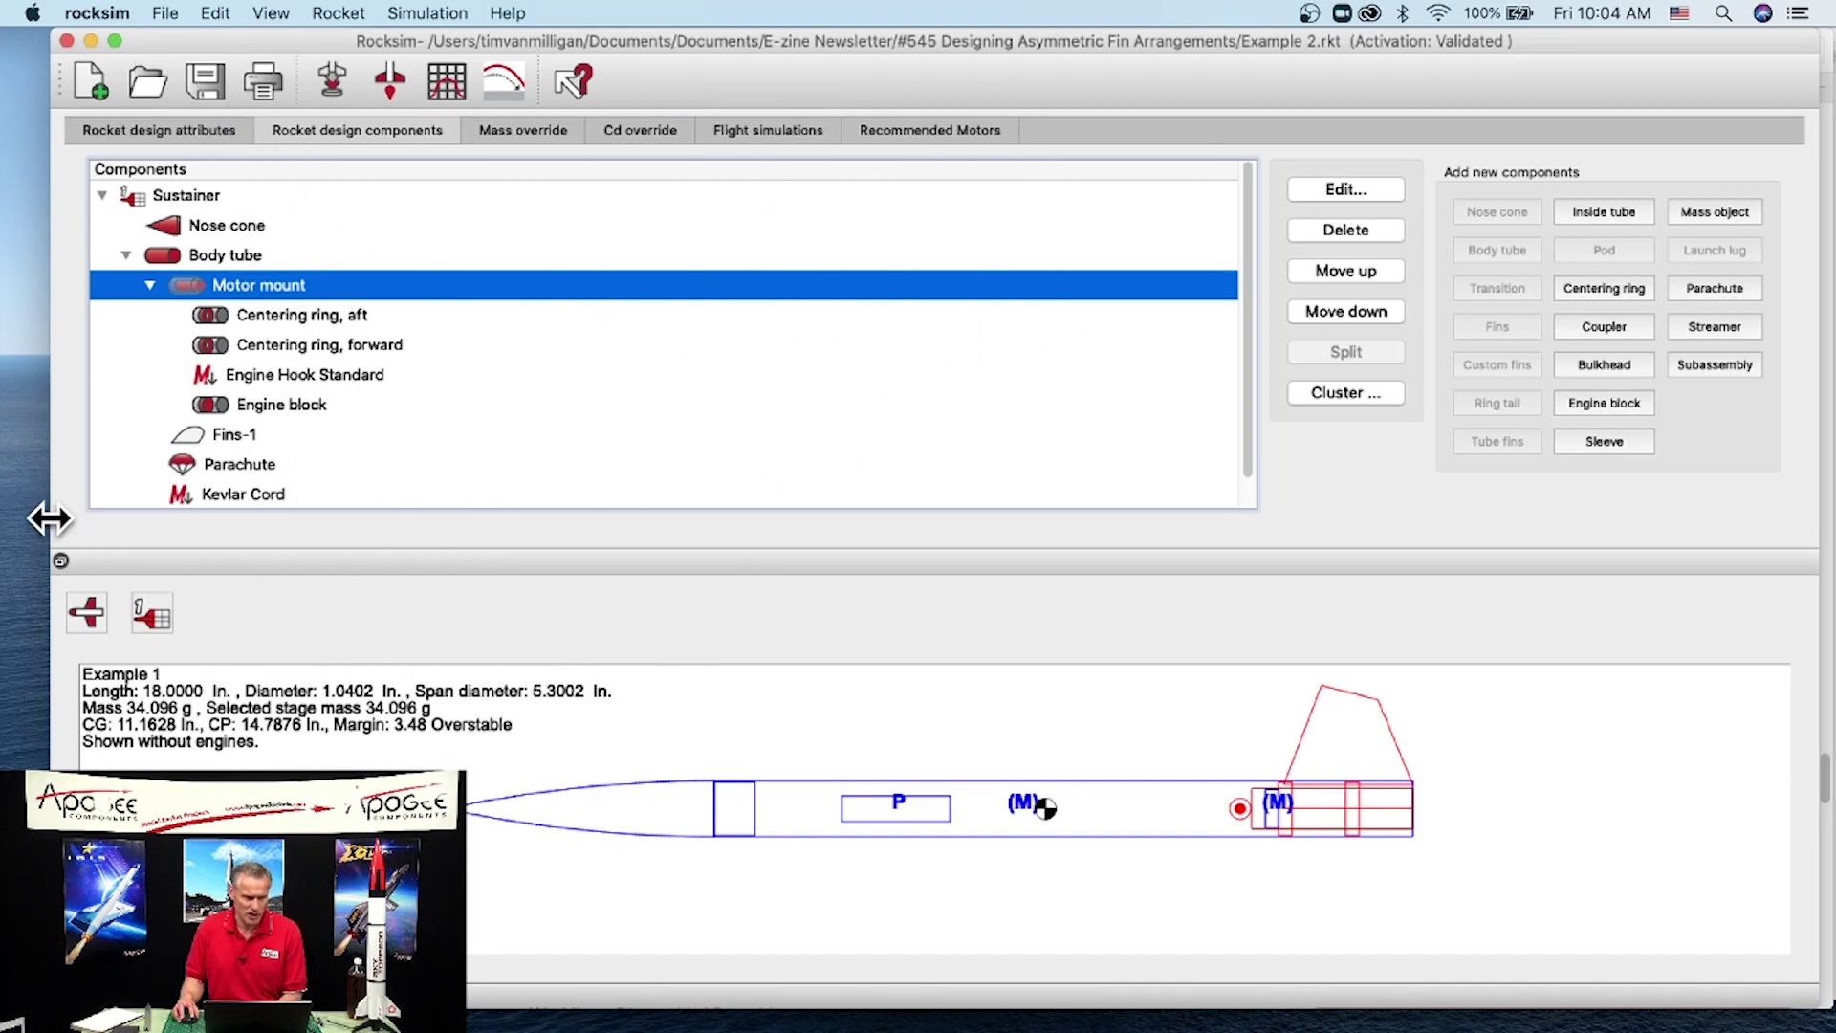
pyautogui.moveTo(50, 519); pyautogui.dragTo(155, 517)
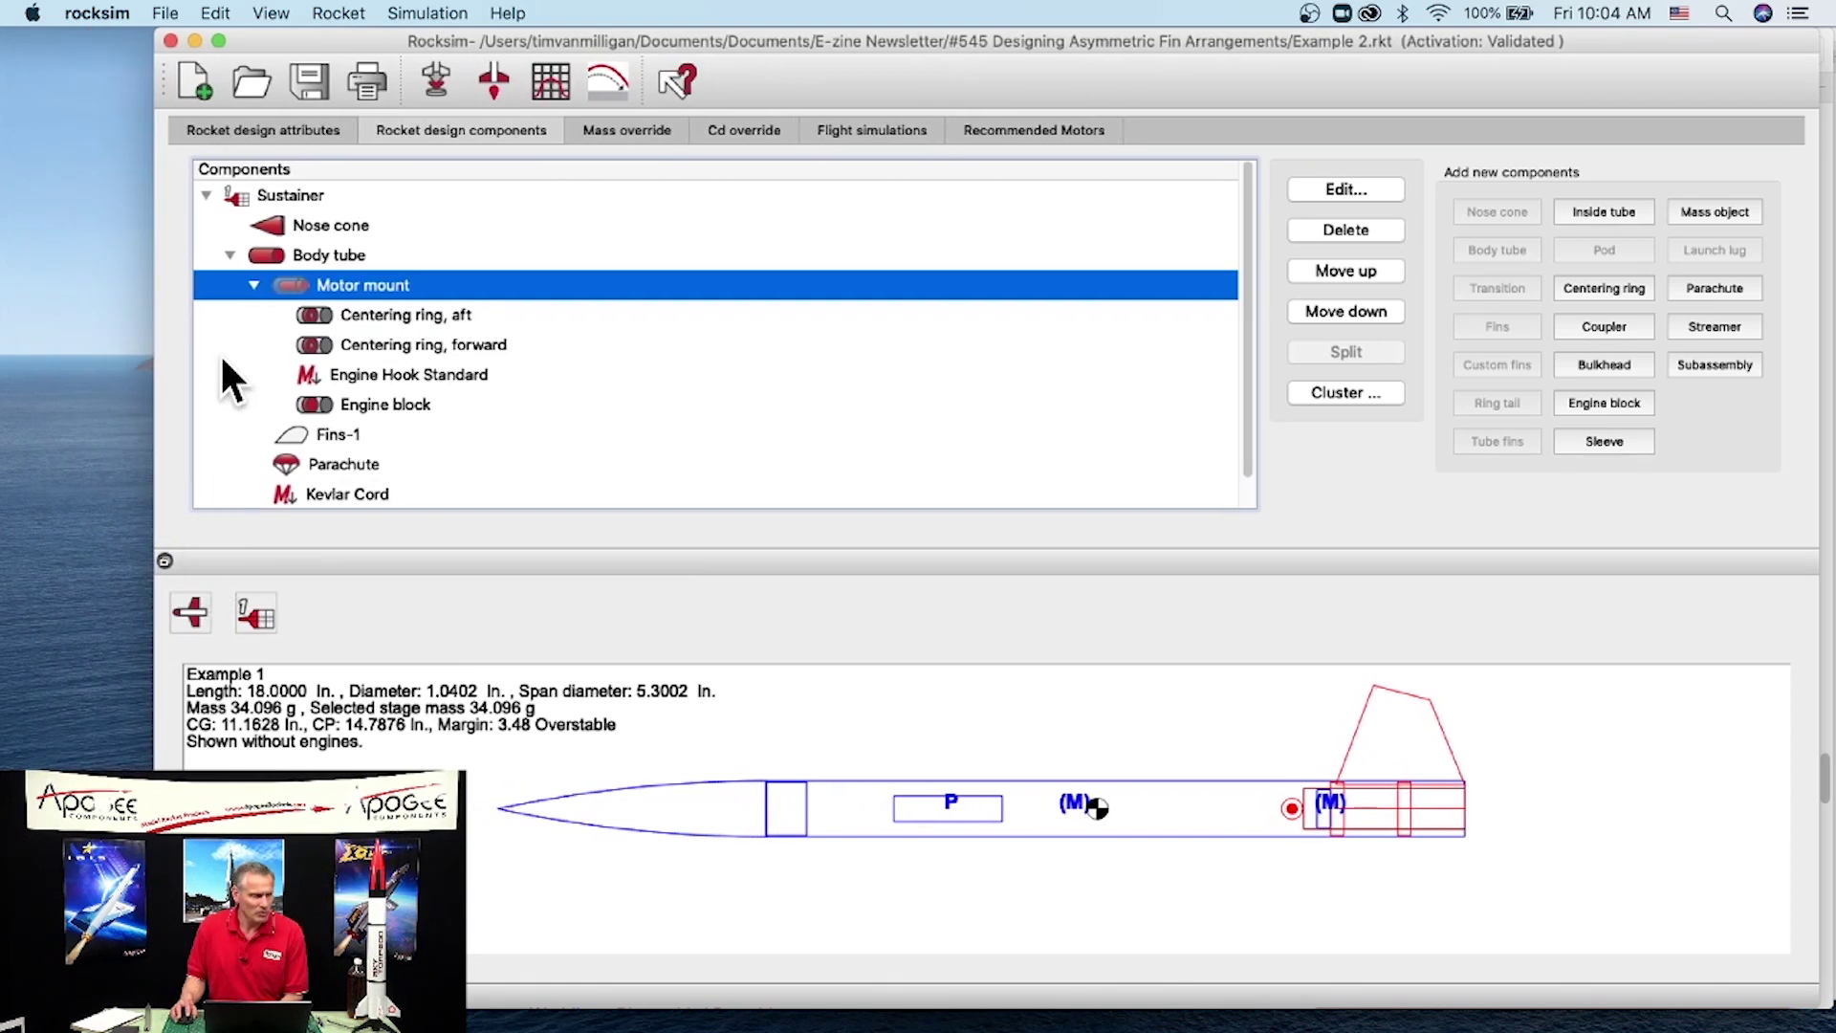
pyautogui.click(249, 71)
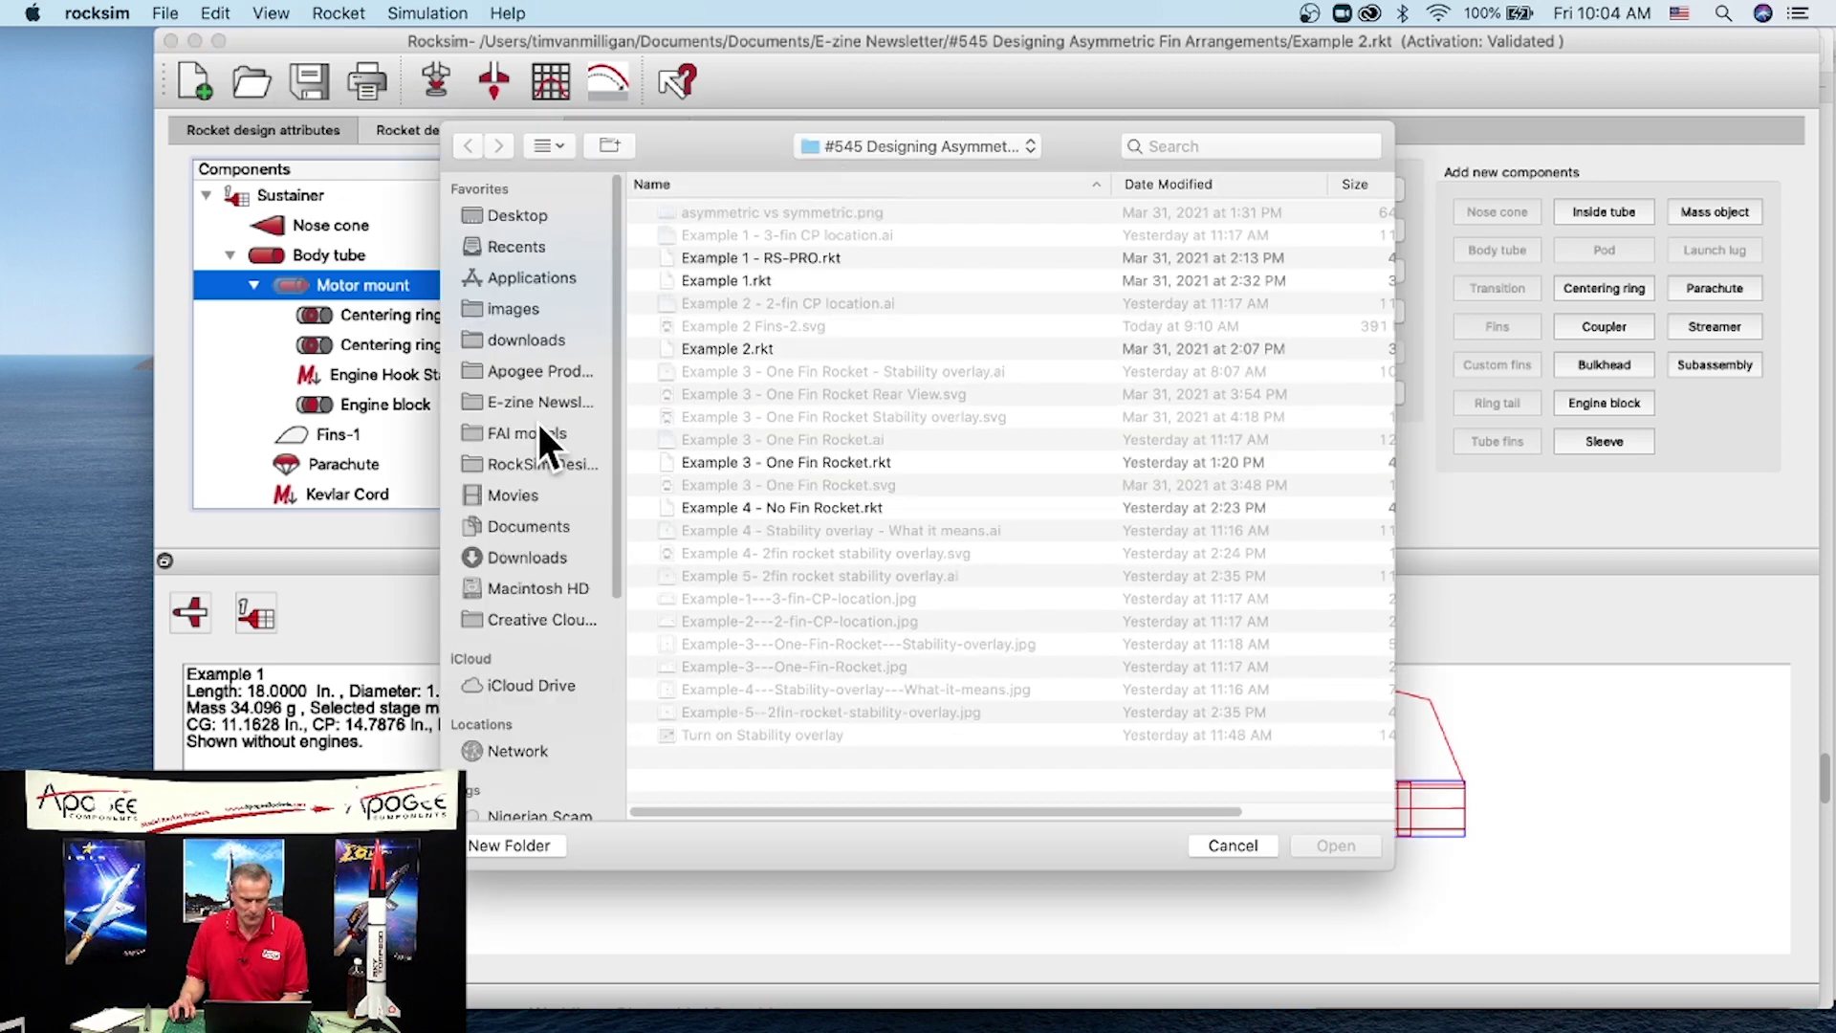
pyautogui.click(542, 368)
pyautogui.click(545, 461)
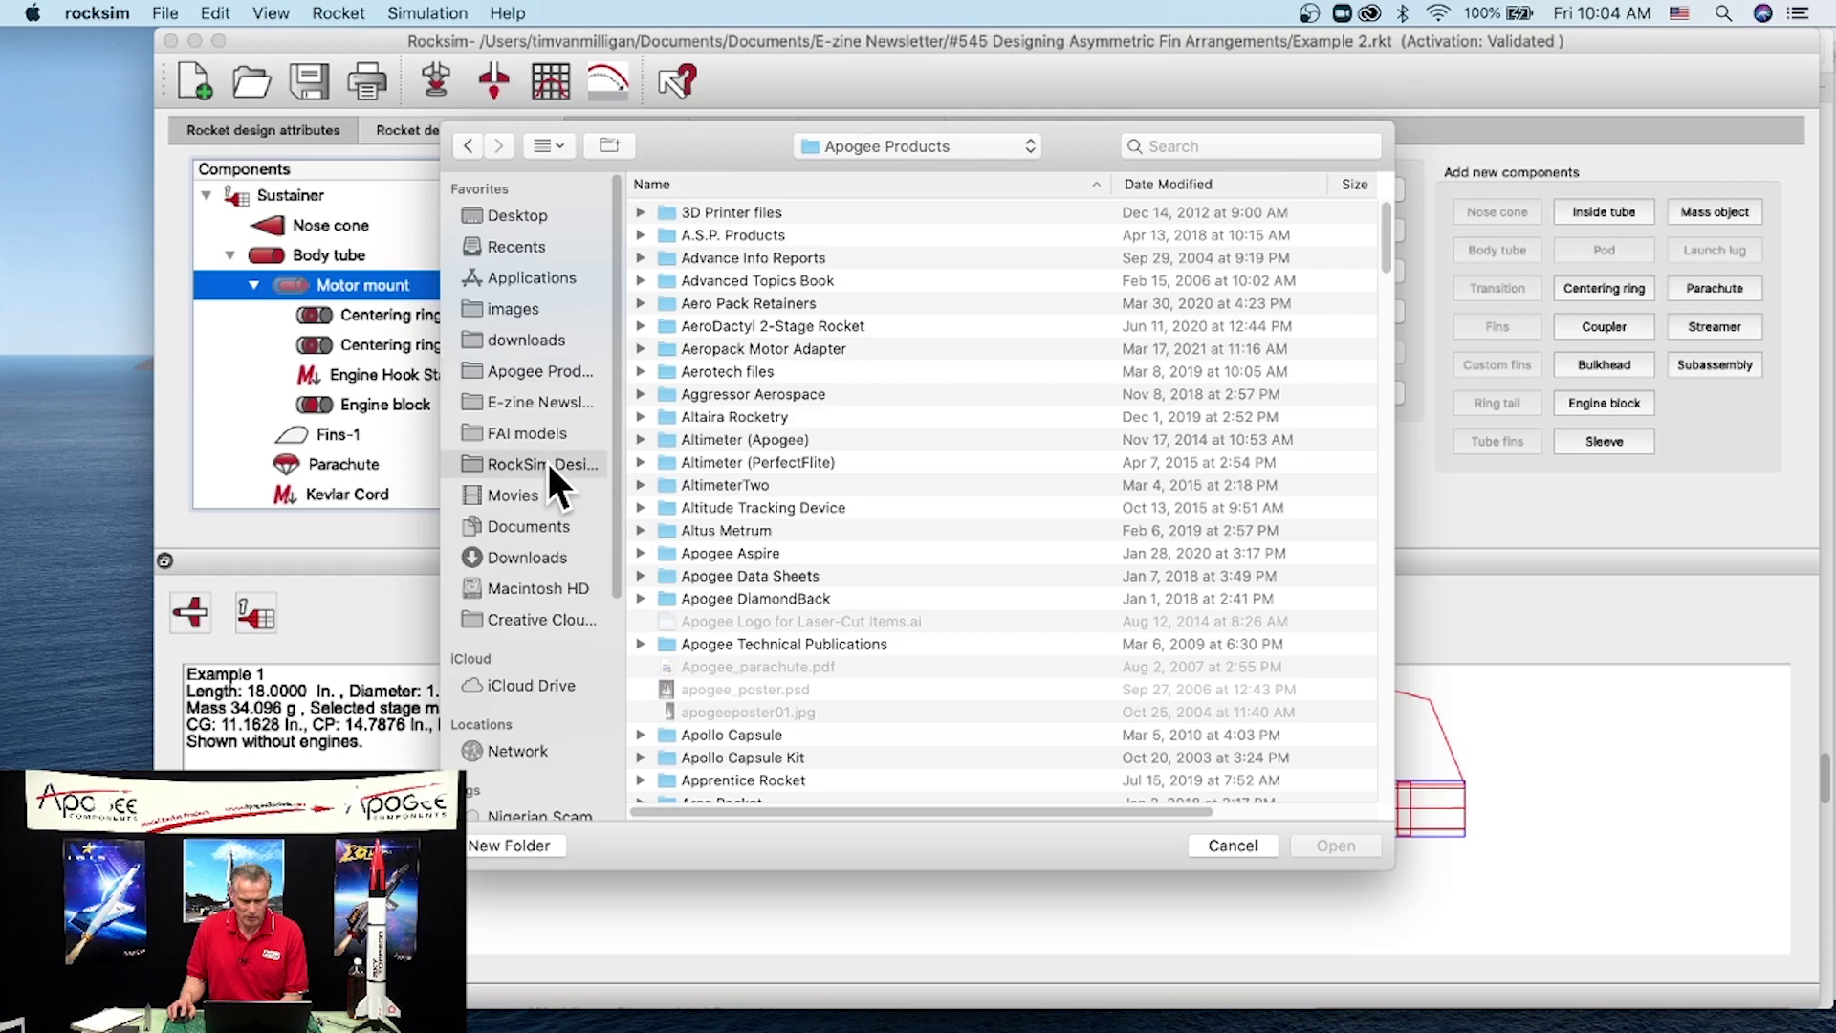
pyautogui.scroll(-20, 813, 481)
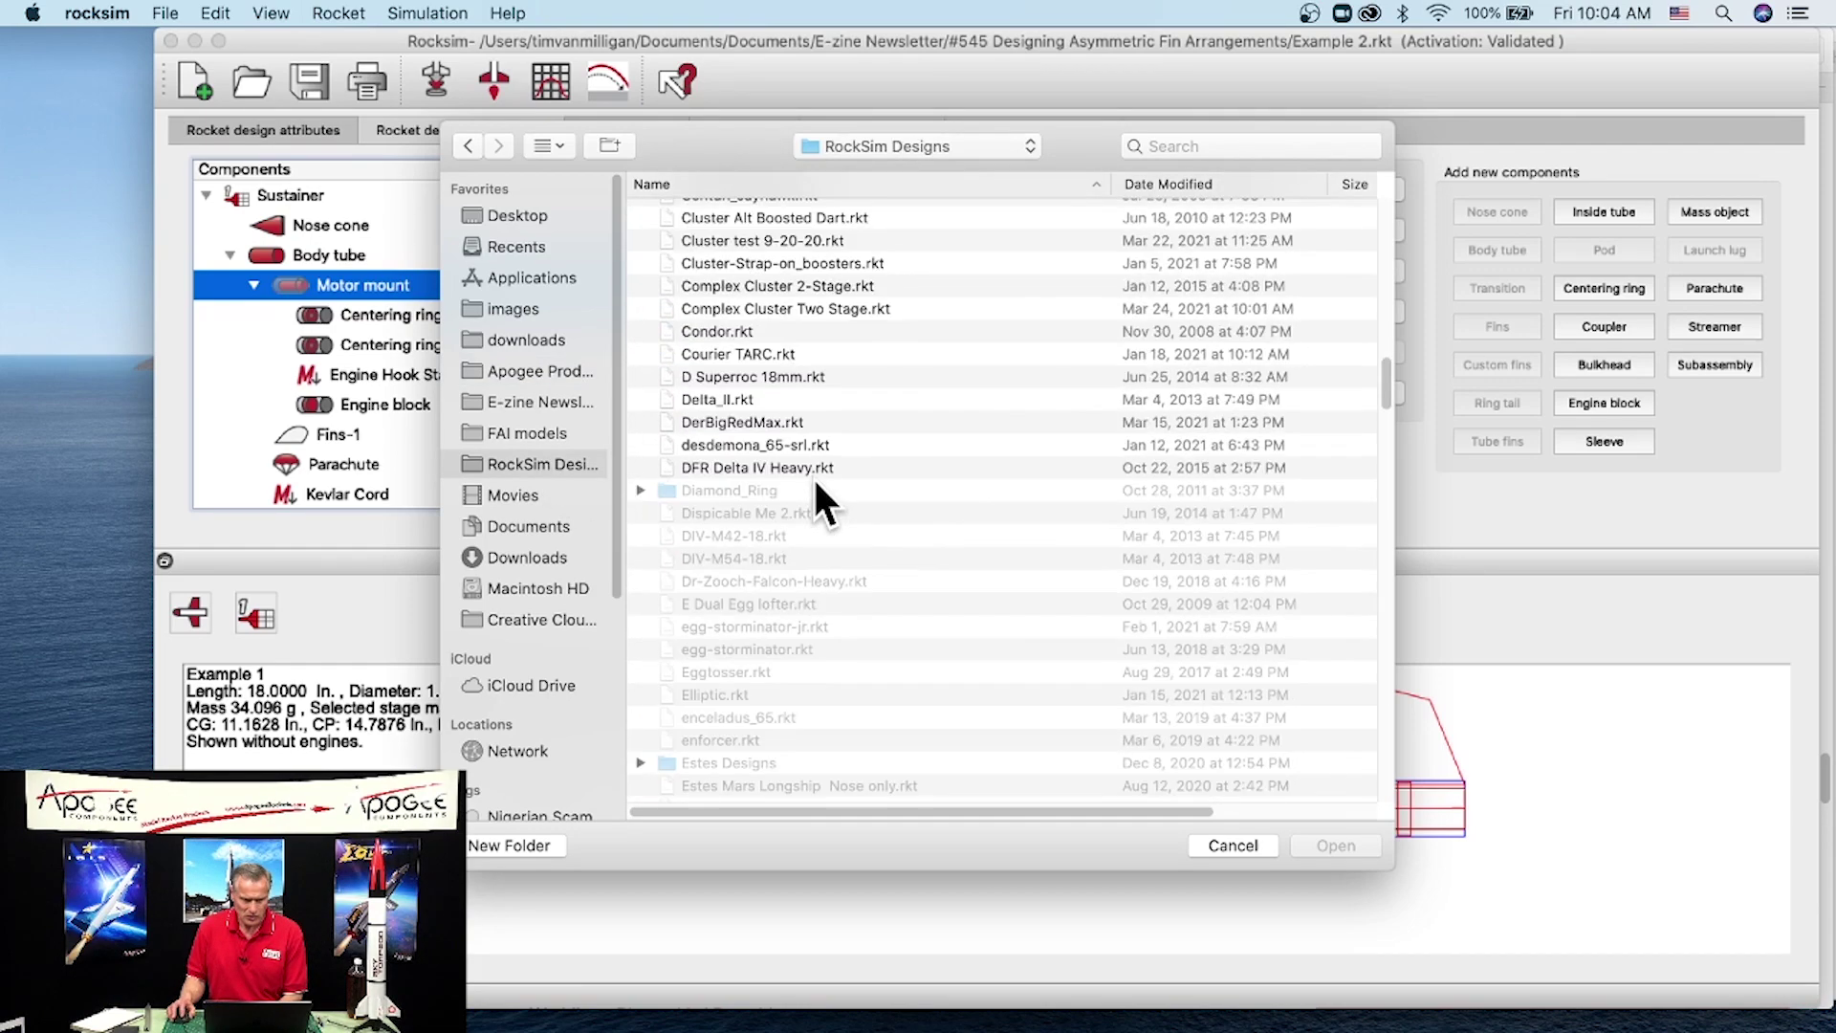
pyautogui.scroll(-20, 813, 478)
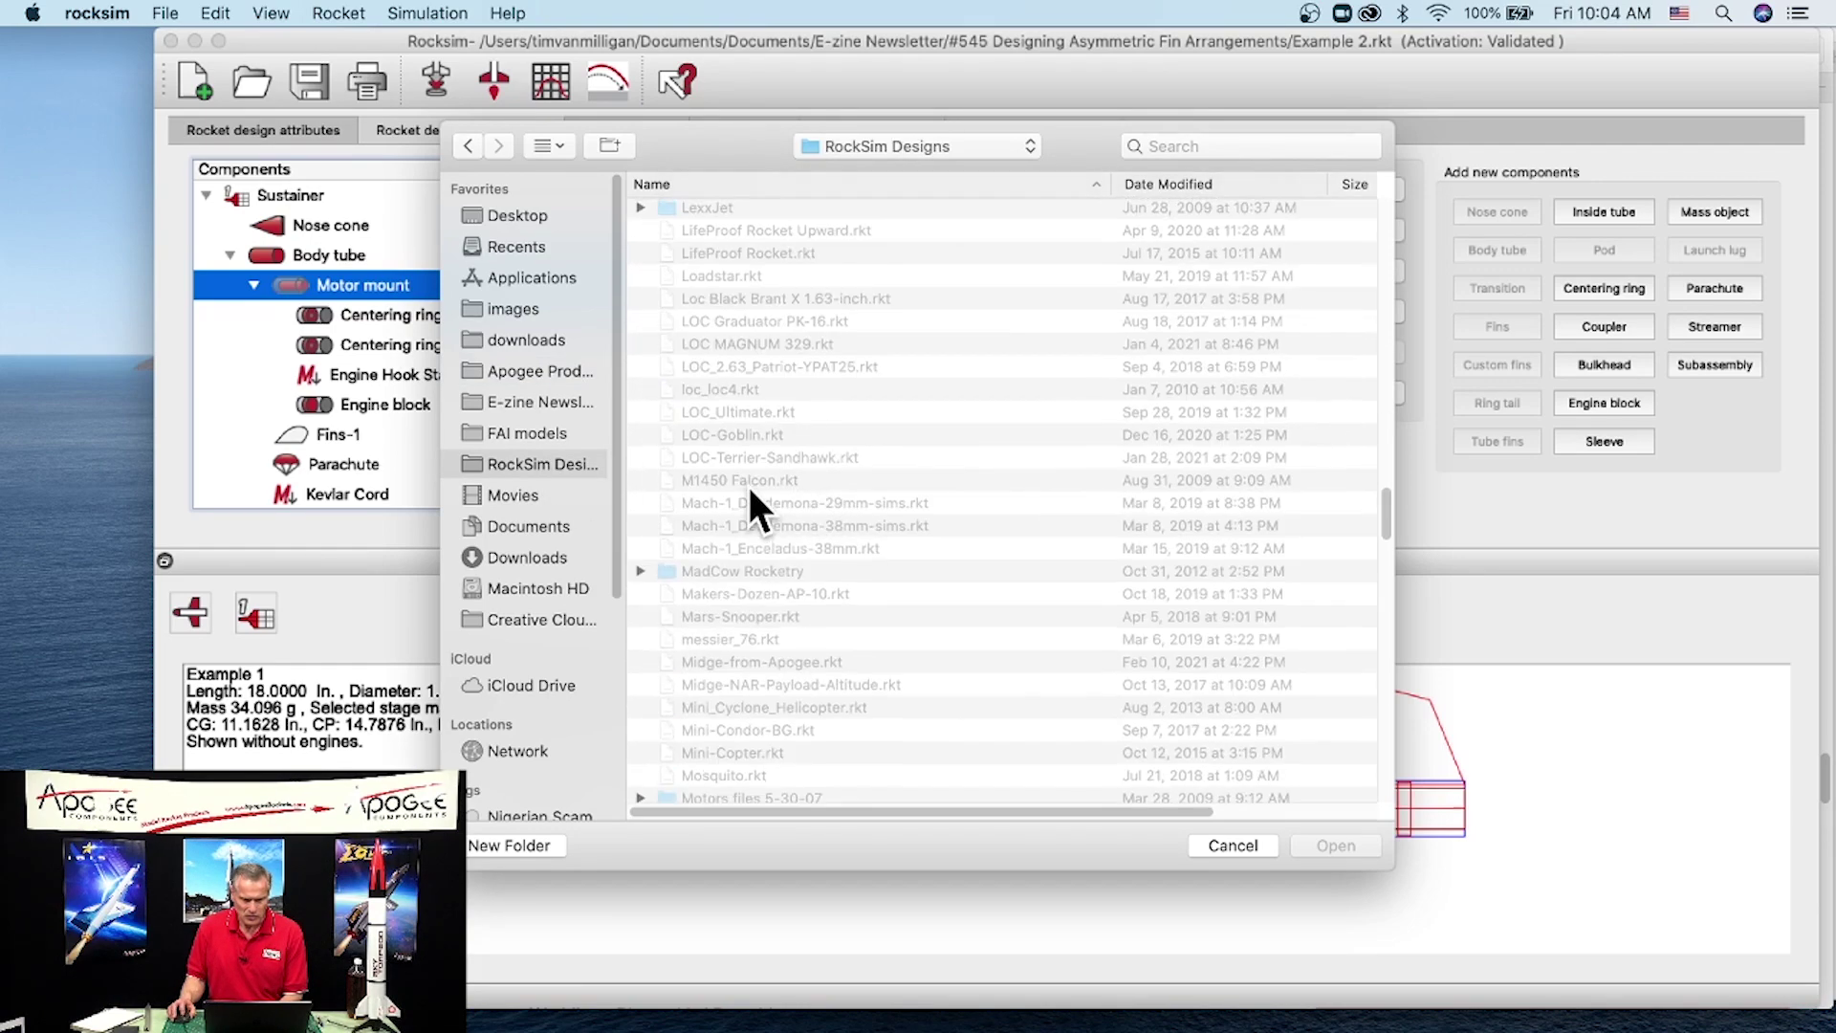
pyautogui.click(712, 390)
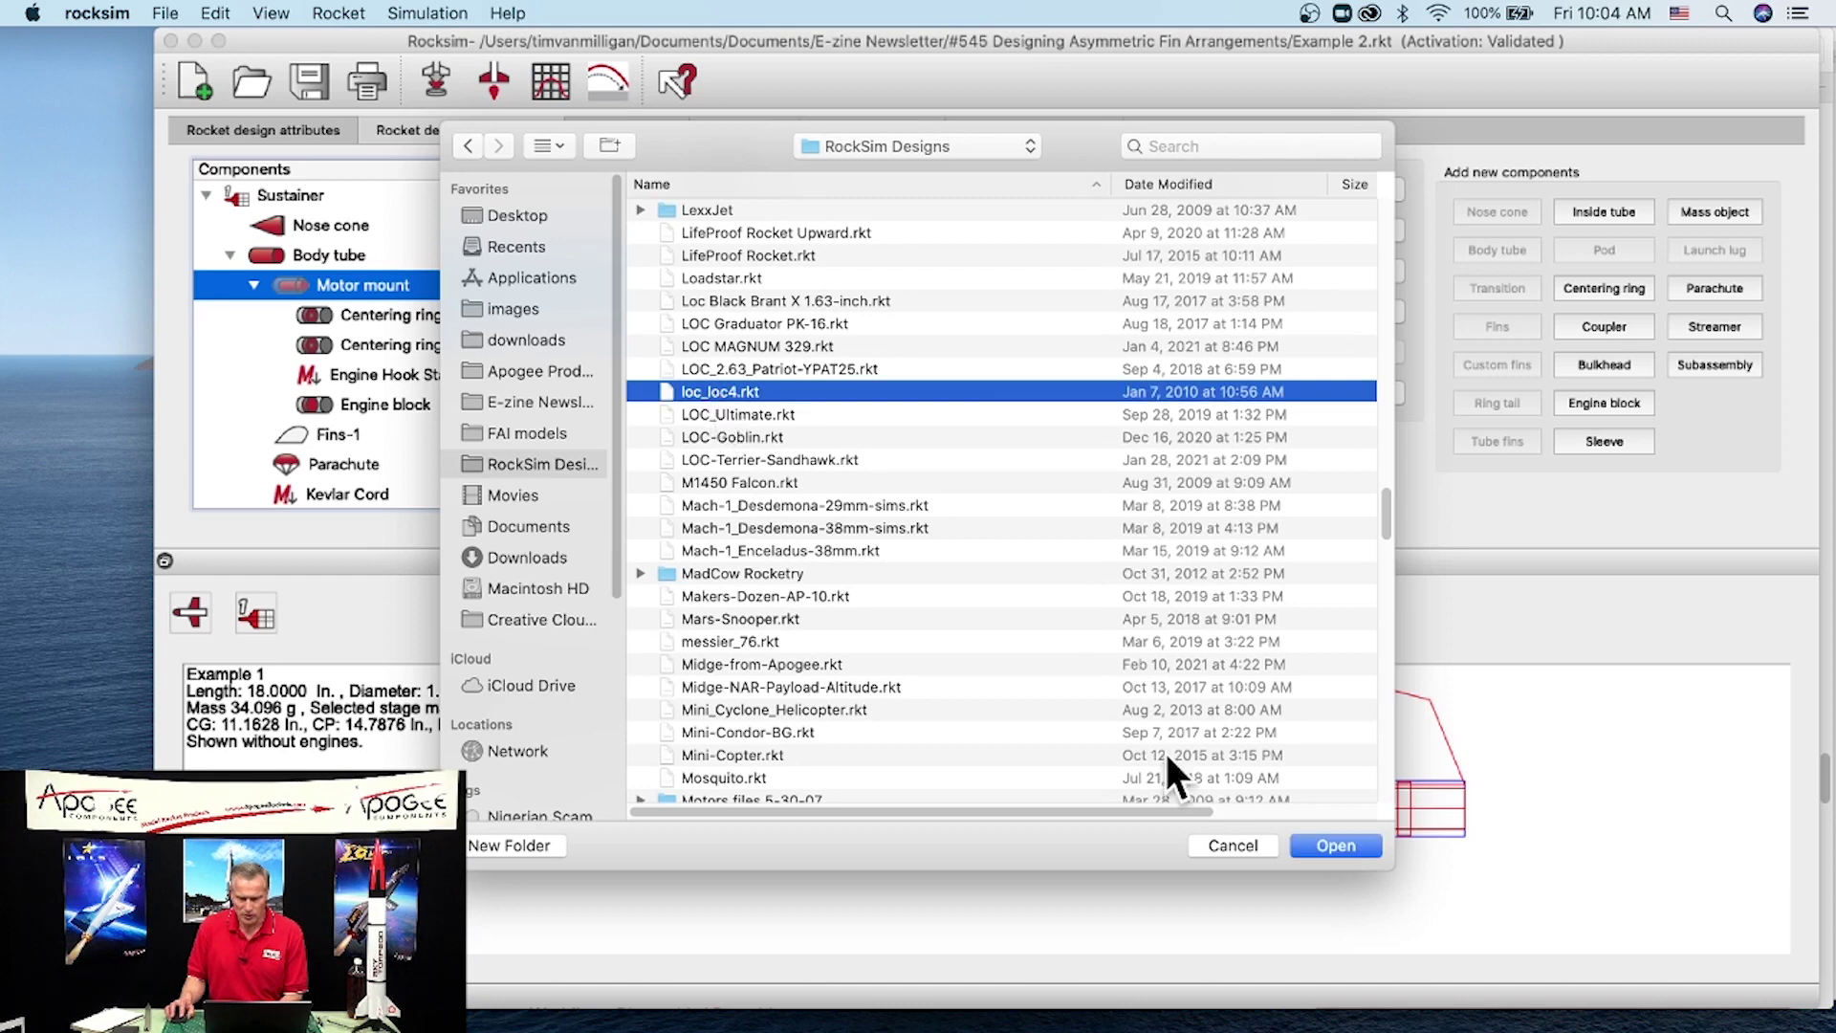
pyautogui.click(1324, 836)
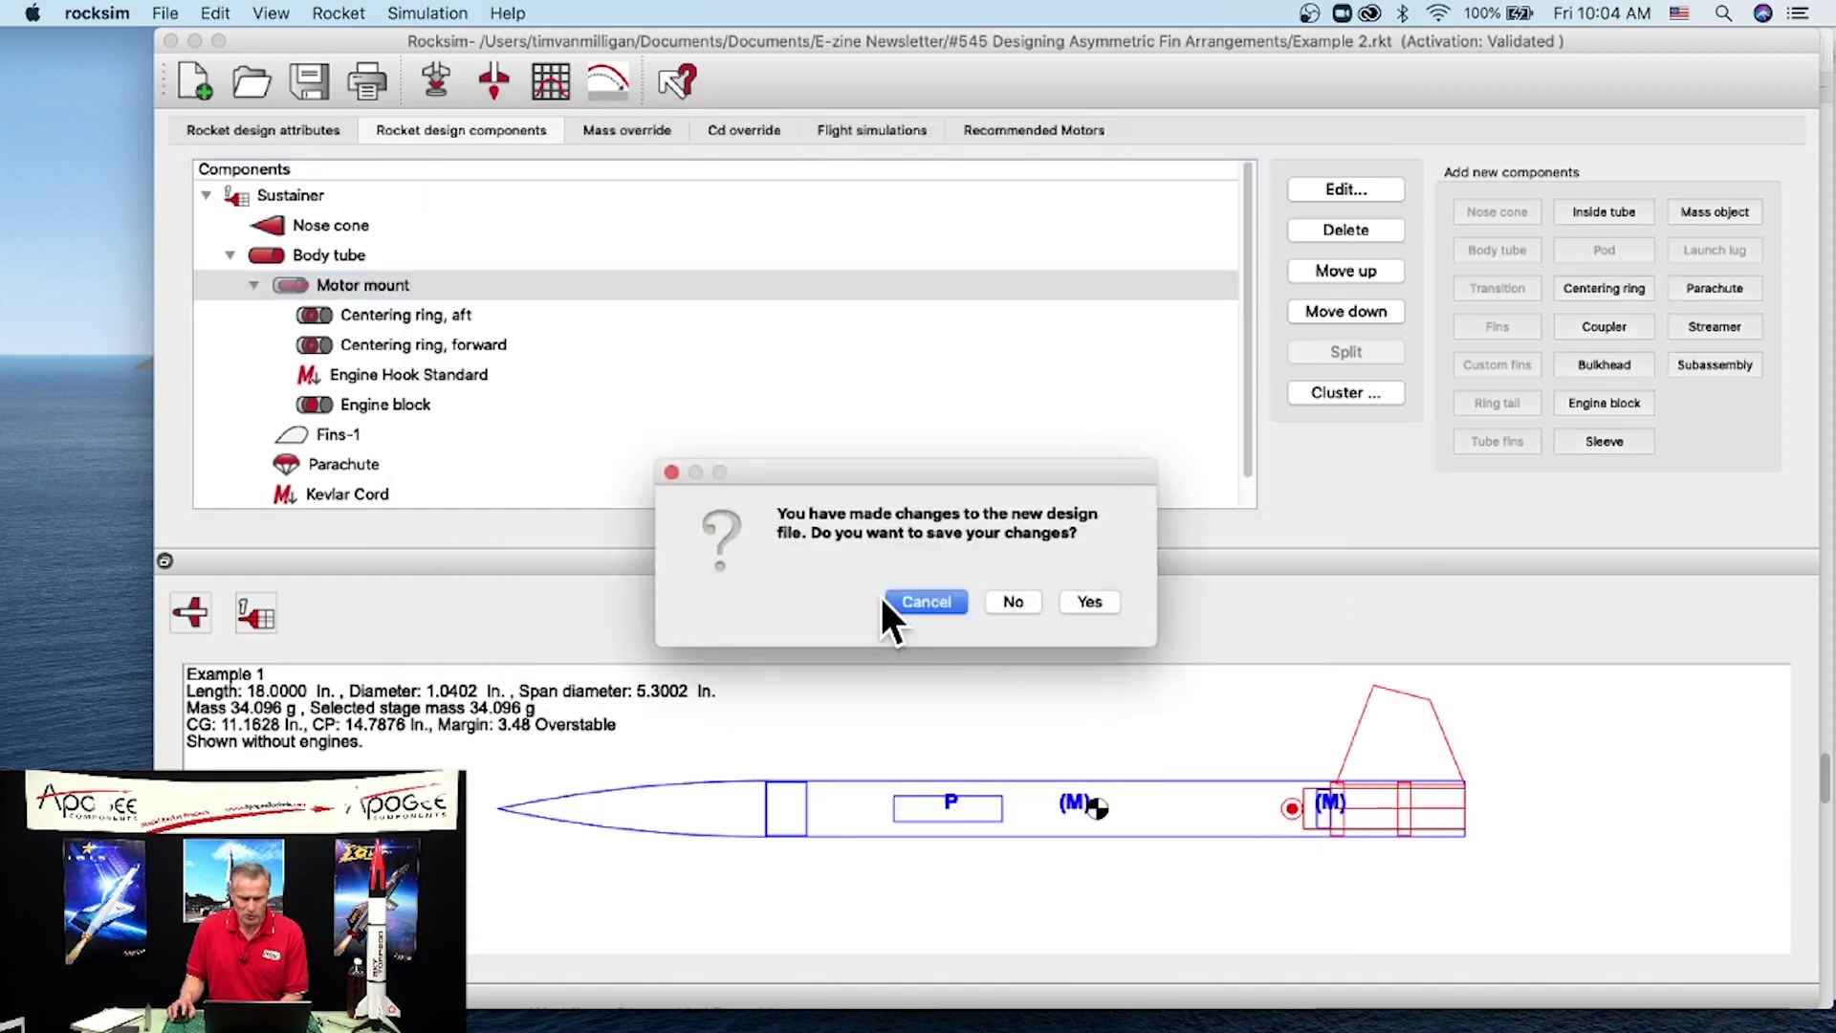
pyautogui.click(1017, 602)
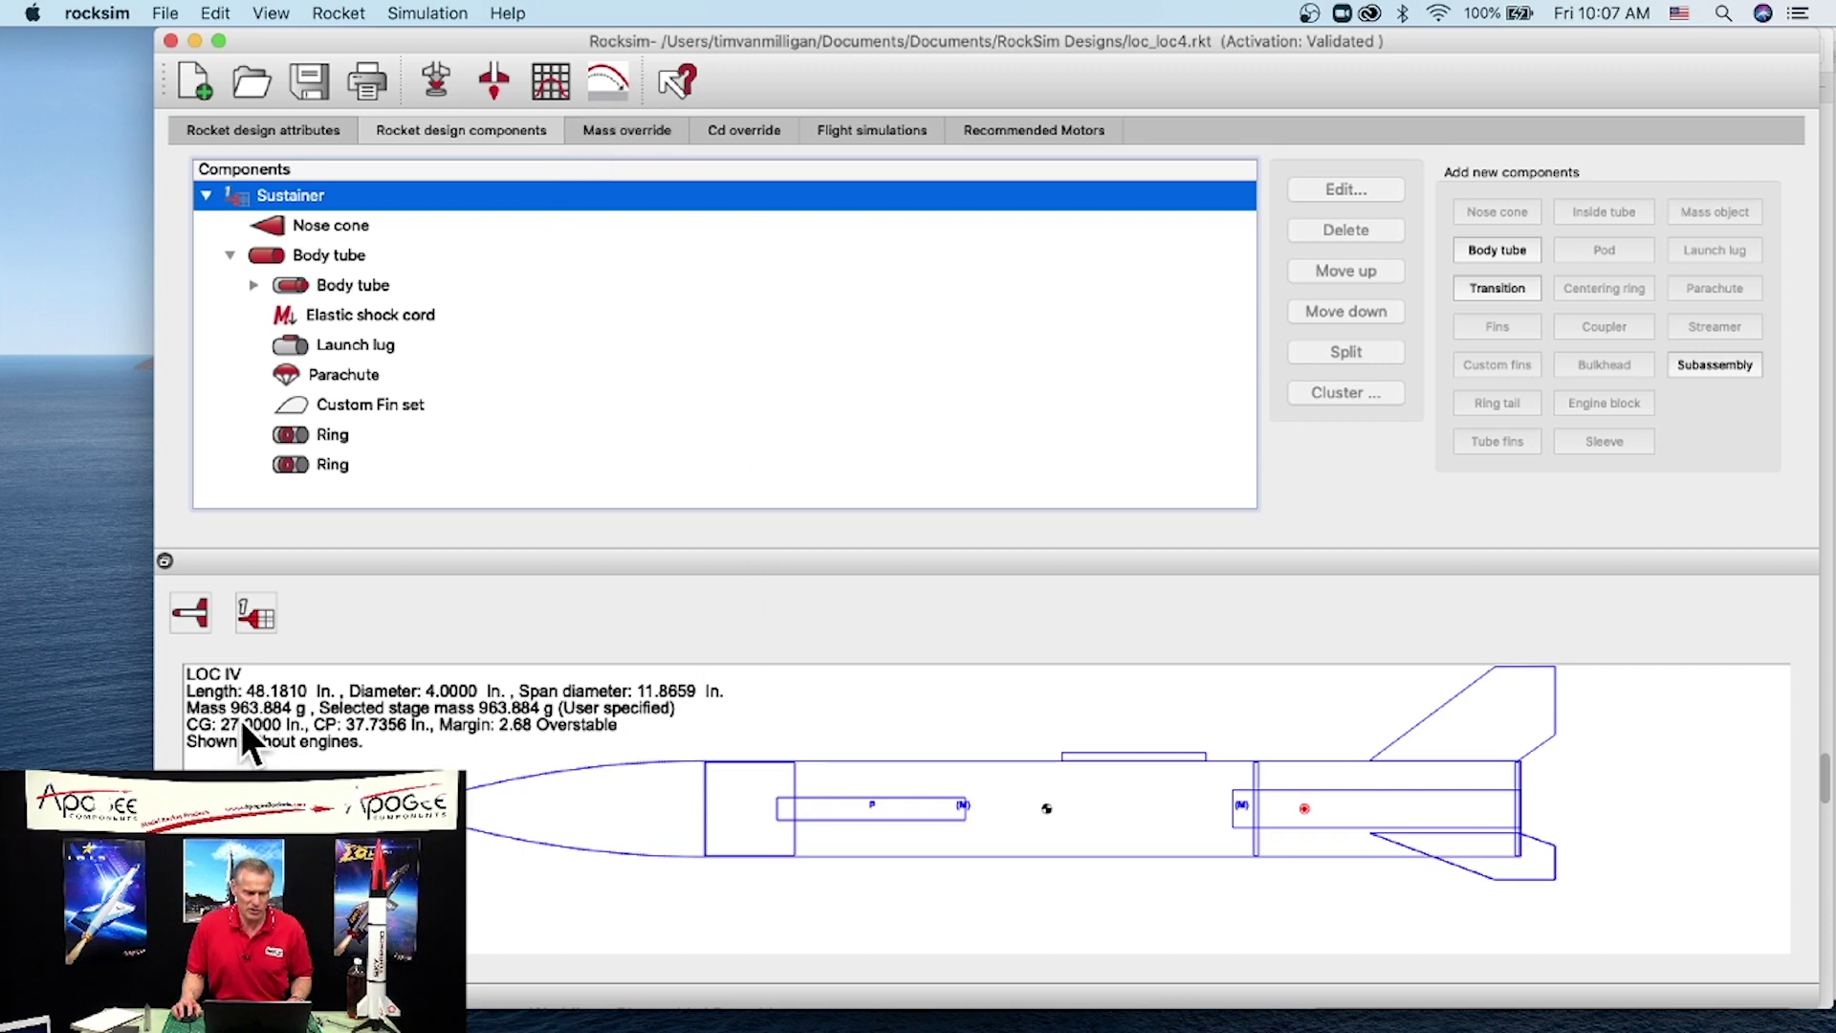
# Step: Switch the measured mass override off and back on to compare the rocket's mass and center of gravity
pyautogui.click(636, 134)
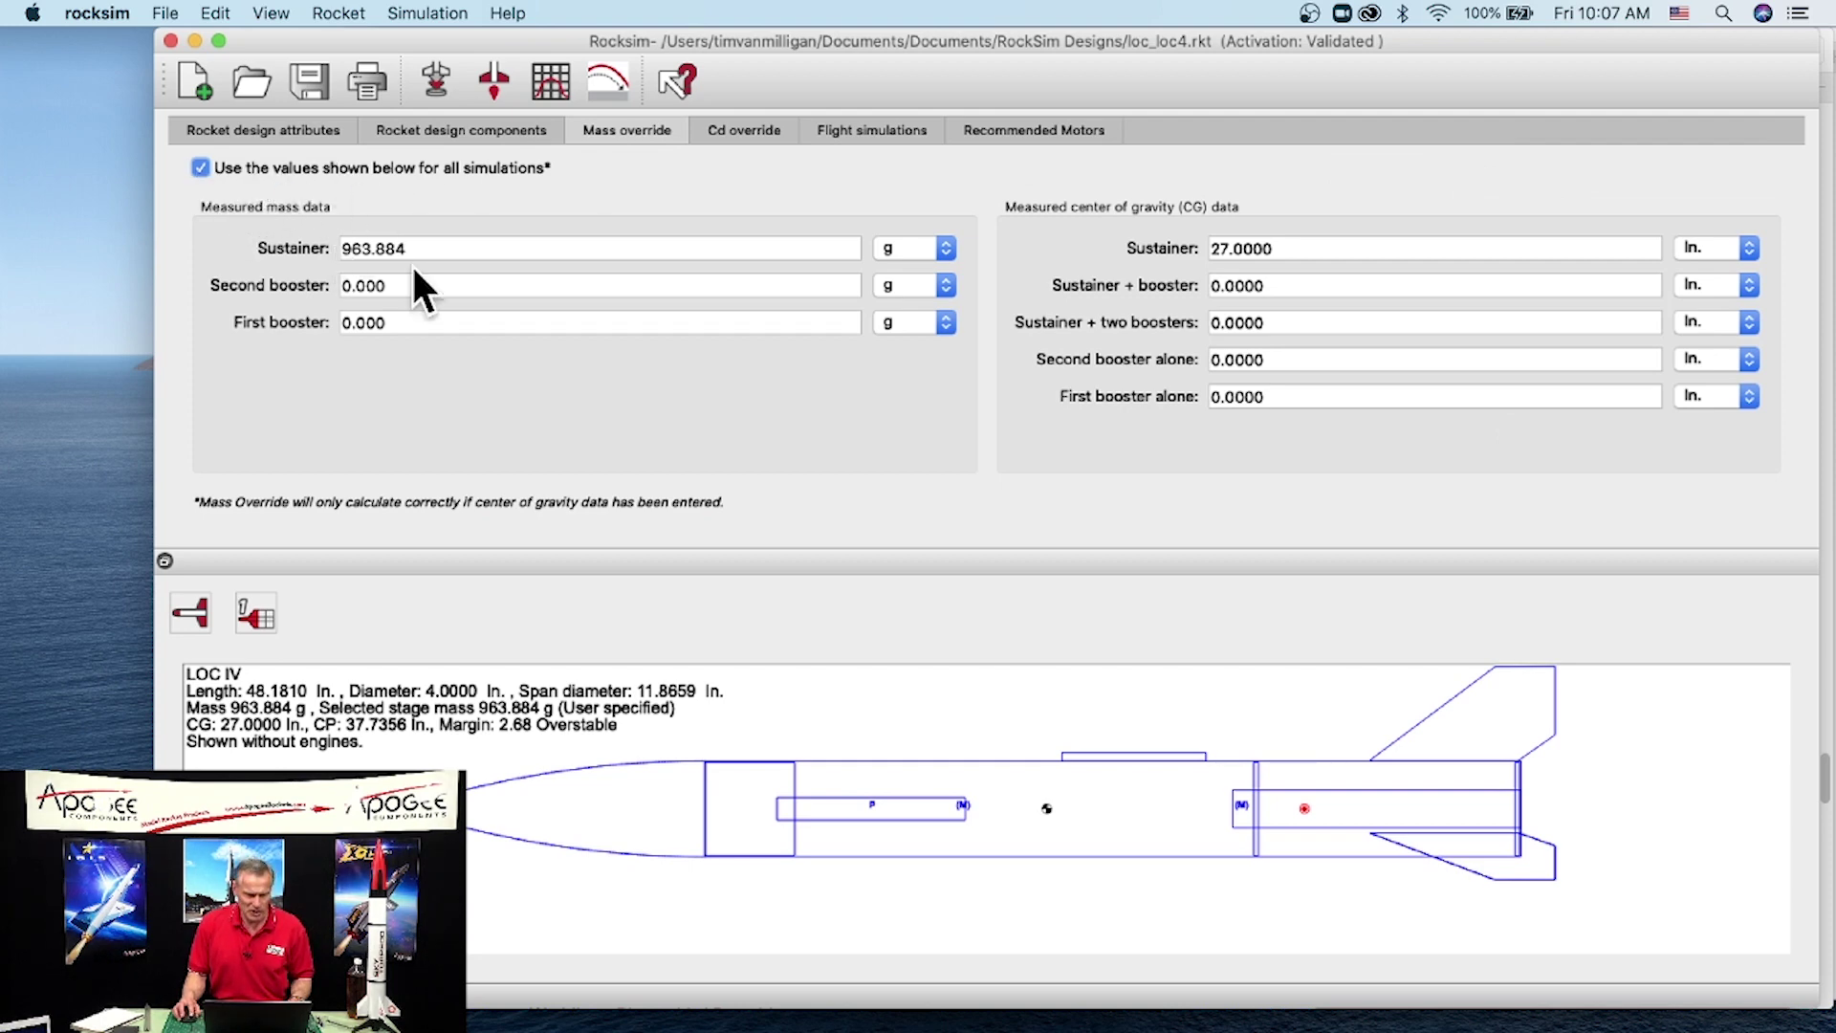
pyautogui.click(199, 169)
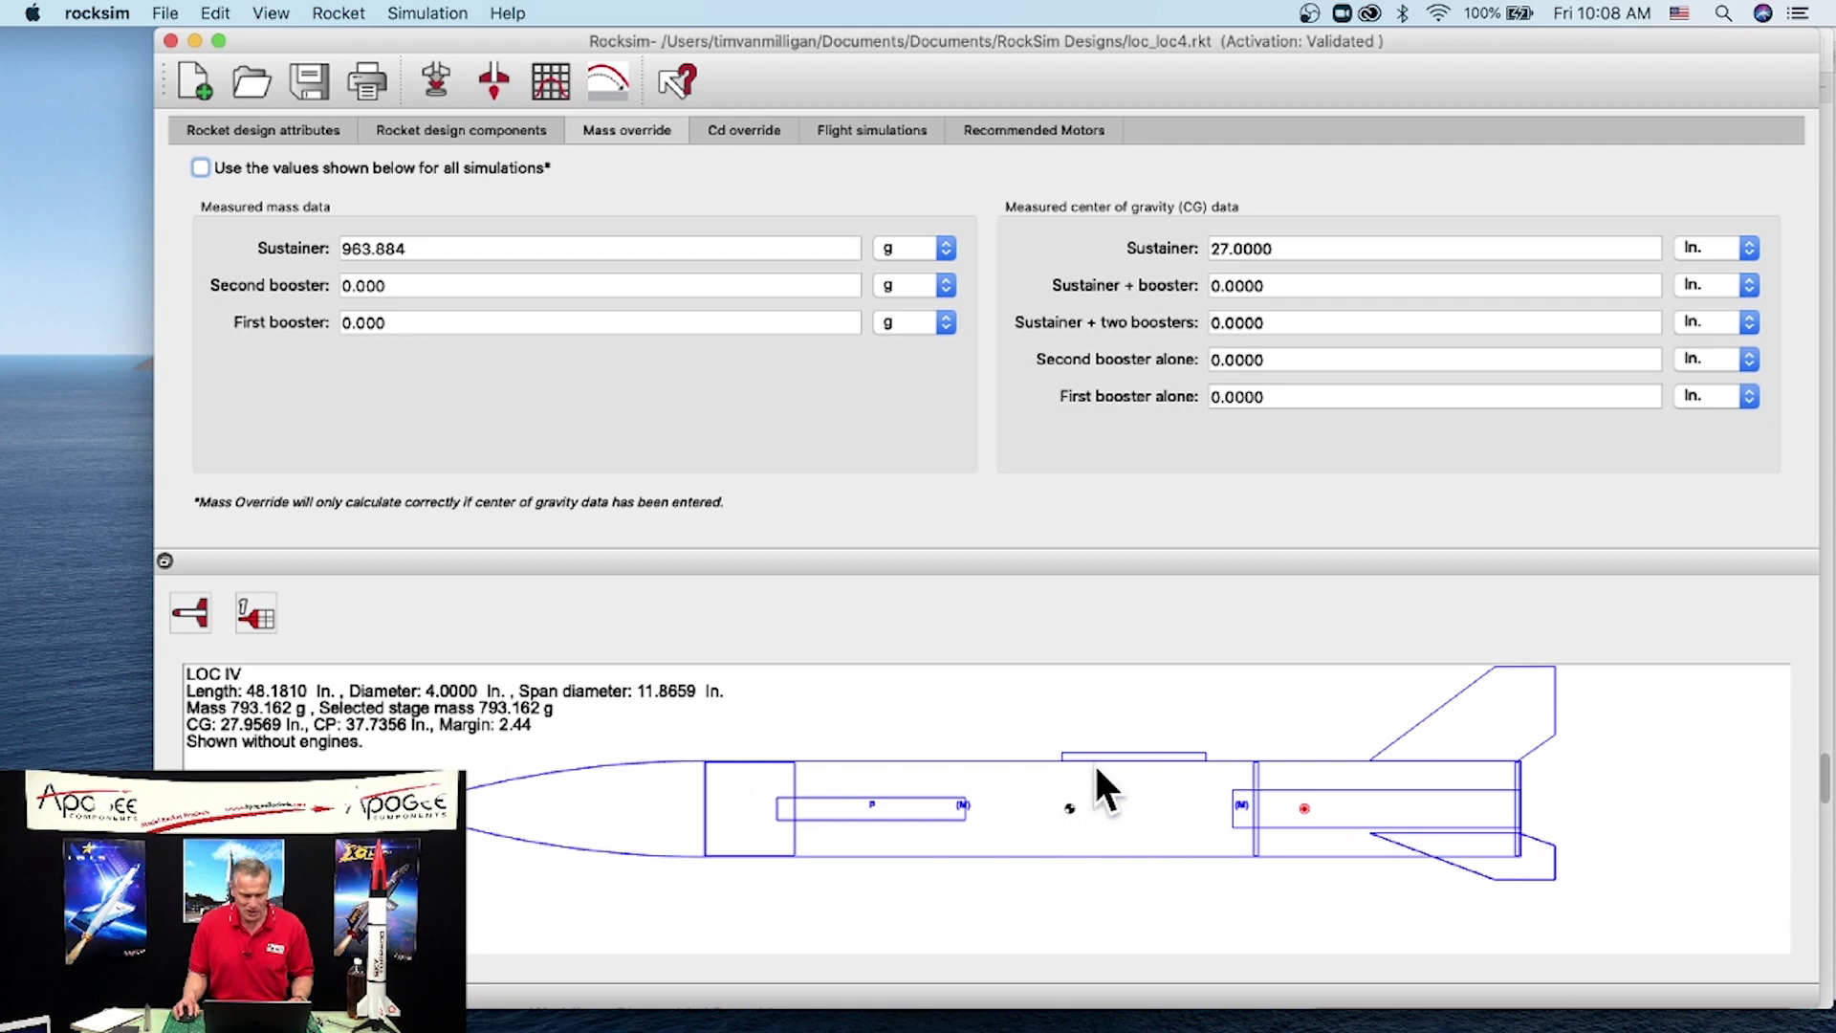
pyautogui.click(198, 168)
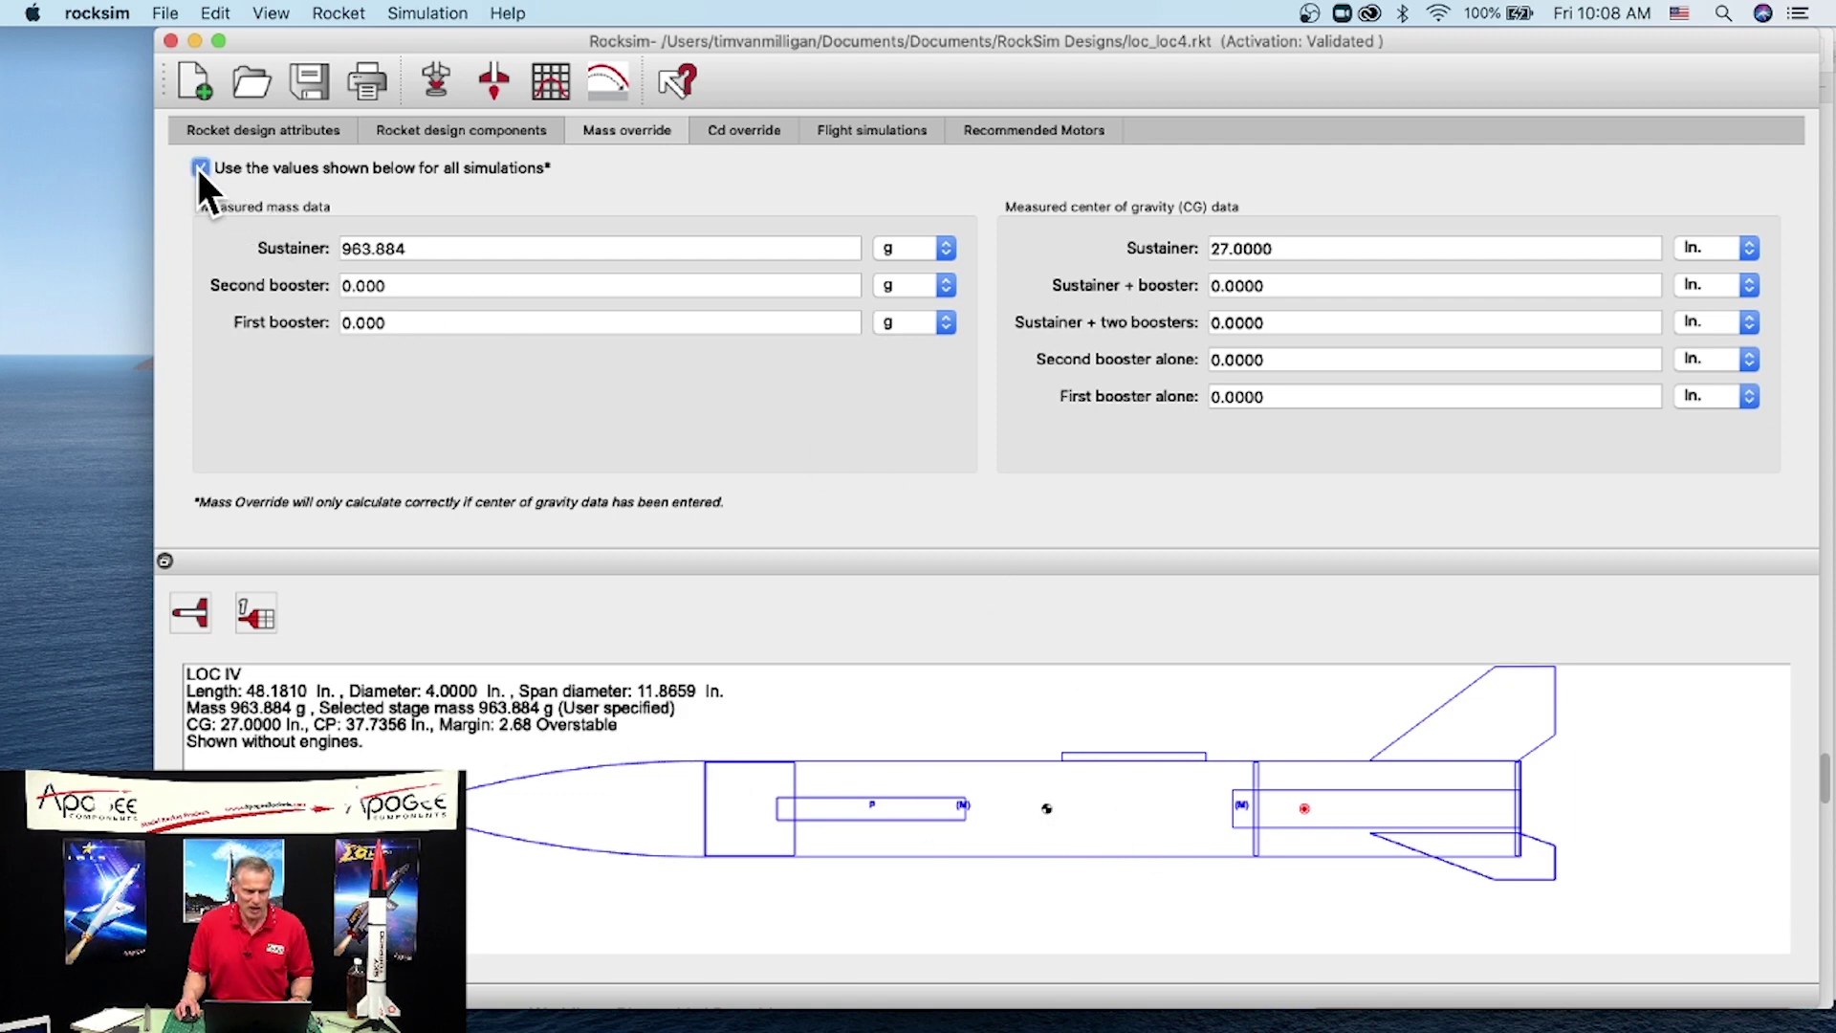
# Step: Override the sustainer's measured mass with 1600 g and its center of gravity with 28 in
pyautogui.moveTo(415, 248); pyautogui.dragTo(318, 246)
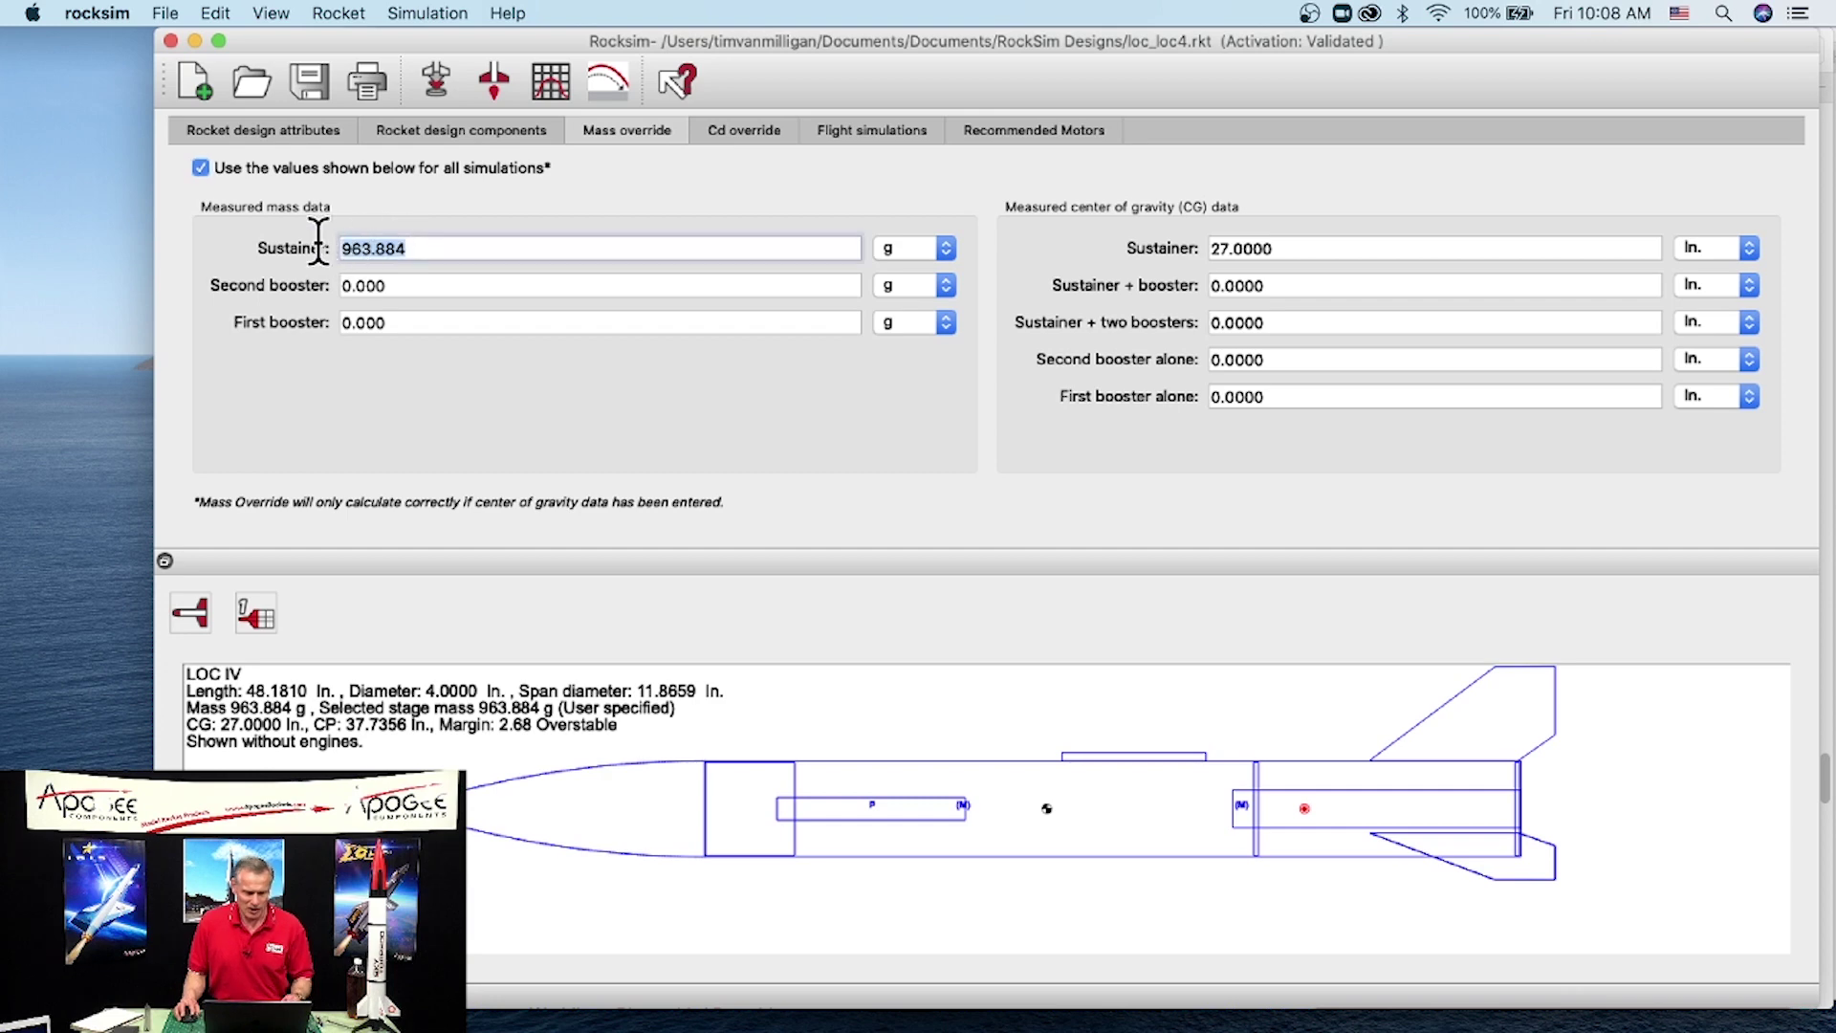
pyautogui.write('1600')
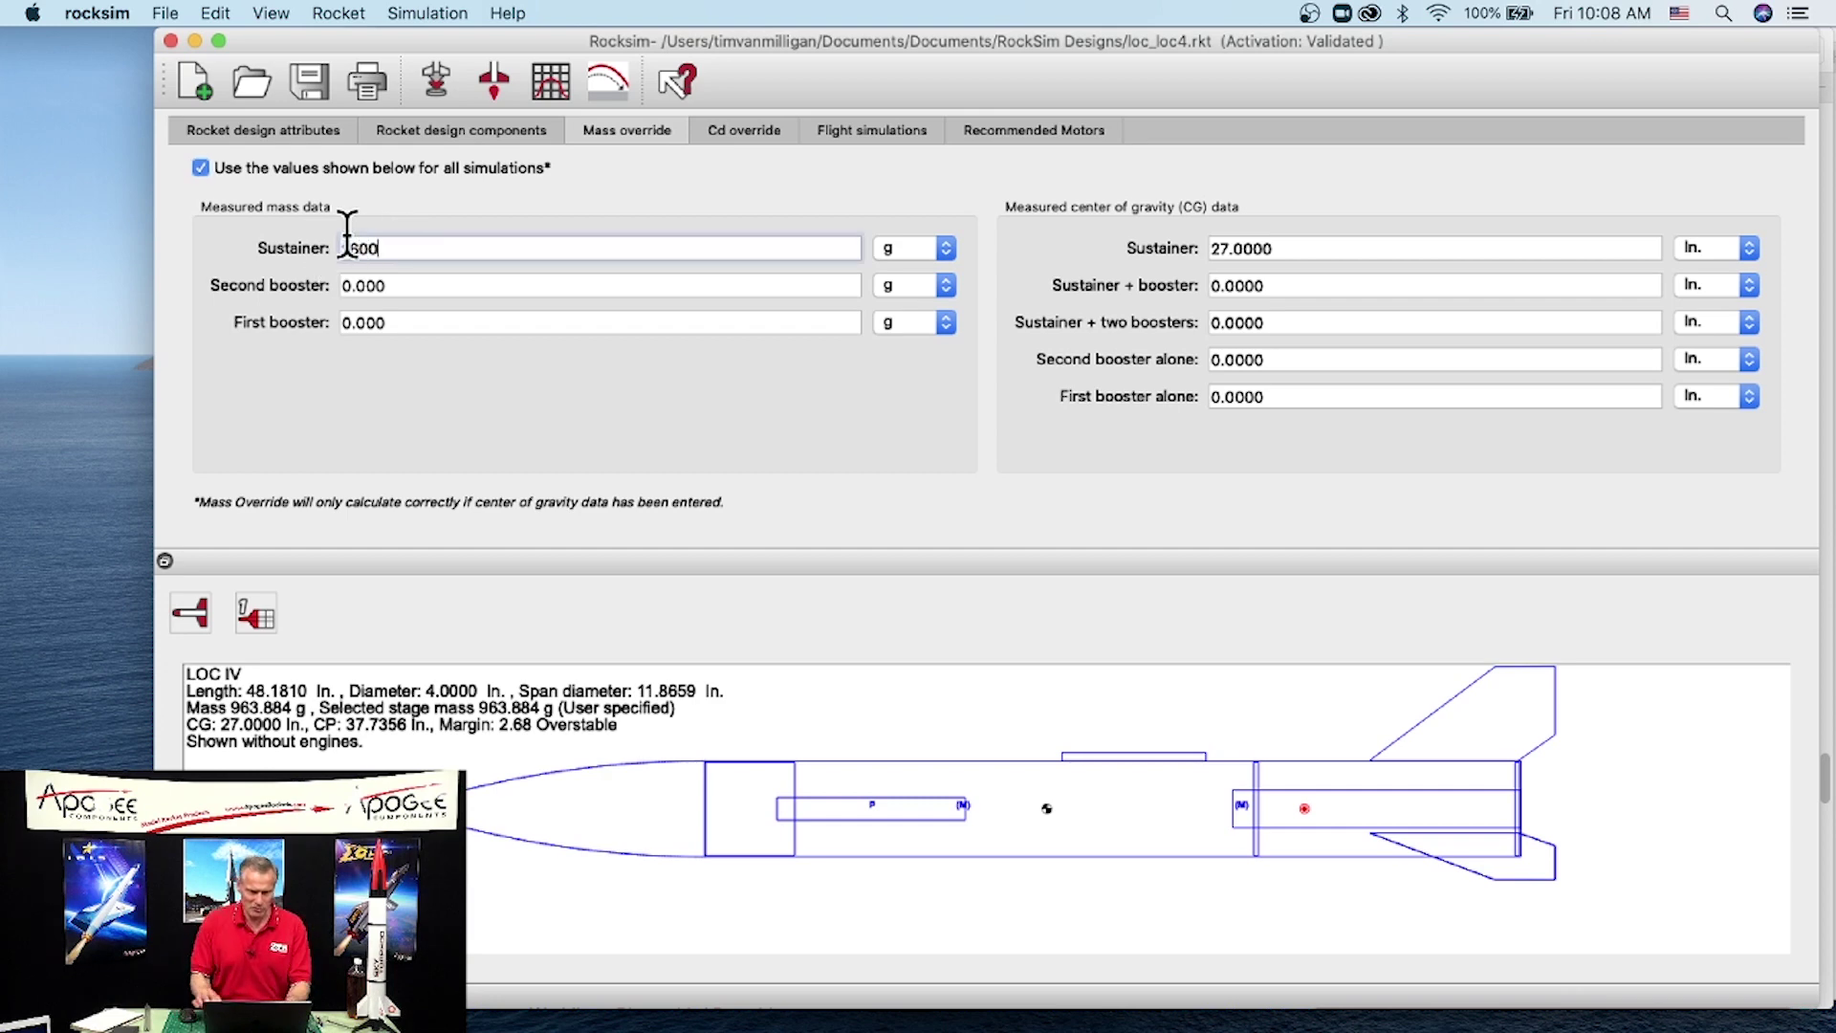
pyautogui.moveTo(1219, 248); pyautogui.dragTo(1338, 249)
pyautogui.write('8')
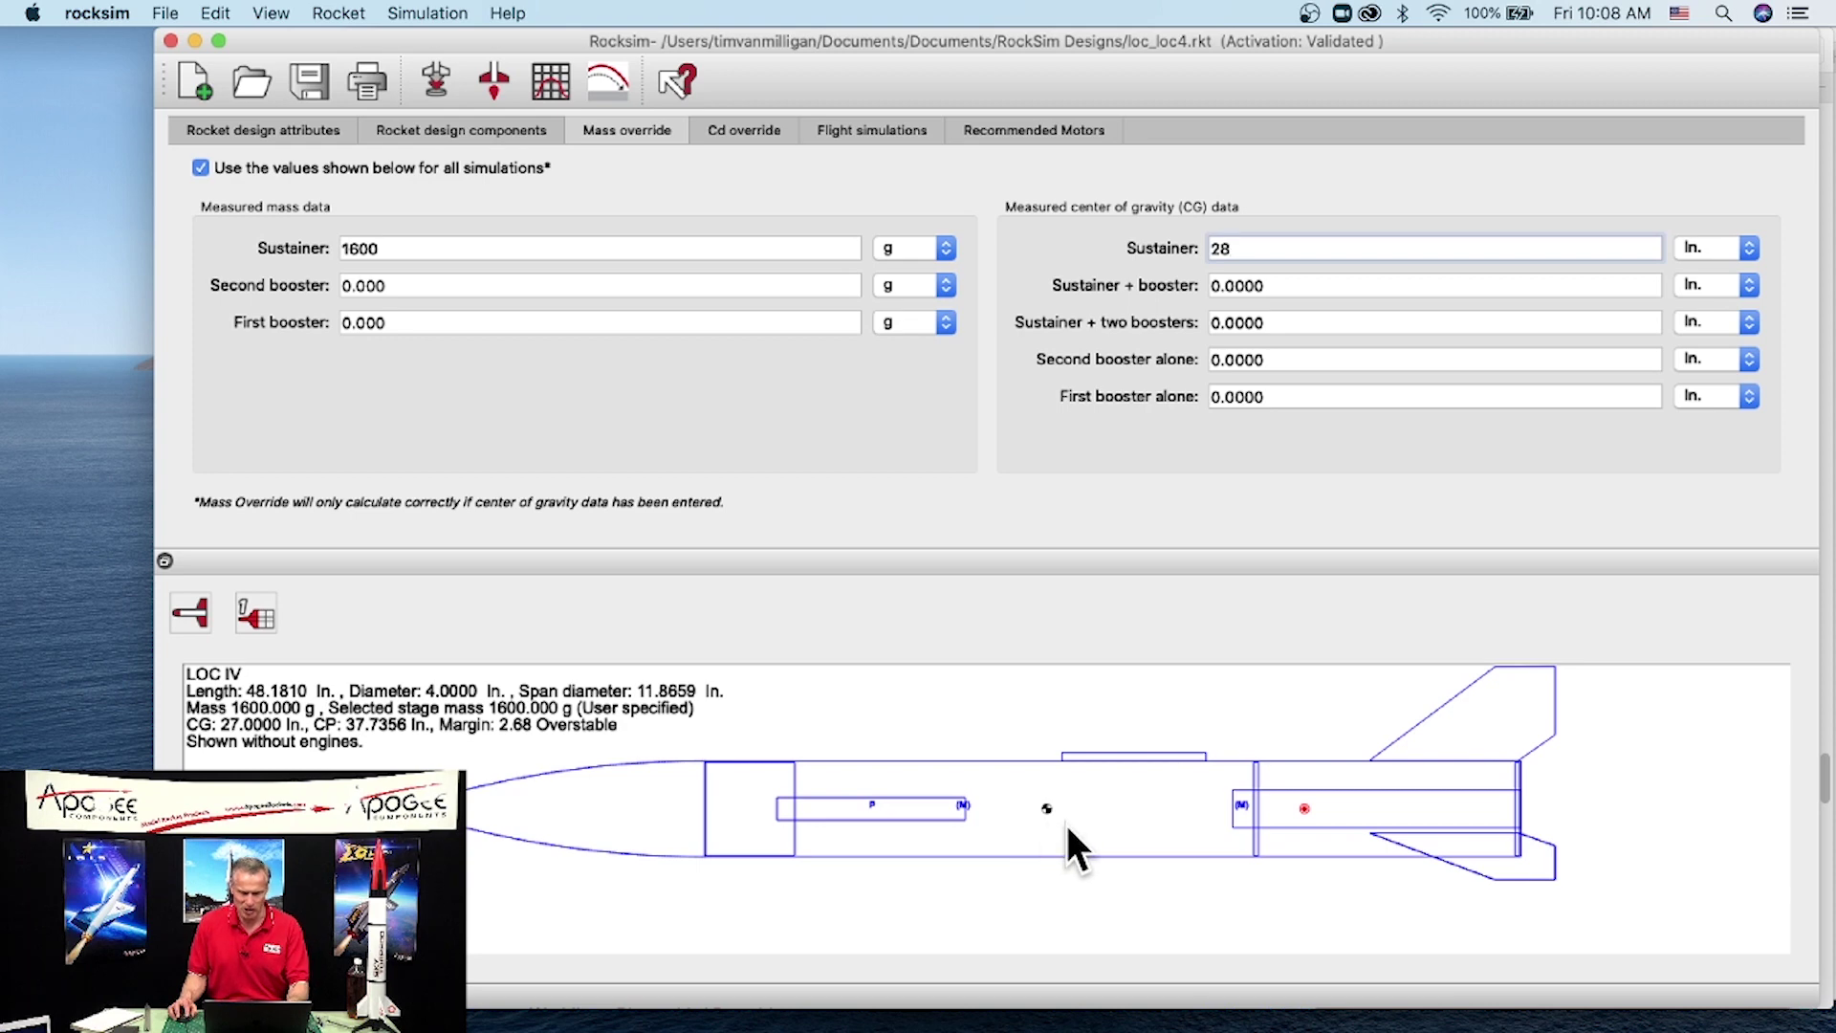
pyautogui.press('Tab')
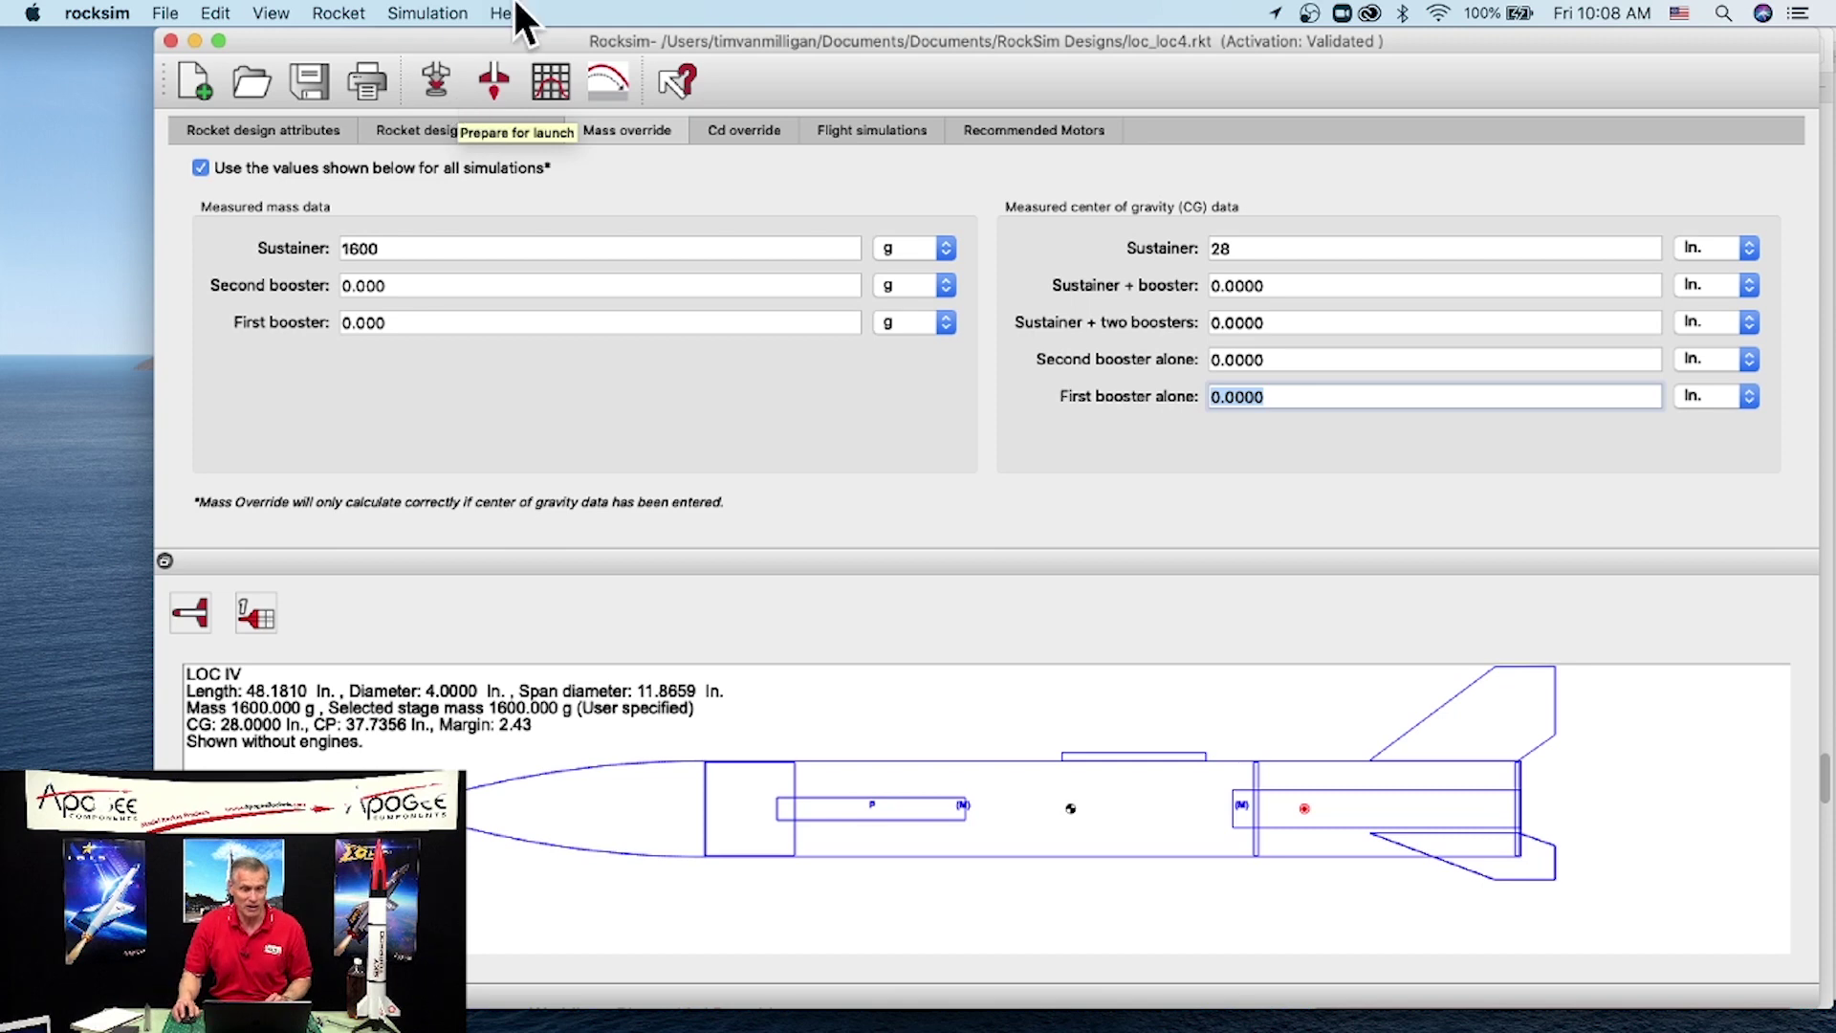
# Step: Prepare a launch simulation and select the Aerotech H100W engine for the 38 mm motor mount
pyautogui.click(433, 79)
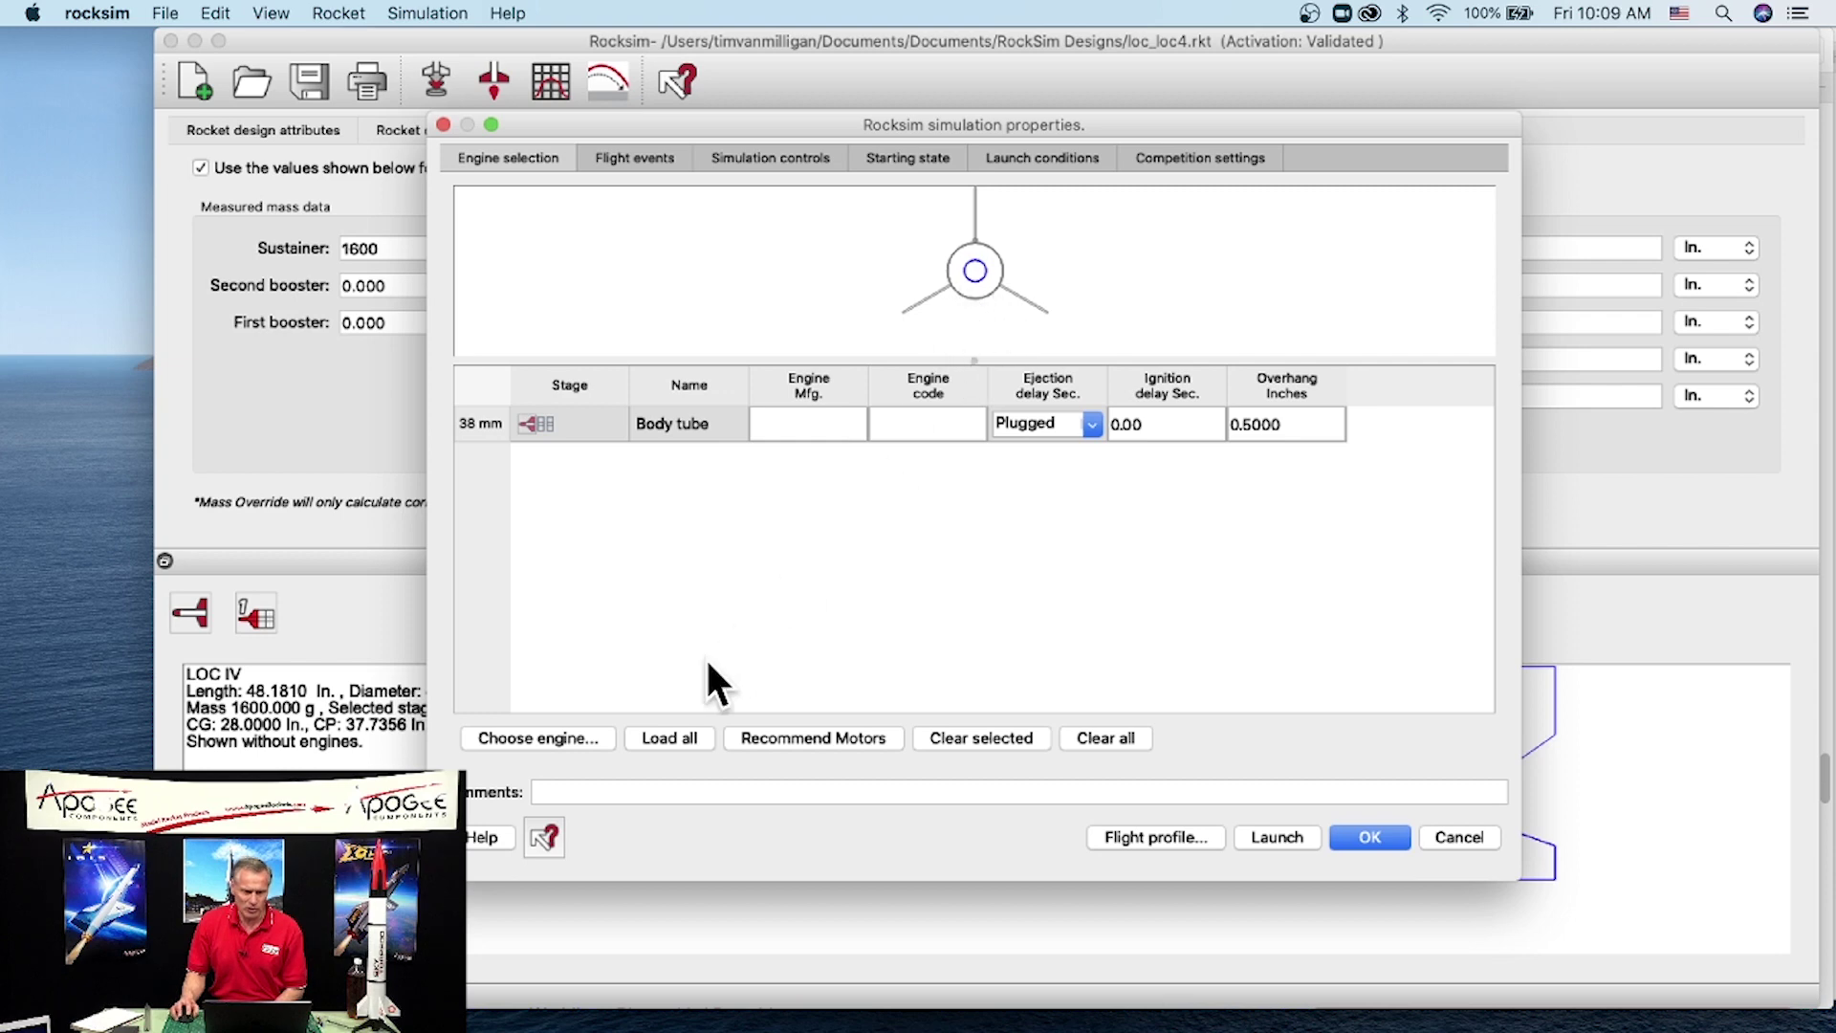
pyautogui.click(514, 737)
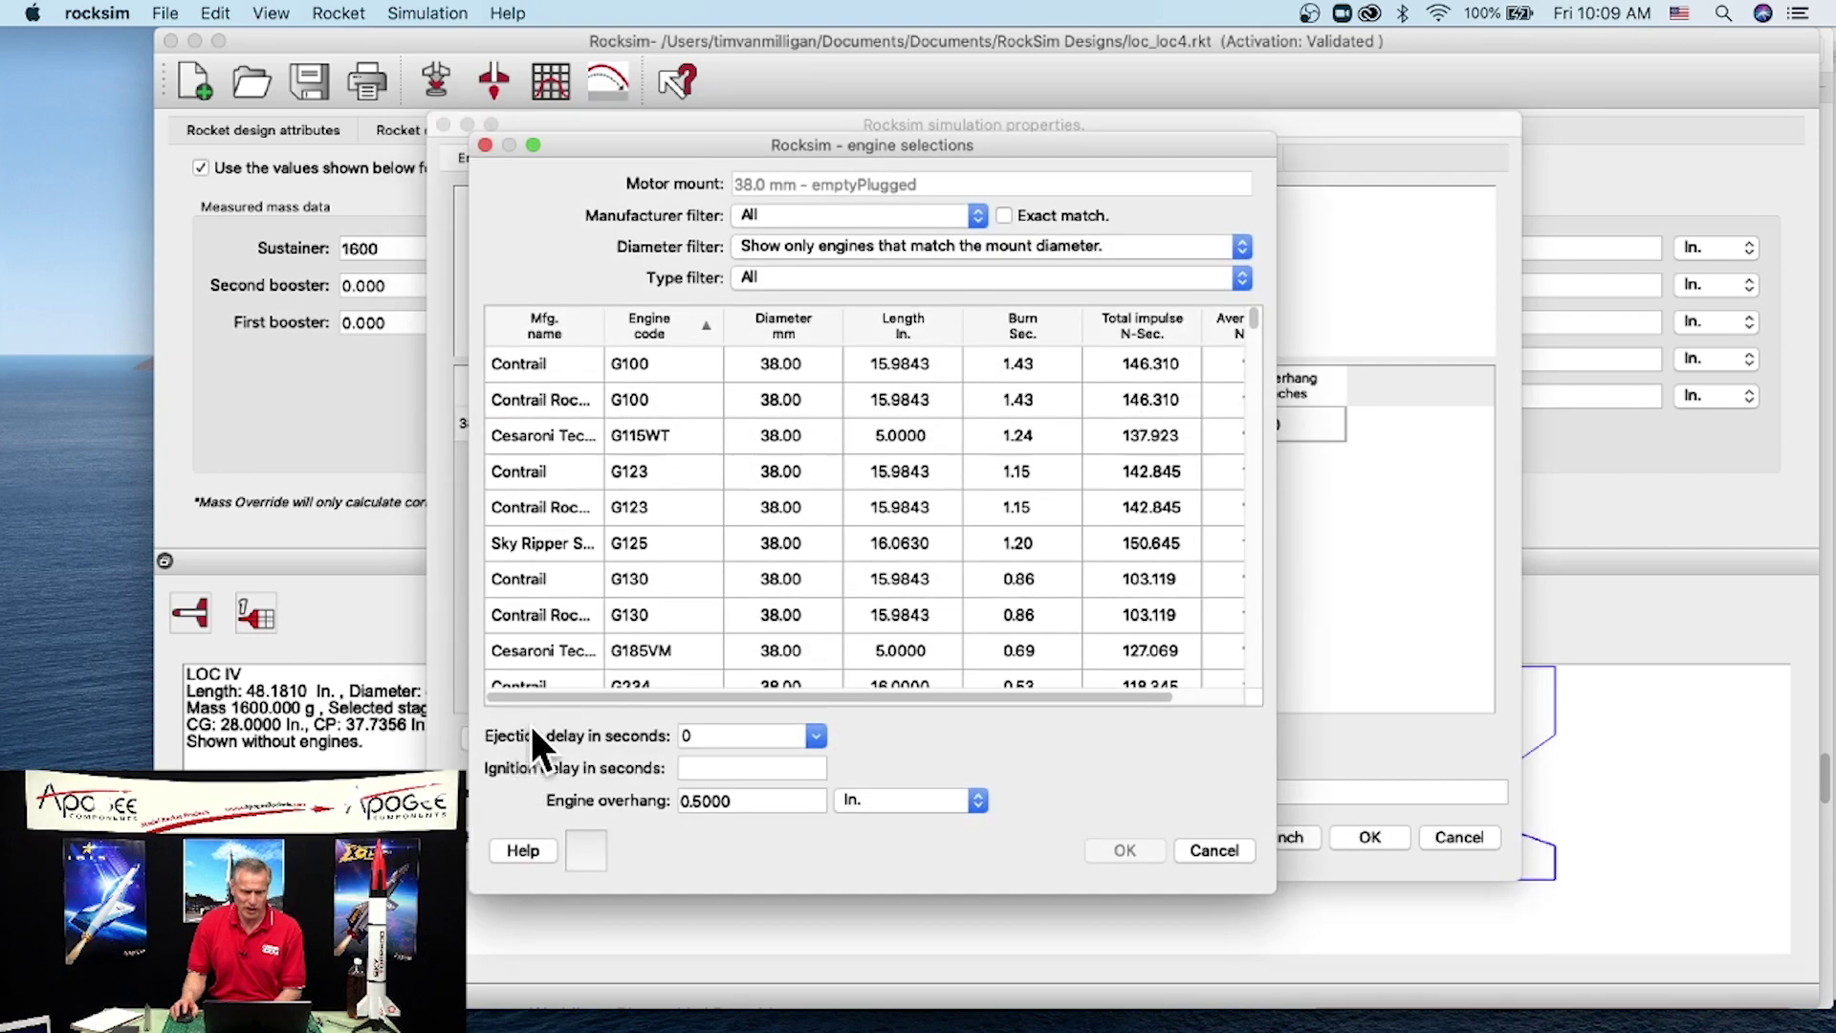
pyautogui.scroll(-5, 664, 521)
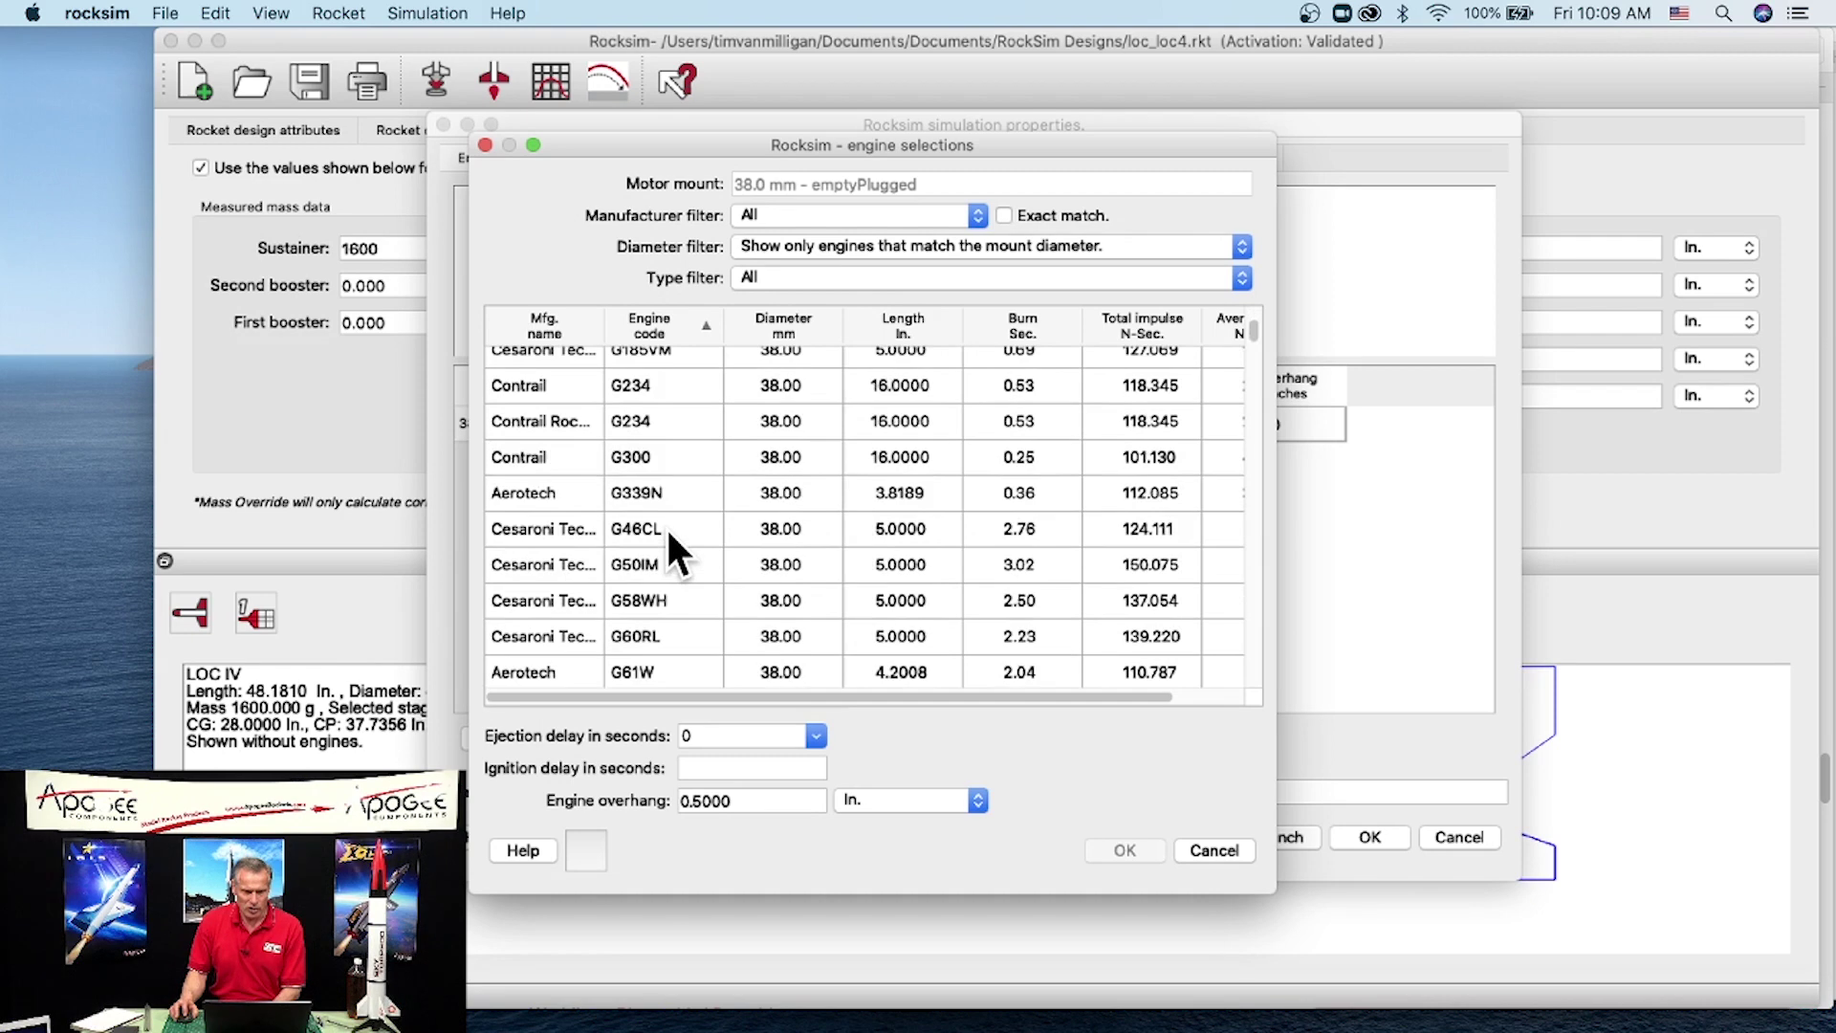
pyautogui.scroll(-6, 658, 478)
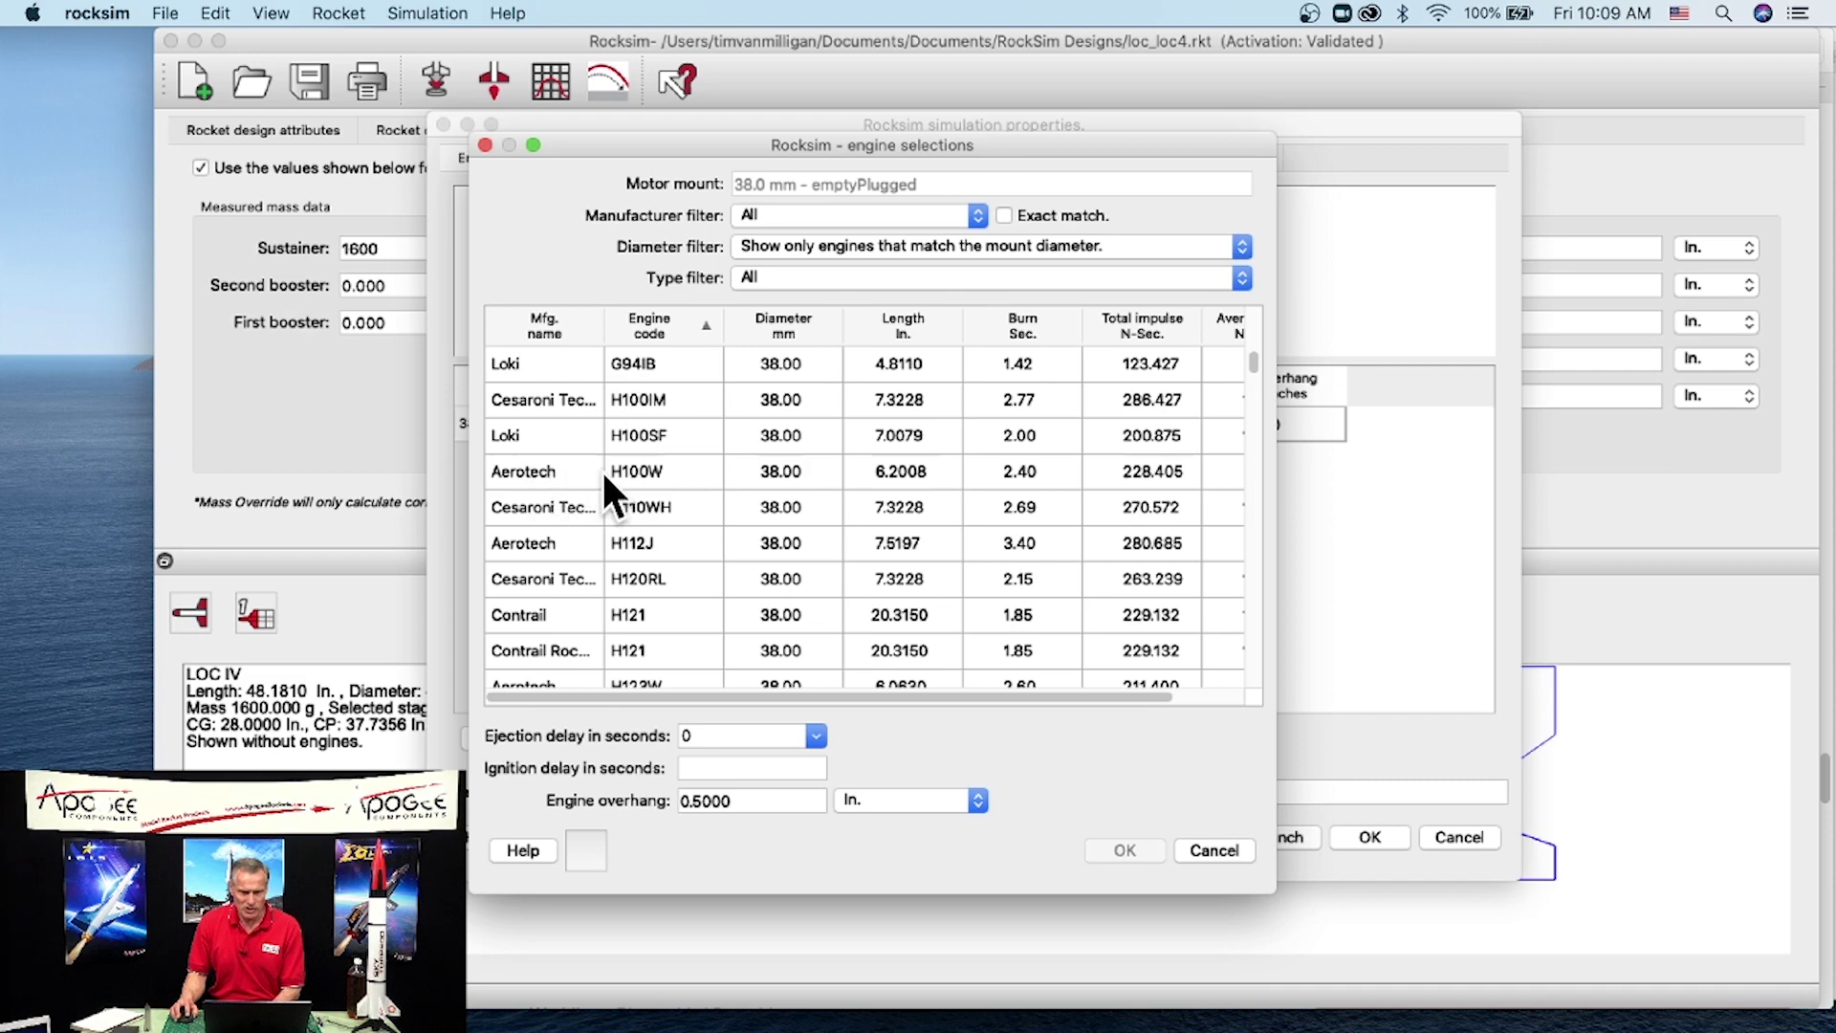
pyautogui.click(656, 468)
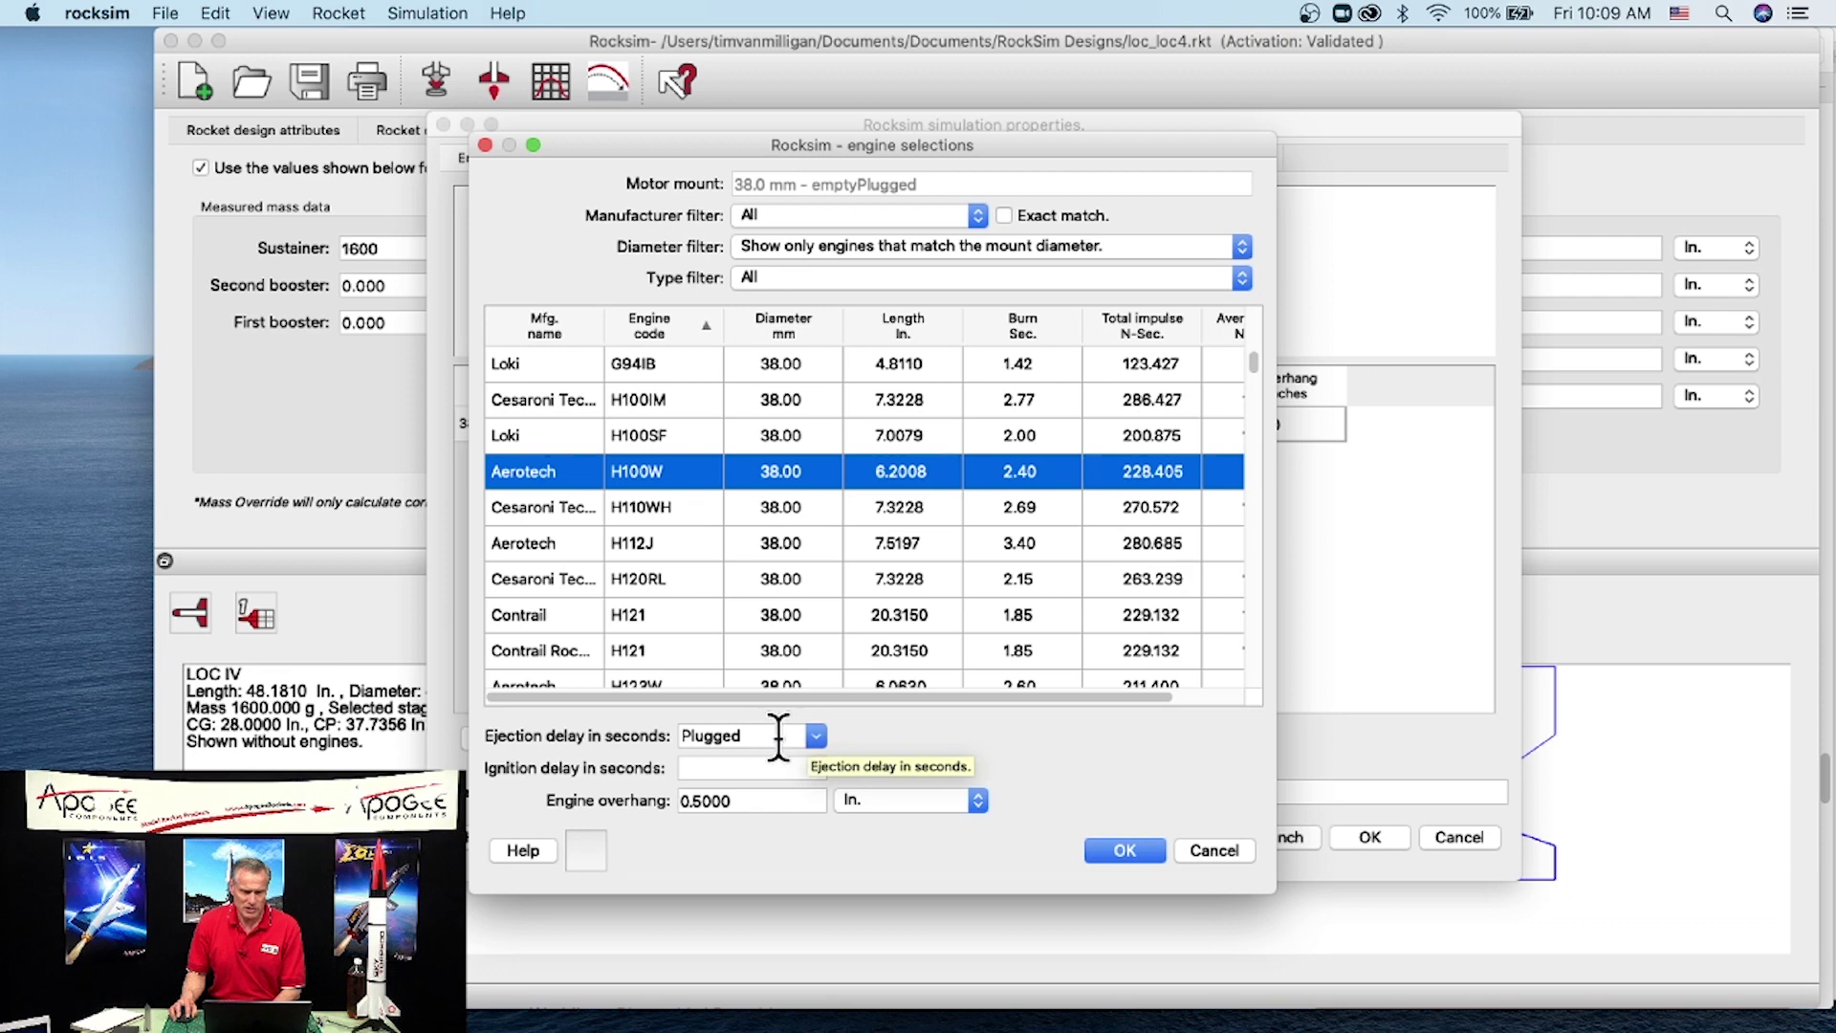
# Step: Give the H100W a custom ejection delay of 8 seconds and load it into the motor mount
pyautogui.click(765, 736)
pyautogui.click(818, 735)
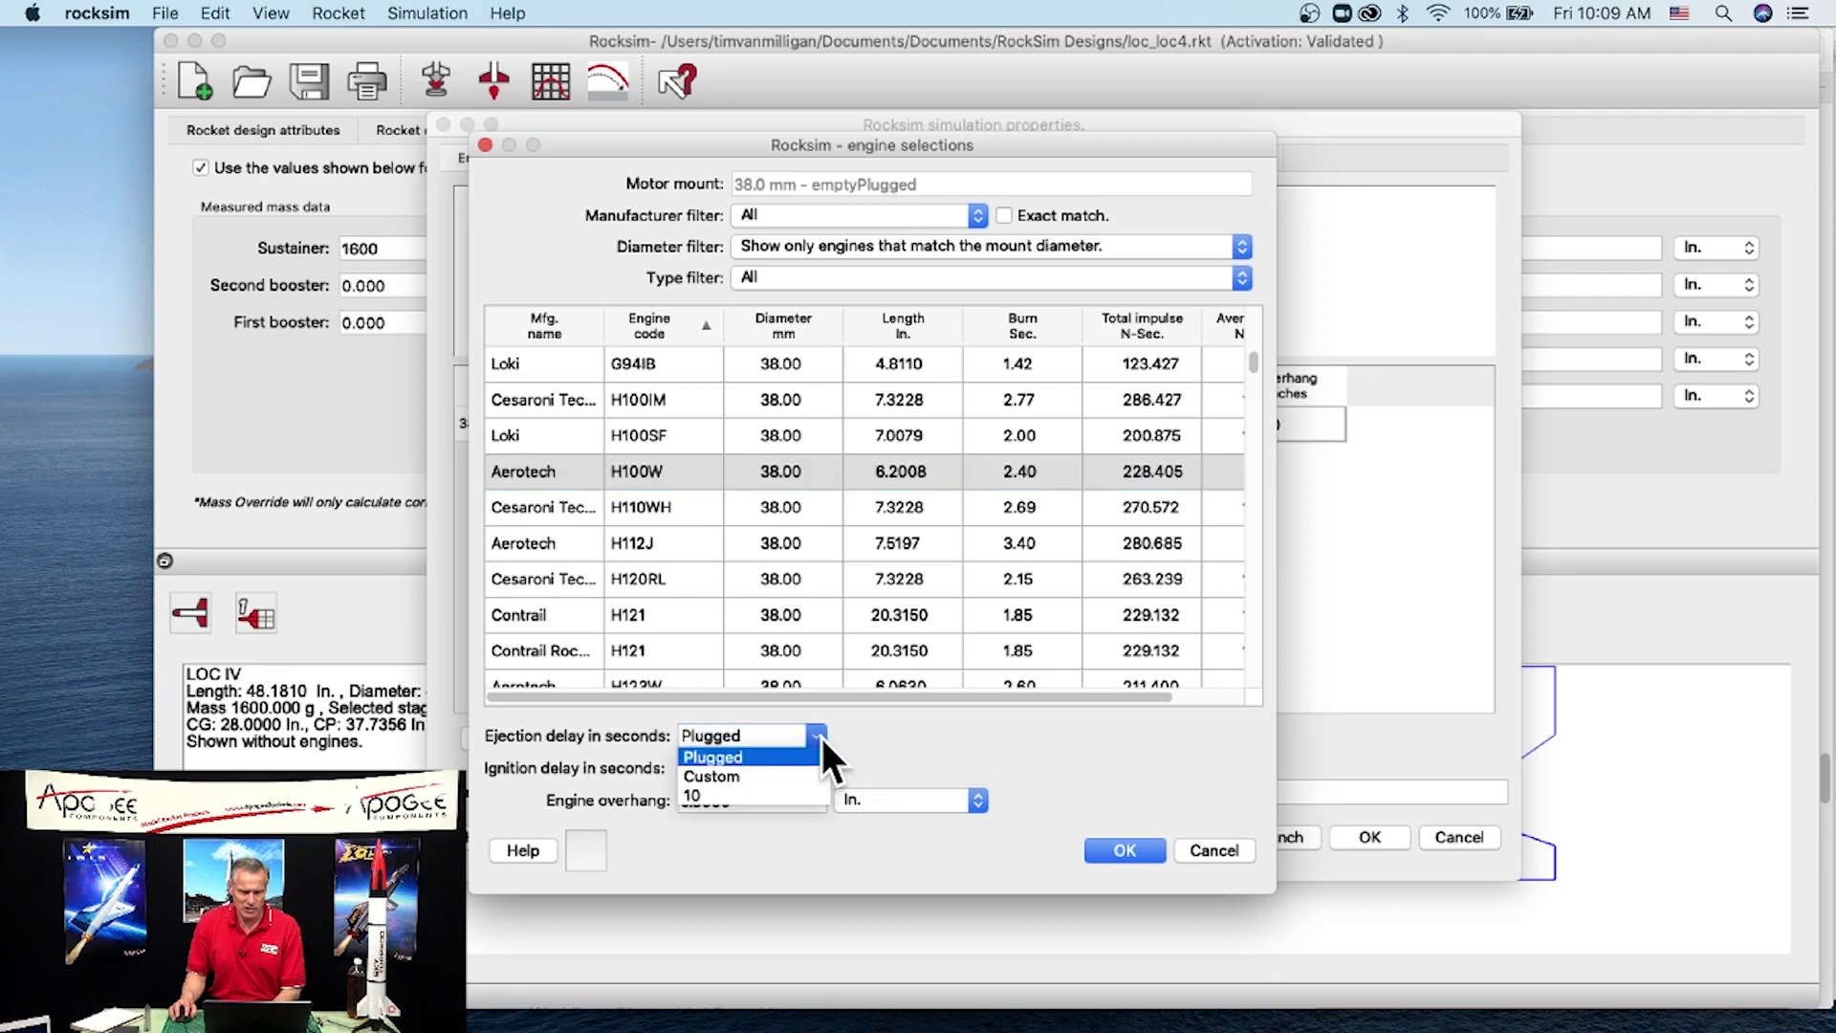
pyautogui.click(756, 772)
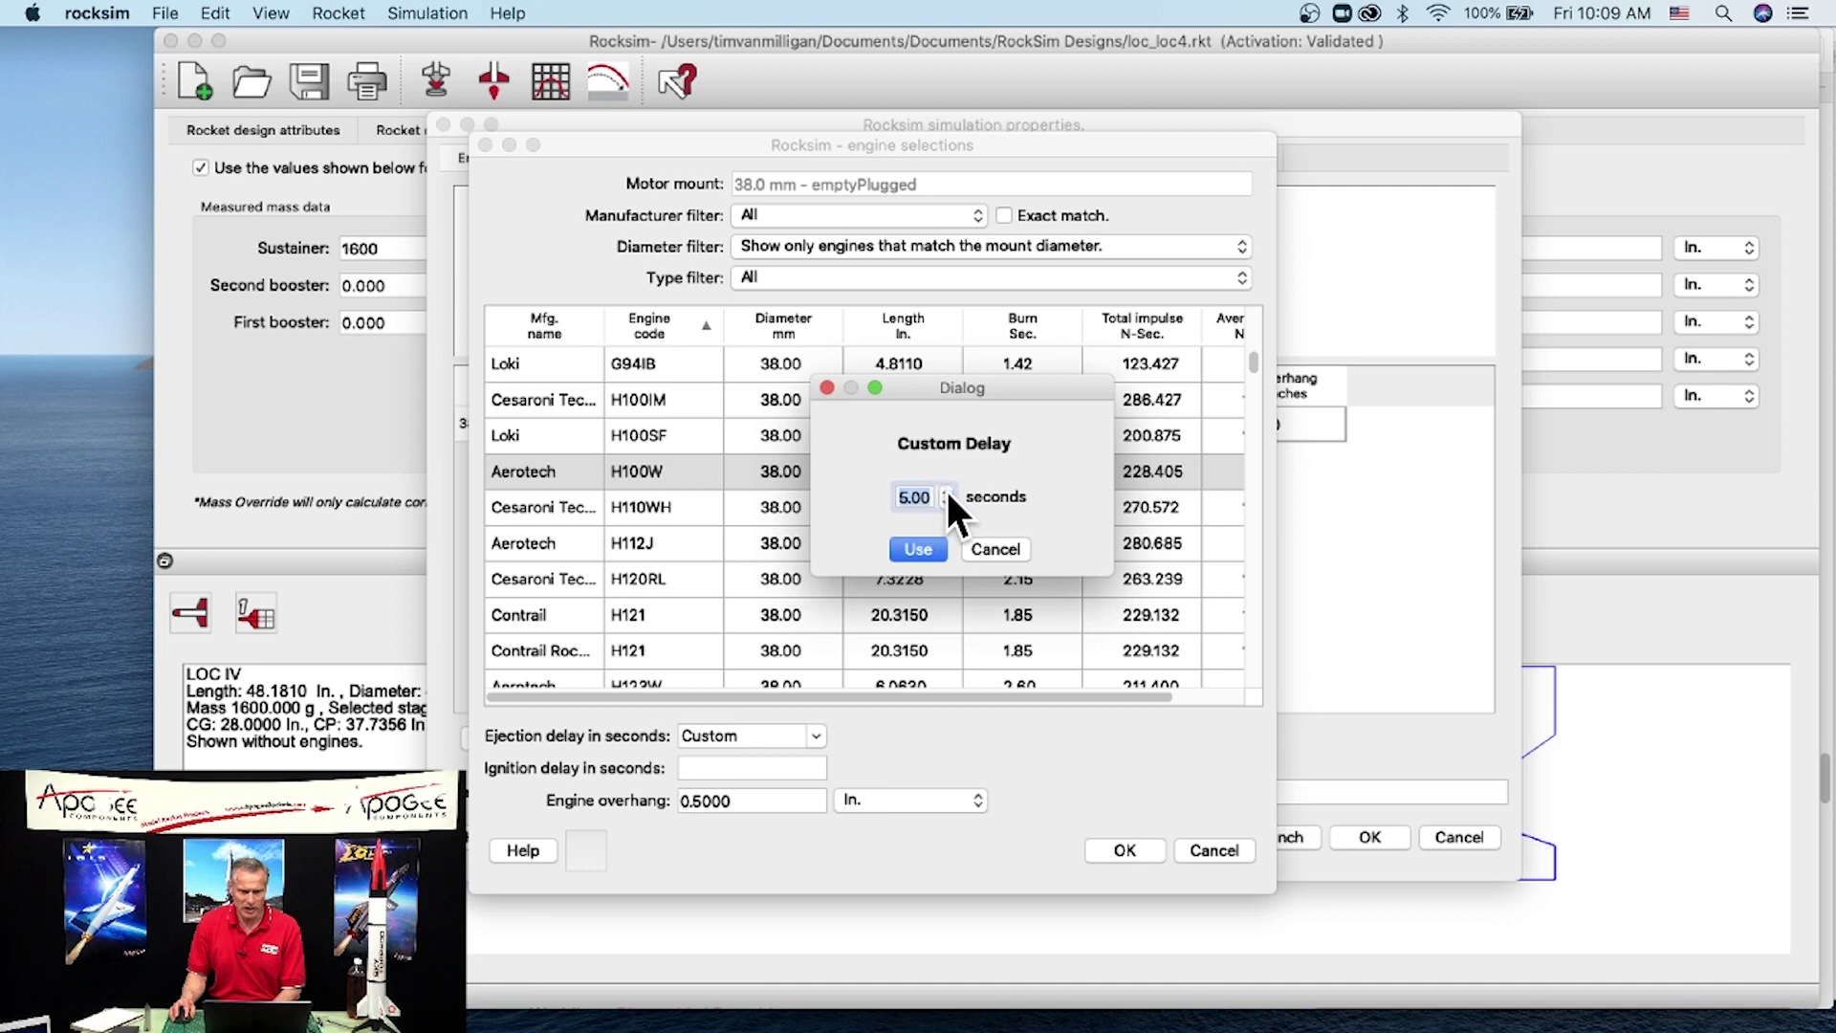
pyautogui.click(916, 549)
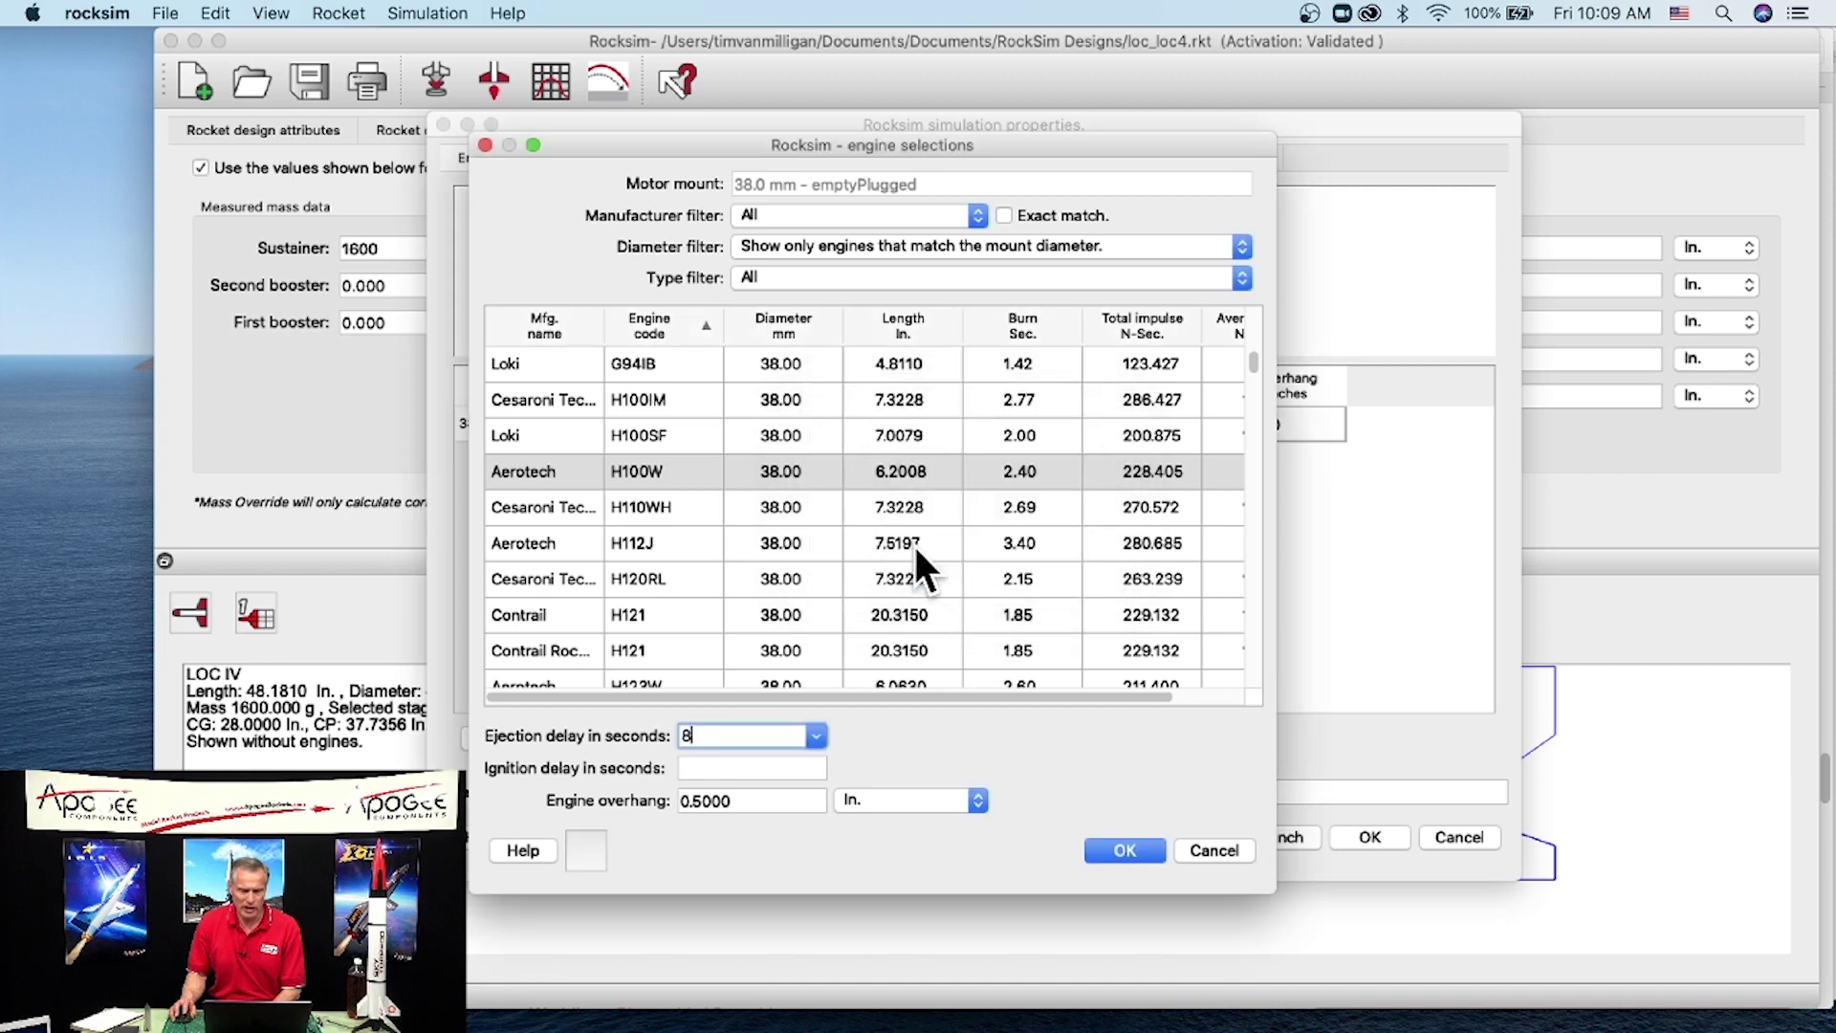
pyautogui.click(1109, 840)
# Step: Check the flight events and simulation controls, and set the launch guide length to 98 in
pyautogui.click(624, 163)
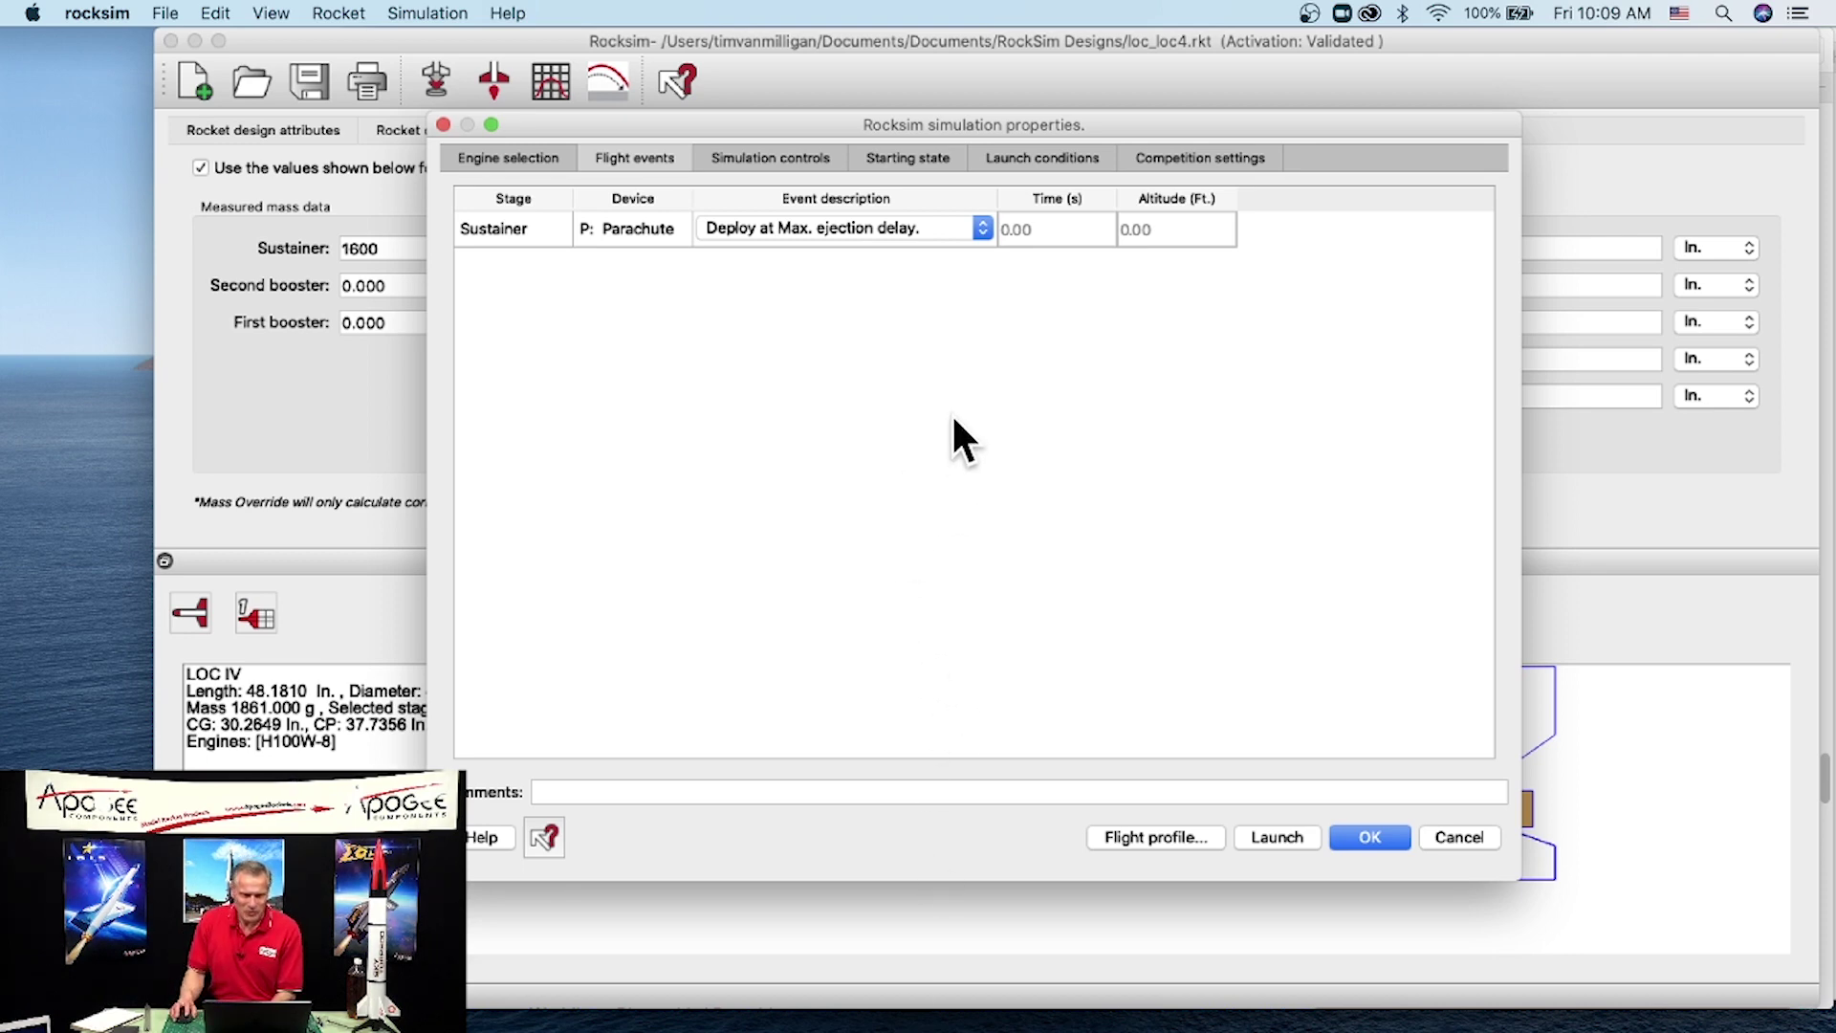
pyautogui.click(766, 163)
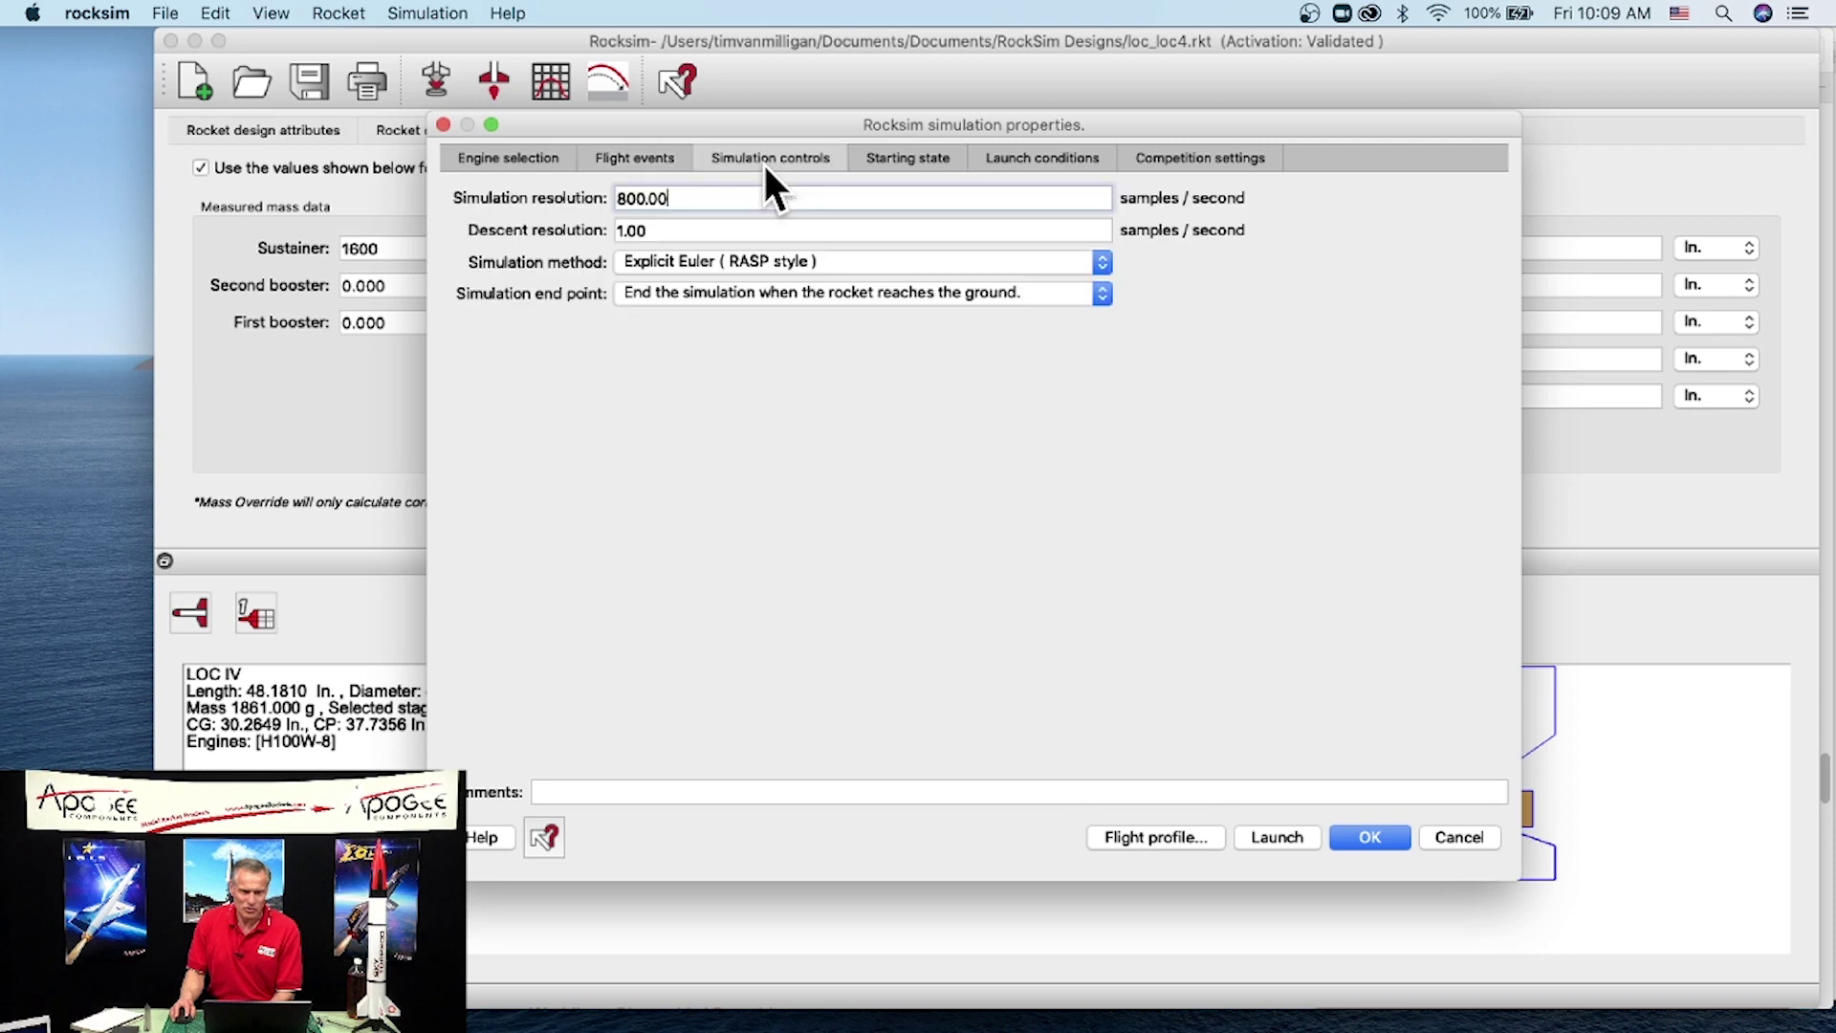
pyautogui.click(931, 166)
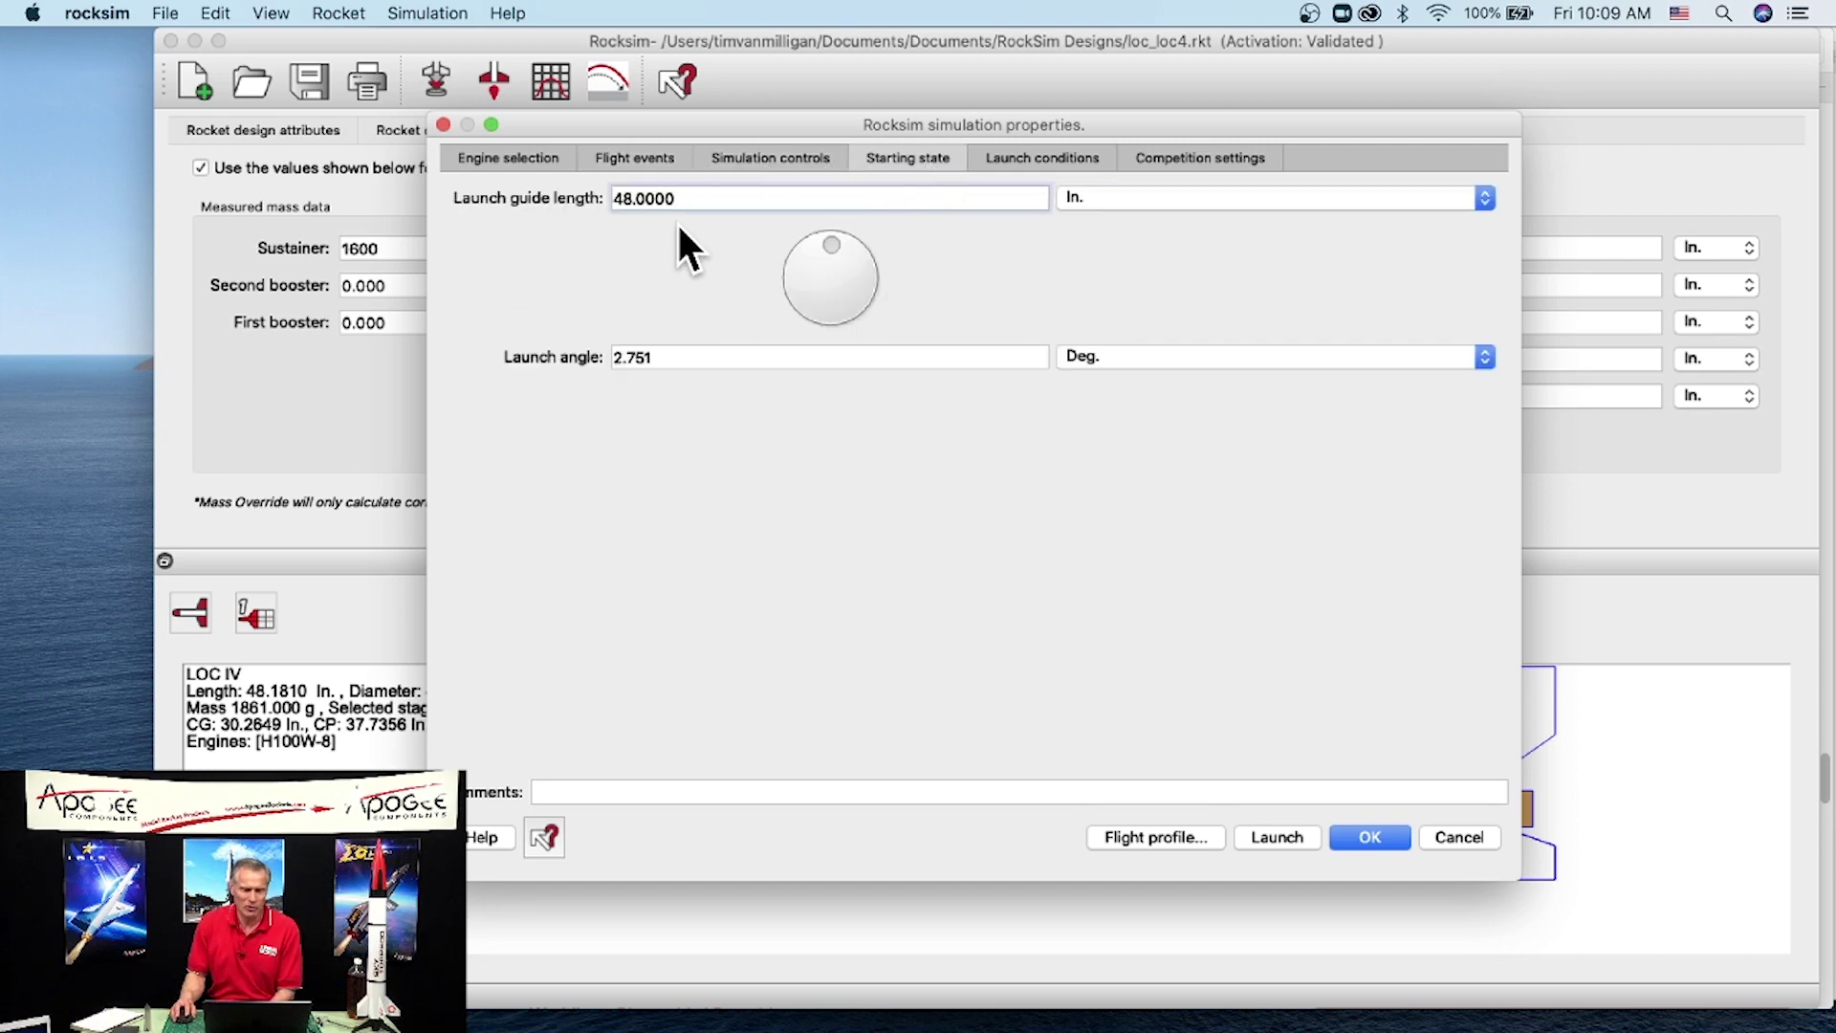
pyautogui.moveTo(689, 199); pyautogui.dragTo(609, 203)
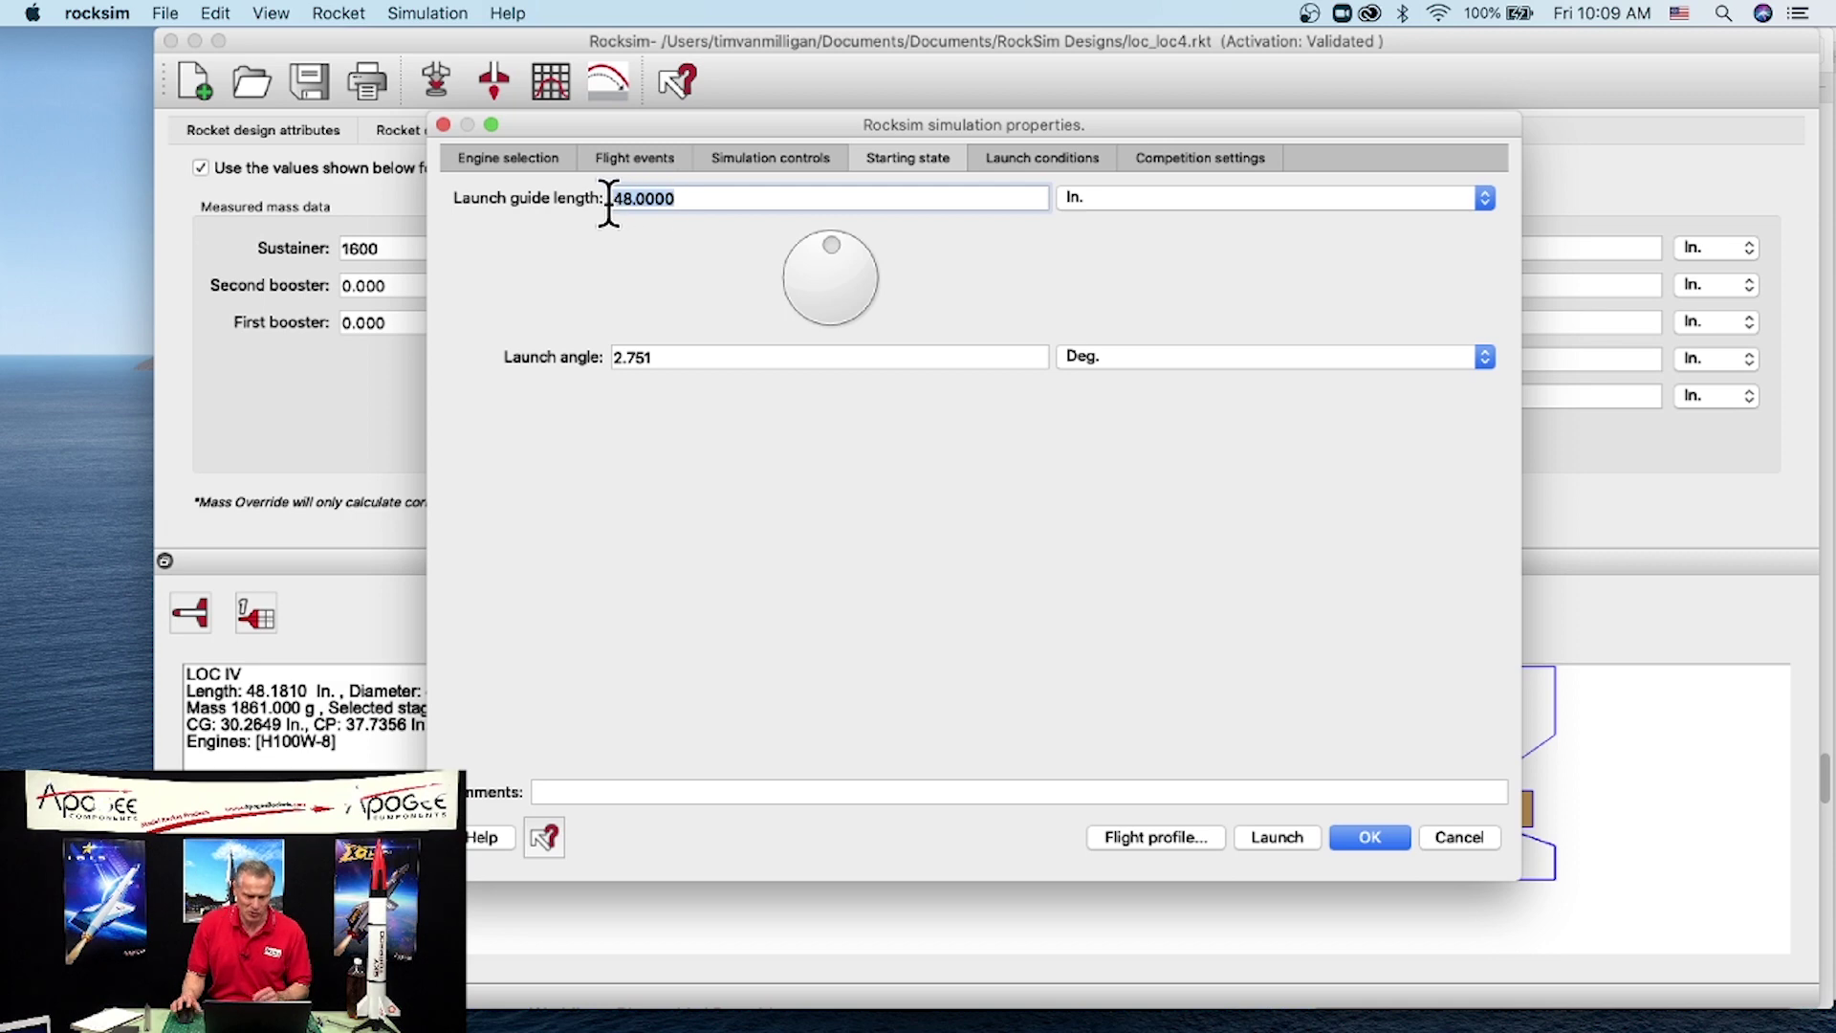
pyautogui.write('98')
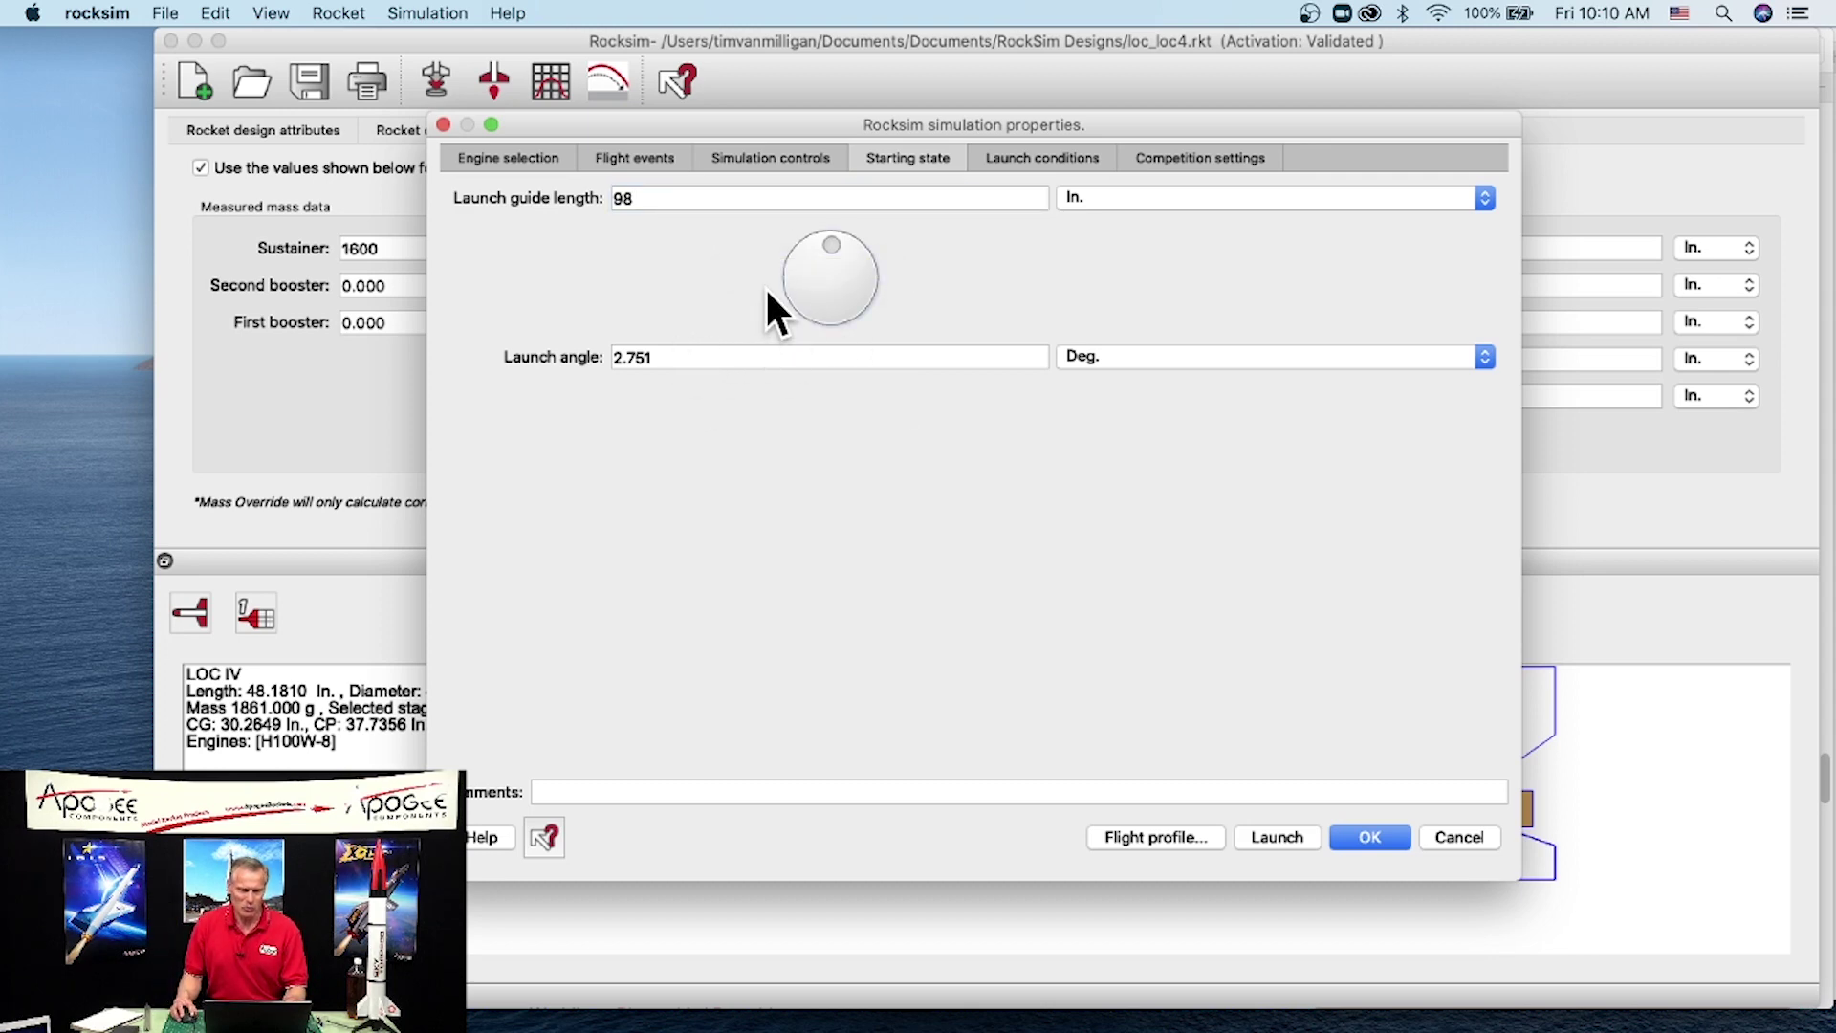
# Step: Set the launch angle to 0 degrees, check the launch conditions, and run the simulation with its 2D flight profile
pyautogui.moveTo(651, 356); pyautogui.dragTo(594, 354)
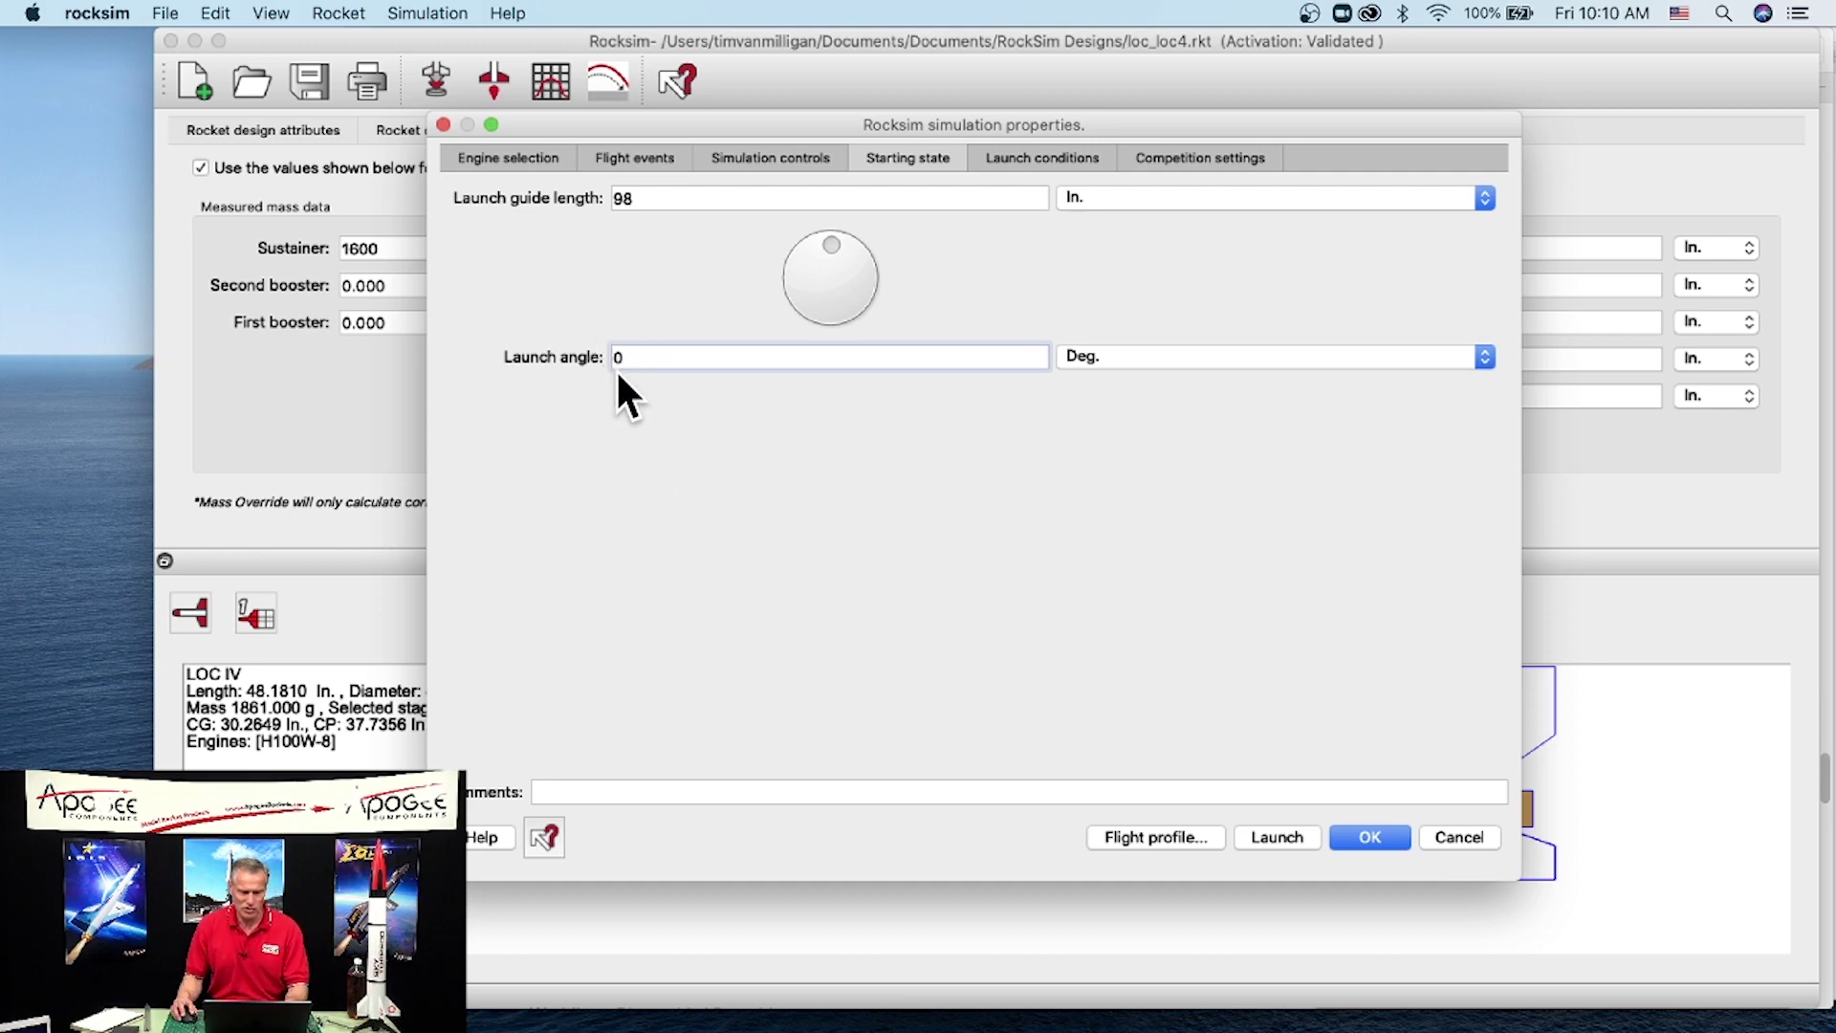
pyautogui.press('Tab')
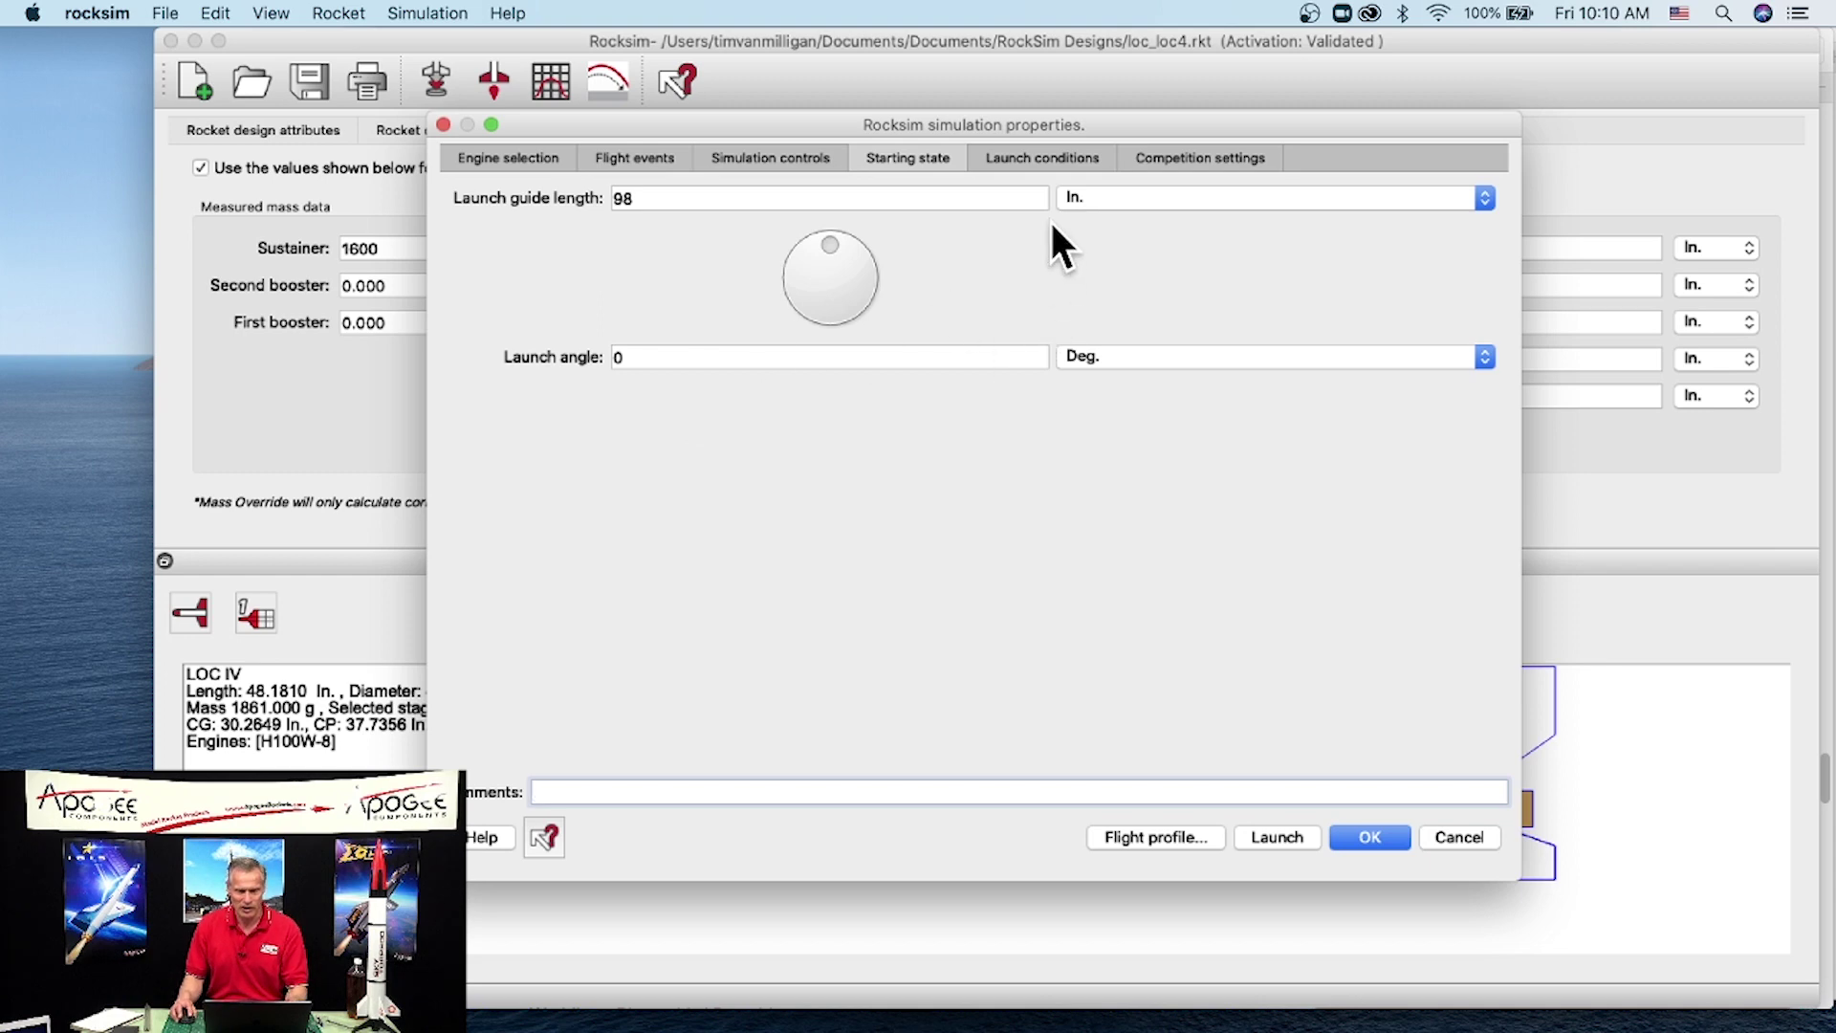
pyautogui.click(1041, 158)
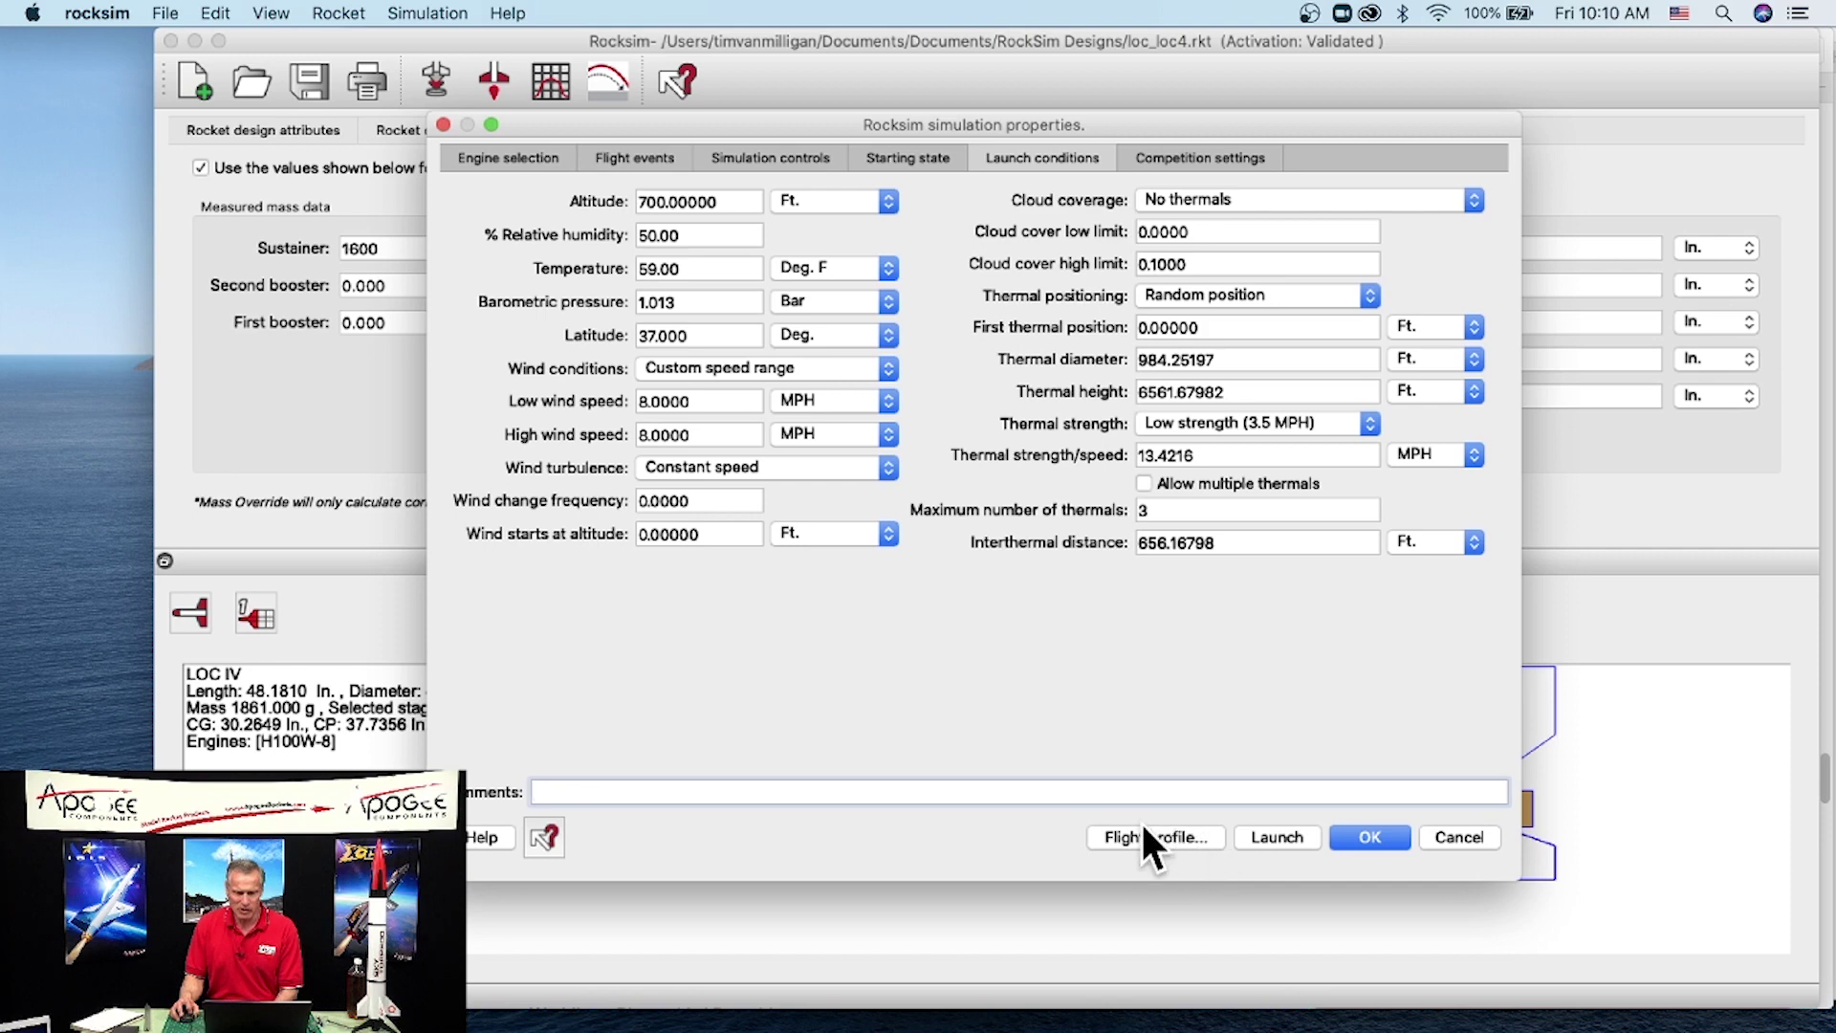
pyautogui.click(1180, 836)
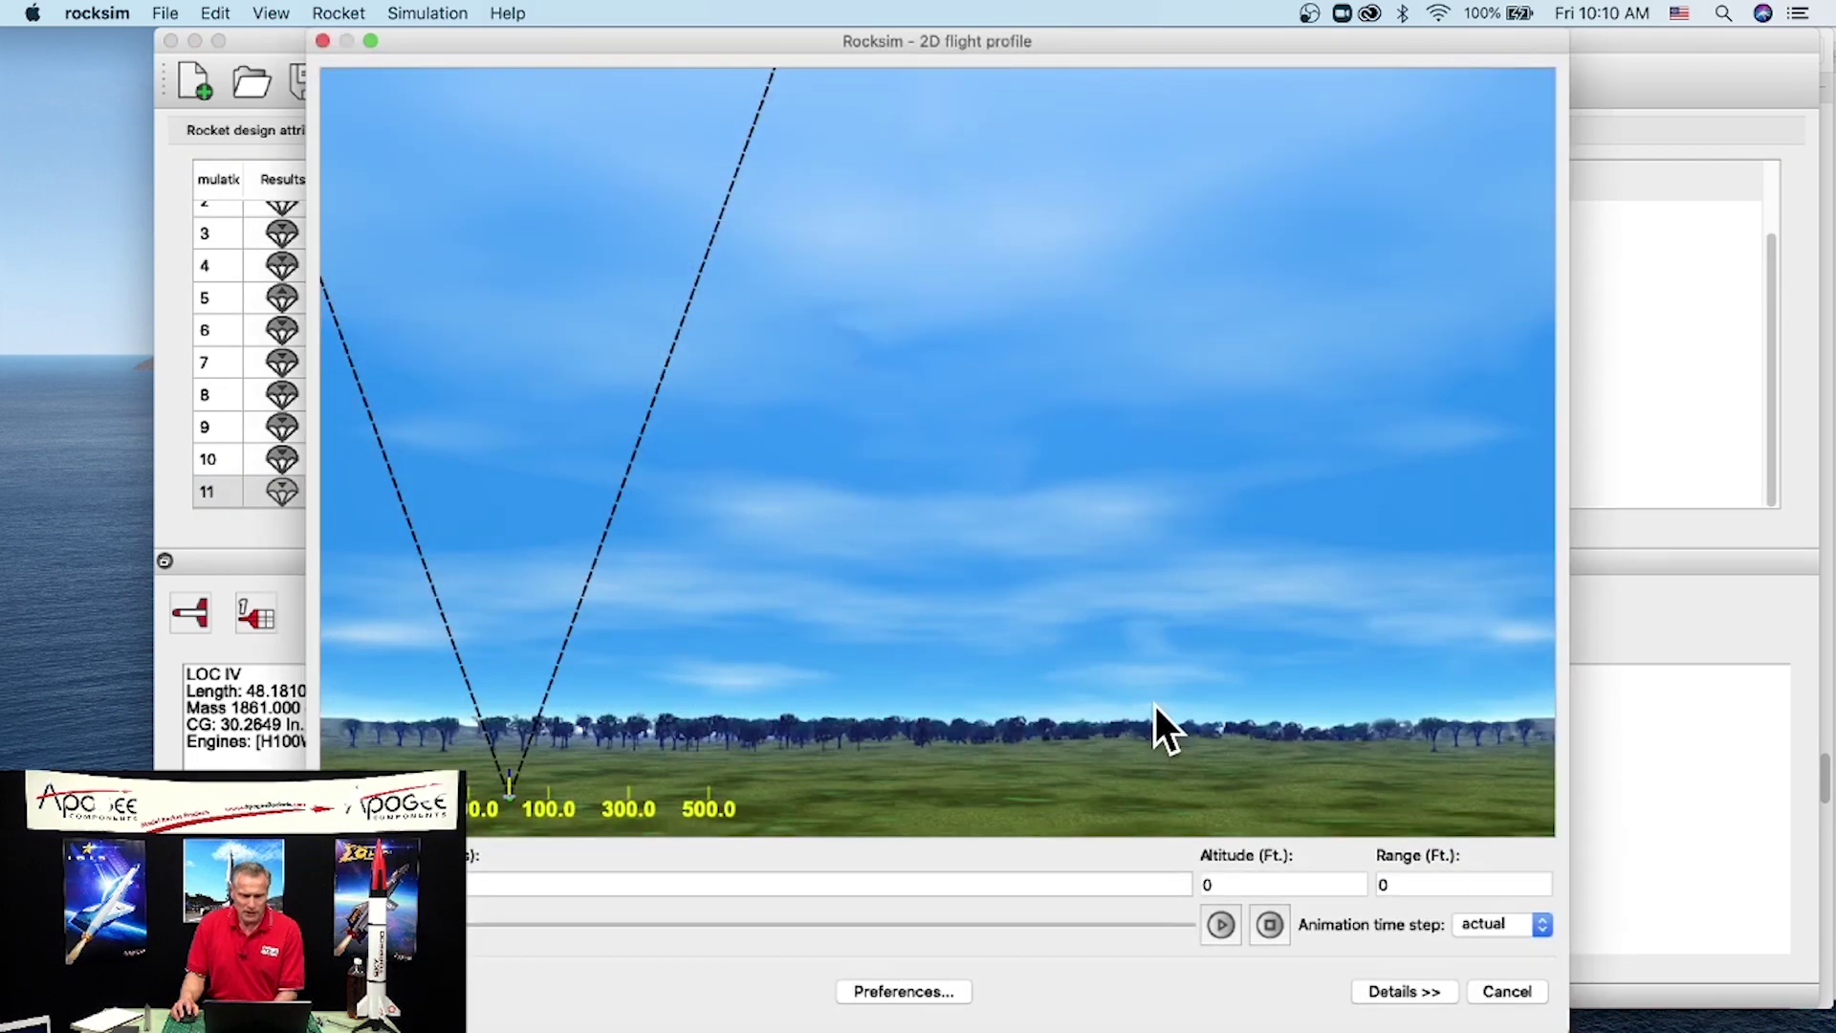
# Step: Play the H100W-8 flight animation, then examine the flight at about 10.8 s and 2.5 s
pyautogui.moveTo(693, 38); pyautogui.dragTo(943, 38)
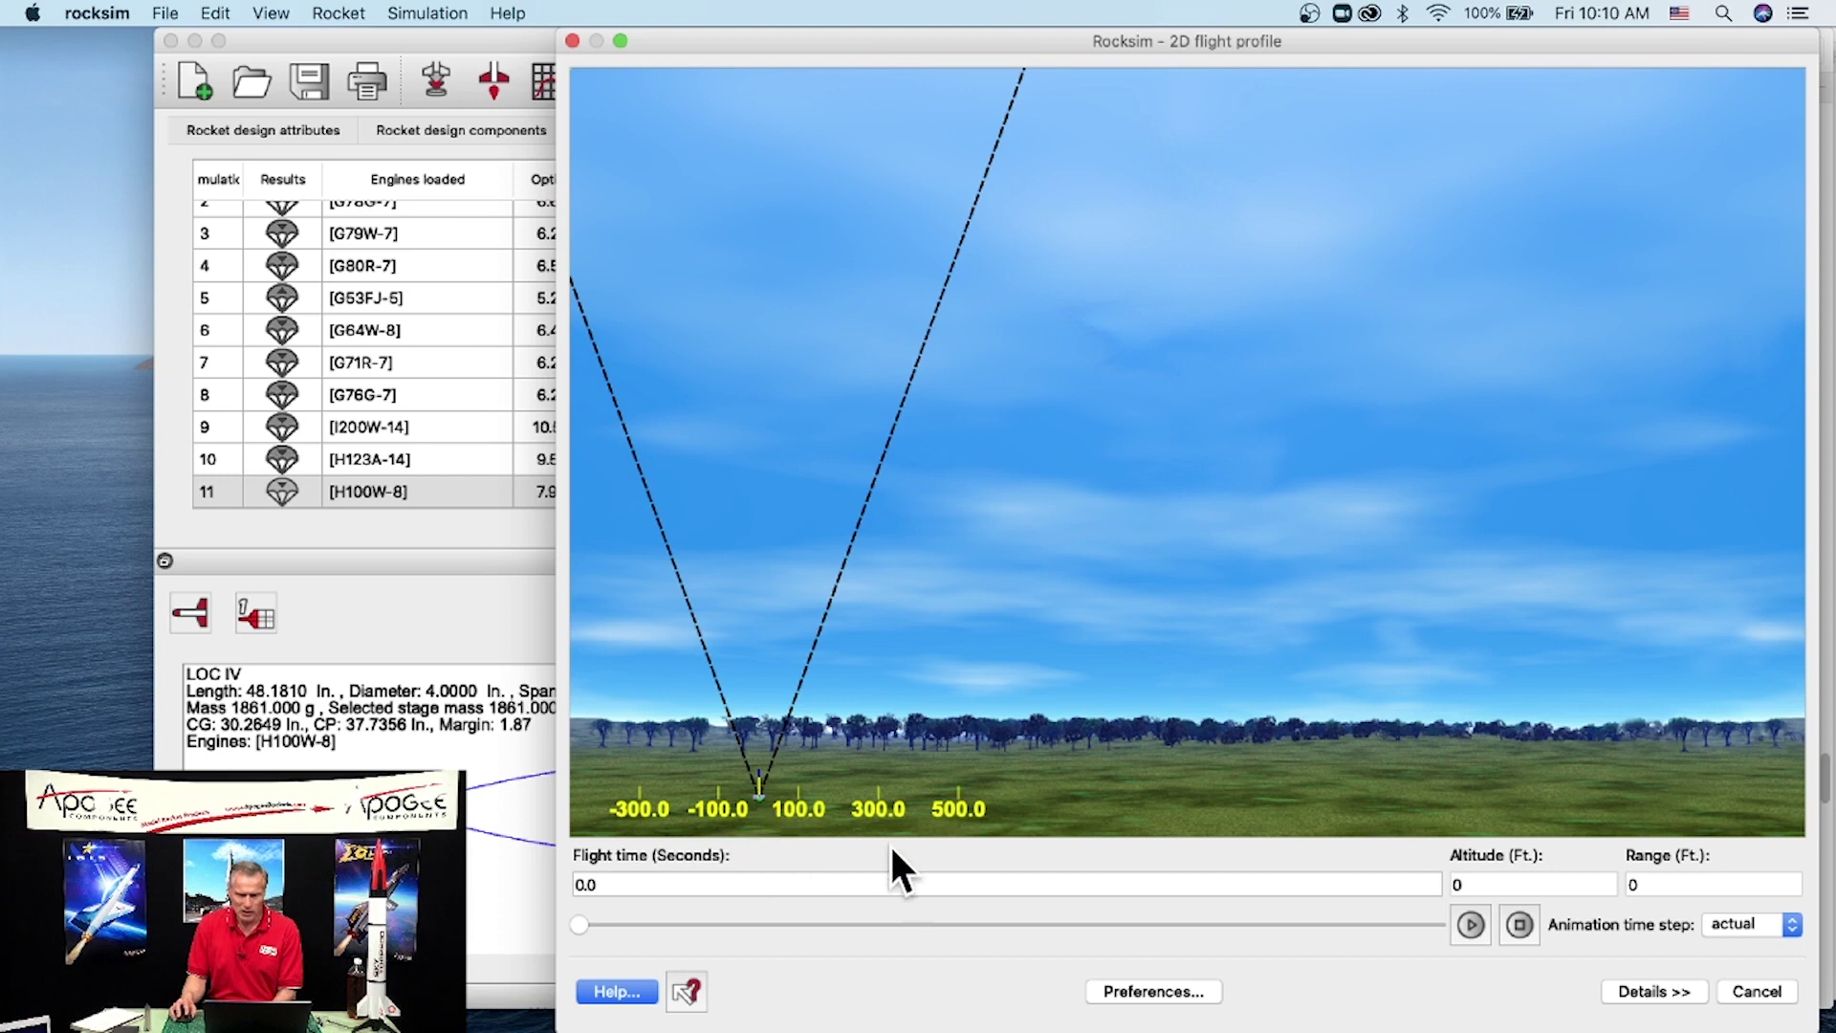
pyautogui.click(1472, 922)
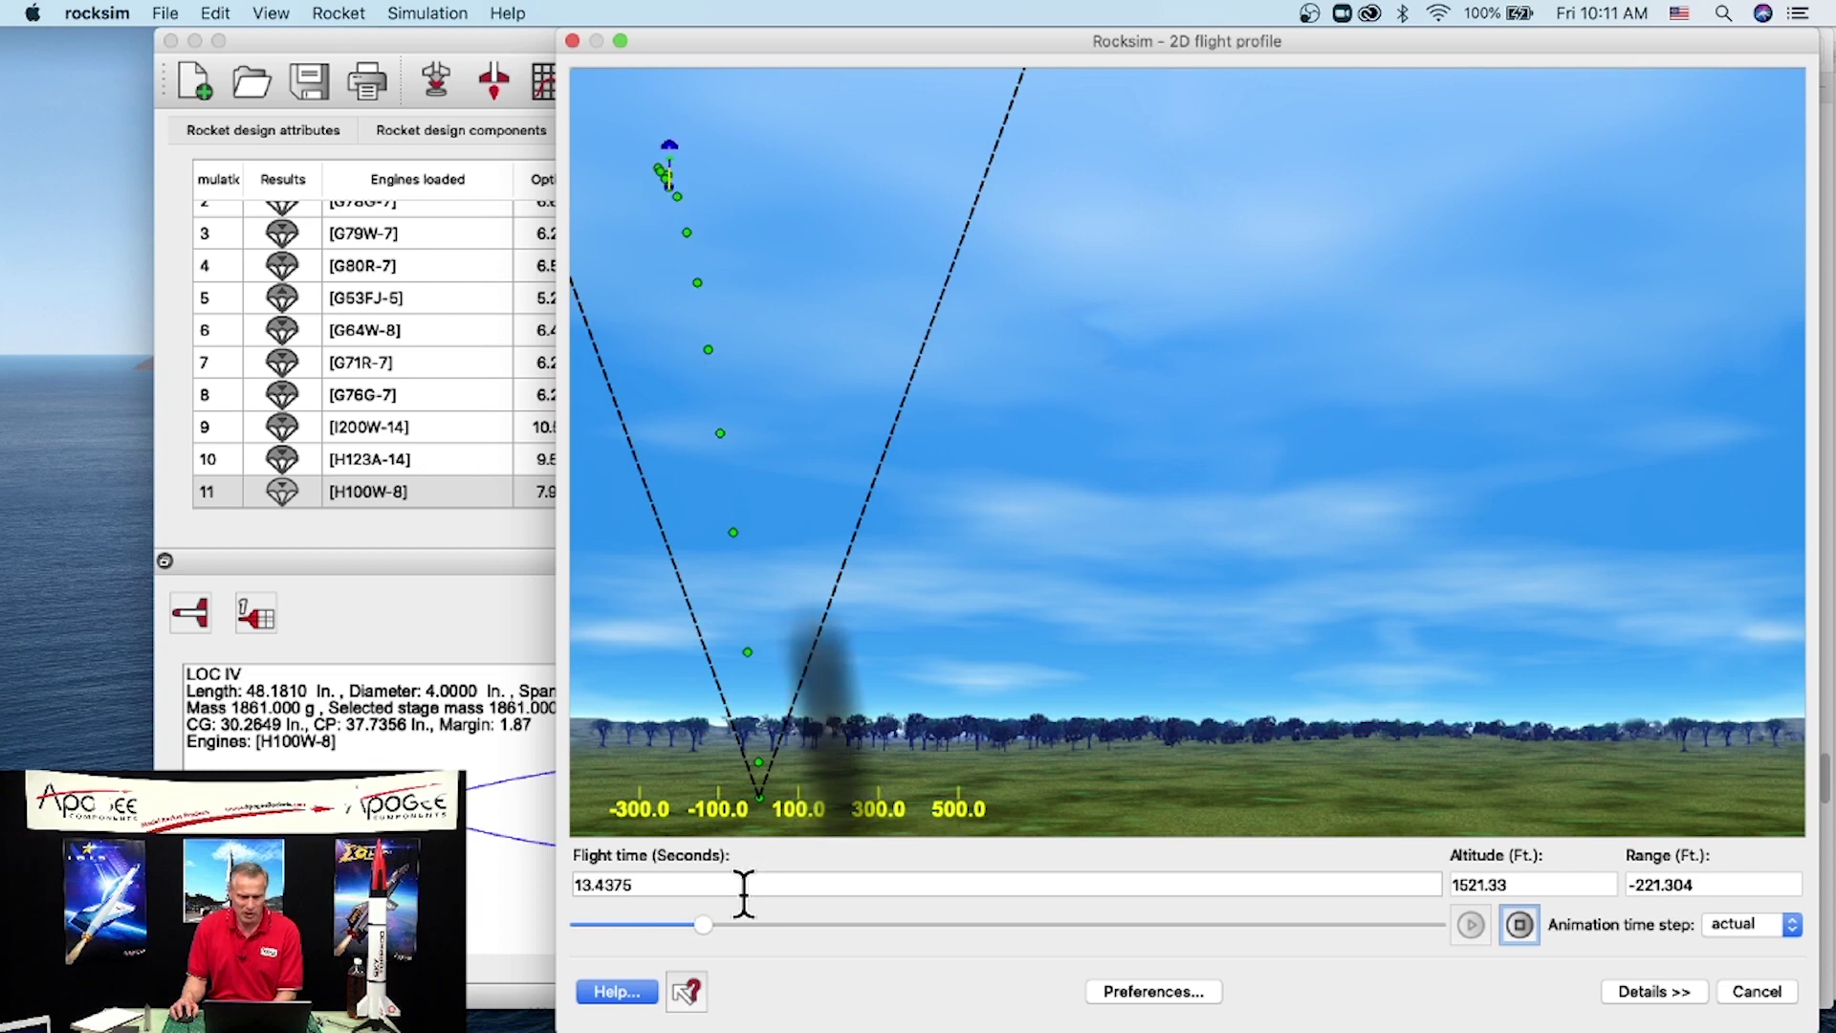
pyautogui.click(716, 924)
pyautogui.moveTo(728, 926); pyautogui.dragTo(685, 922)
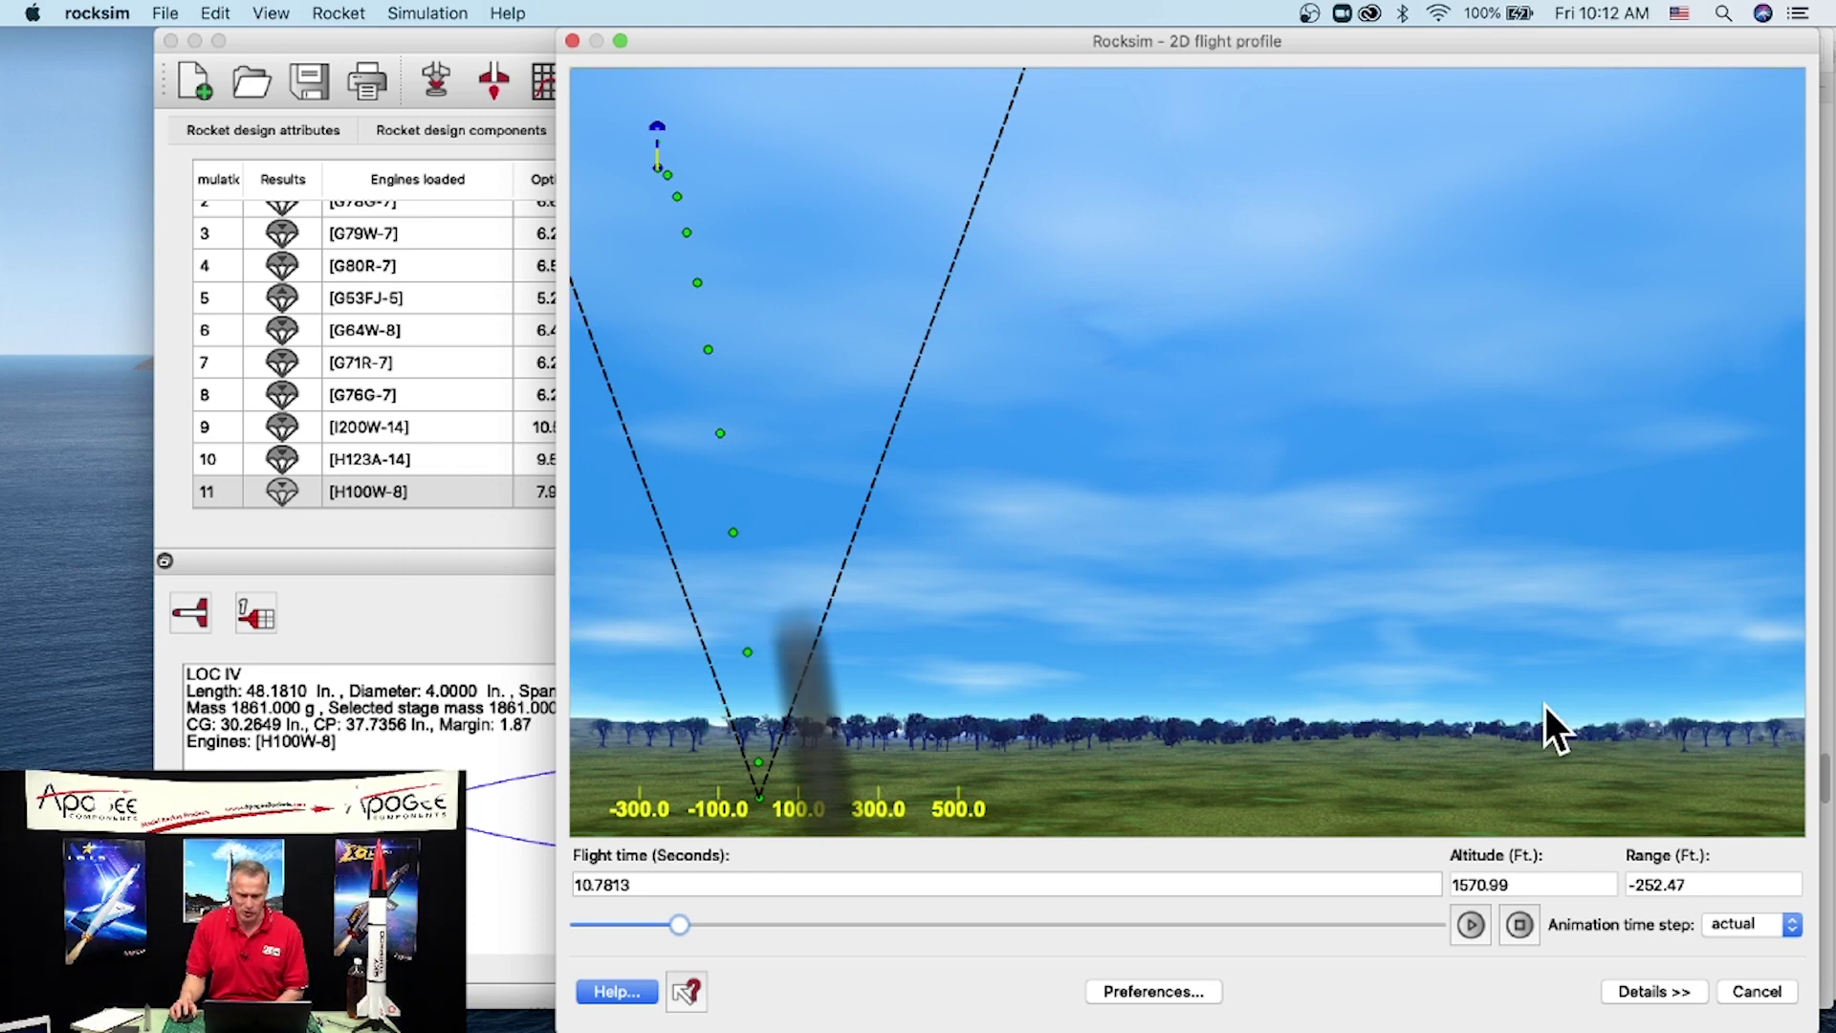
pyautogui.moveTo(677, 915); pyautogui.dragTo(610, 916)
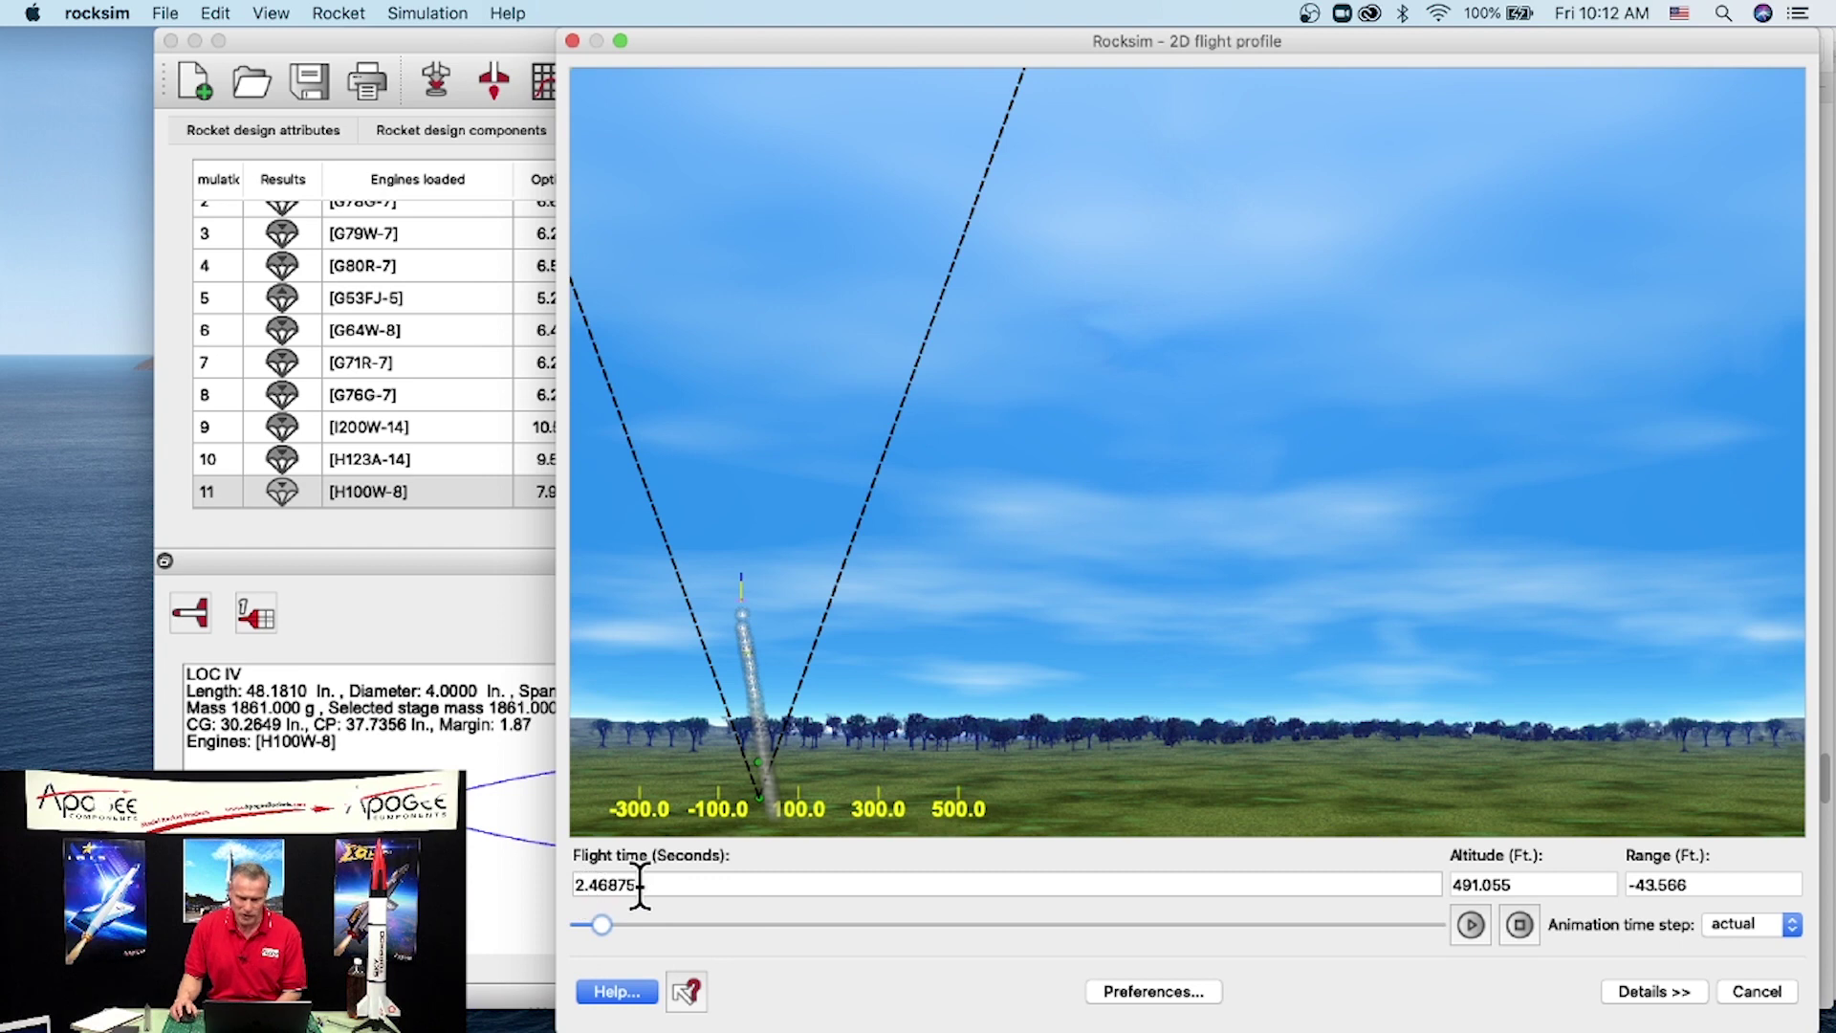
# Step: Examine the detailed flight data at several moments between about 1 s and 10.5 s, and close the flight profile
pyautogui.click(1662, 1000)
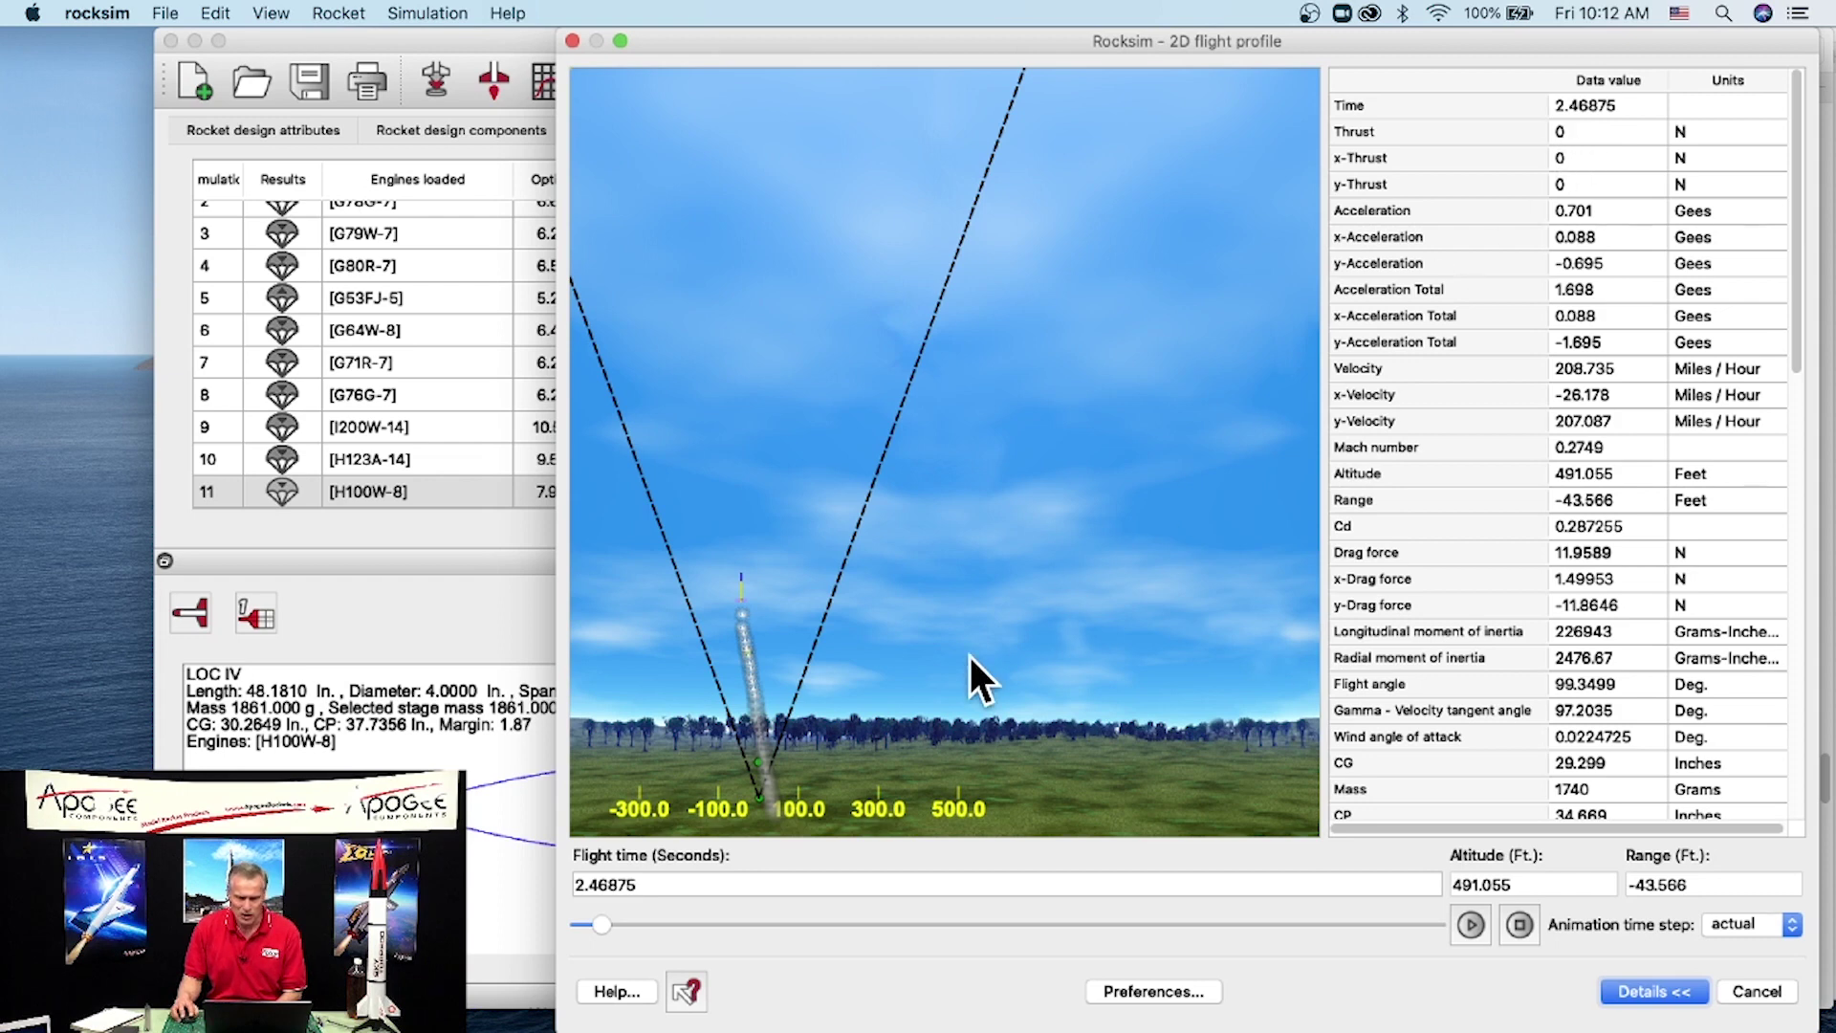
pyautogui.click(595, 921)
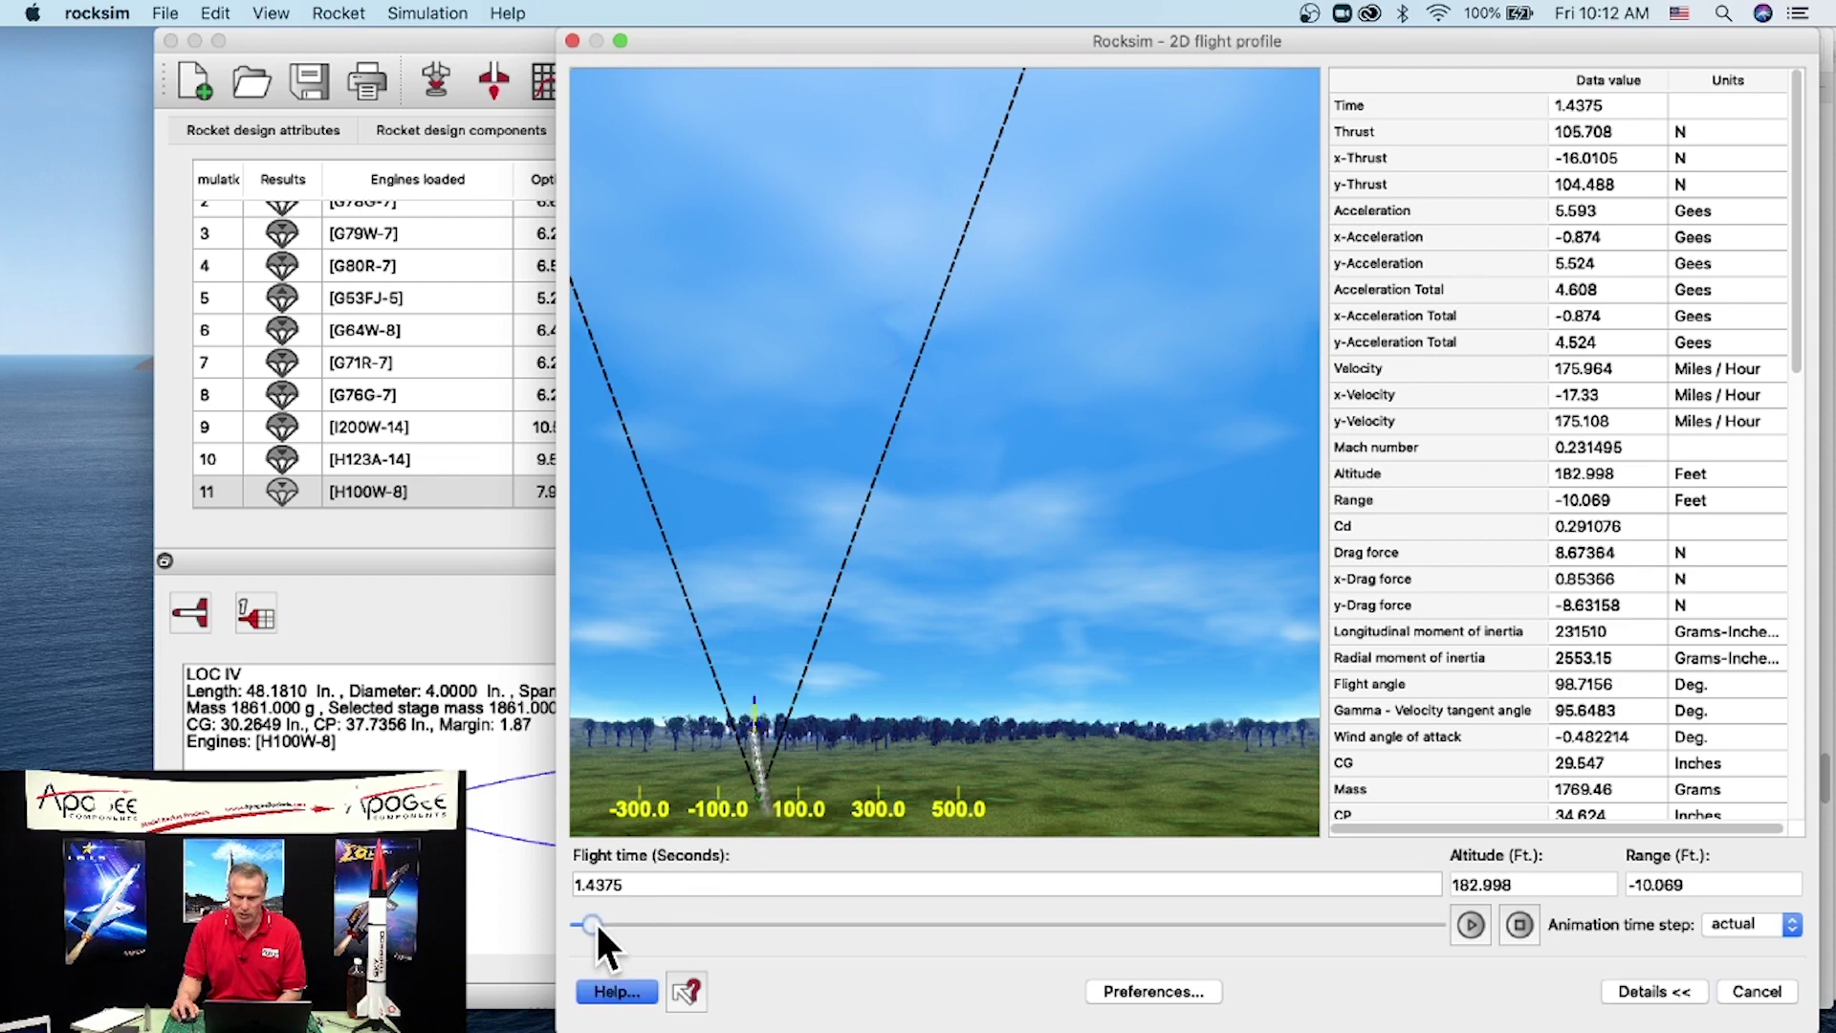
pyautogui.click(595, 921)
pyautogui.click(597, 921)
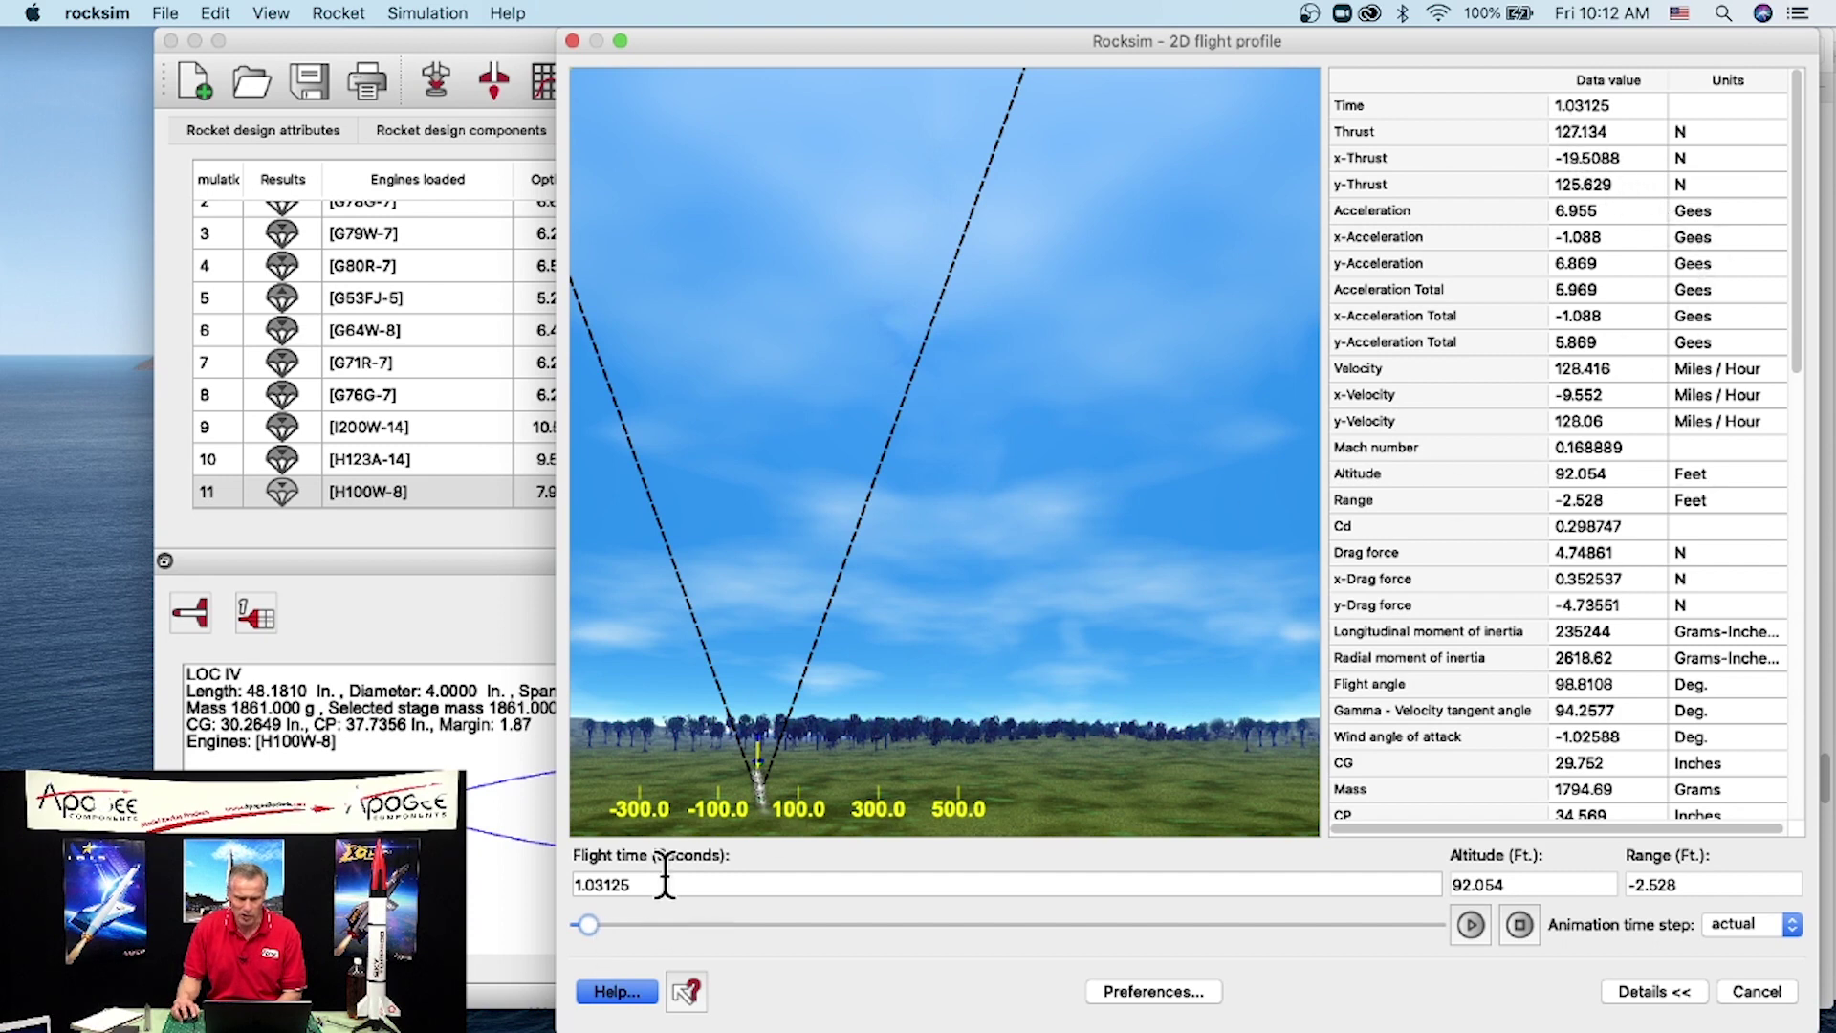
pyautogui.moveTo(582, 920); pyautogui.dragTo(608, 915)
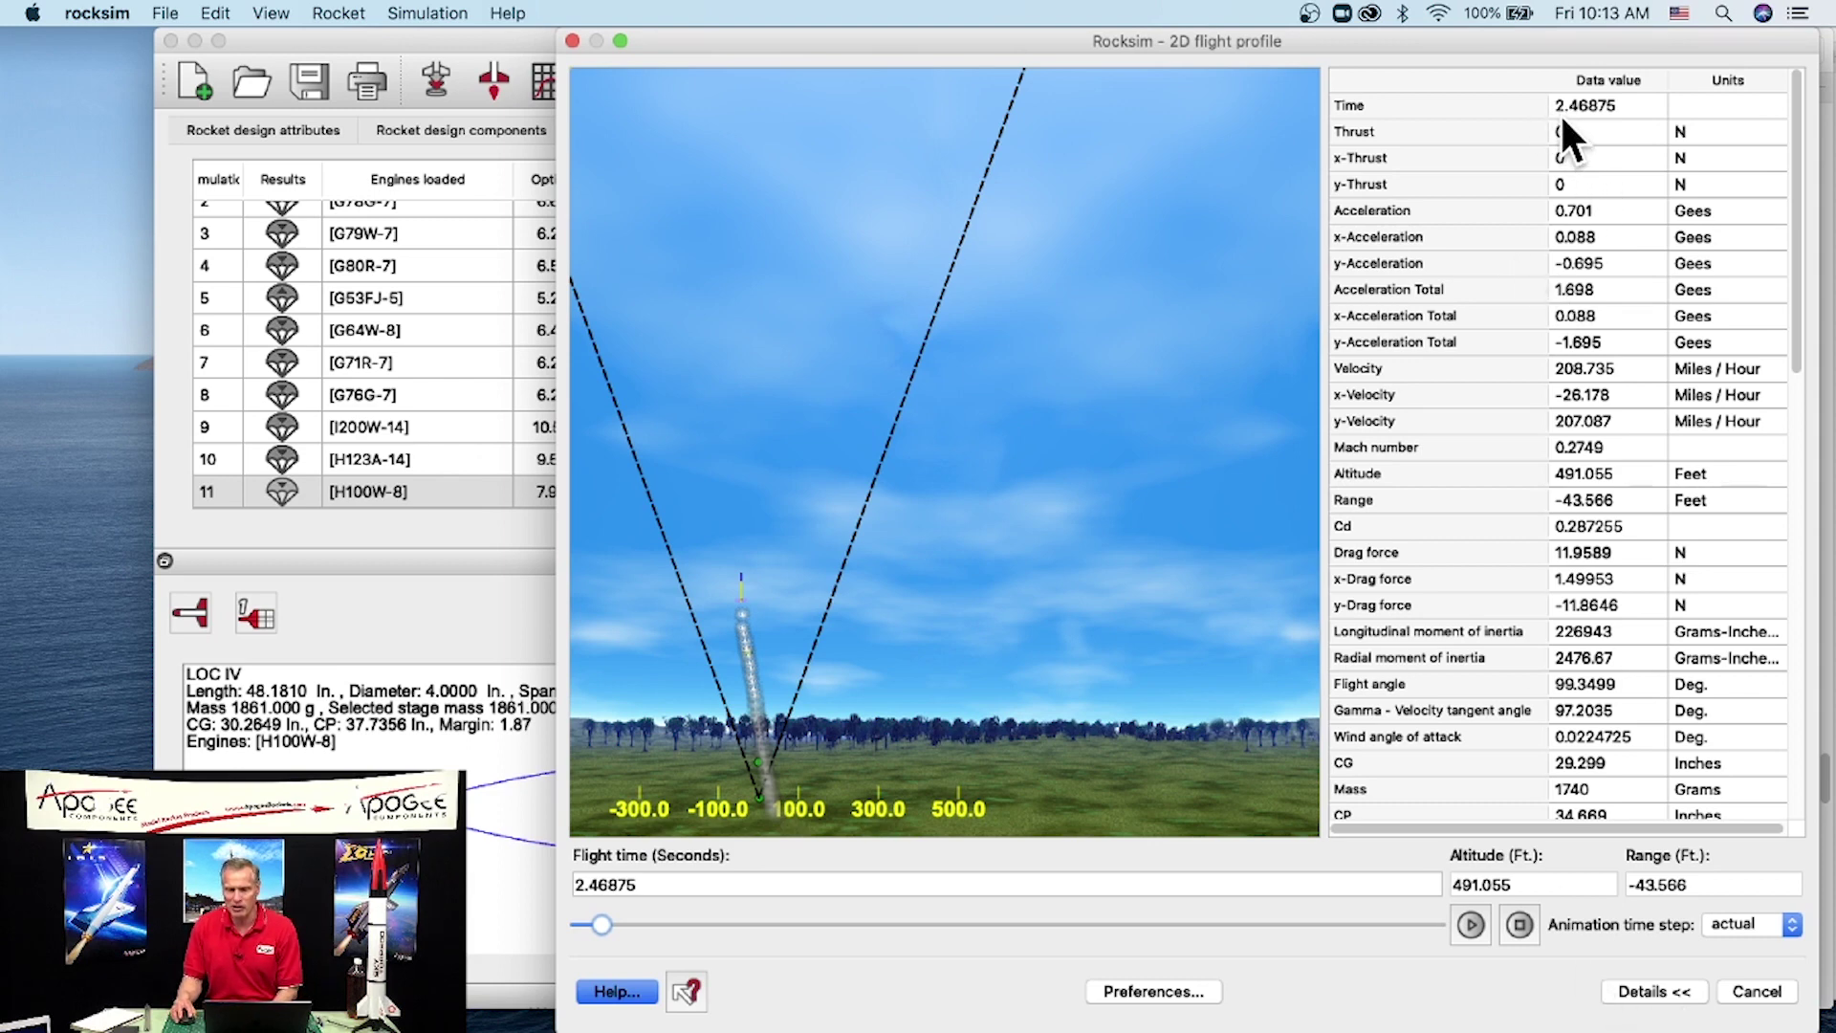
pyautogui.moveTo(606, 919); pyautogui.dragTo(688, 920)
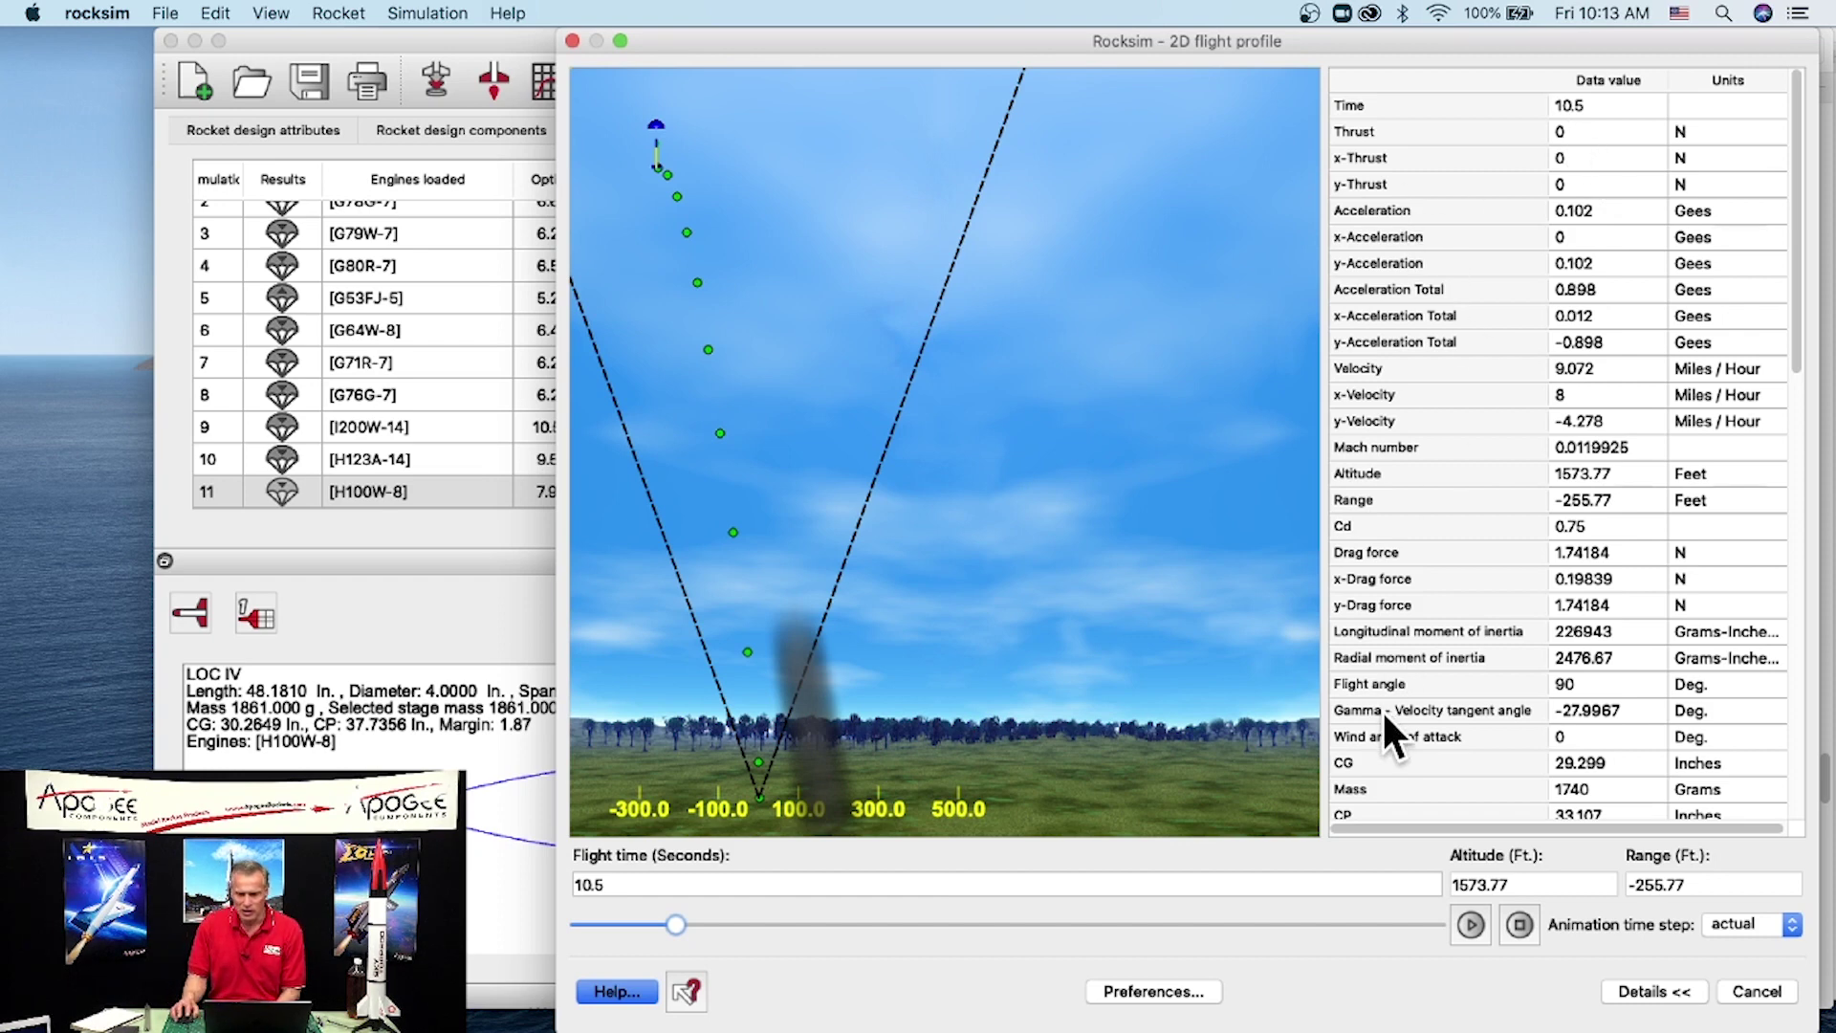
pyautogui.click(1756, 995)
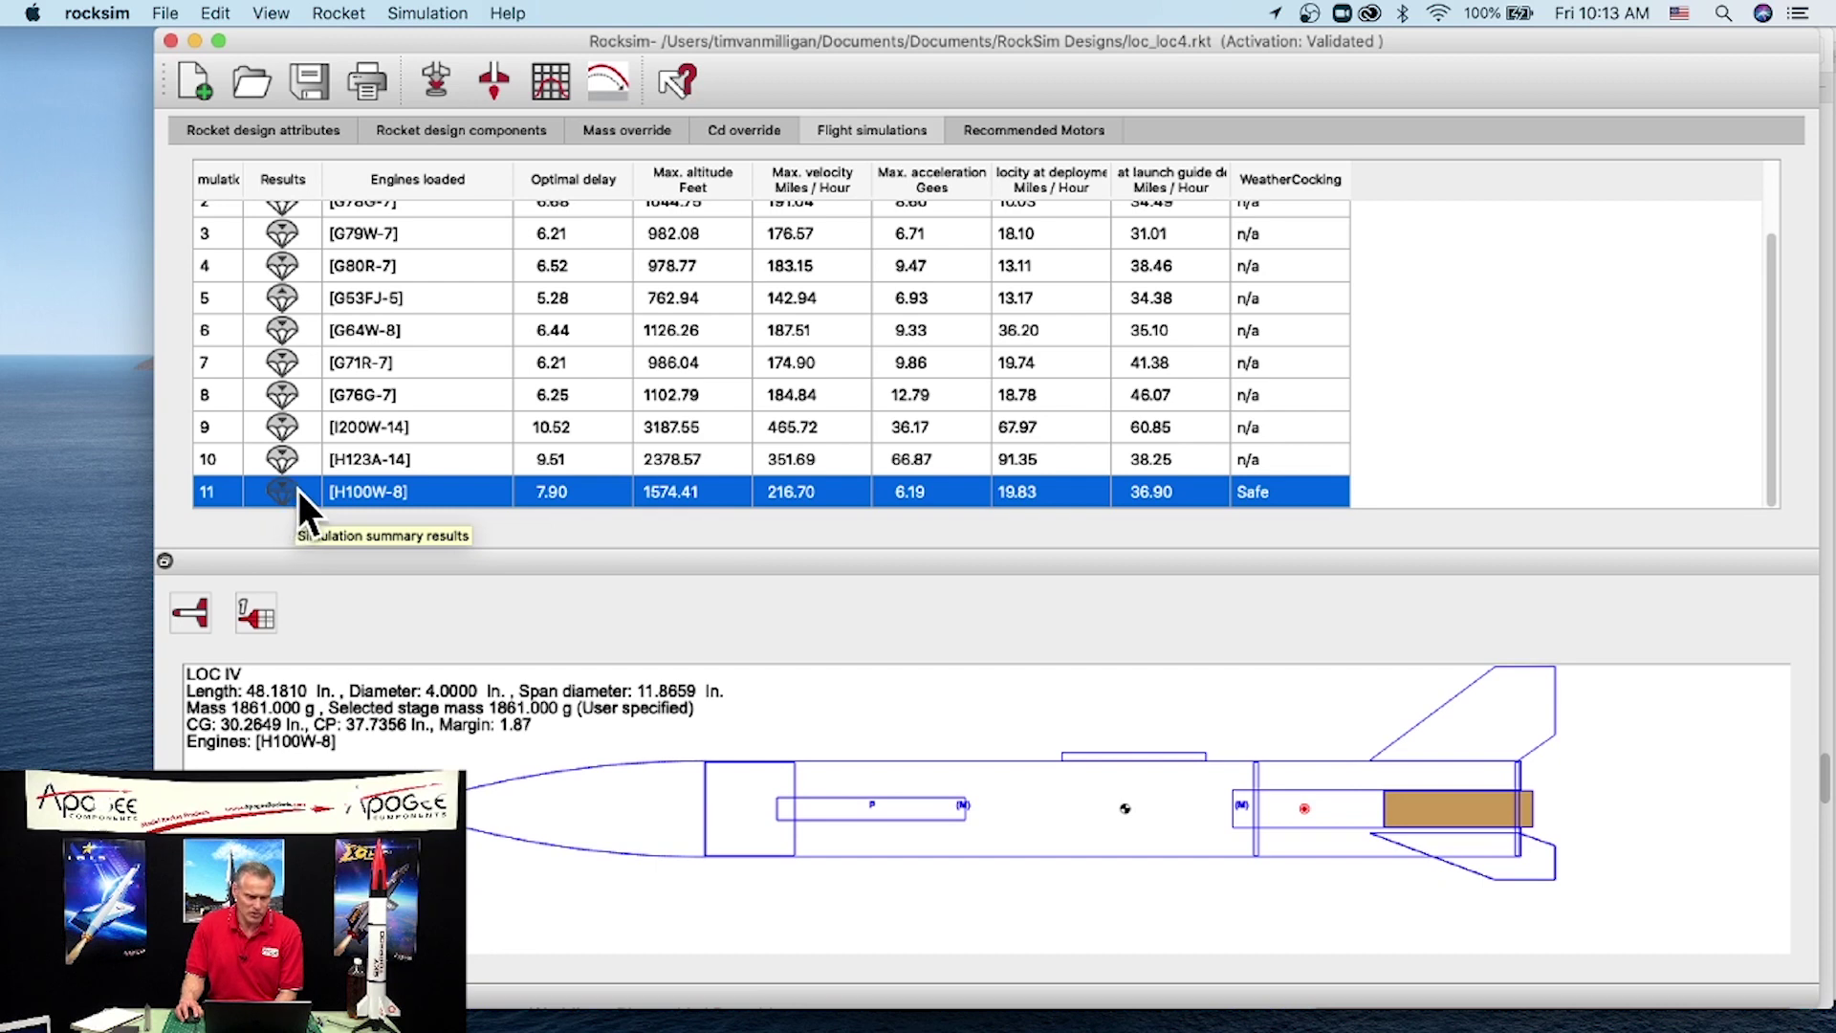
# Step: Turn off the use of the measured mass and center of gravity values for all simulations
pyautogui.click(273, 451)
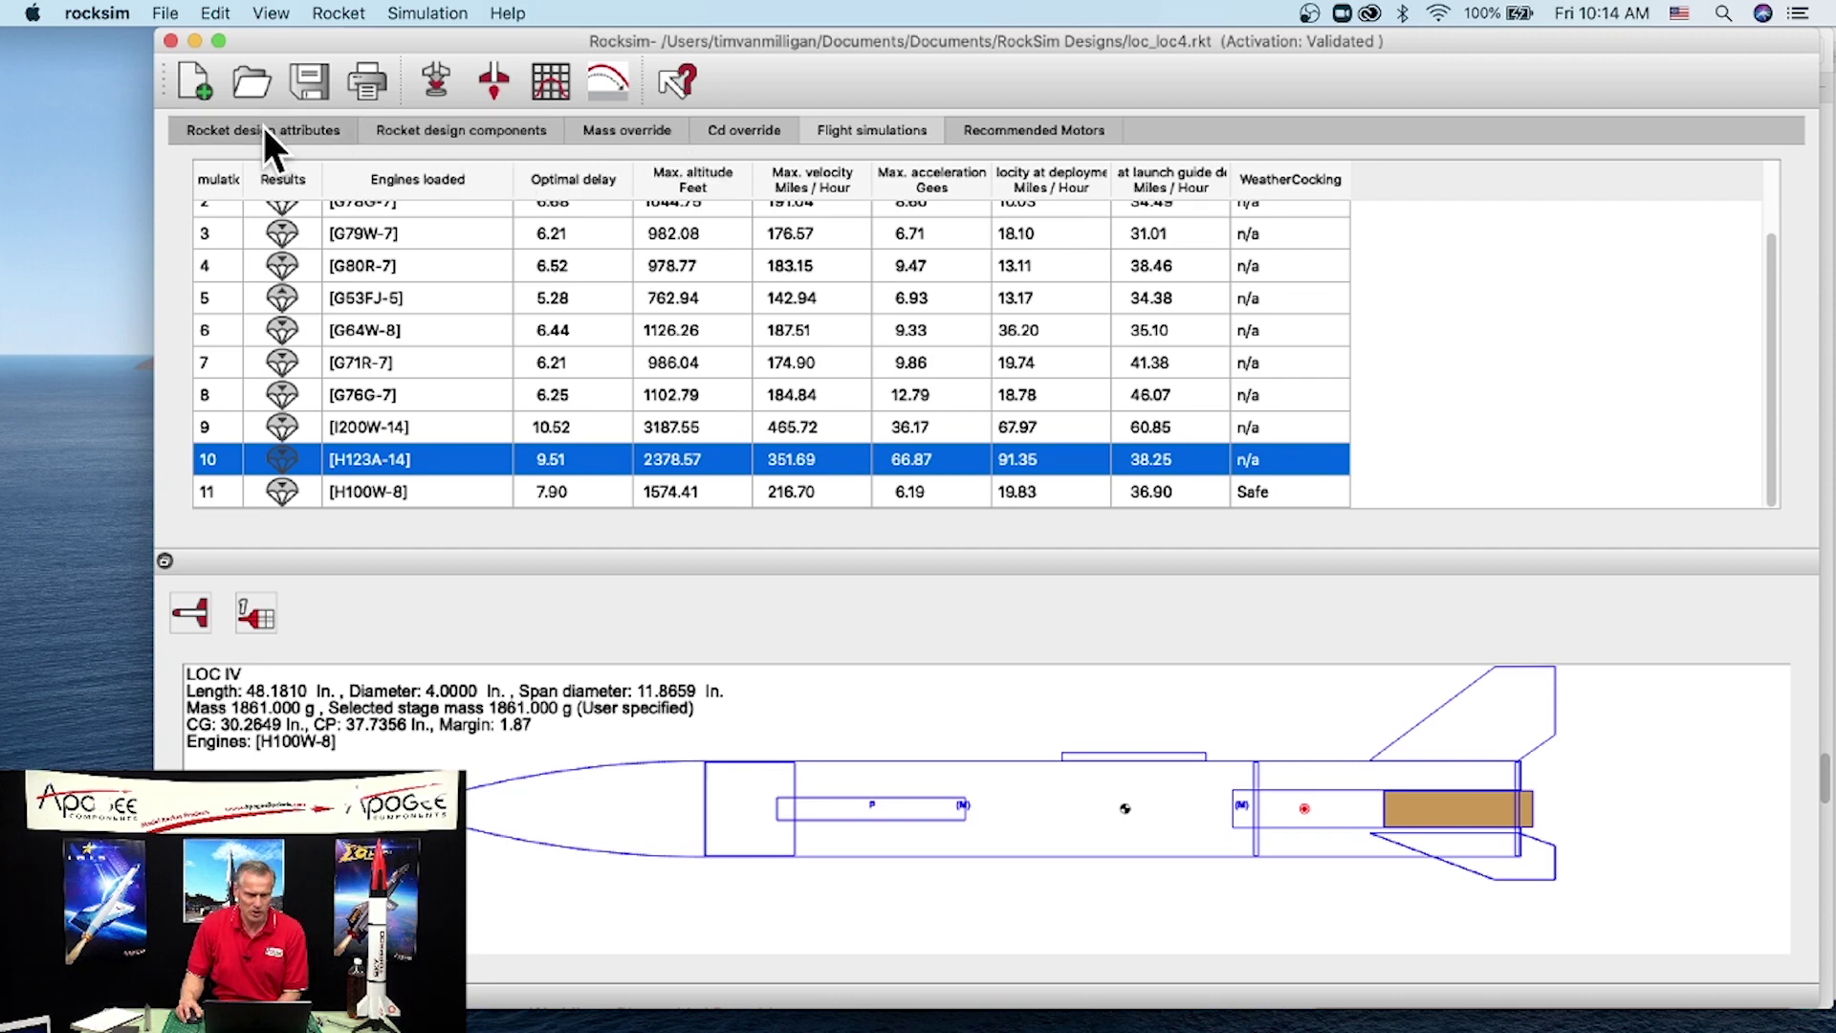
pyautogui.click(627, 124)
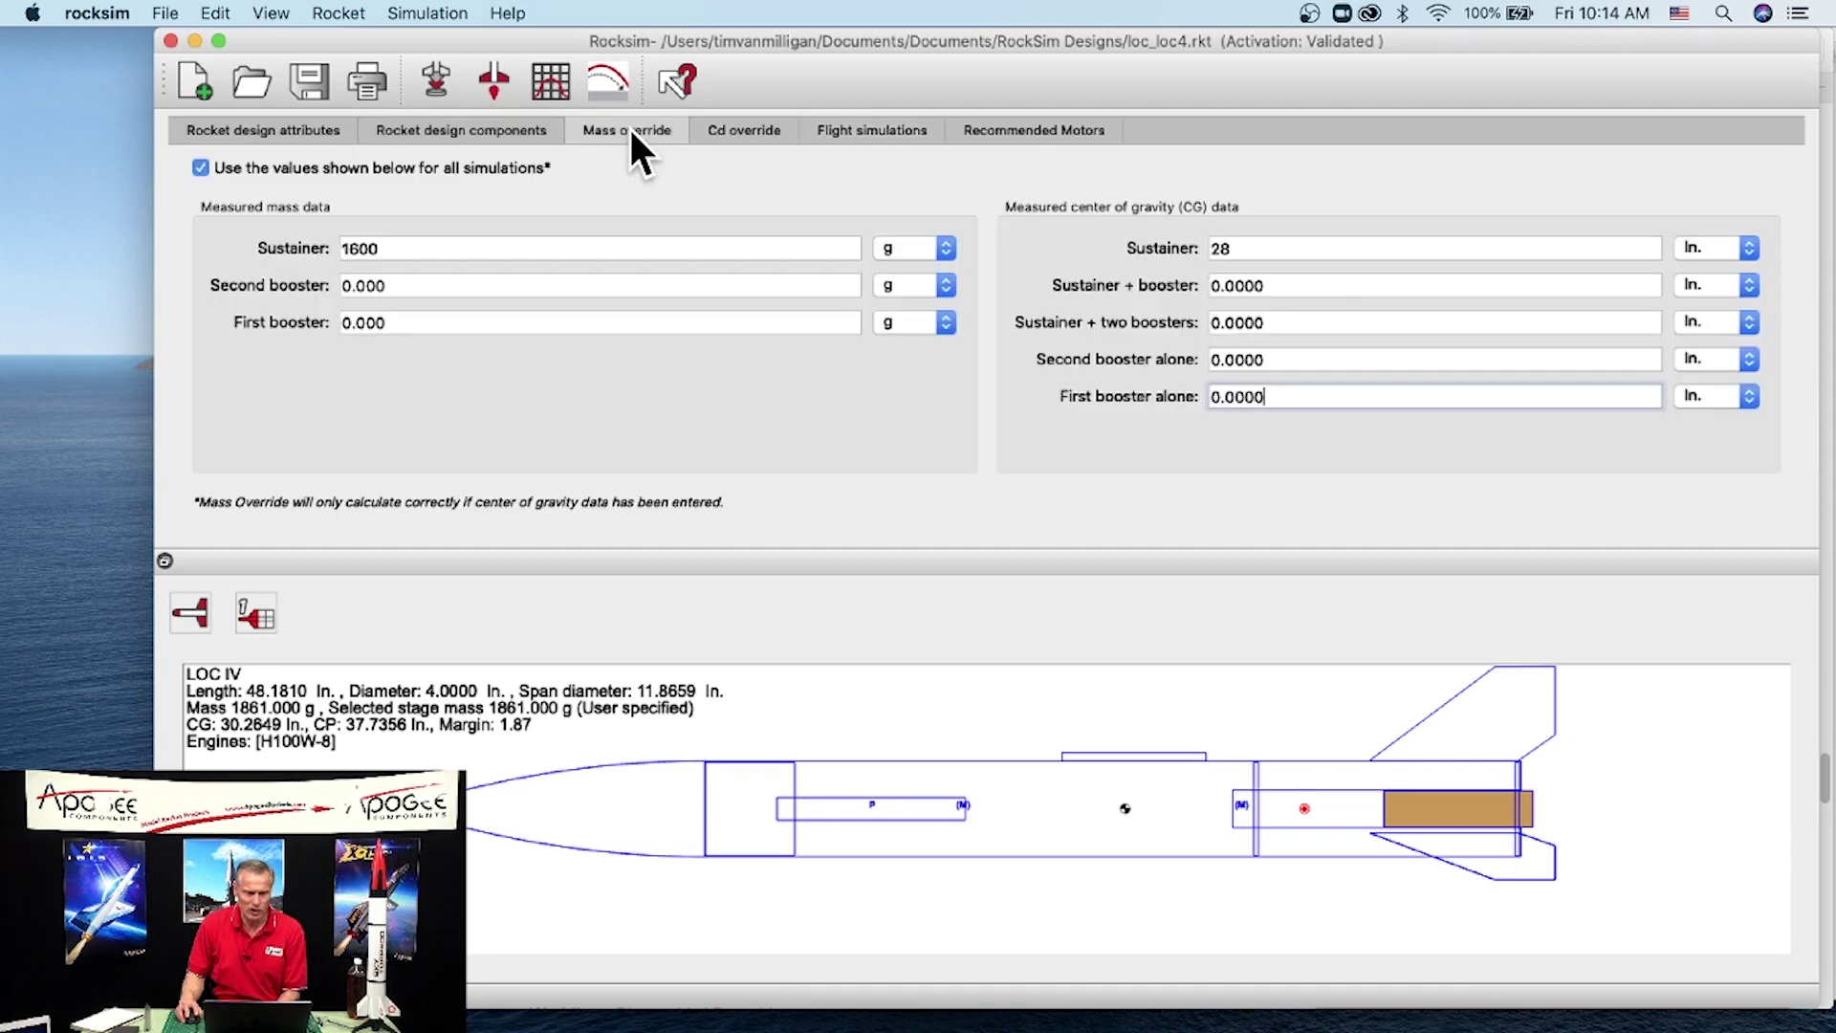
pyautogui.click(201, 164)
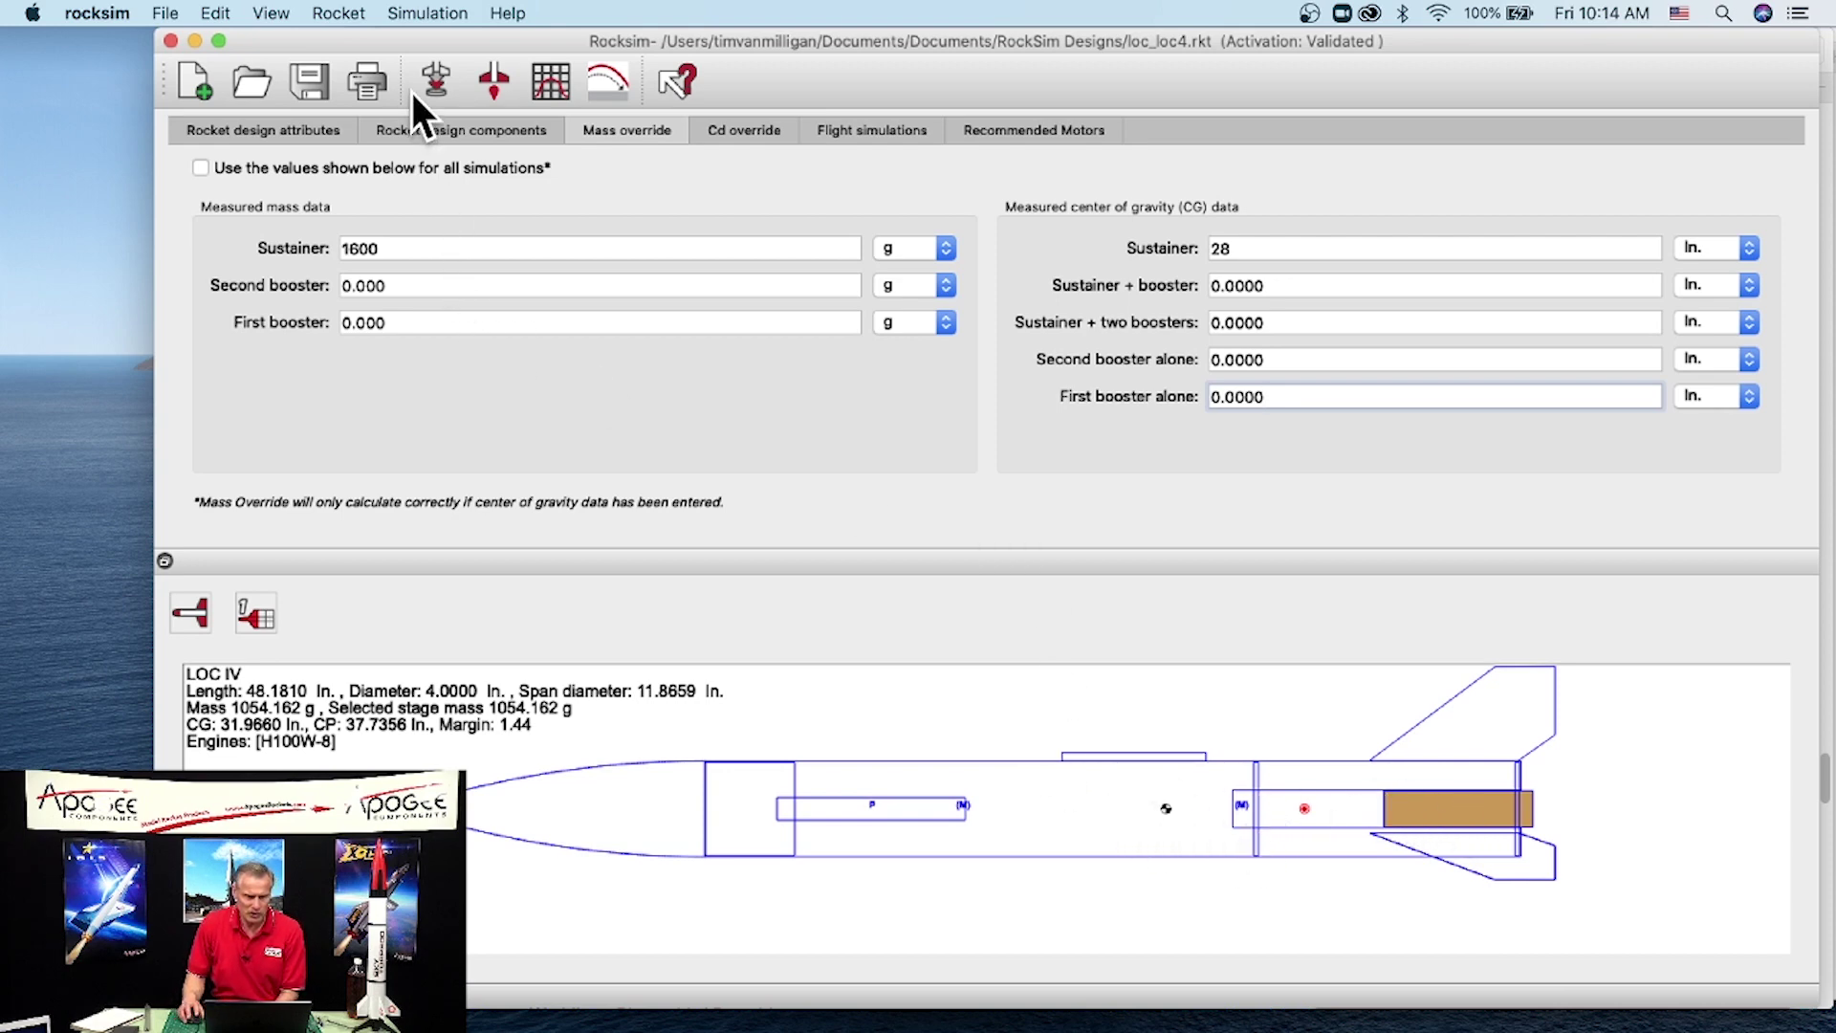
# Step: Set the H100W's ejection delay to 10 seconds and run the simulation with its 2D flight profile
pyautogui.click(438, 76)
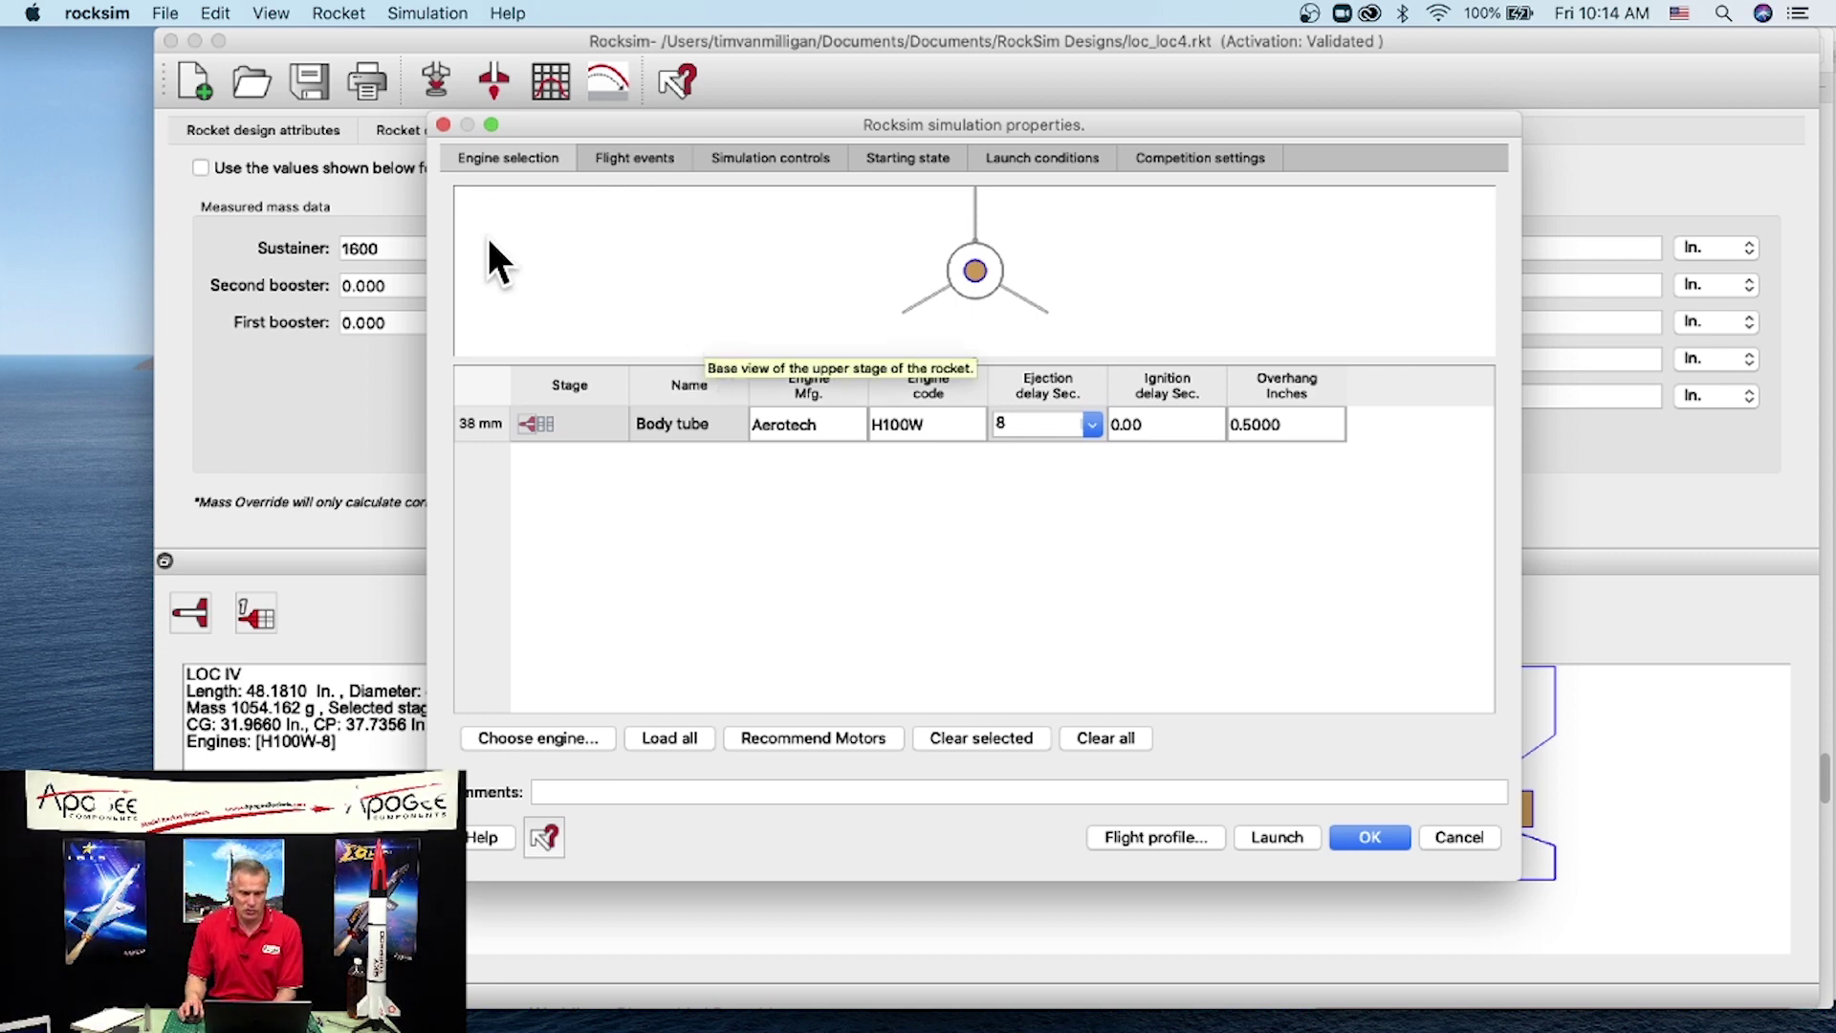
pyautogui.click(1094, 427)
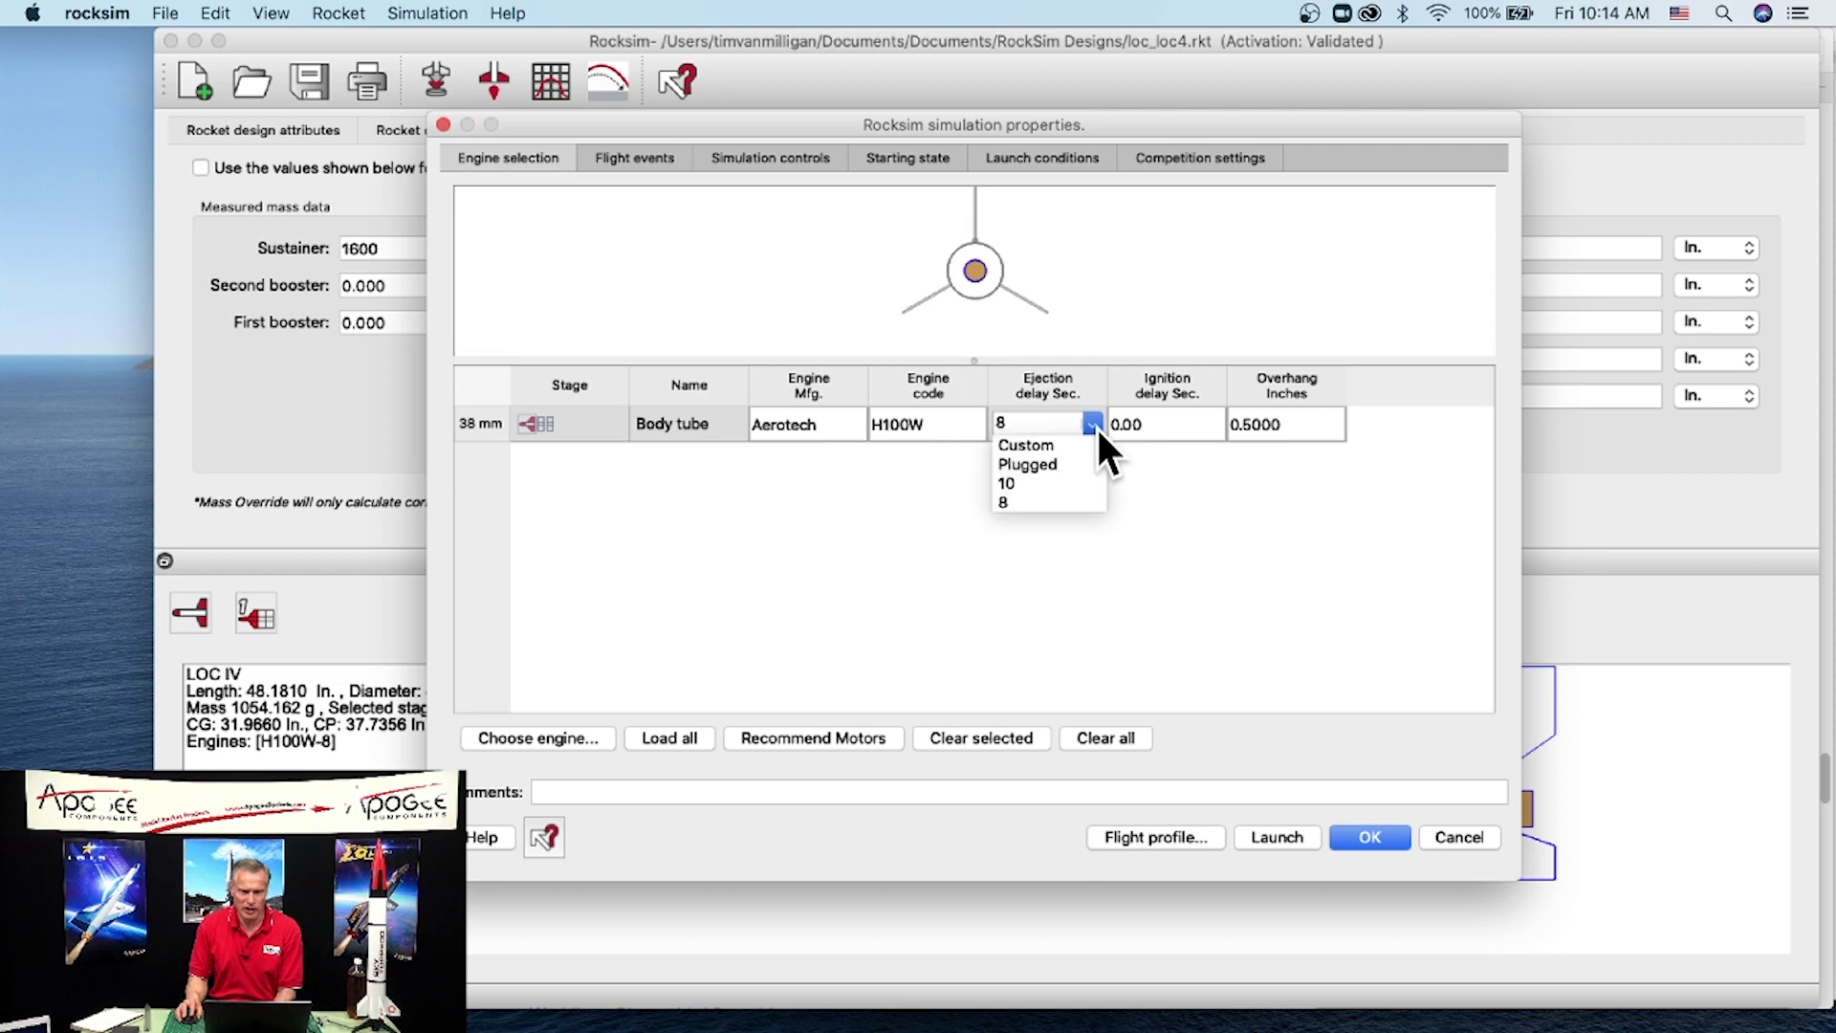
pyautogui.click(1020, 484)
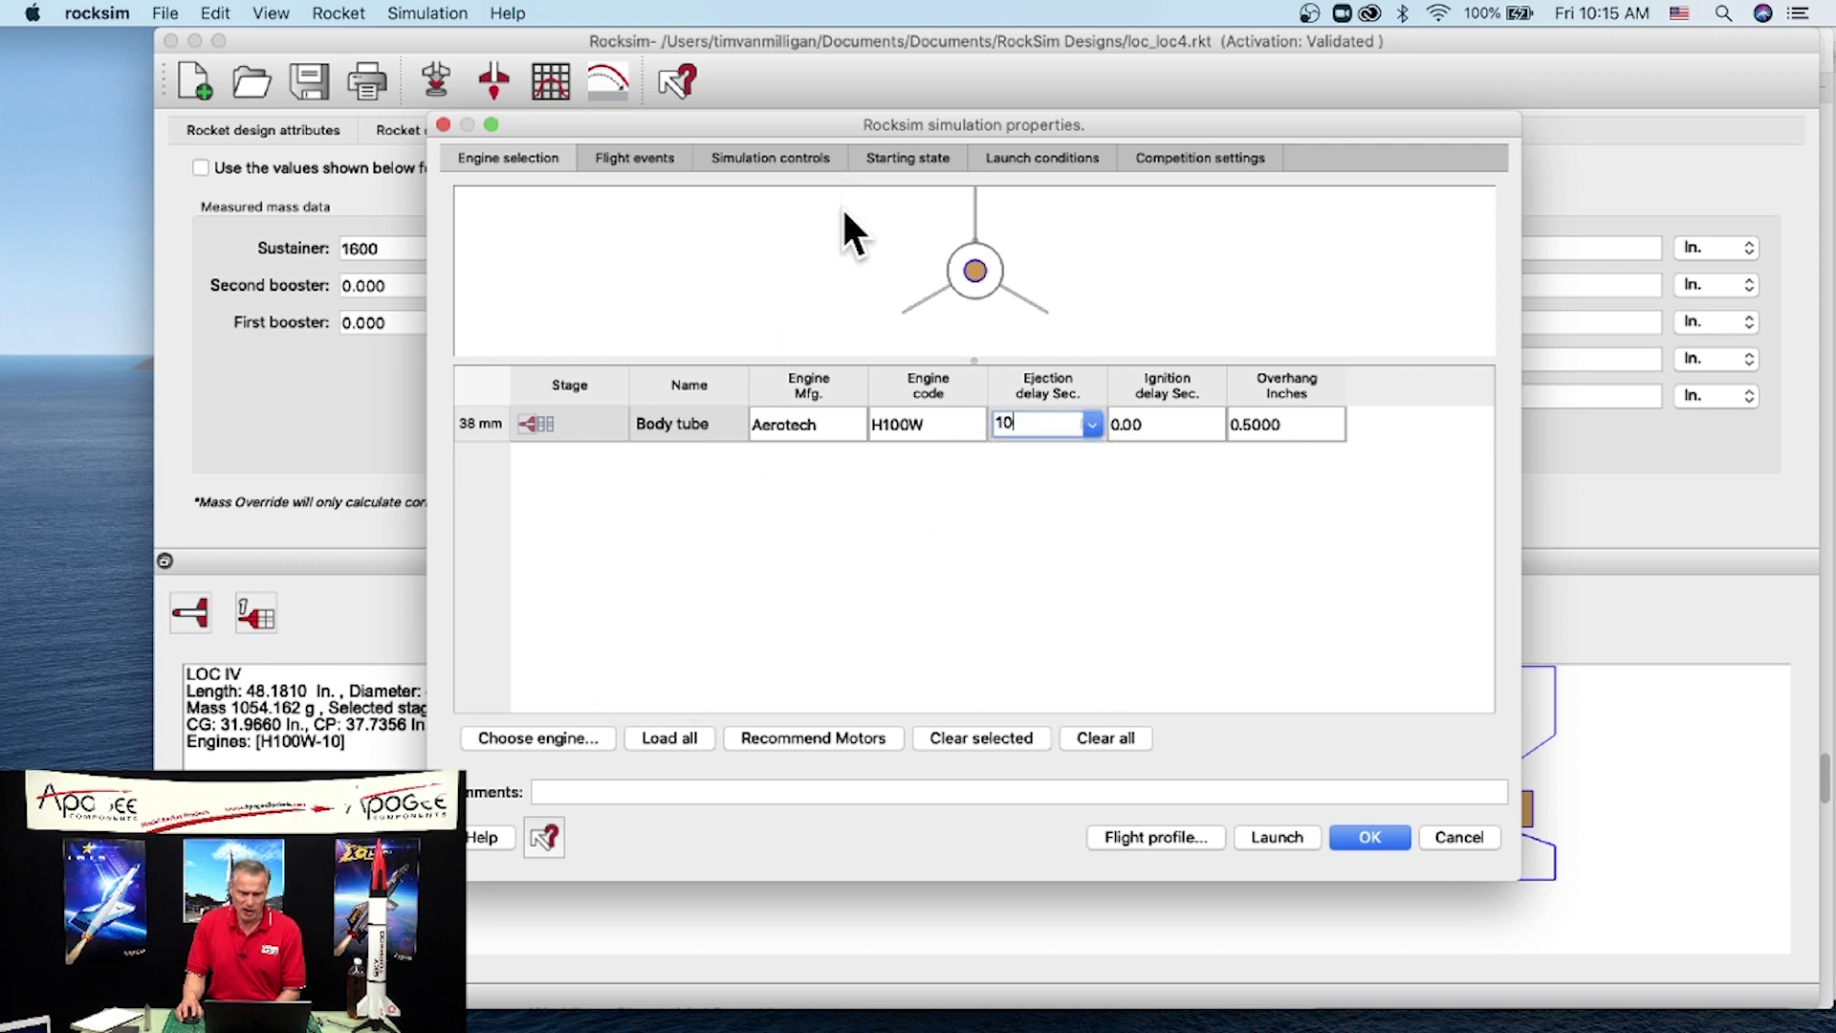
pyautogui.click(1166, 839)
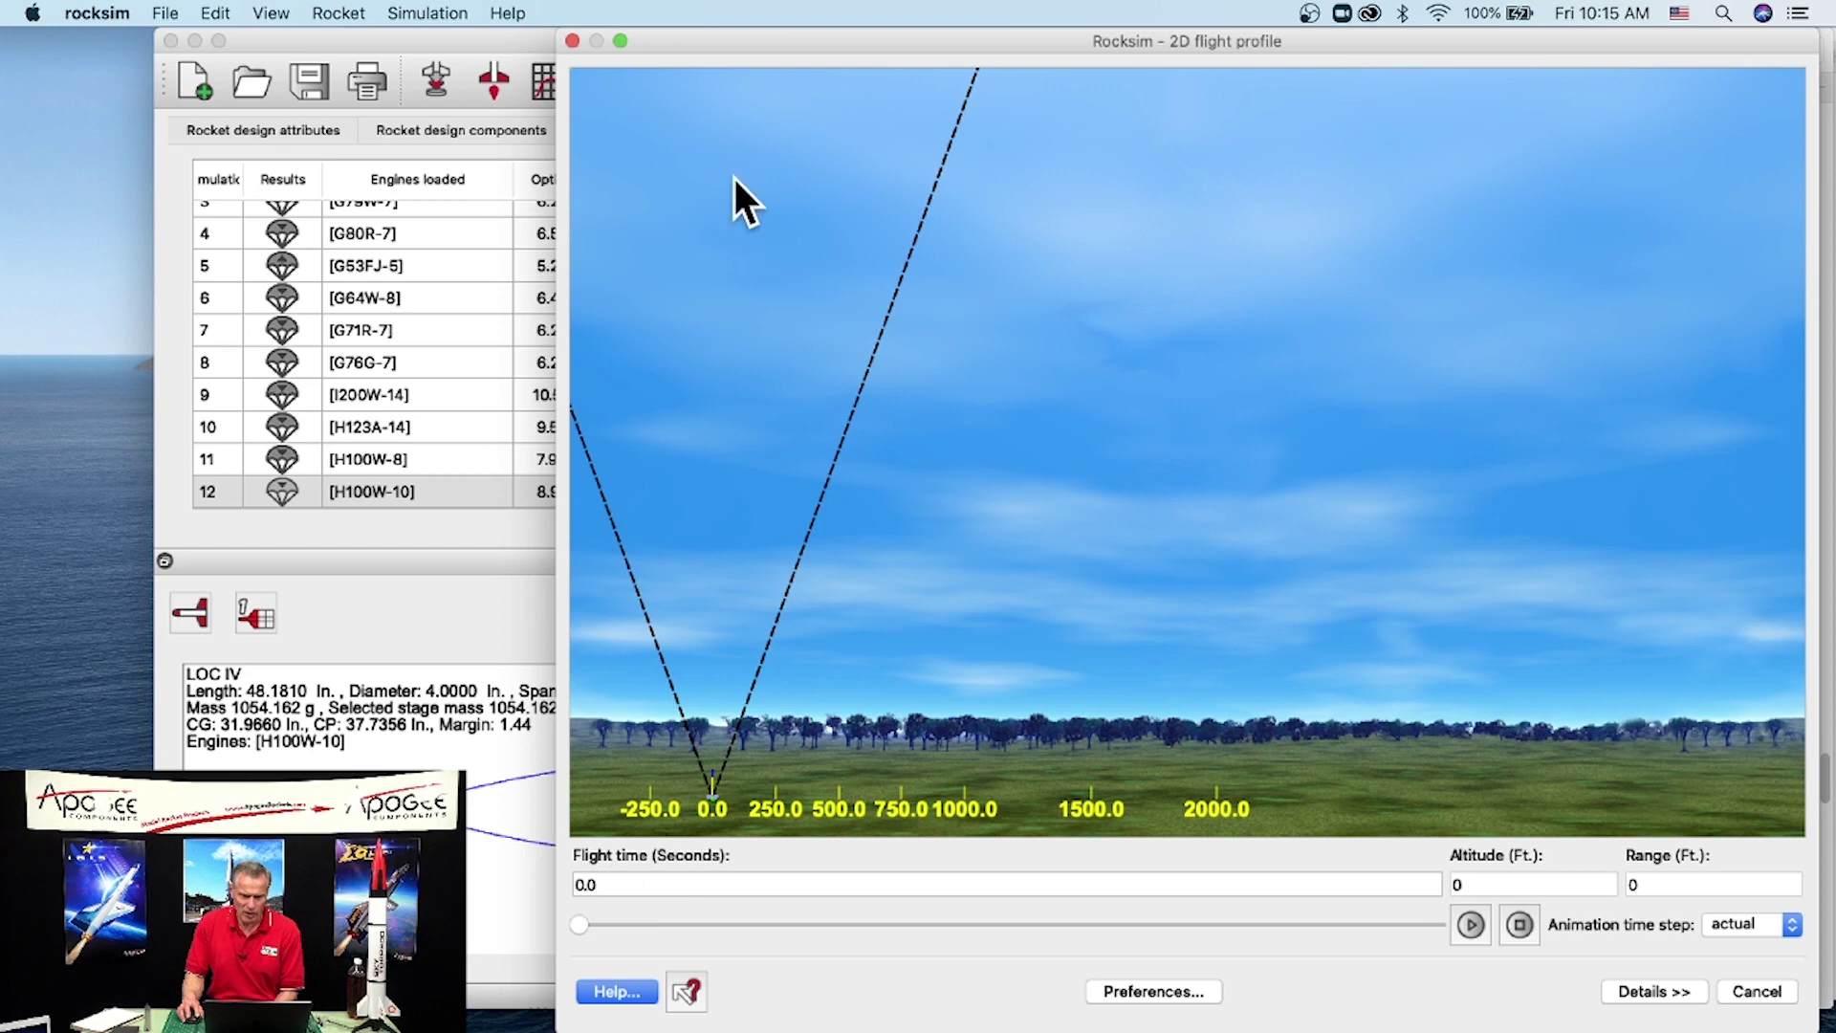
# Step: Examine the H100W-10 flight up to about 9.75 s beside the results table, and close the flight profile
pyautogui.moveTo(689, 37); pyautogui.dragTo(830, 55)
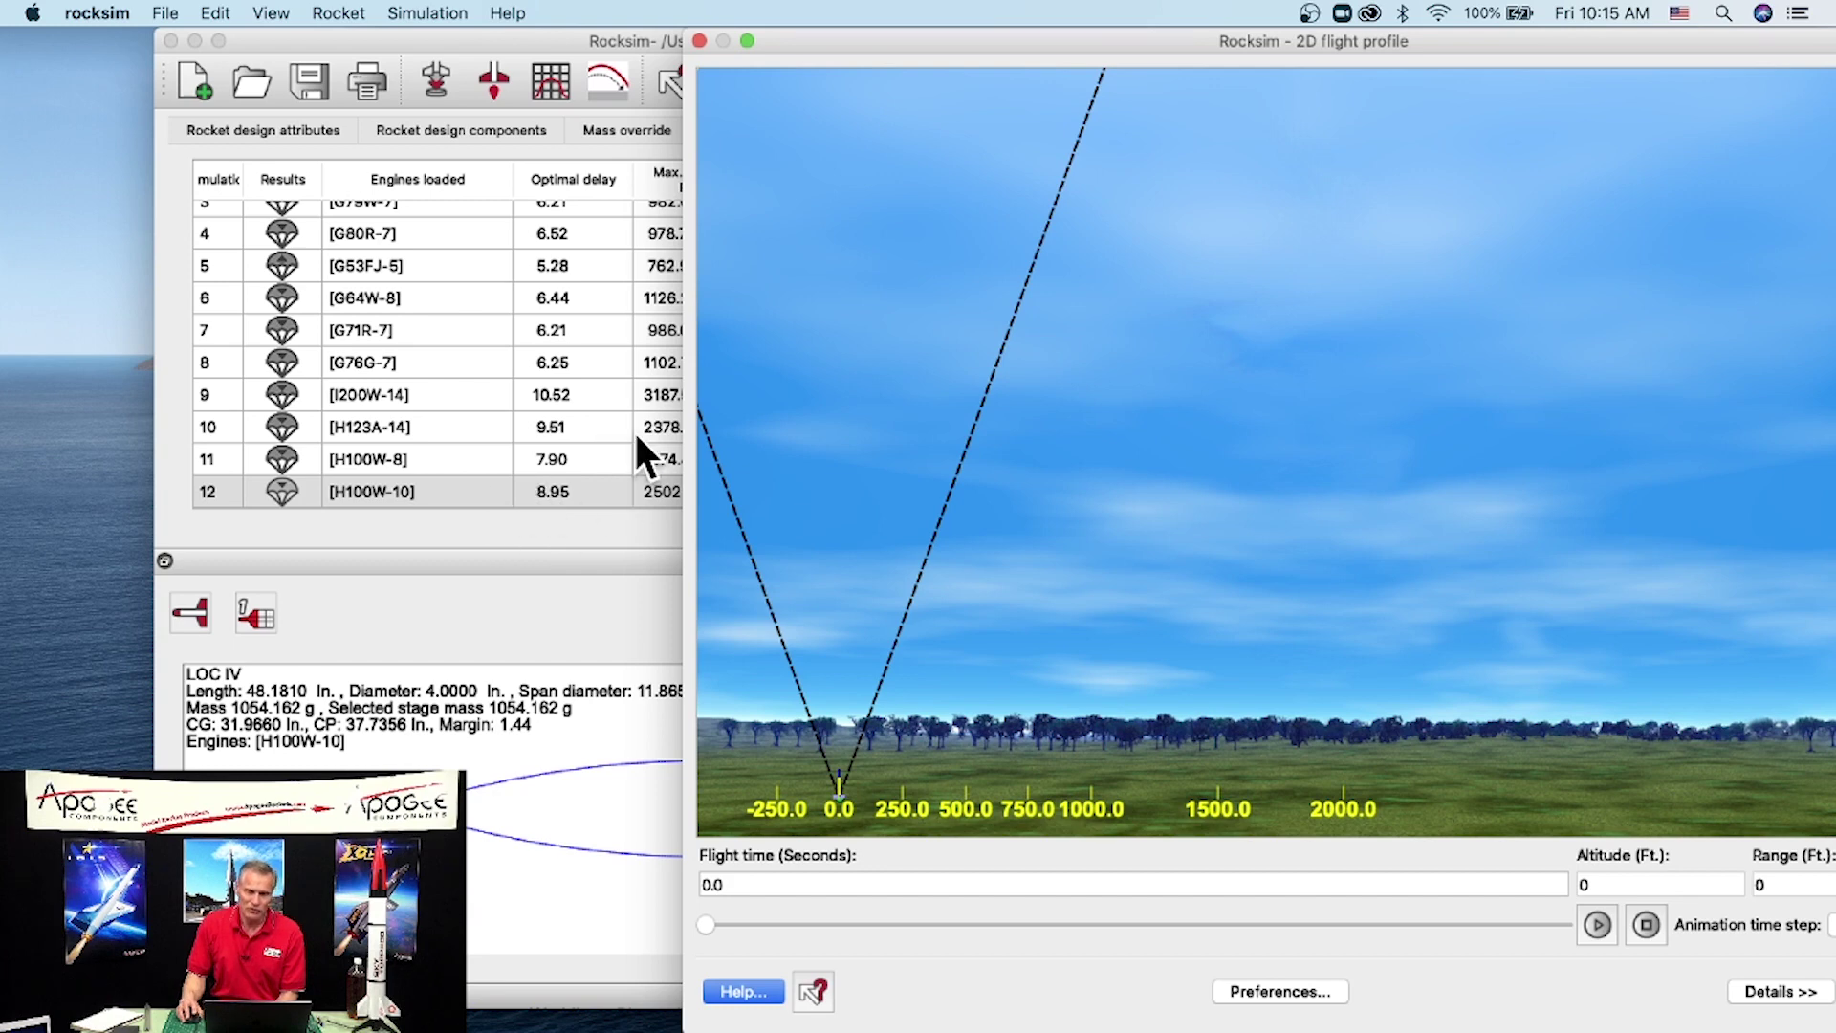
pyautogui.moveTo(841, 32); pyautogui.dragTo(776, 35)
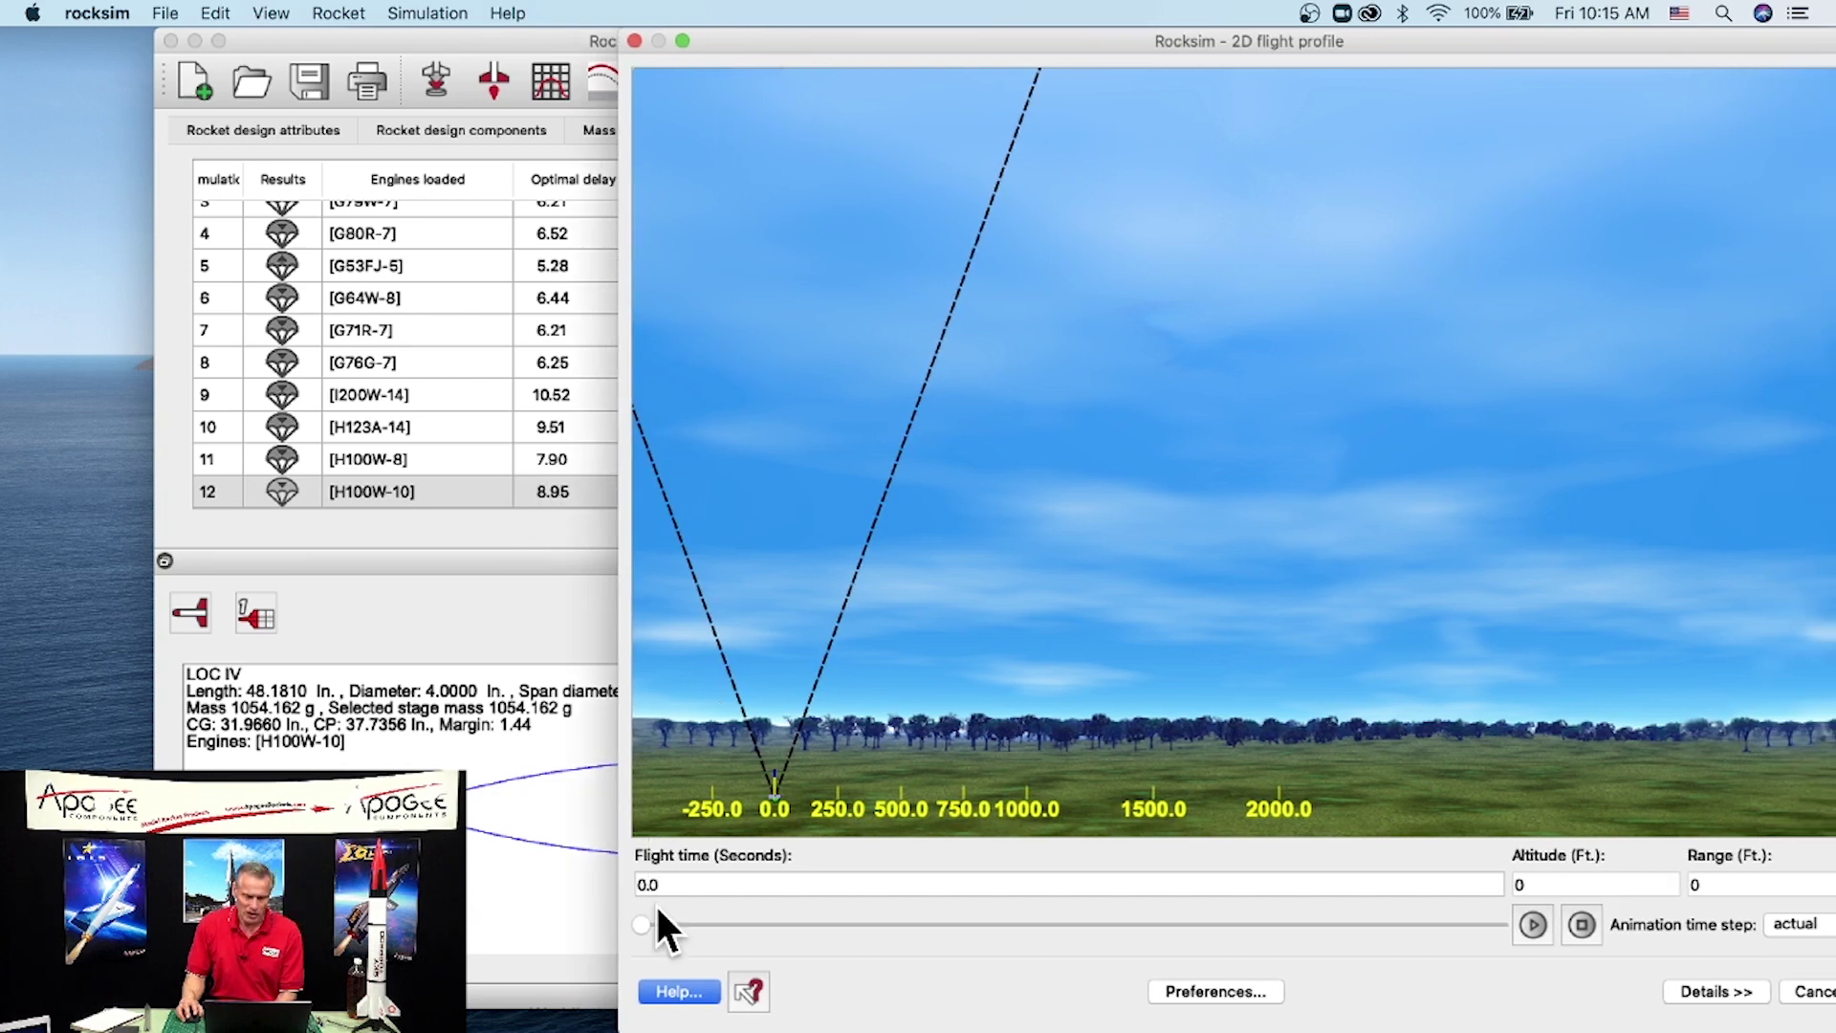
pyautogui.moveTo(641, 921); pyautogui.dragTo(685, 913)
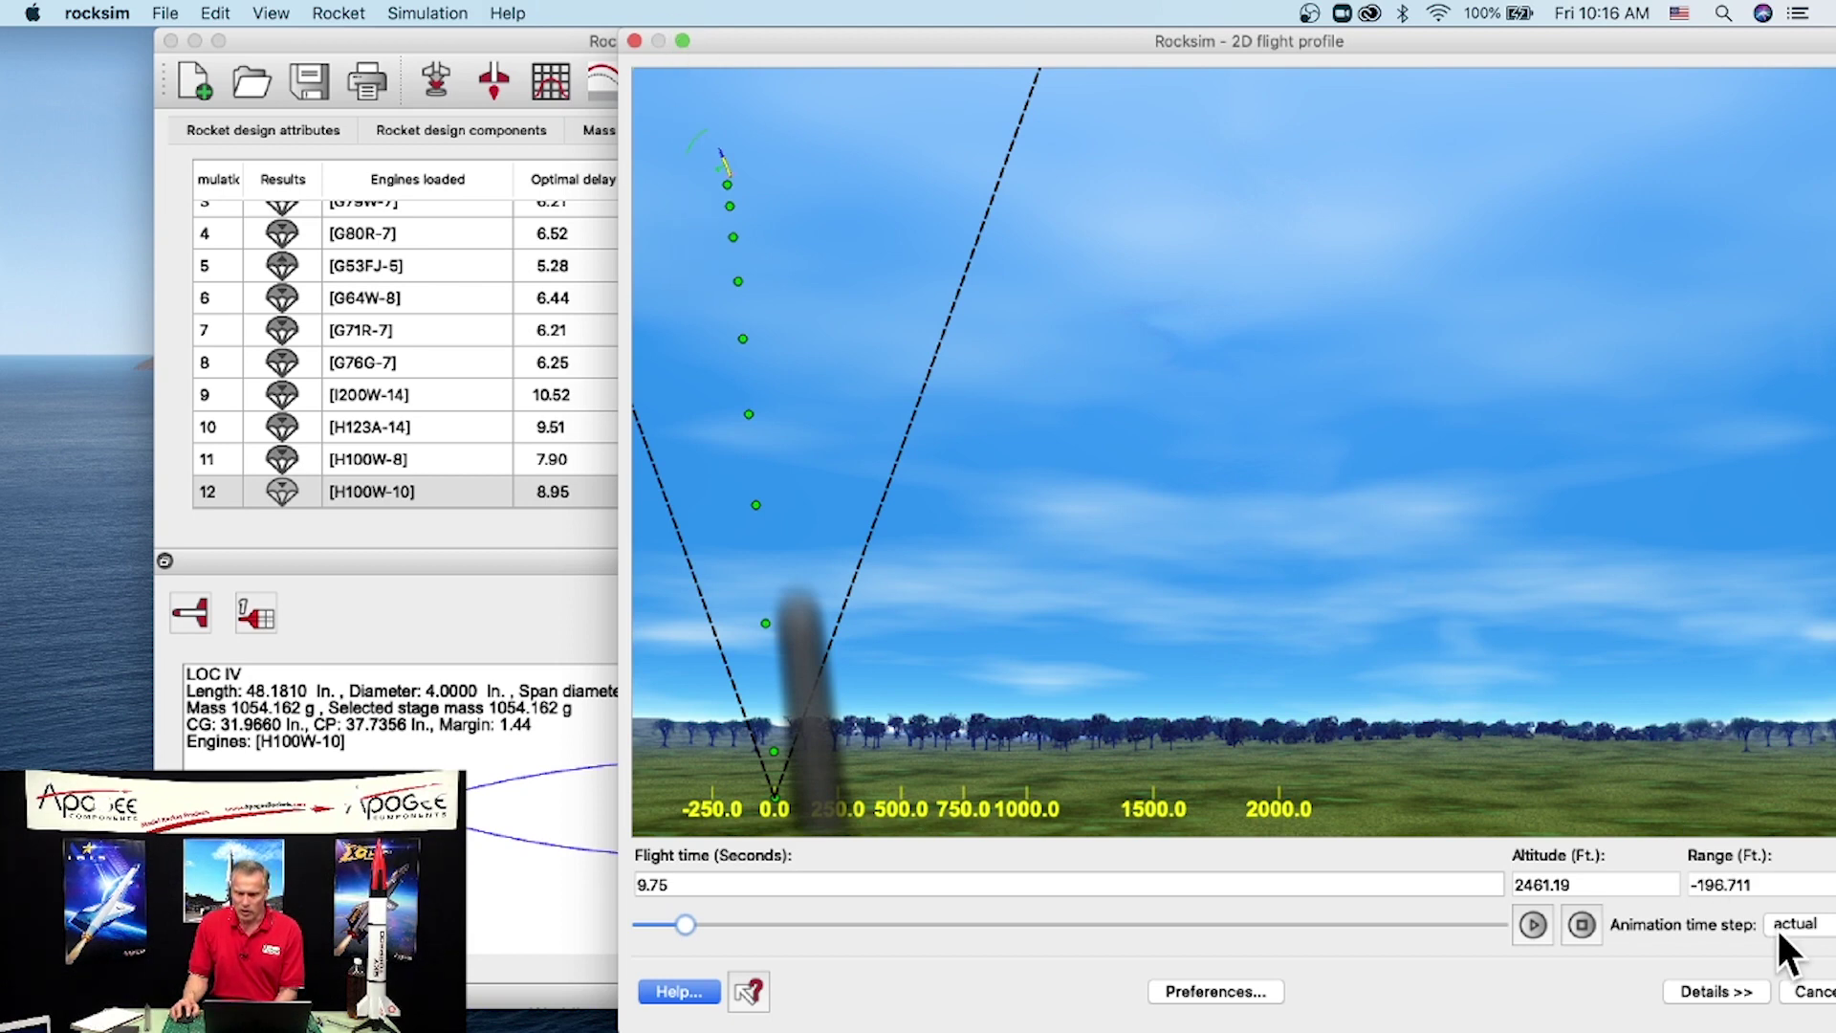
pyautogui.click(1806, 991)
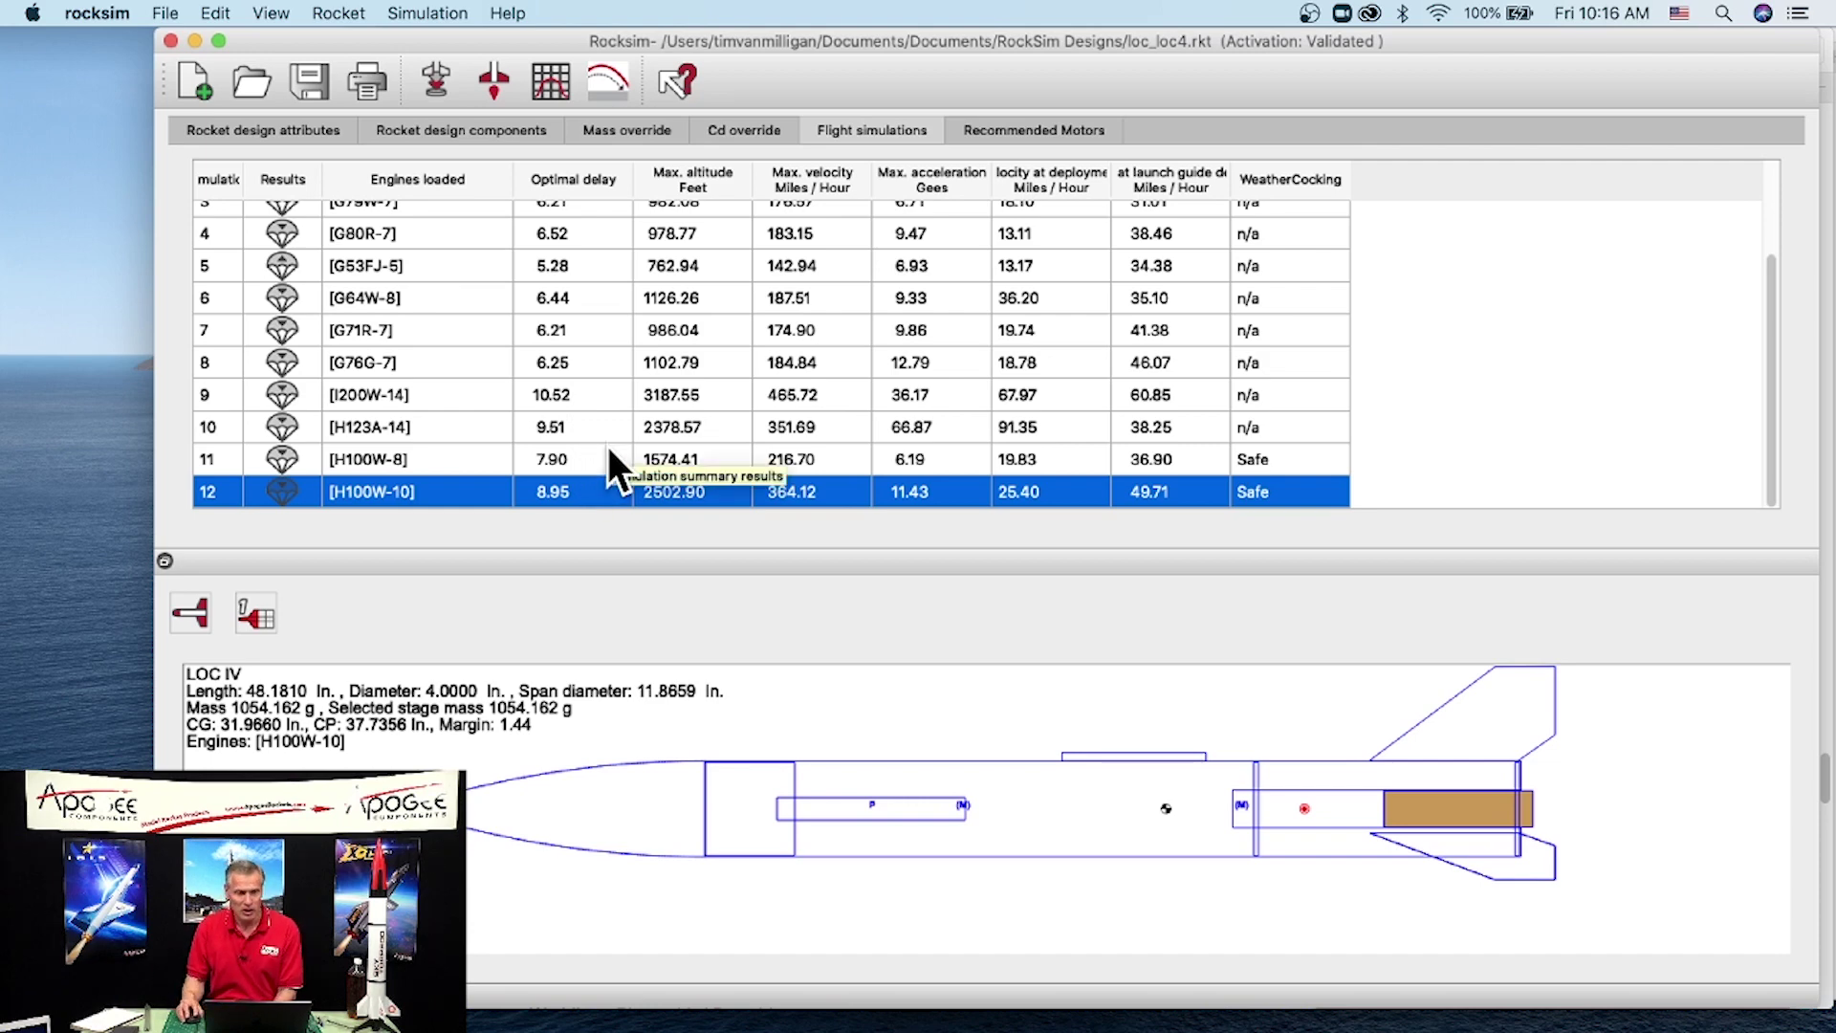
# Step: Give the H100W a custom ejection delay of 5 seconds and launch the simulation
pyautogui.click(432, 76)
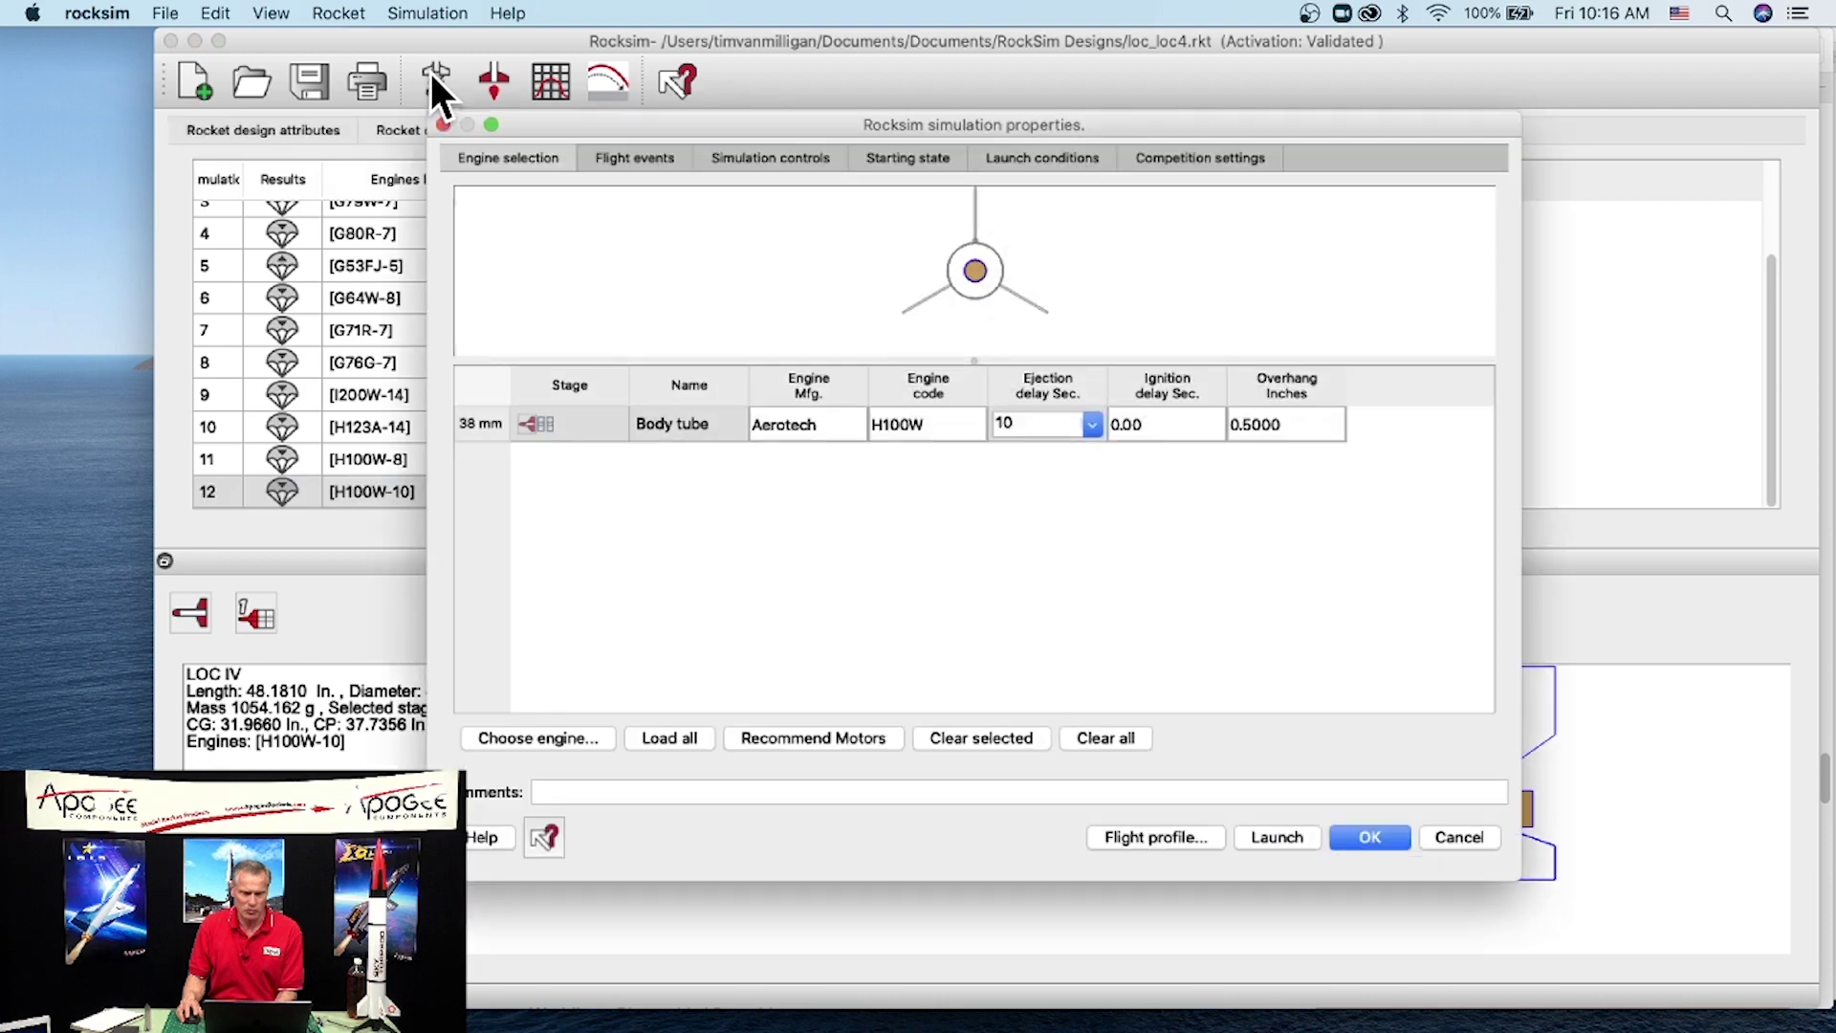
pyautogui.click(1092, 426)
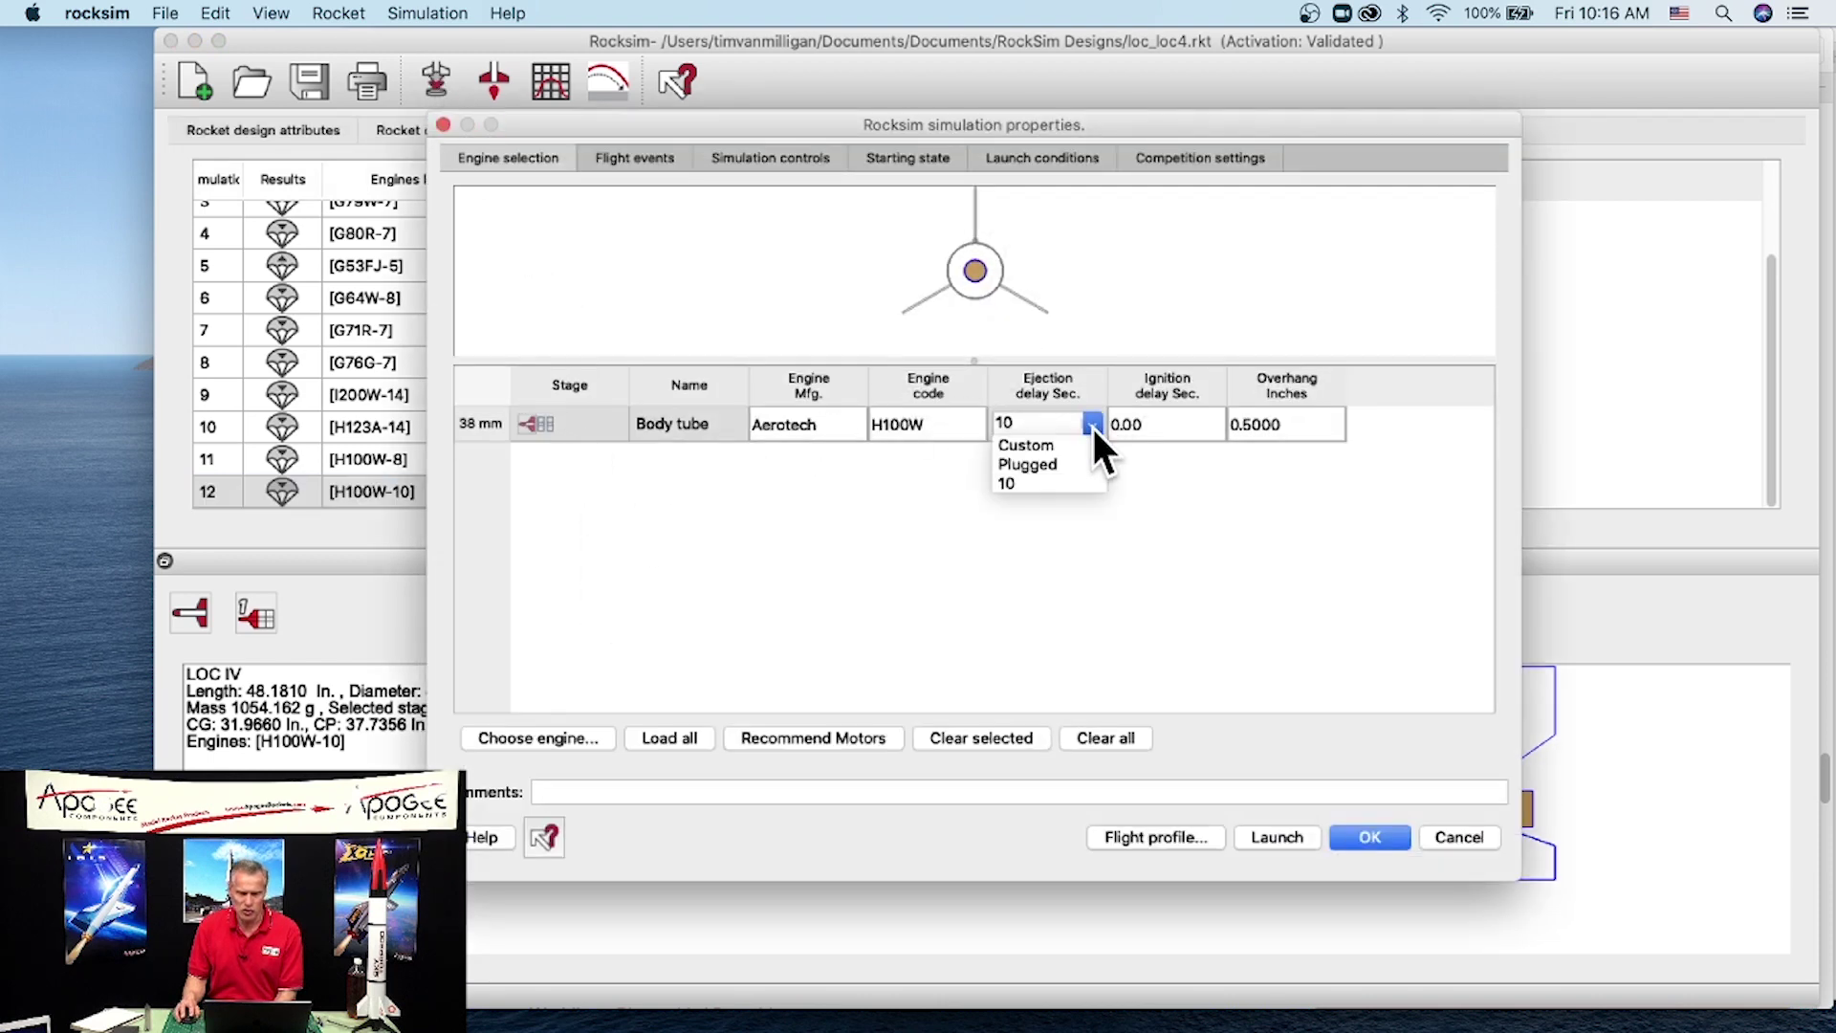
pyautogui.click(1043, 441)
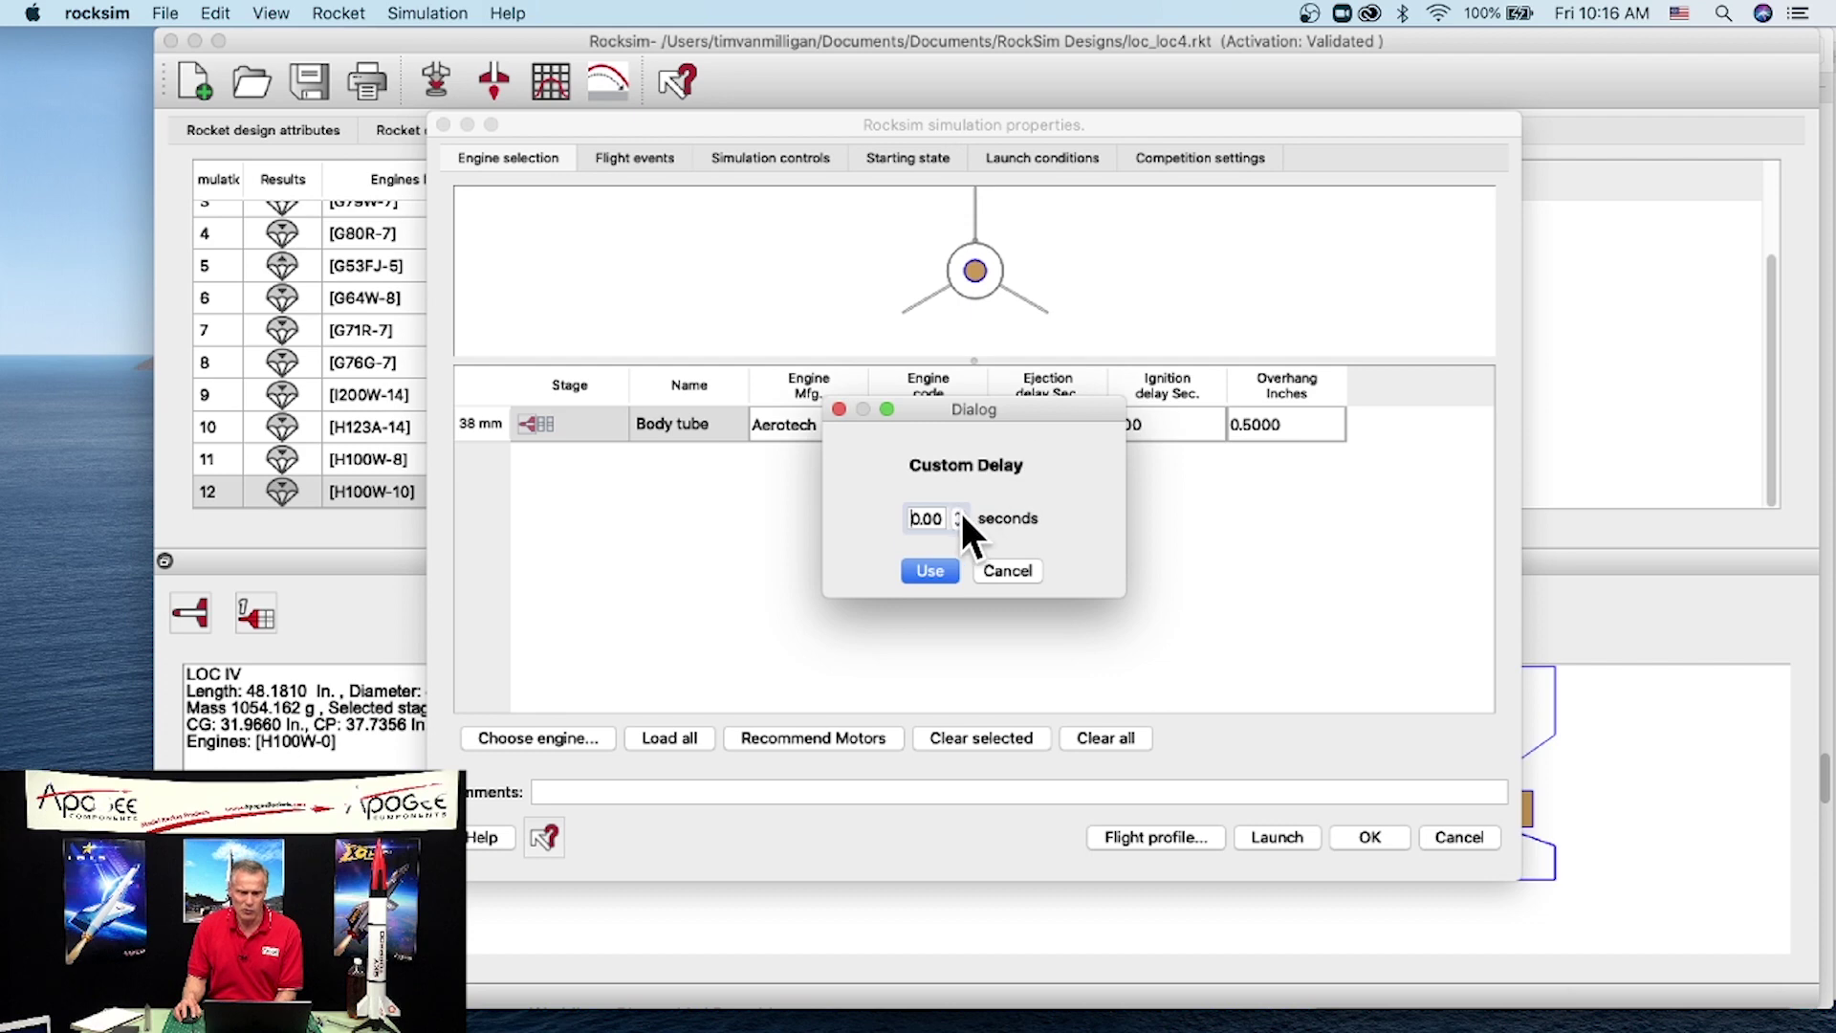
pyautogui.click(926, 572)
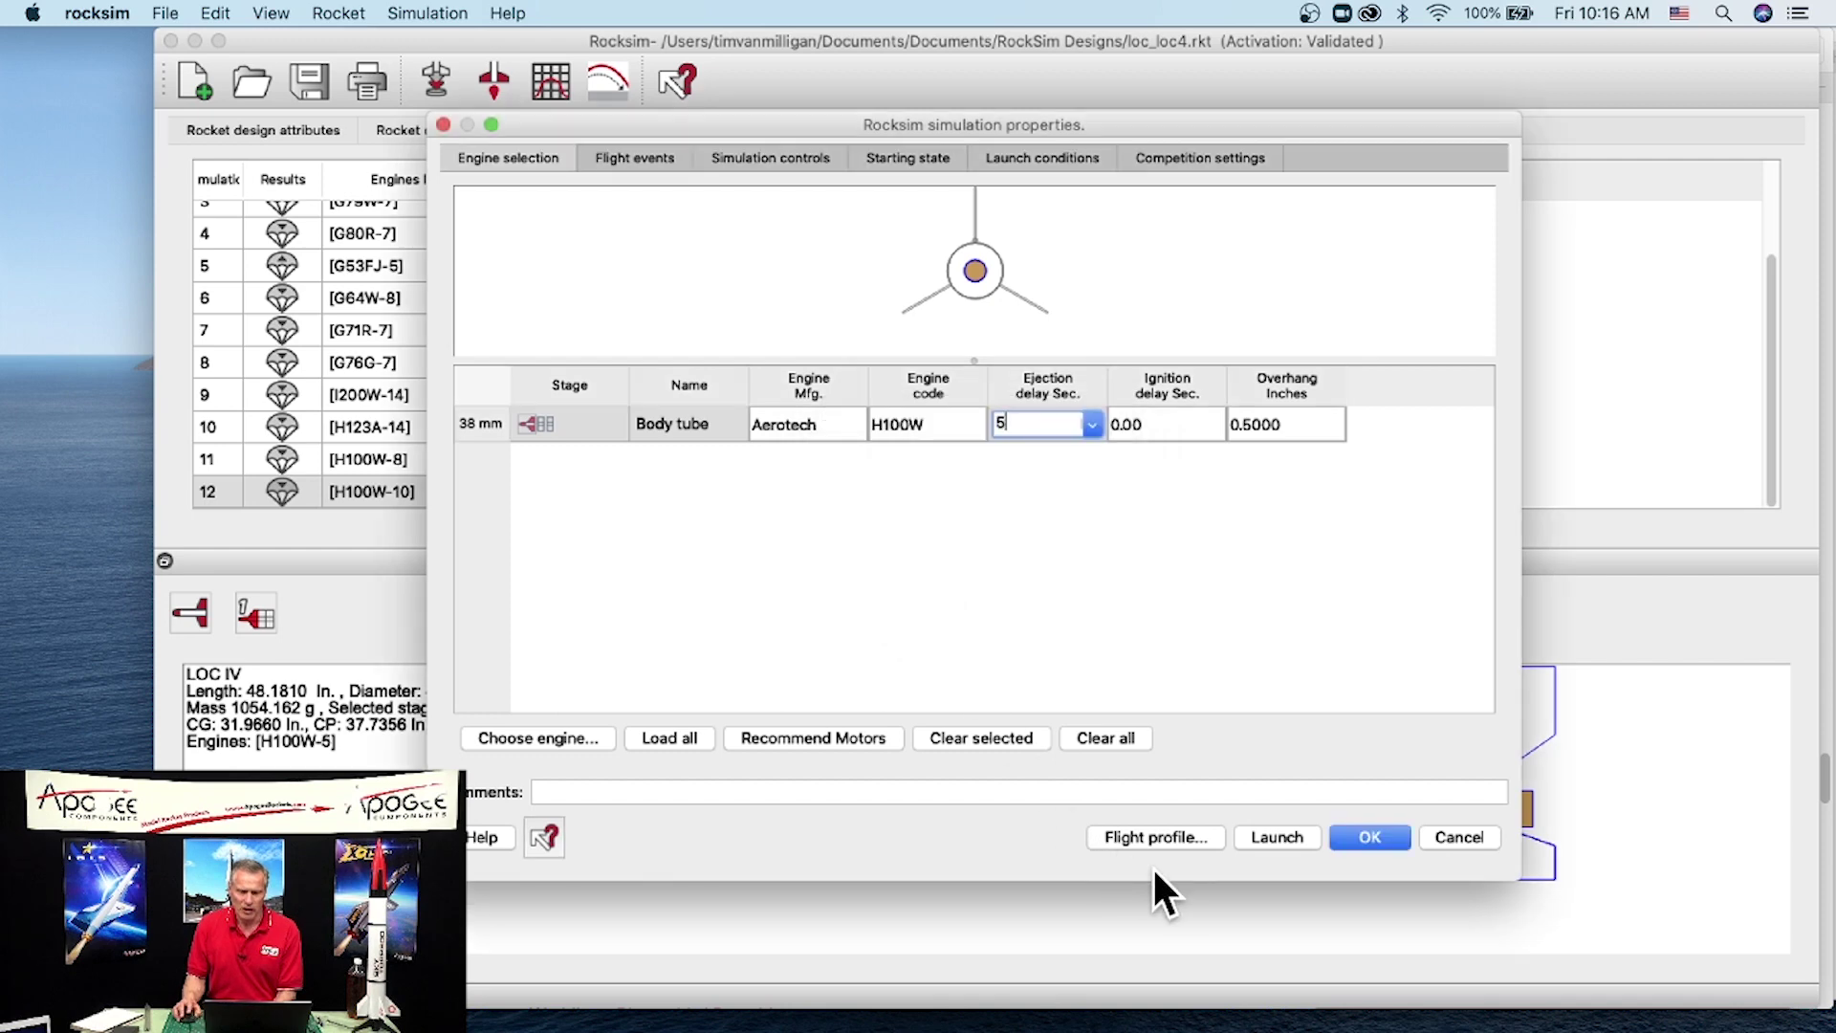
pyautogui.click(1280, 838)
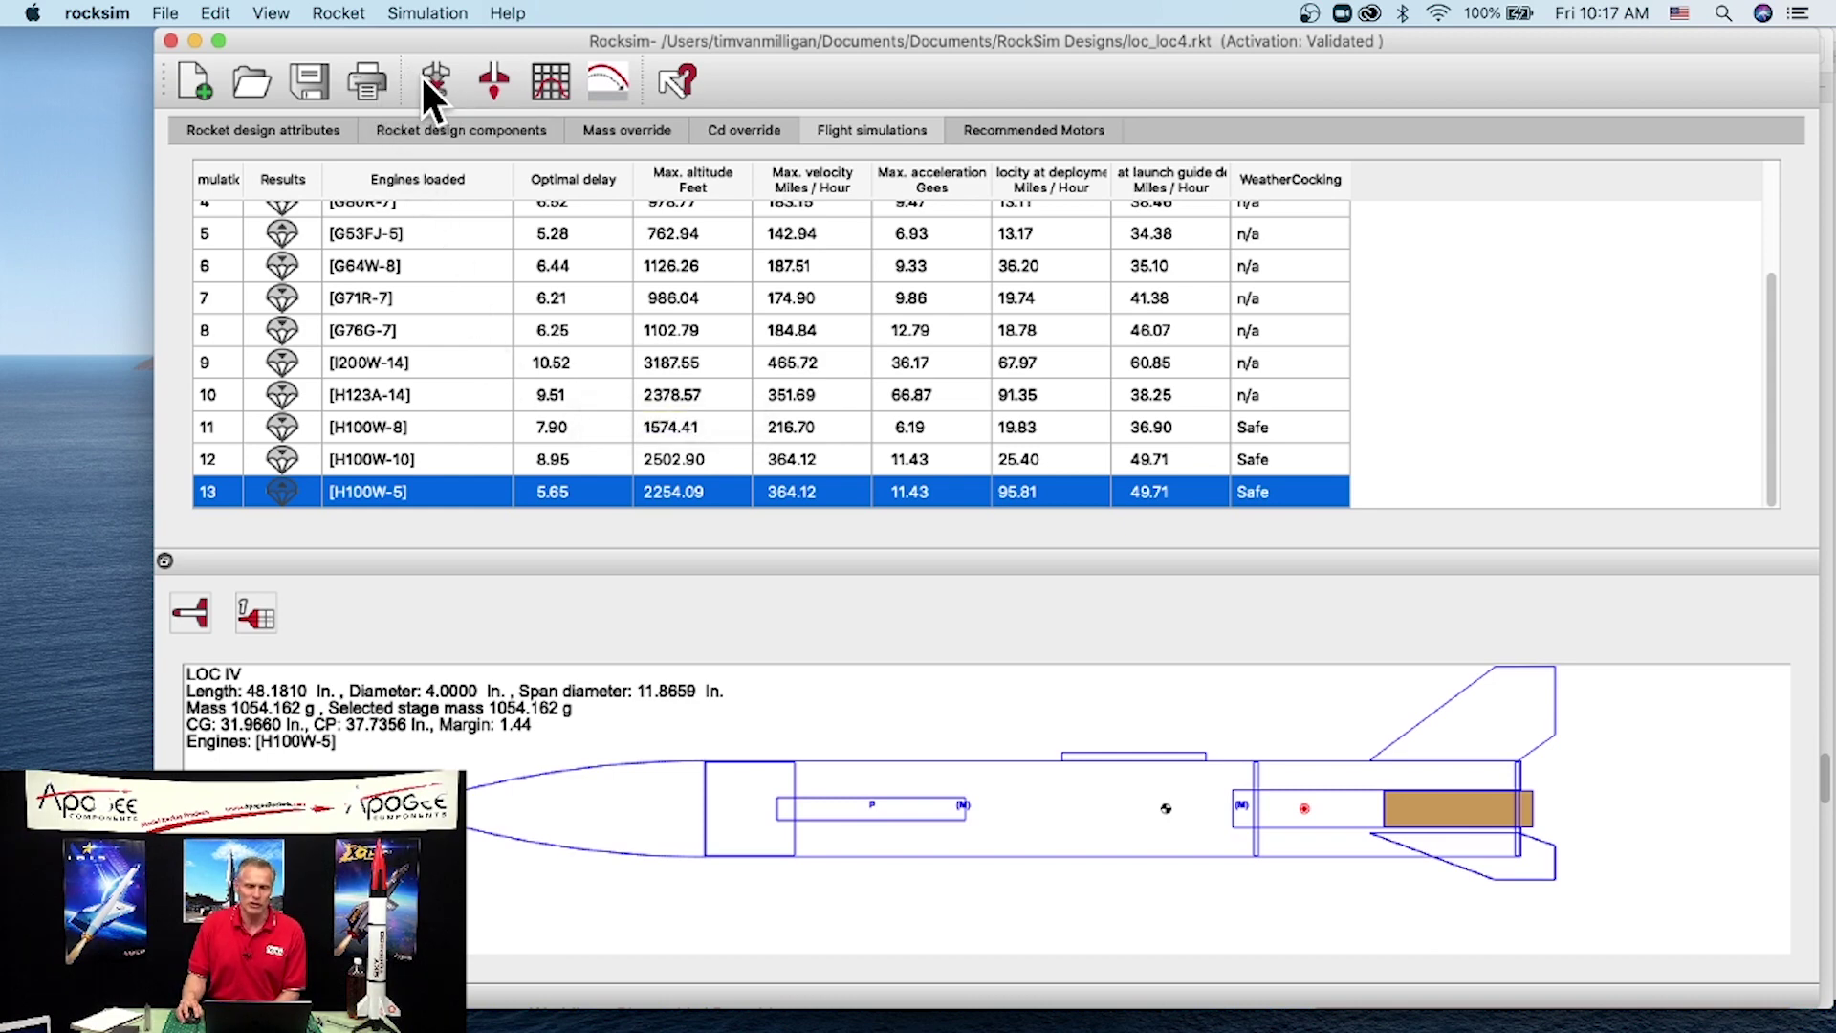
# Step: Examine the H100W-5 flight profile at about 7.5 s, close it, and compare its results with the H100W-10 simulation
pyautogui.click(606, 82)
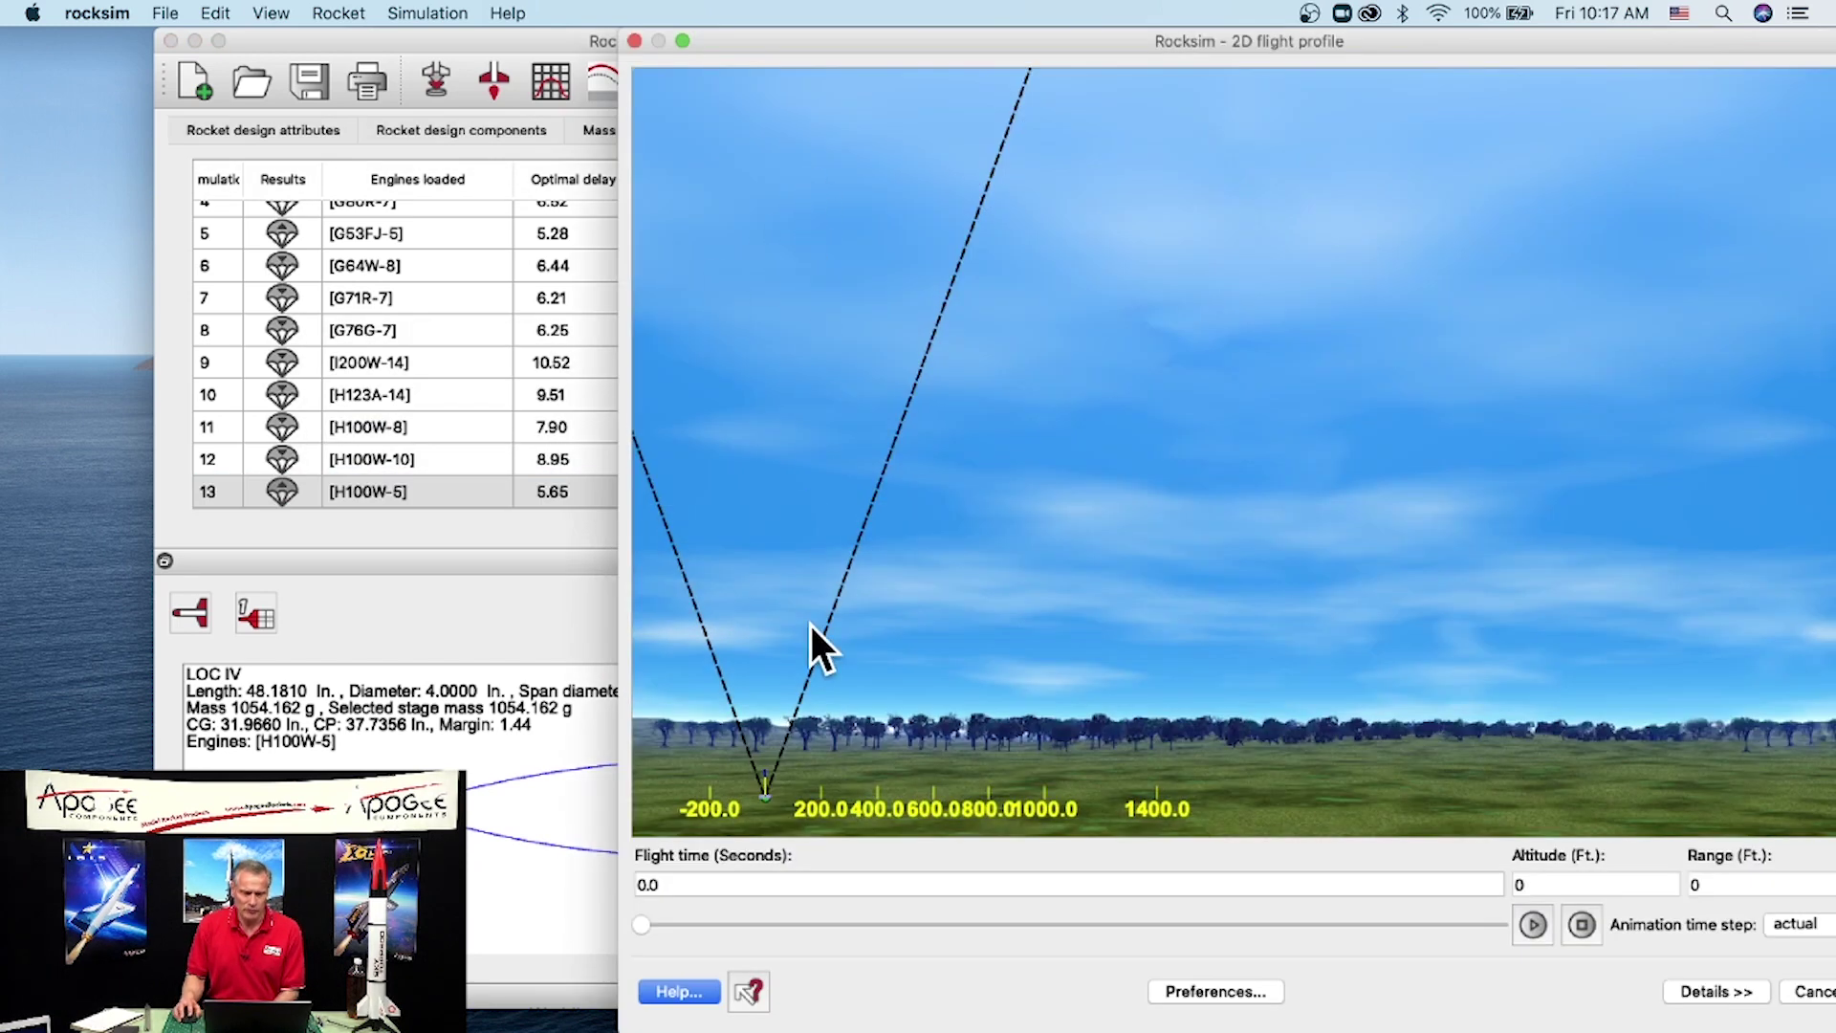
pyautogui.moveTo(637, 921); pyautogui.dragTo(679, 910)
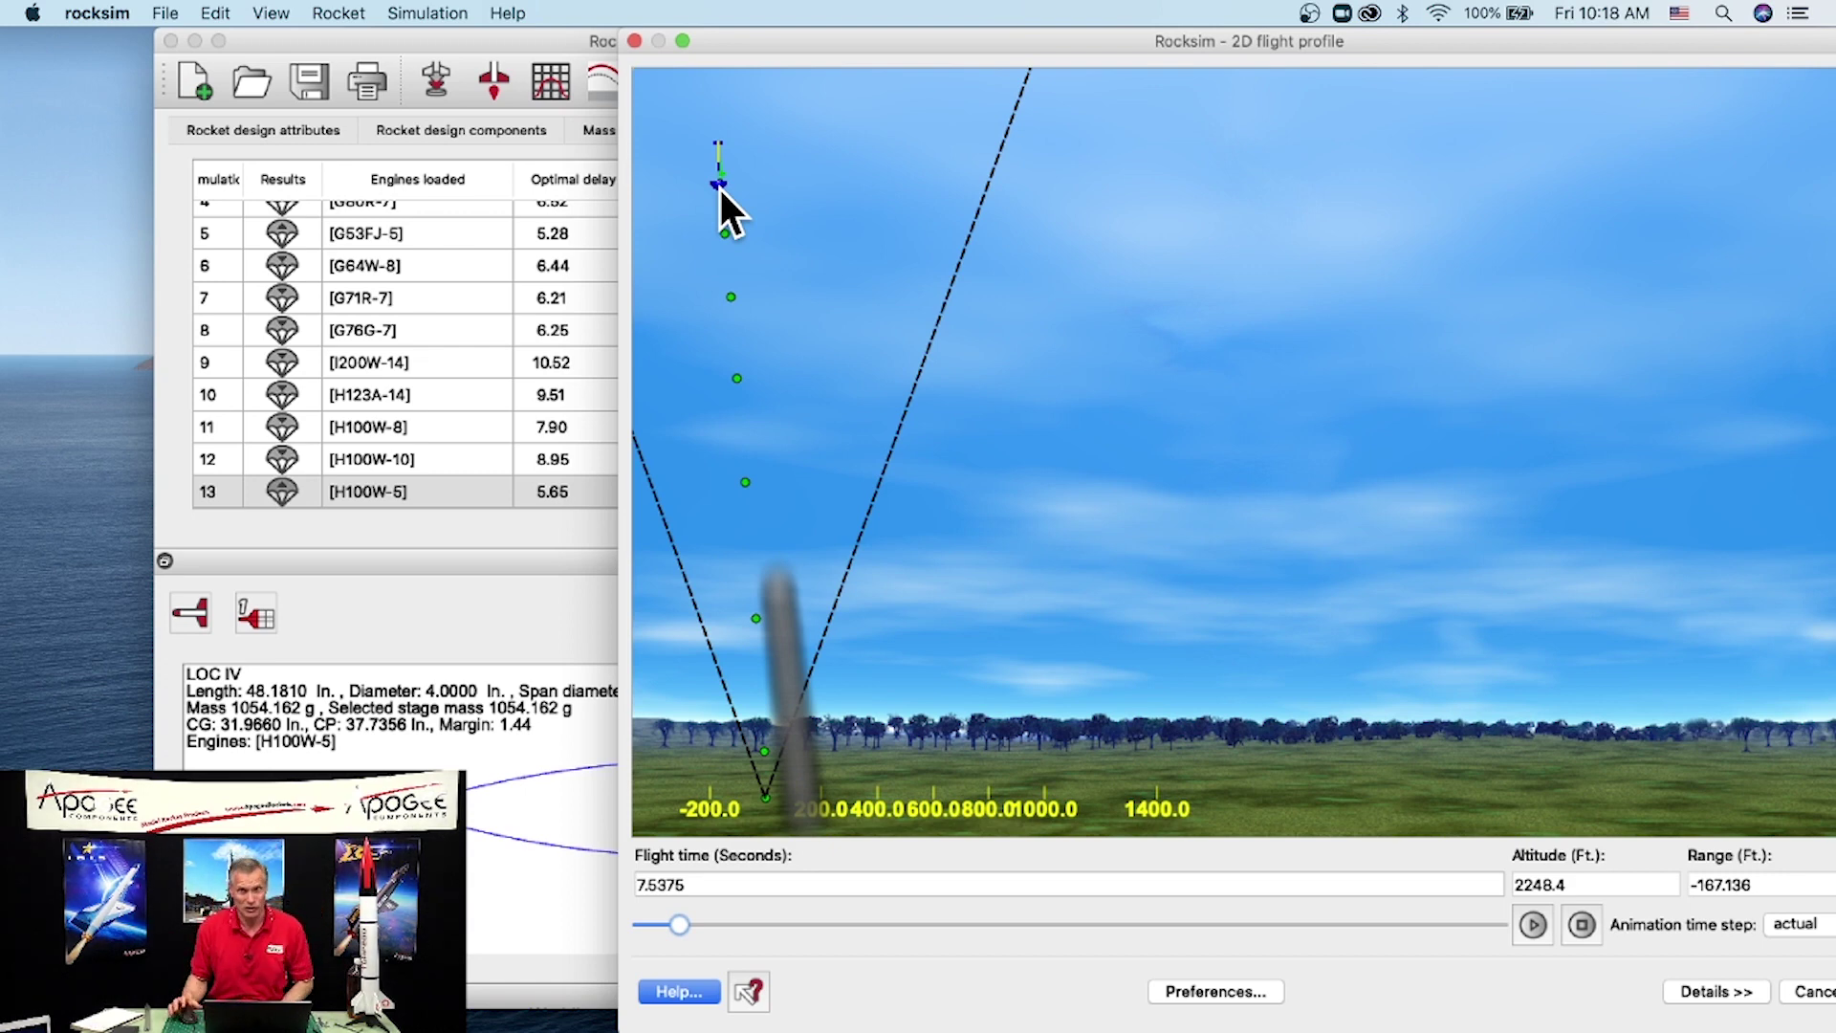
pyautogui.click(635, 40)
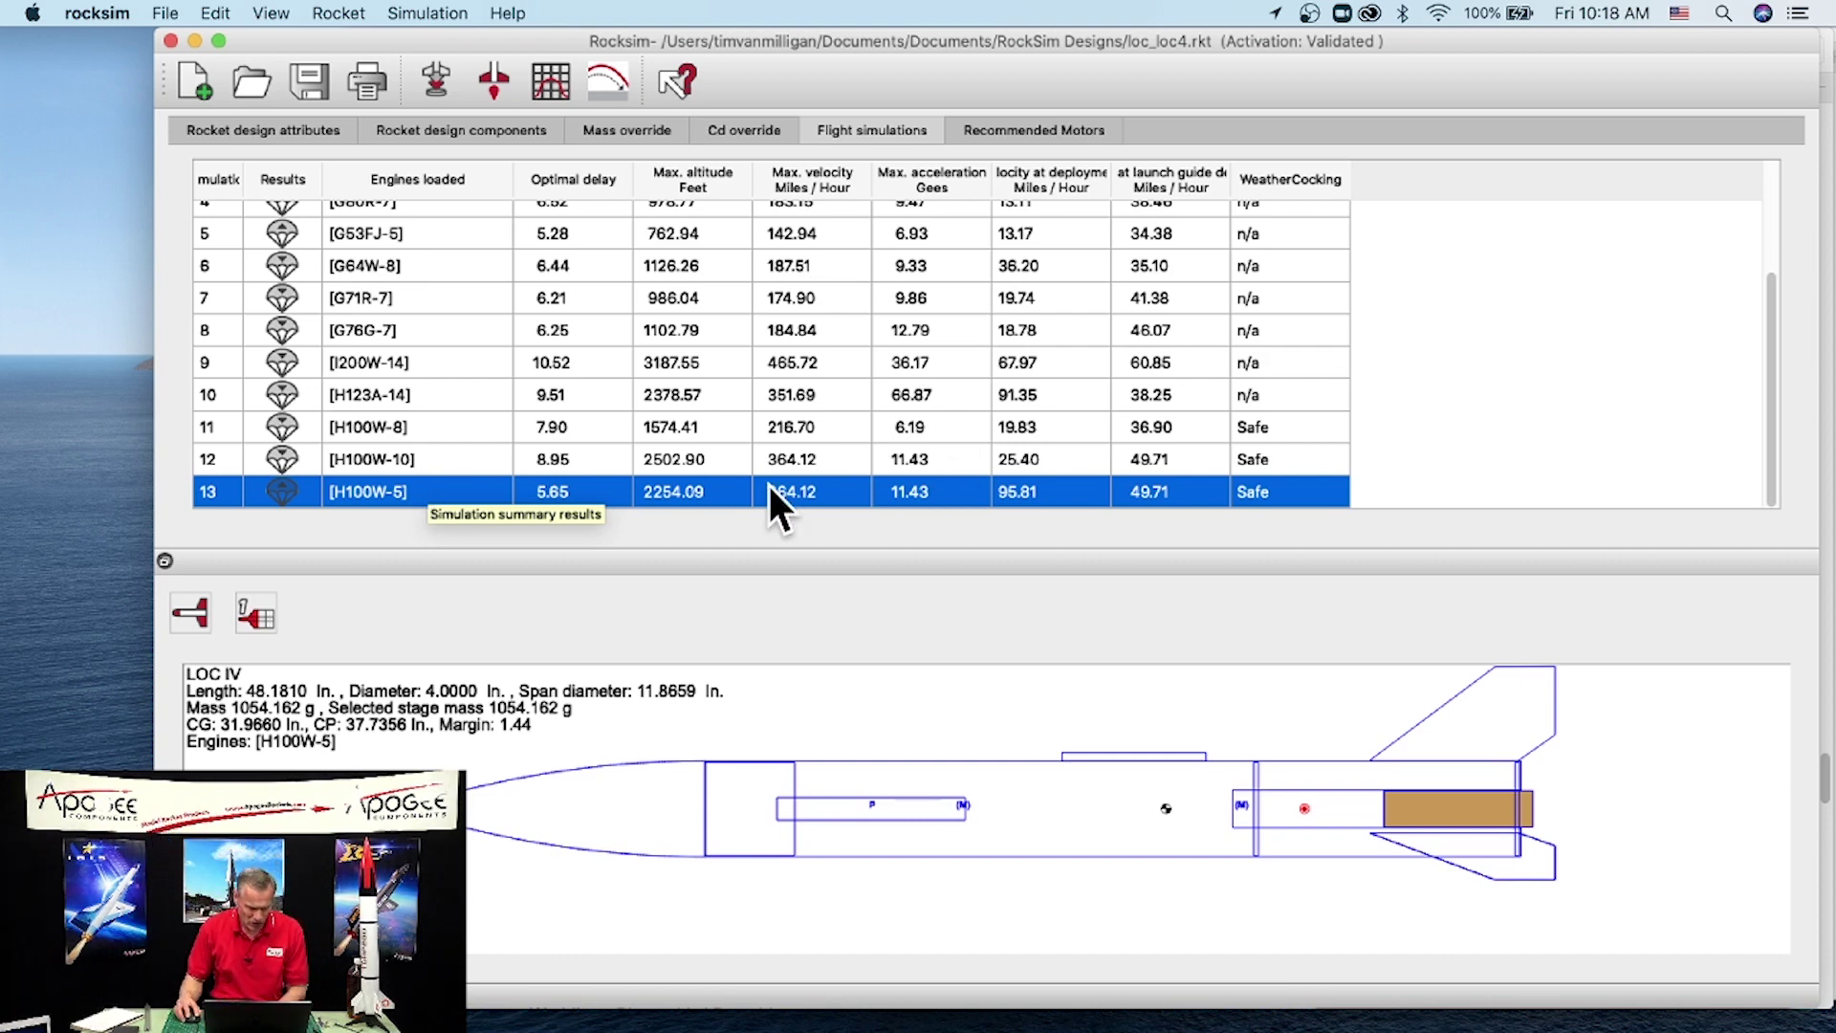
pyautogui.click(276, 468)
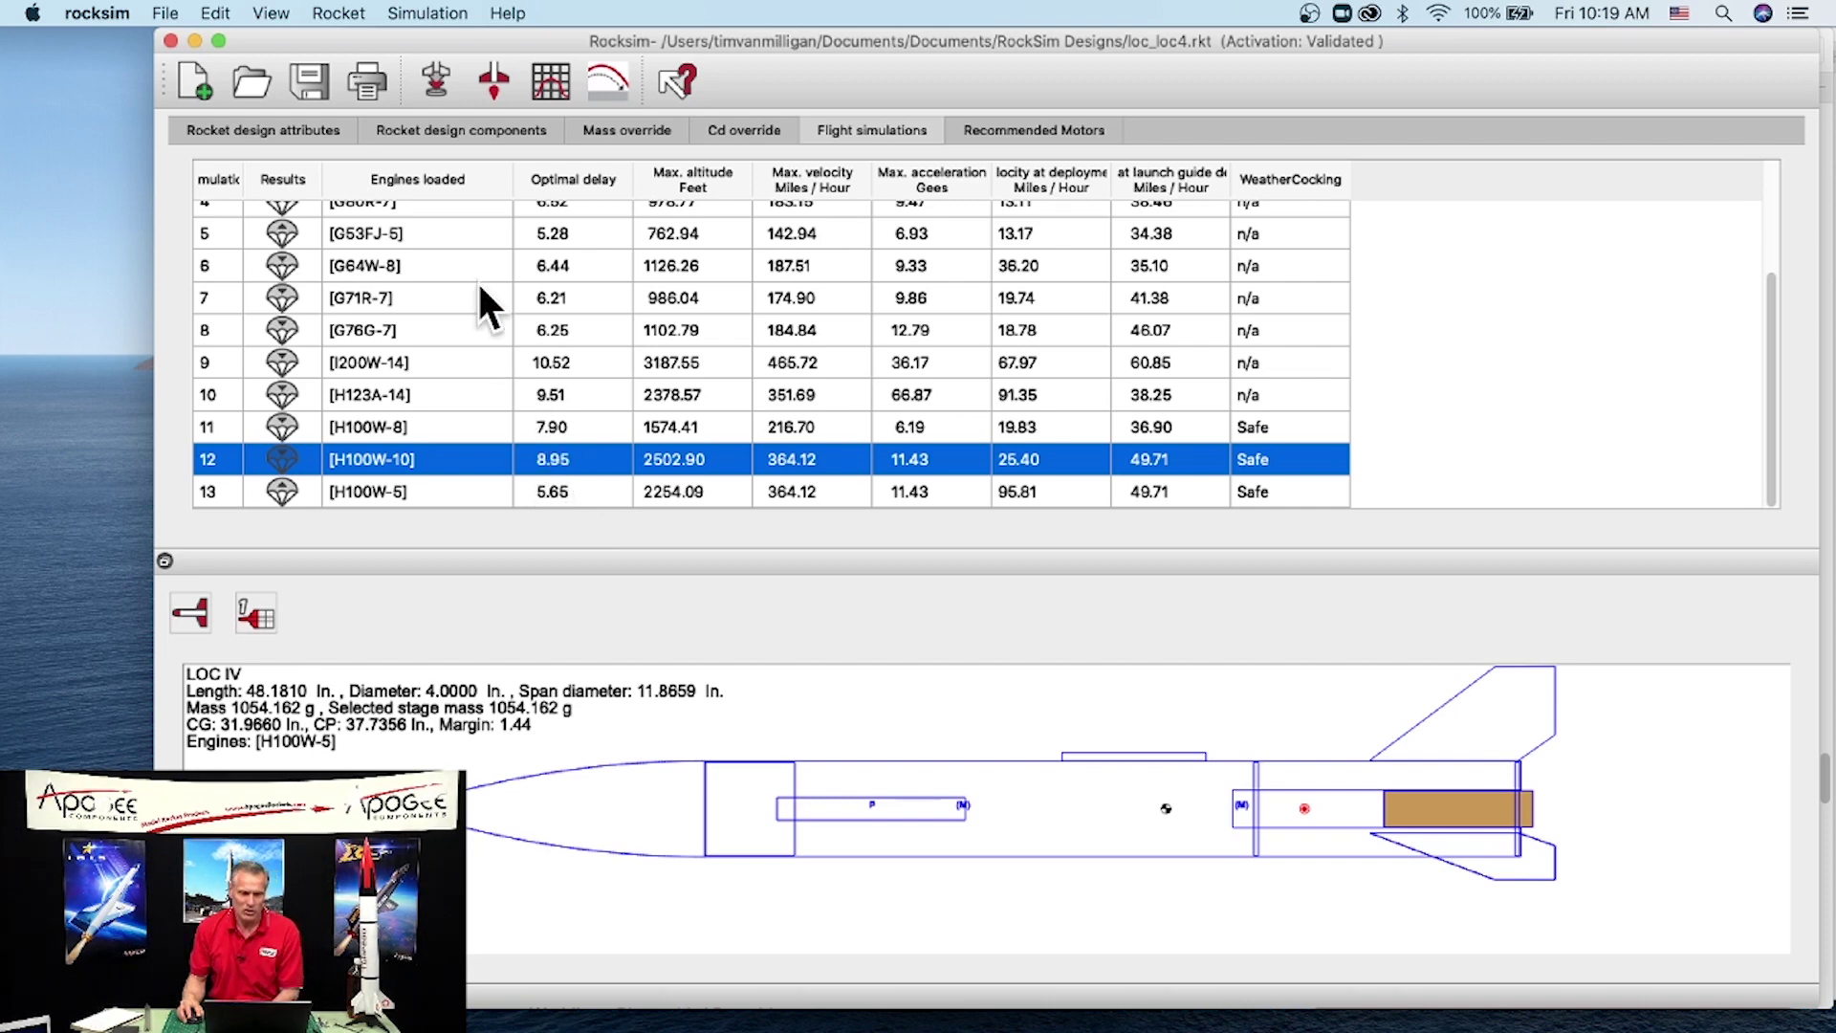
# Step: Try to give the H100W a custom ejection delay of 8.9 seconds in the properties of a new simulation
pyautogui.click(435, 77)
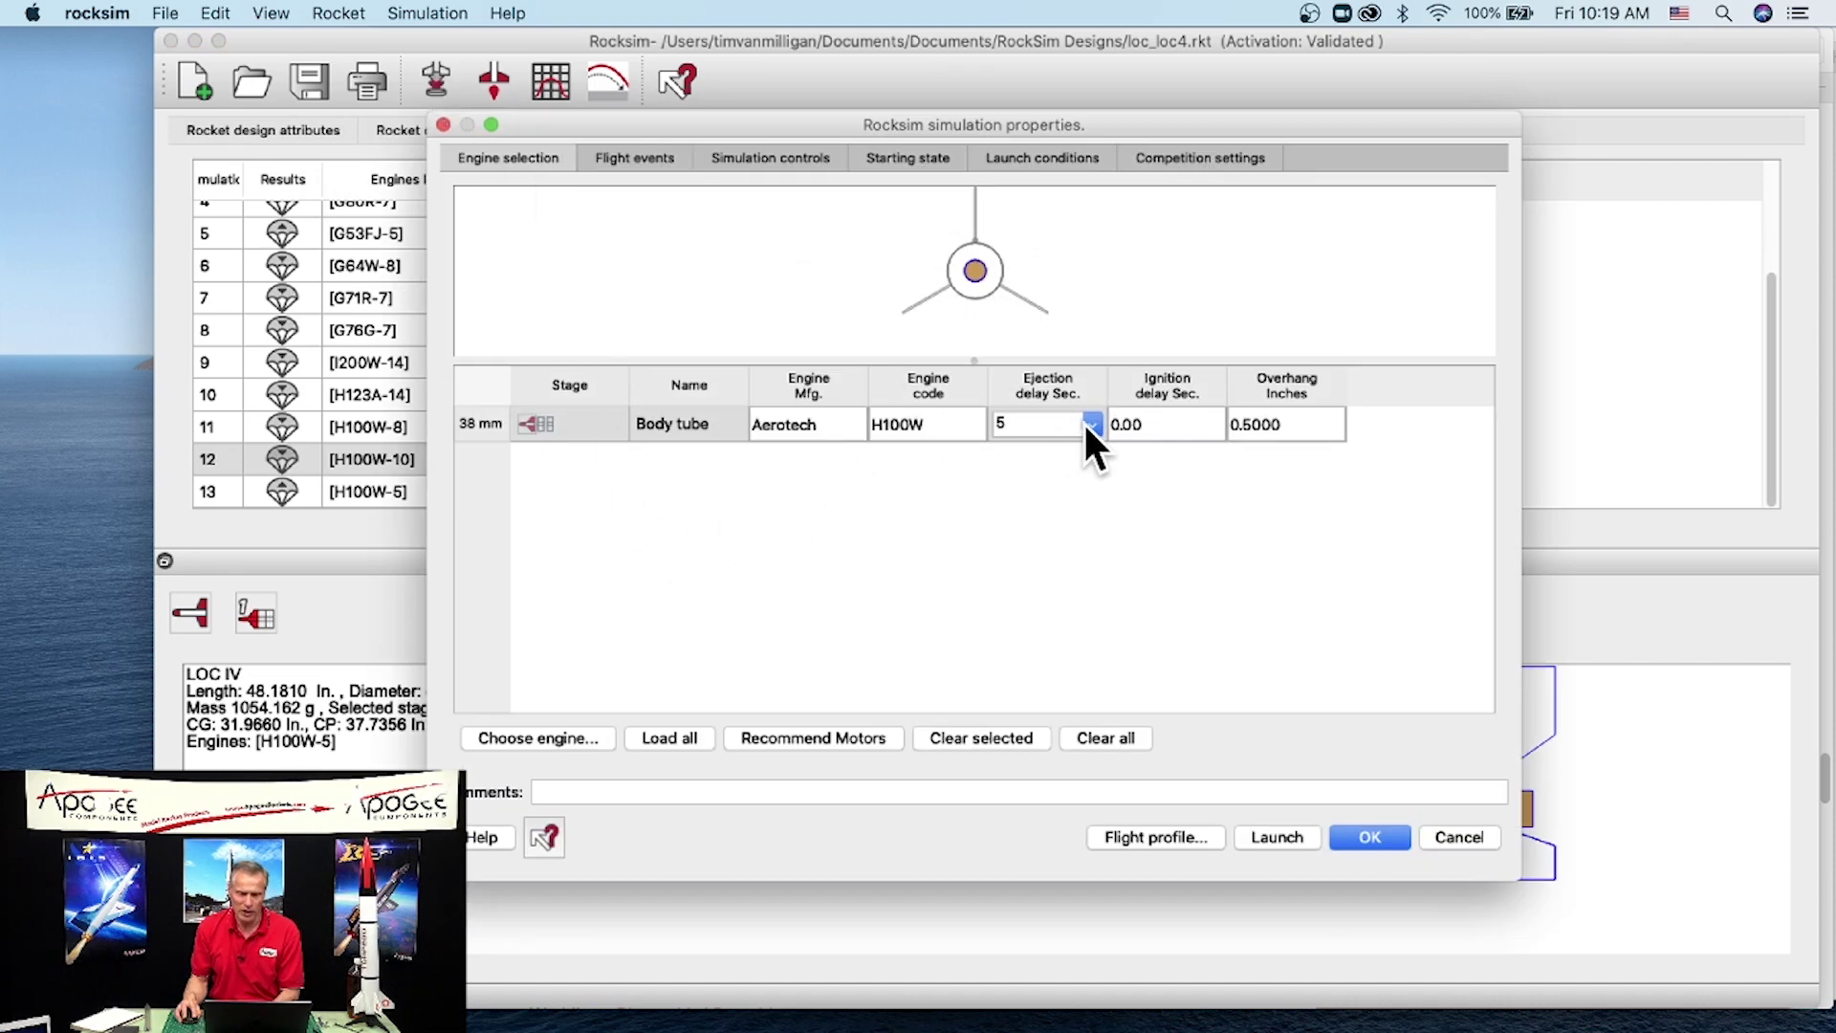
pyautogui.click(1046, 424)
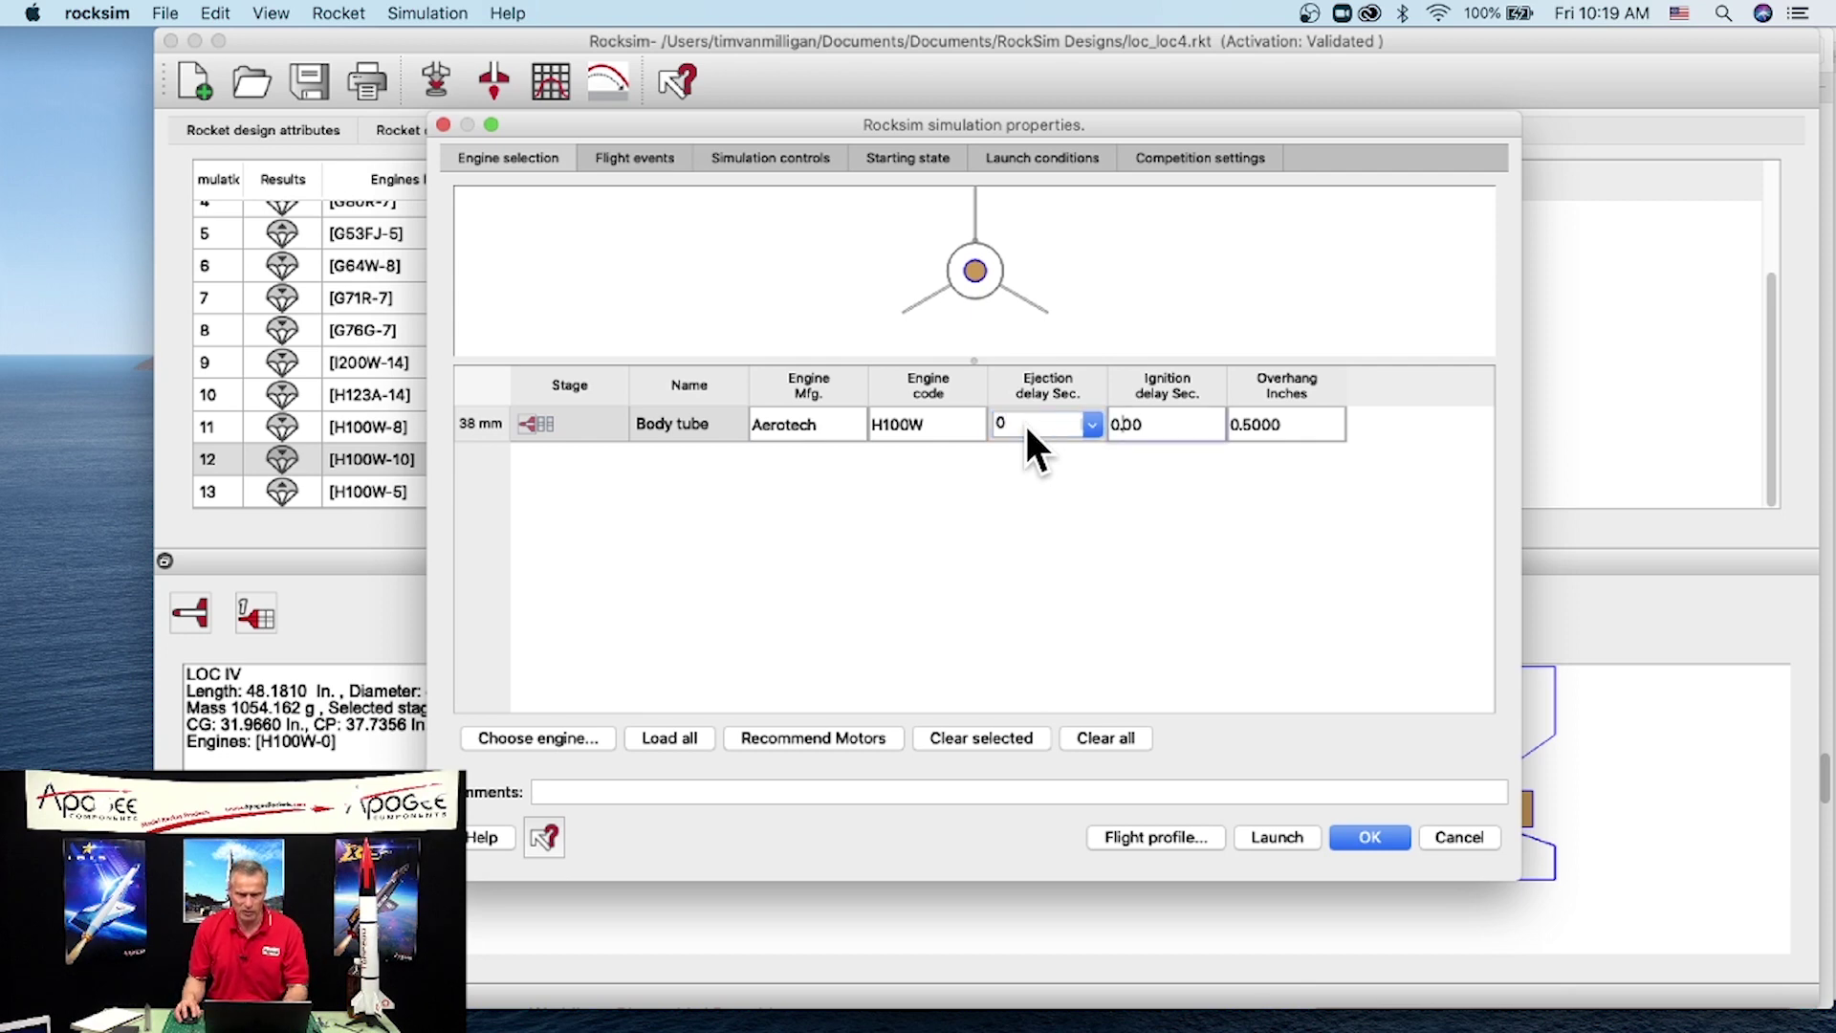
pyautogui.click(1090, 424)
pyautogui.click(1070, 444)
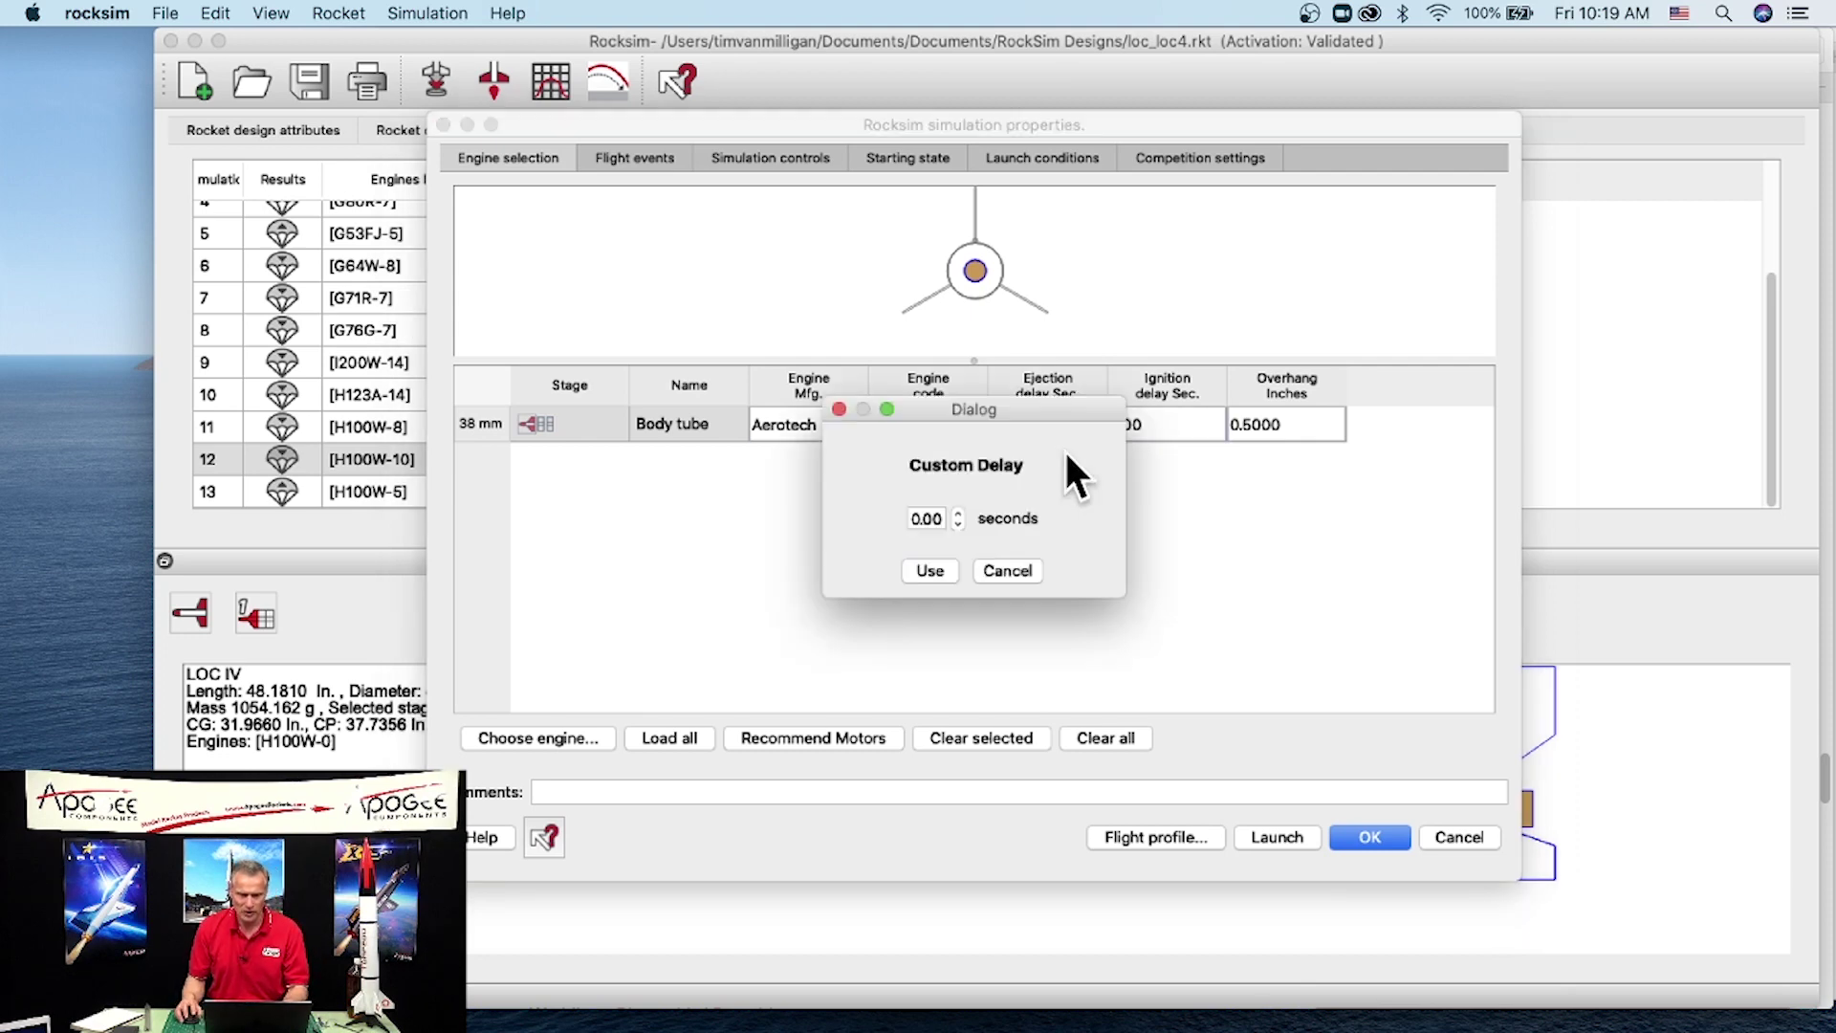
pyautogui.moveTo(941, 517); pyautogui.dragTo(869, 518)
pyautogui.write('8.9')
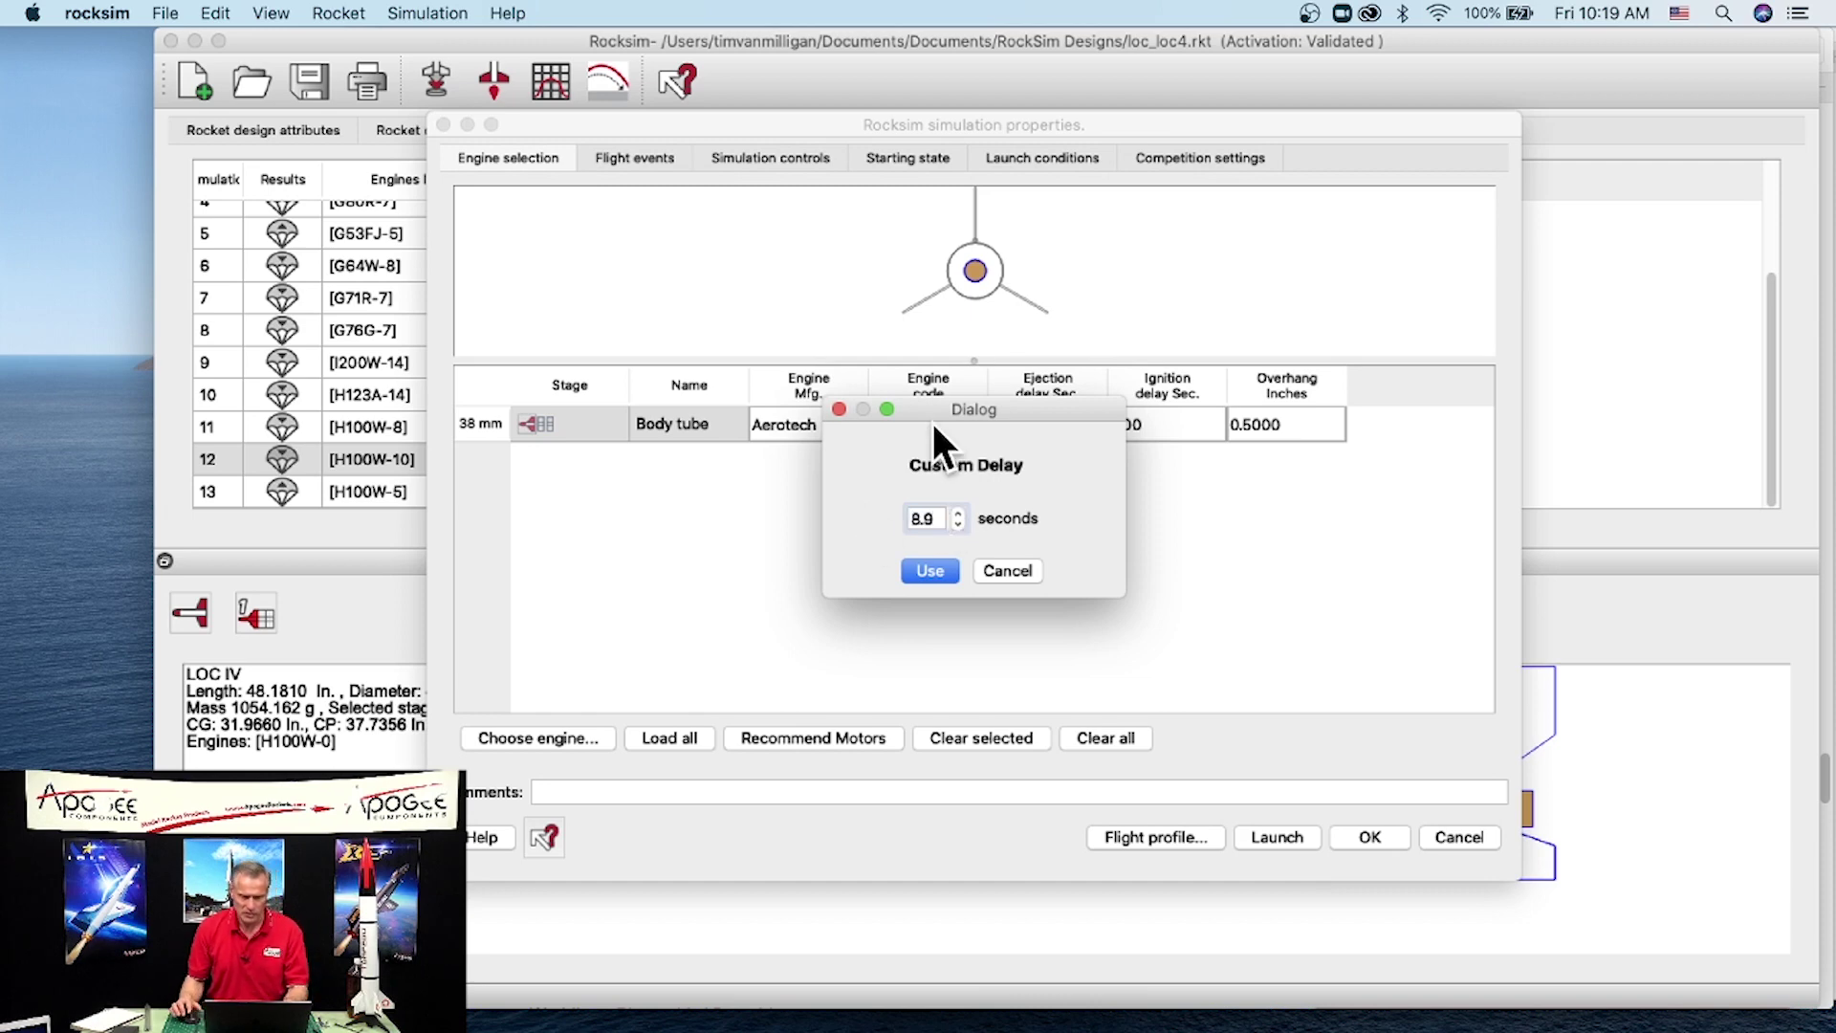
pyautogui.click(926, 570)
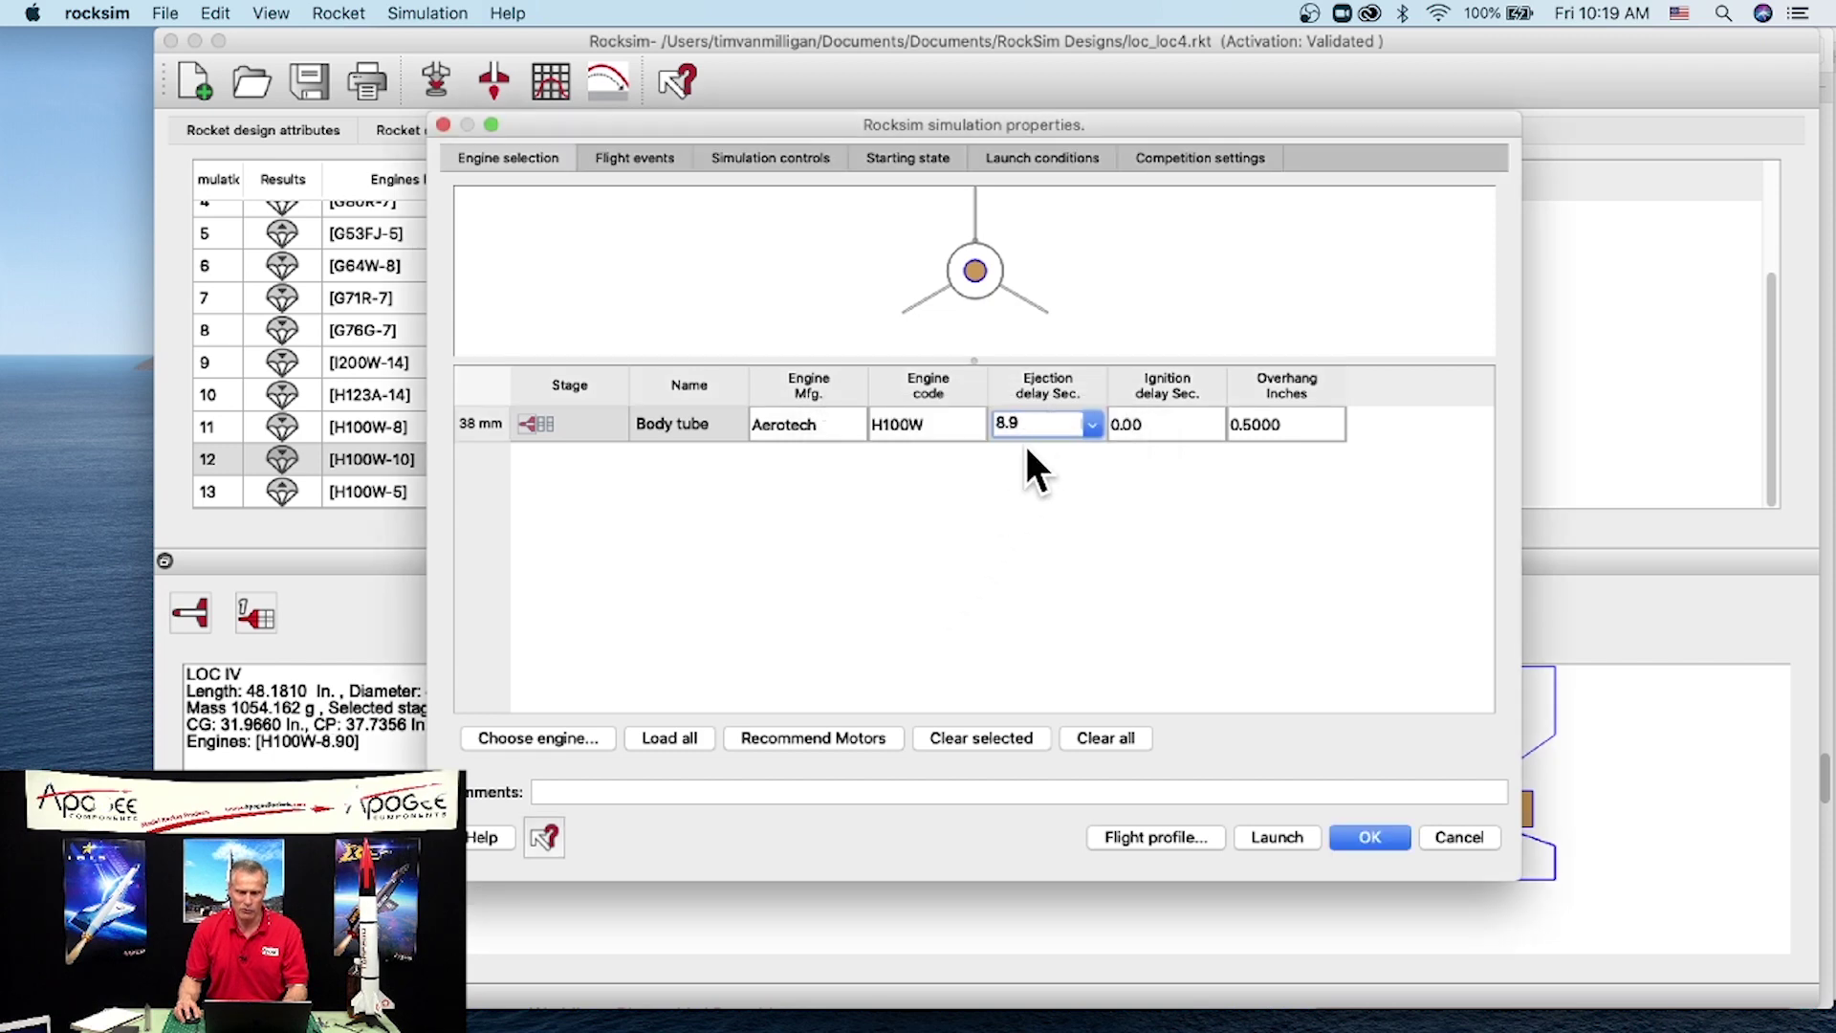
pyautogui.moveTo(771, 136); pyautogui.dragTo(939, 184)
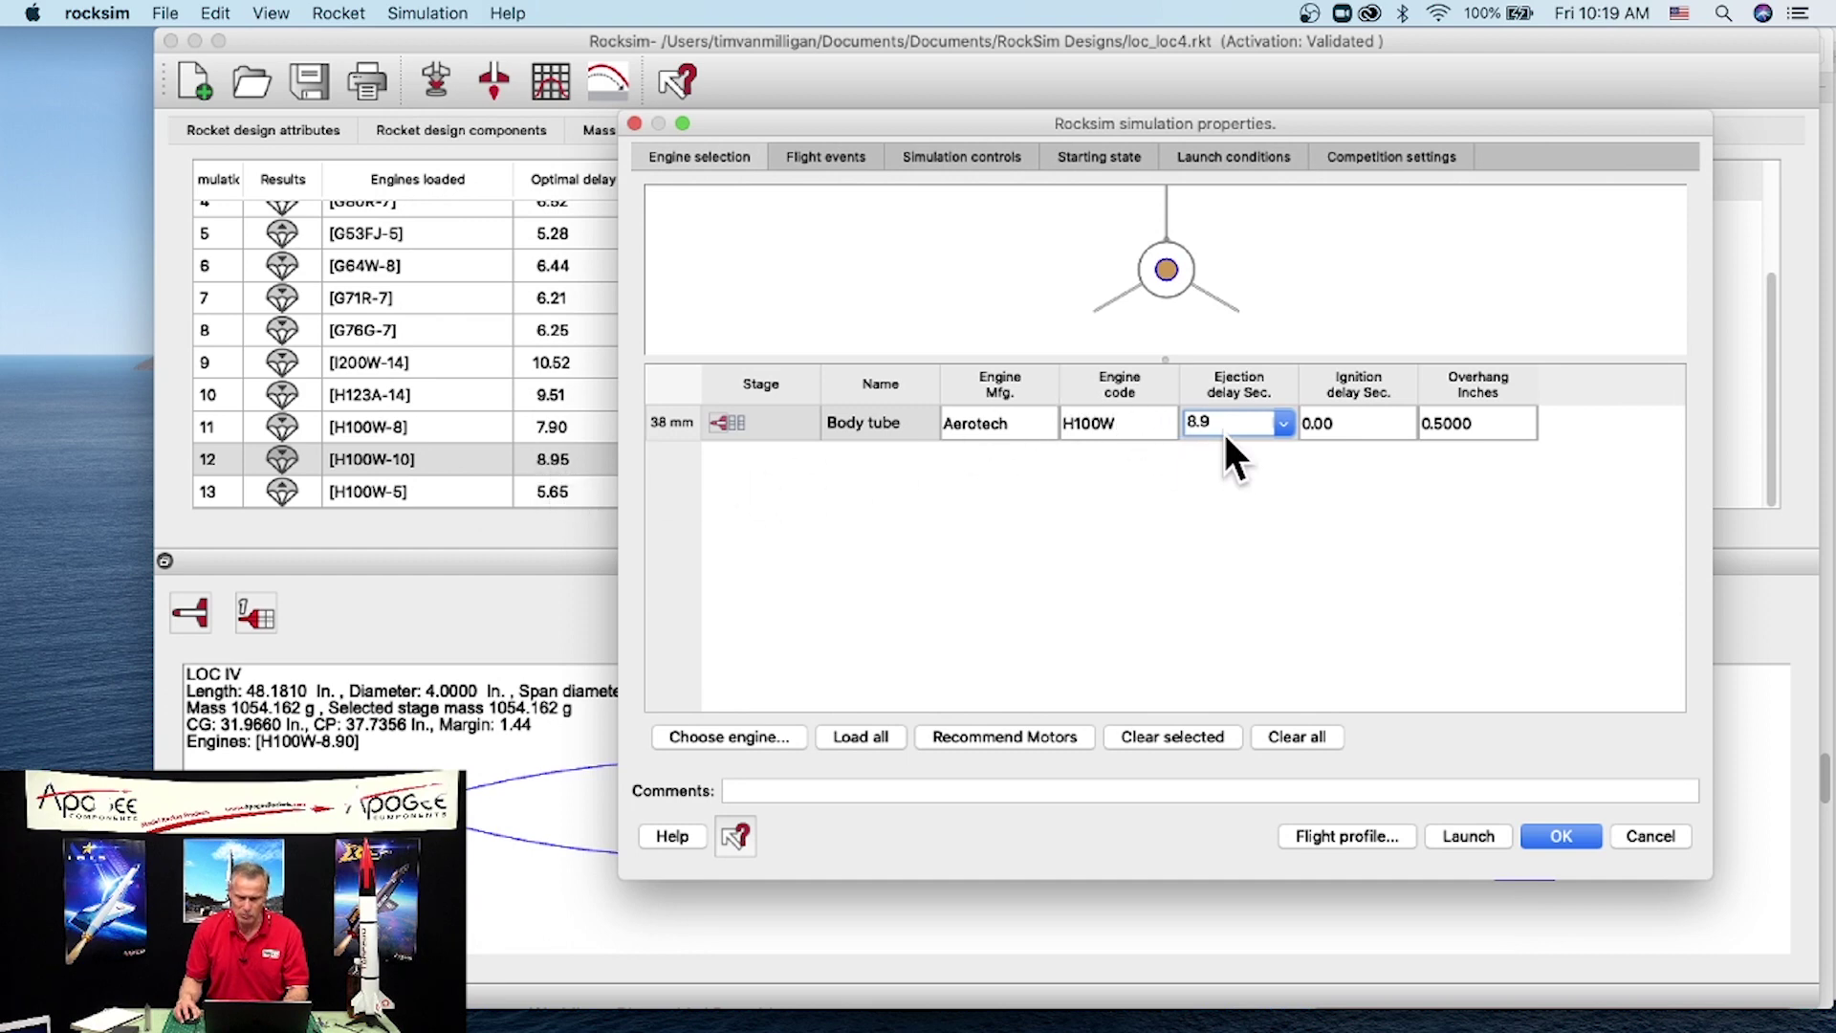
# Step: Try to set the H100W's custom ejection delay to 8.95 seconds
pyautogui.click(1282, 423)
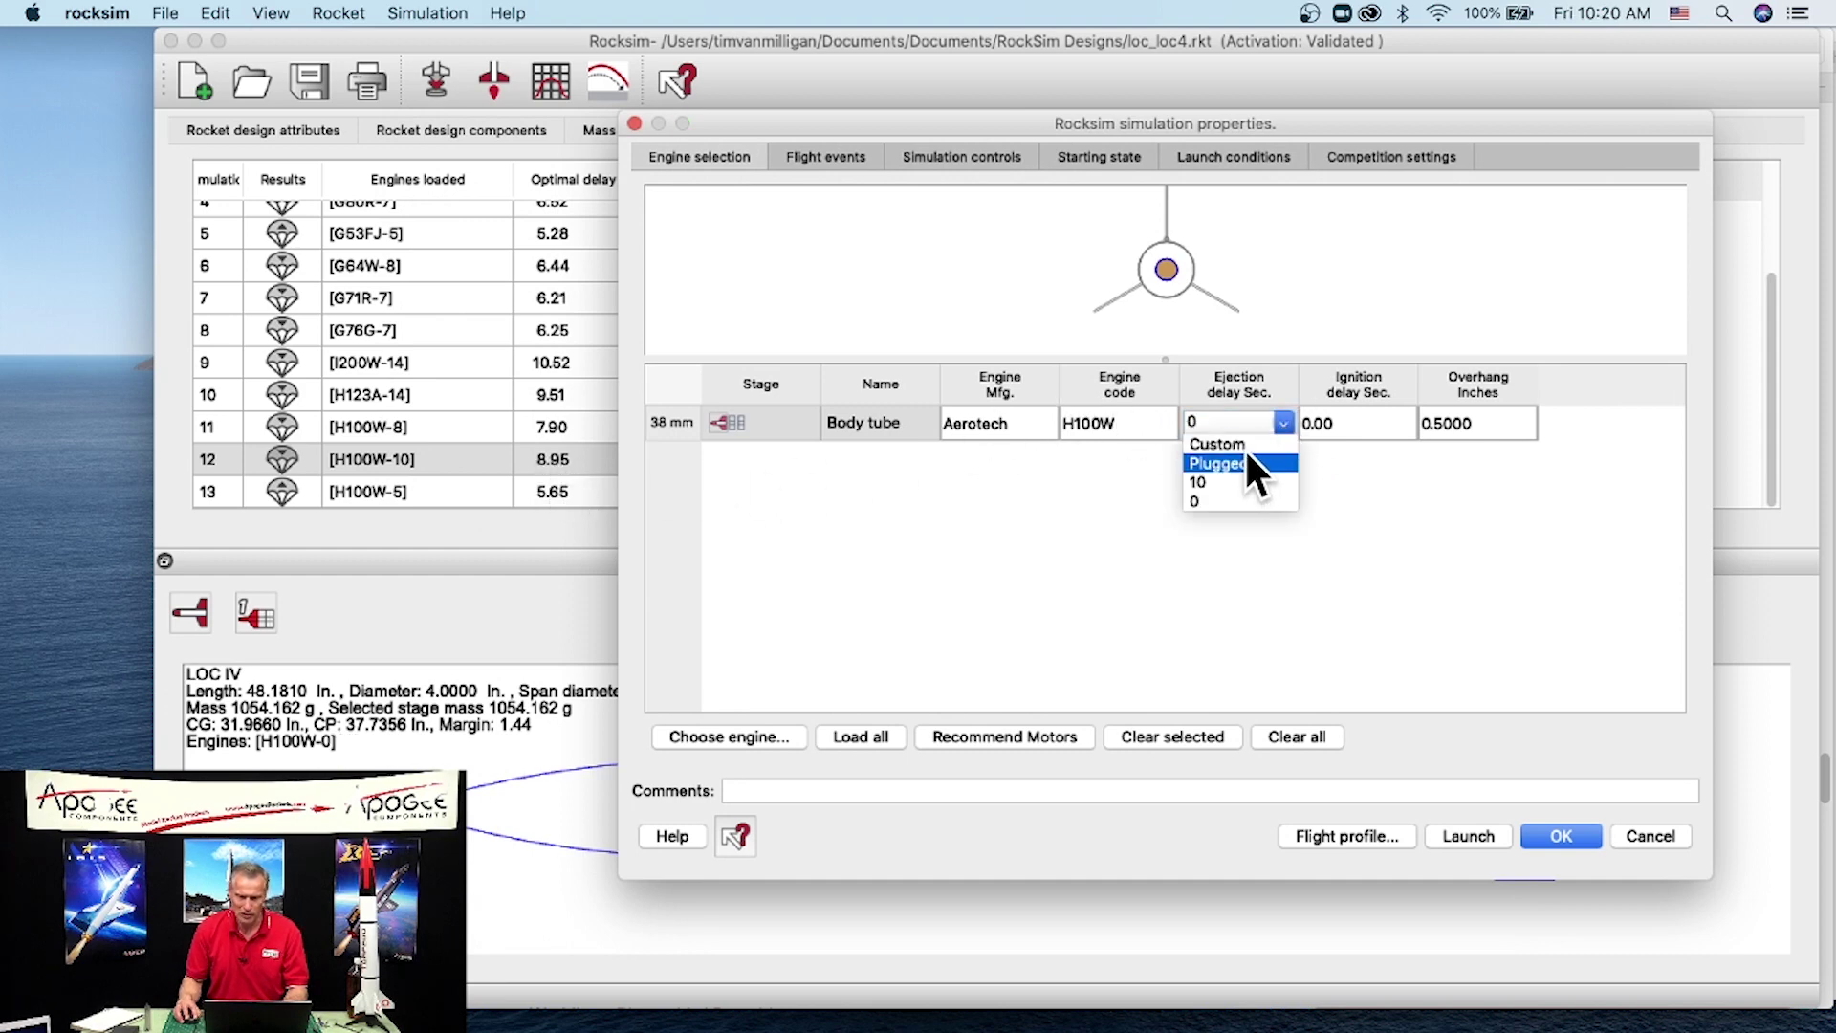
pyautogui.click(1243, 446)
pyautogui.click(936, 518)
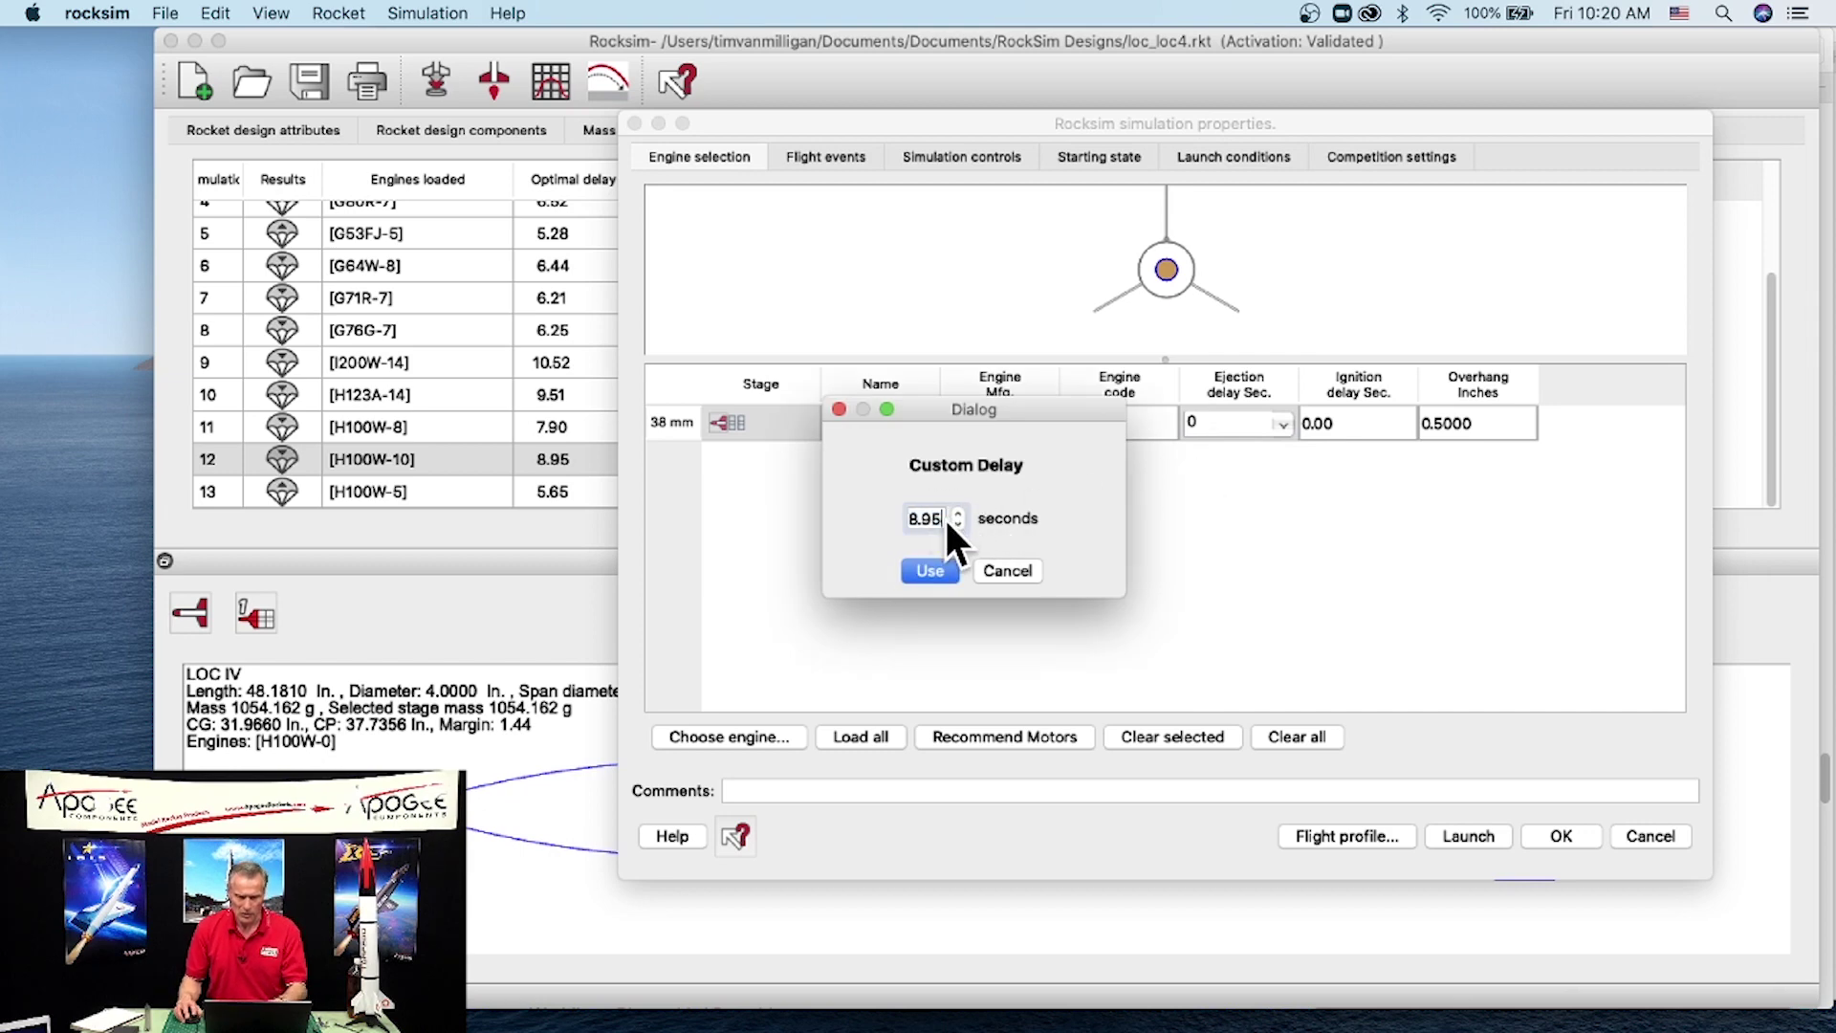
pyautogui.click(920, 568)
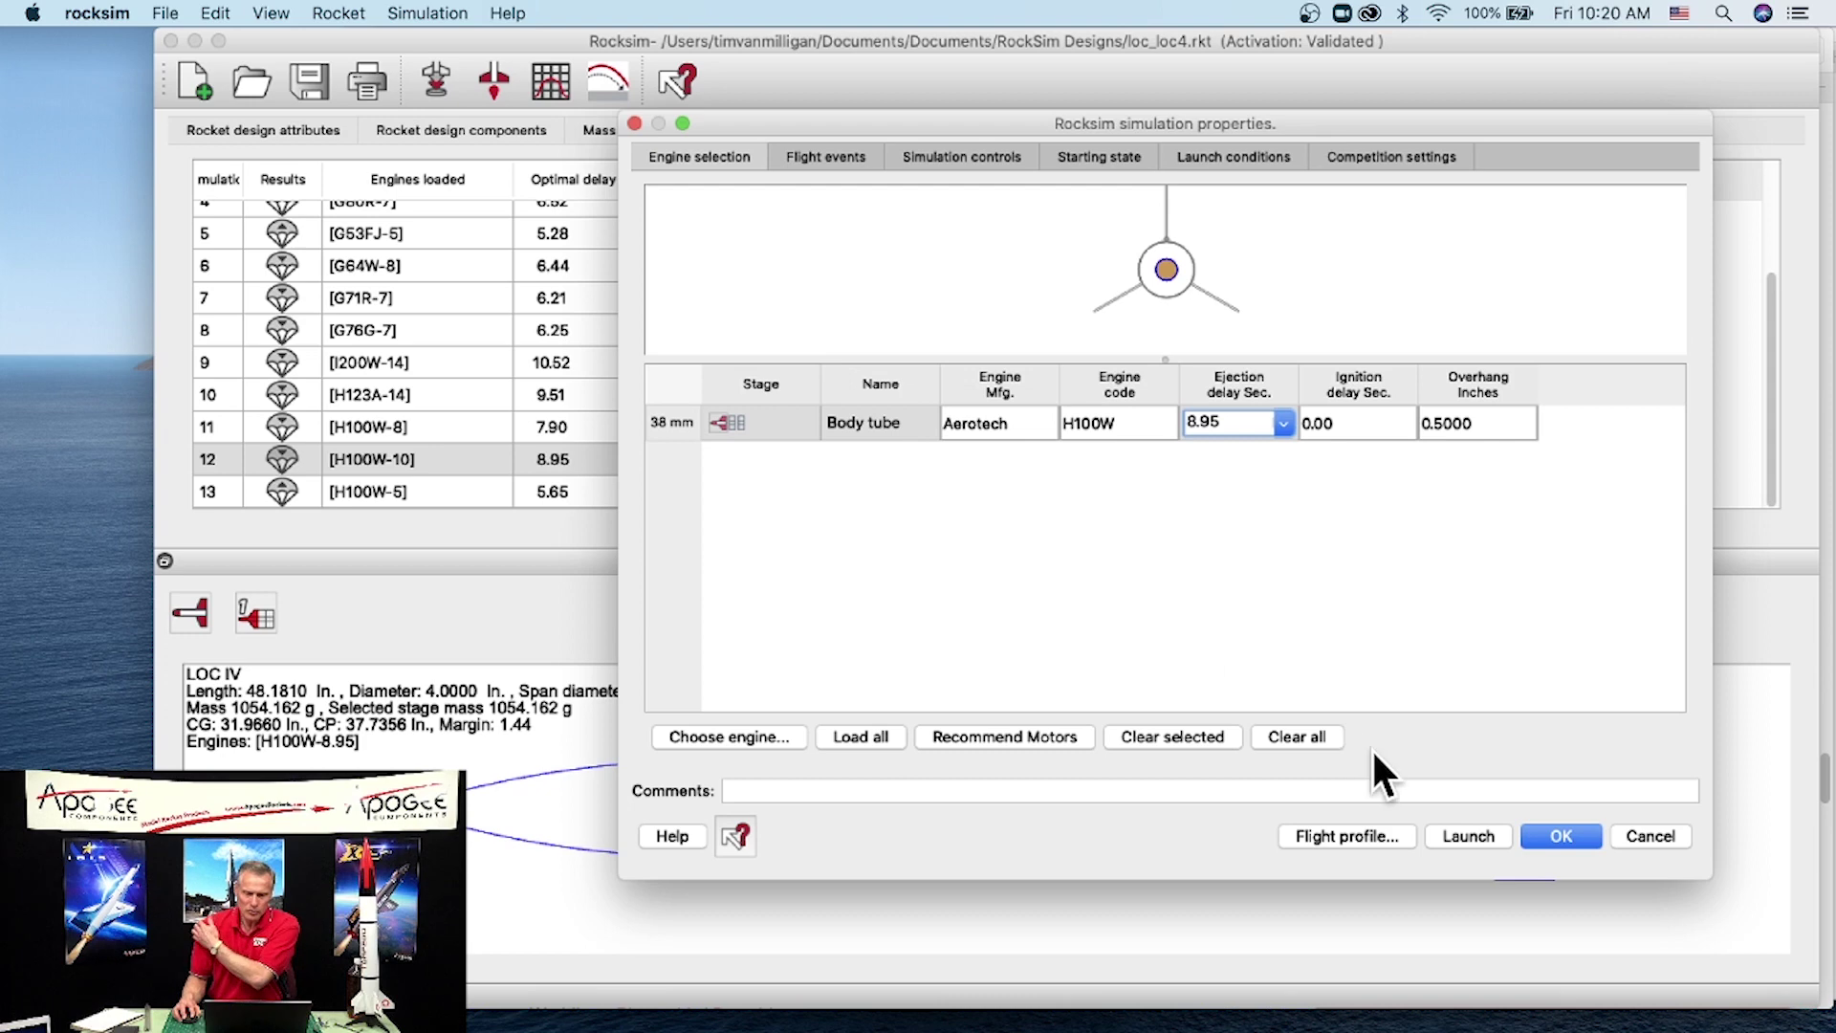
# Step: Run the simulation with its 2D flight profile, examine the flight at about 2.7 s, and close the profile
pyautogui.click(1372, 825)
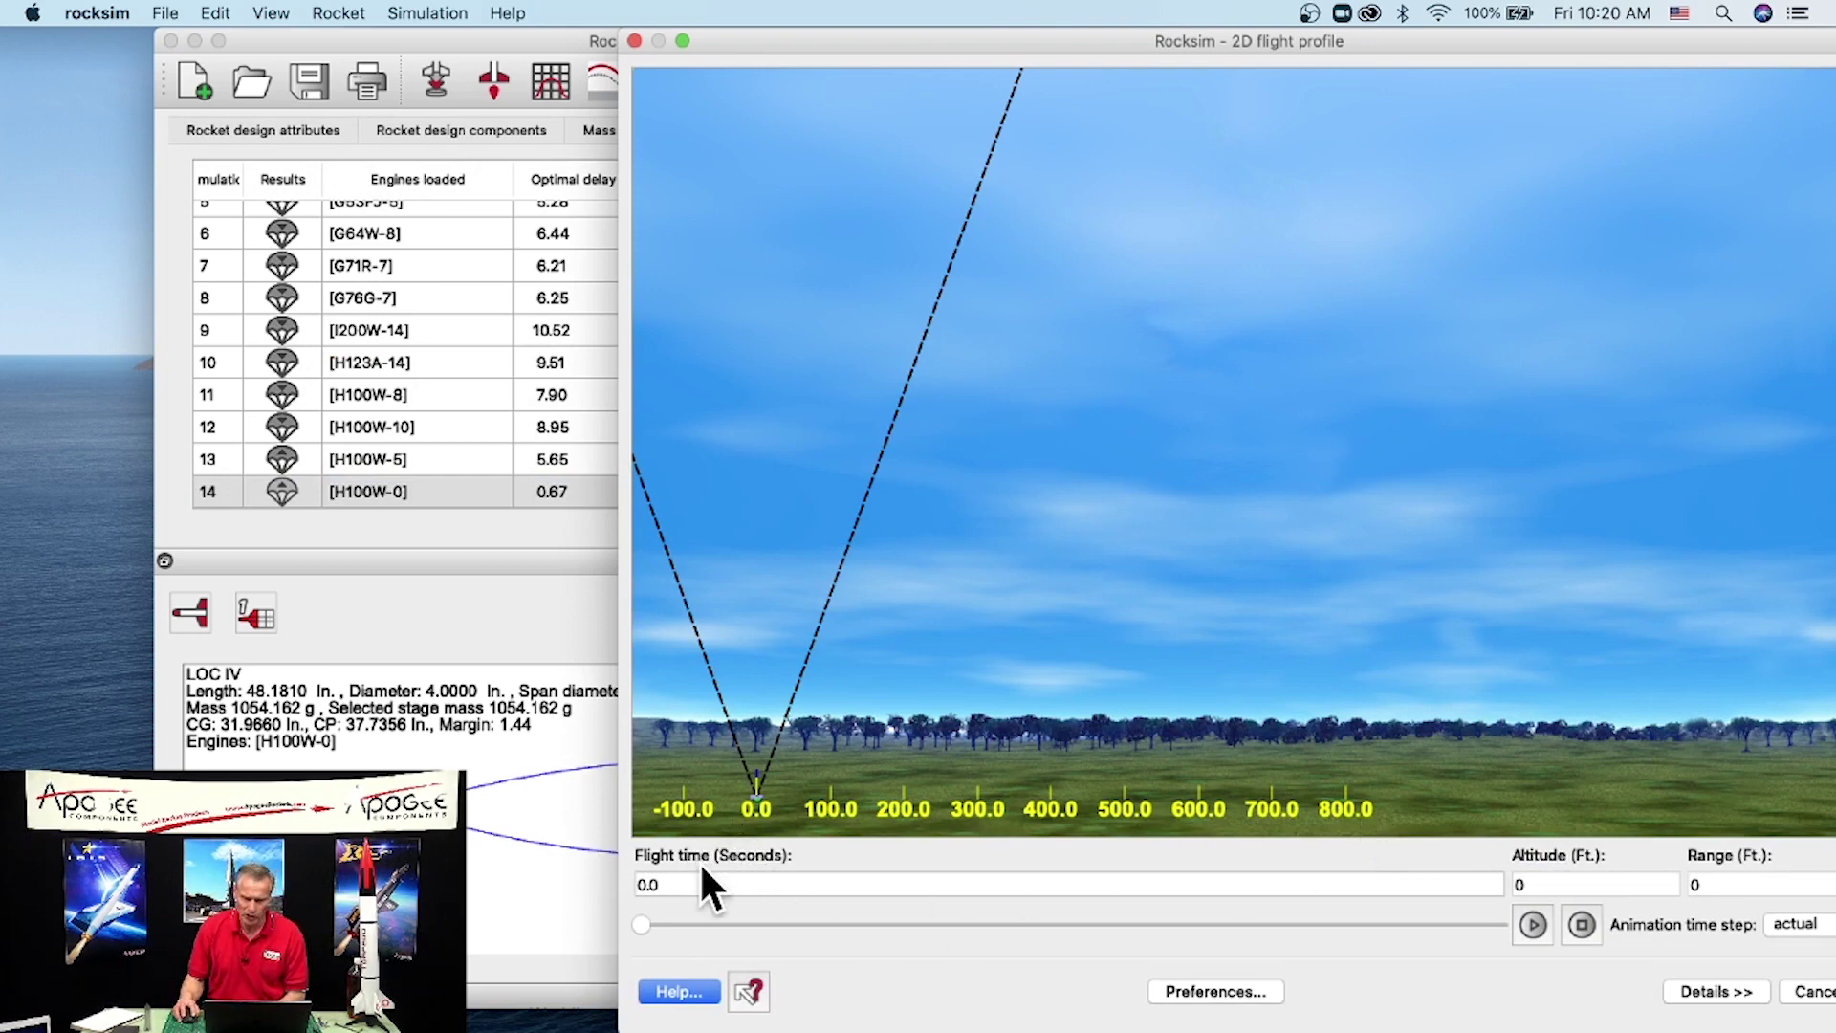
pyautogui.moveTo(639, 923); pyautogui.dragTo(675, 918)
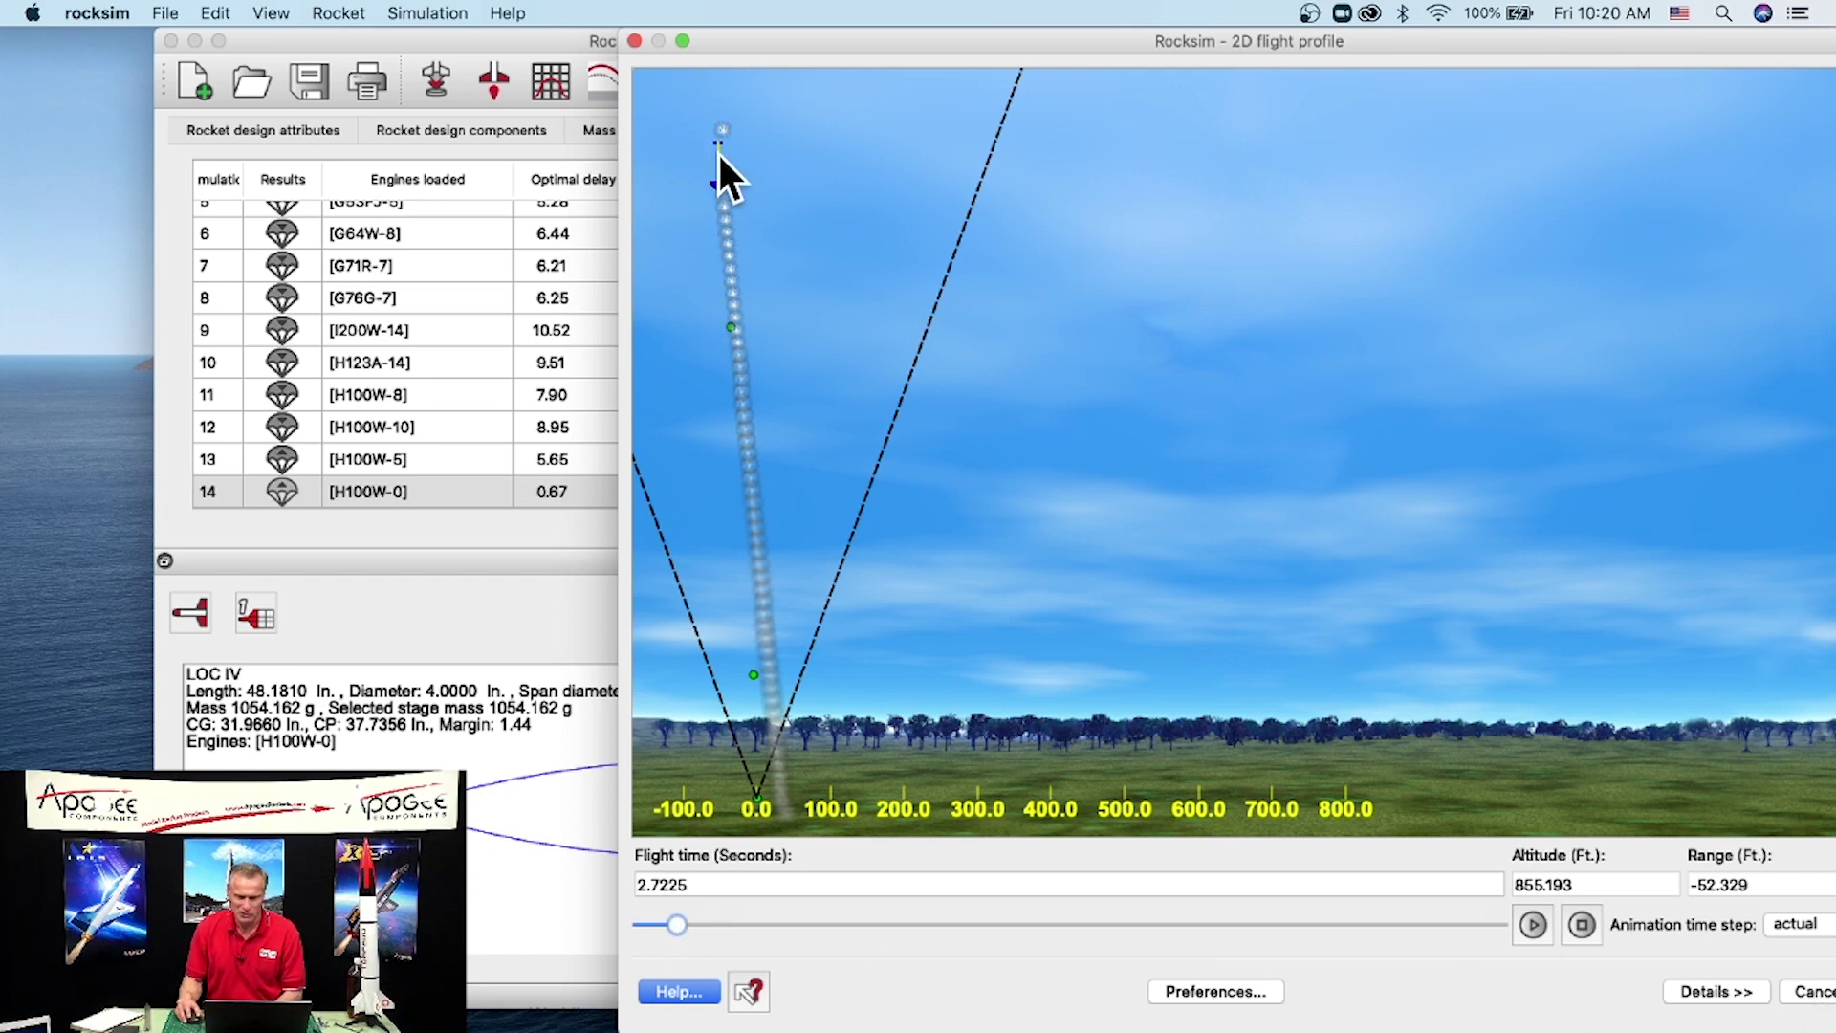
pyautogui.click(1810, 991)
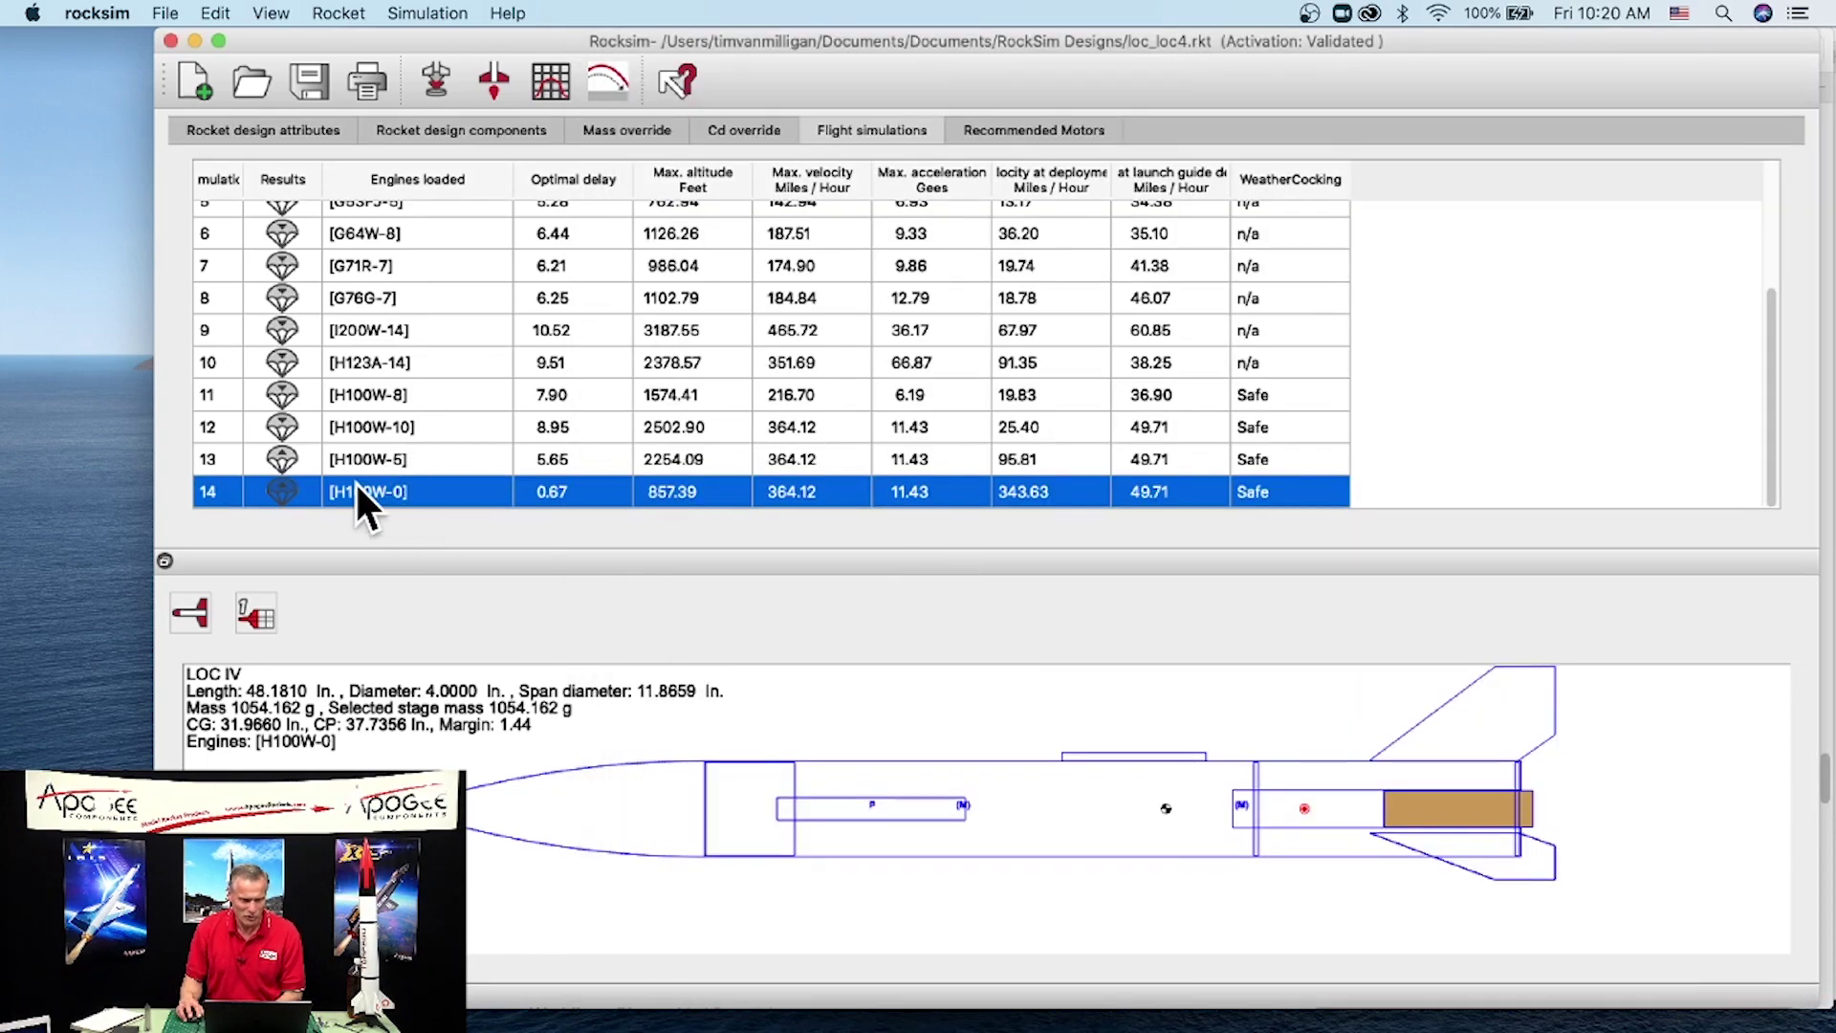
# Step: Reopen the simulation properties and try to commit a custom ejection delay of 8.95 seconds for the H100W
pyautogui.click(436, 80)
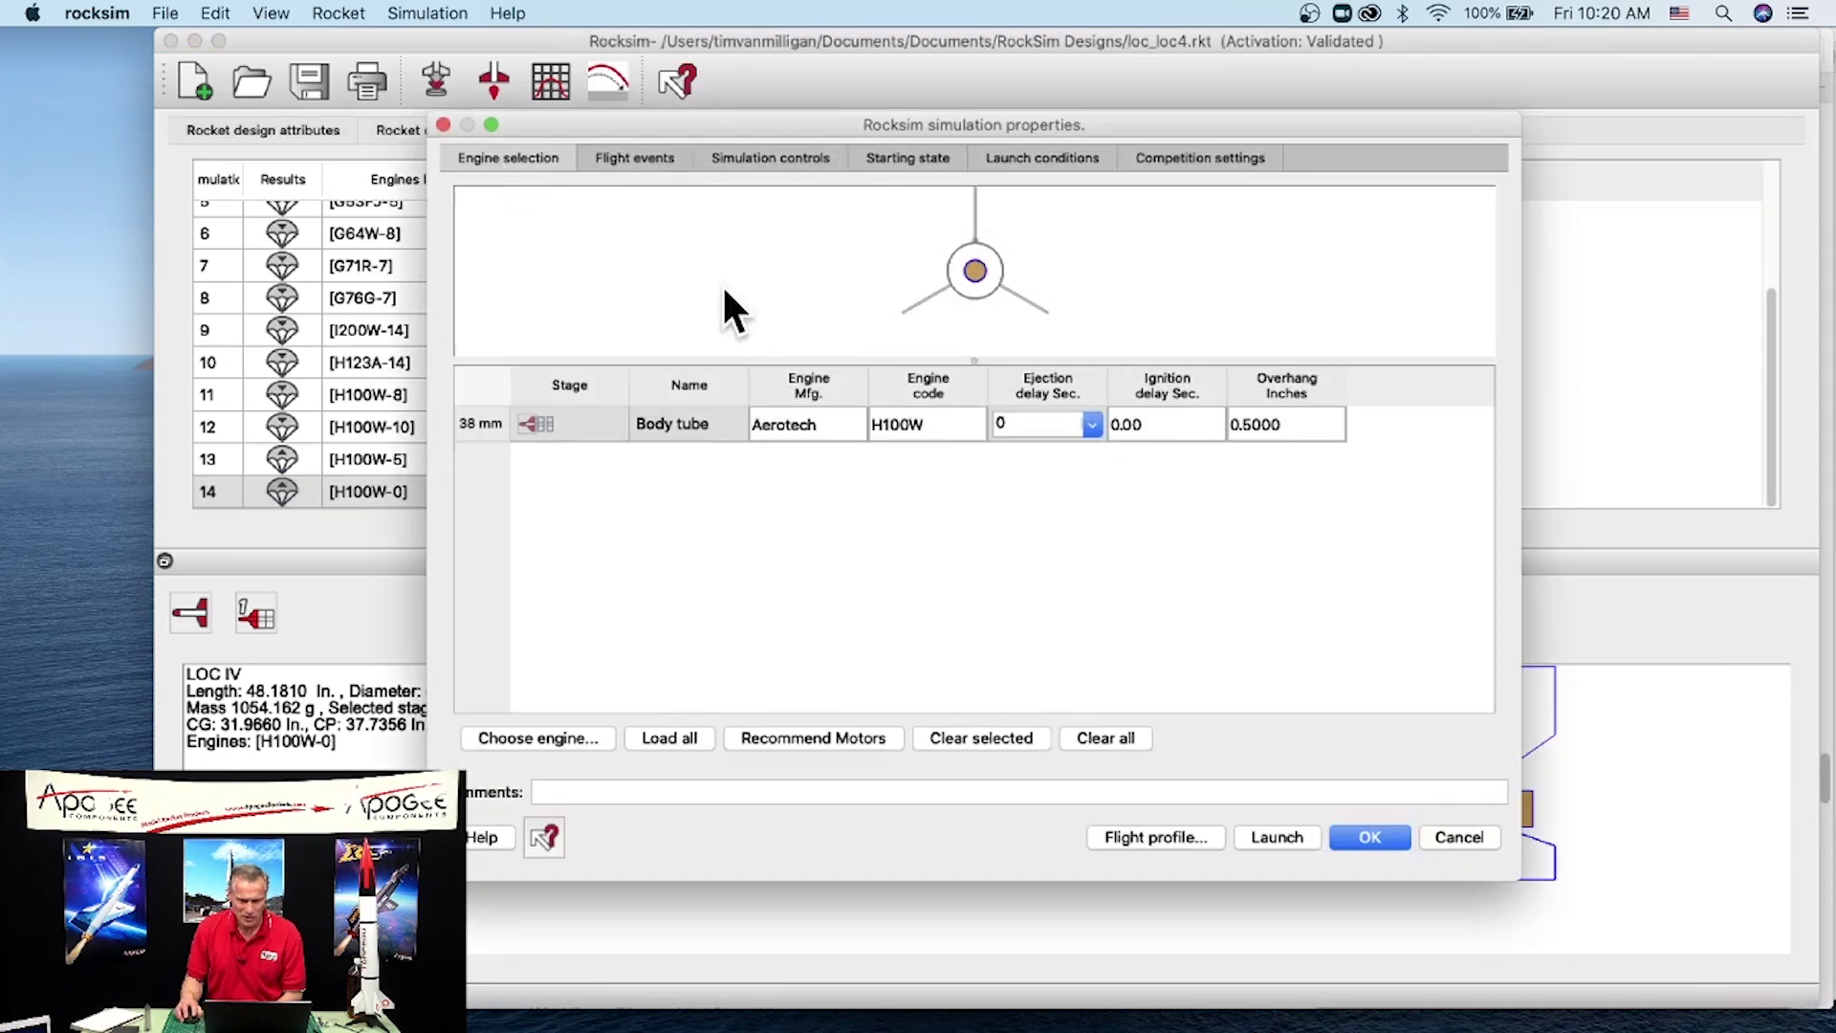
pyautogui.click(1040, 421)
pyautogui.click(1092, 424)
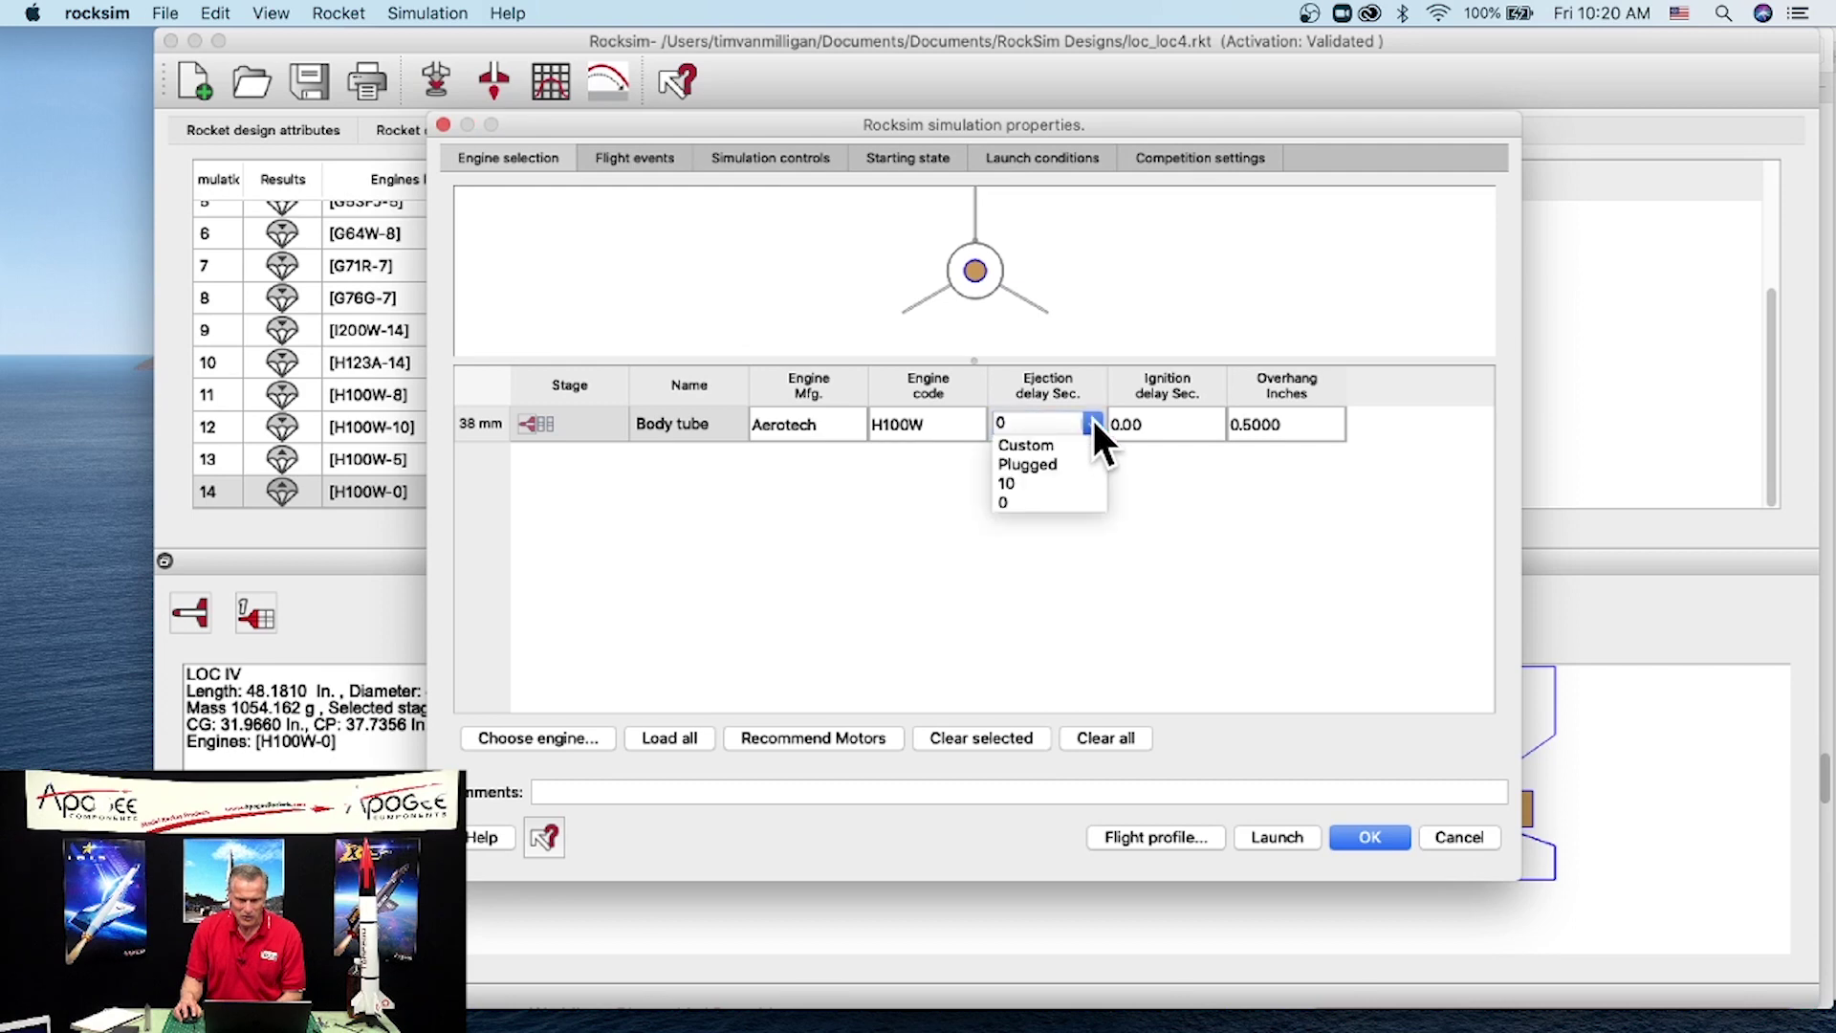
pyautogui.click(1052, 453)
pyautogui.doubleClick(924, 518)
pyautogui.write('8.95')
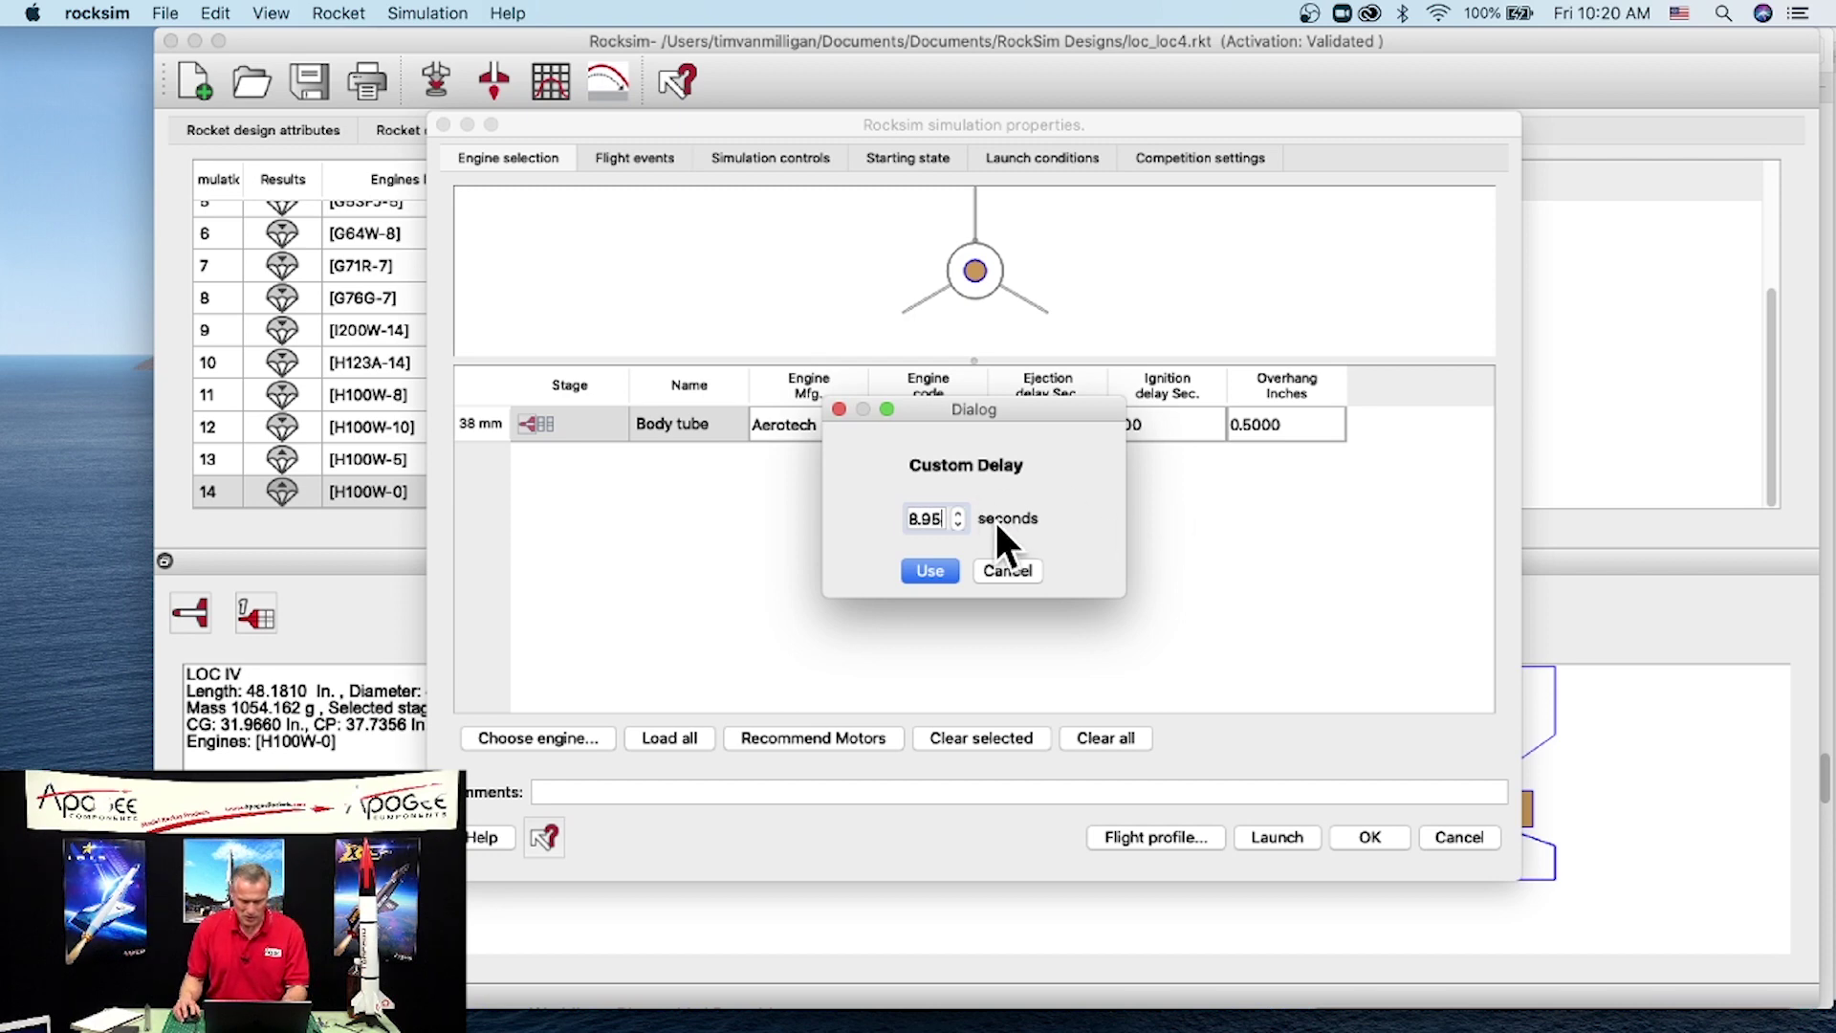
pyautogui.click(932, 568)
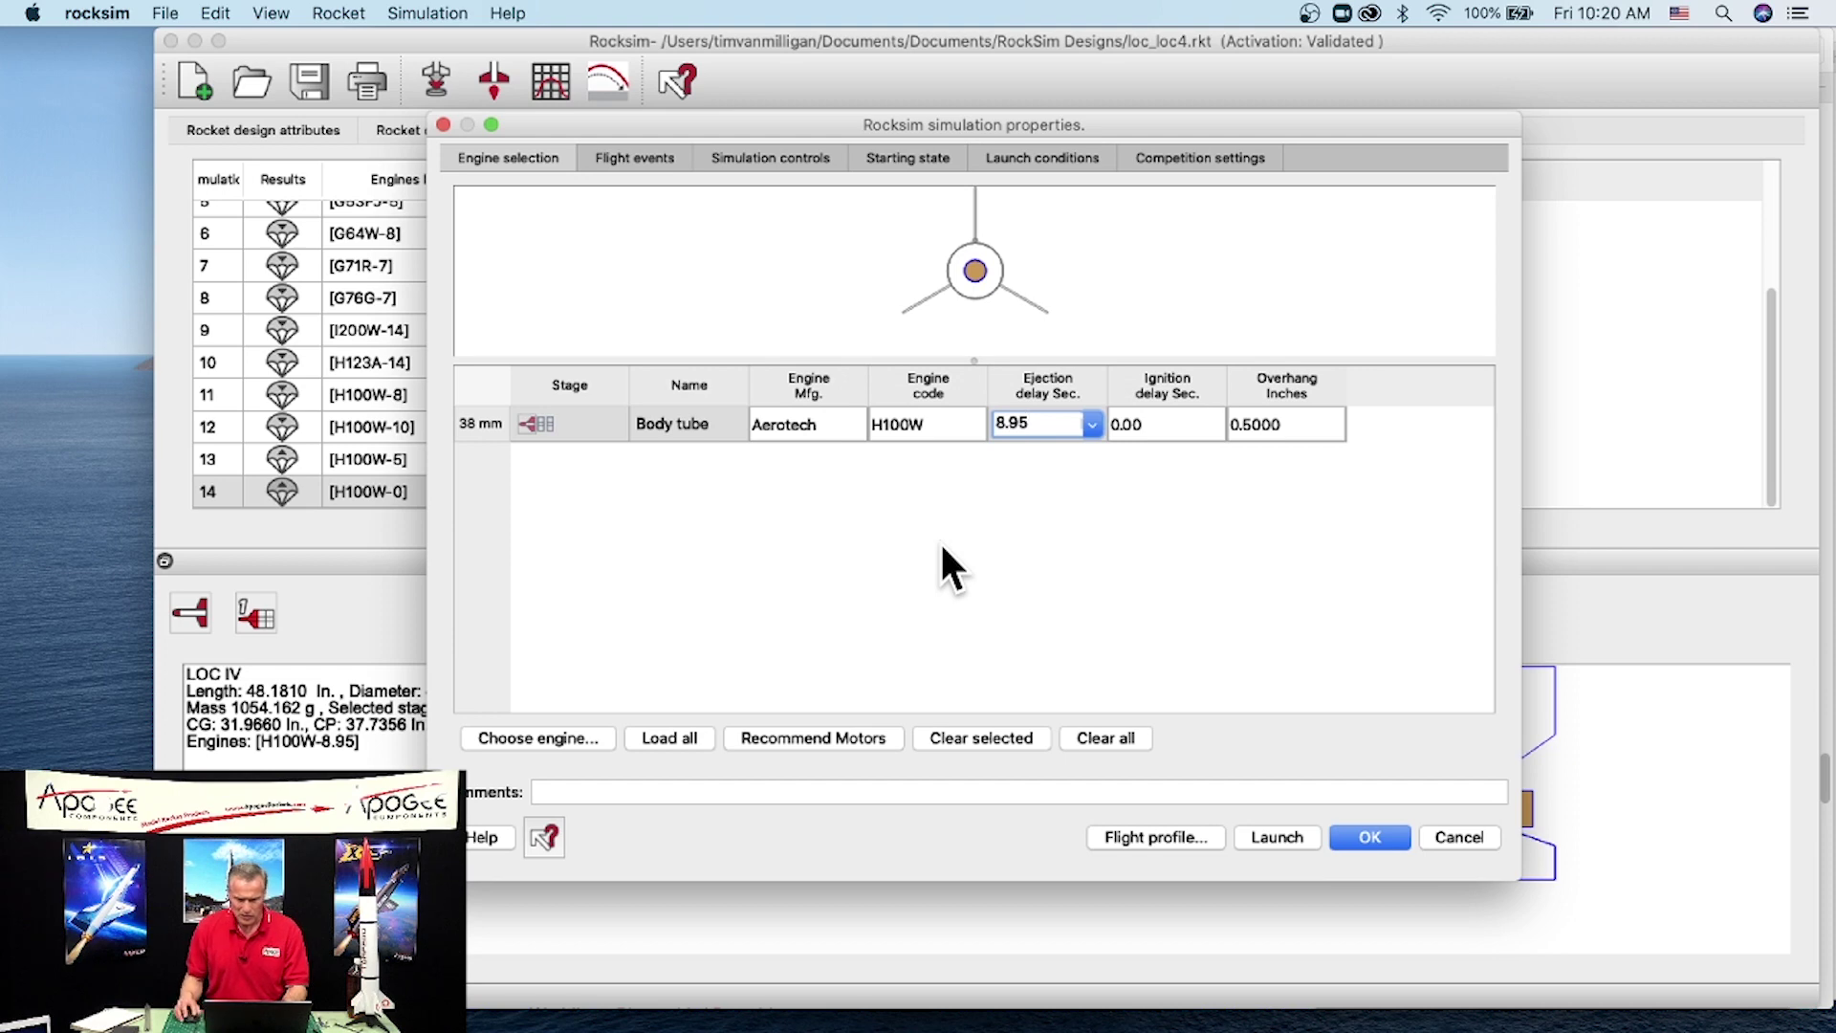
pyautogui.click(1168, 426)
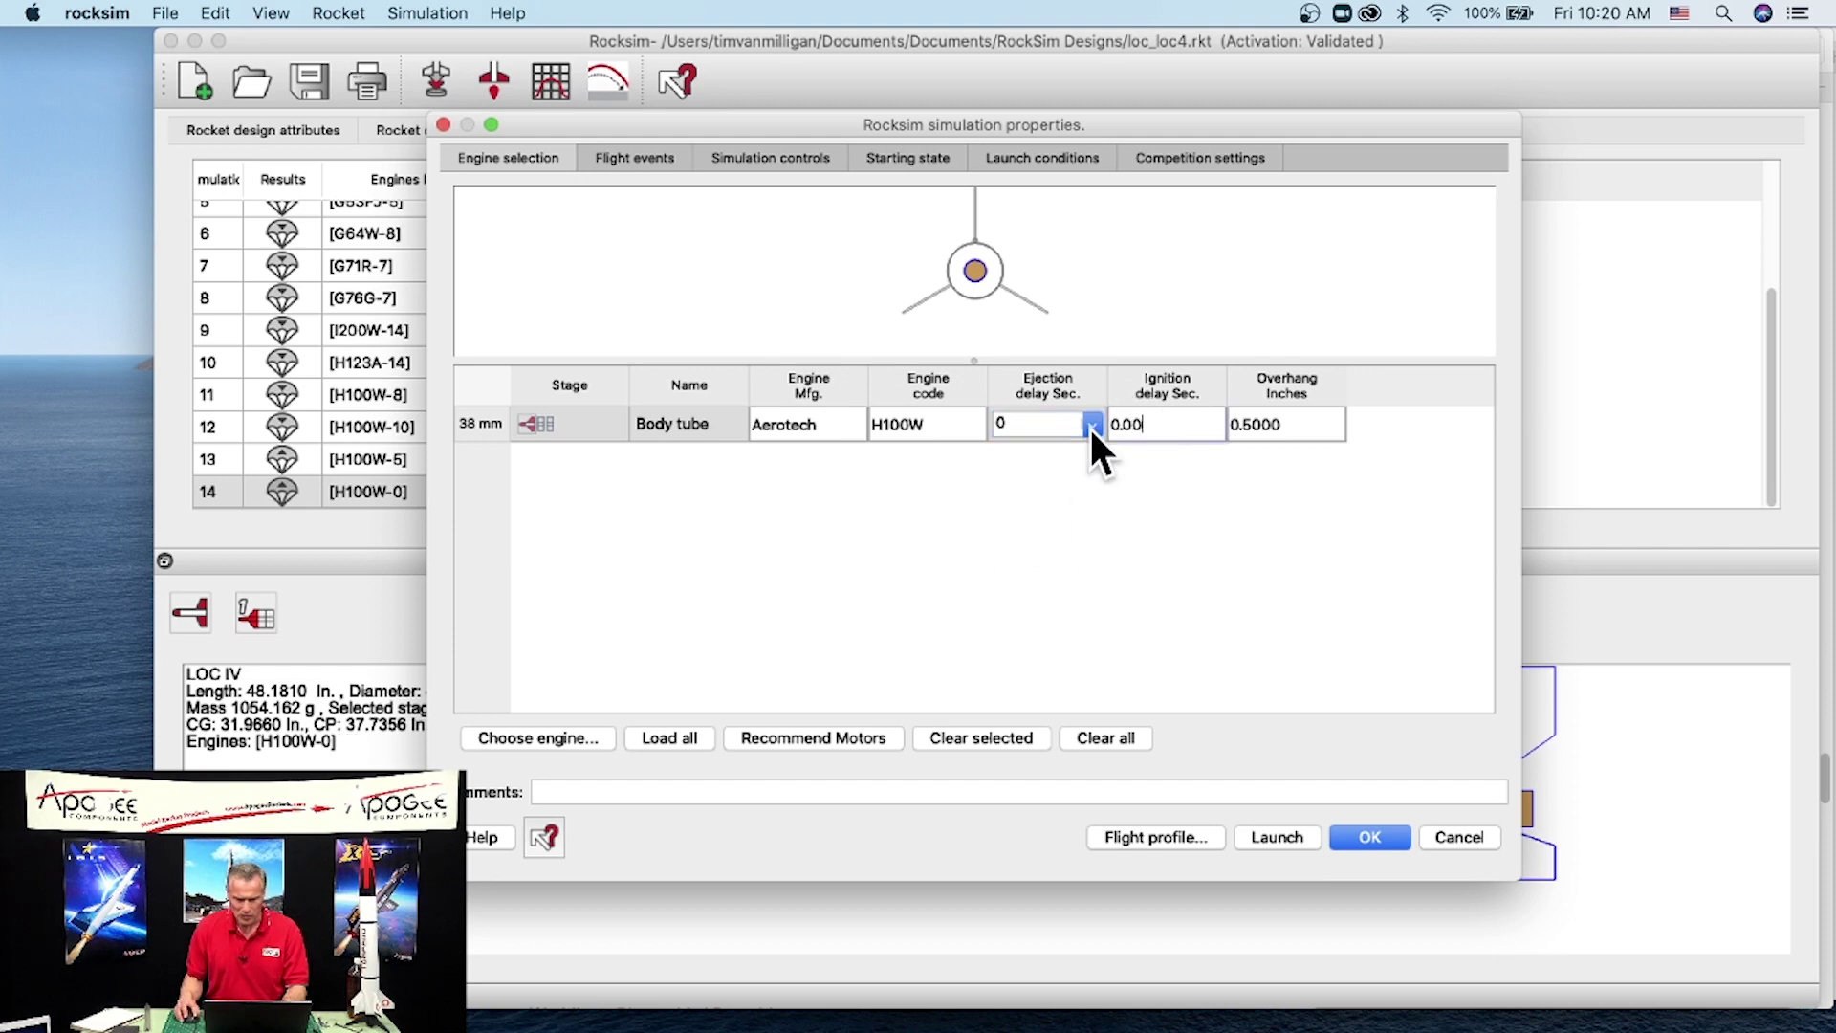
# Step: Try again to apply the 8.95-second custom delay to the H100W
pyautogui.click(1063, 424)
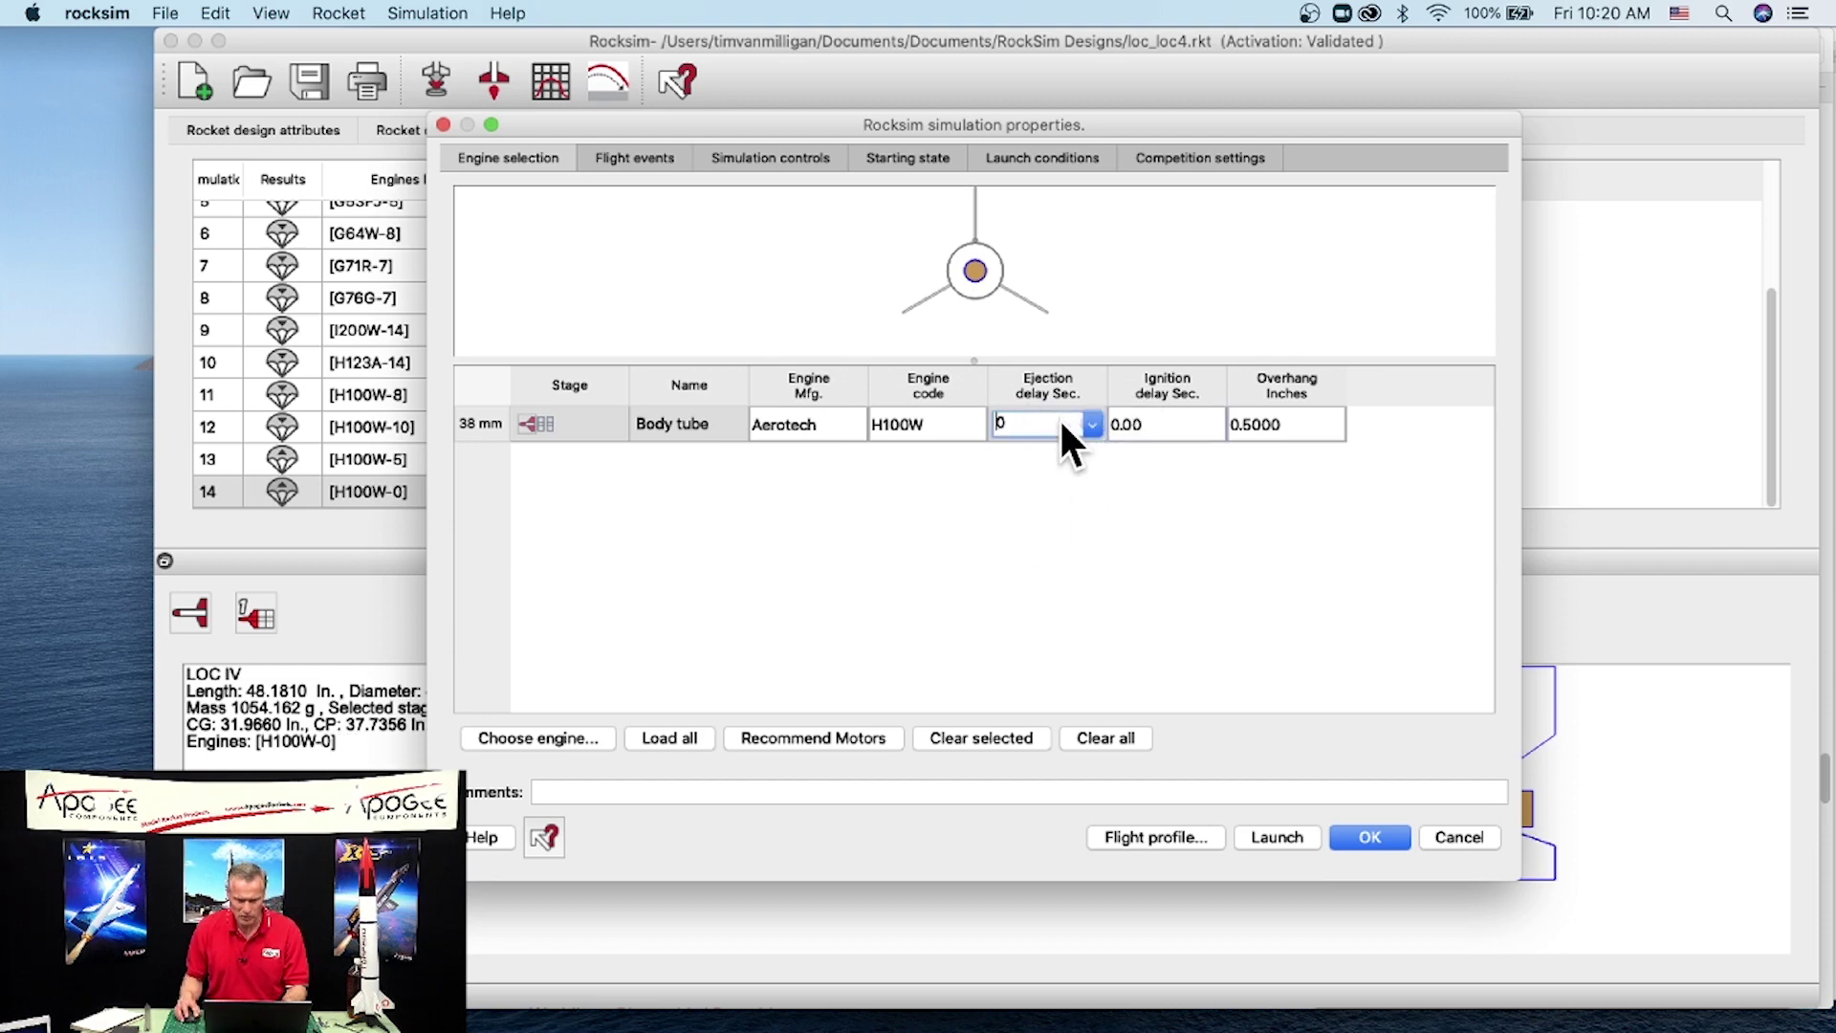
pyautogui.click(1092, 425)
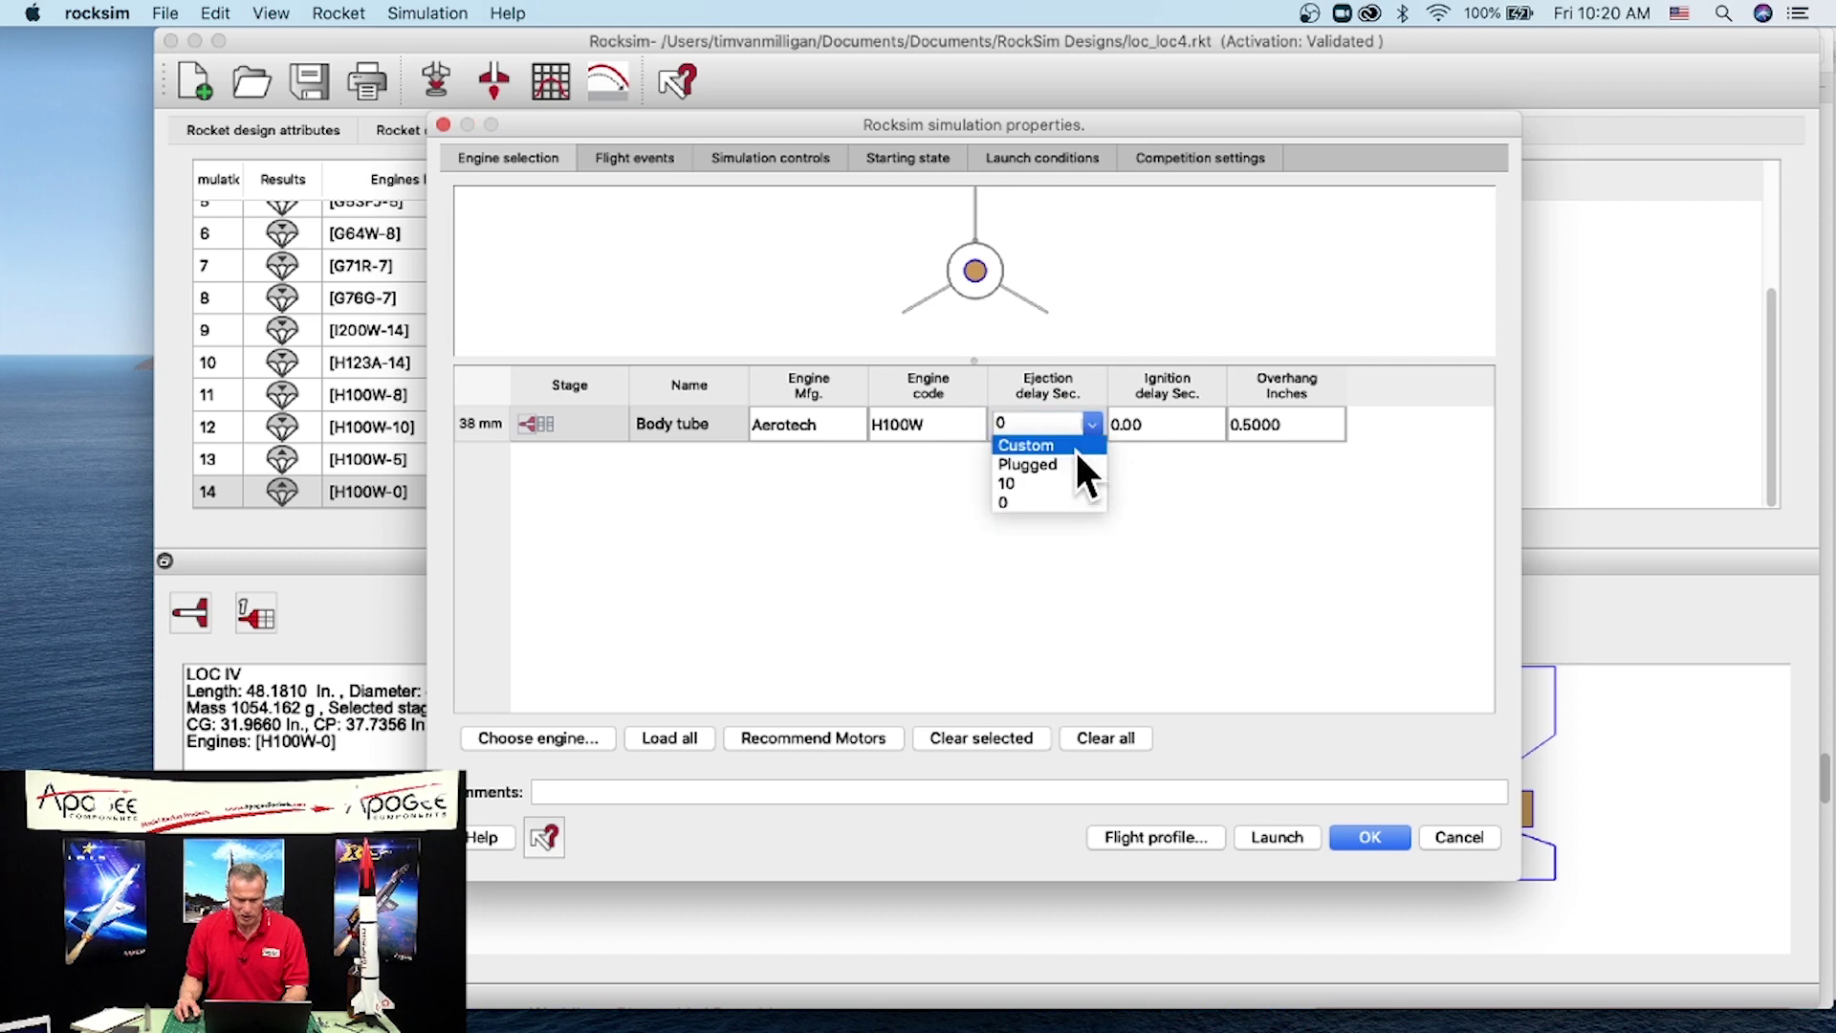
pyautogui.click(1073, 448)
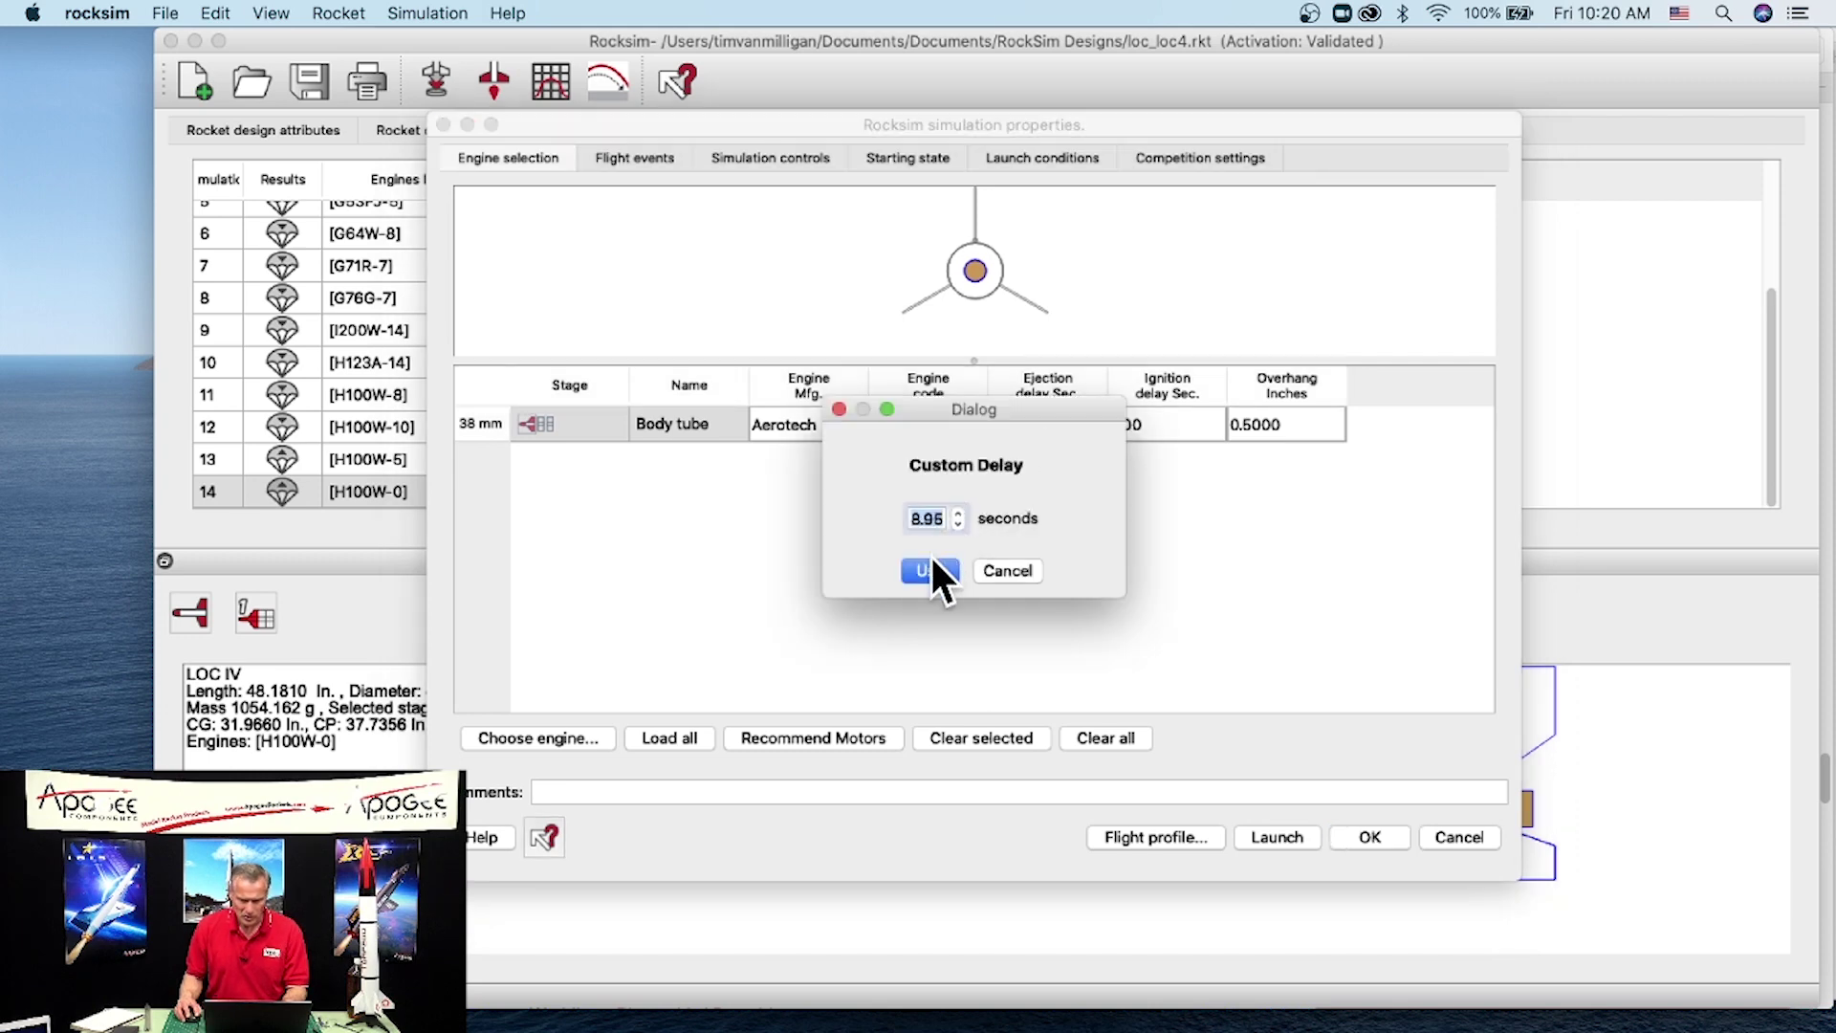
pyautogui.click(933, 566)
pyautogui.click(1093, 424)
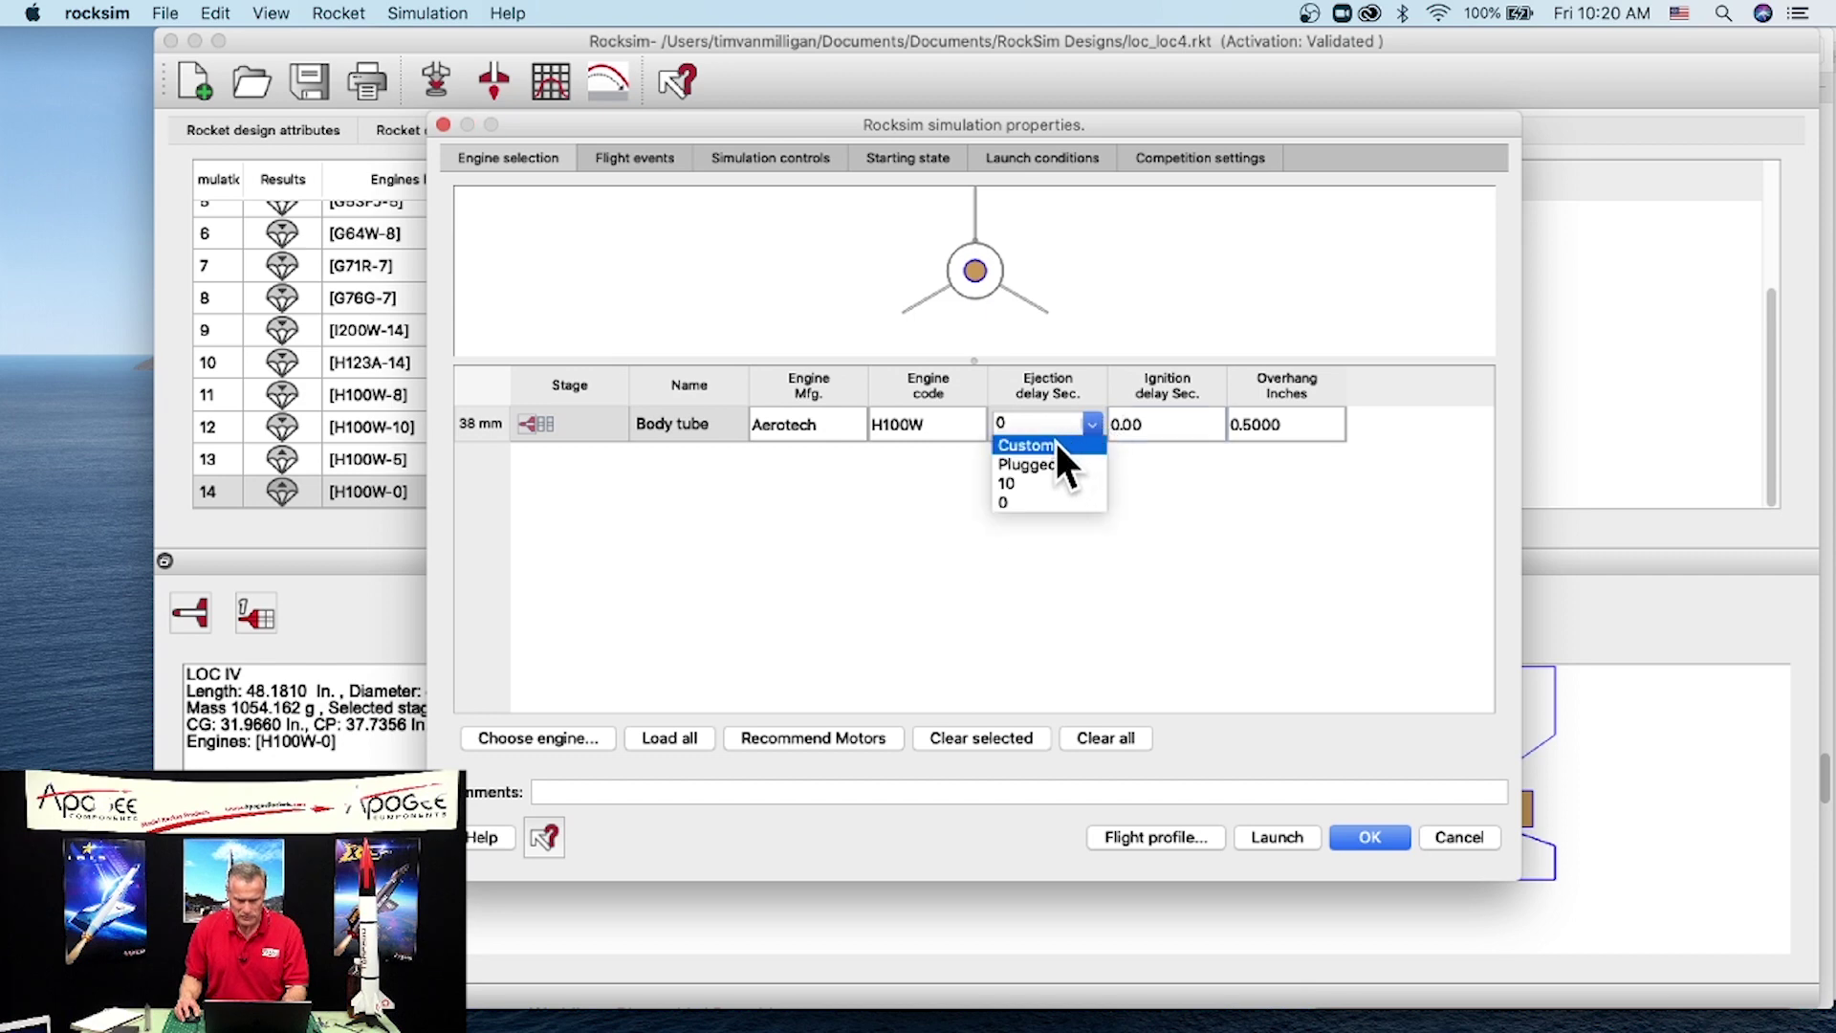
pyautogui.click(1054, 445)
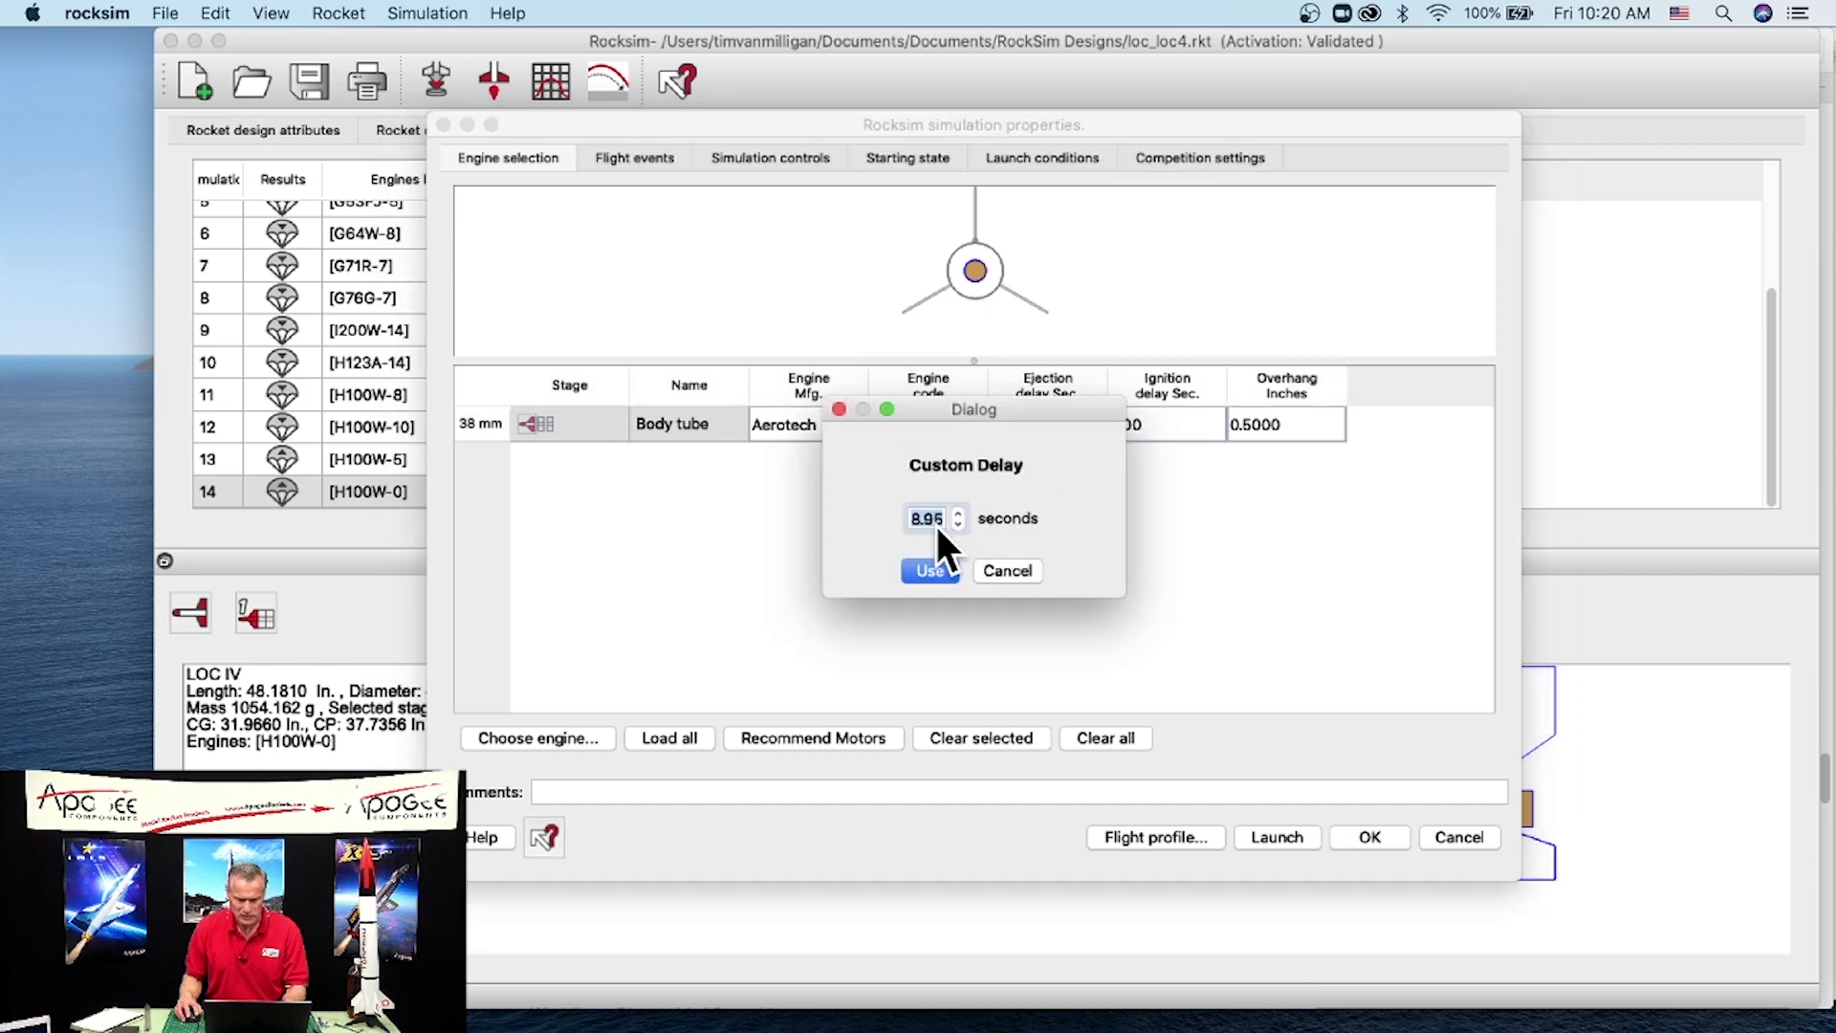
pyautogui.click(959, 513)
pyautogui.click(937, 567)
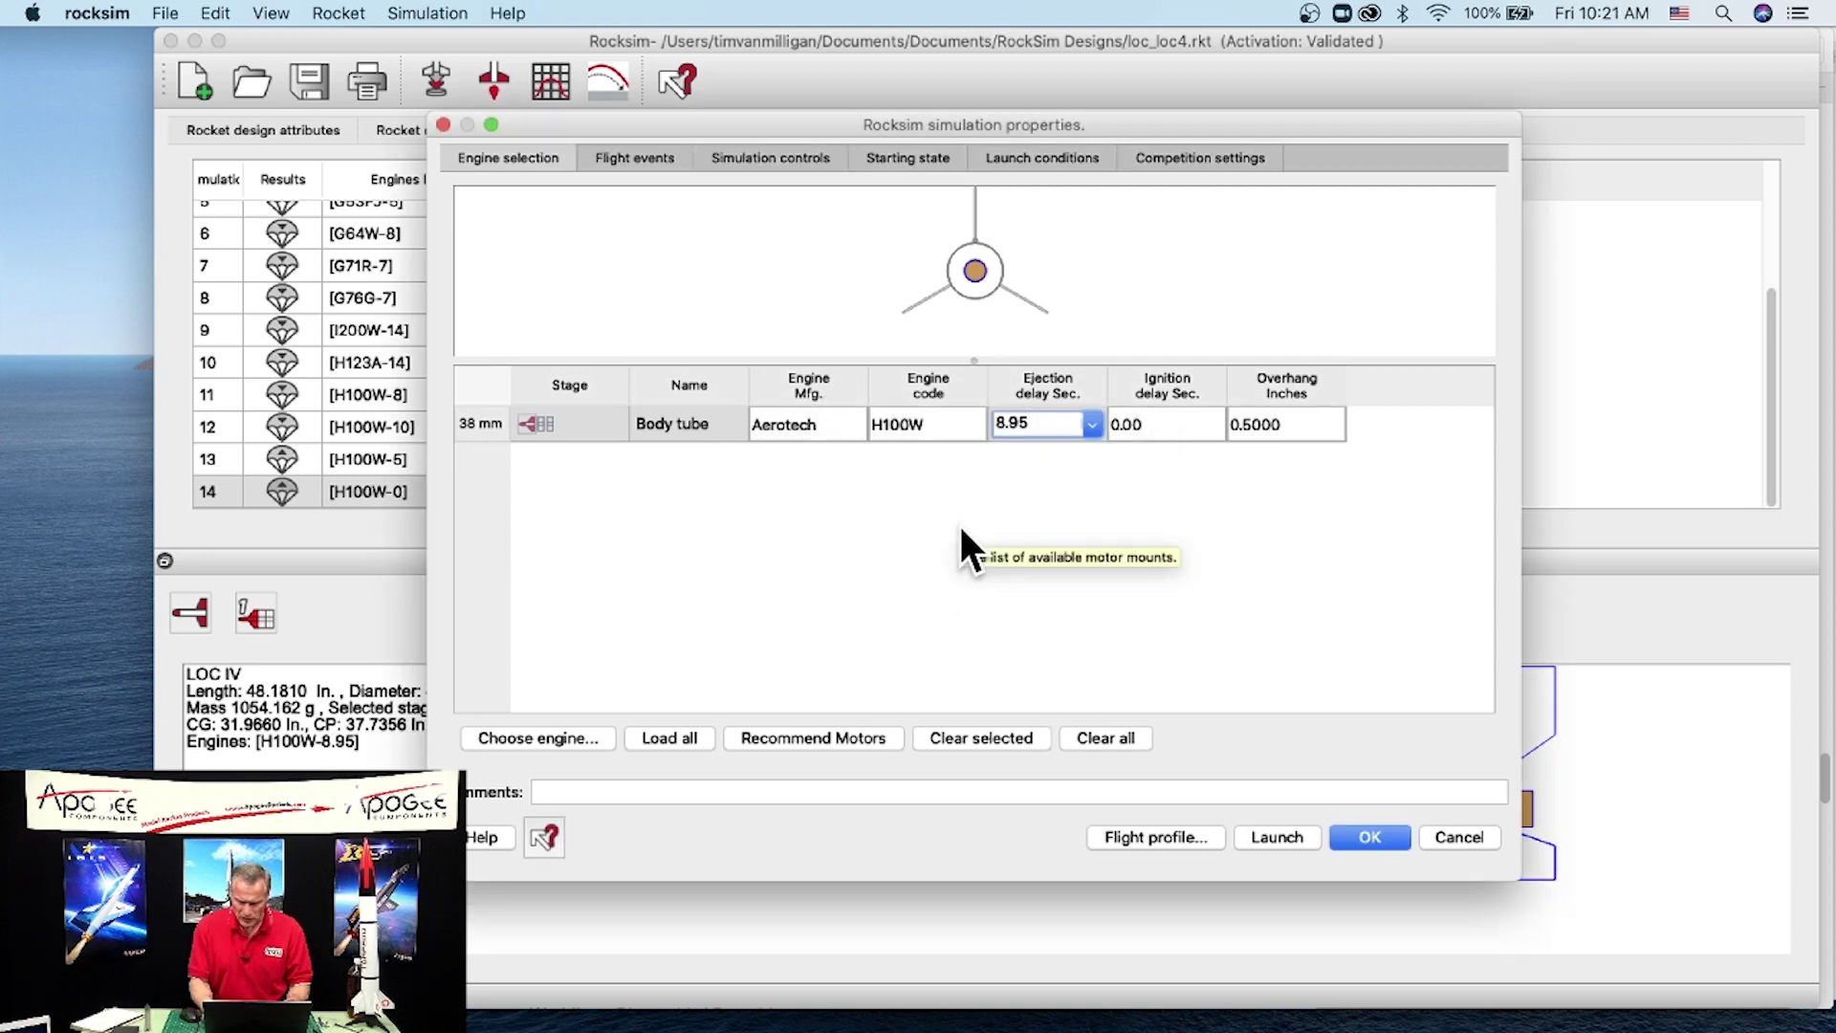
# Step: Try to replace the H100W's ejection delay with 8.95 directly in the engine table and commit it
pyautogui.press('BackSpace')
pyautogui.press('BackSpace')
pyautogui.press('BackSpace')
pyautogui.press('BackSpace')
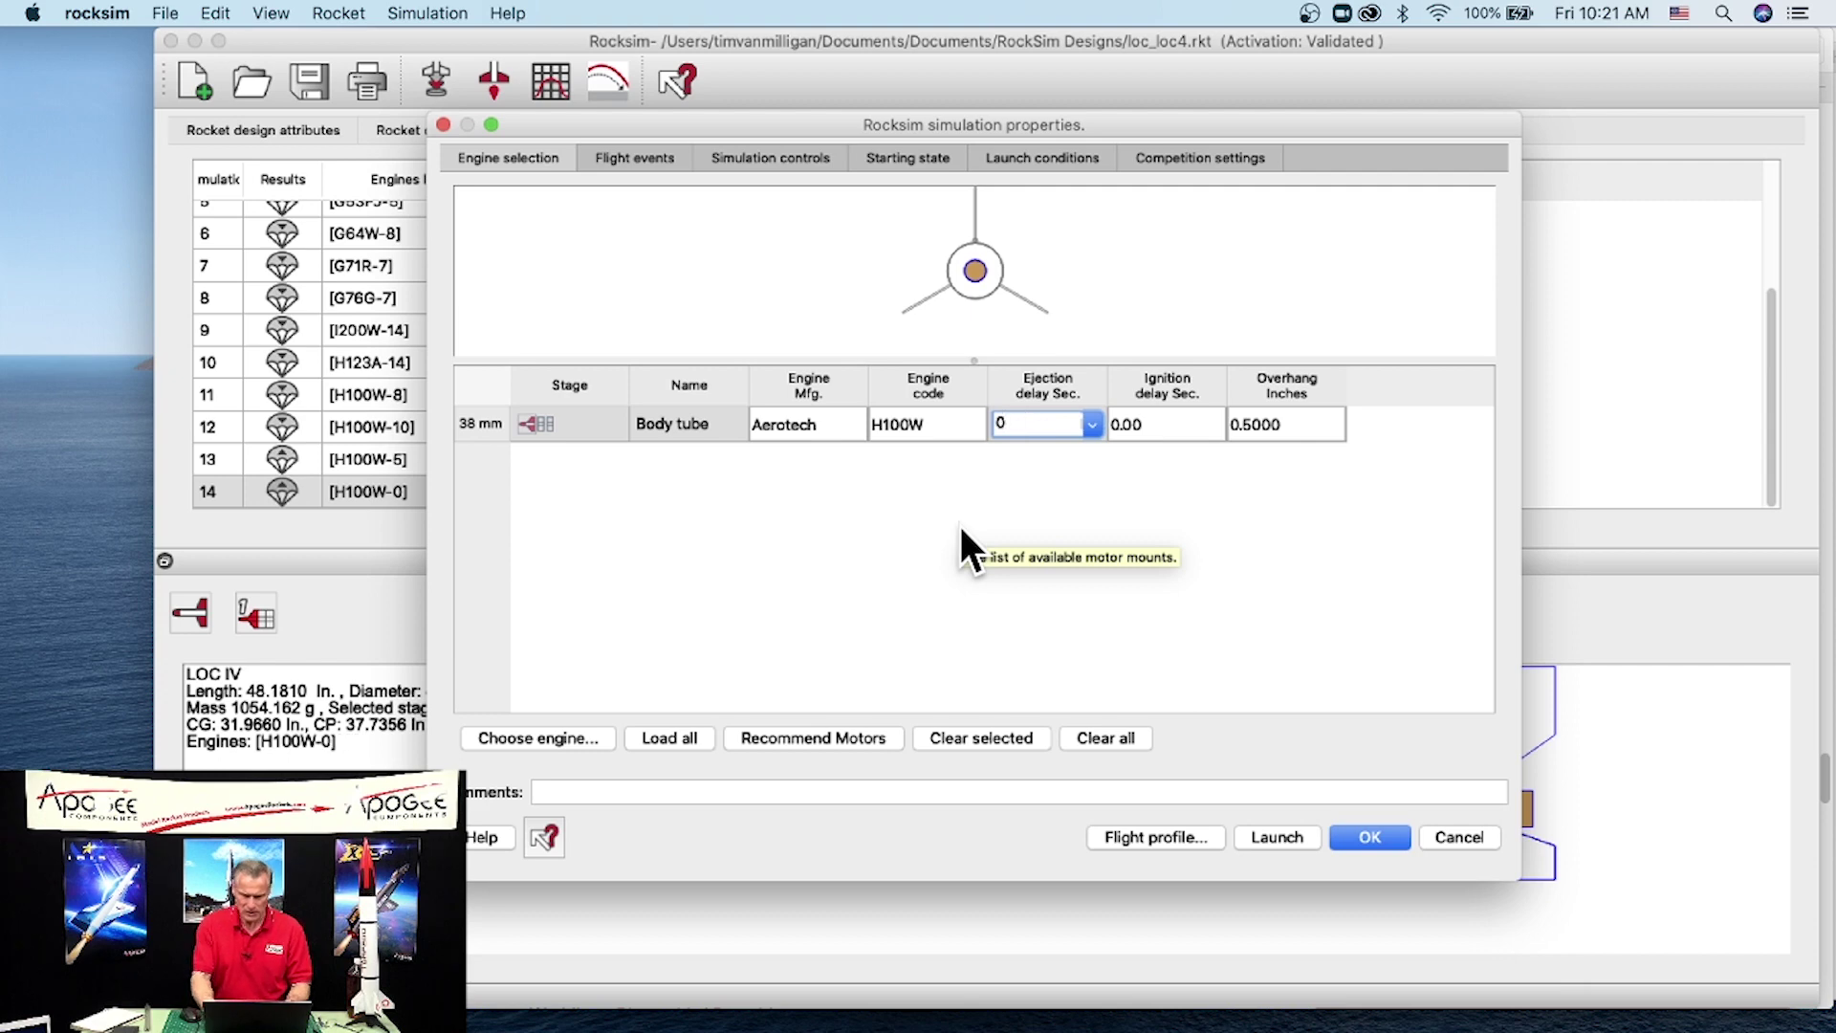
pyautogui.write('8.95')
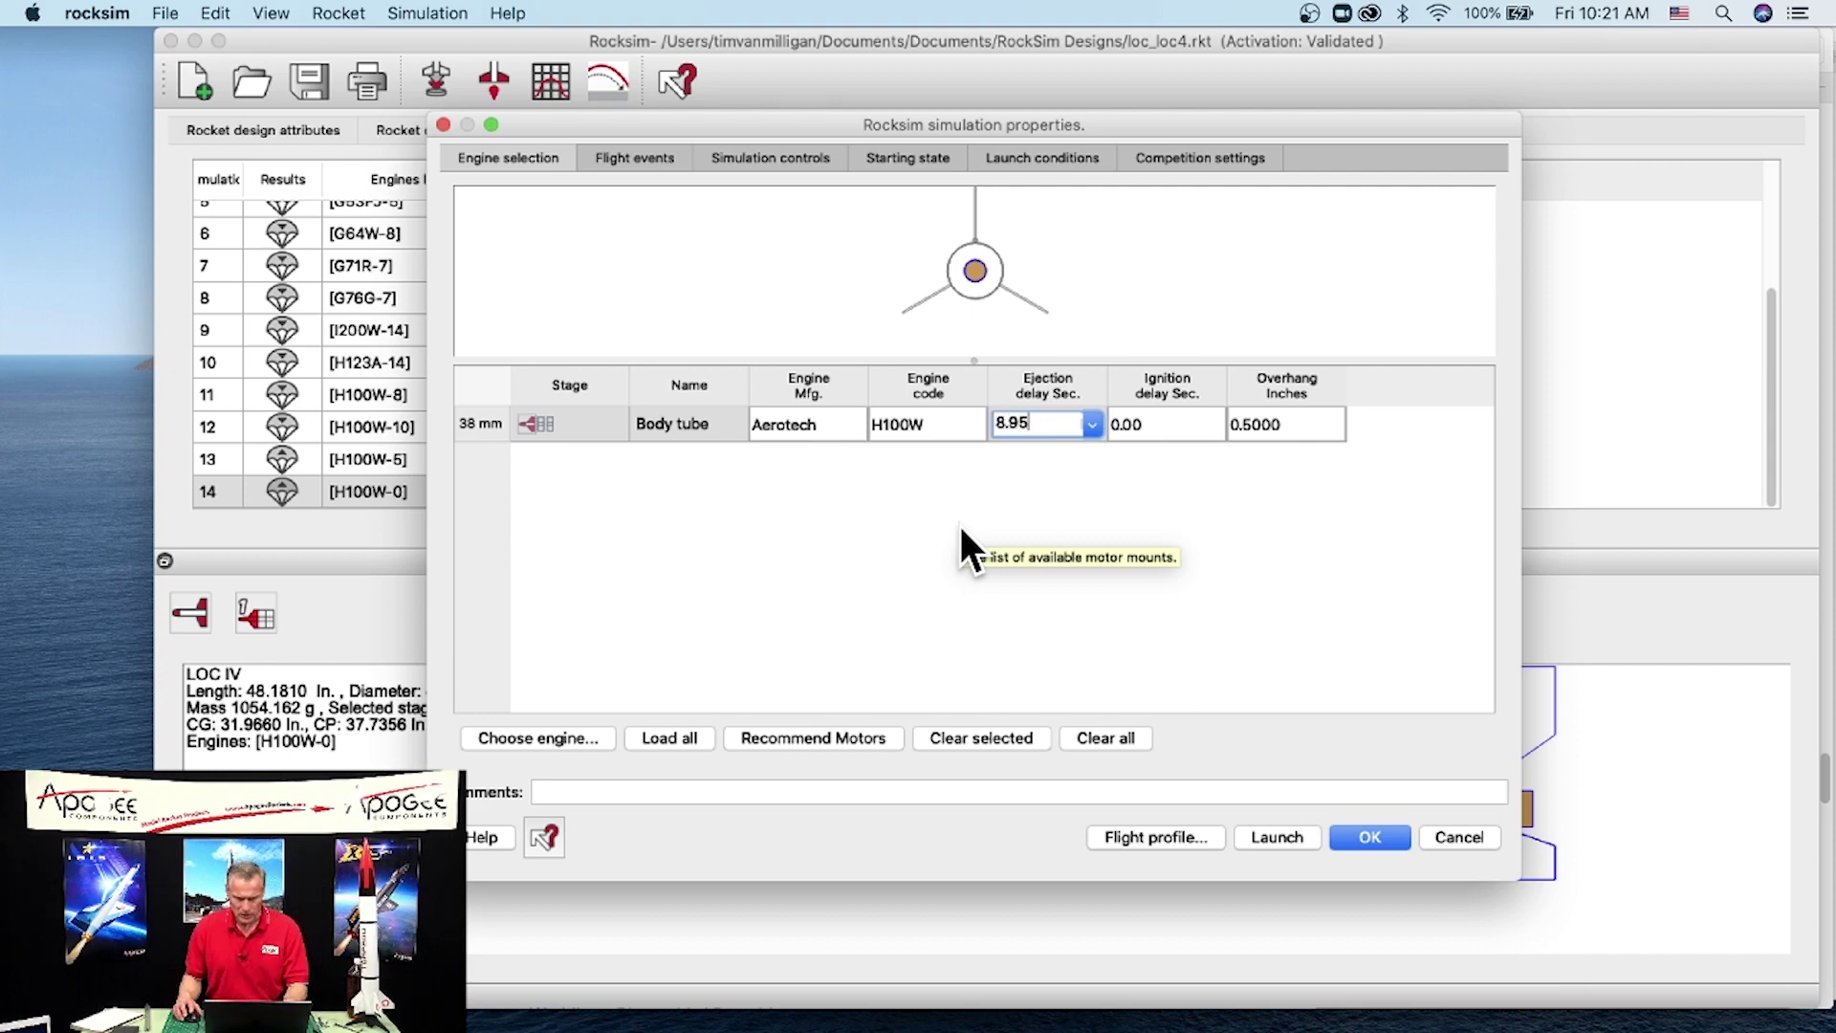
pyautogui.click(958, 522)
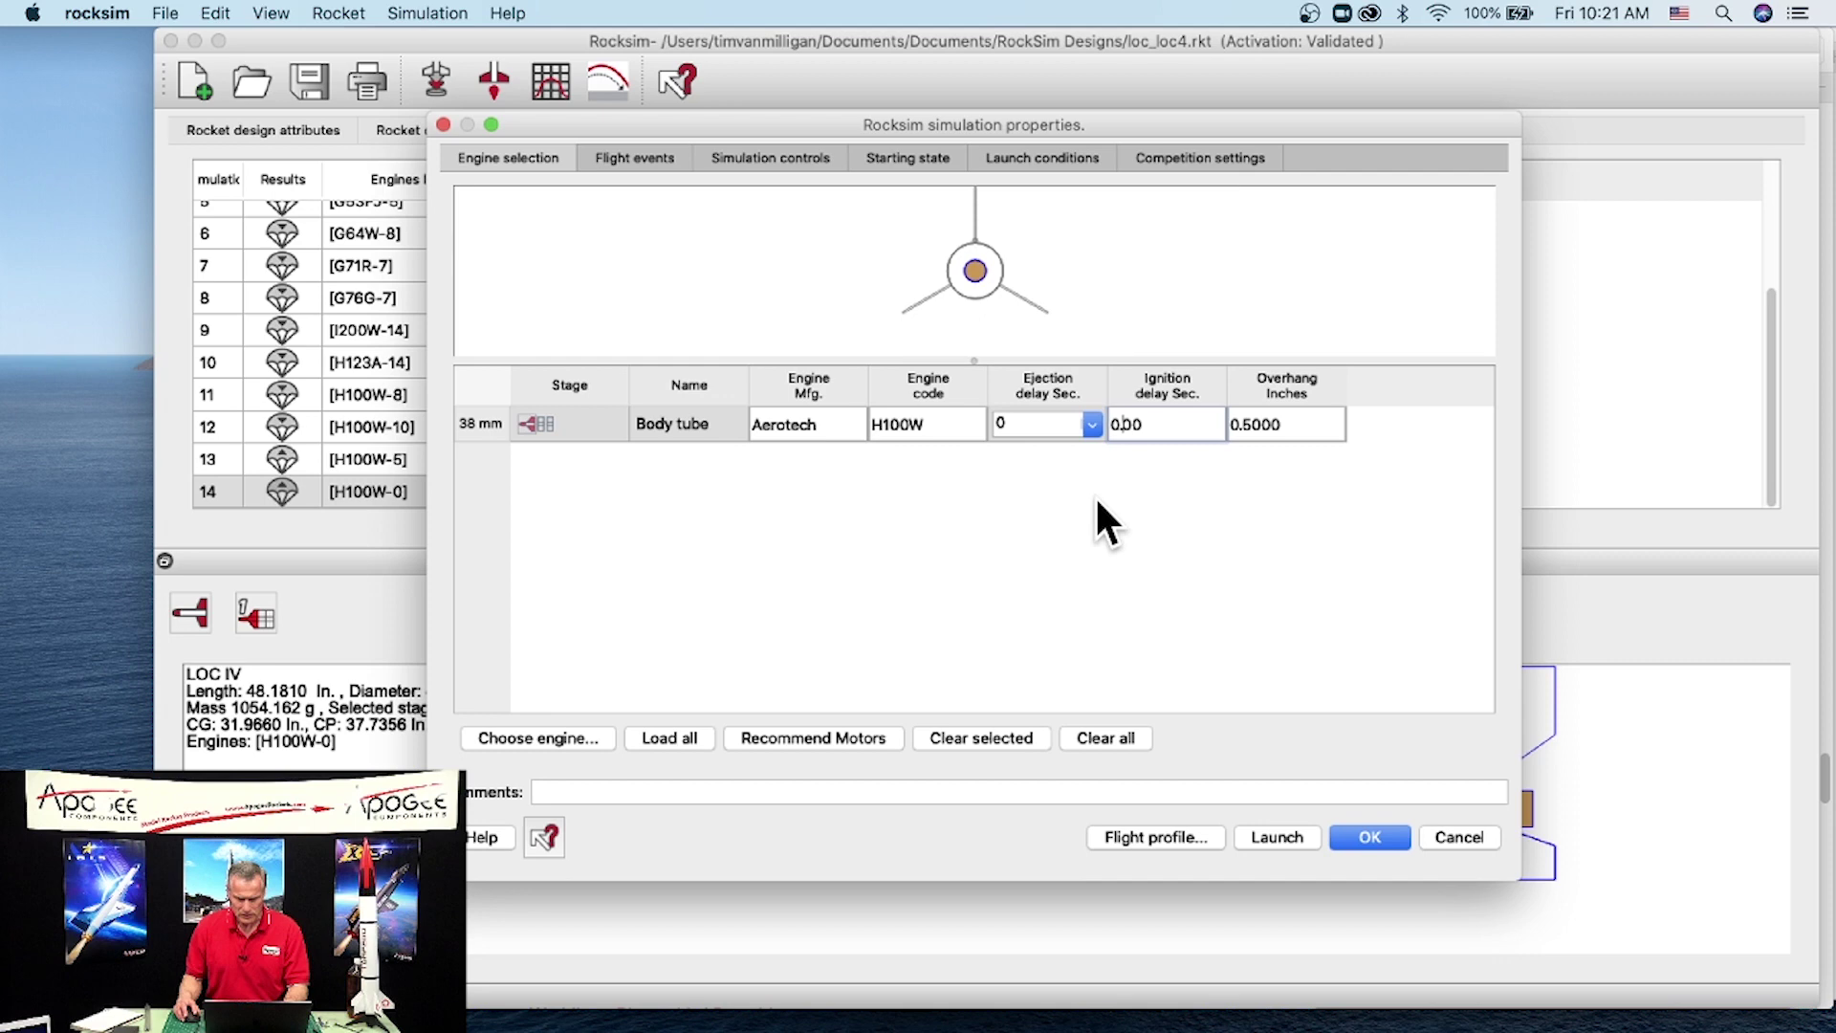
# Step: Try reusing the stored 8.95-second custom delay and committing it by moving to the engine code
pyautogui.click(1091, 423)
pyautogui.click(1052, 445)
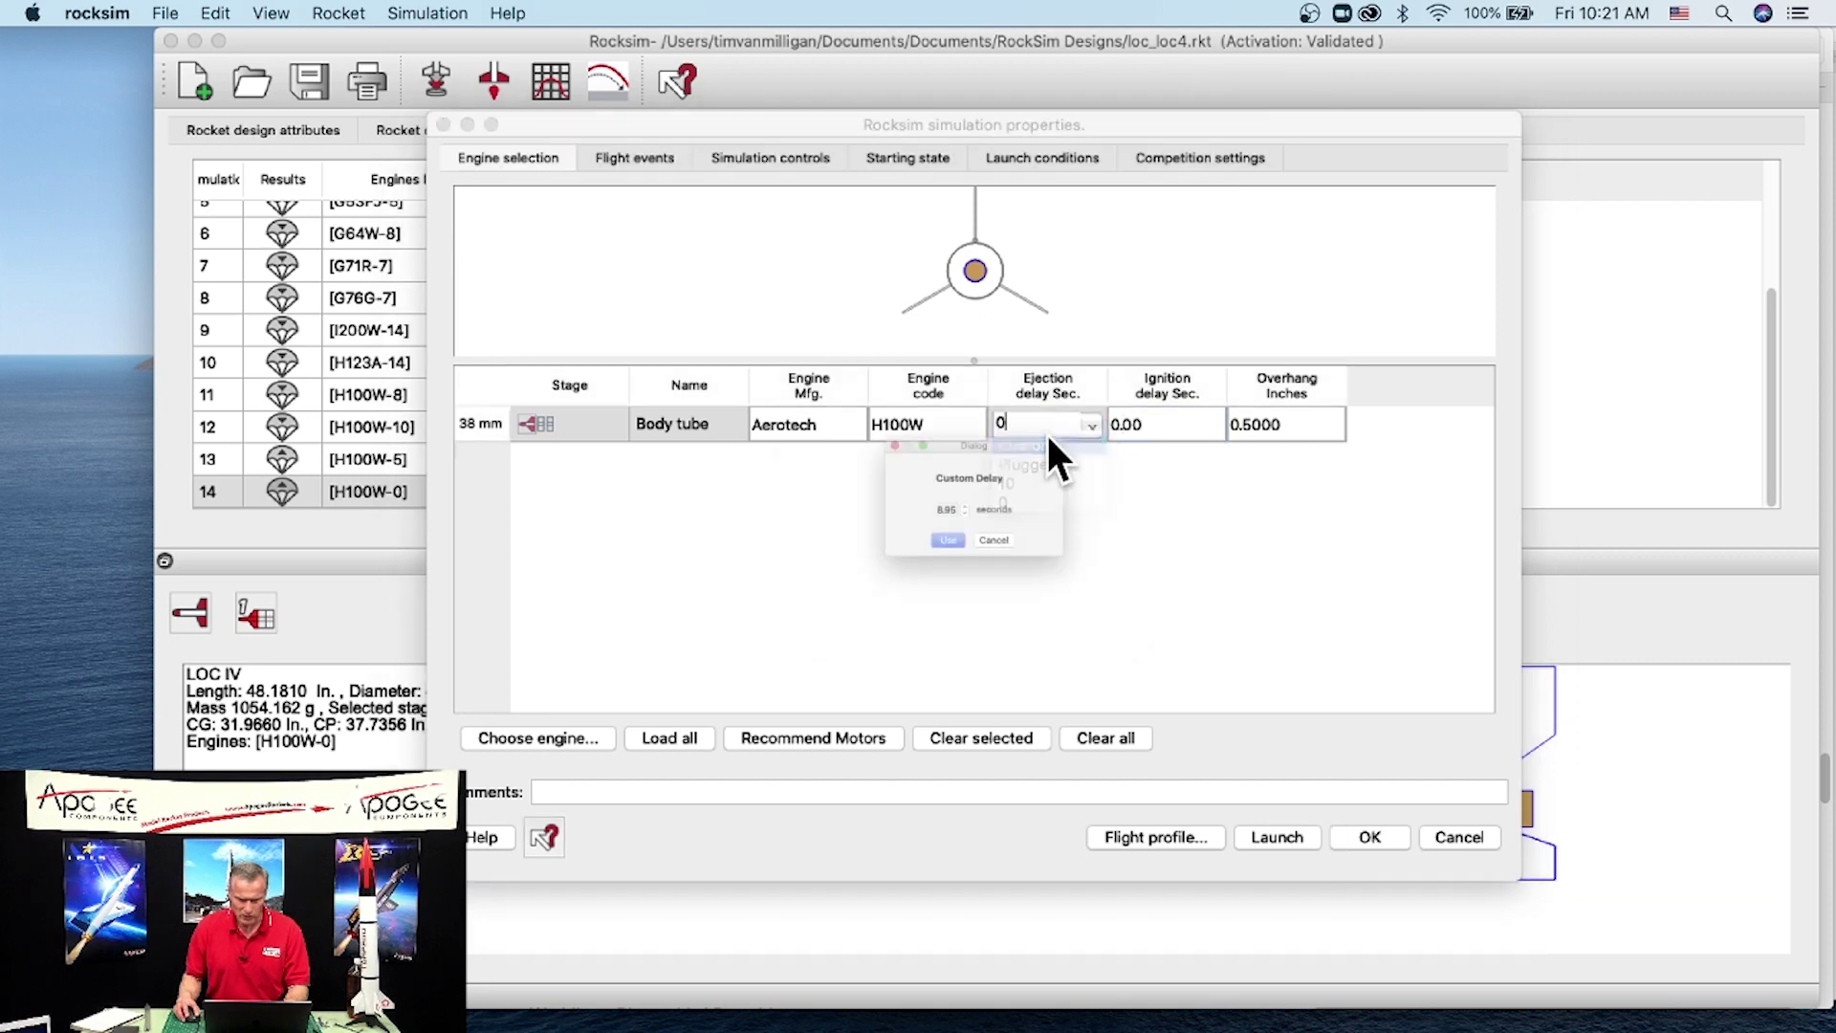
pyautogui.click(933, 570)
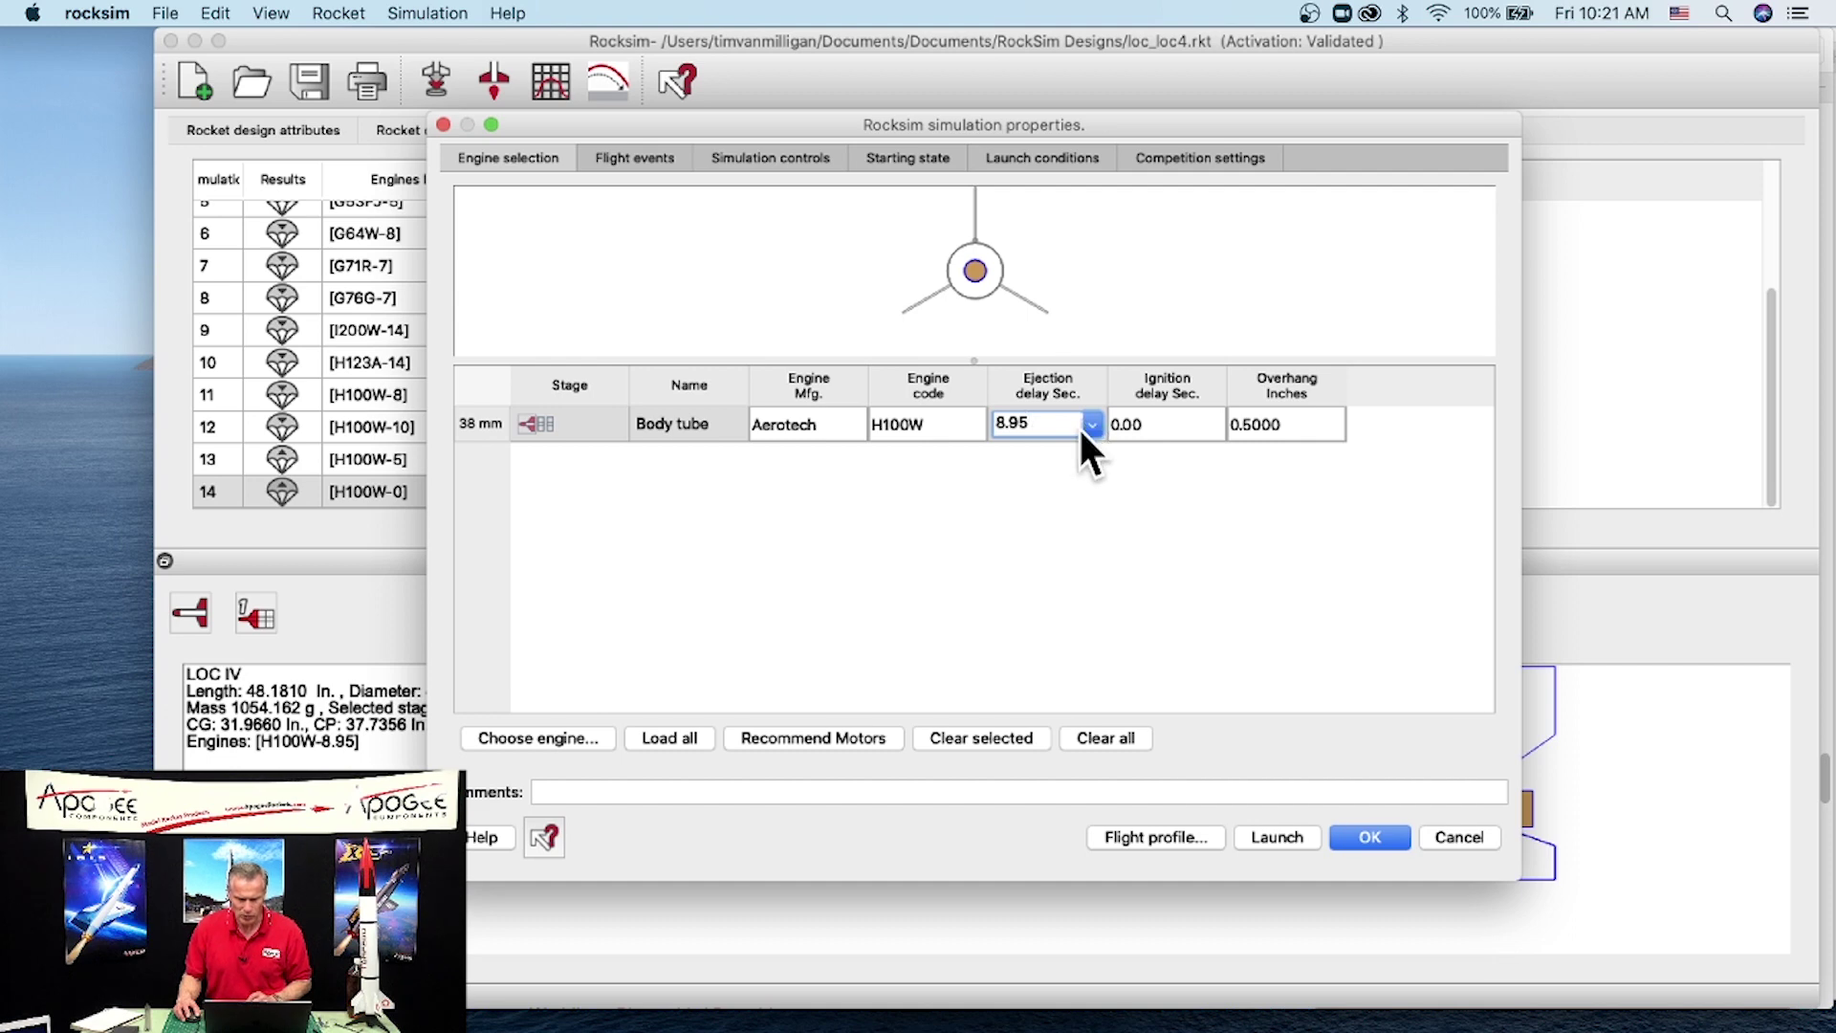
pyautogui.click(976, 415)
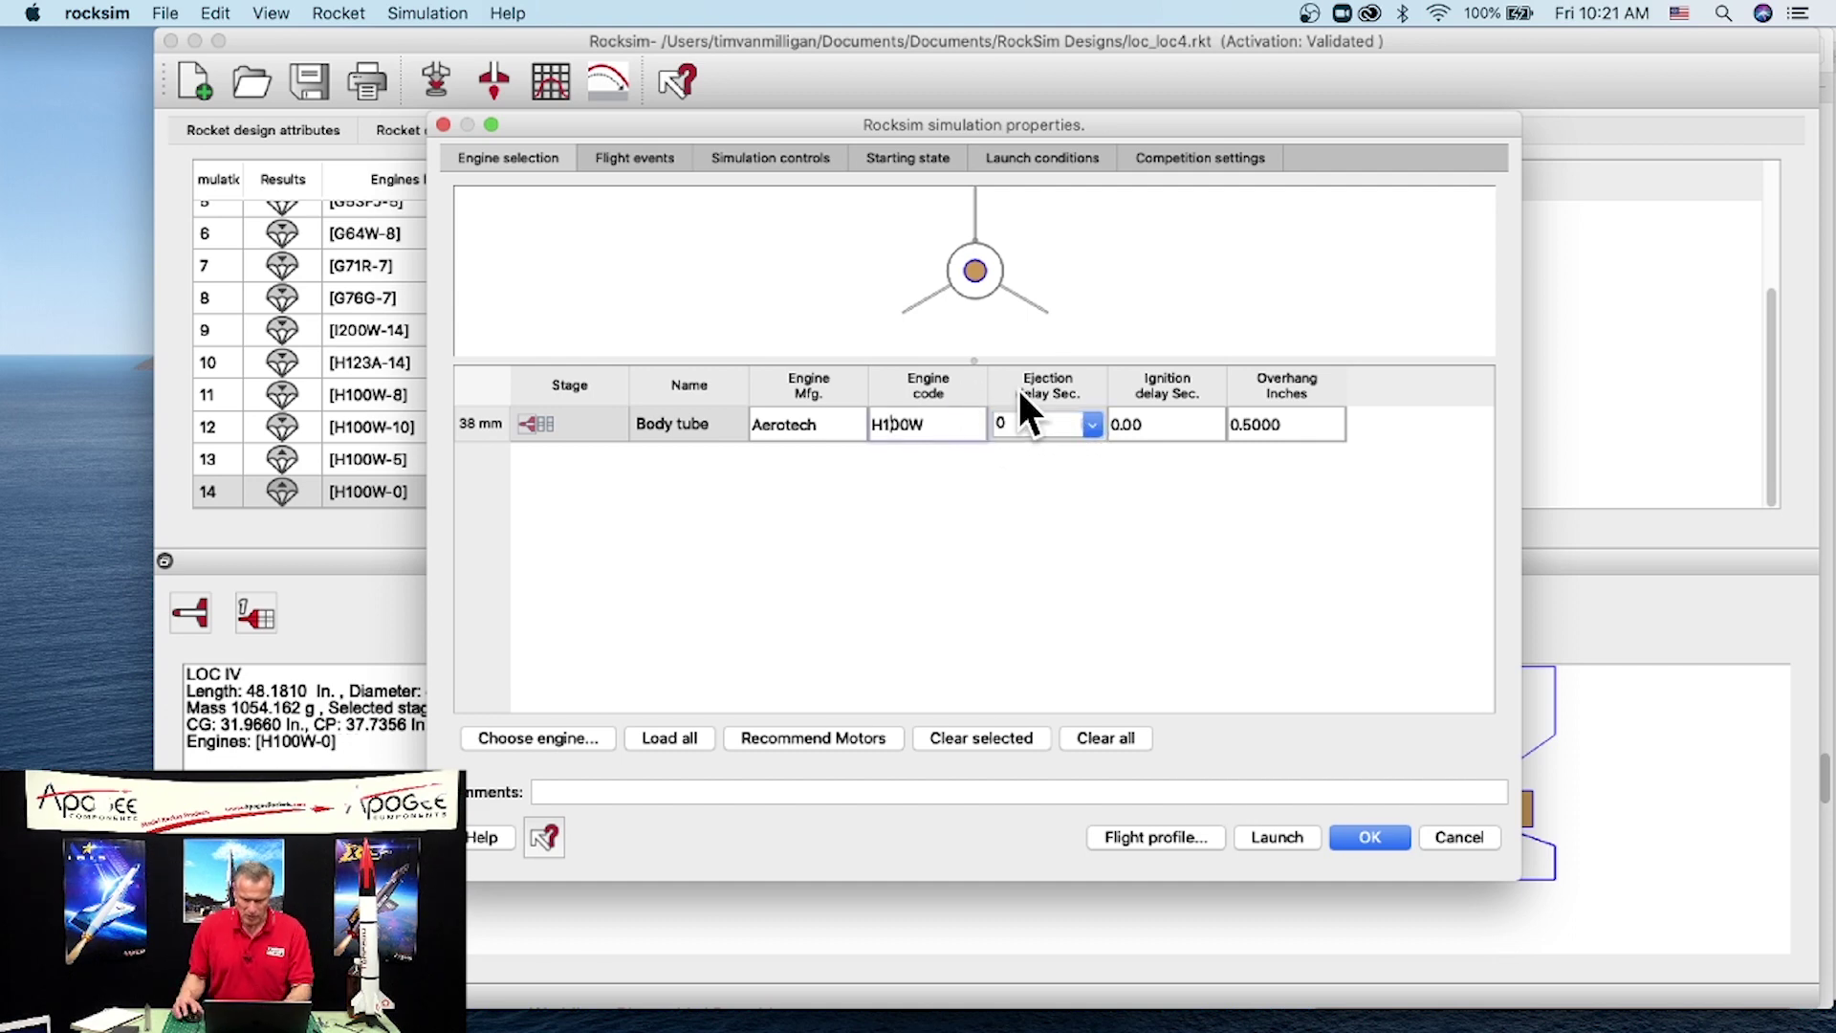
# Step: Give the H100W a whole-number custom ejection delay of 9.00 seconds and commit the value
pyautogui.click(1090, 425)
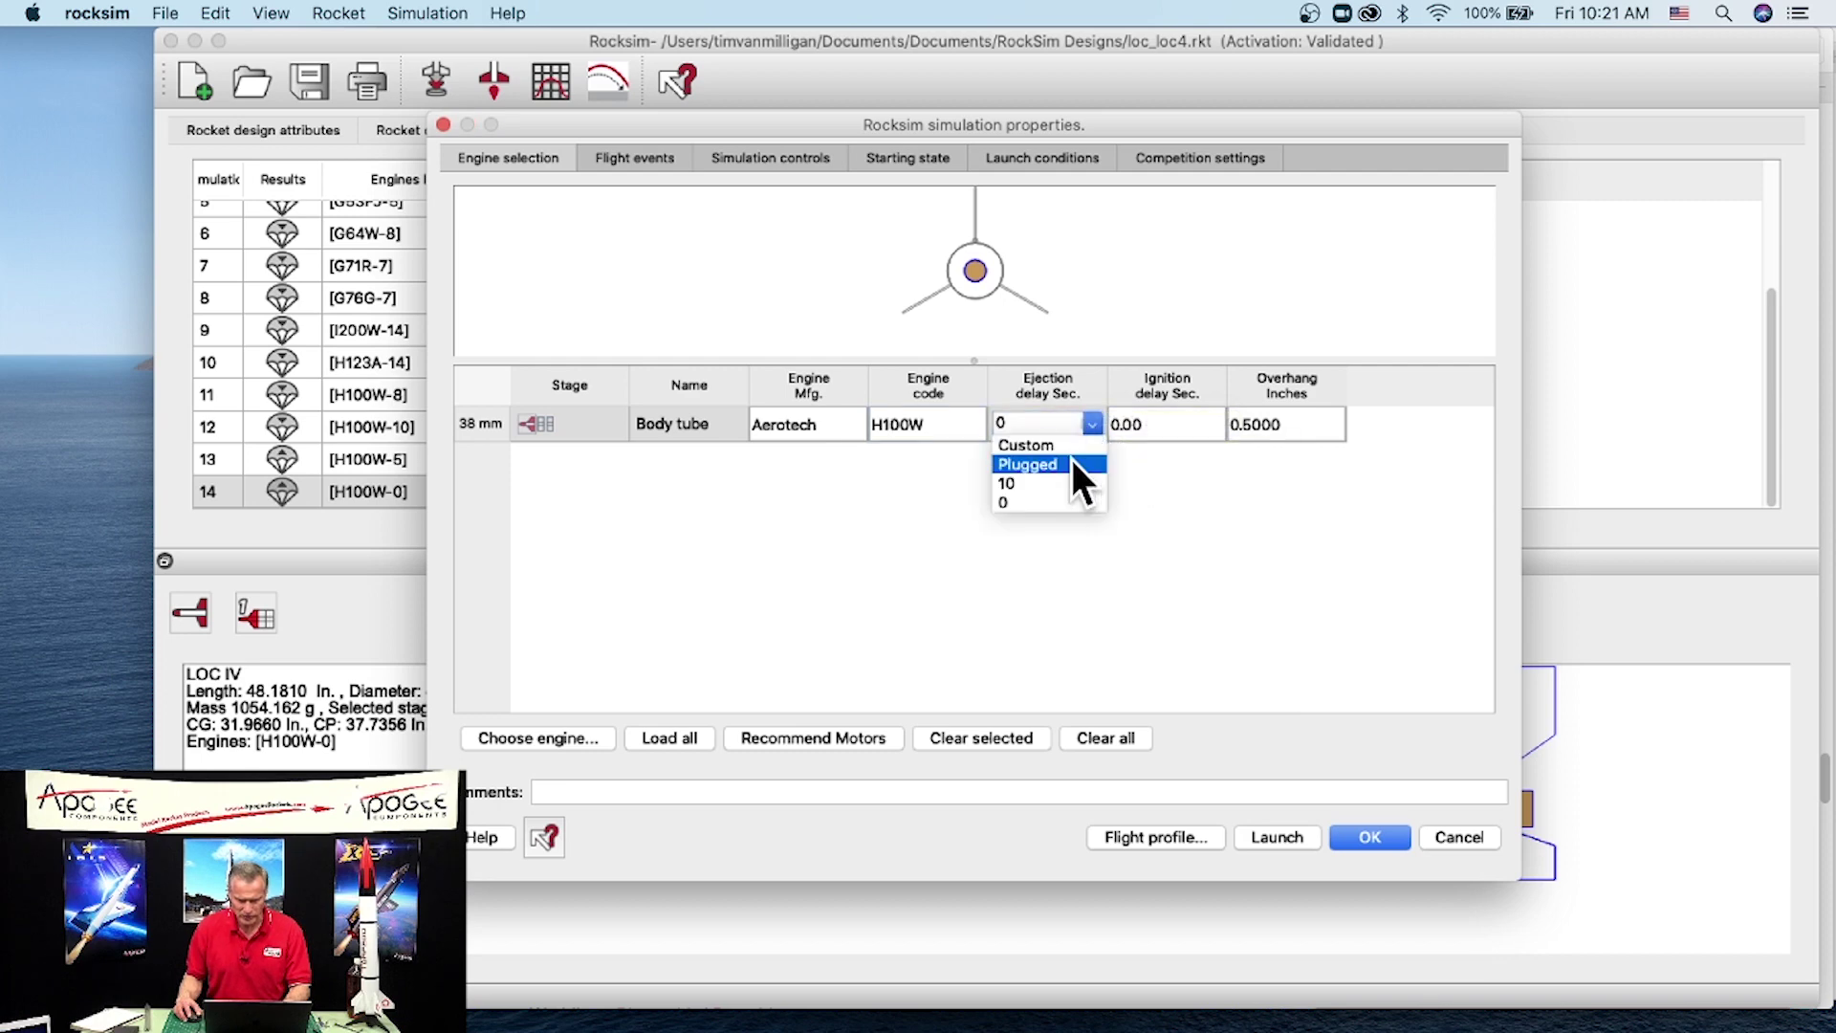
pyautogui.click(1059, 446)
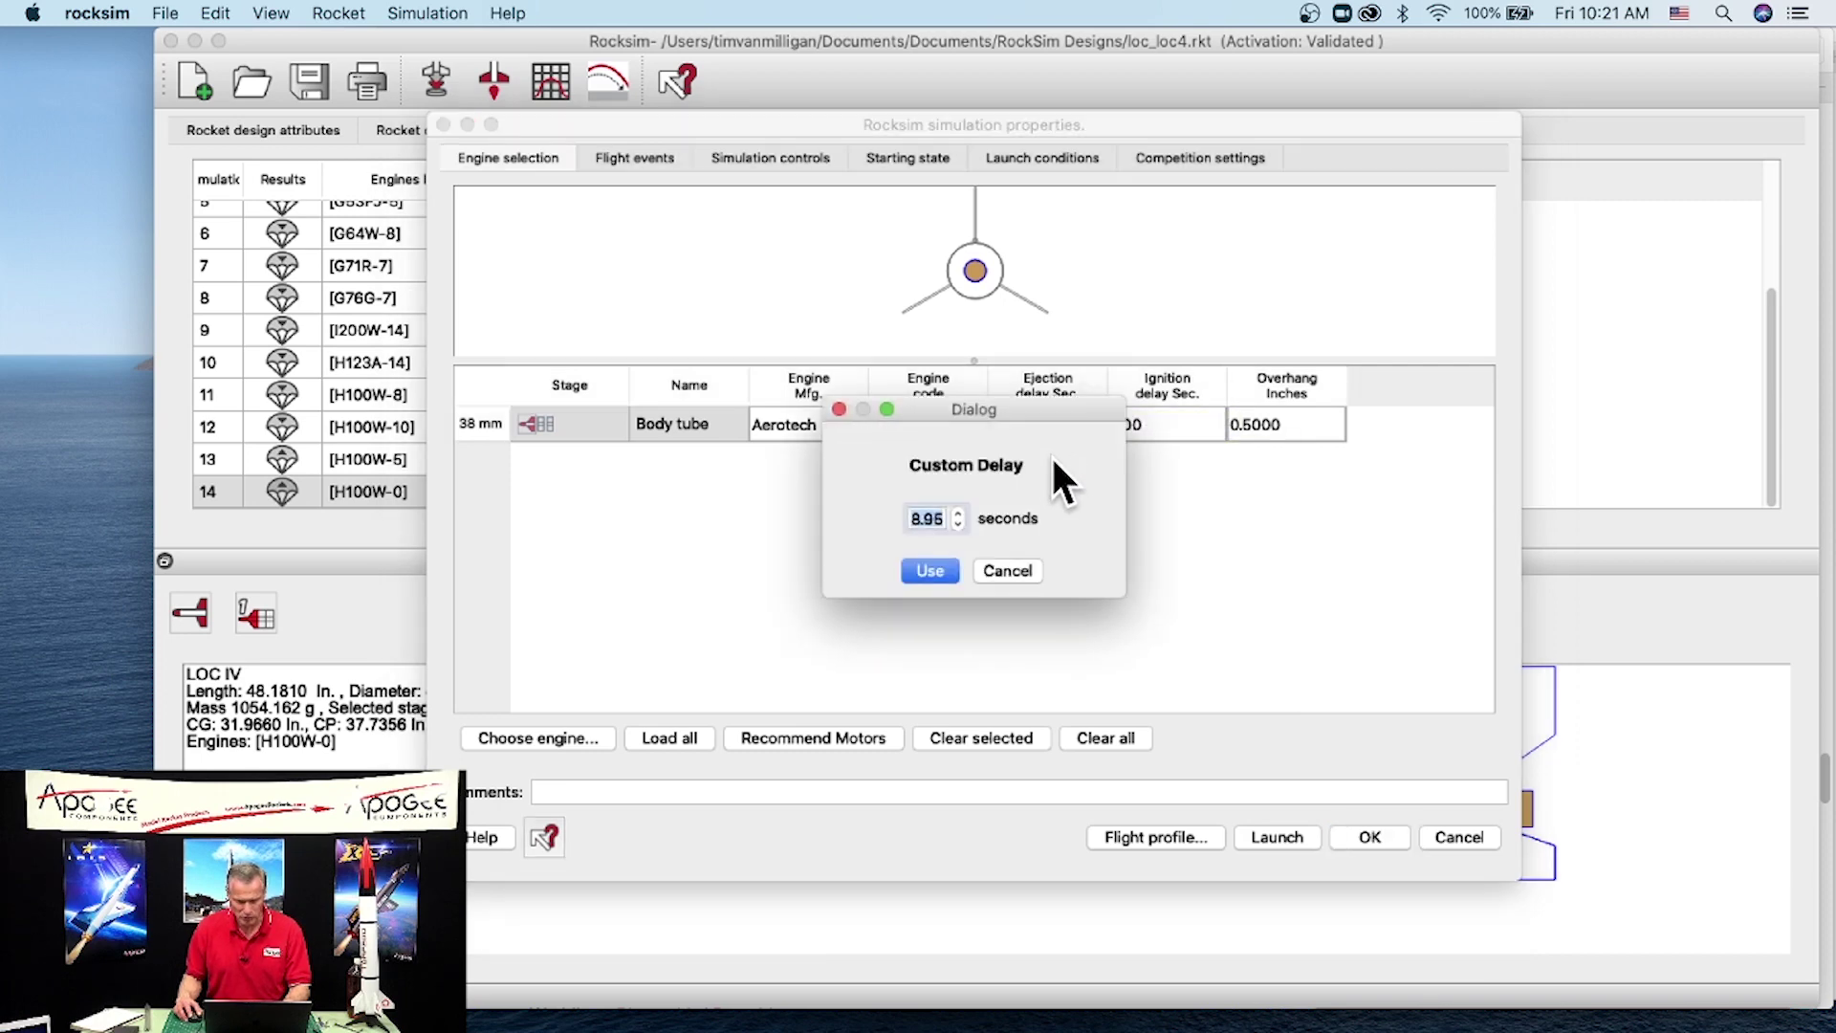
pyautogui.click(958, 513)
pyautogui.click(959, 514)
pyautogui.click(941, 520)
pyautogui.moveTo(909, 519); pyautogui.dragTo(952, 520)
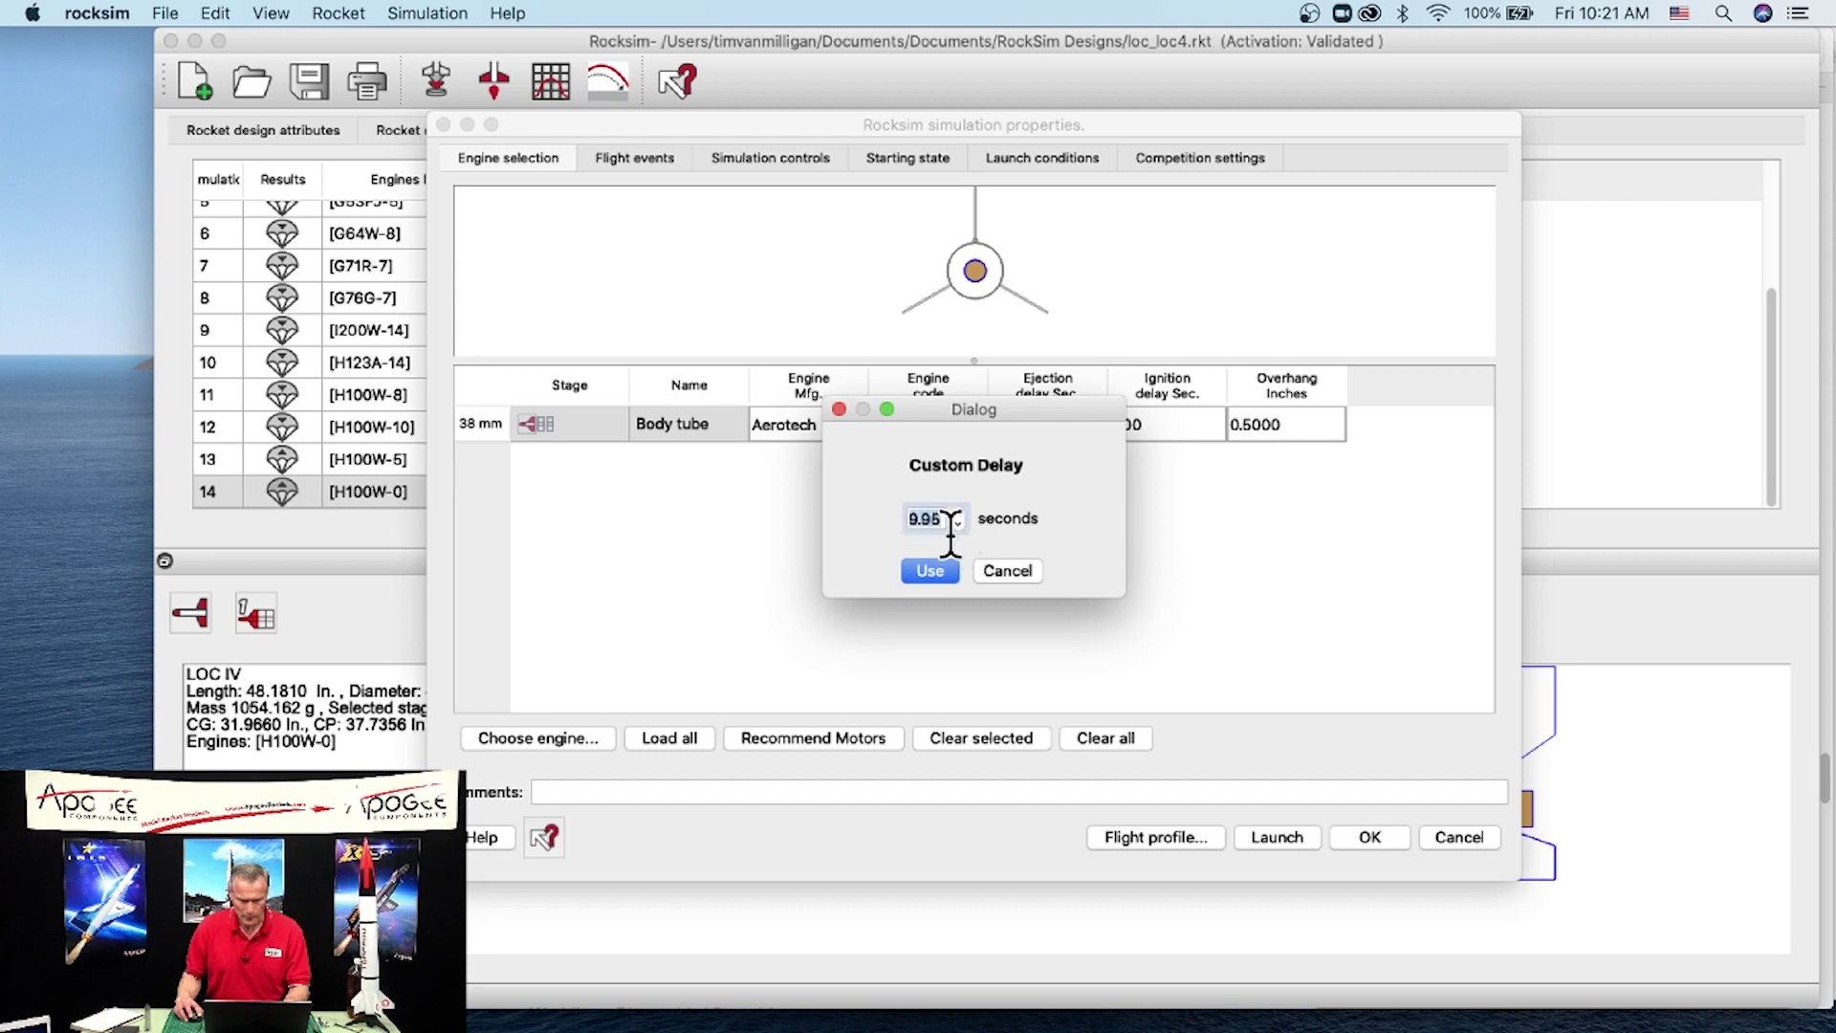
pyautogui.write('9.00')
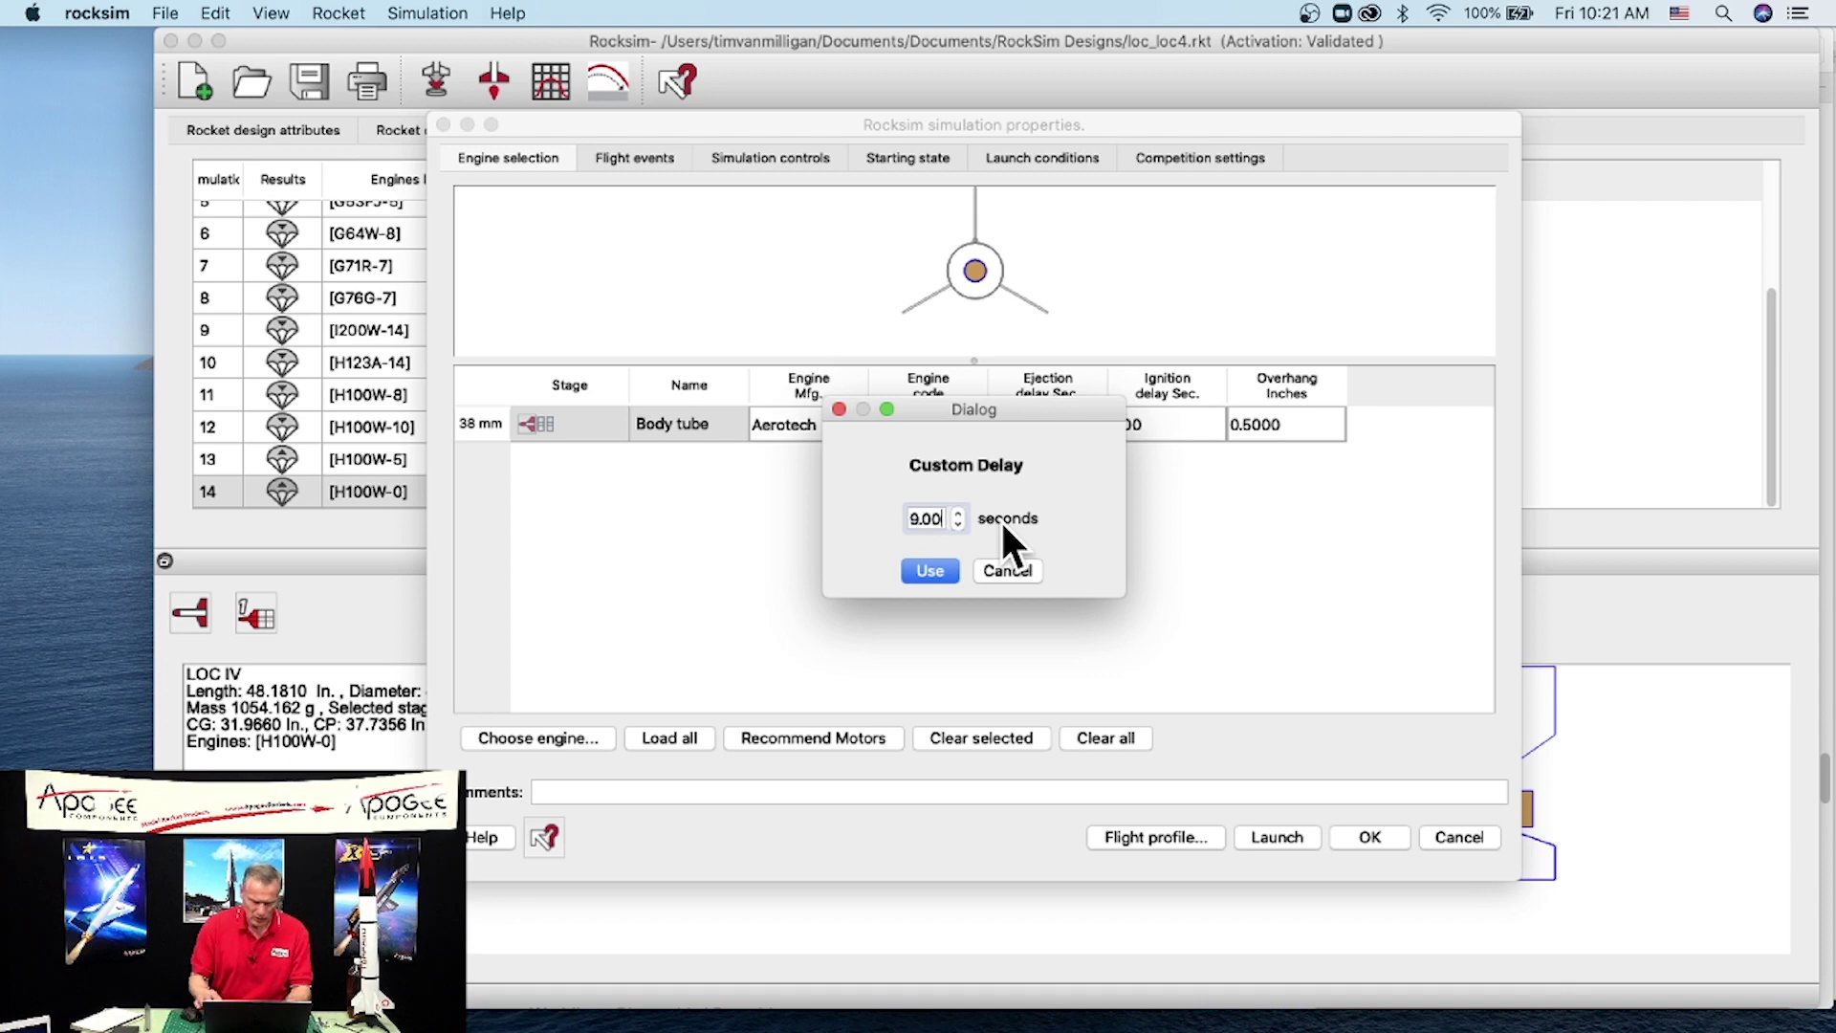
pyautogui.click(928, 571)
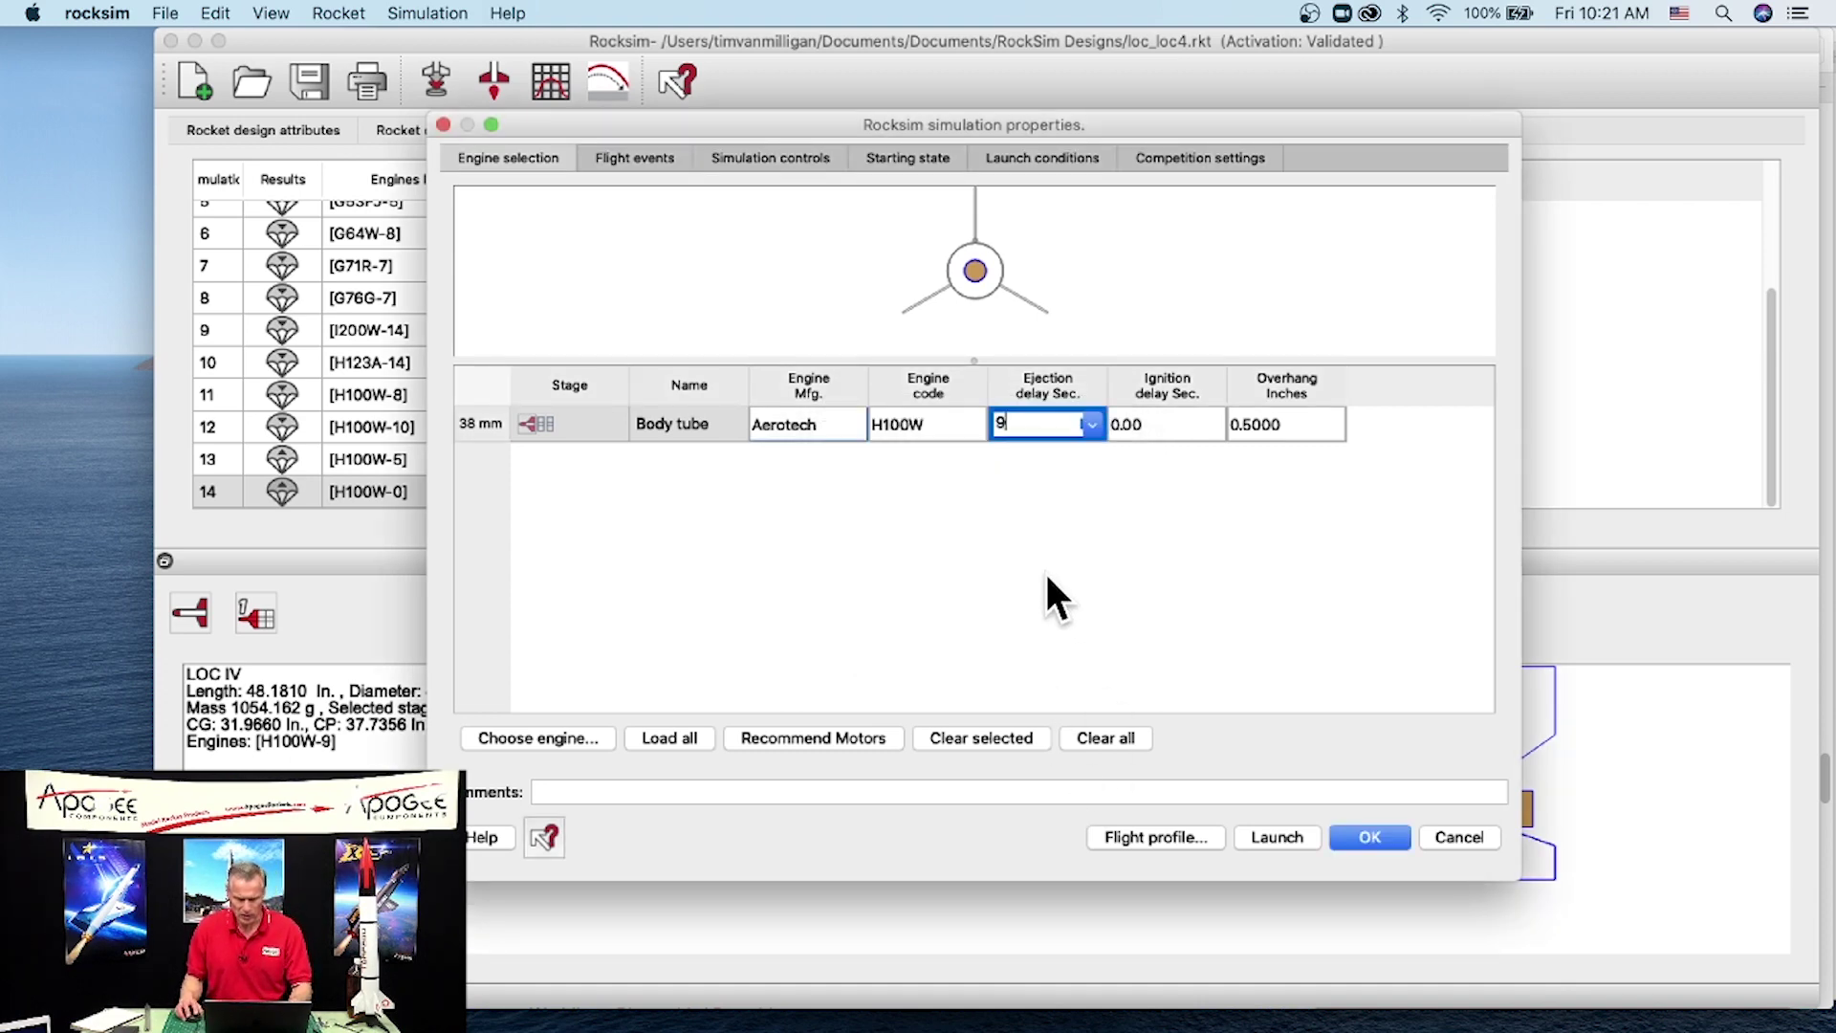
pyautogui.press('Tab')
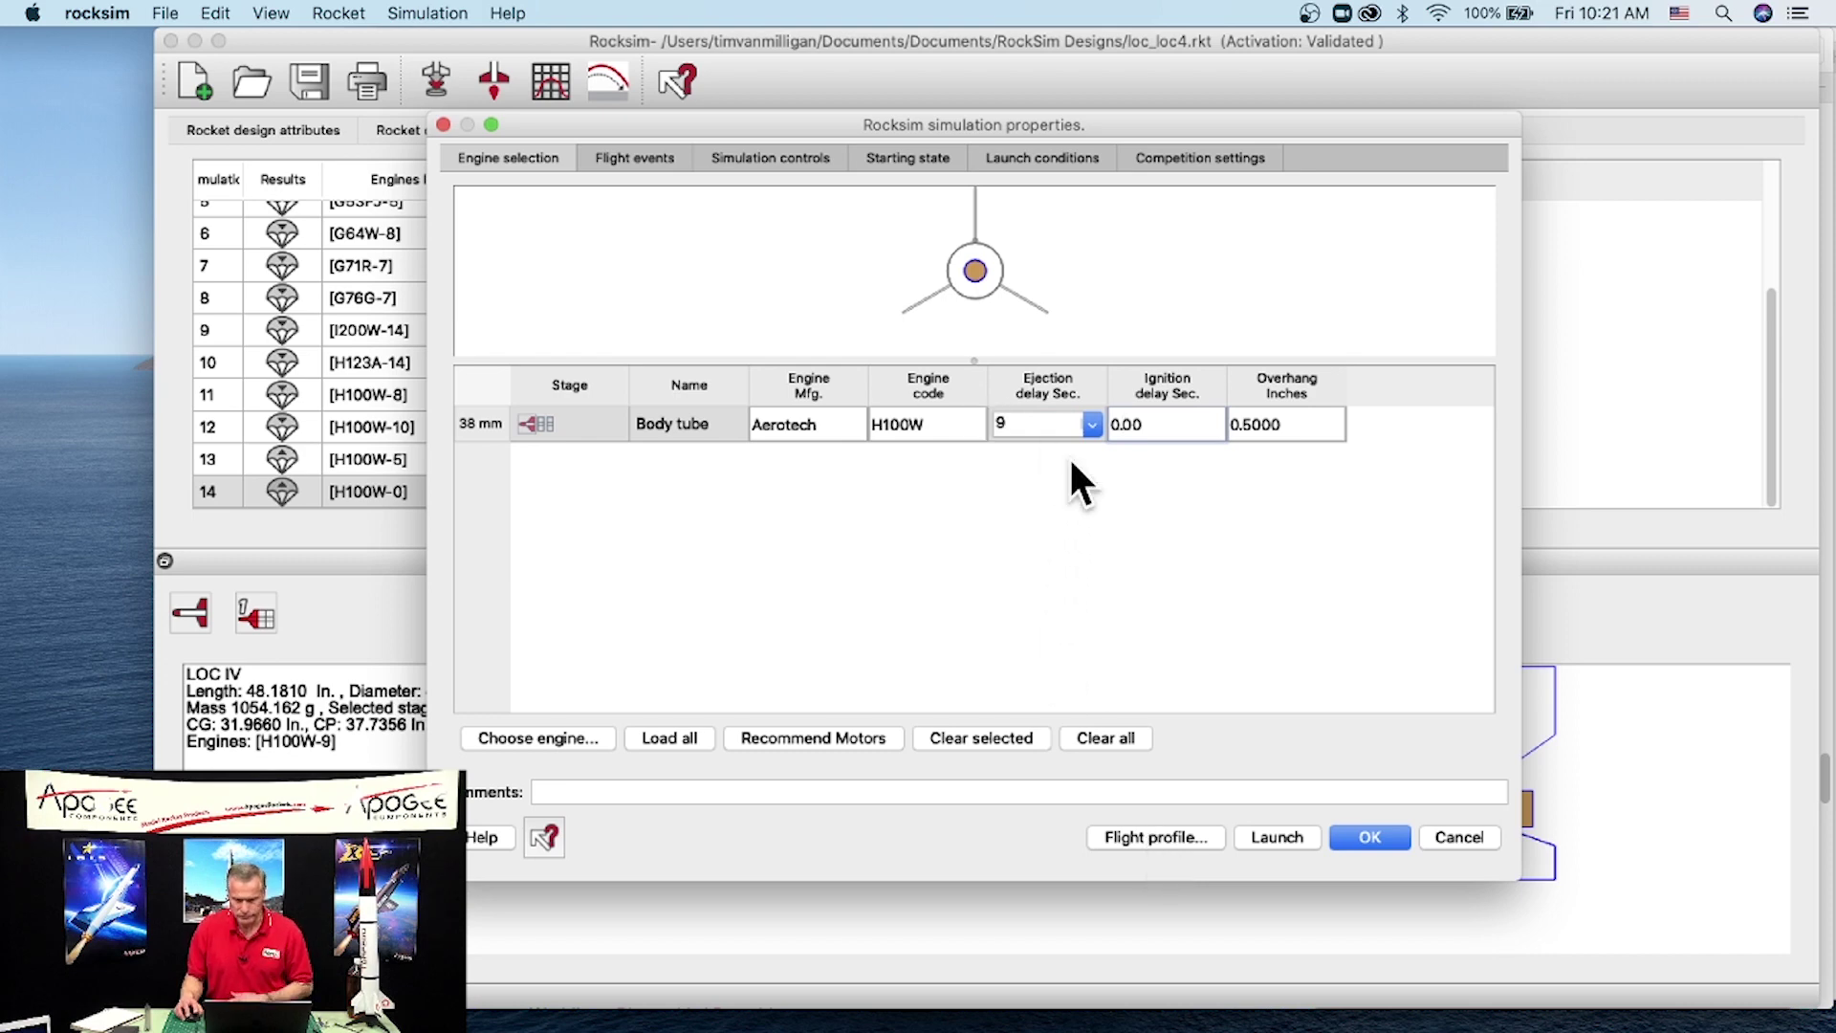
# Step: Run the H100W flight with the 9-second delay, advance its 2D profile to about 45.9 seconds, and close the profile
pyautogui.click(1167, 836)
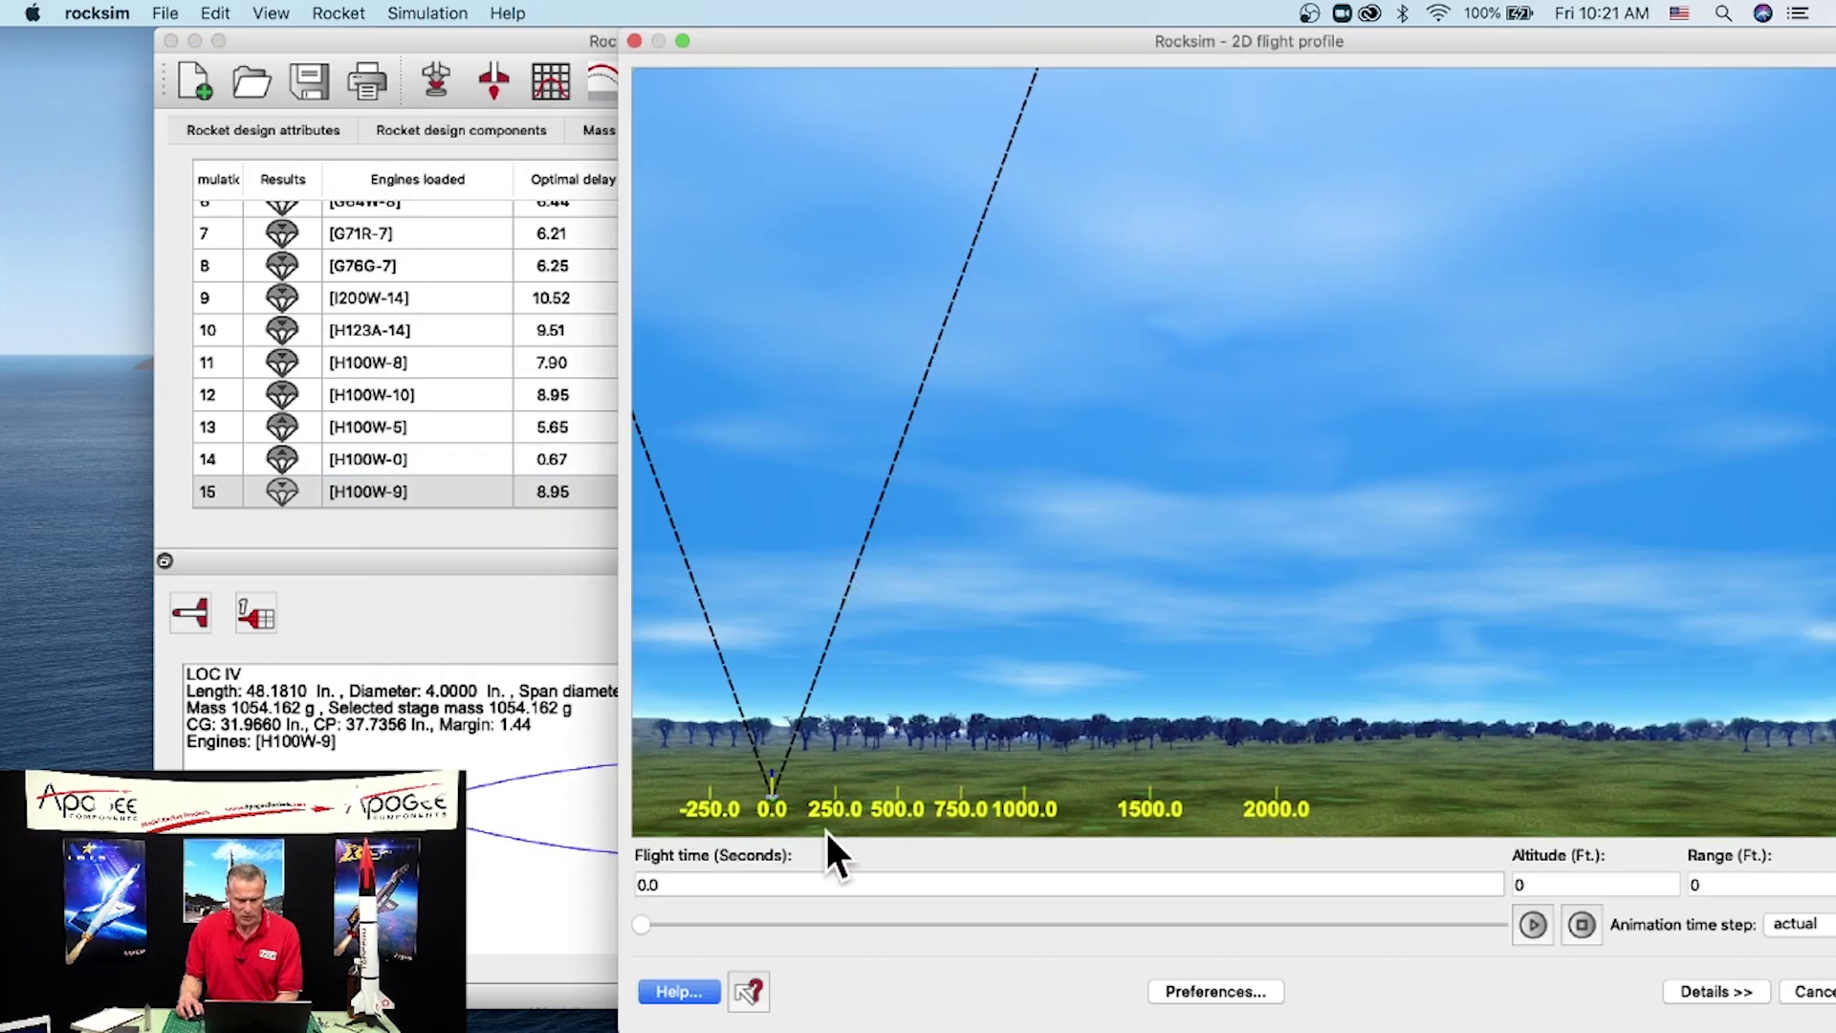
pyautogui.moveTo(642, 922)
pyautogui.mouseDown()
pyautogui.moveTo(697, 904)
pyautogui.moveTo(858, 913)
pyautogui.mouseUp()
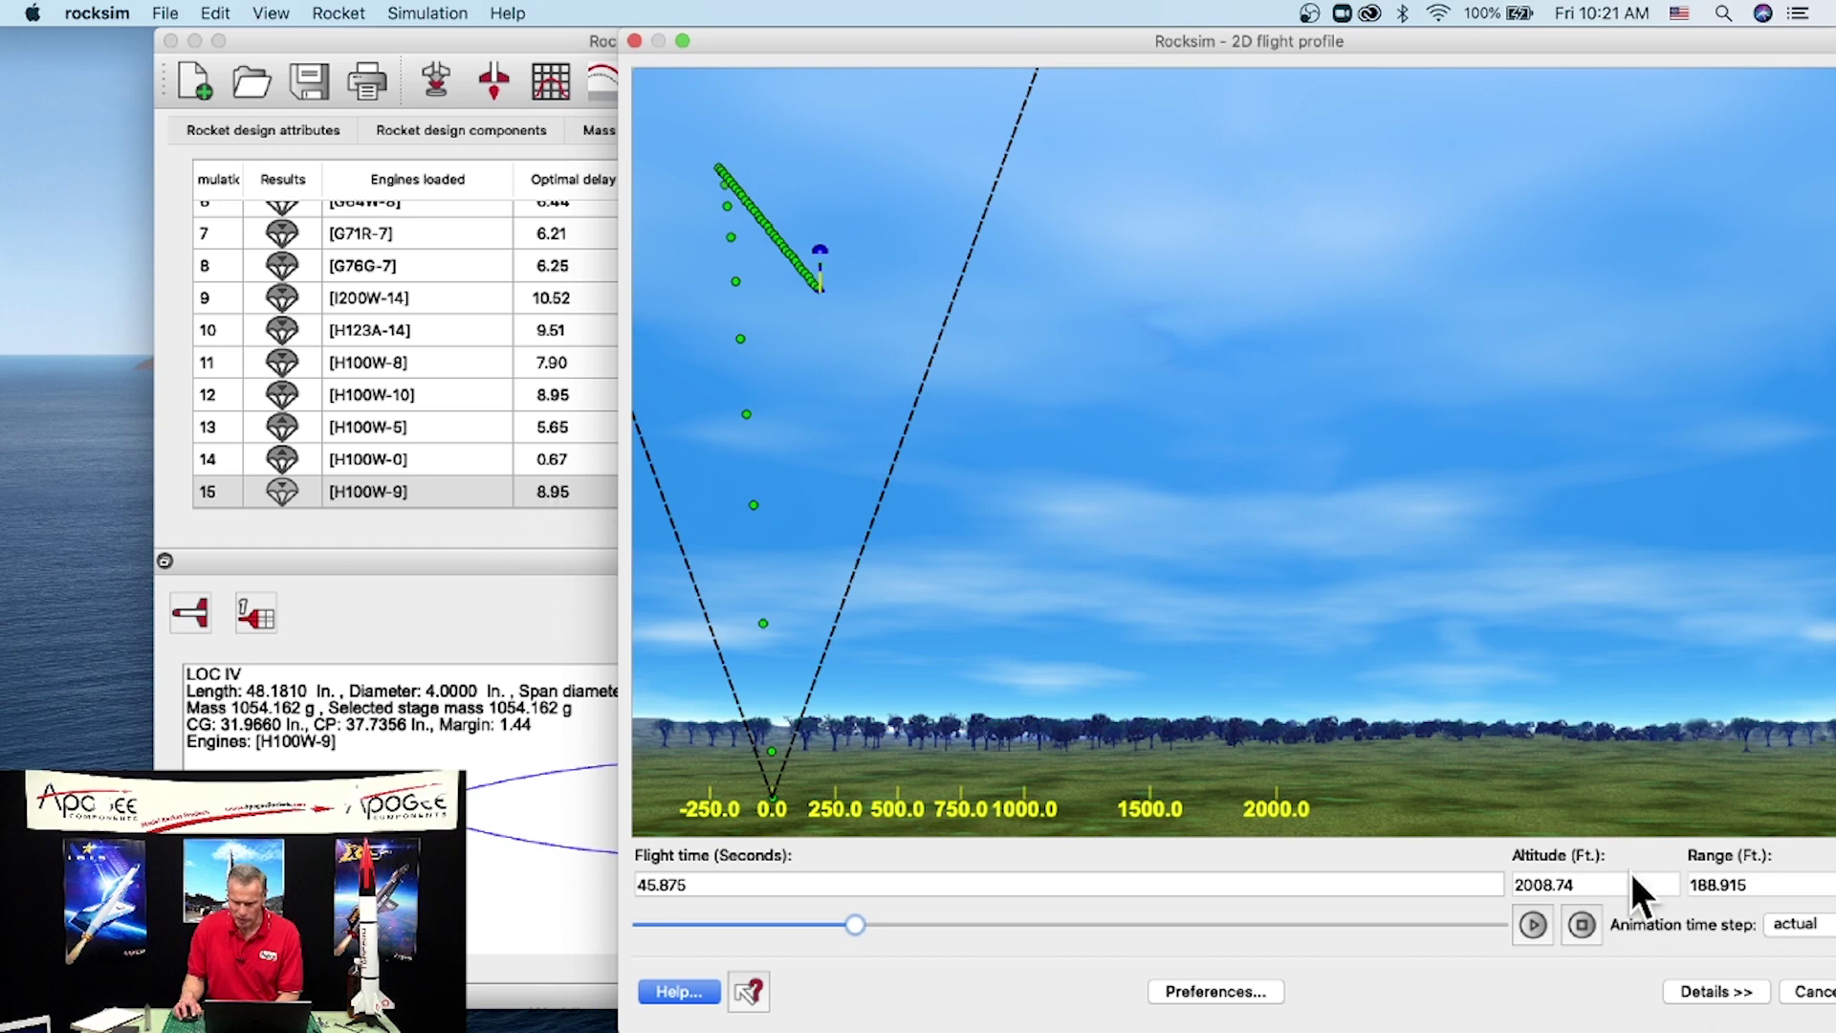
pyautogui.click(1811, 992)
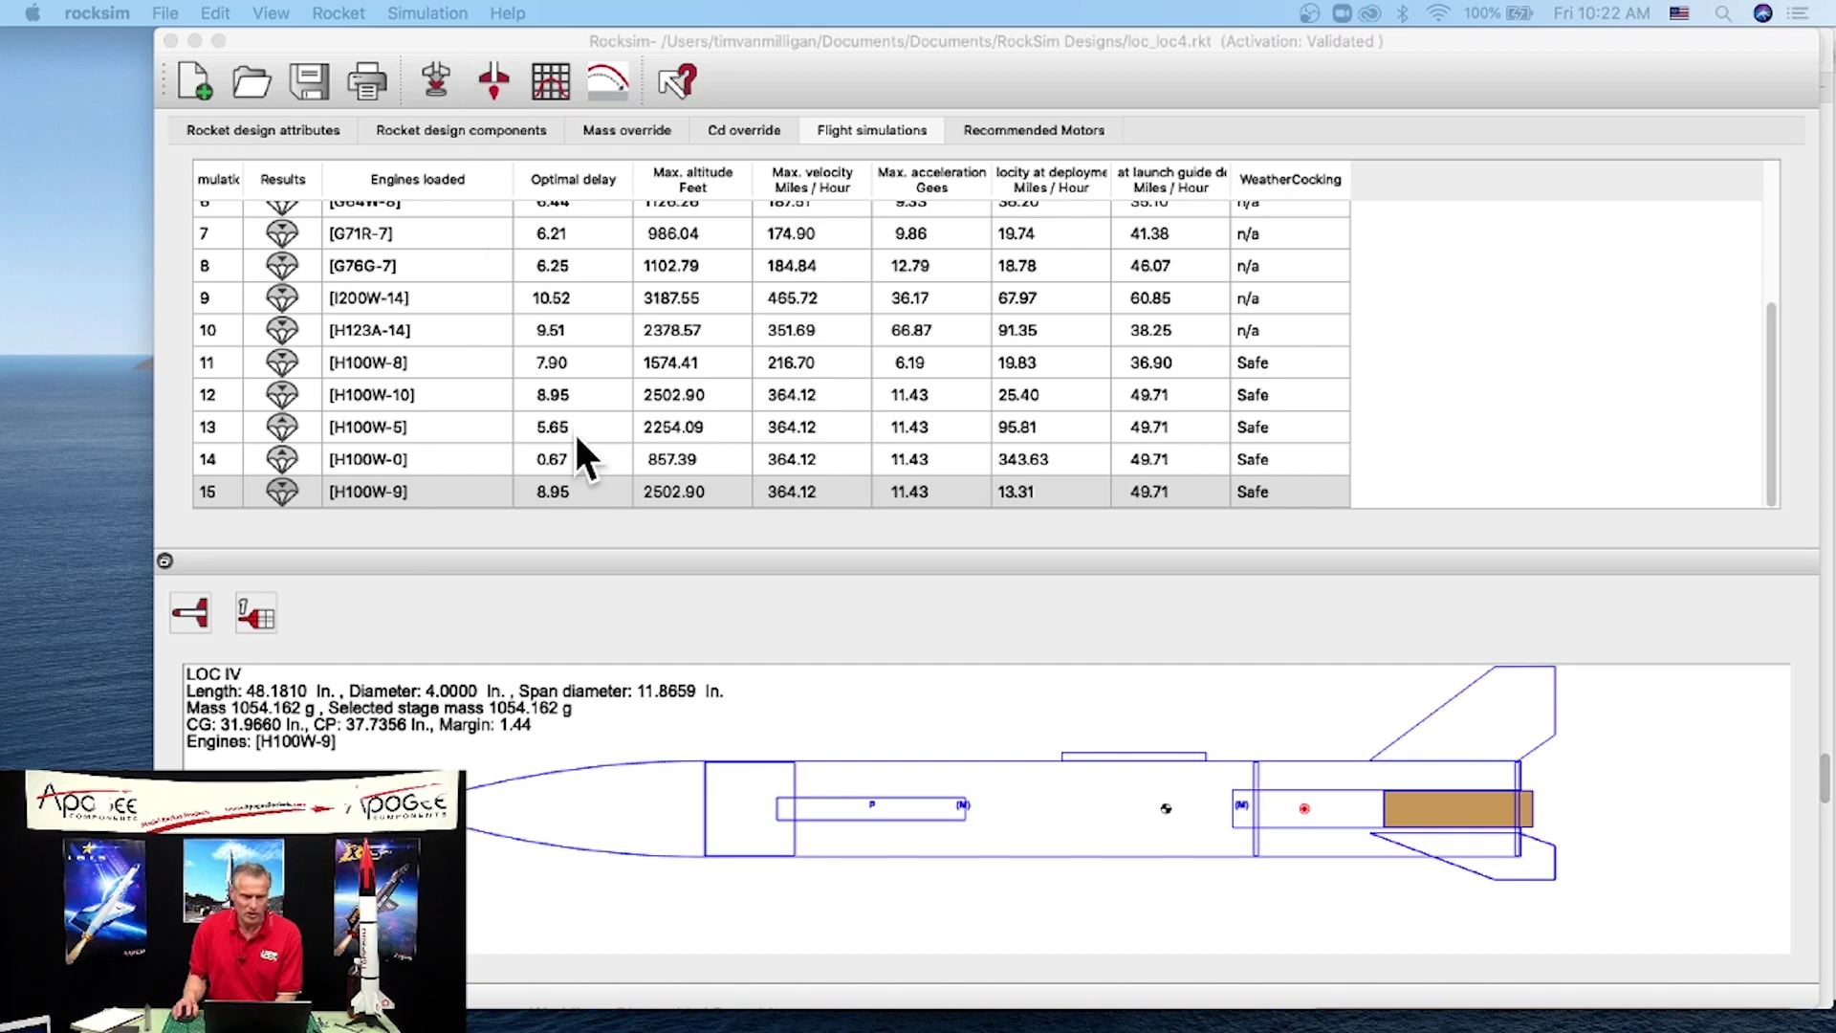
# Step: Add the Sunward 4" x 40" nylon streamer to the main body tube, located 15.625 in. from the tube's front
pyautogui.click(478, 129)
pyautogui.click(478, 129)
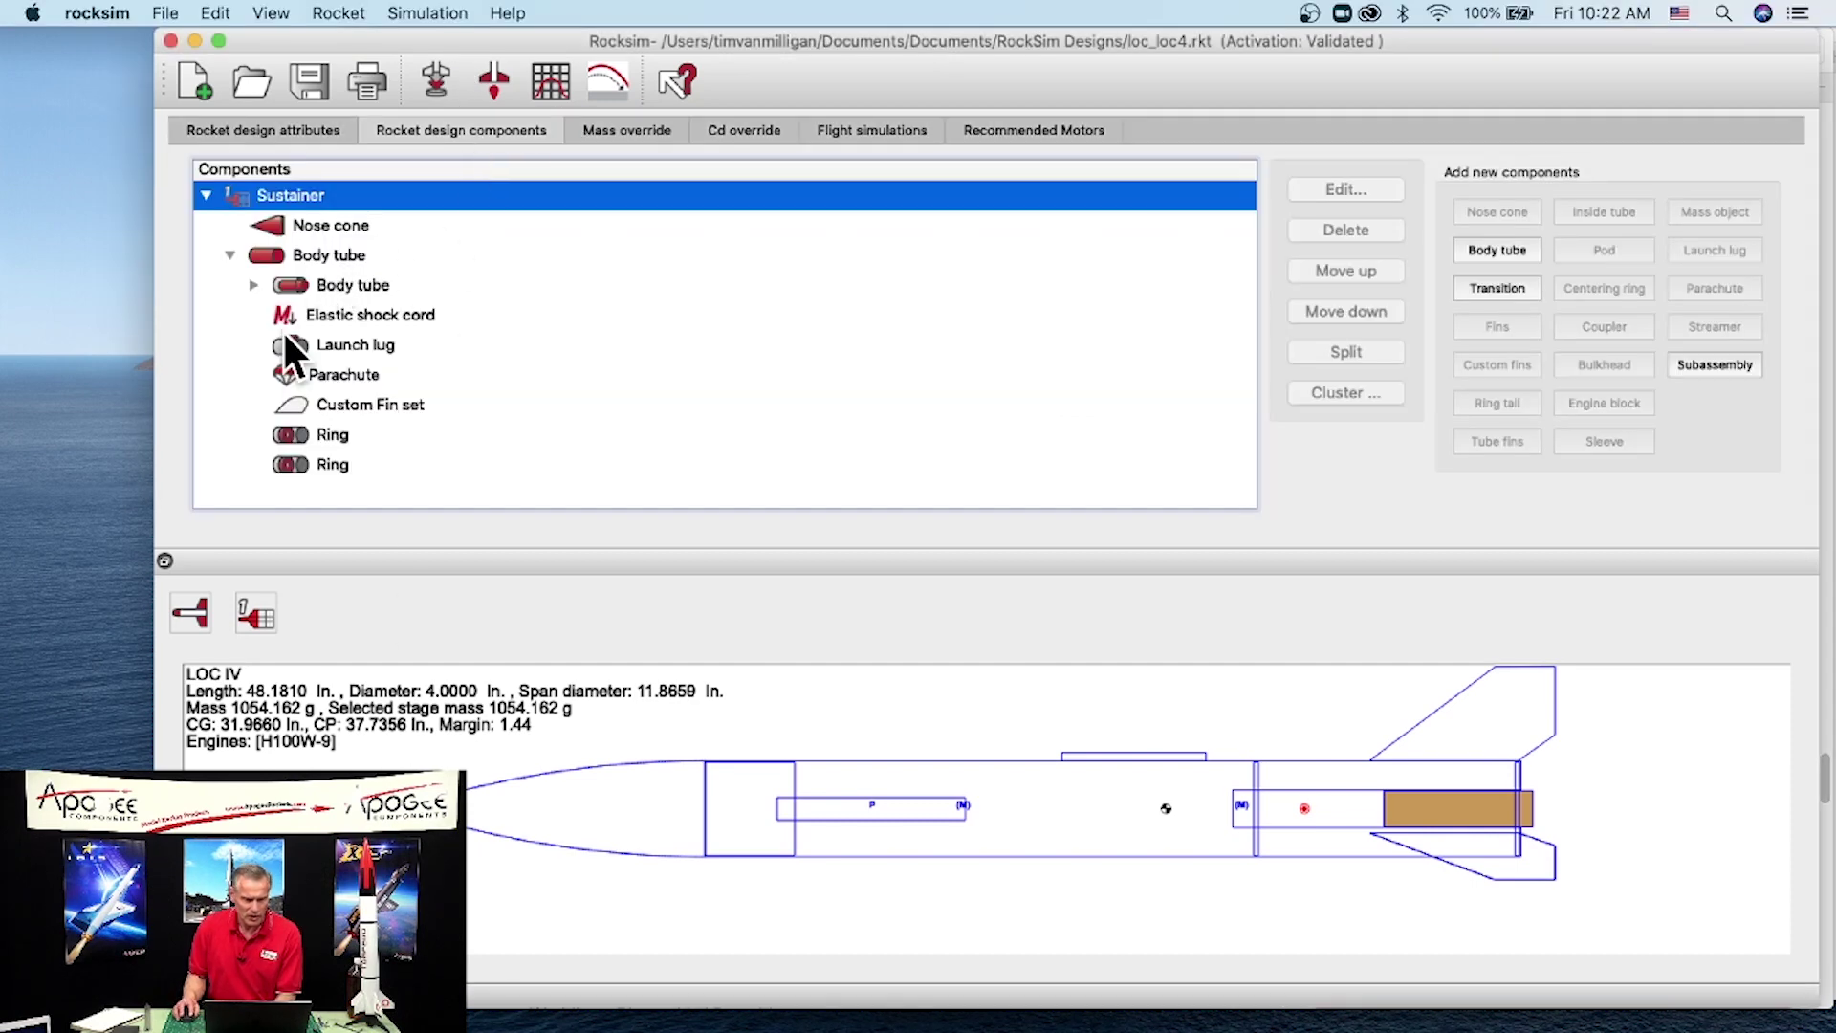
pyautogui.click(274, 256)
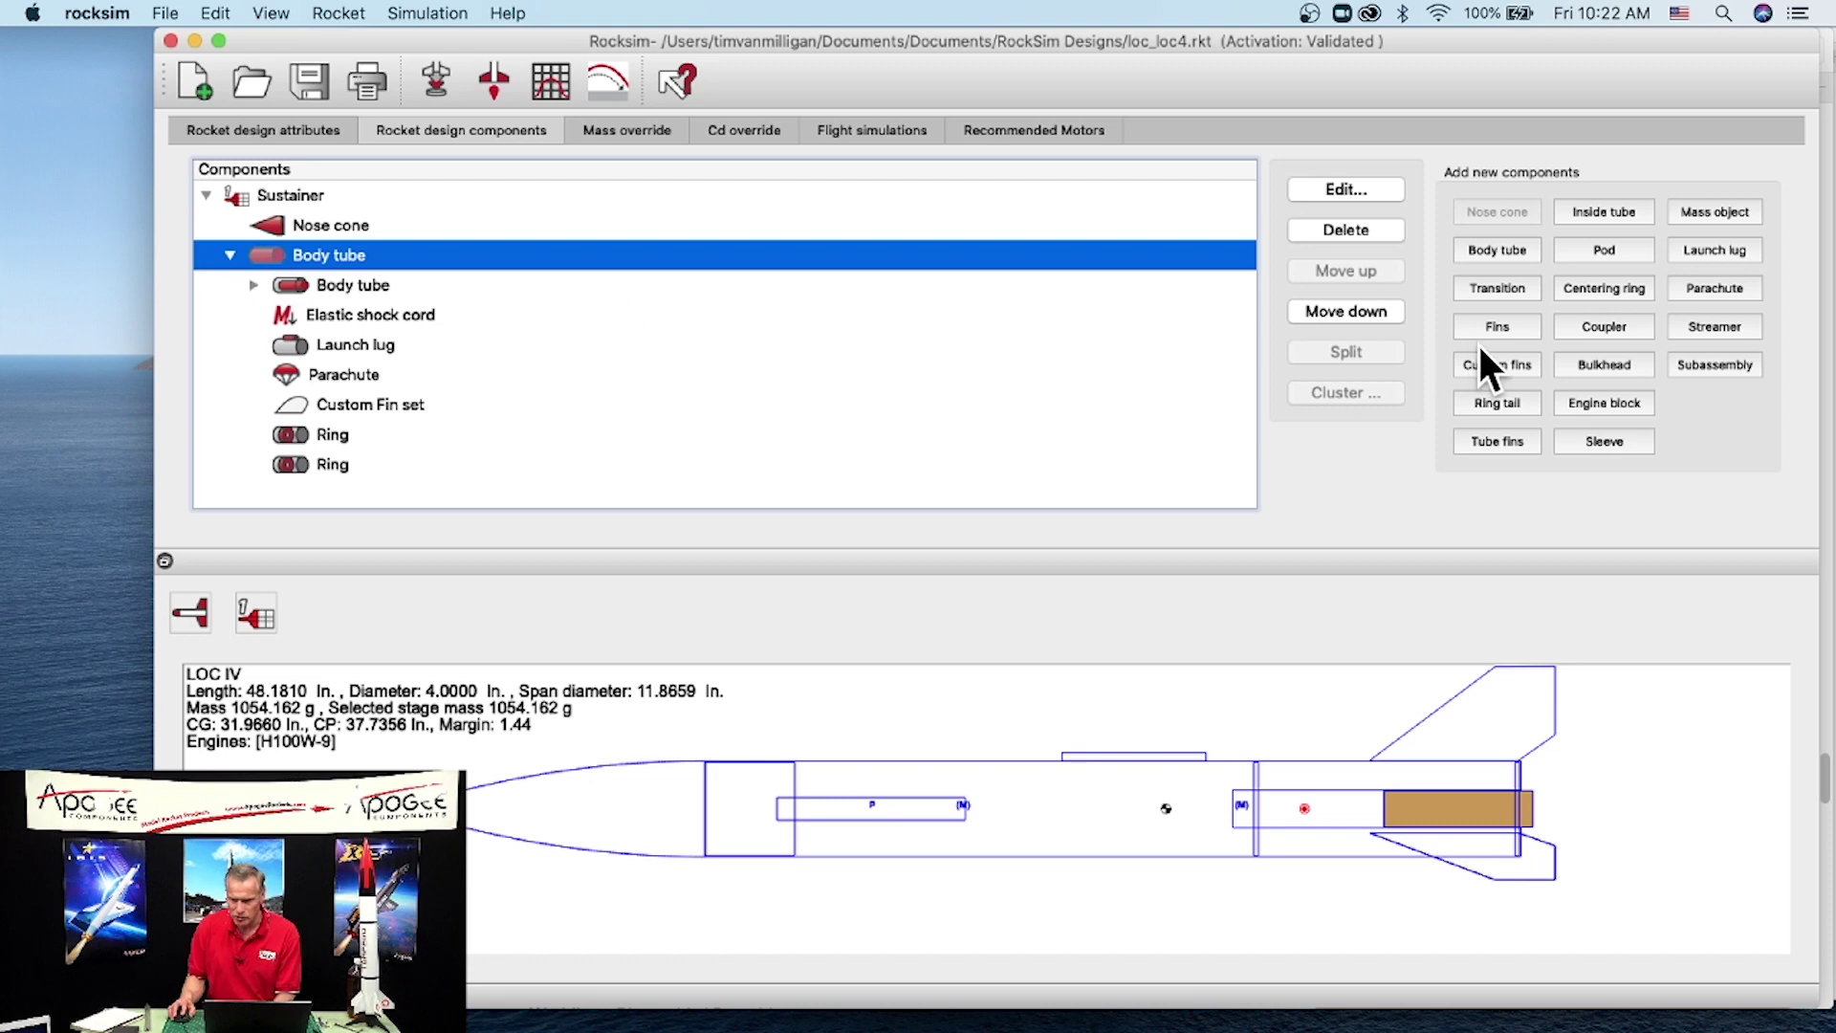
pyautogui.click(1712, 327)
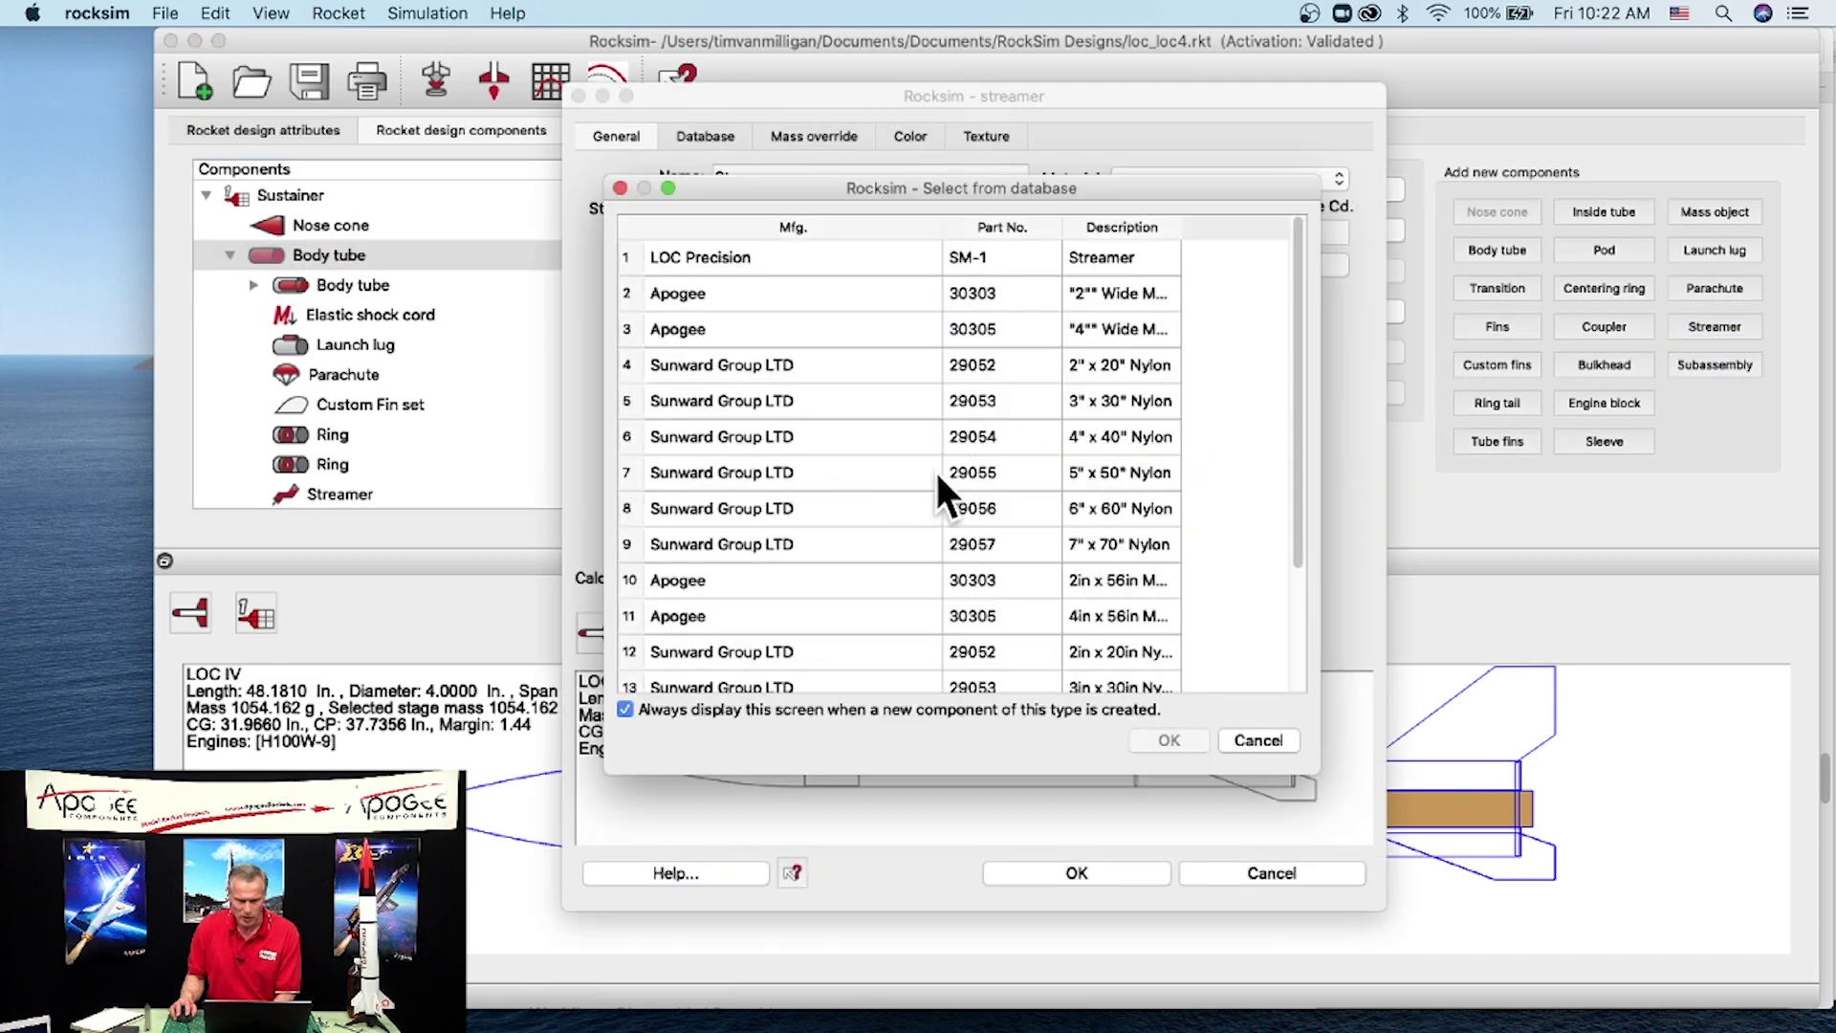
pyautogui.click(1100, 437)
pyautogui.click(1150, 738)
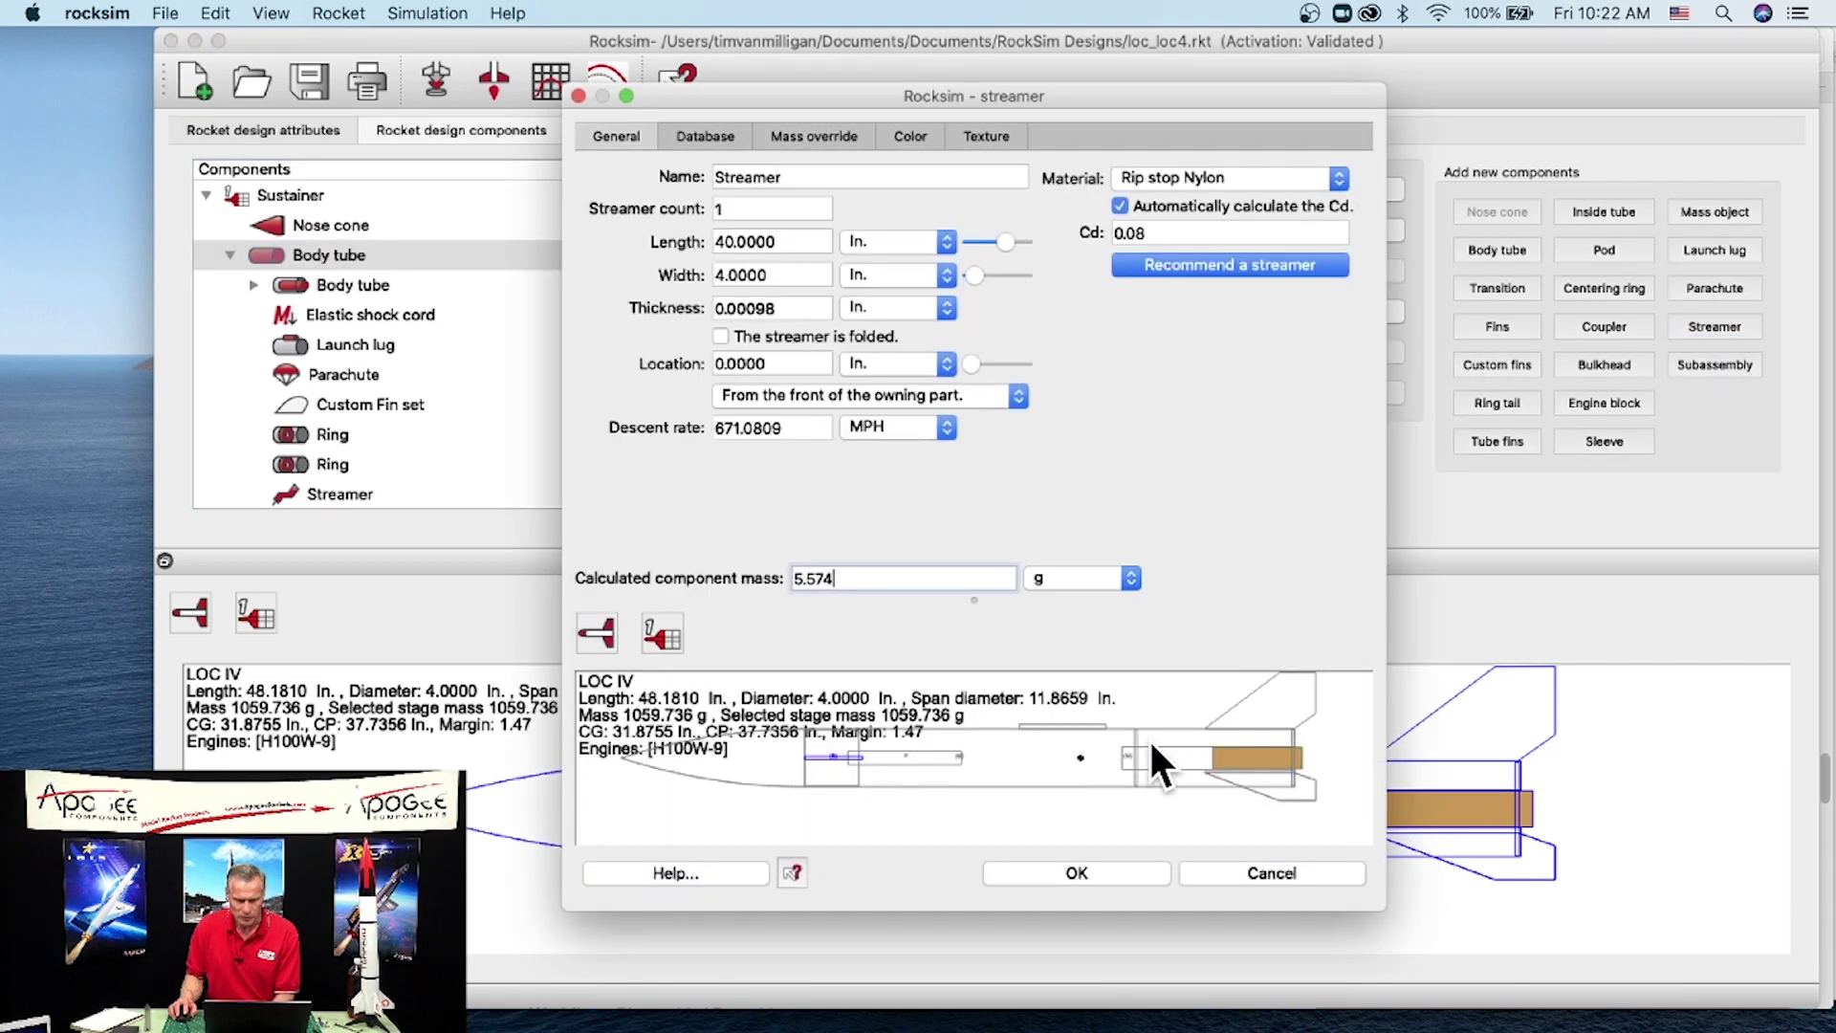
pyautogui.moveTo(971, 363); pyautogui.dragTo(996, 363)
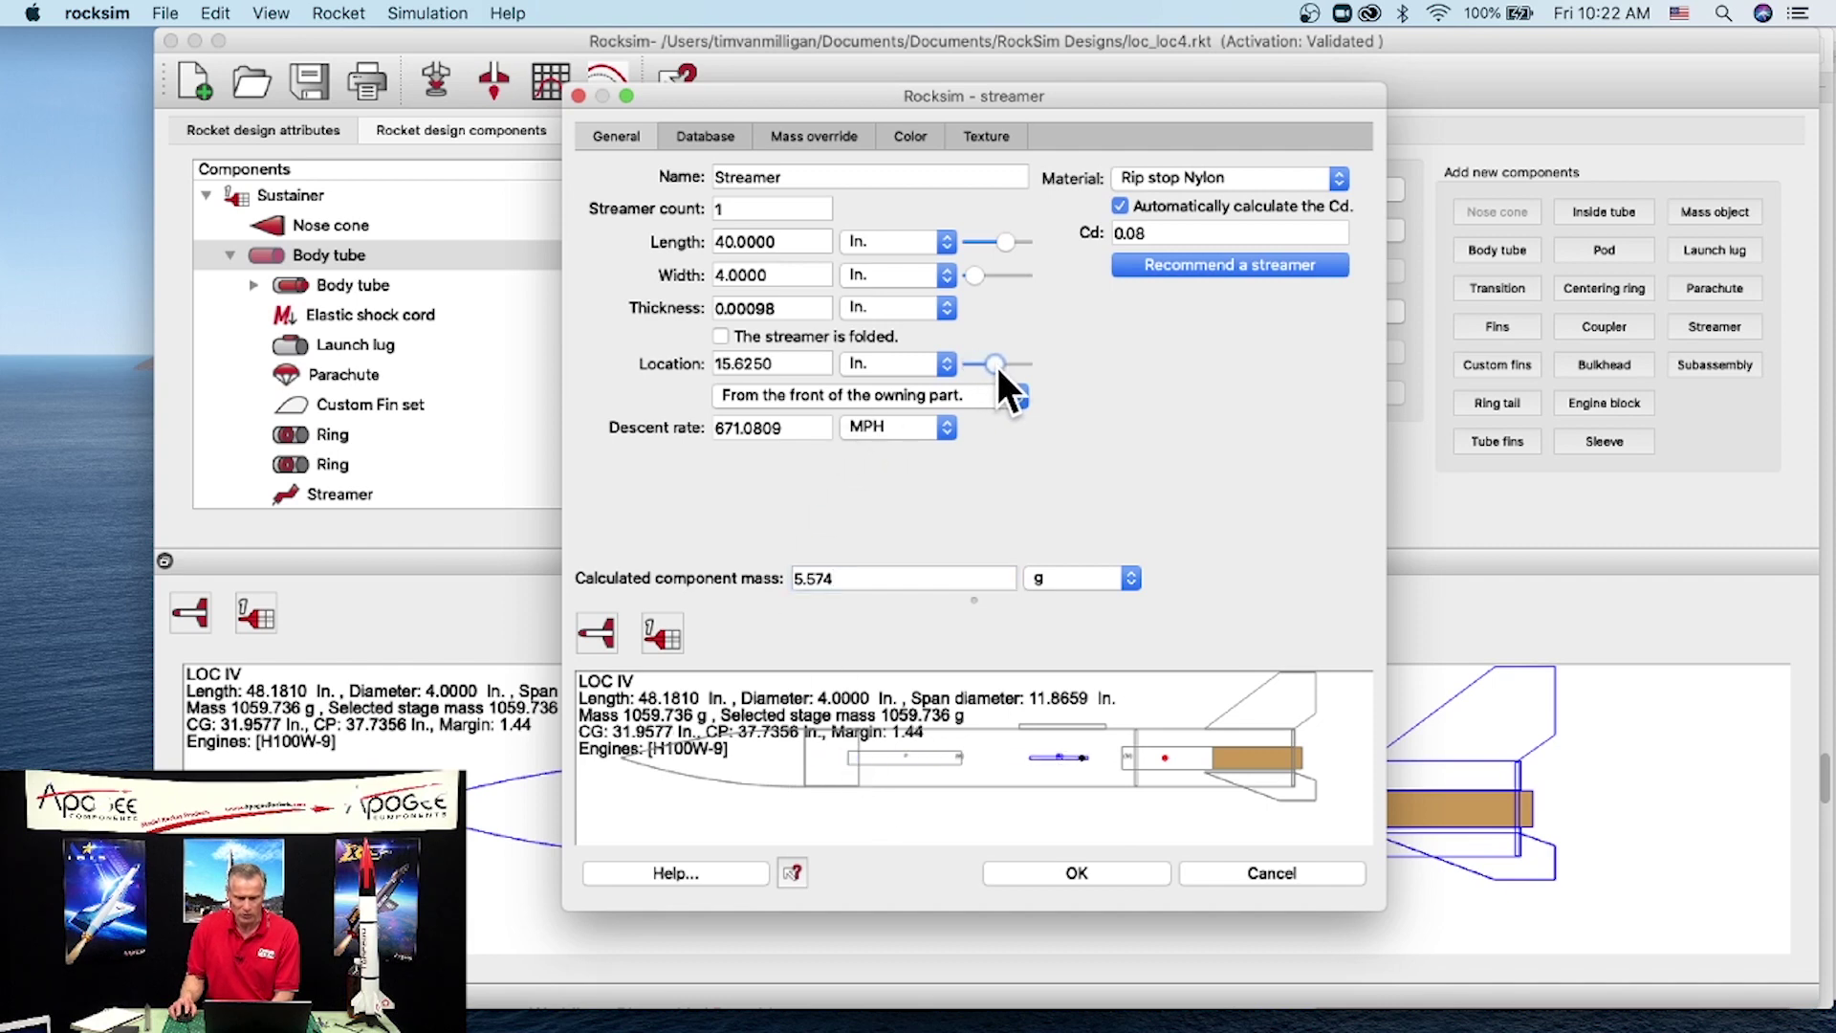
pyautogui.click(1068, 873)
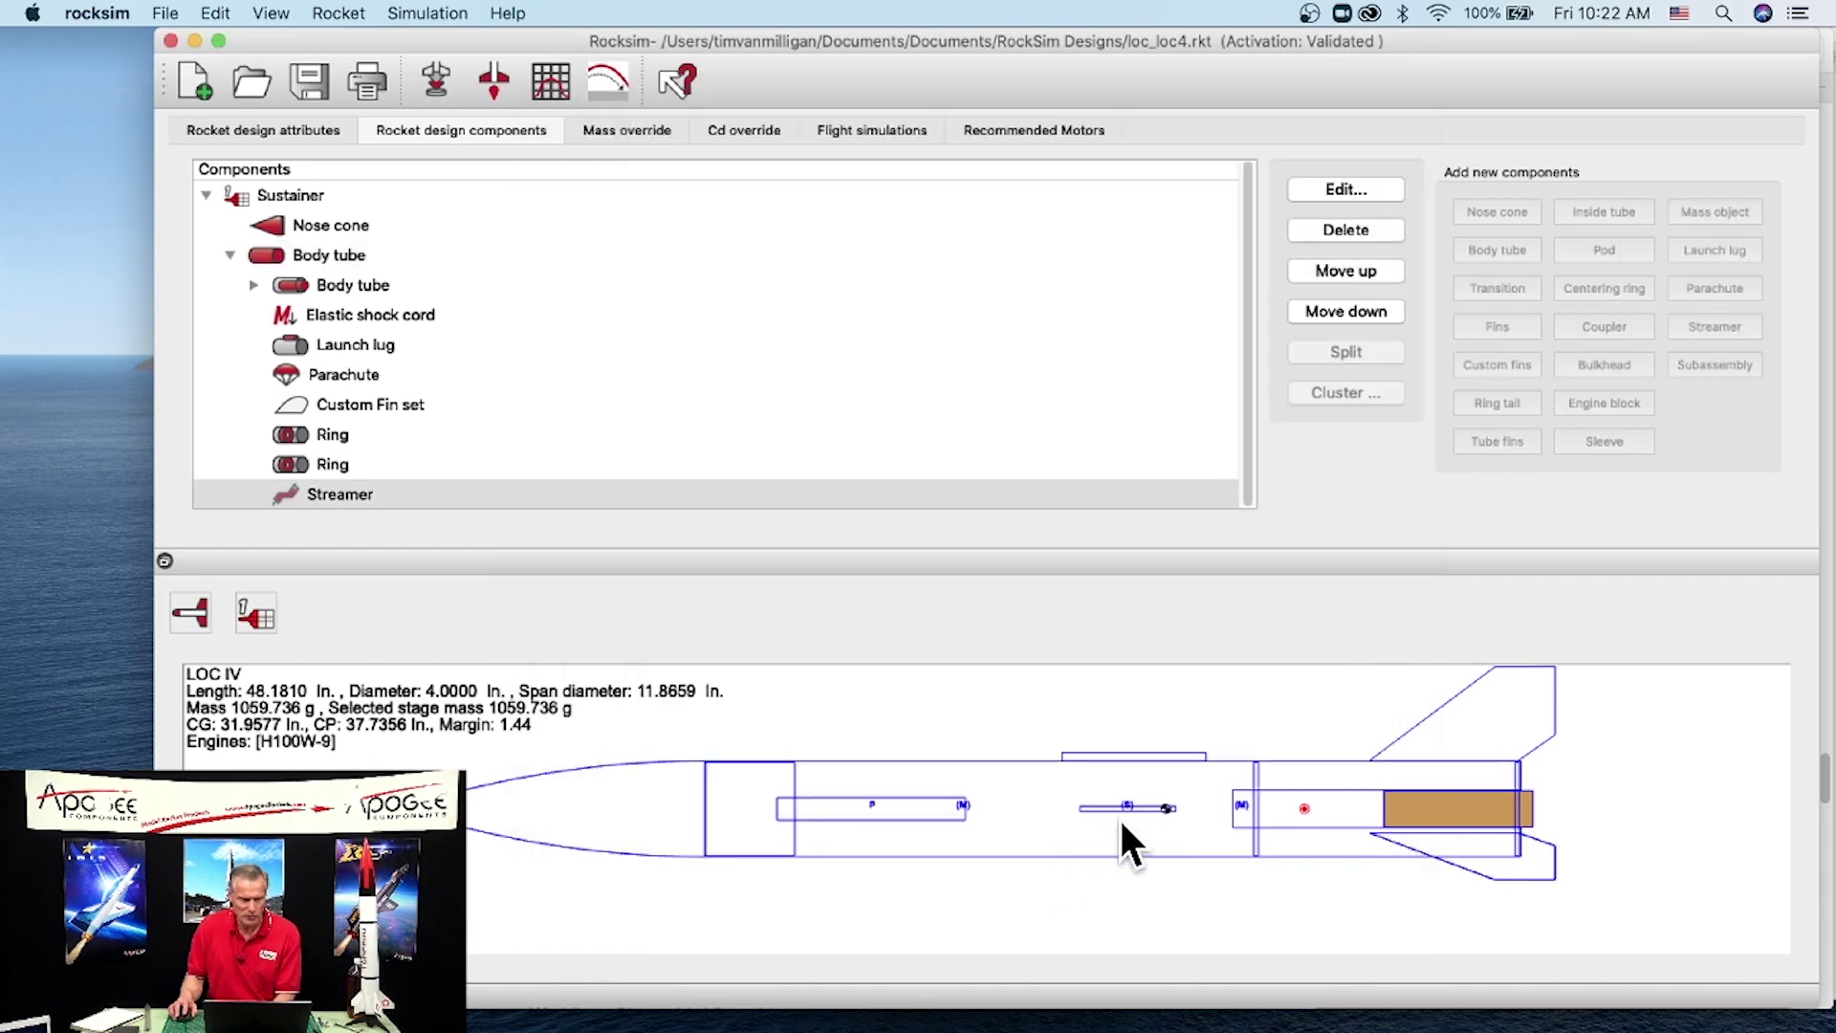
# Step: Prepare a new simulation and set the streamer's flight event to deploy at apogee
pyautogui.click(433, 76)
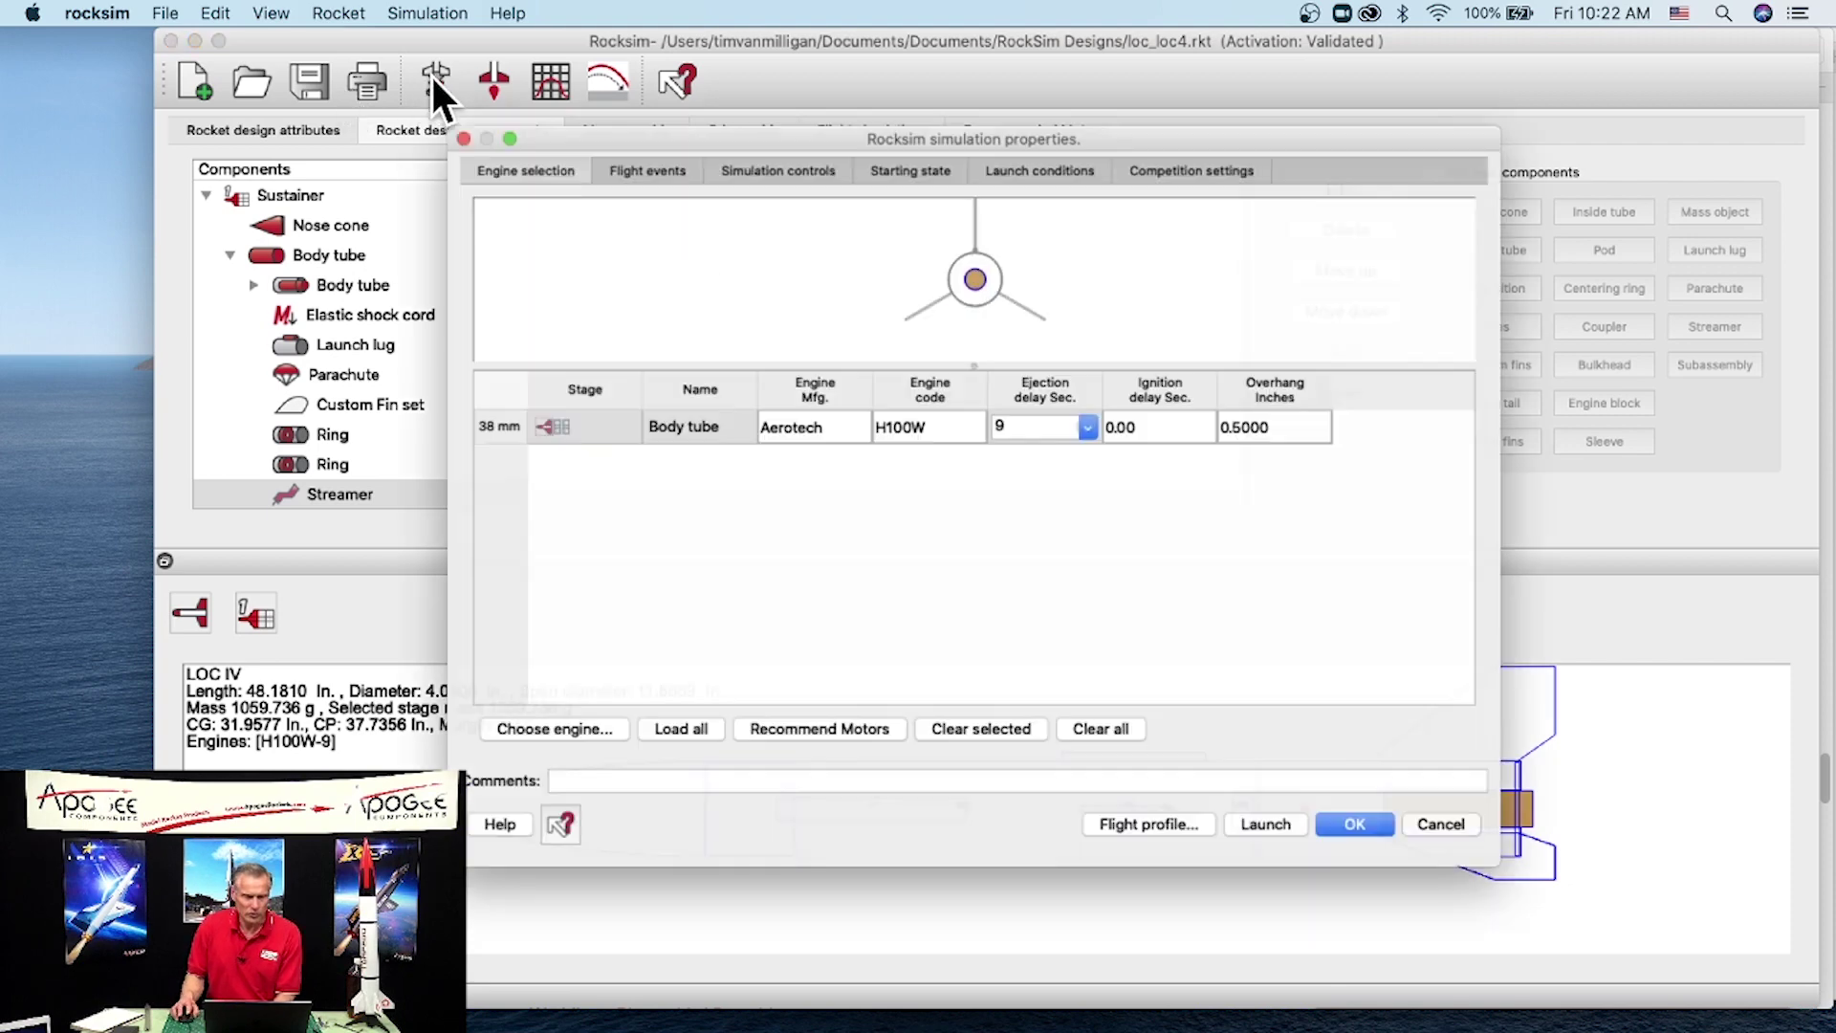
pyautogui.click(626, 162)
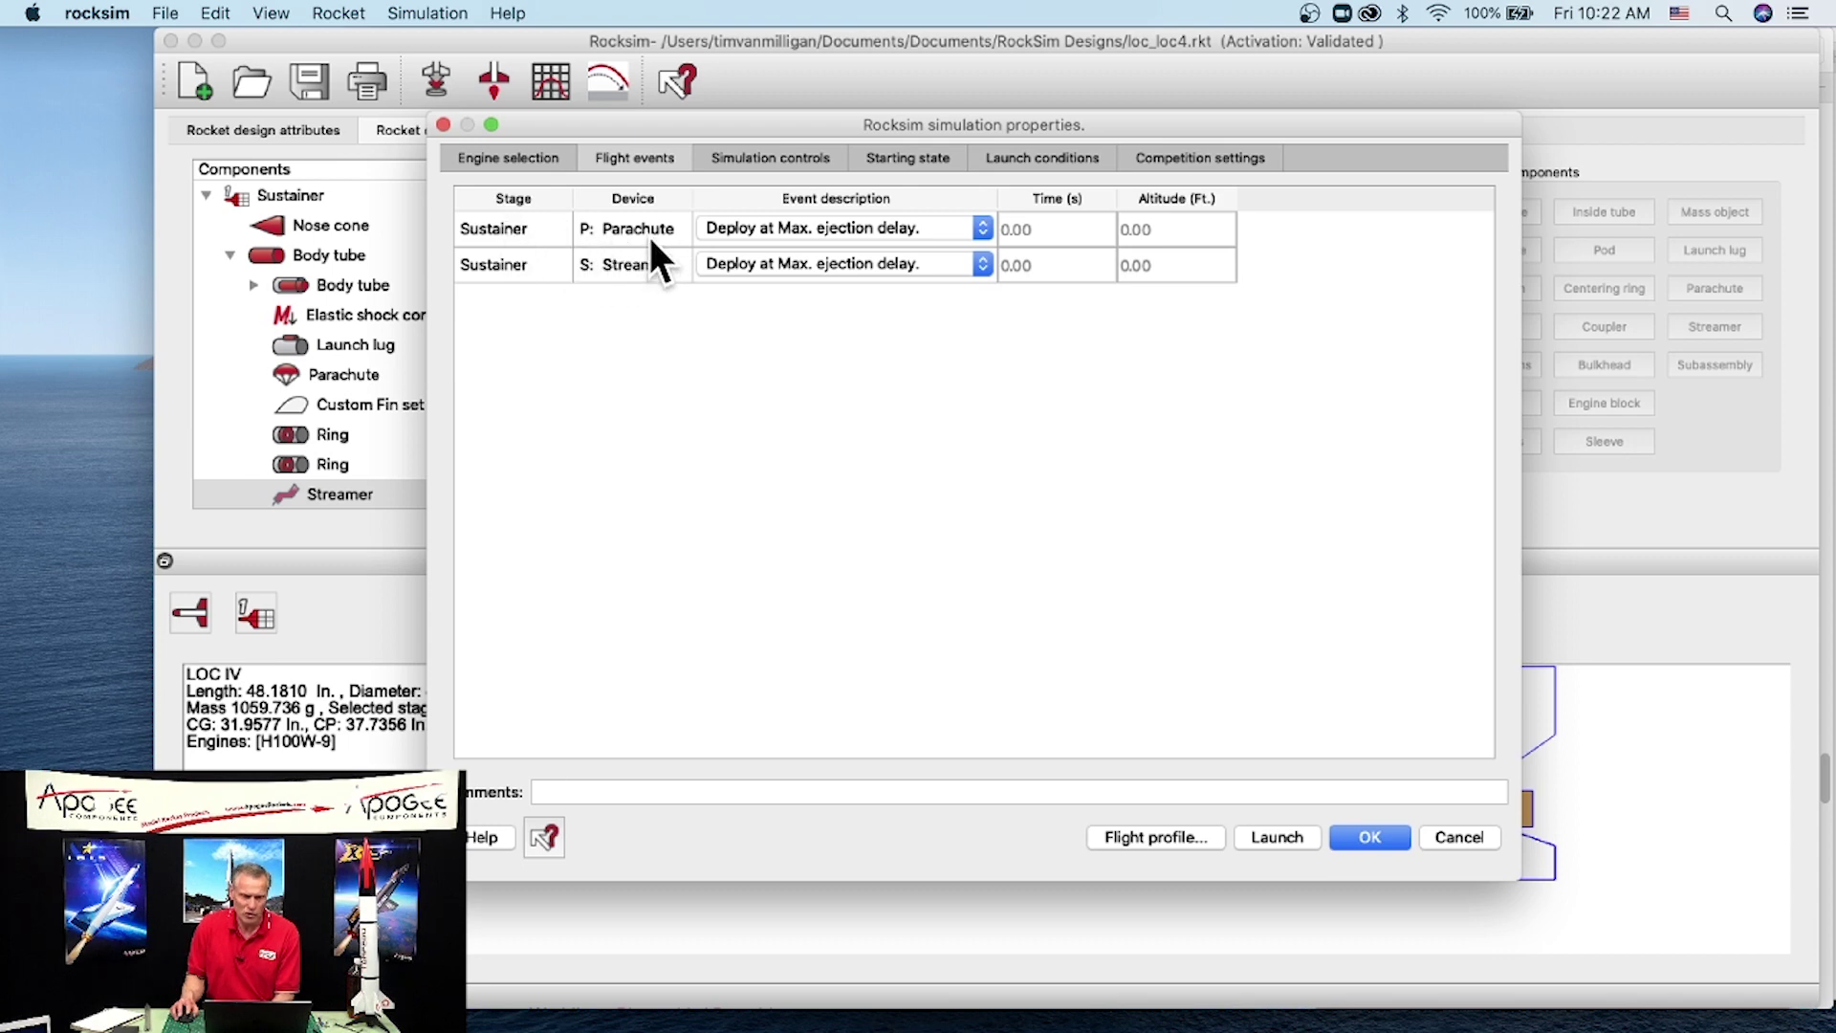
pyautogui.click(845, 261)
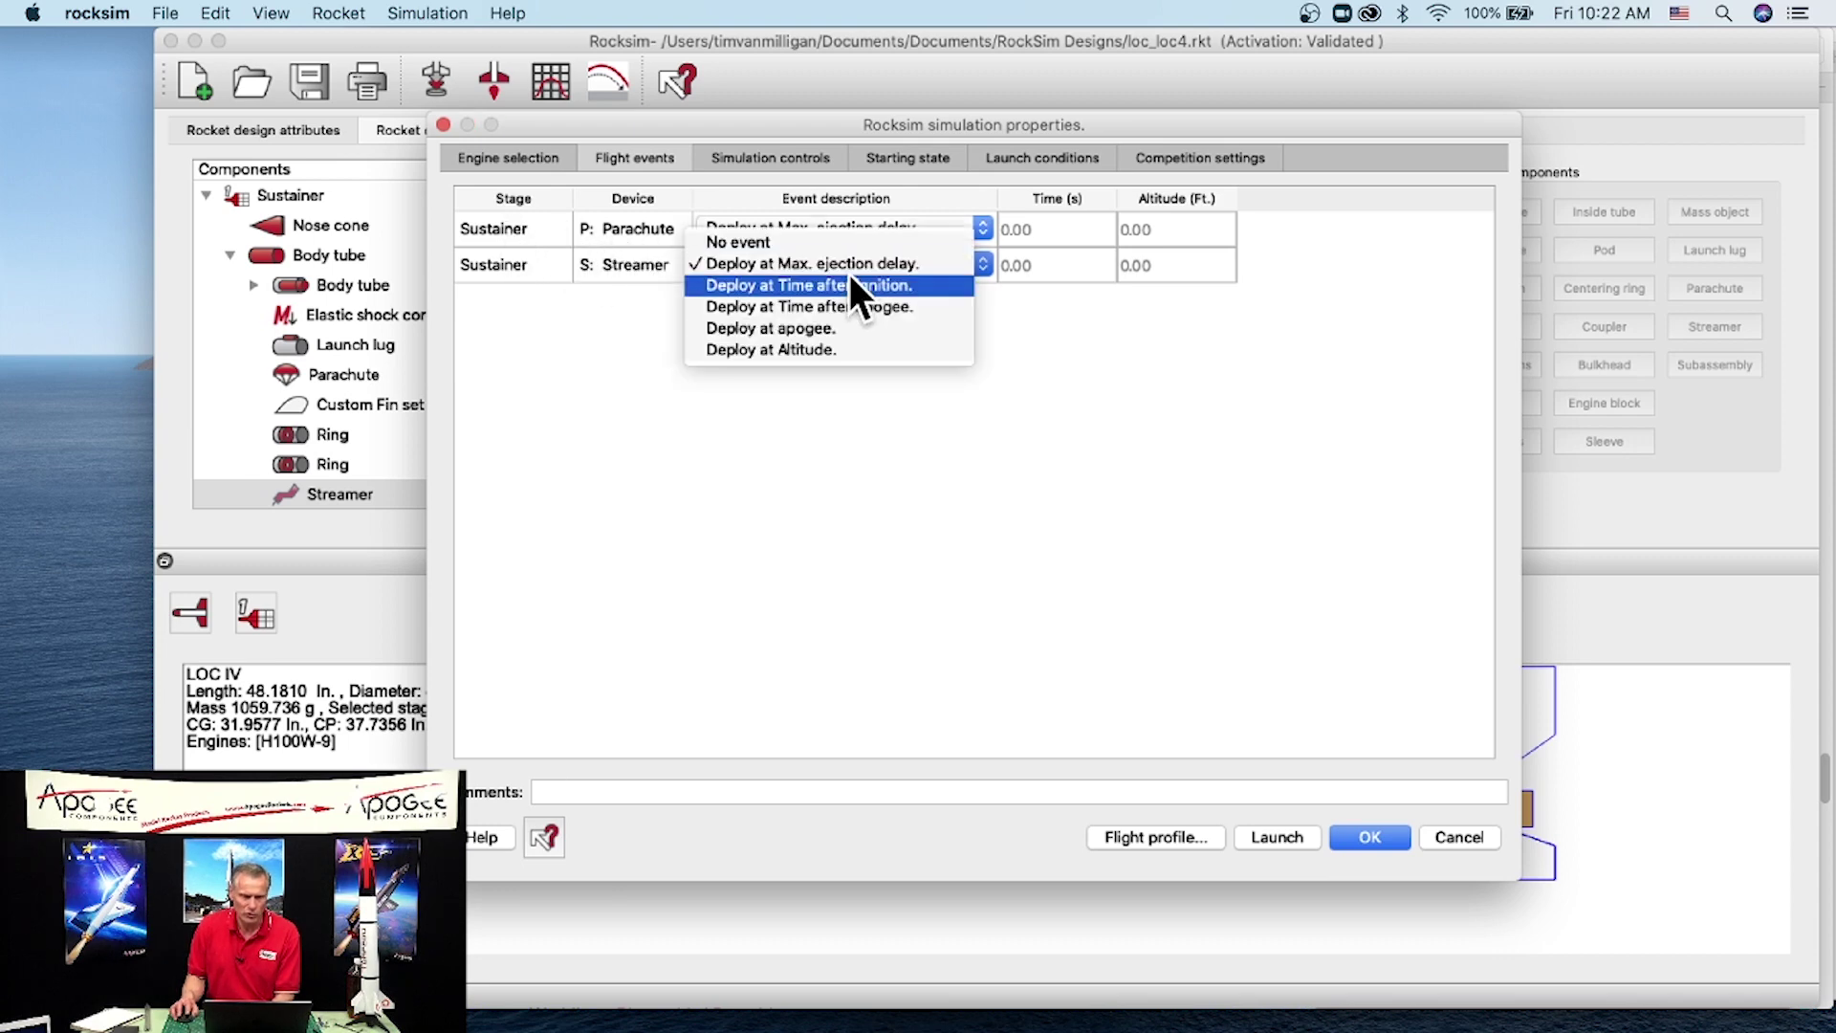
pyautogui.click(838, 328)
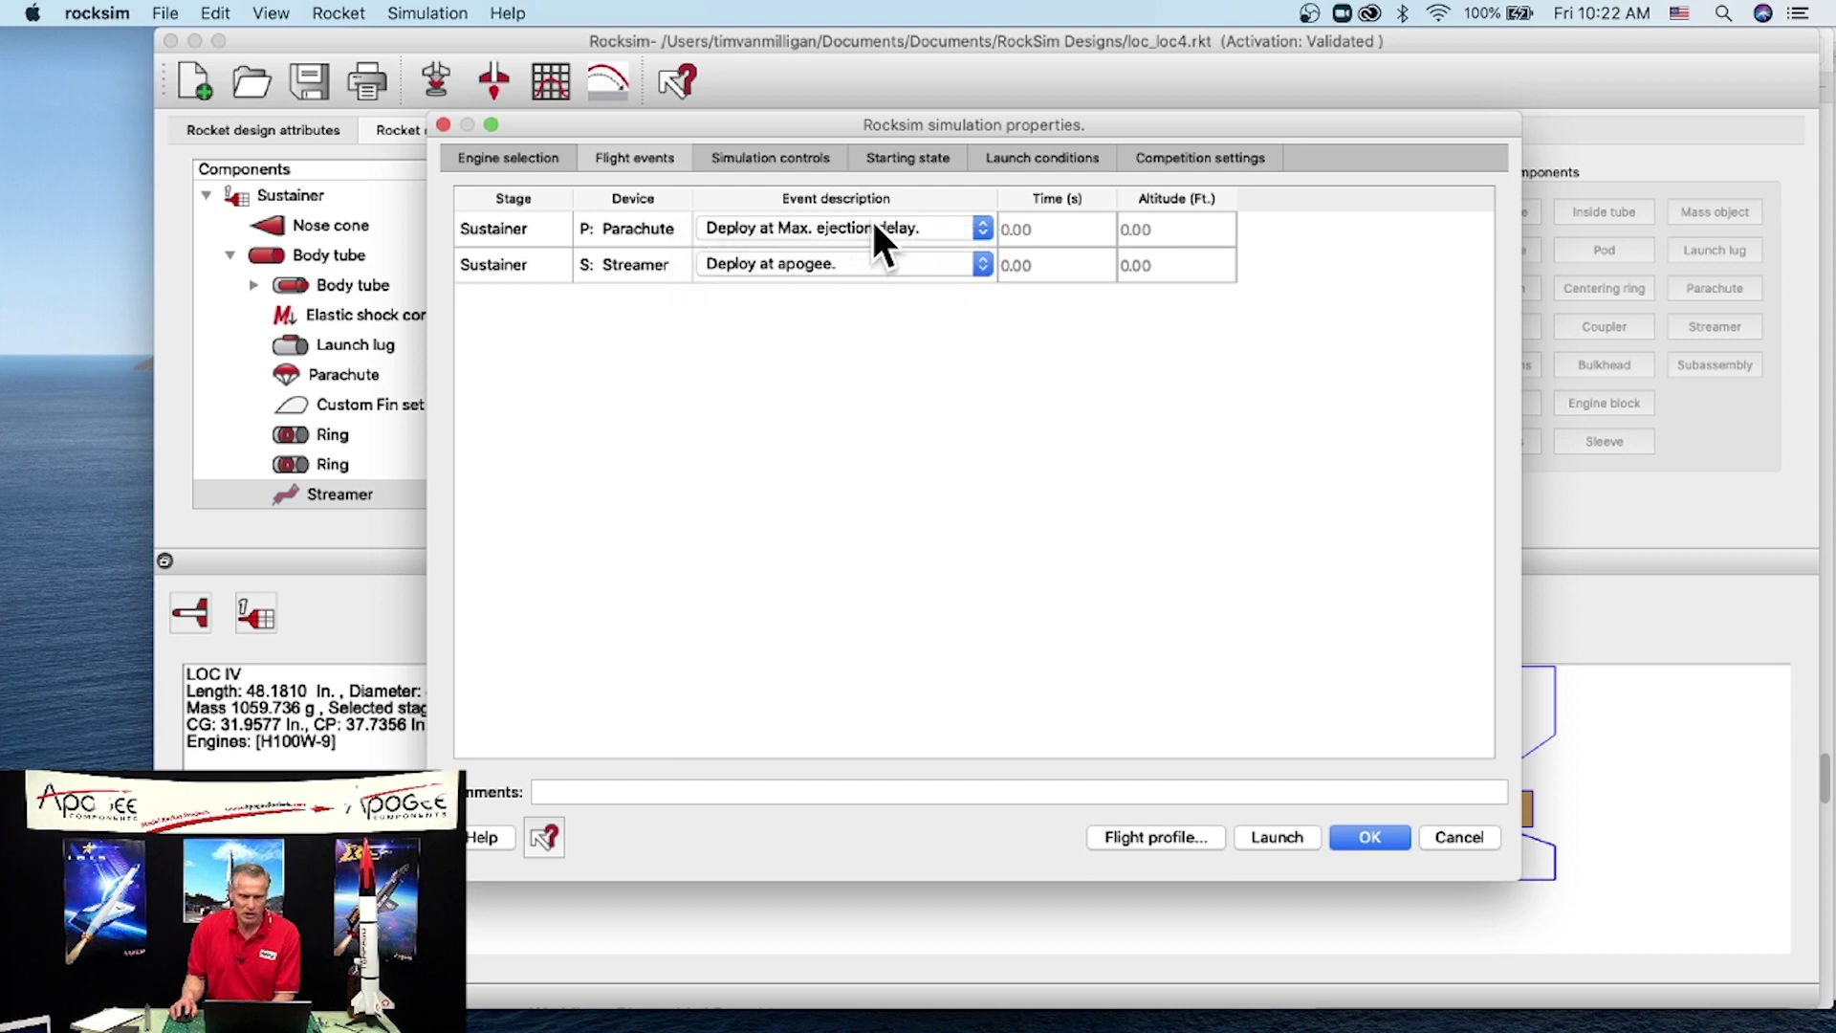
# Step: Set the parachute's flight event to deploy at an altitude of 300 ft
pyautogui.click(960, 224)
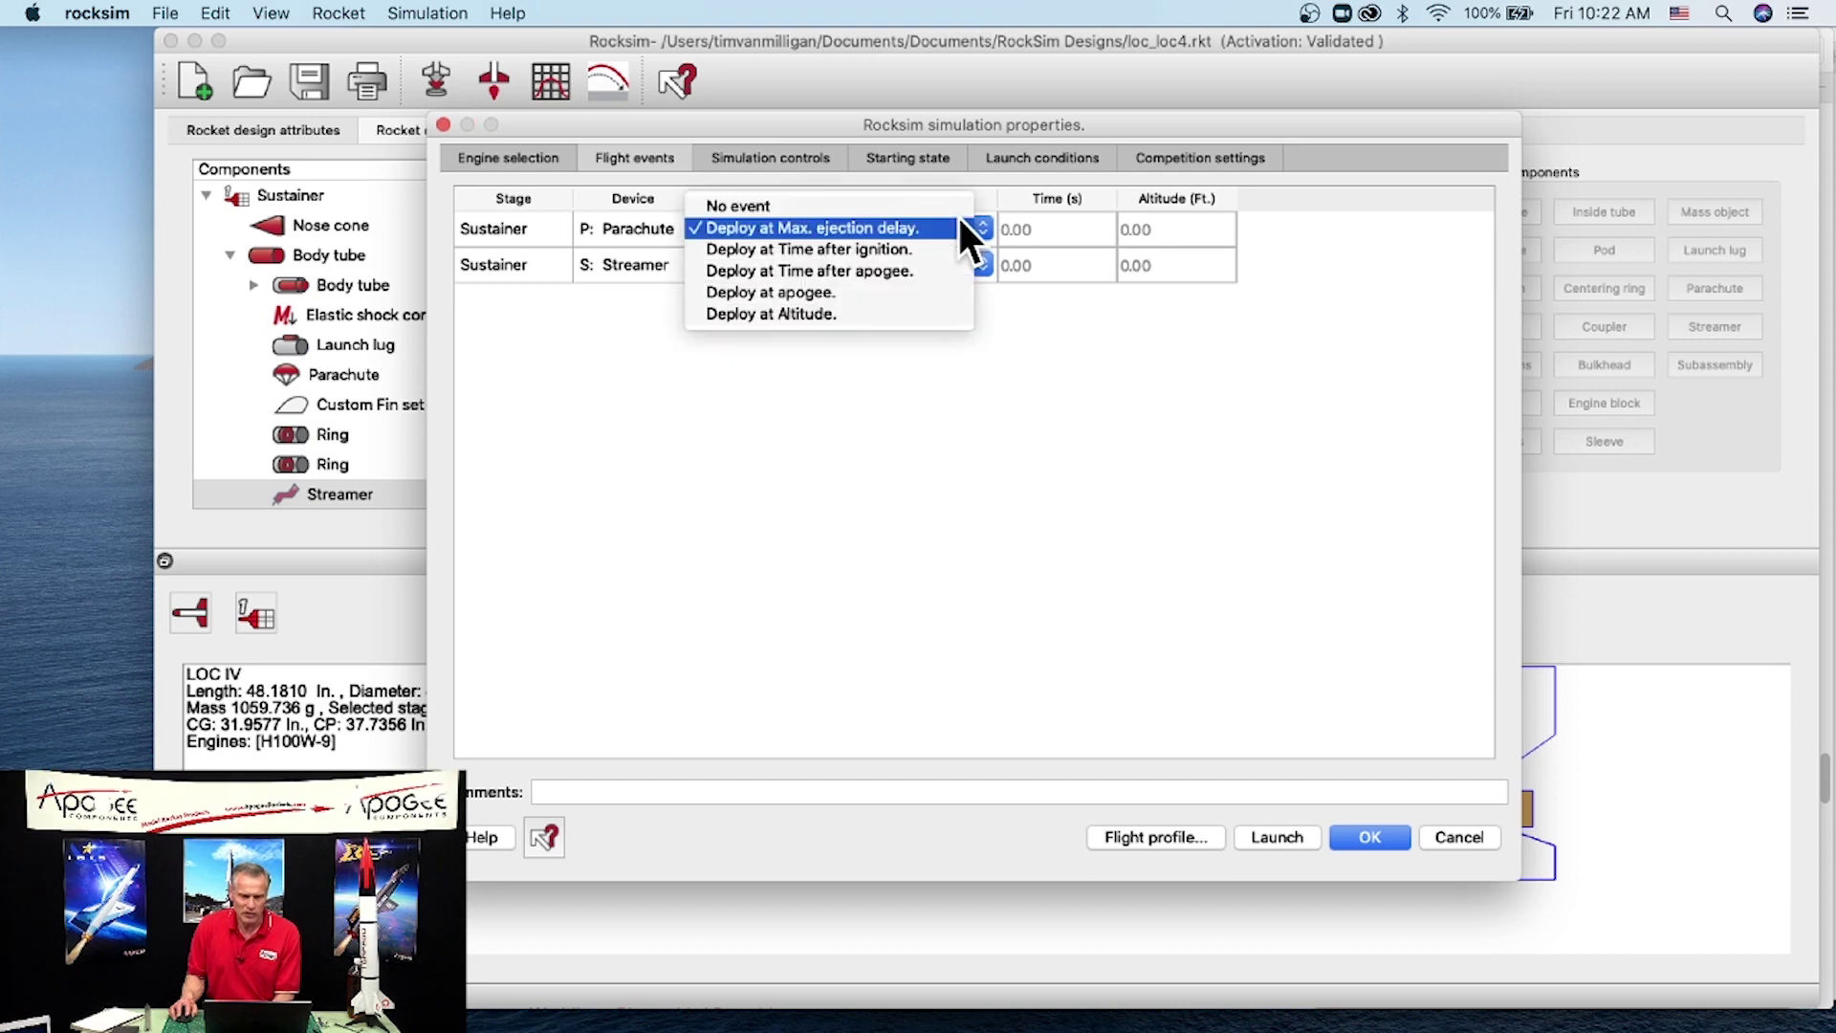
pyautogui.click(813, 313)
pyautogui.moveTo(1180, 232); pyautogui.dragTo(1098, 224)
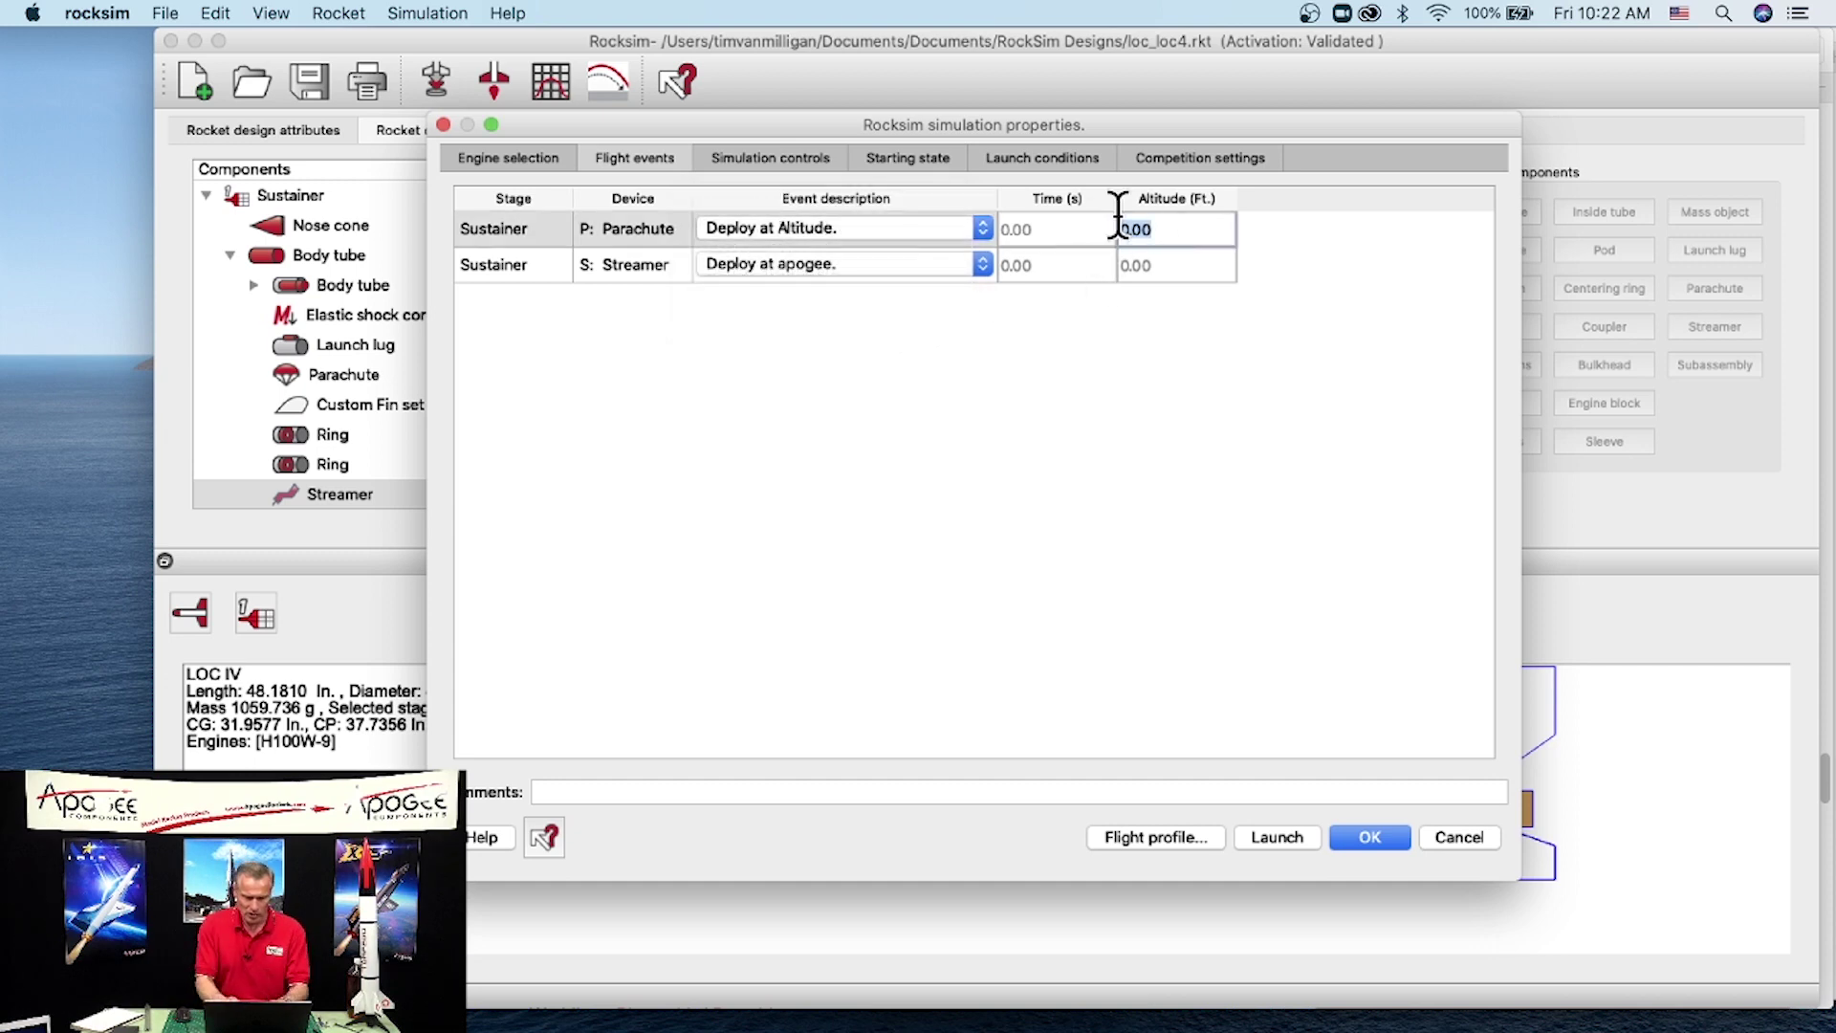
pyautogui.write('300')
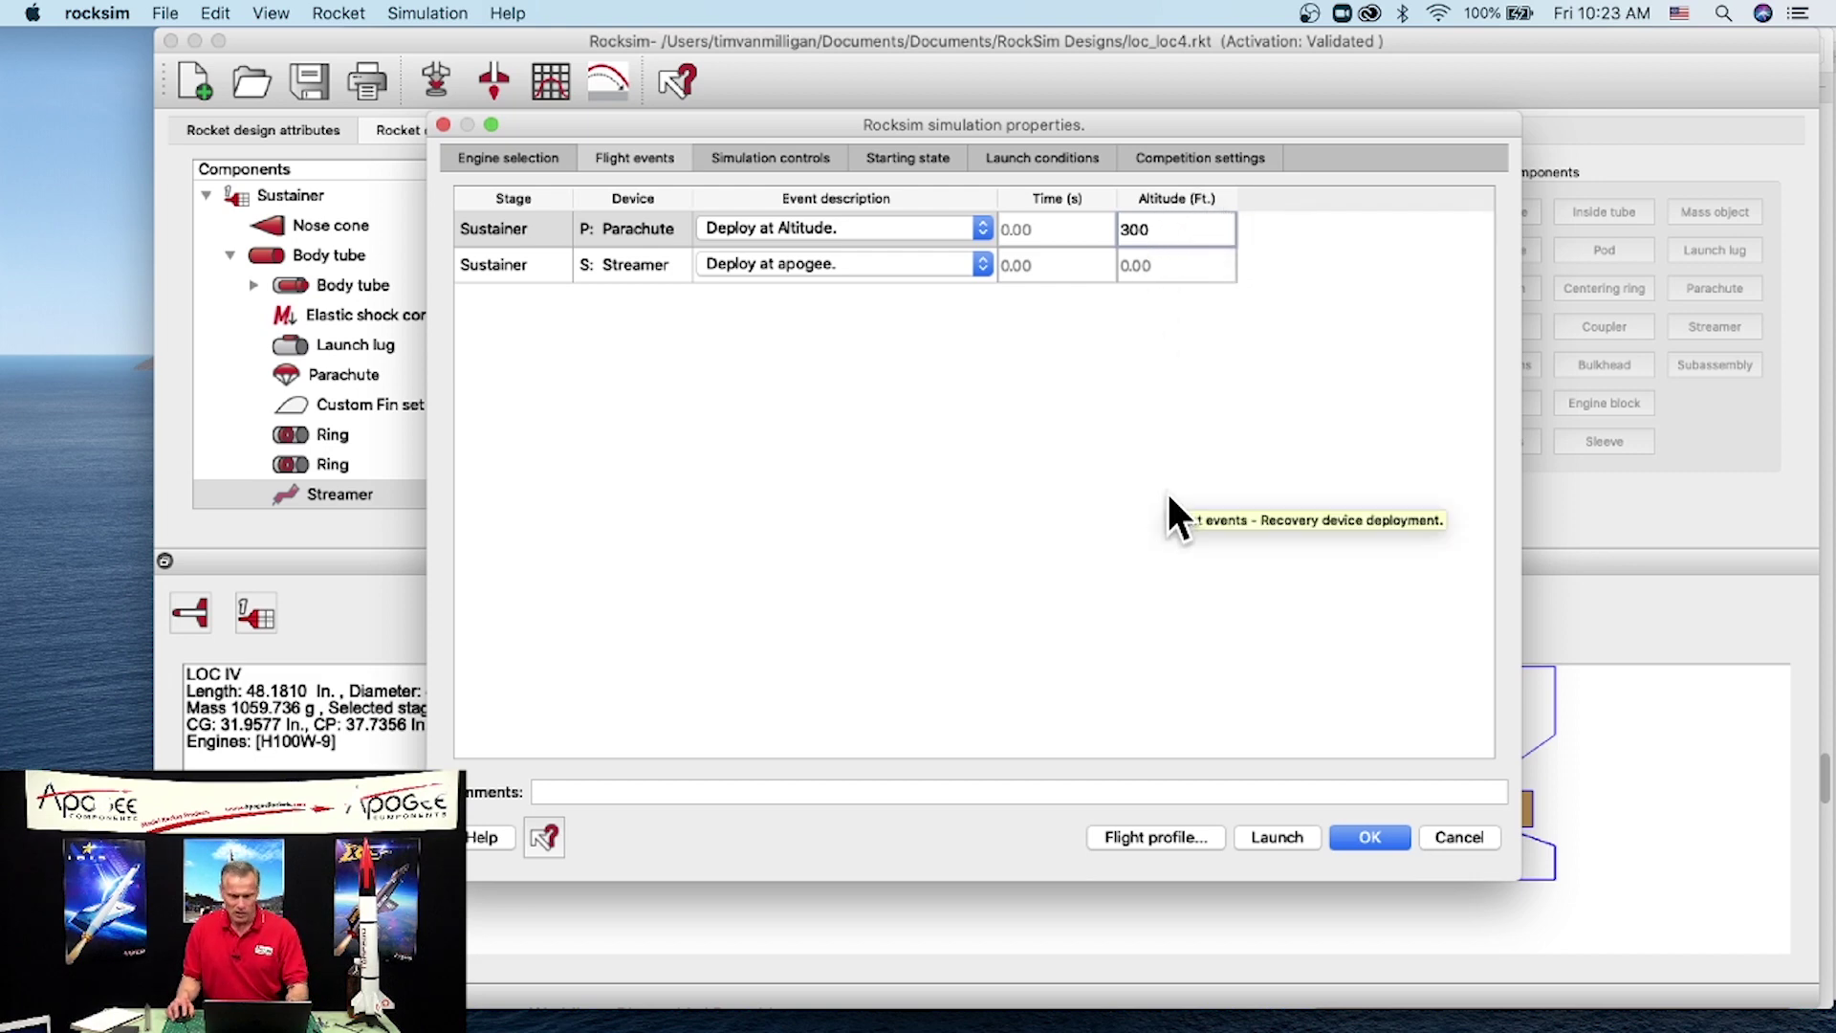
pyautogui.press('Return')
# Step: Run the dual-deployment flight and follow its 2D profile from boost through the streamer descent to the parachute phase at about 40.6 seconds
pyautogui.click(1168, 832)
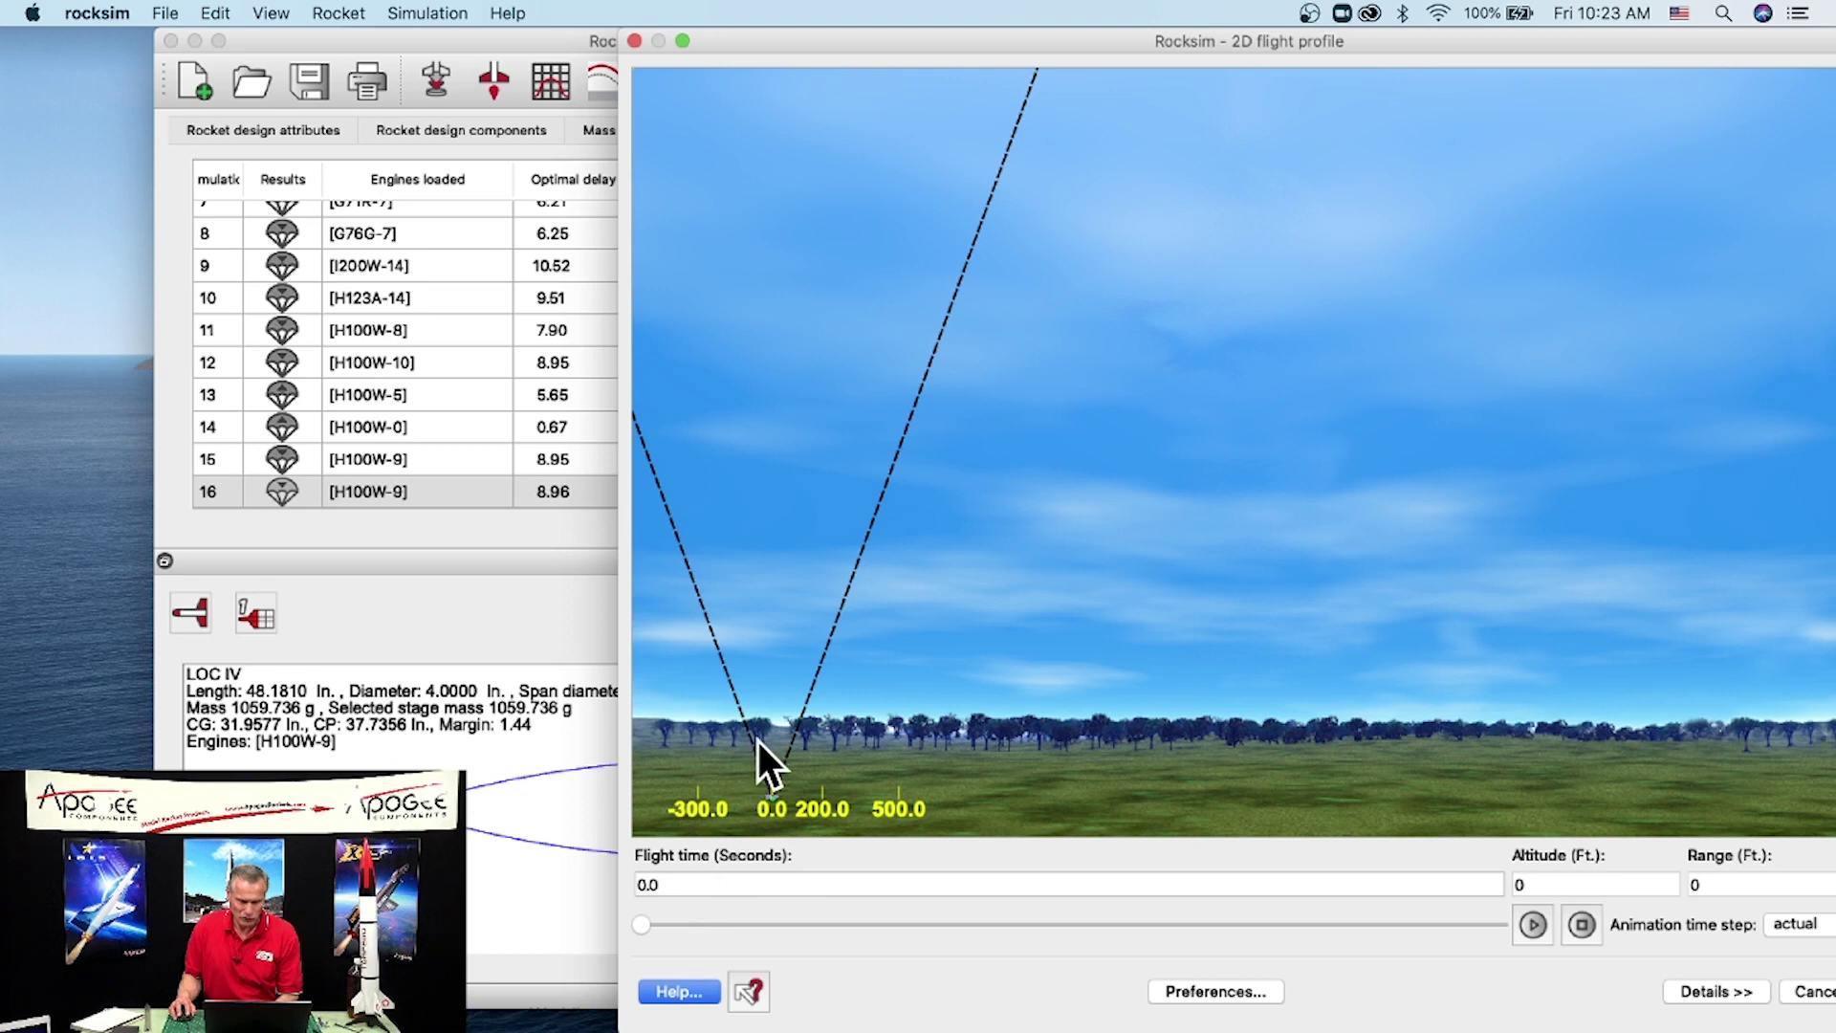
pyautogui.moveTo(641, 920); pyautogui.dragTo(706, 920)
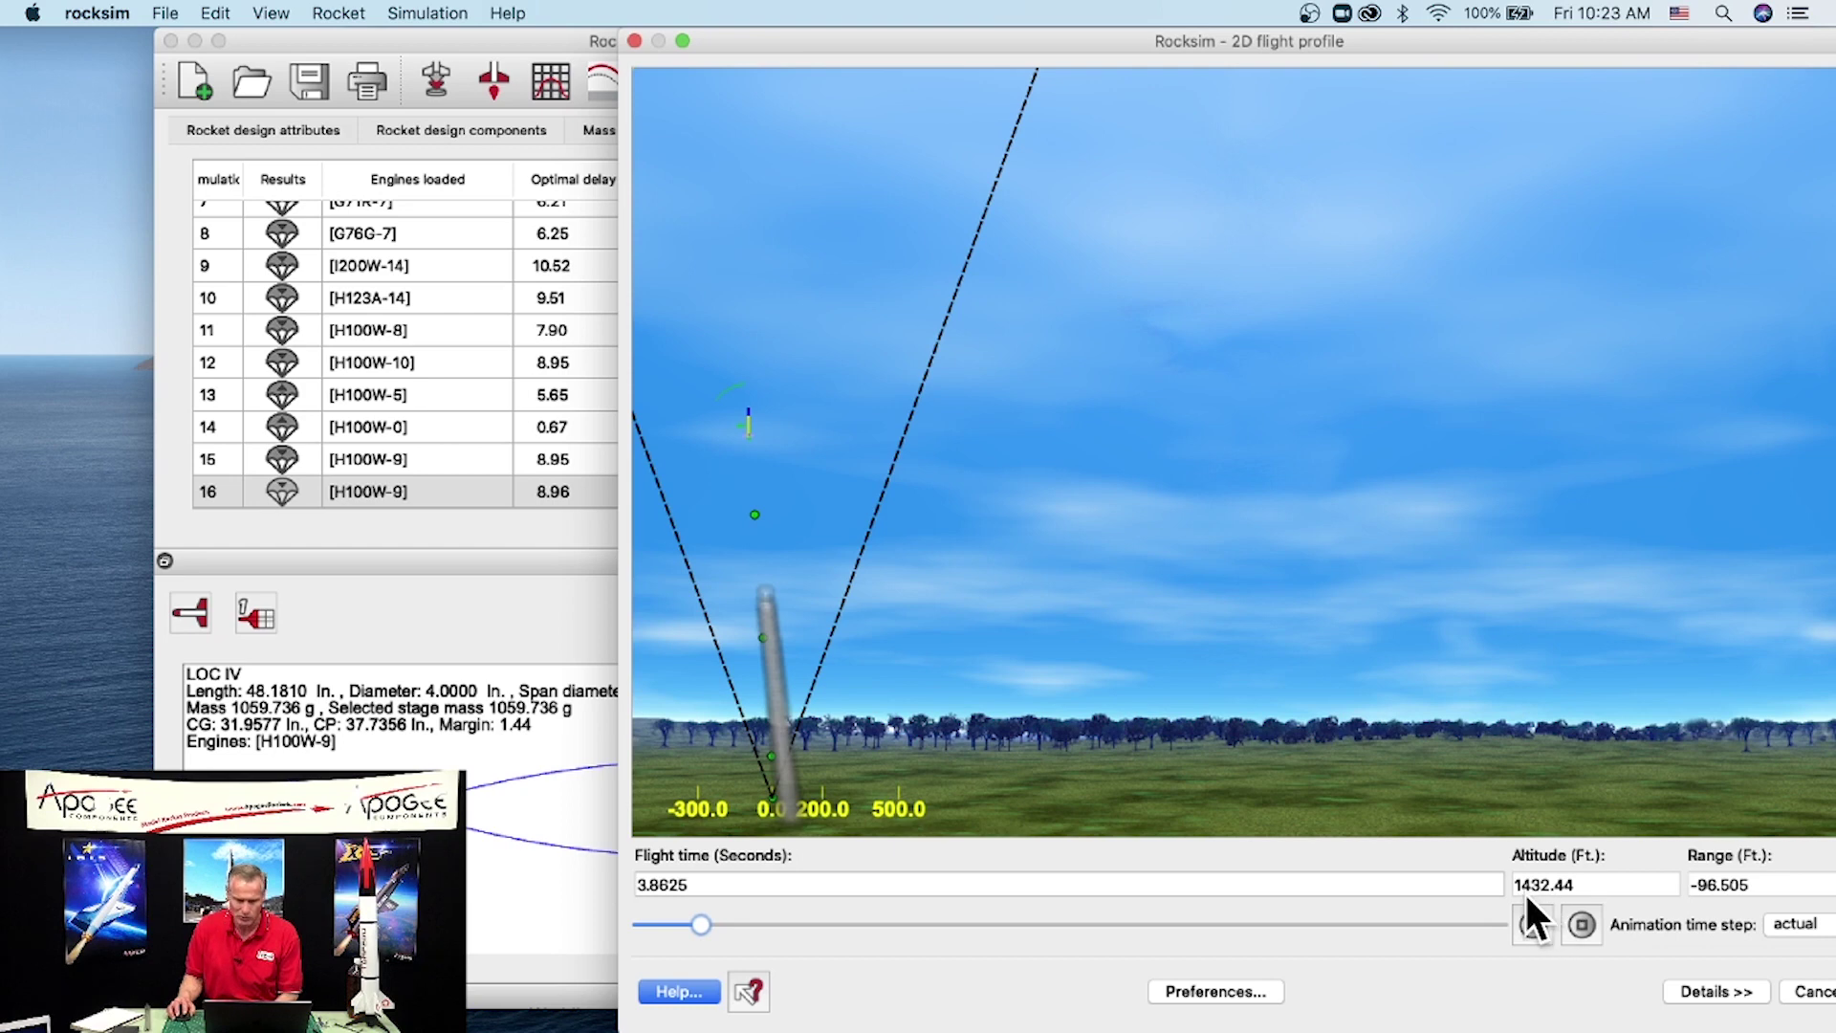
pyautogui.moveTo(707, 922); pyautogui.dragTo(1186, 924)
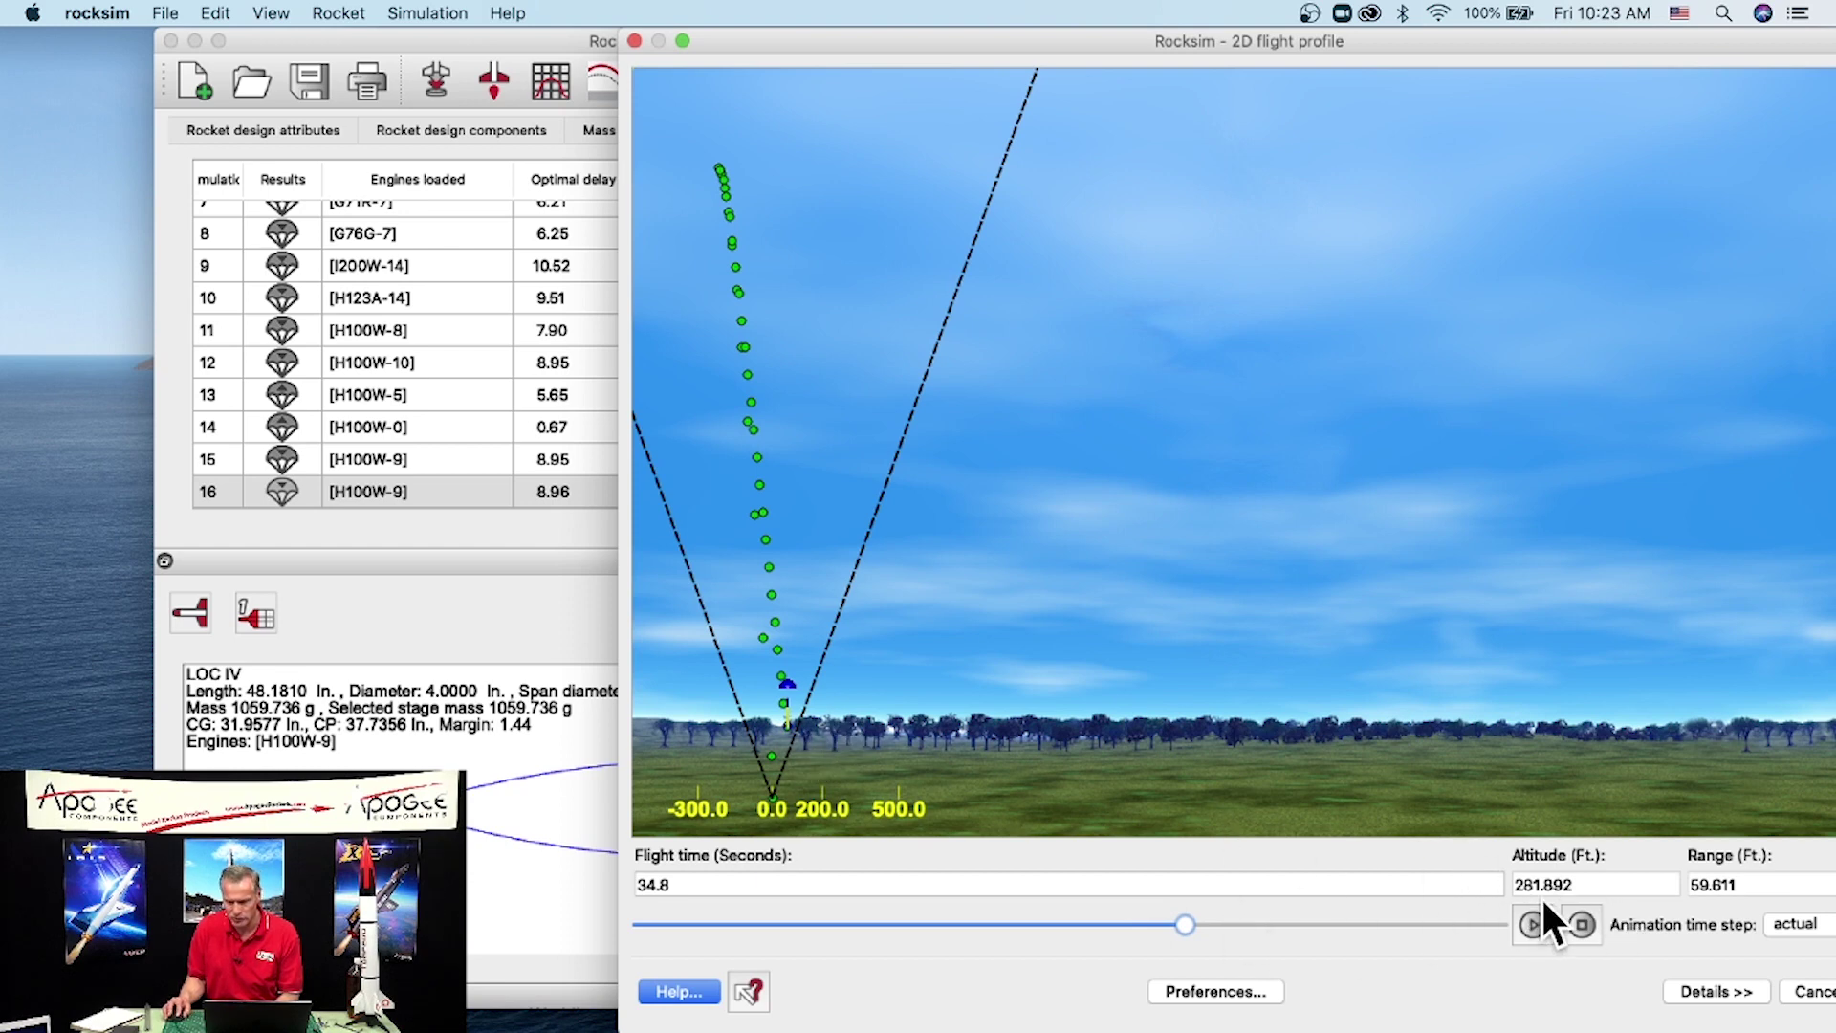
pyautogui.moveTo(1185, 924); pyautogui.dragTo(1283, 916)
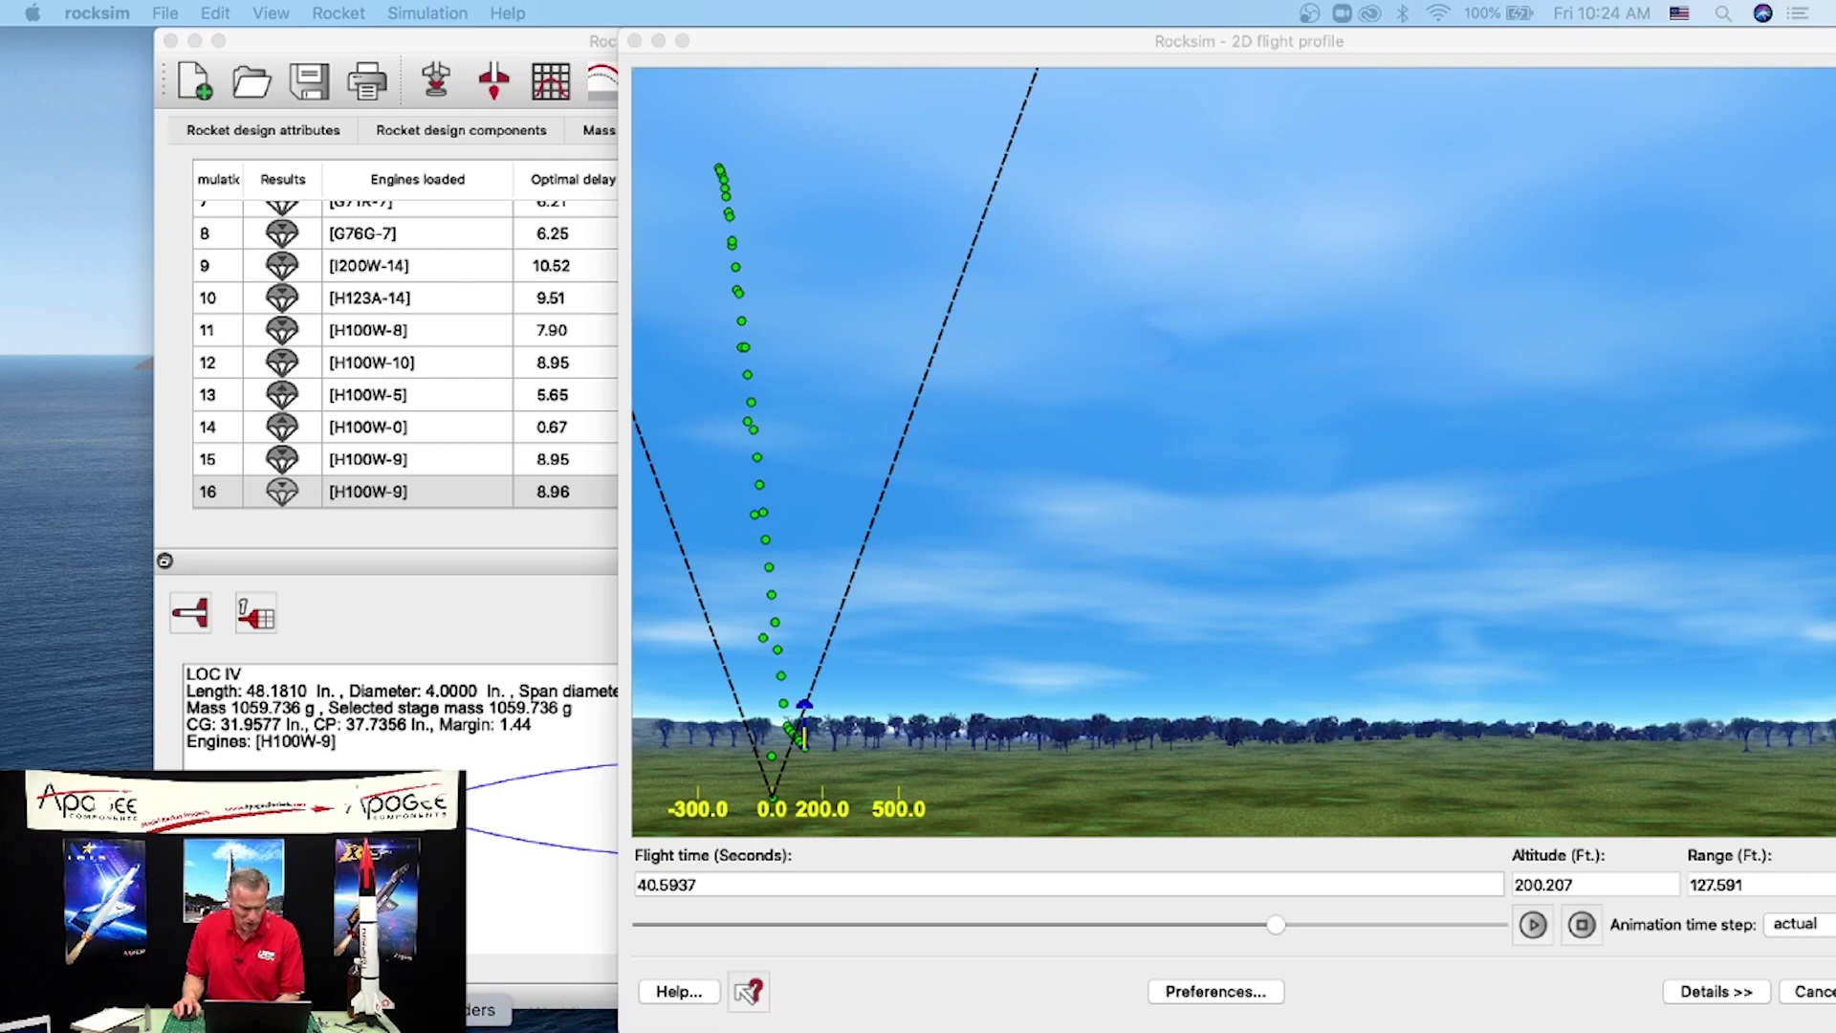
# Step: Switch to Safari and open the How Composite Rocket Engines Work page among the Apogee site's technical information pages
pyautogui.click(439, 1030)
pyautogui.scroll(15, 1077, 388)
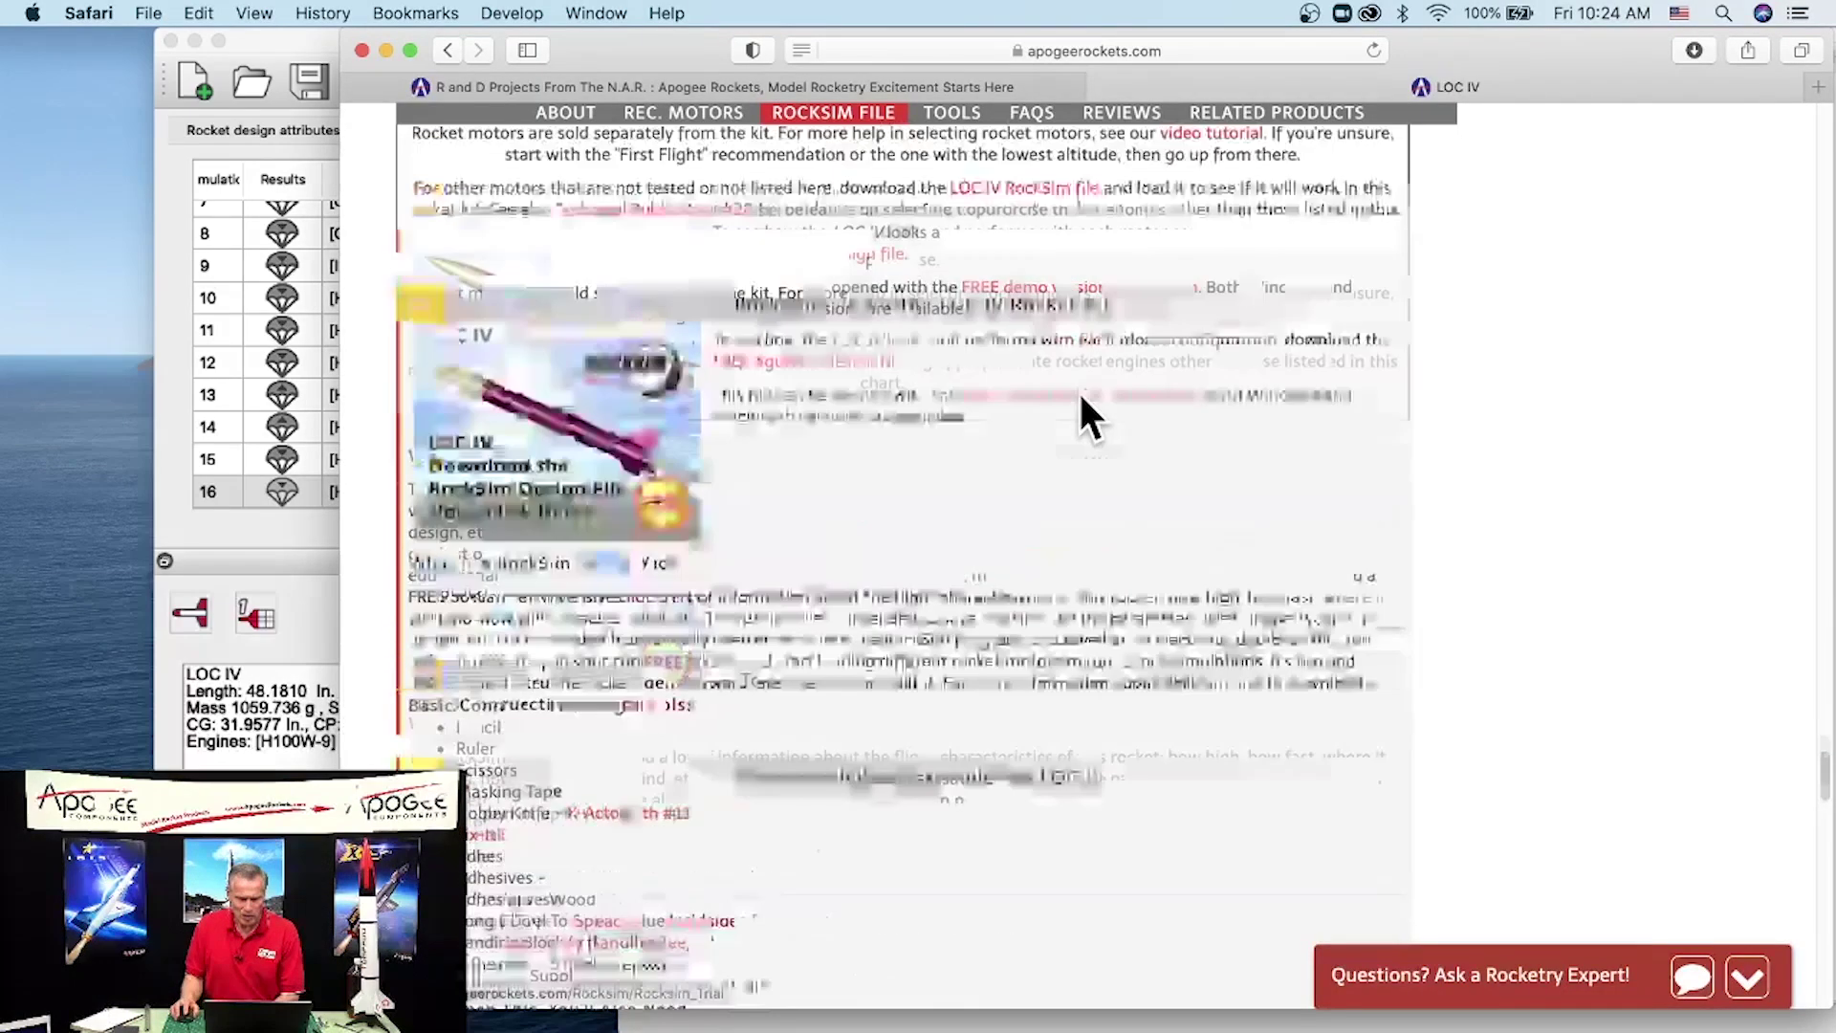
pyautogui.scroll(20, 904, 382)
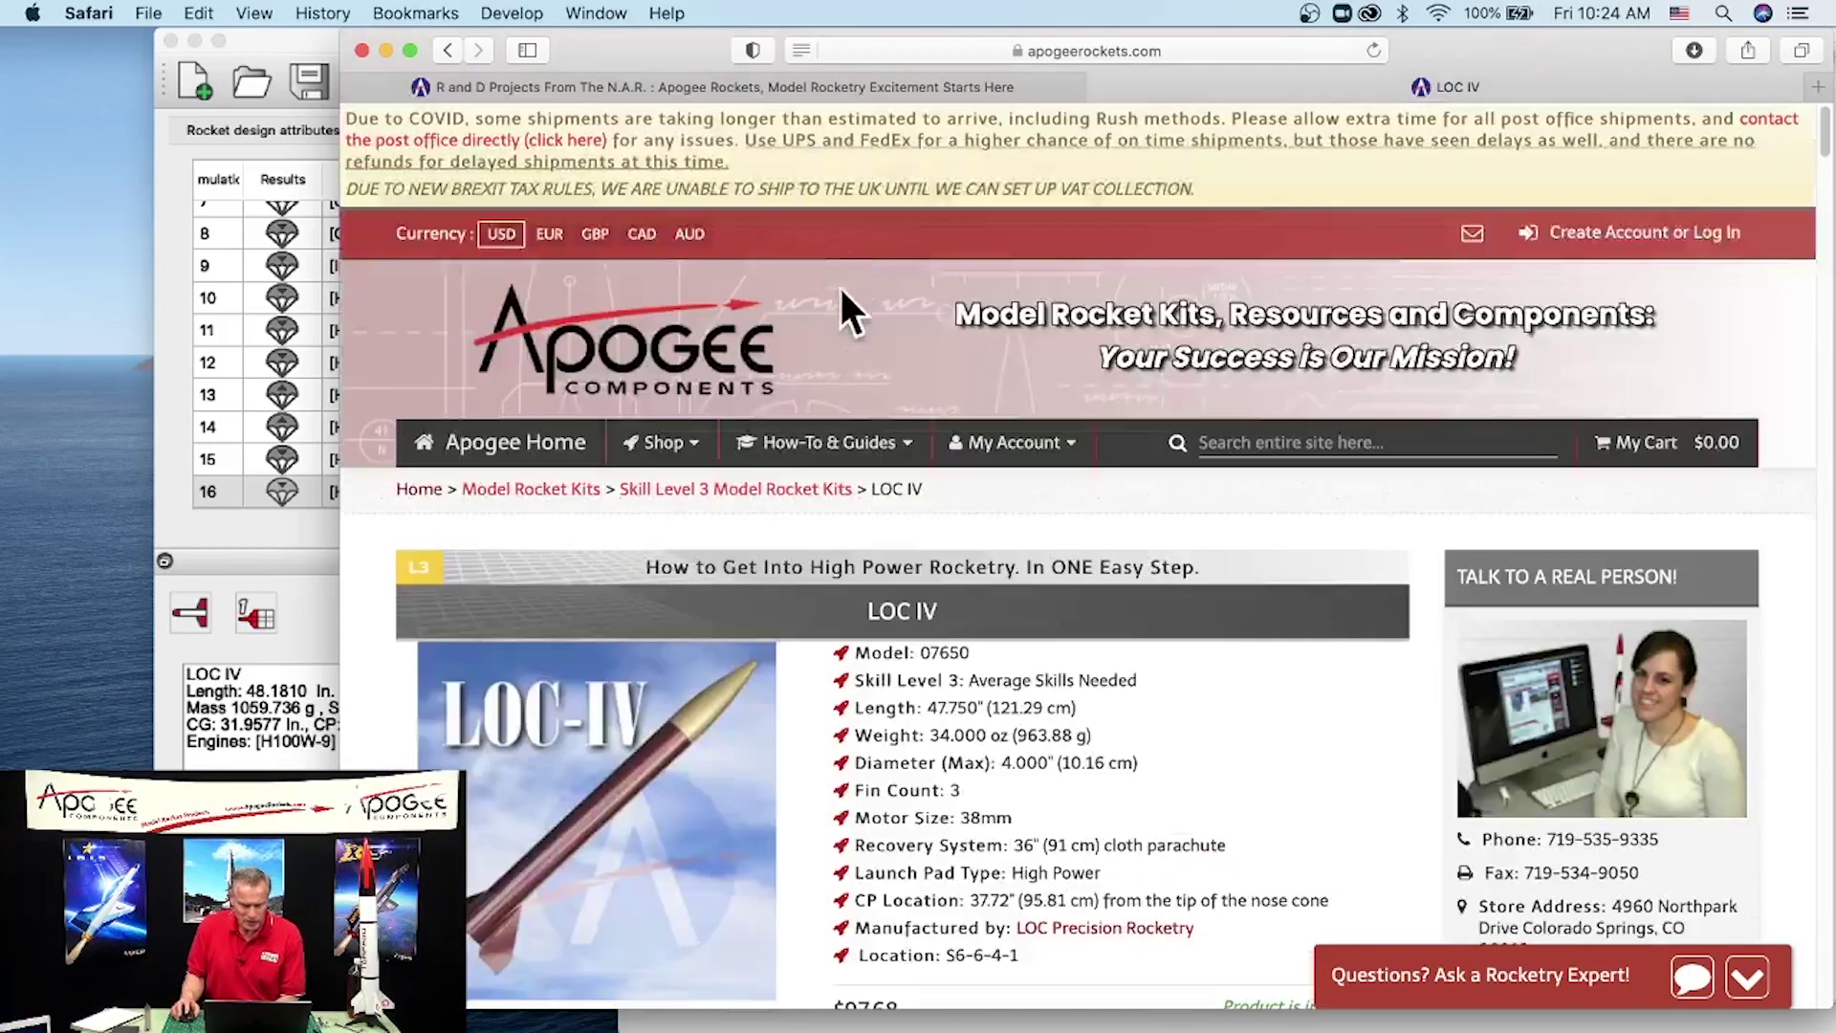
pyautogui.click(793, 441)
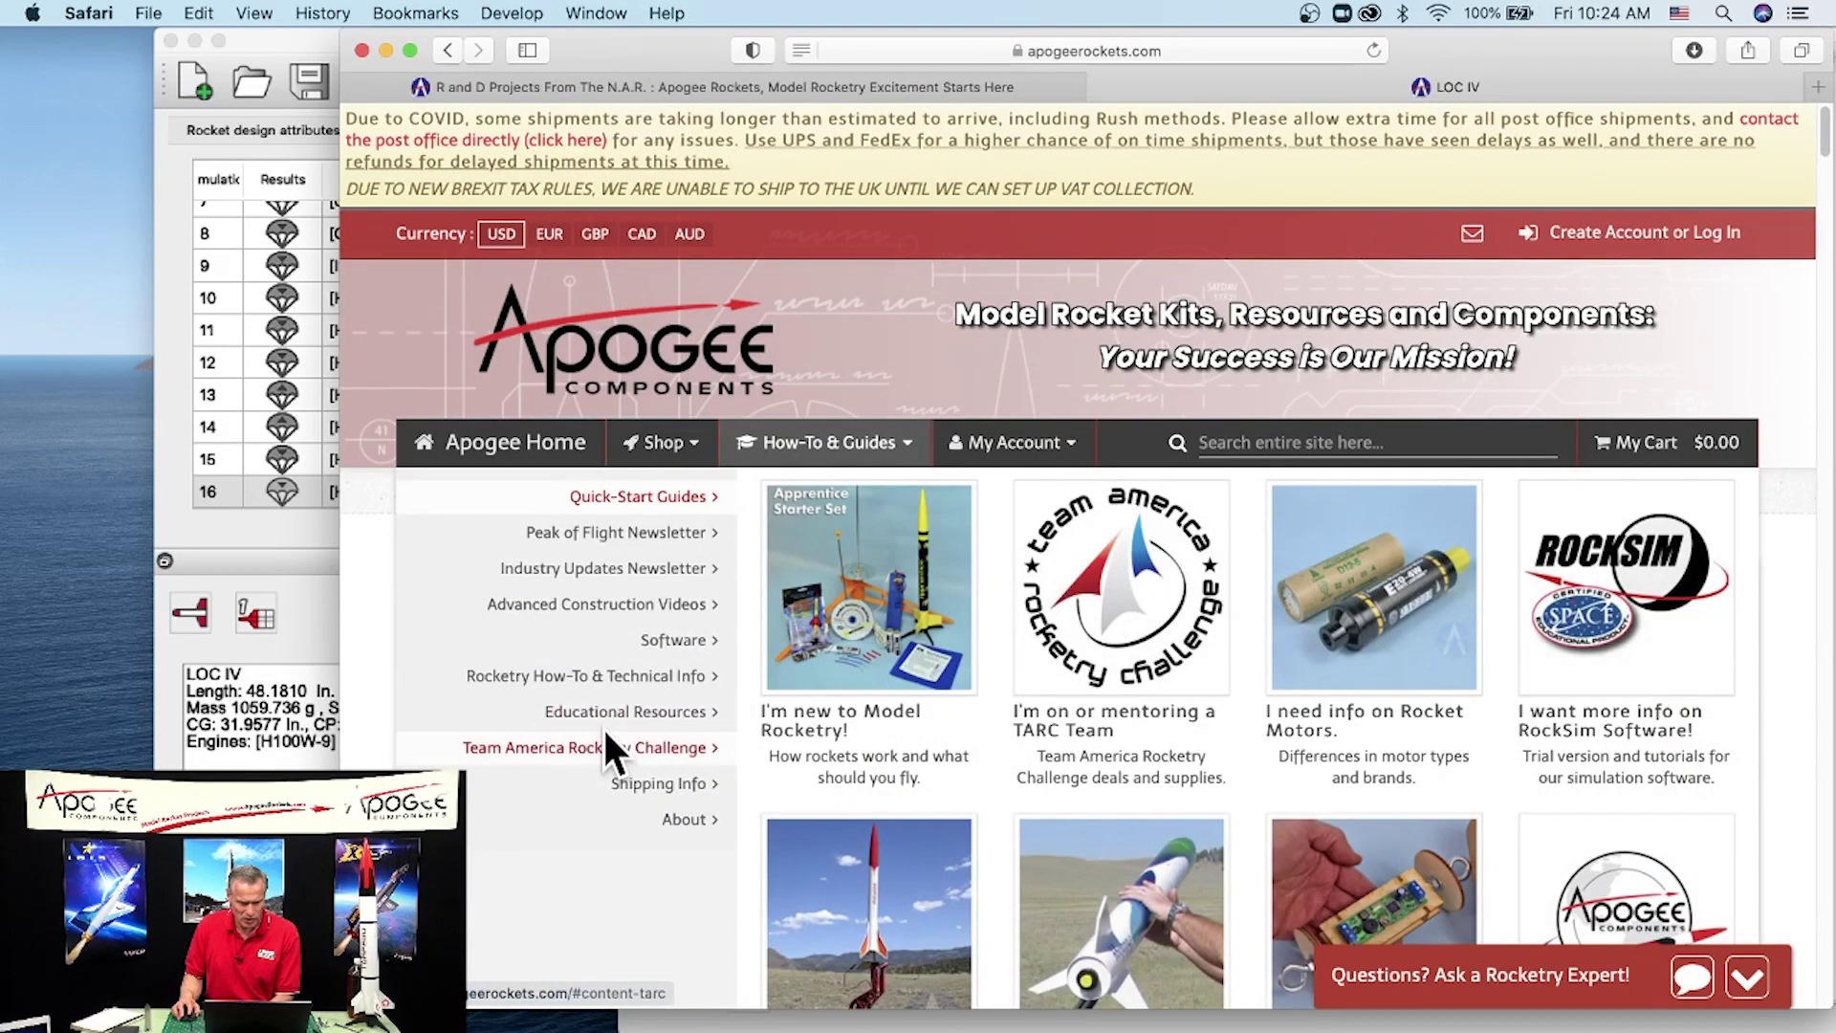
pyautogui.moveTo(610, 669)
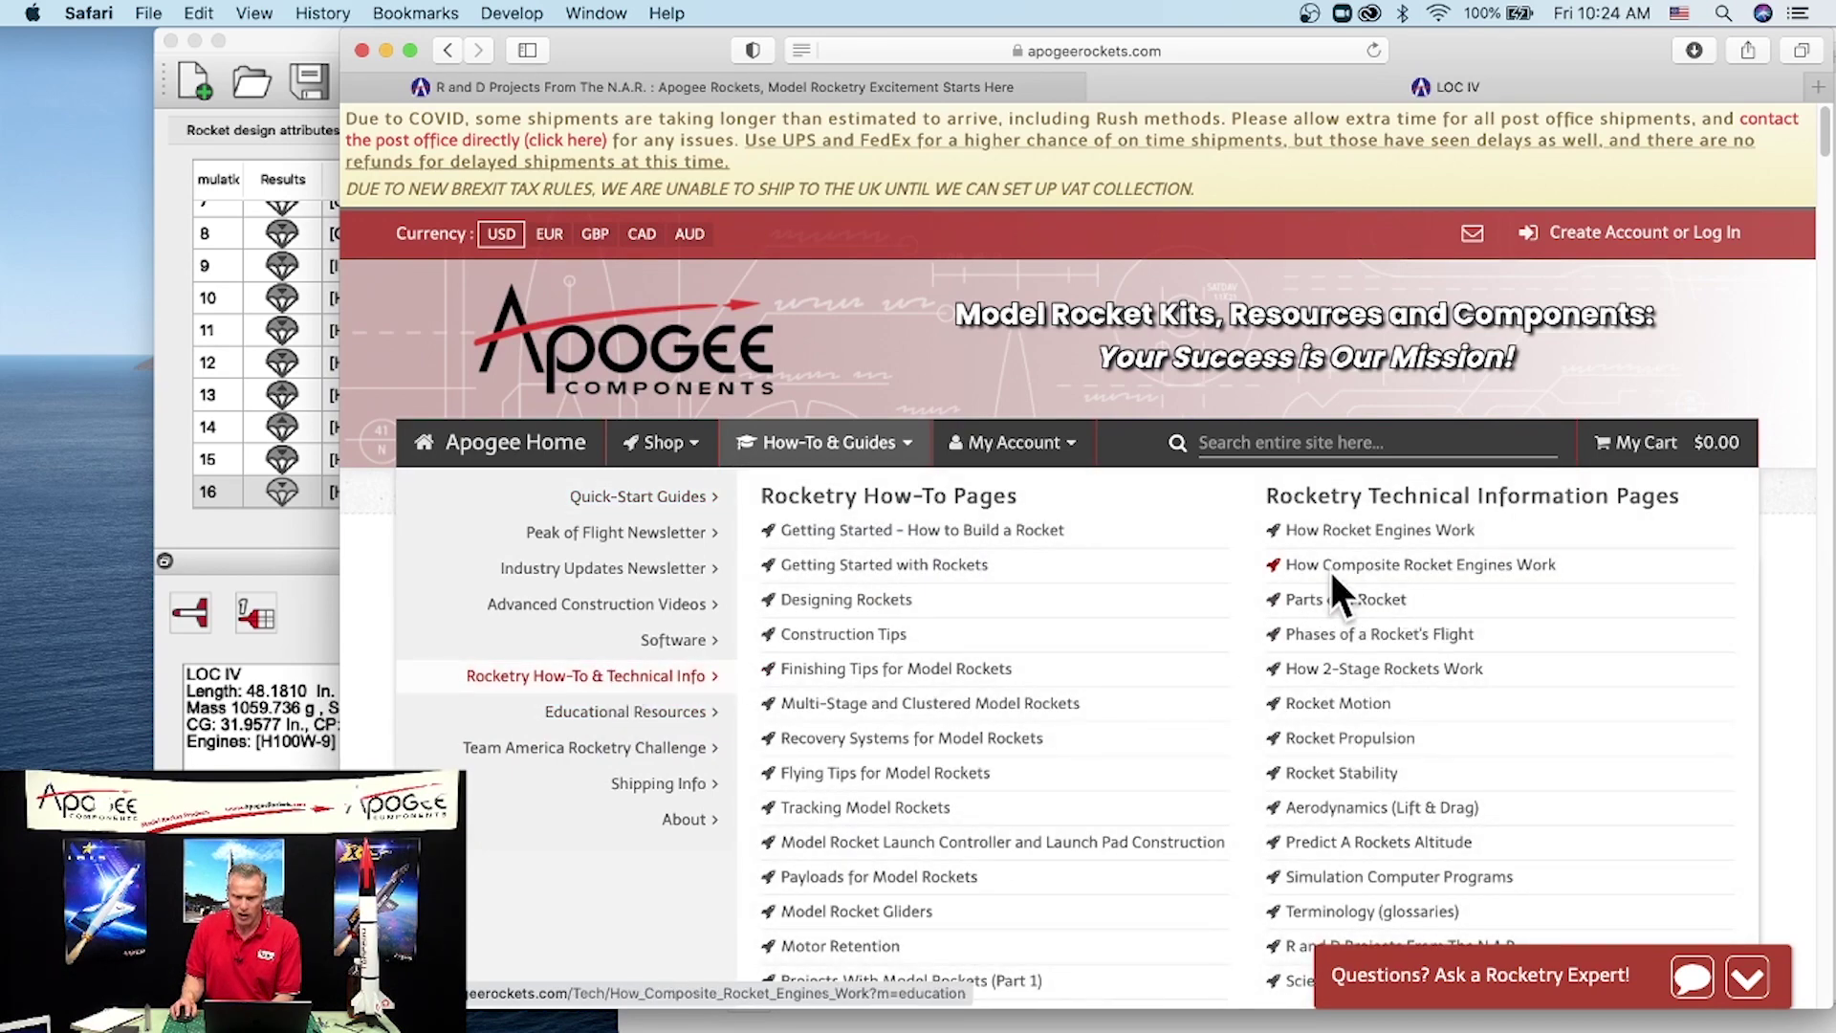
pyautogui.click(1483, 571)
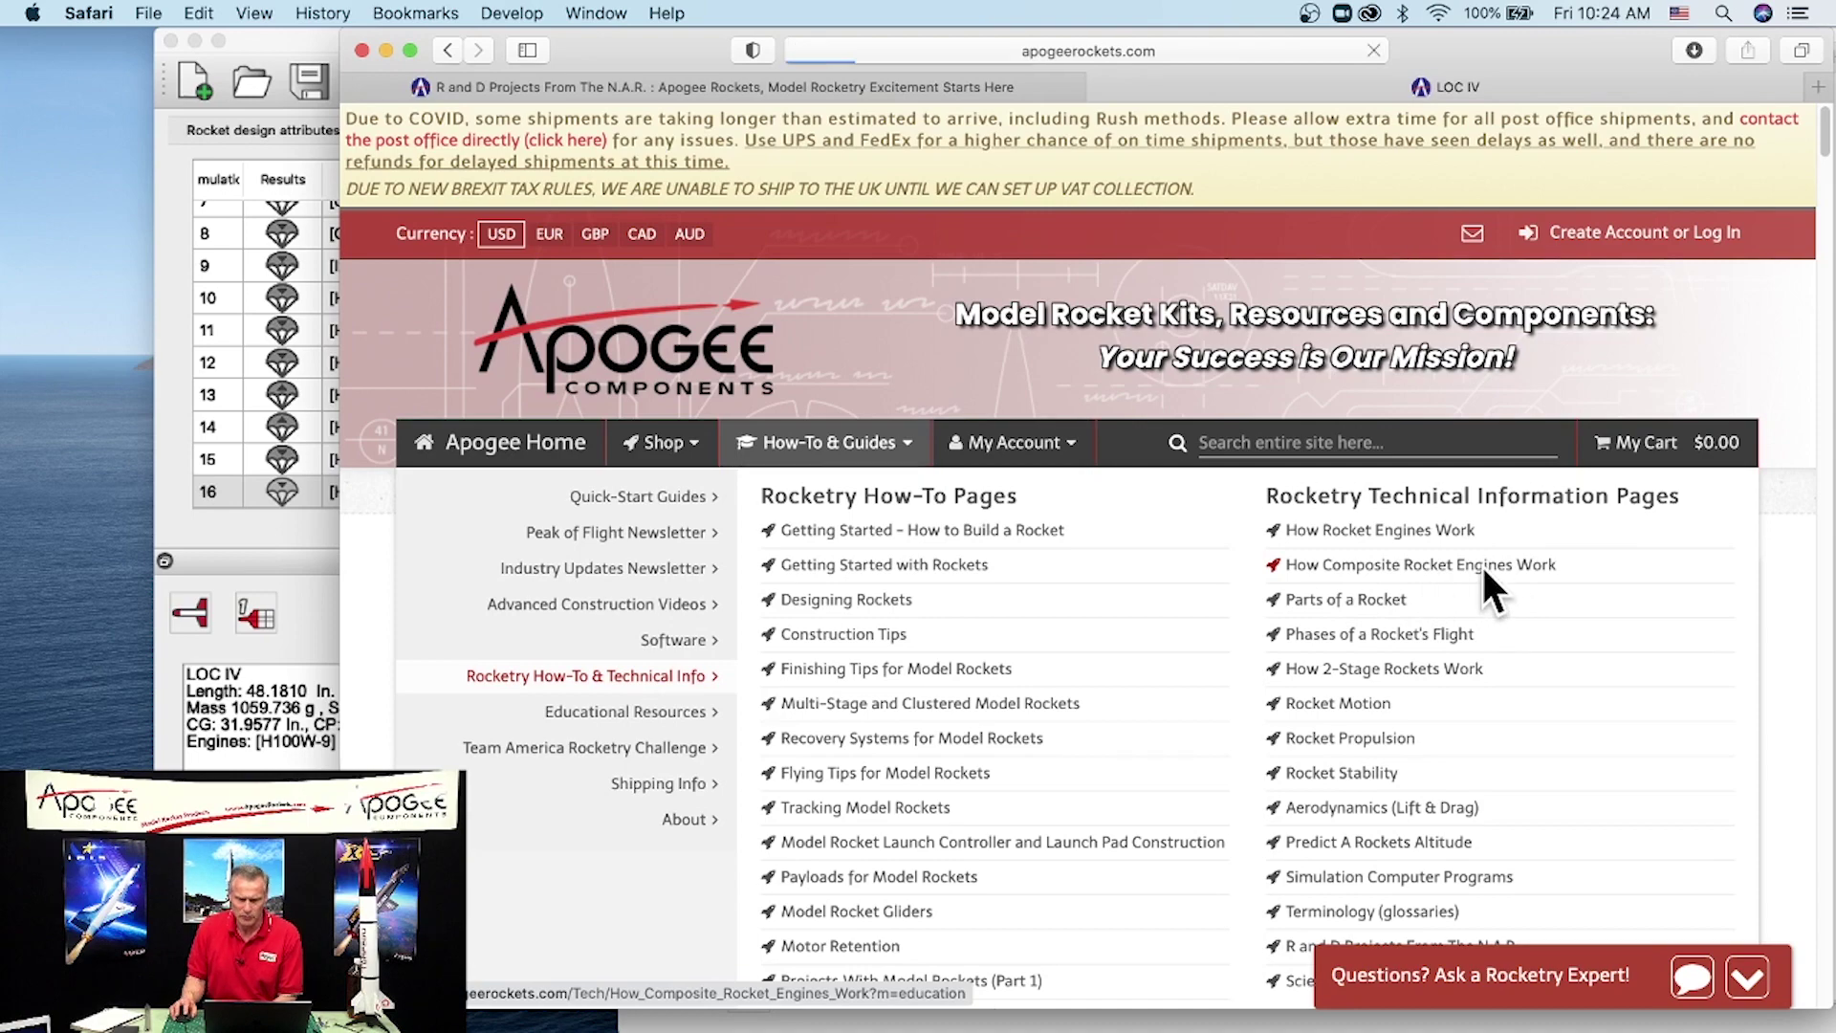
pyautogui.scroll(-5, 1364, 497)
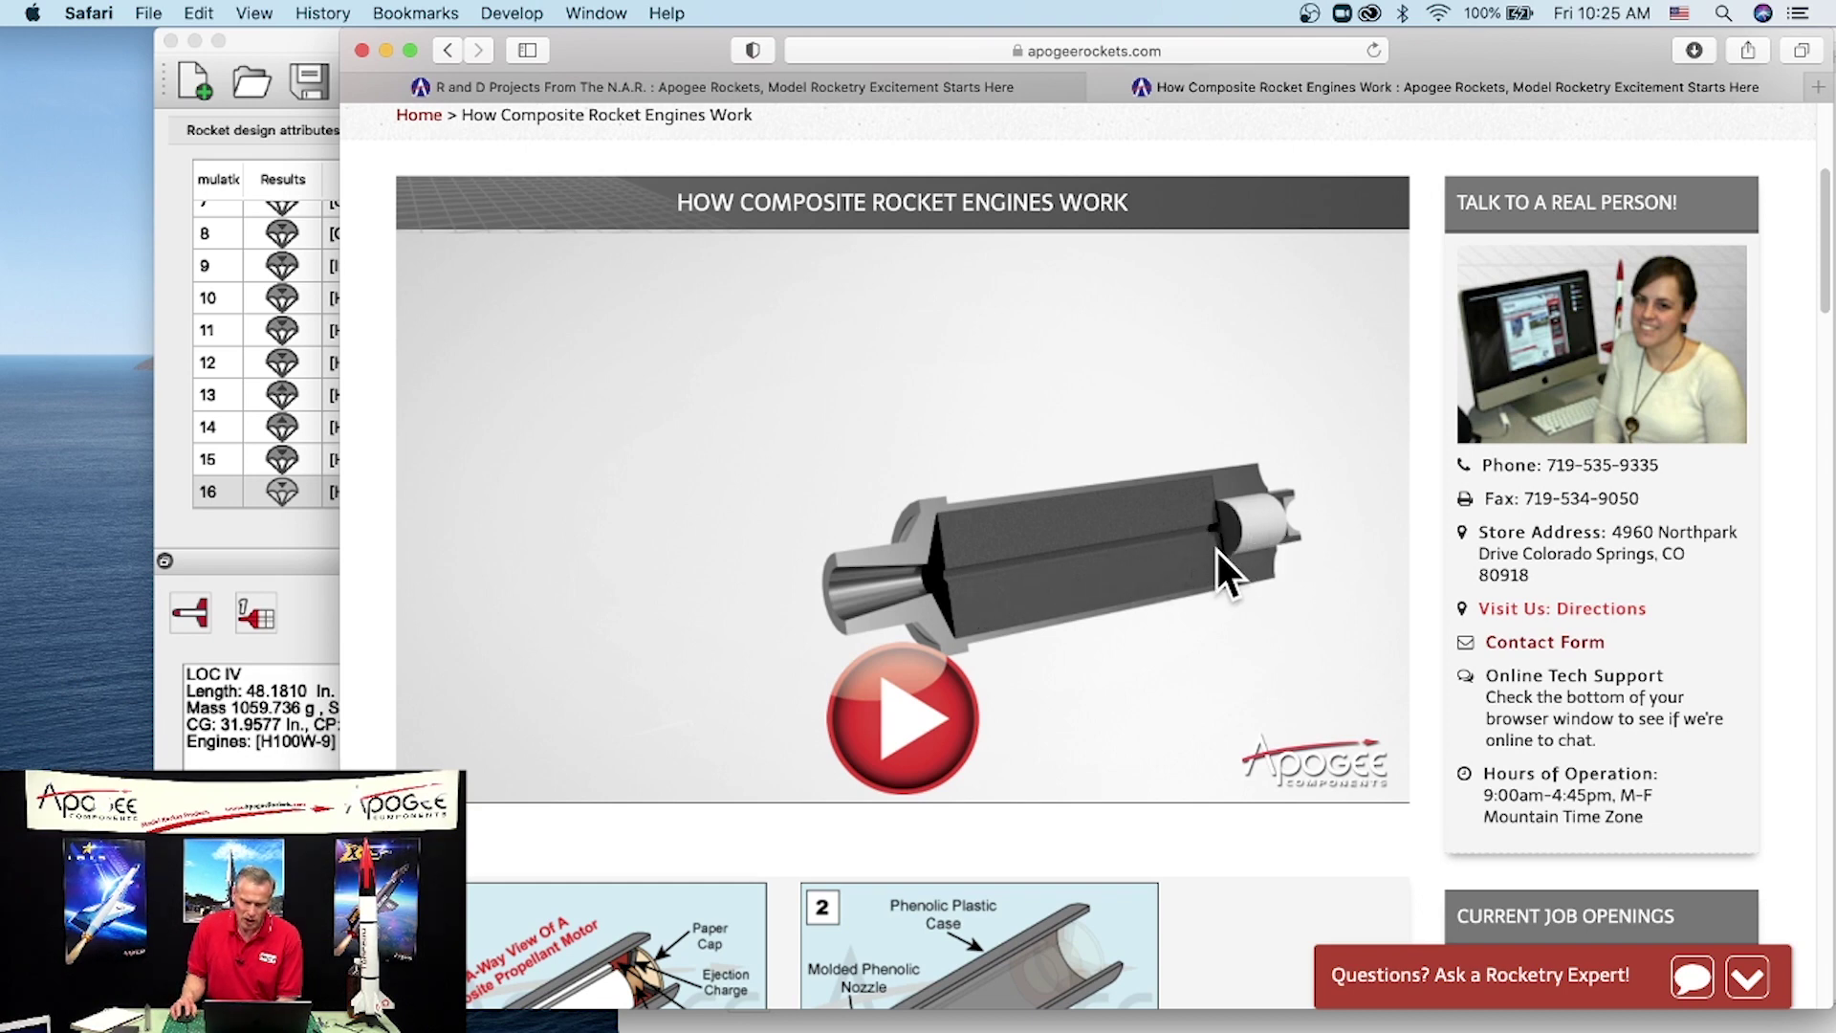
# Step: Step through the composite engine animation from ignition to the ejection charge, going back once to review the propellant burn
pyautogui.click(912, 716)
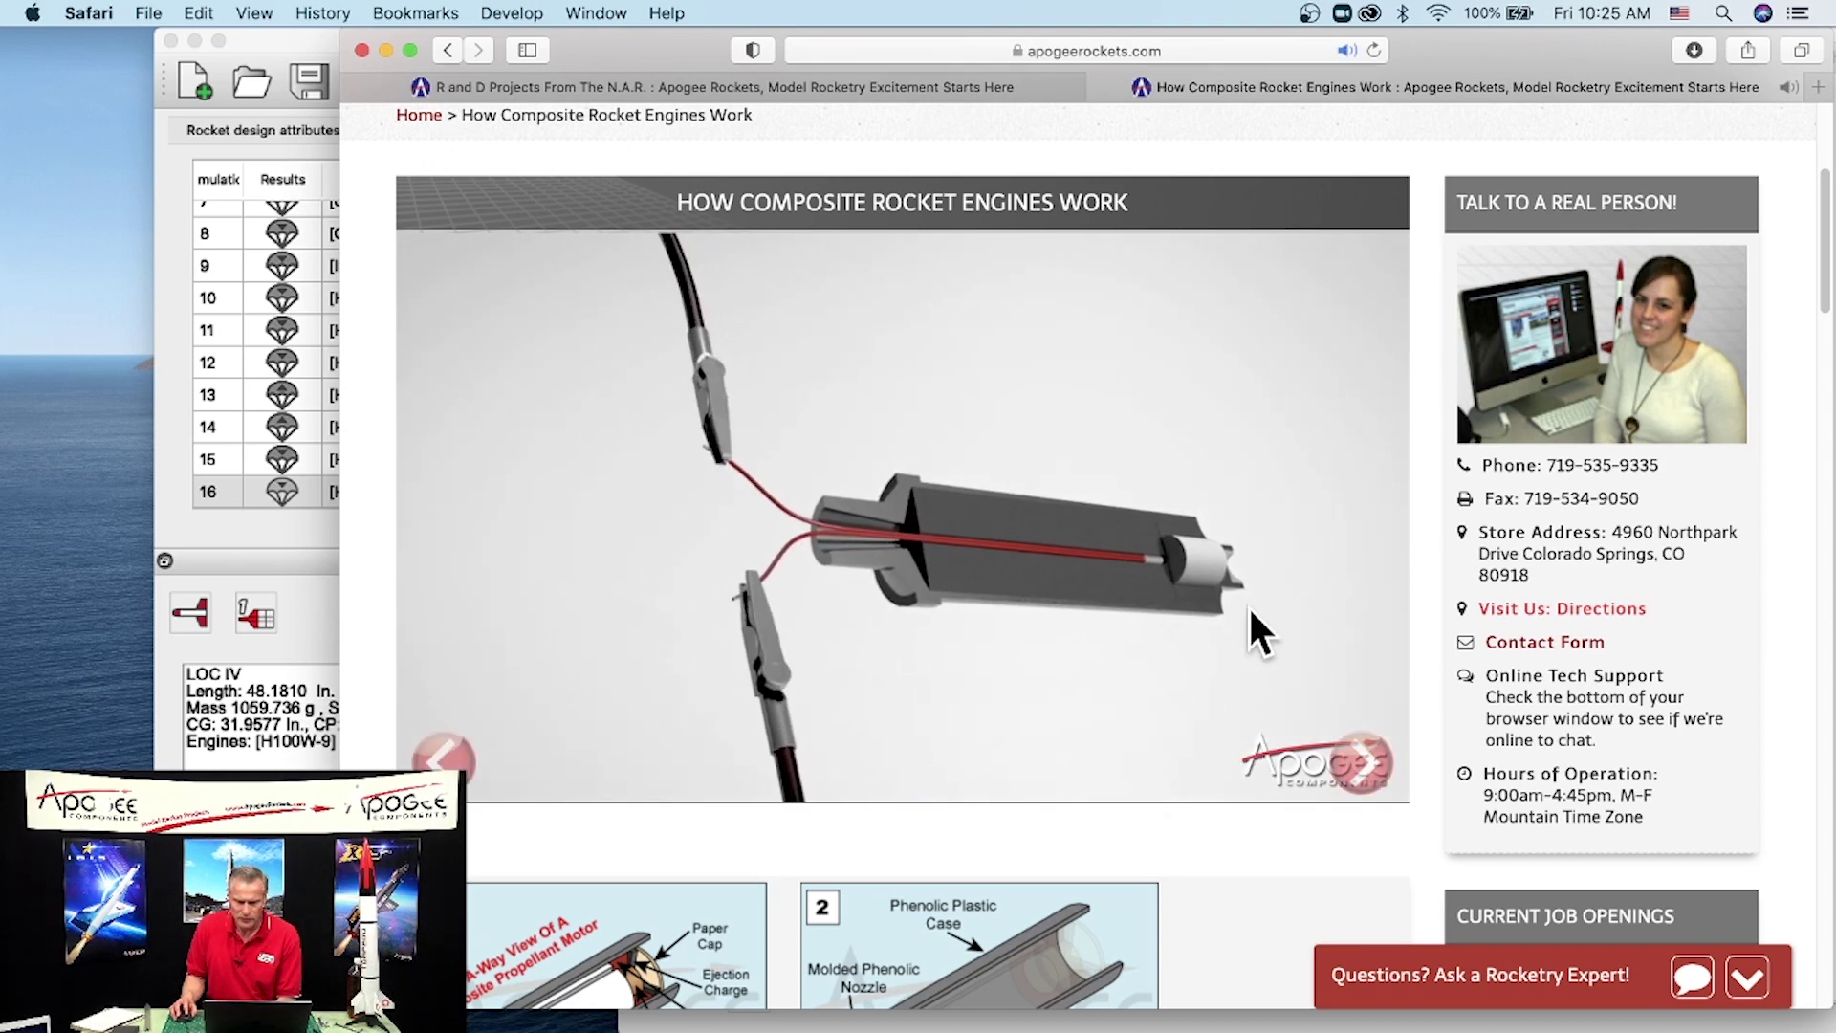
pyautogui.click(1369, 754)
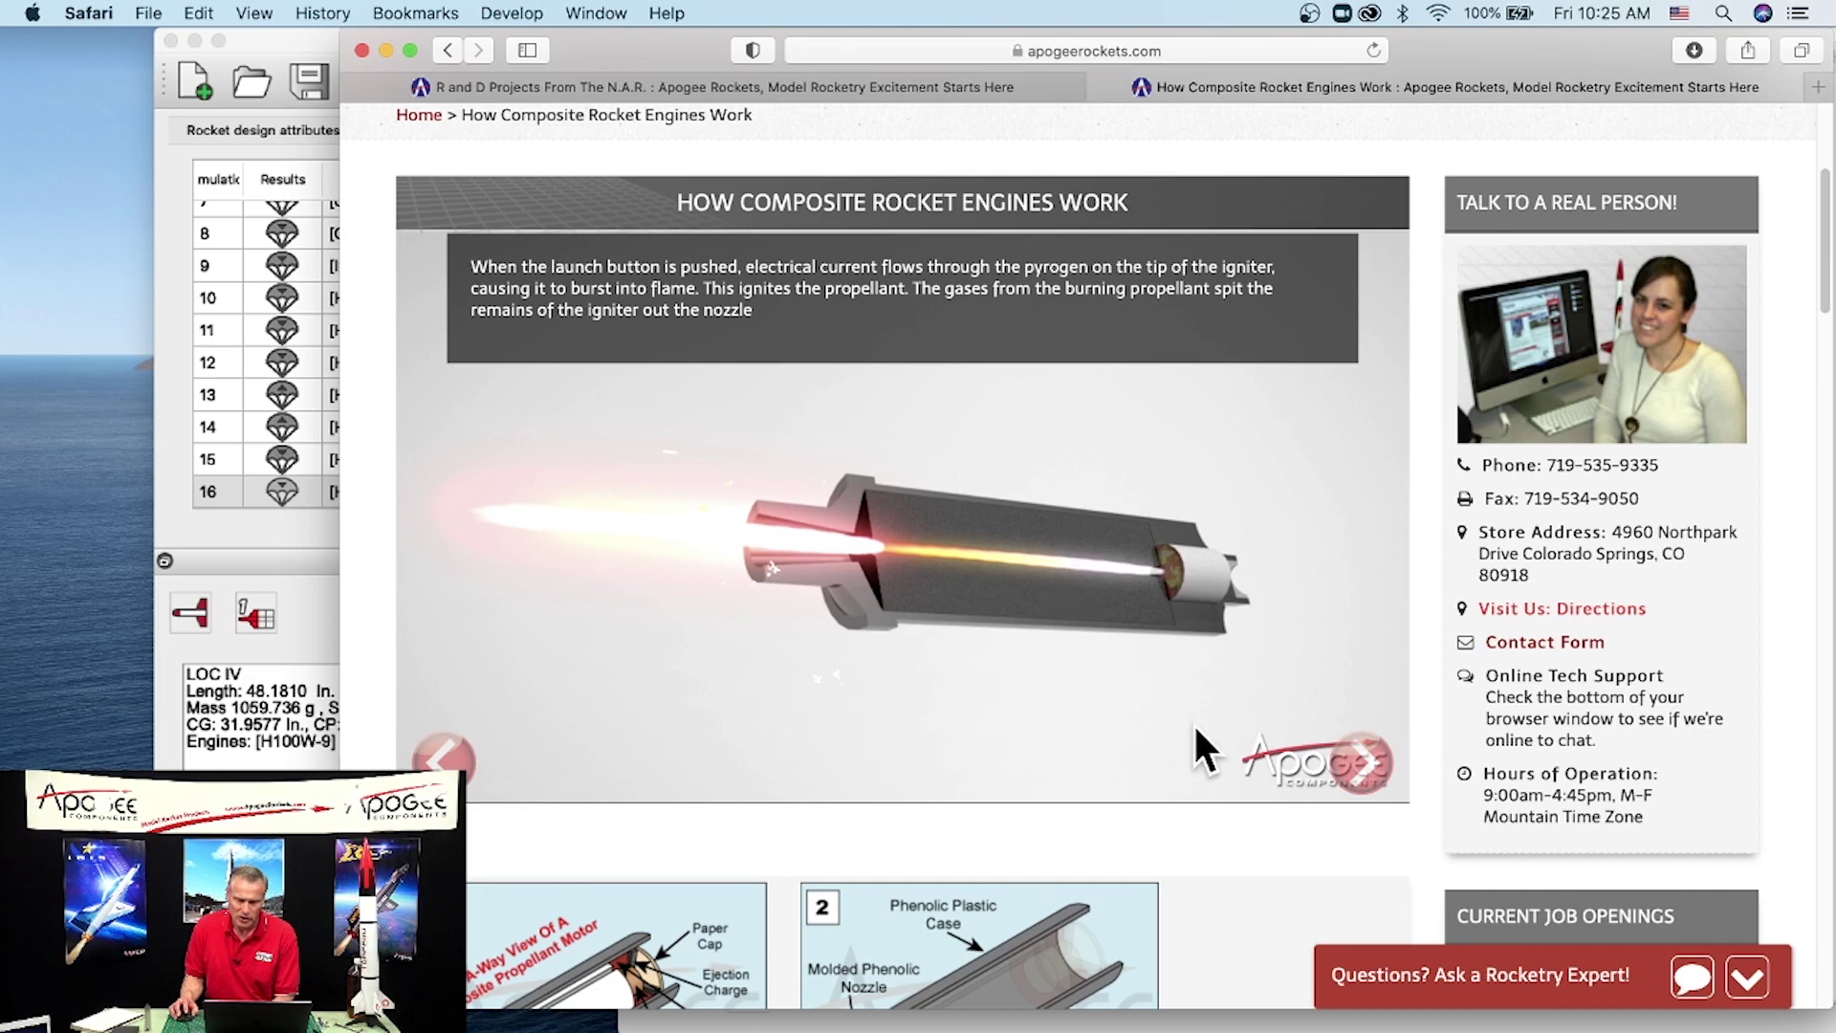
pyautogui.click(1366, 760)
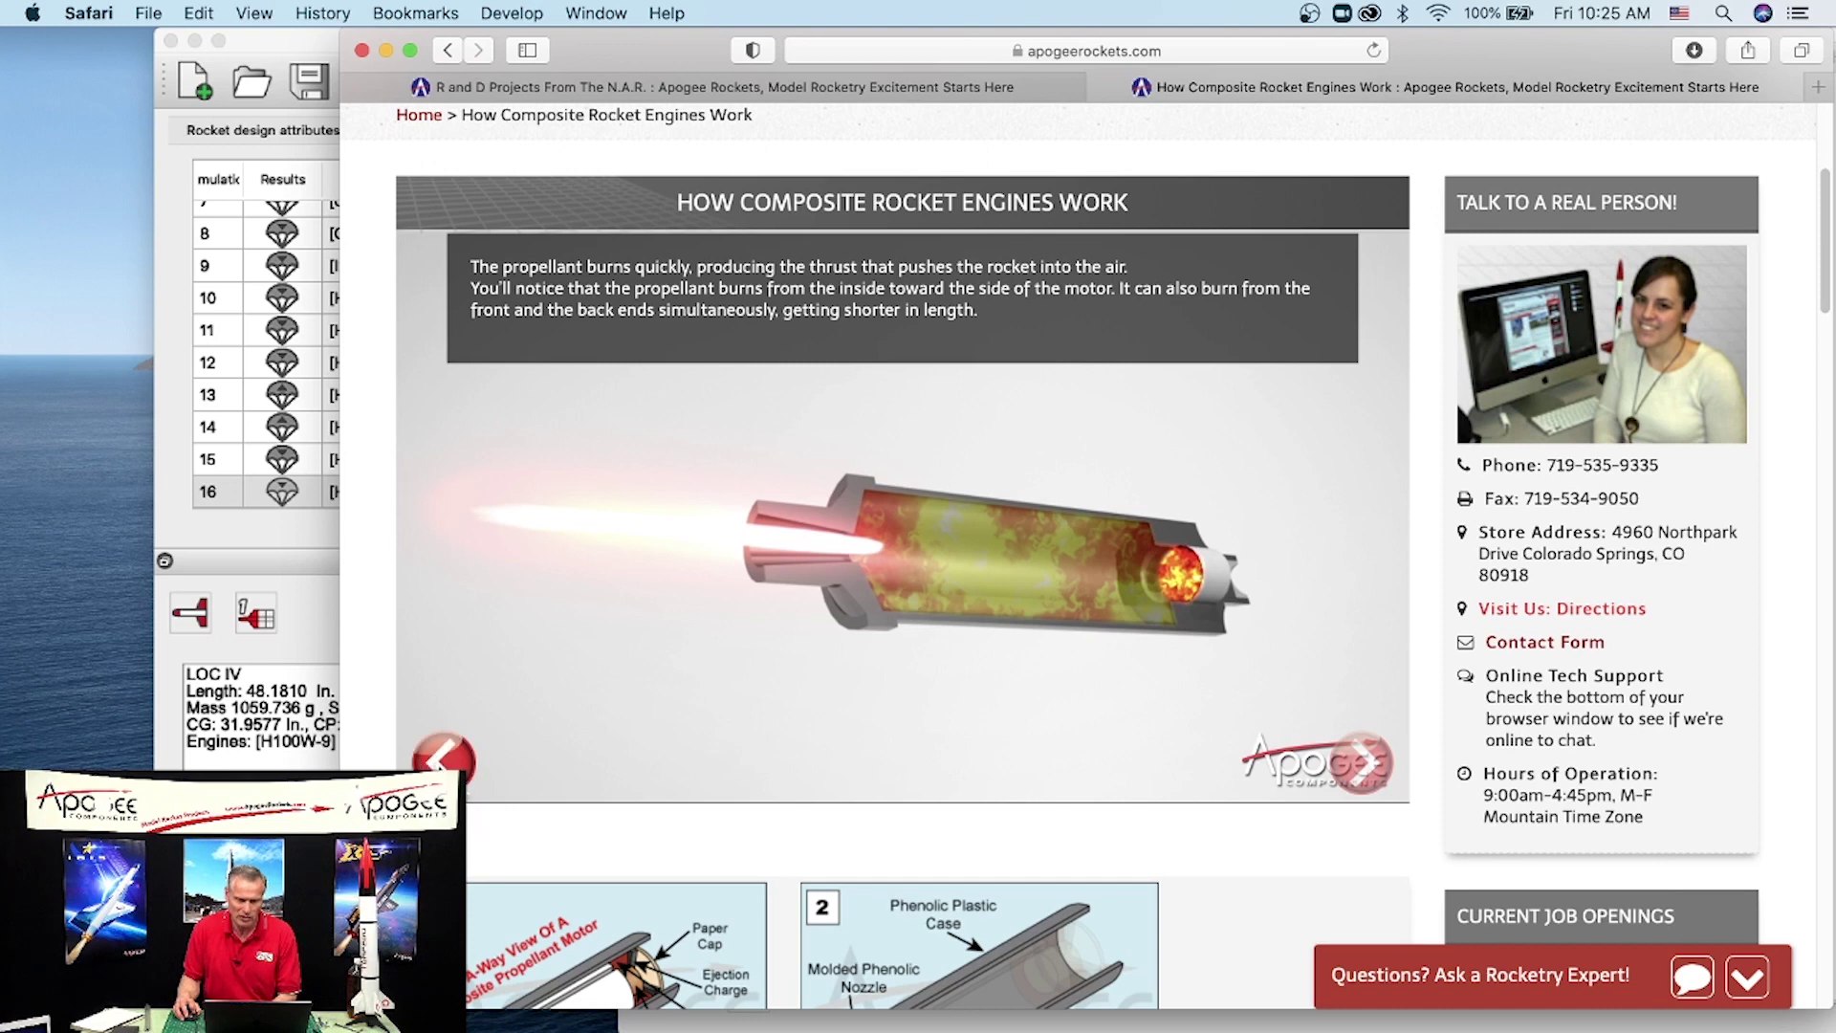
pyautogui.click(443, 760)
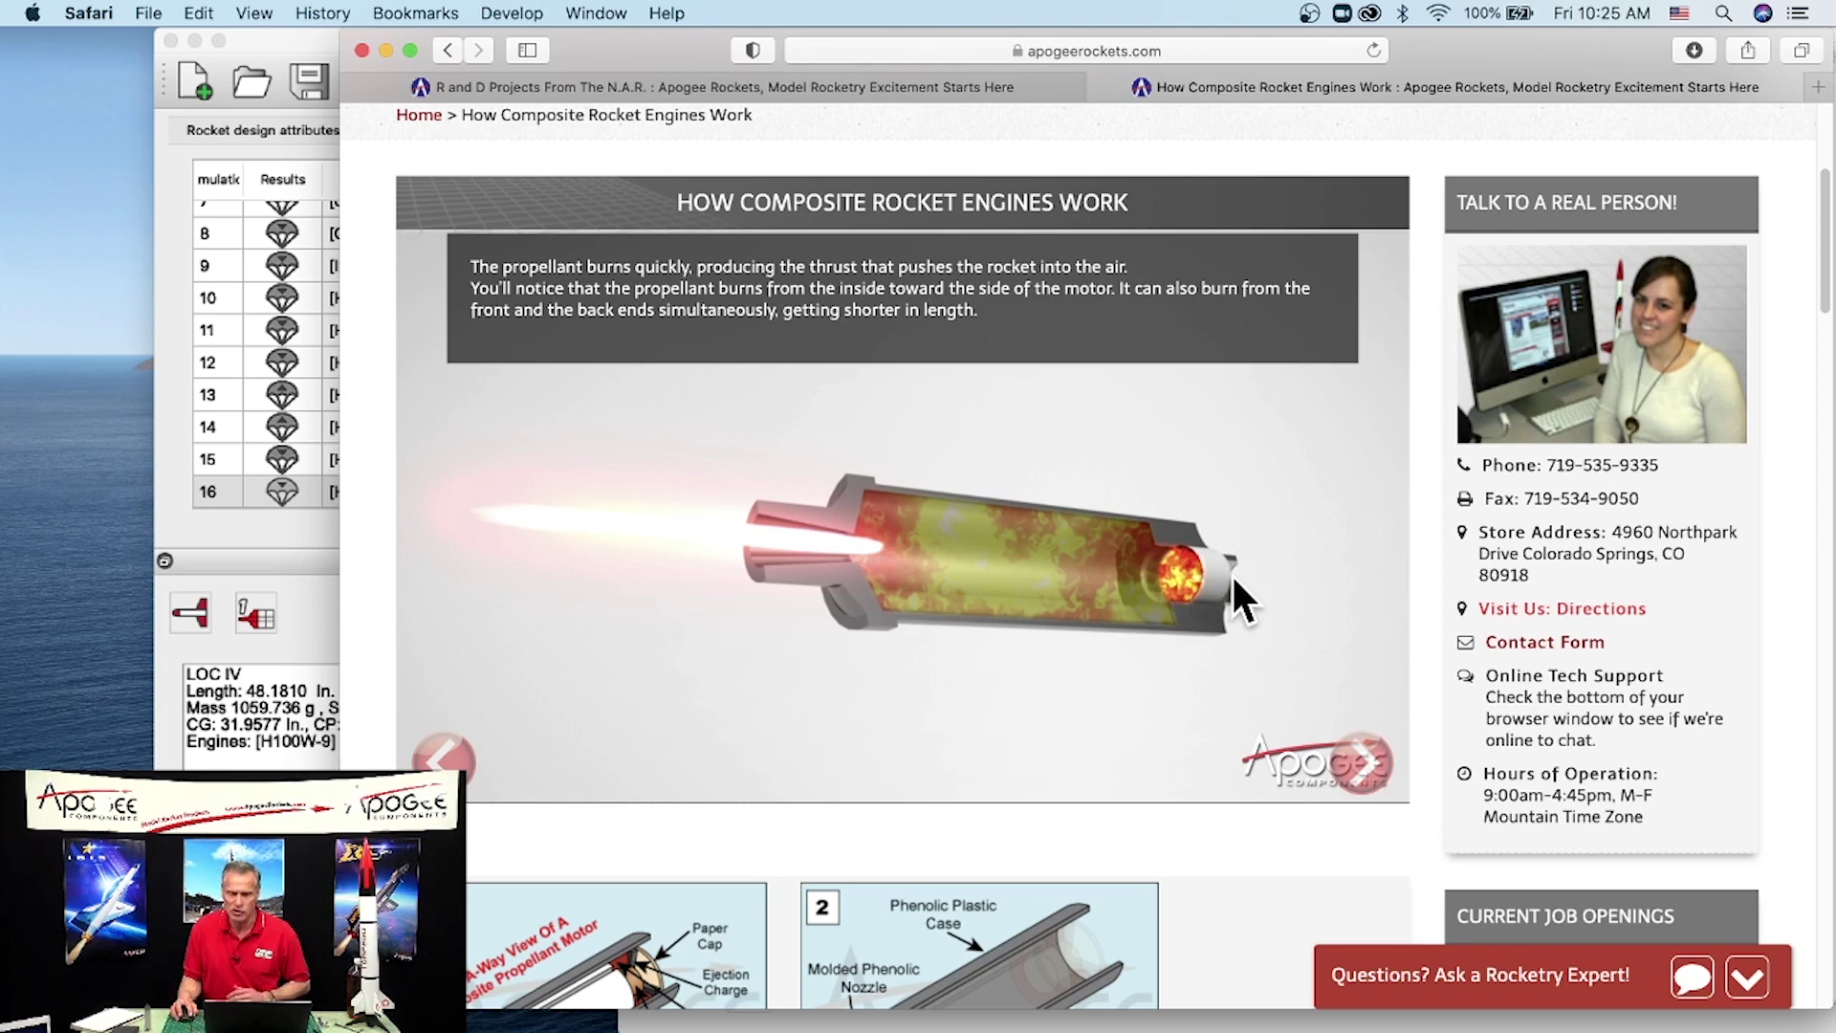
pyautogui.click(1372, 746)
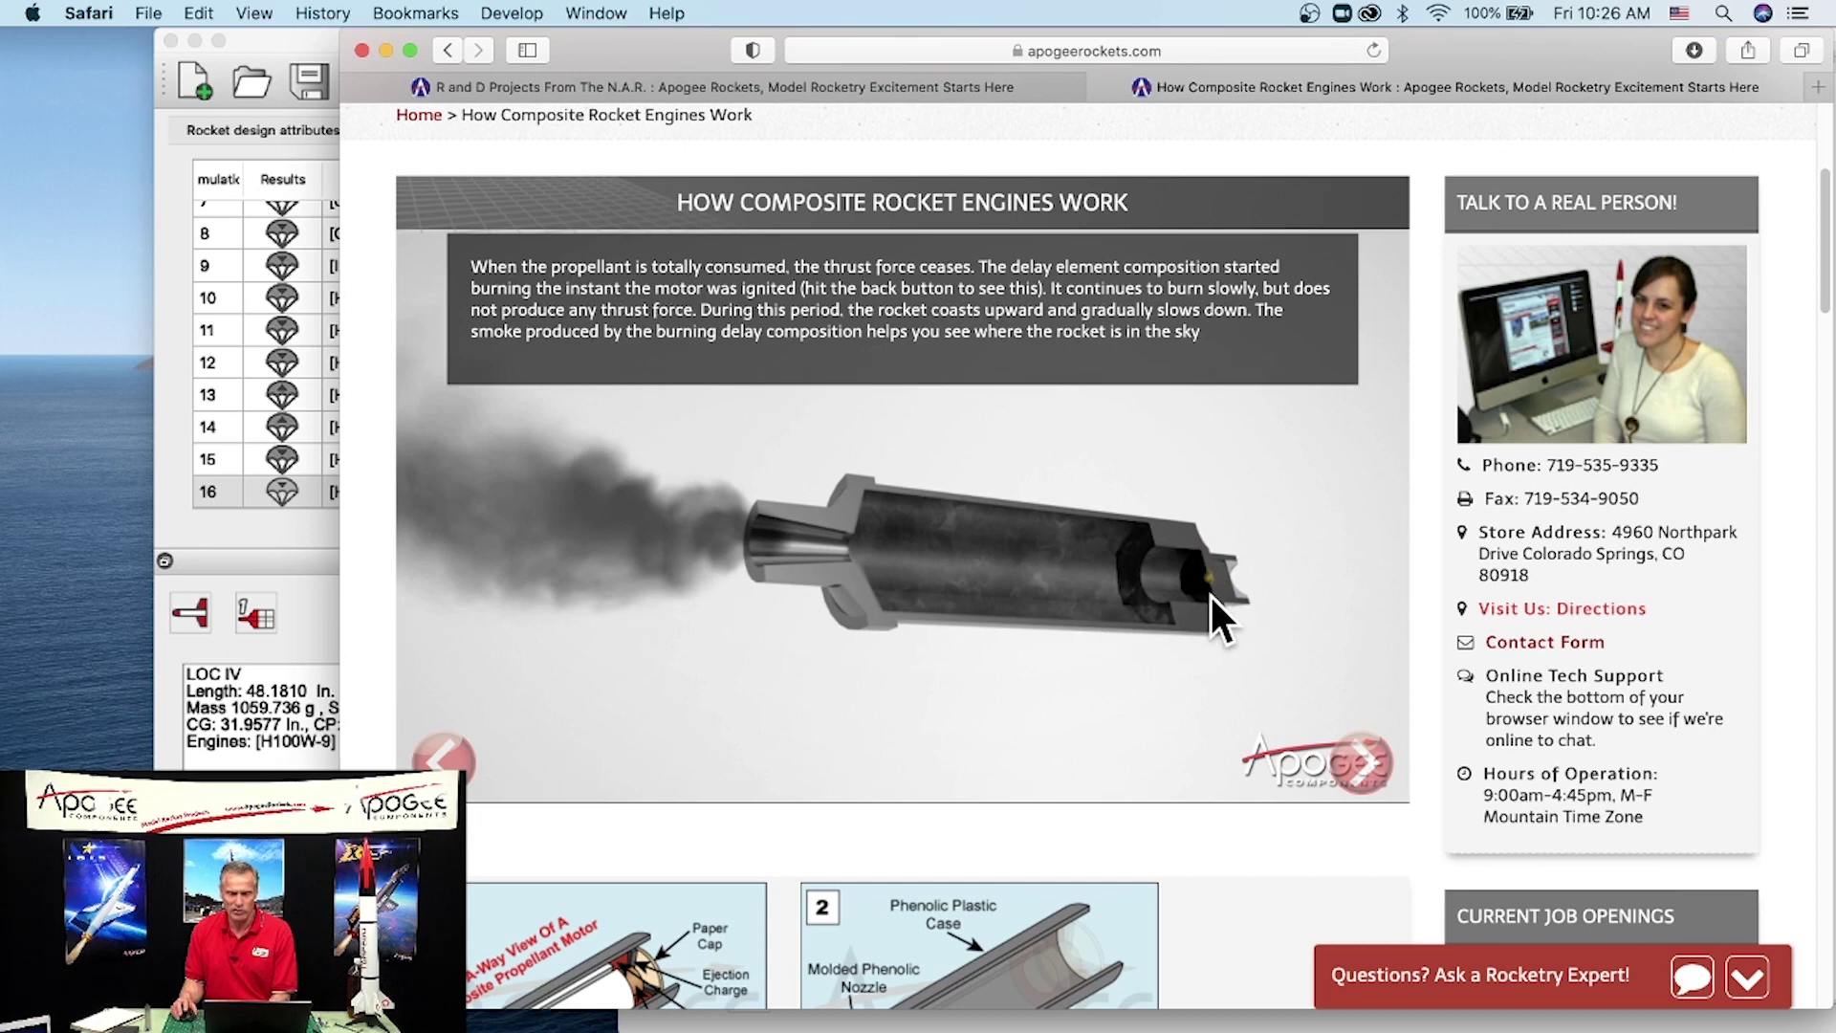
pyautogui.click(1378, 756)
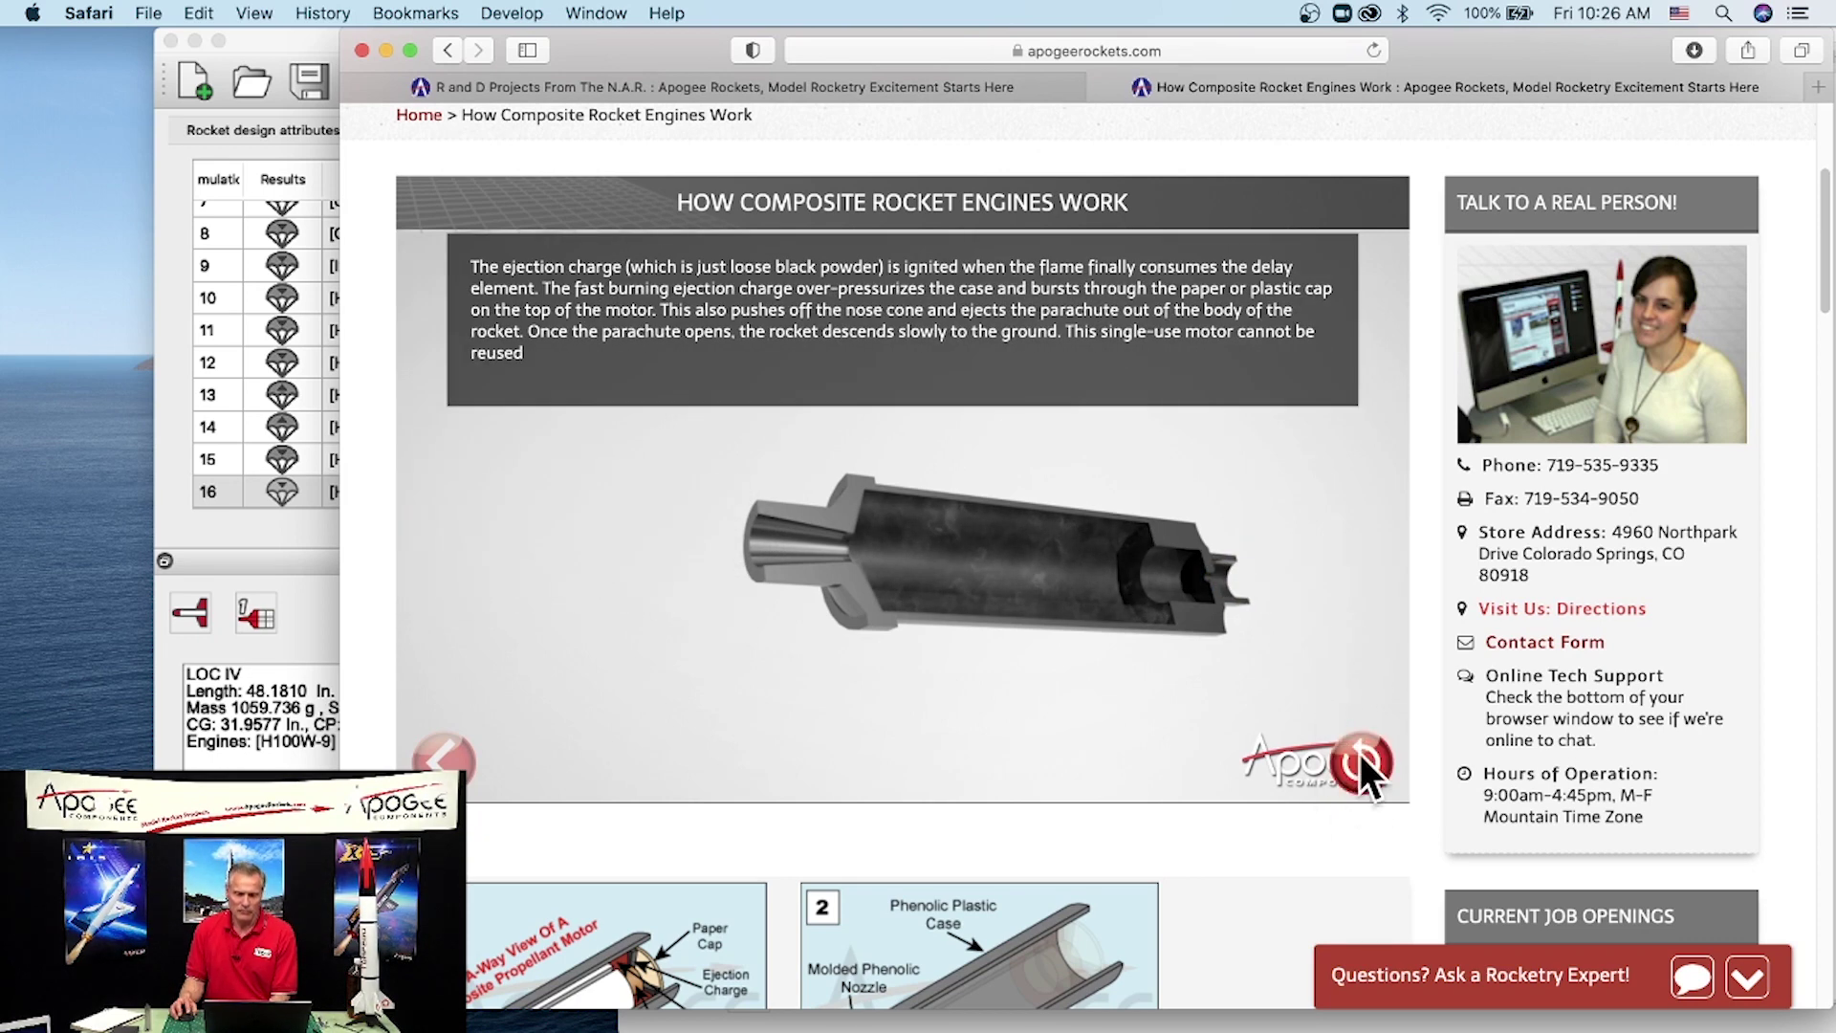
pyautogui.click(1362, 763)
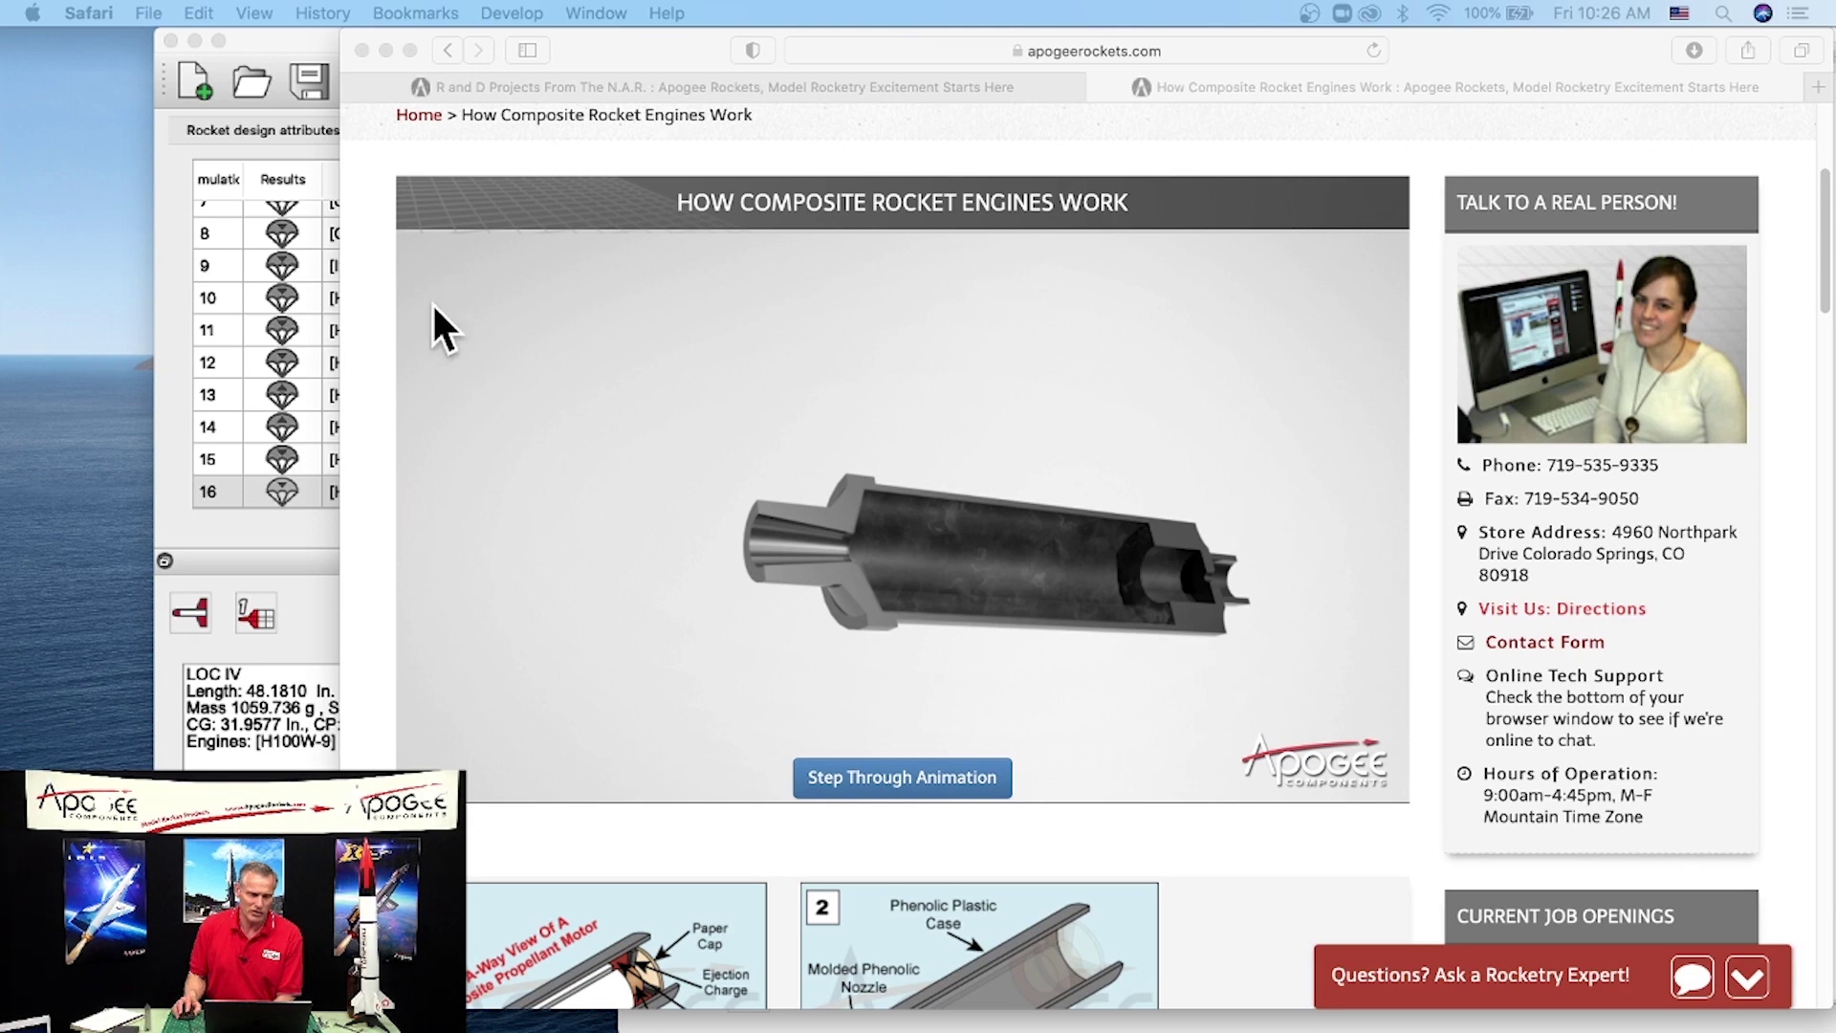
# Step: Return to RockSim and close the 2D flight profile of the dual-deployment flight
pyautogui.click(308, 538)
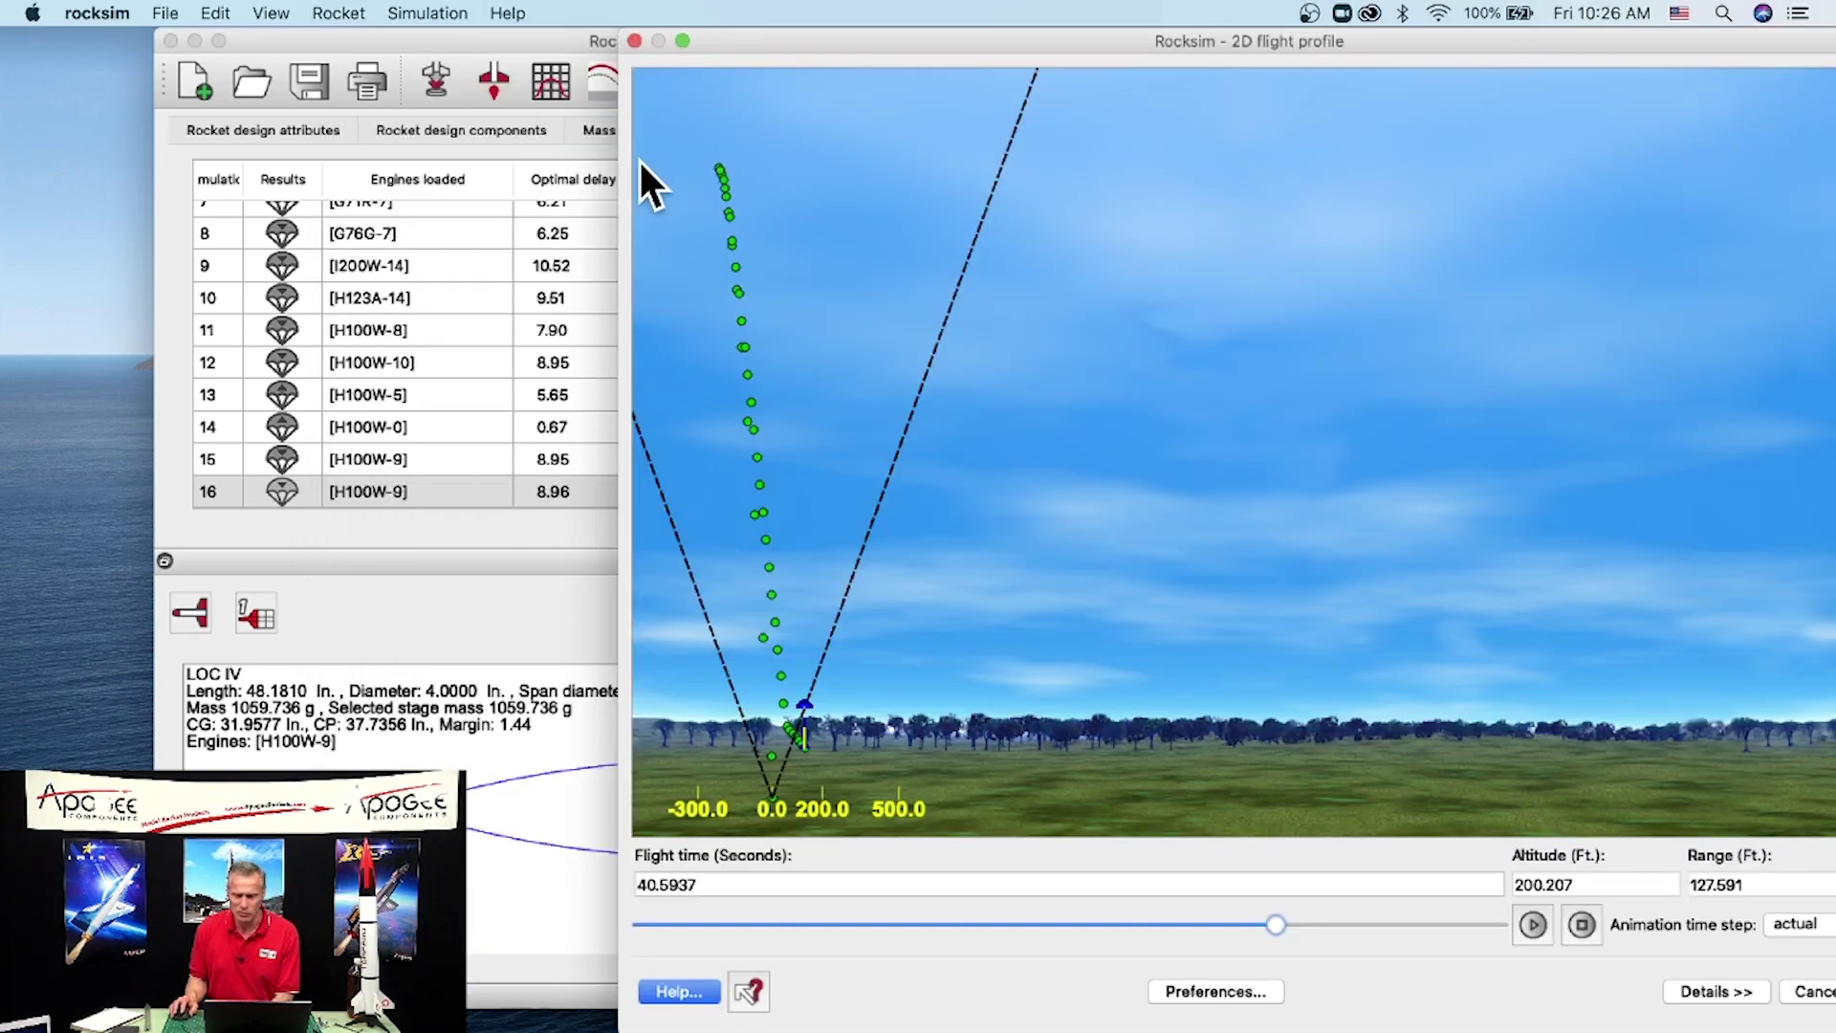
pyautogui.click(1817, 991)
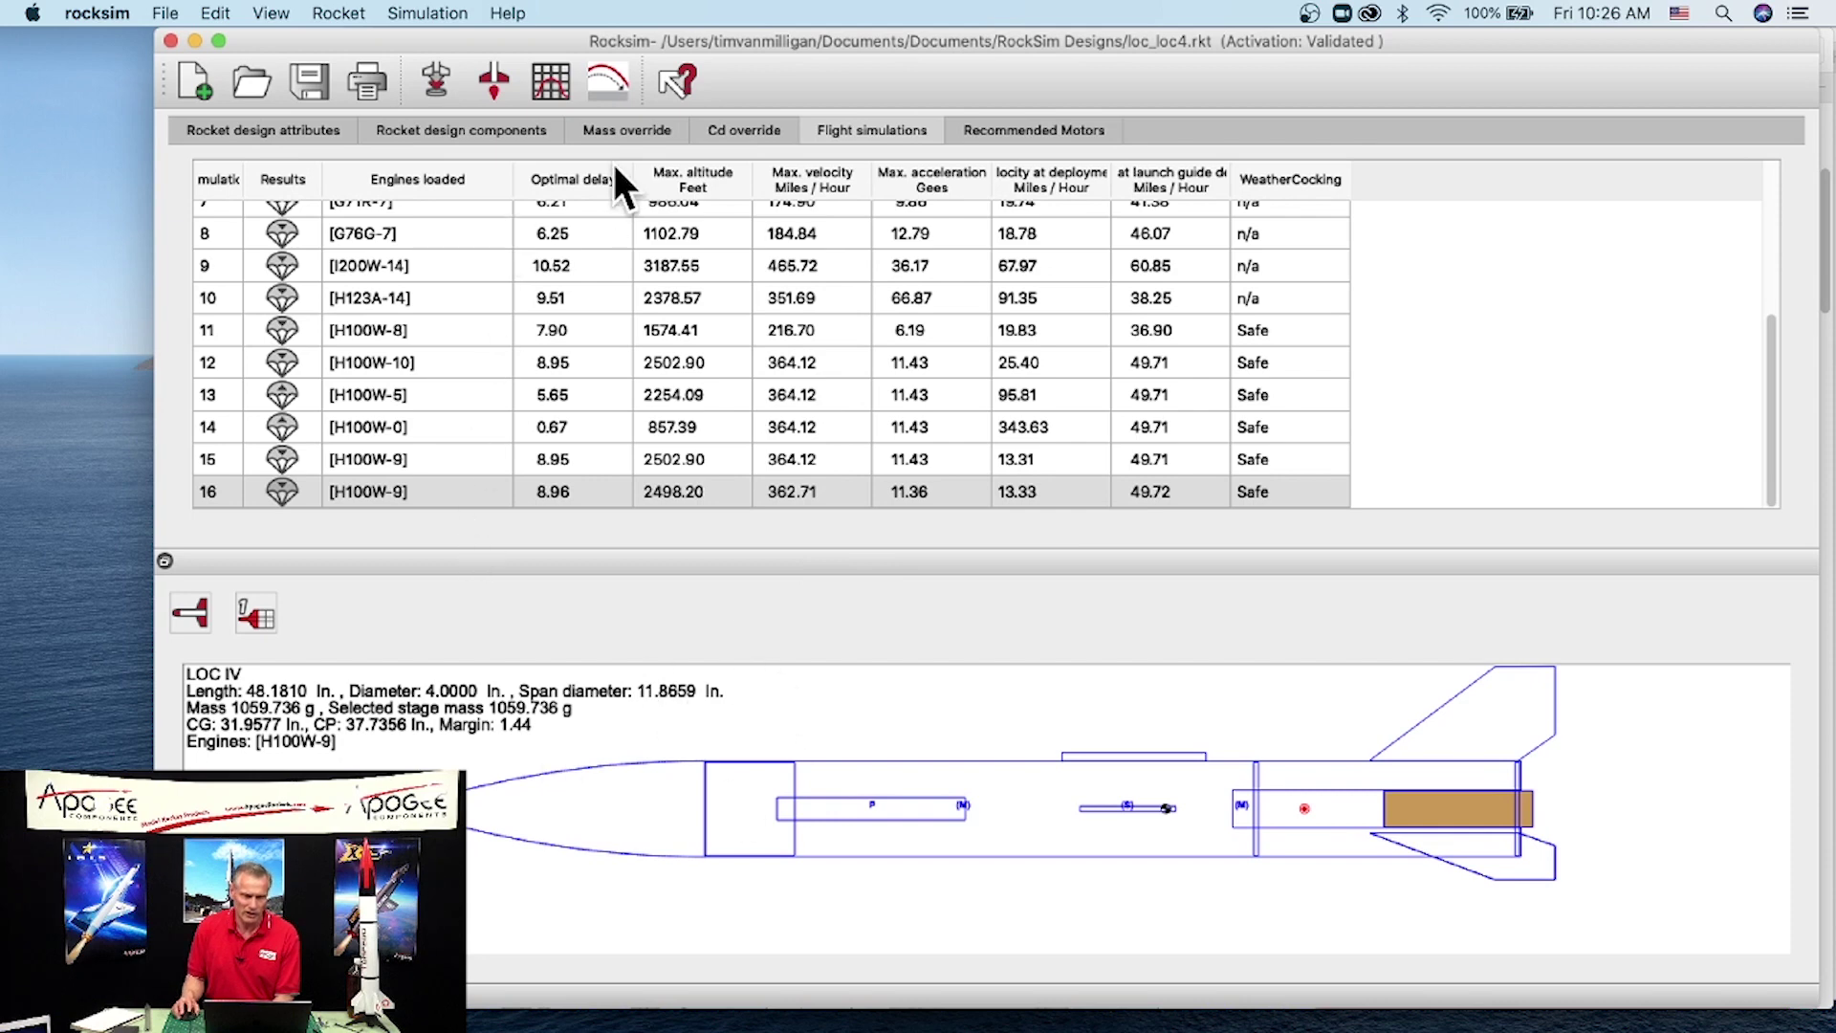
# Step: Open the LOC IV's nose cone for editing, with its whole editor window in view beside the component tree
pyautogui.click(445, 130)
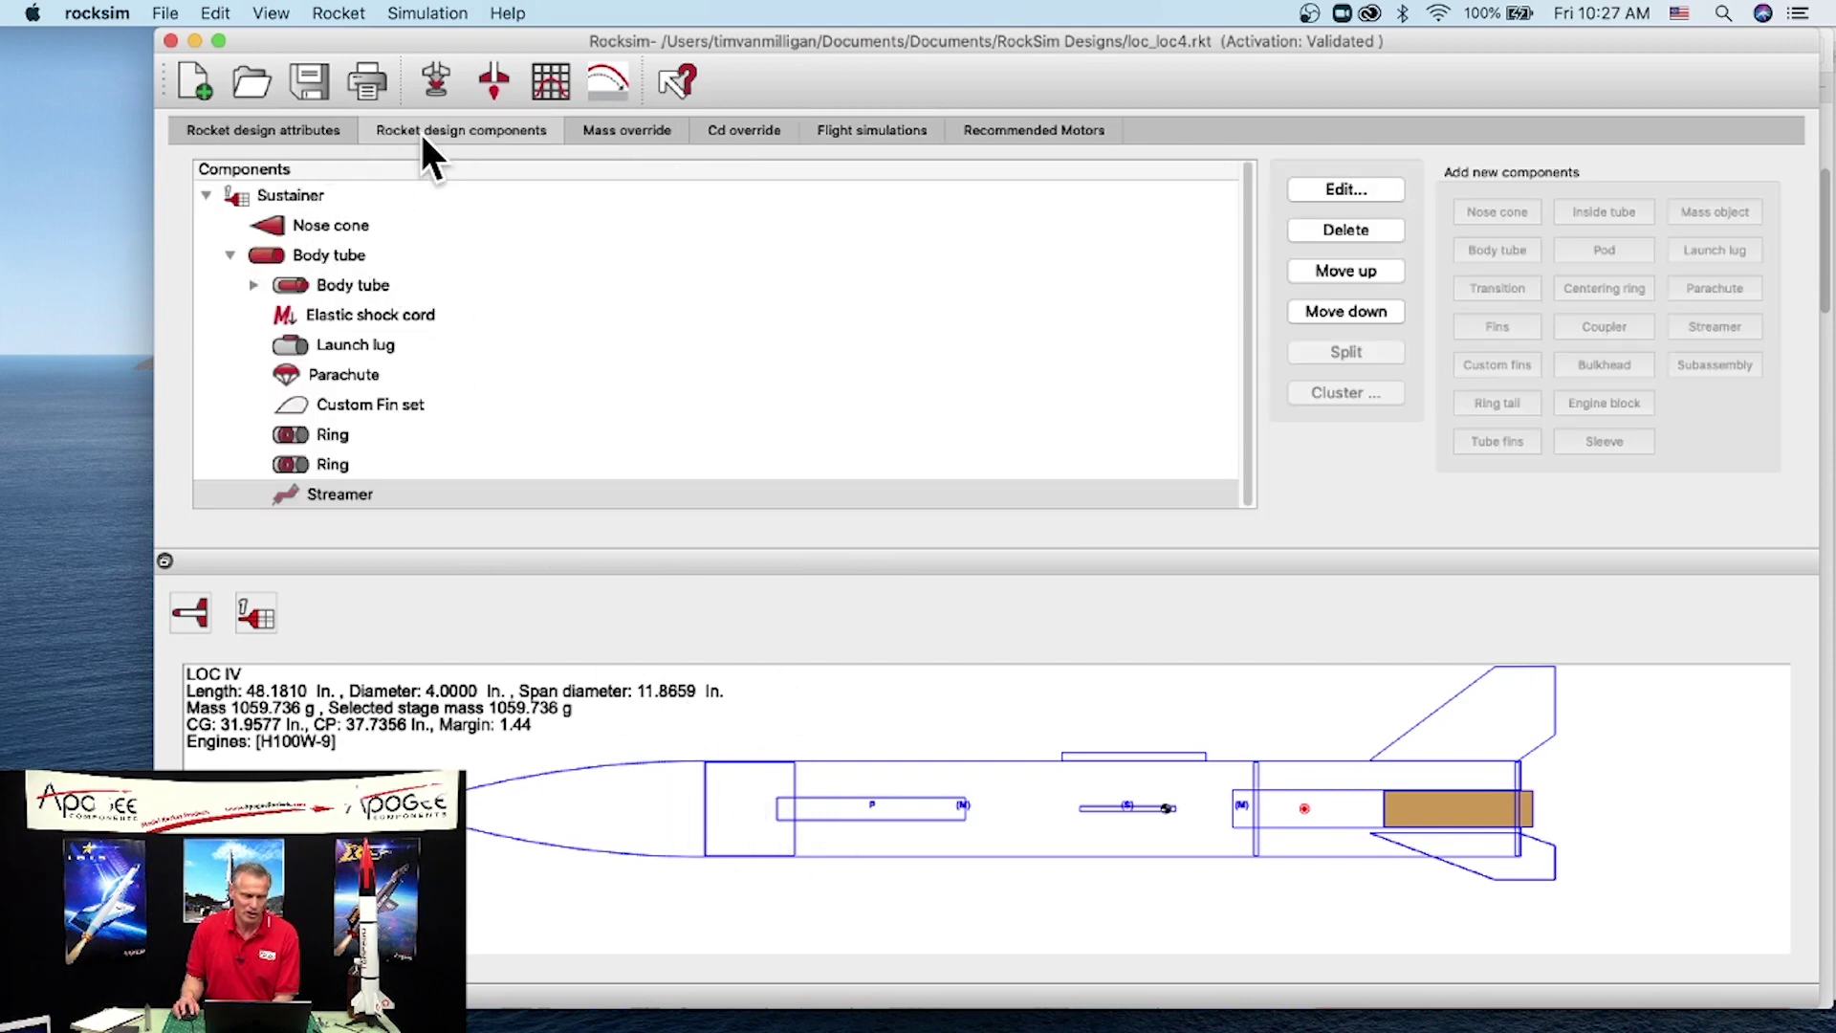
pyautogui.doubleClick(277, 226)
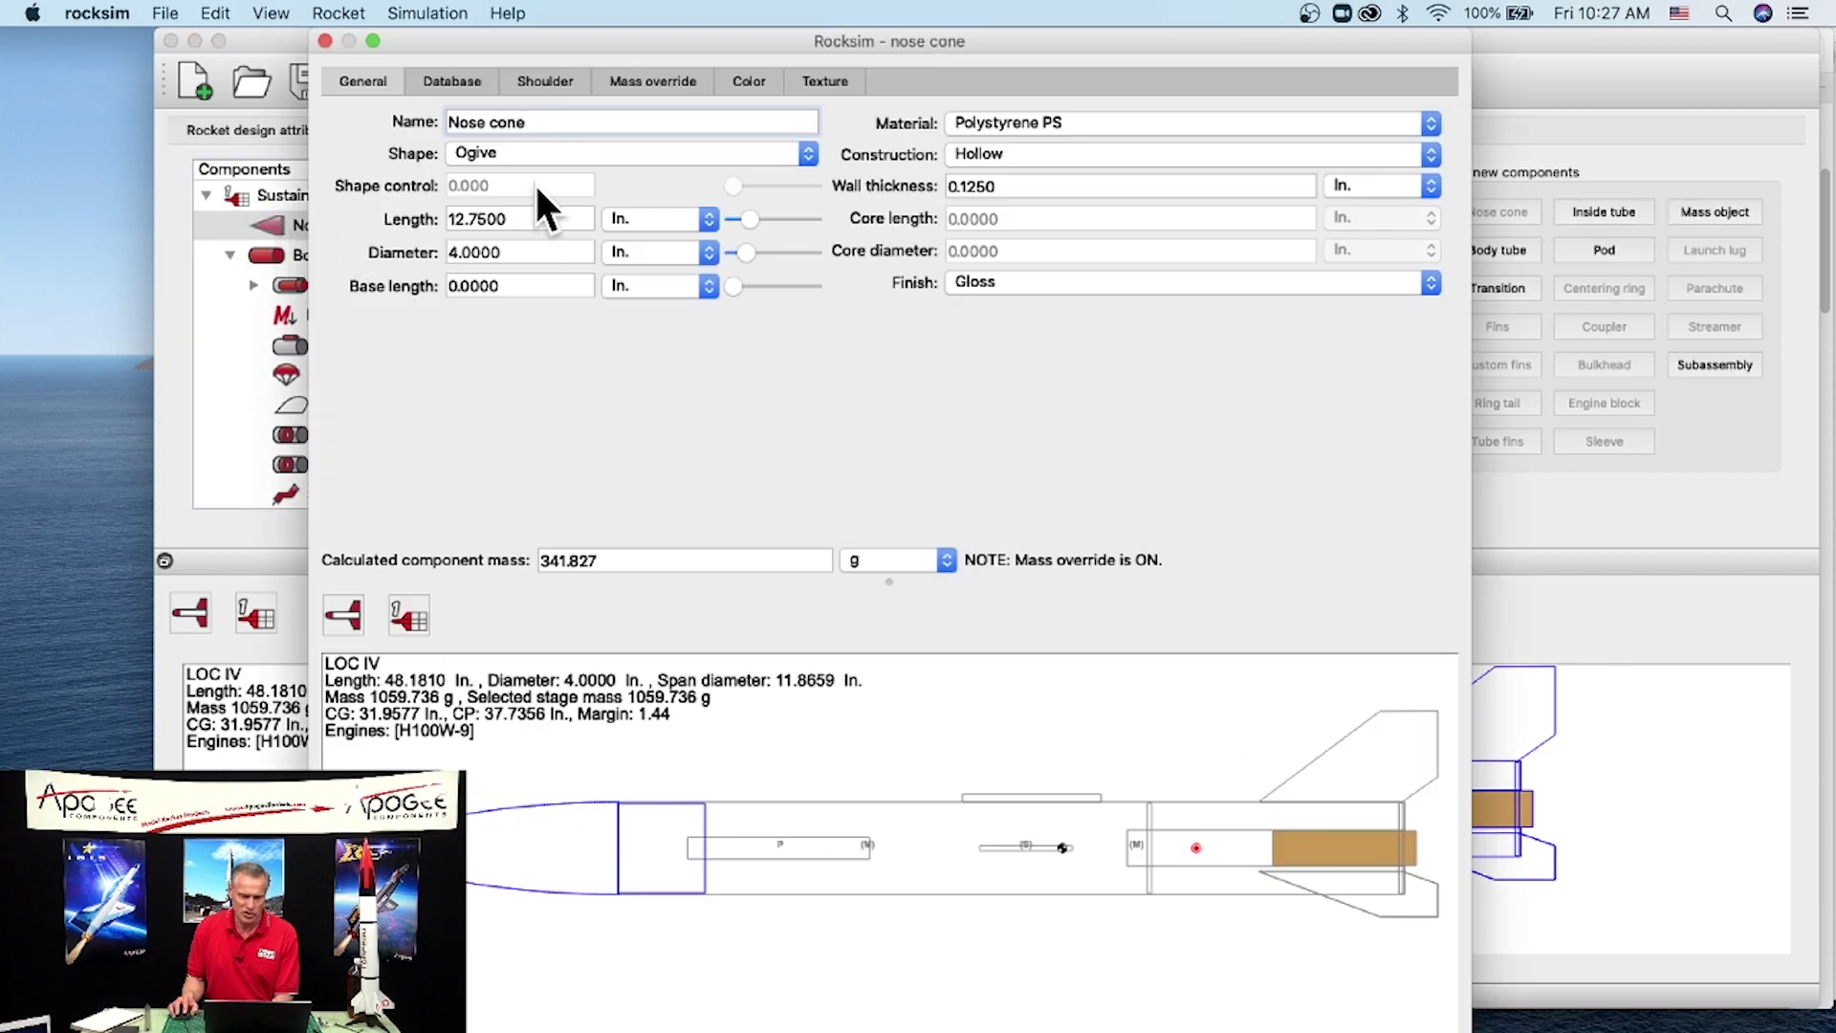
pyautogui.moveTo(1469, 1031); pyautogui.dragTo(1627, 992)
pyautogui.moveTo(1008, 61); pyautogui.dragTo(1207, 36)
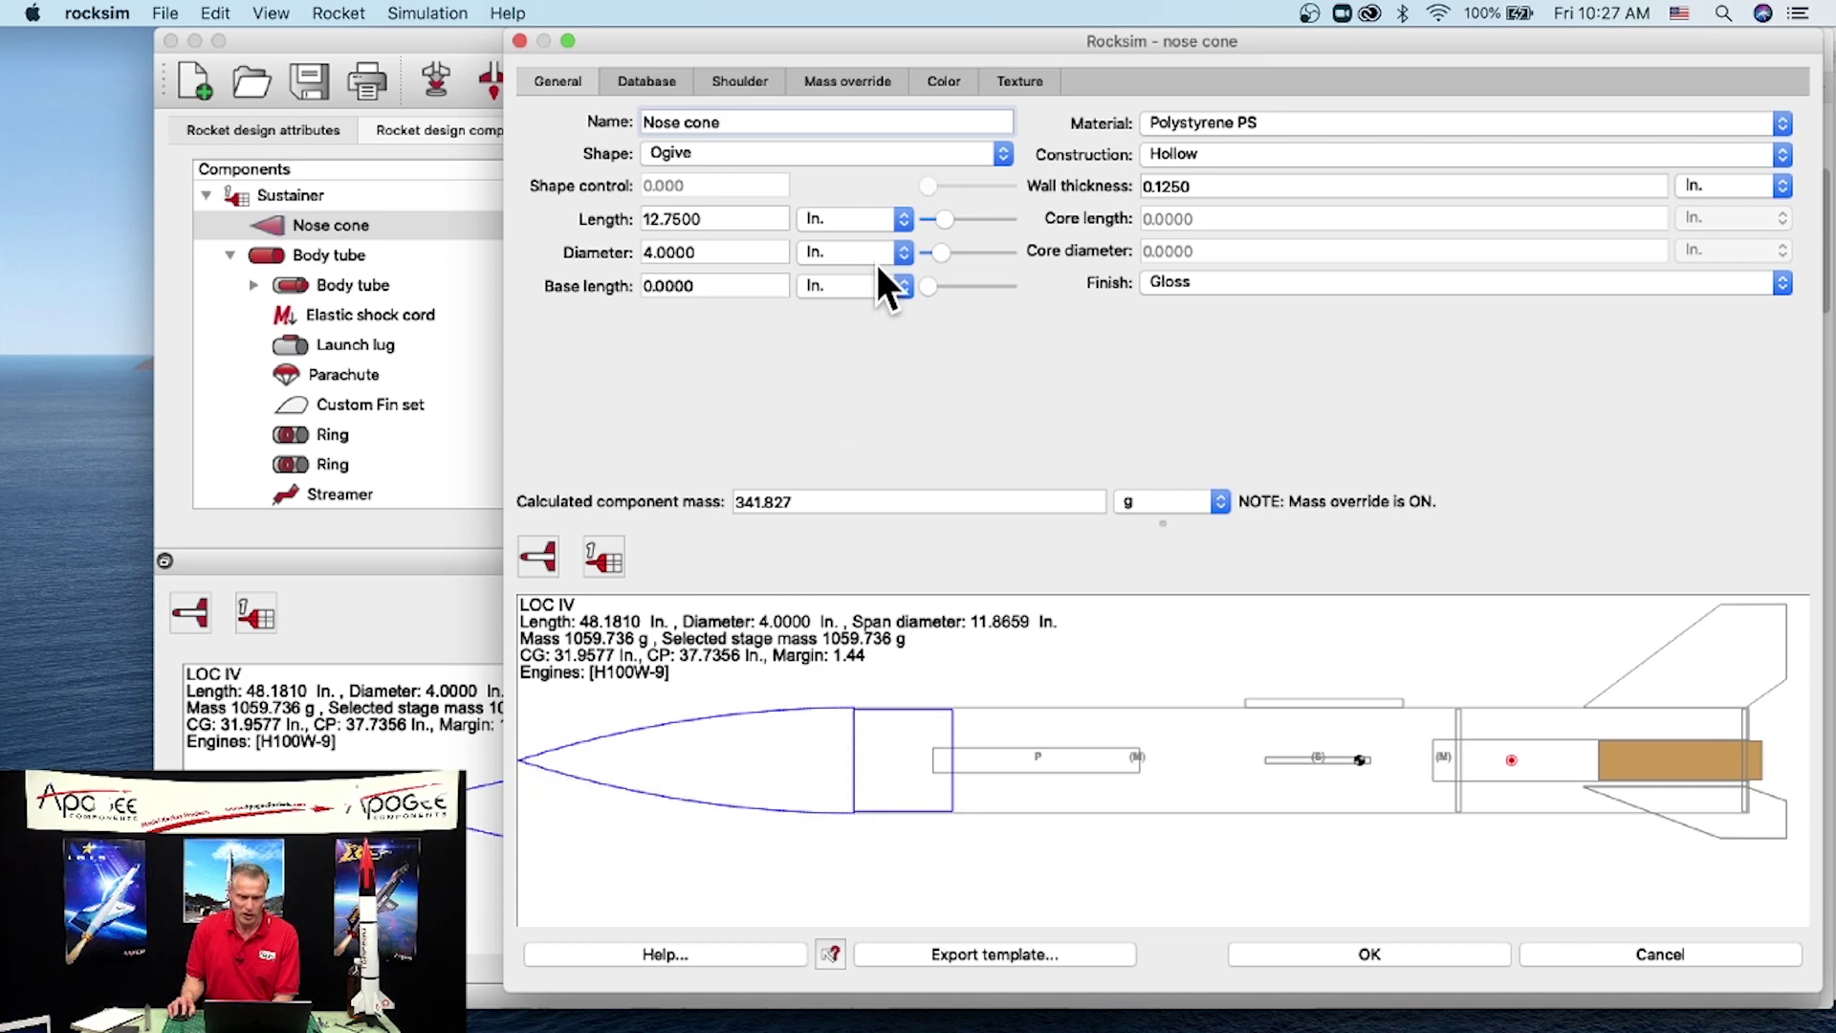
# Step: Try a nose cone diameter of 2.75 in. and set it back to 4 in
pyautogui.moveTo(941, 247); pyautogui.dragTo(945, 251)
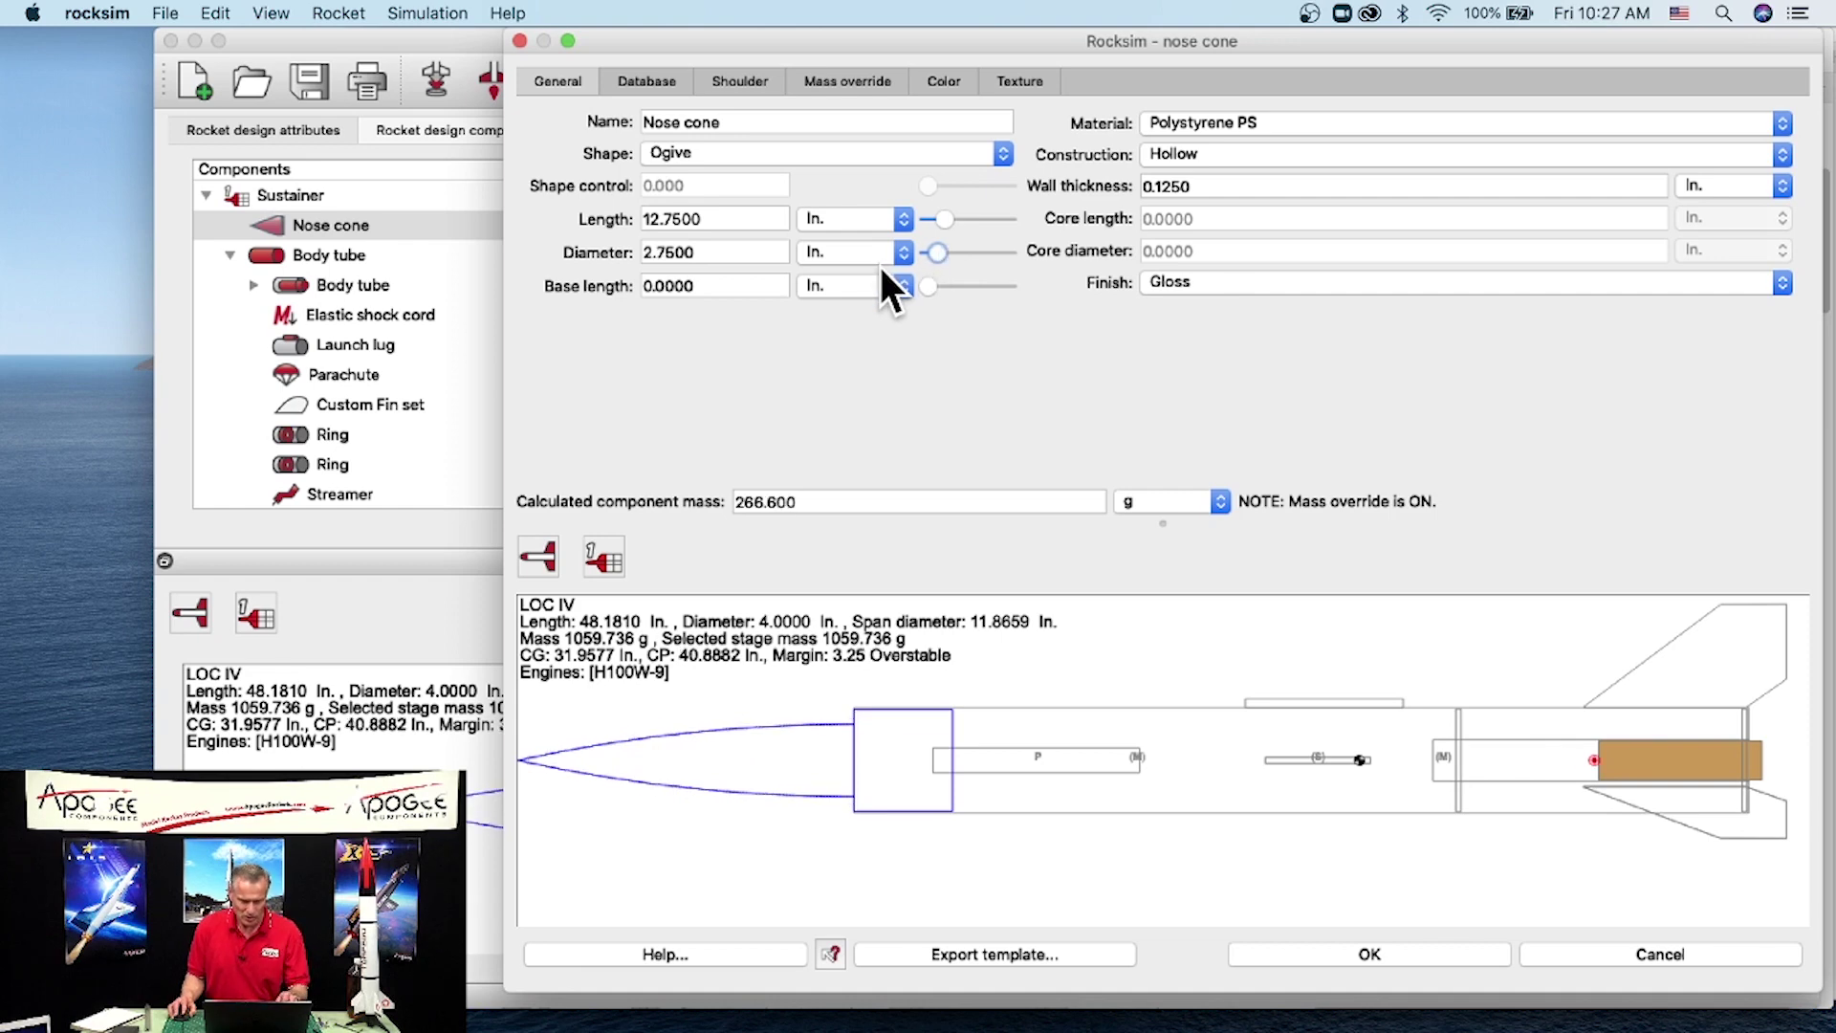
pyautogui.moveTo(704, 251); pyautogui.dragTo(572, 246)
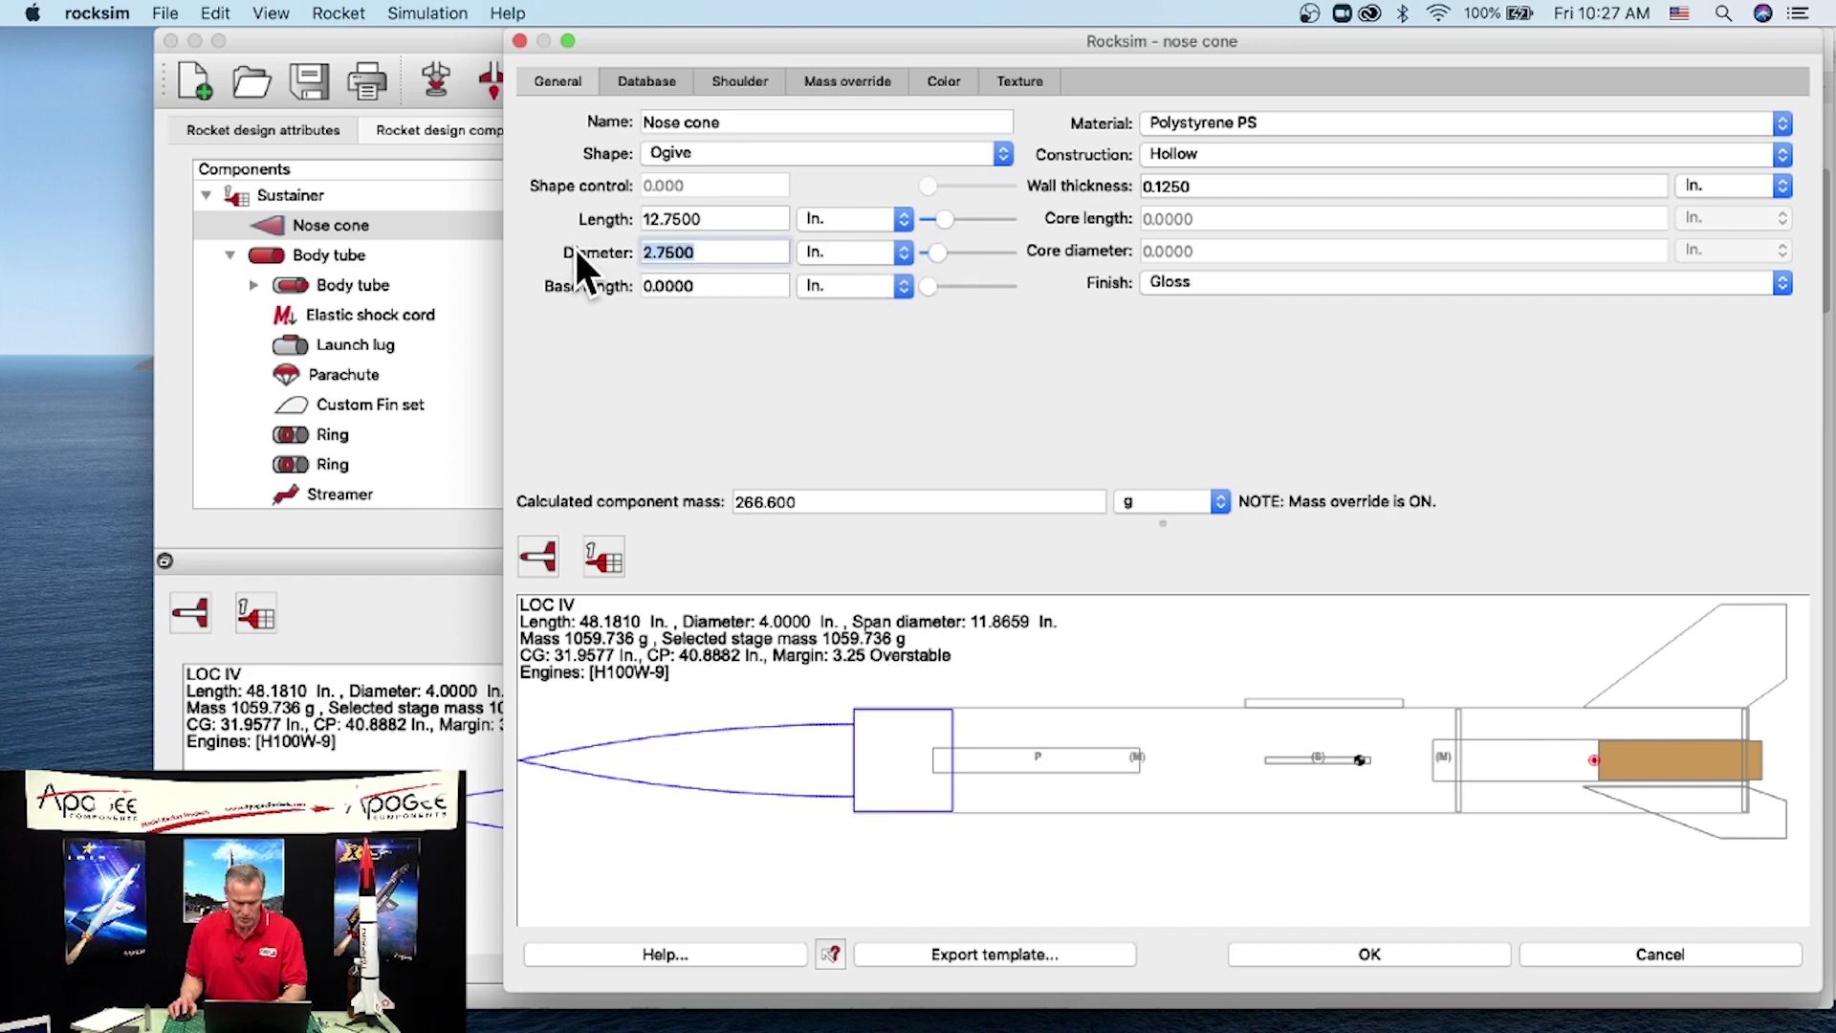
pyautogui.write('4')
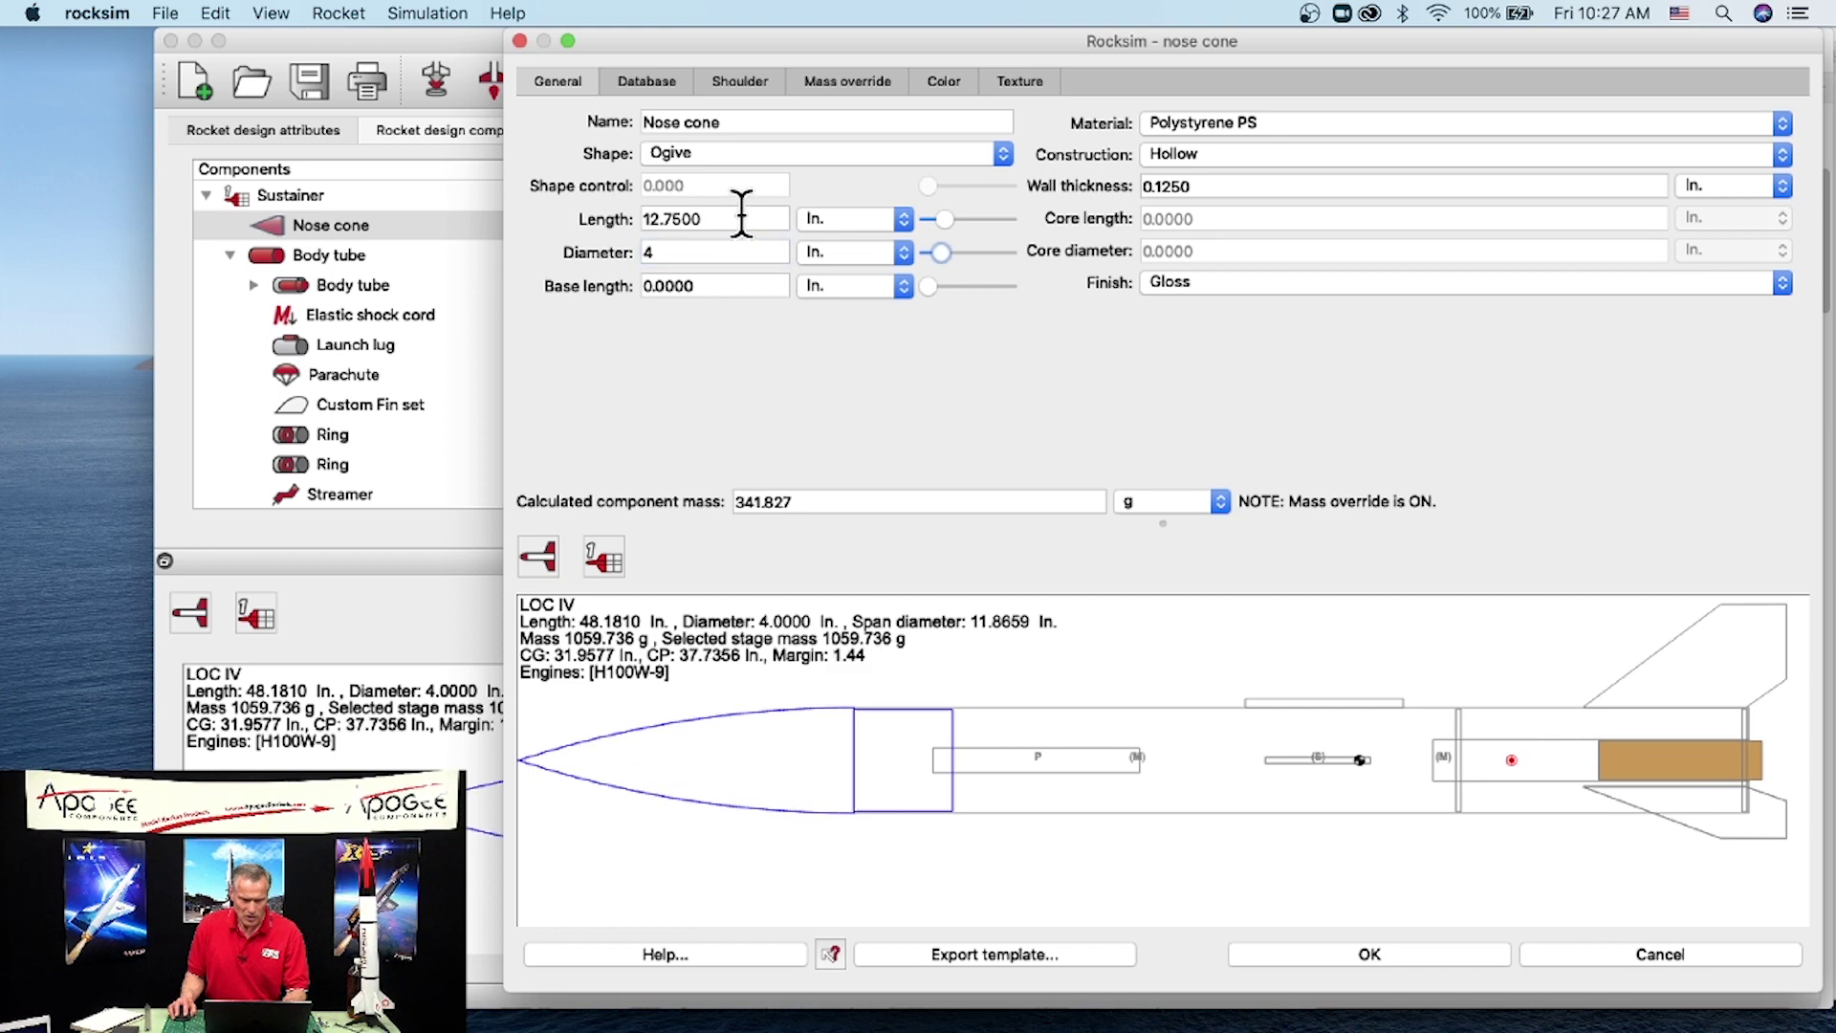
# Step: Lengthen the nose cone to about 48 in., accept the change, and look at the rocket in 3D from several angles
pyautogui.moveTo(960, 209)
pyautogui.mouseDown()
pyautogui.moveTo(942, 215)
pyautogui.moveTo(993, 216)
pyautogui.mouseUp()
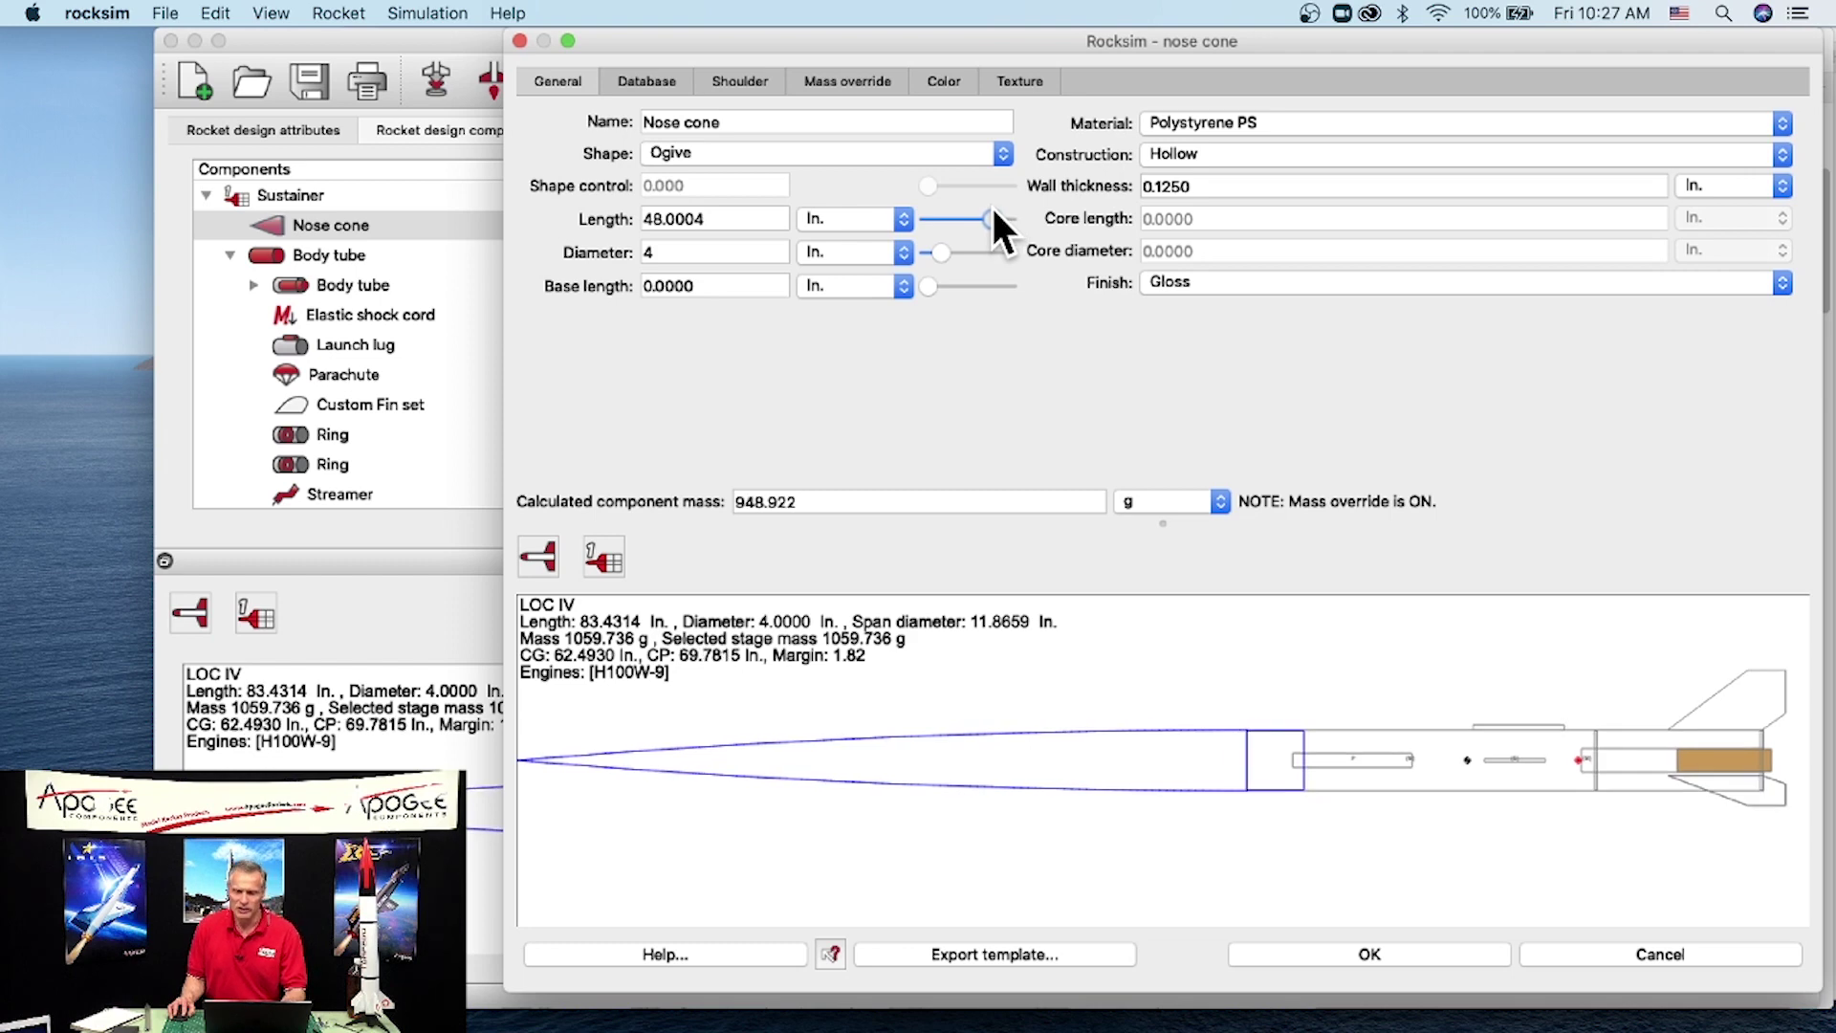
pyautogui.click(1336, 947)
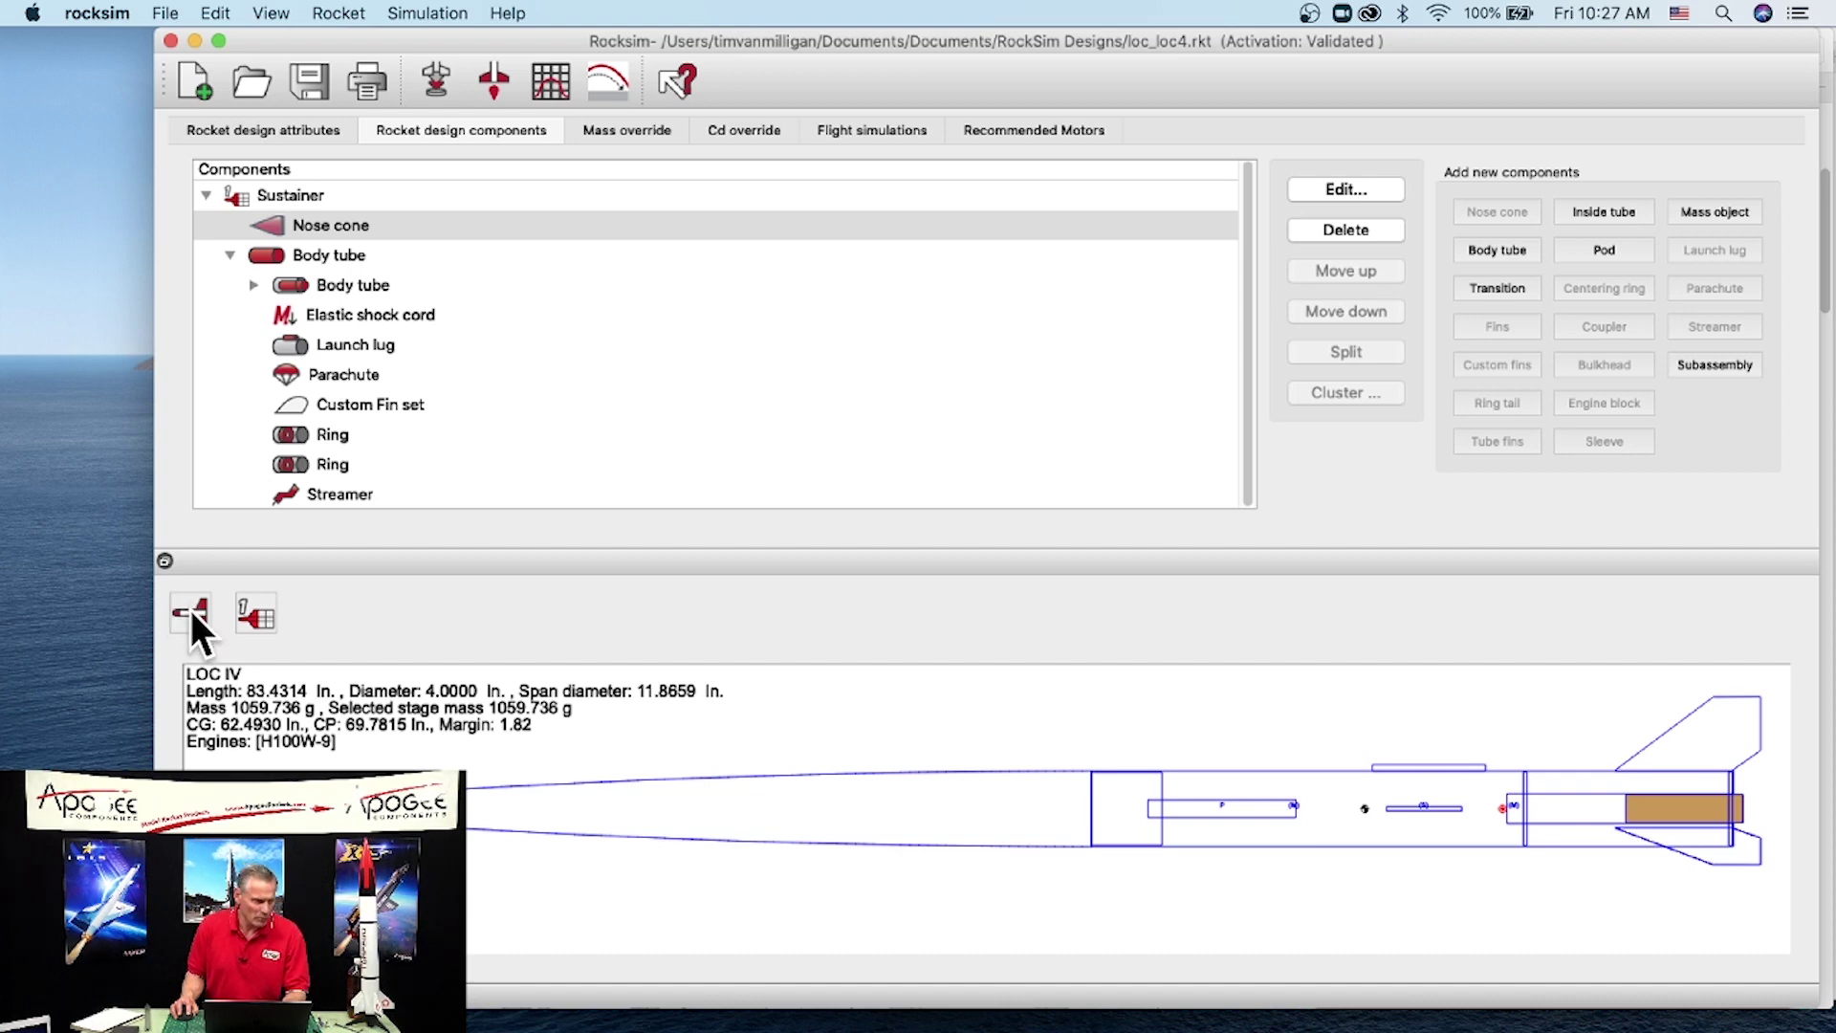
pyautogui.moveTo(190, 610); pyautogui.dragTo(201, 753)
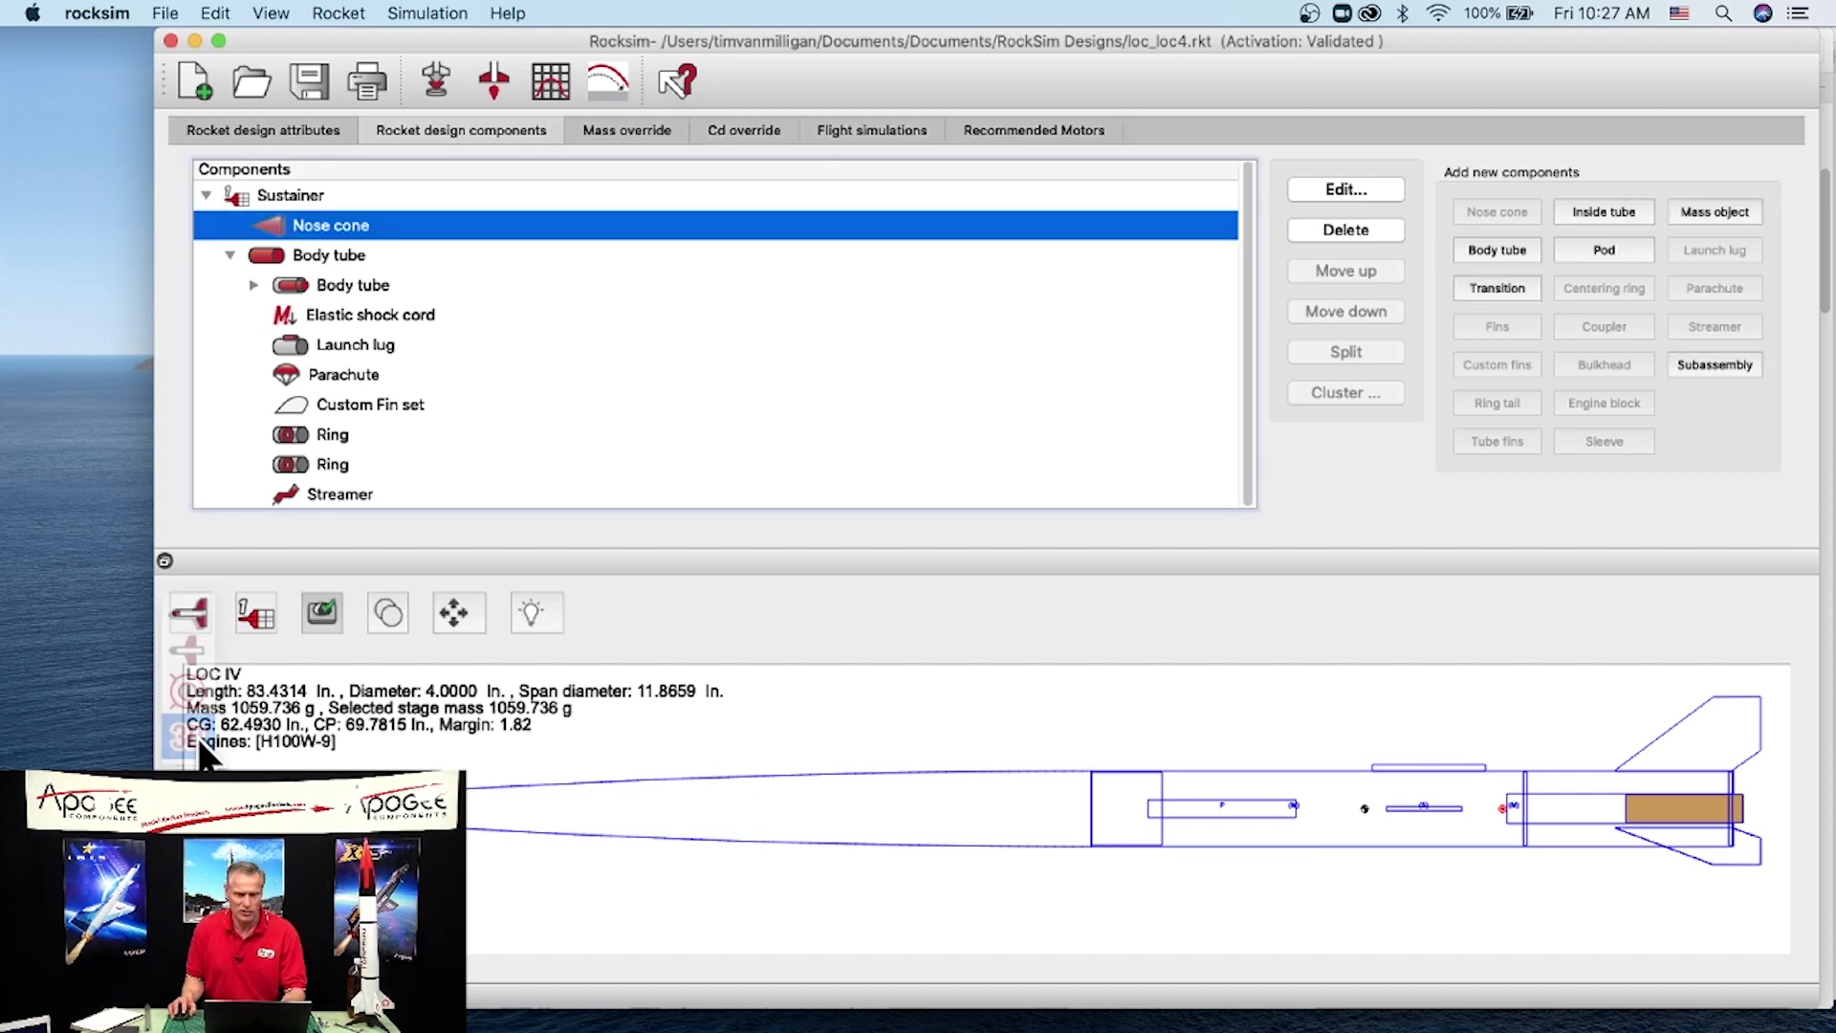
pyautogui.moveTo(1296, 756); pyautogui.dragTo(1430, 750)
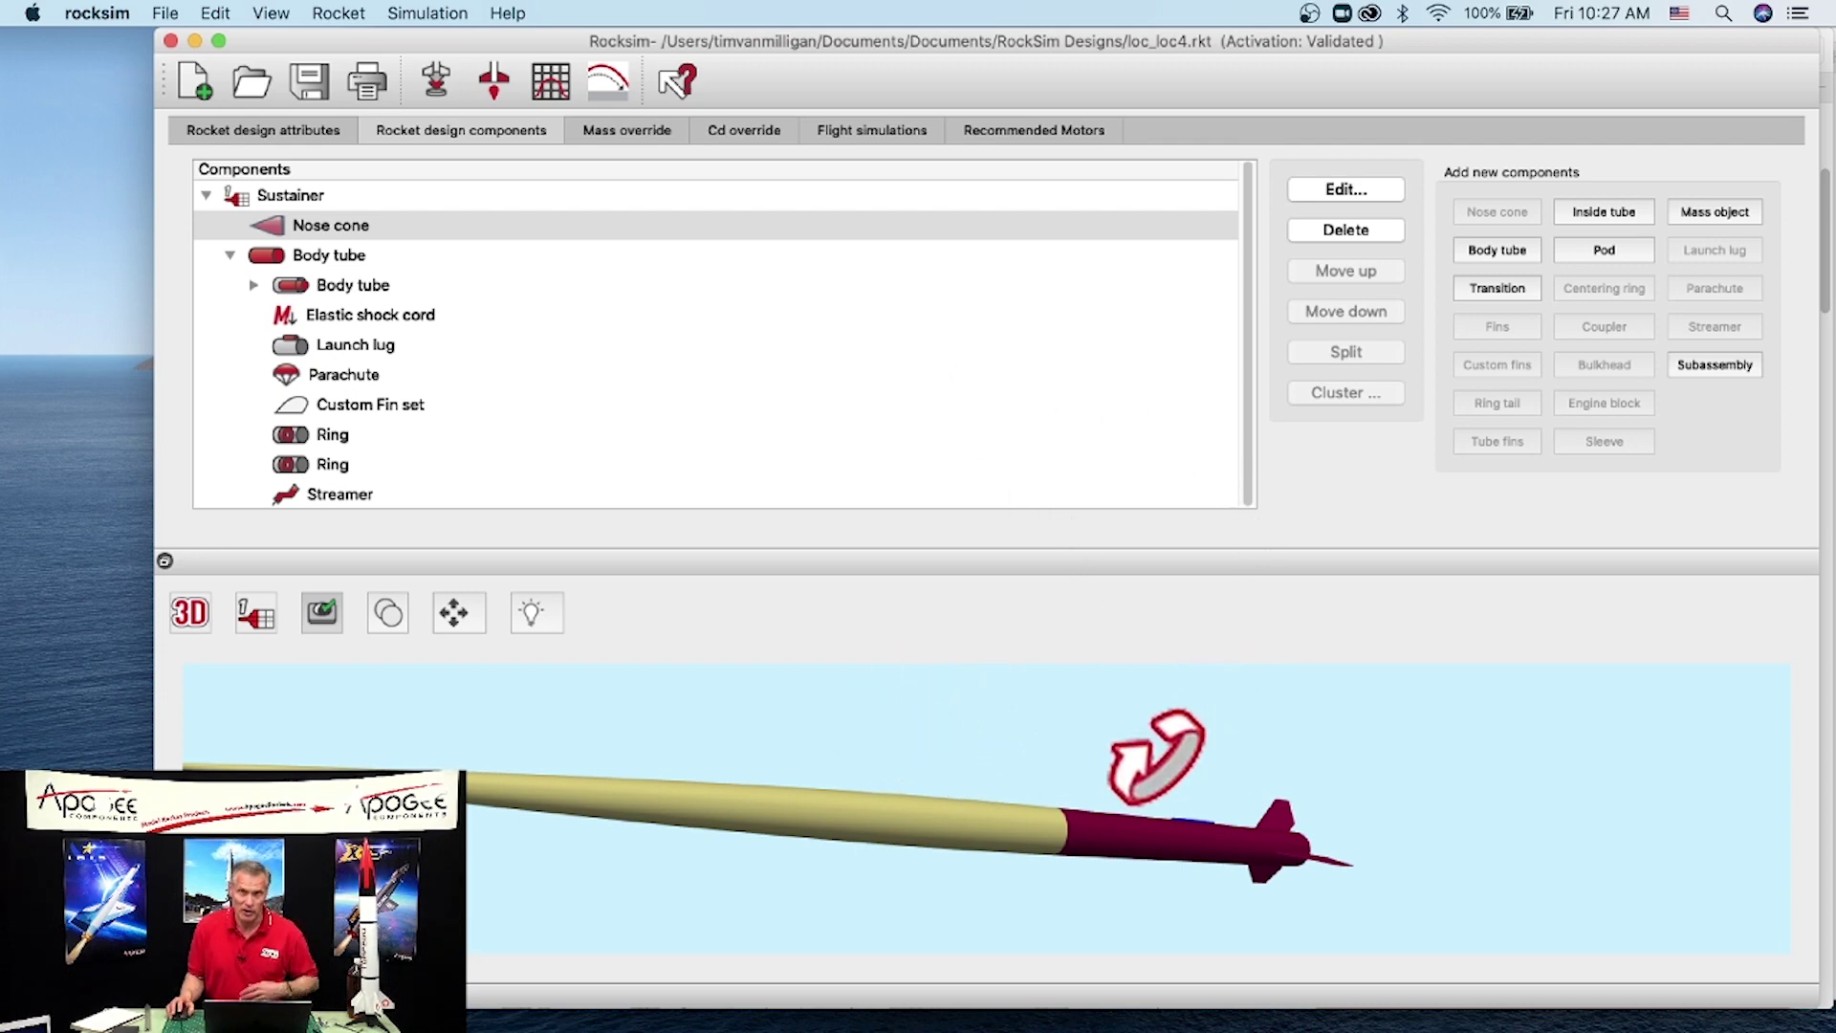
pyautogui.moveTo(1198, 763); pyautogui.dragTo(943, 758)
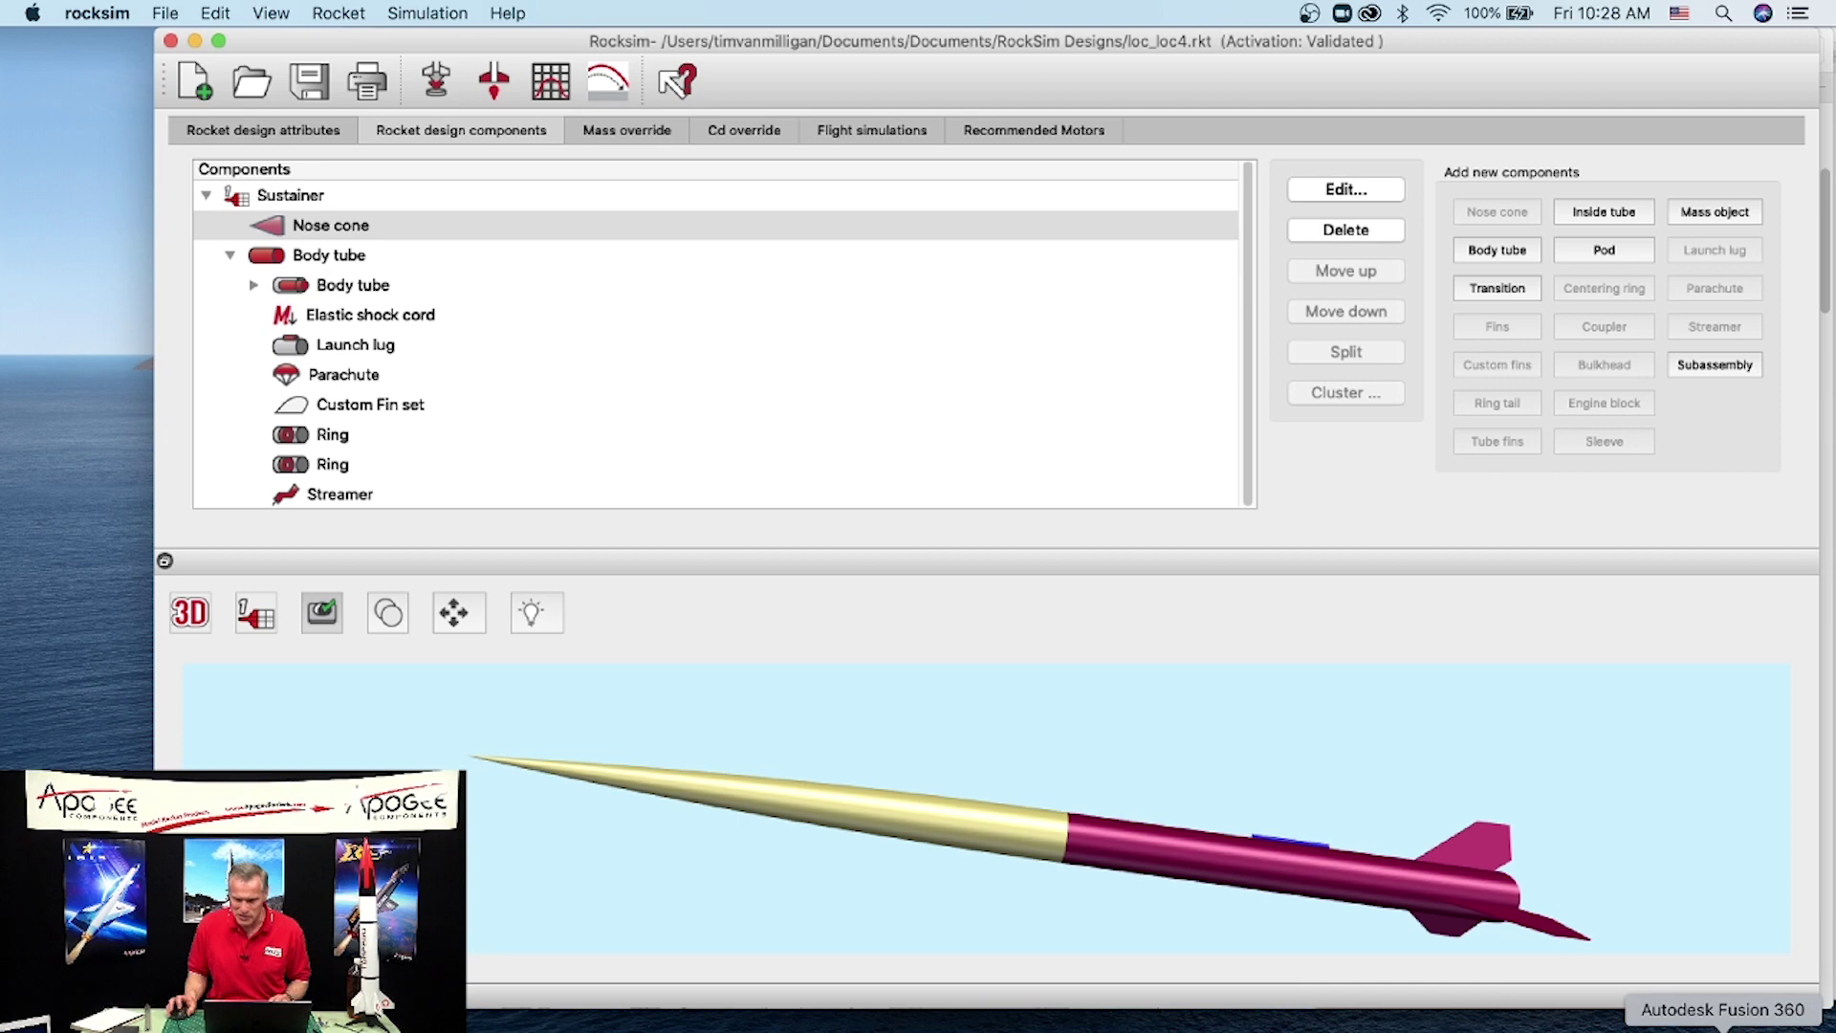
# Step: Switch to Fusion 360, look at the Zephyr rocket model from different angles, and return to RockSim
pyautogui.click(1723, 1027)
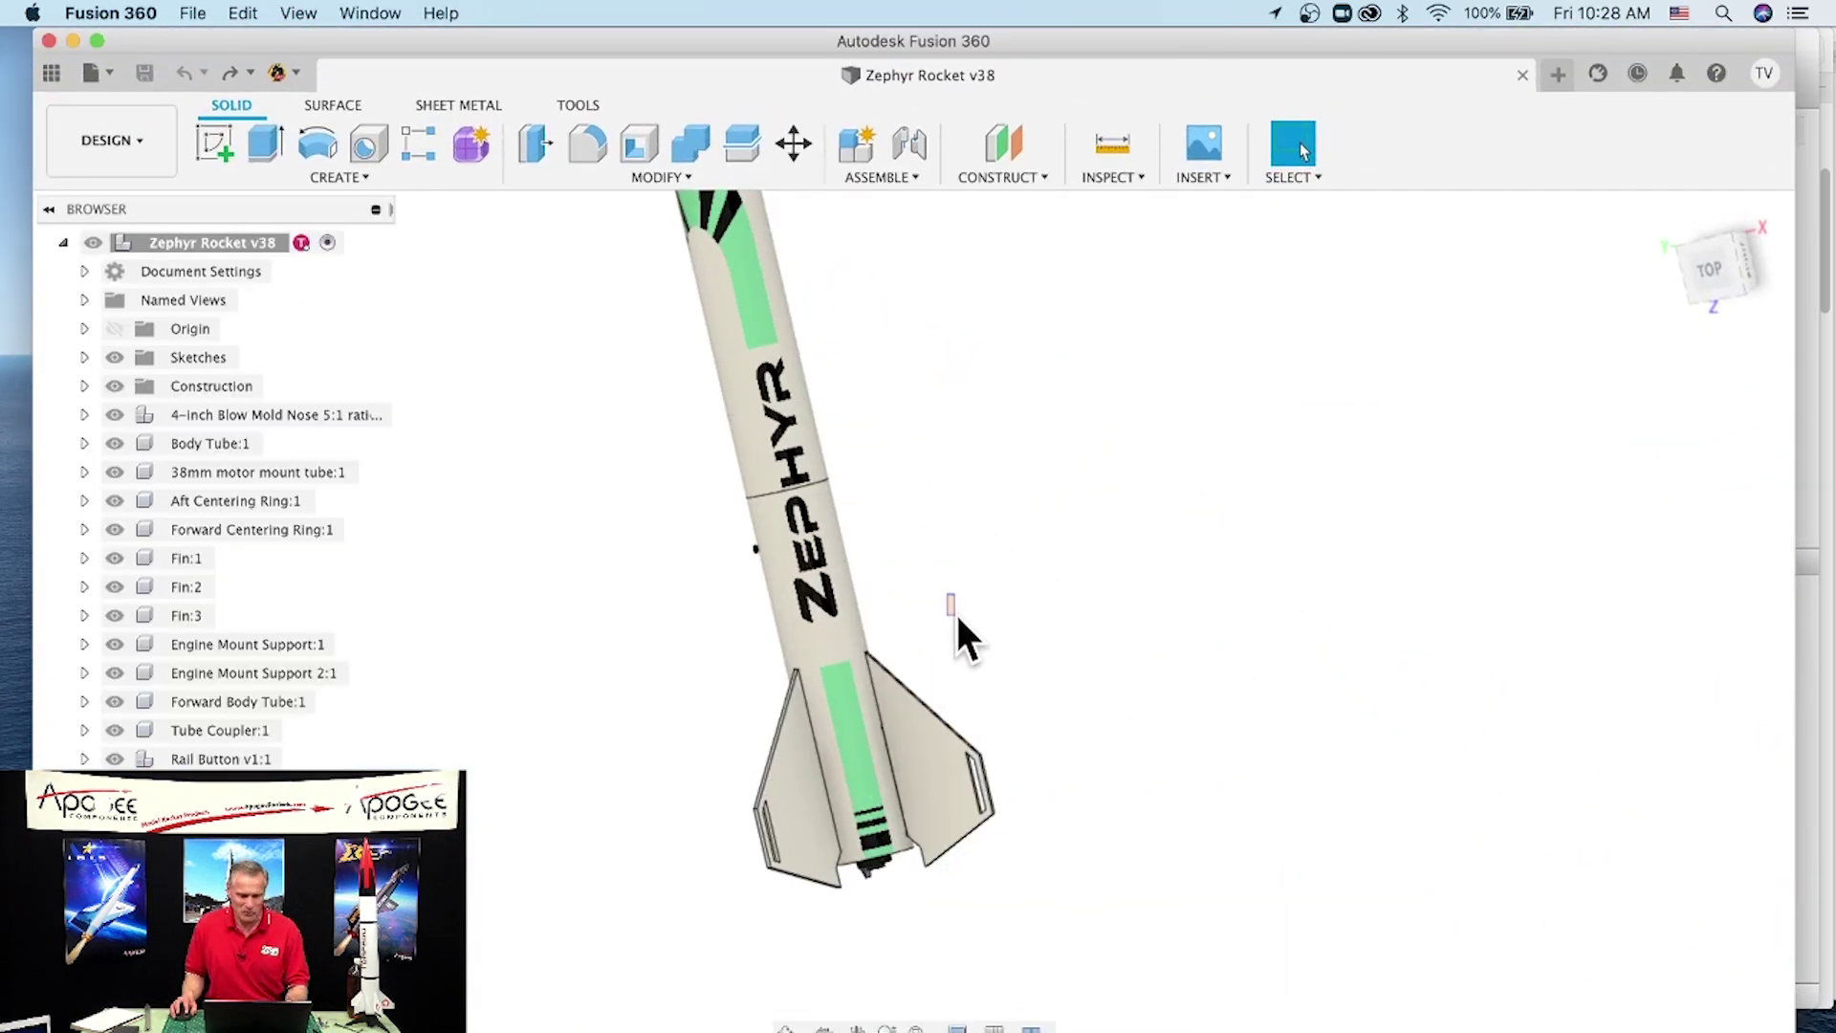
pyautogui.moveTo(1090, 667); pyautogui.dragTo(1138, 685)
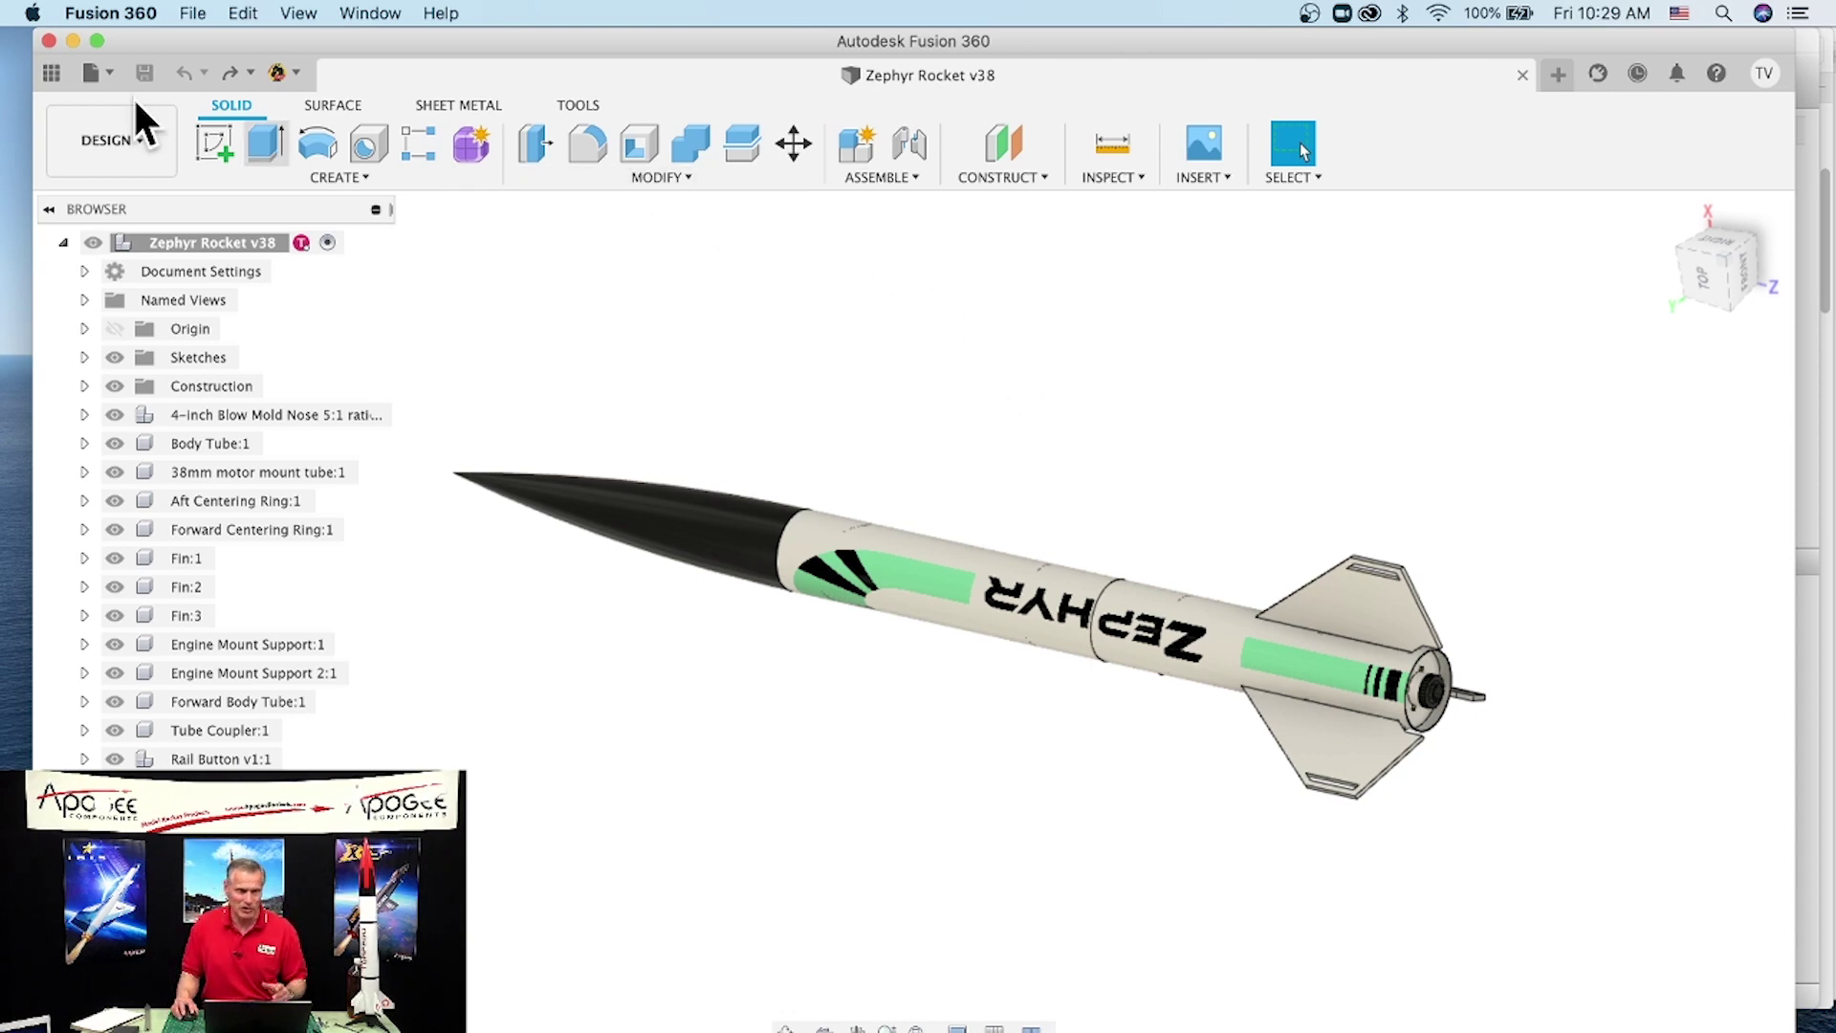
pyautogui.click(73, 40)
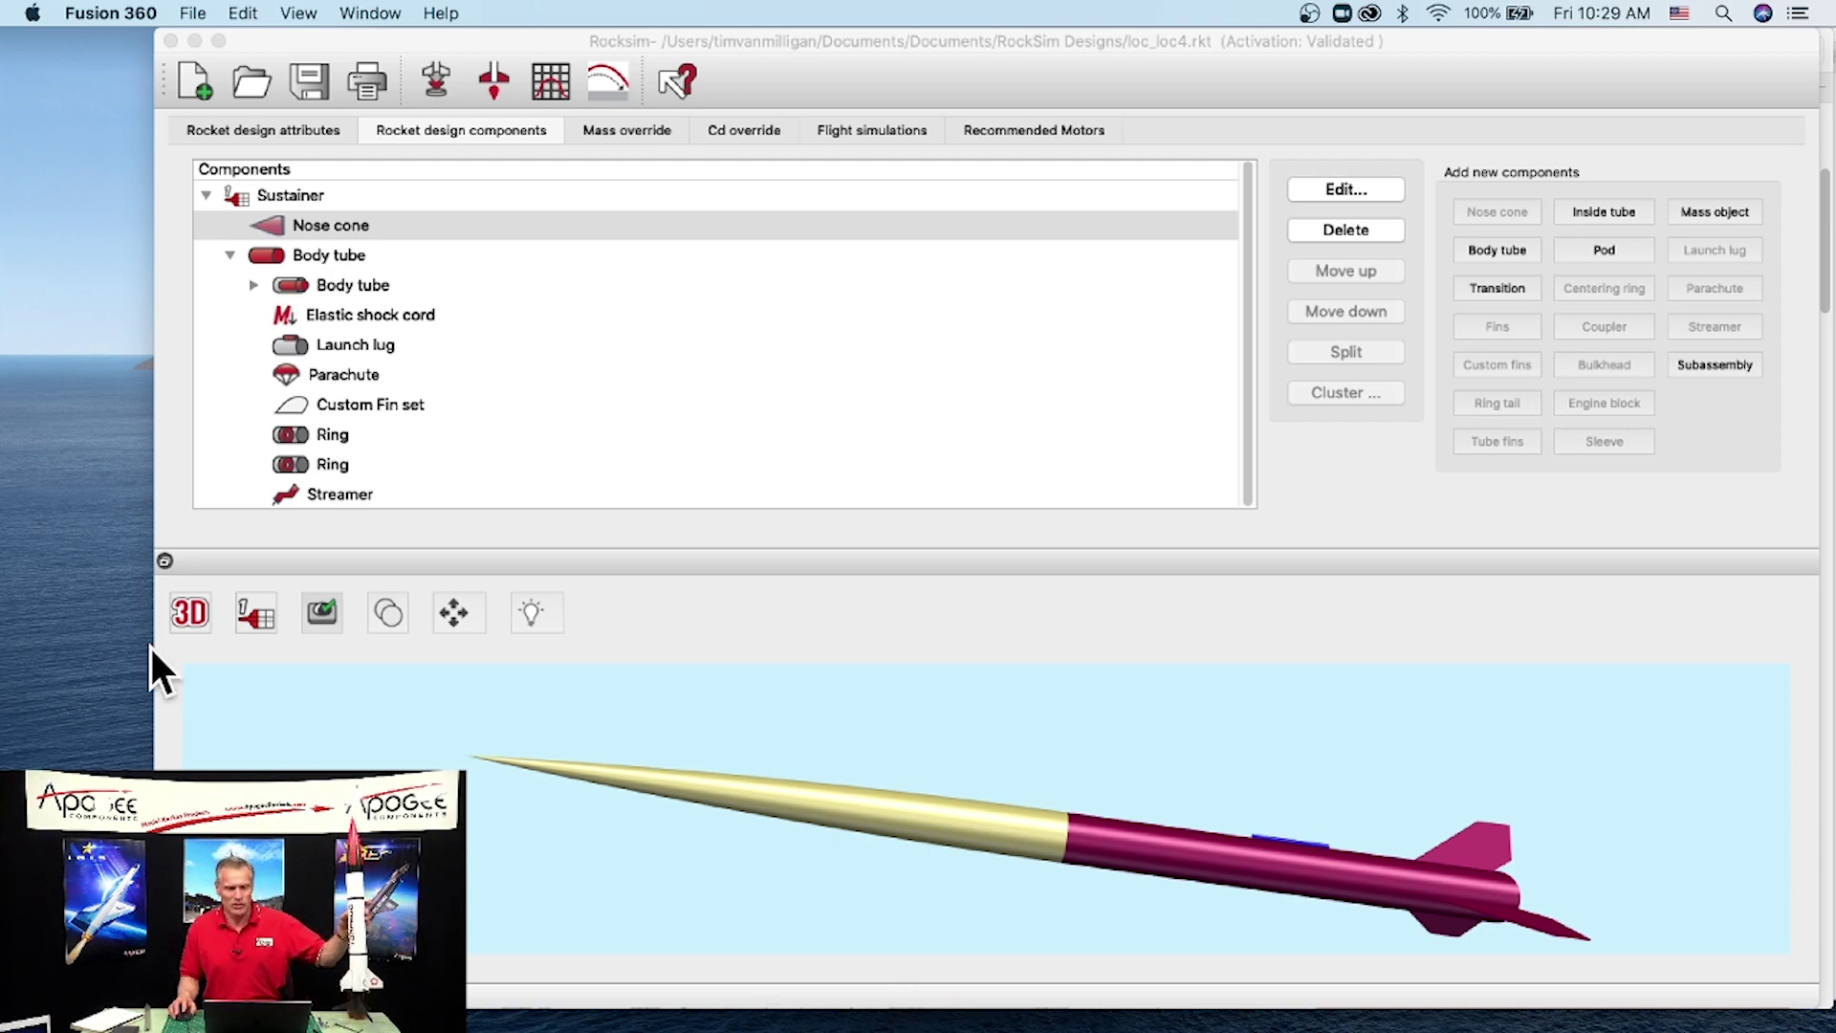
# Step: Turn on the rocket-wide mass override so the measured sustainer mass and CG apply to all simulations
pyautogui.click(605, 129)
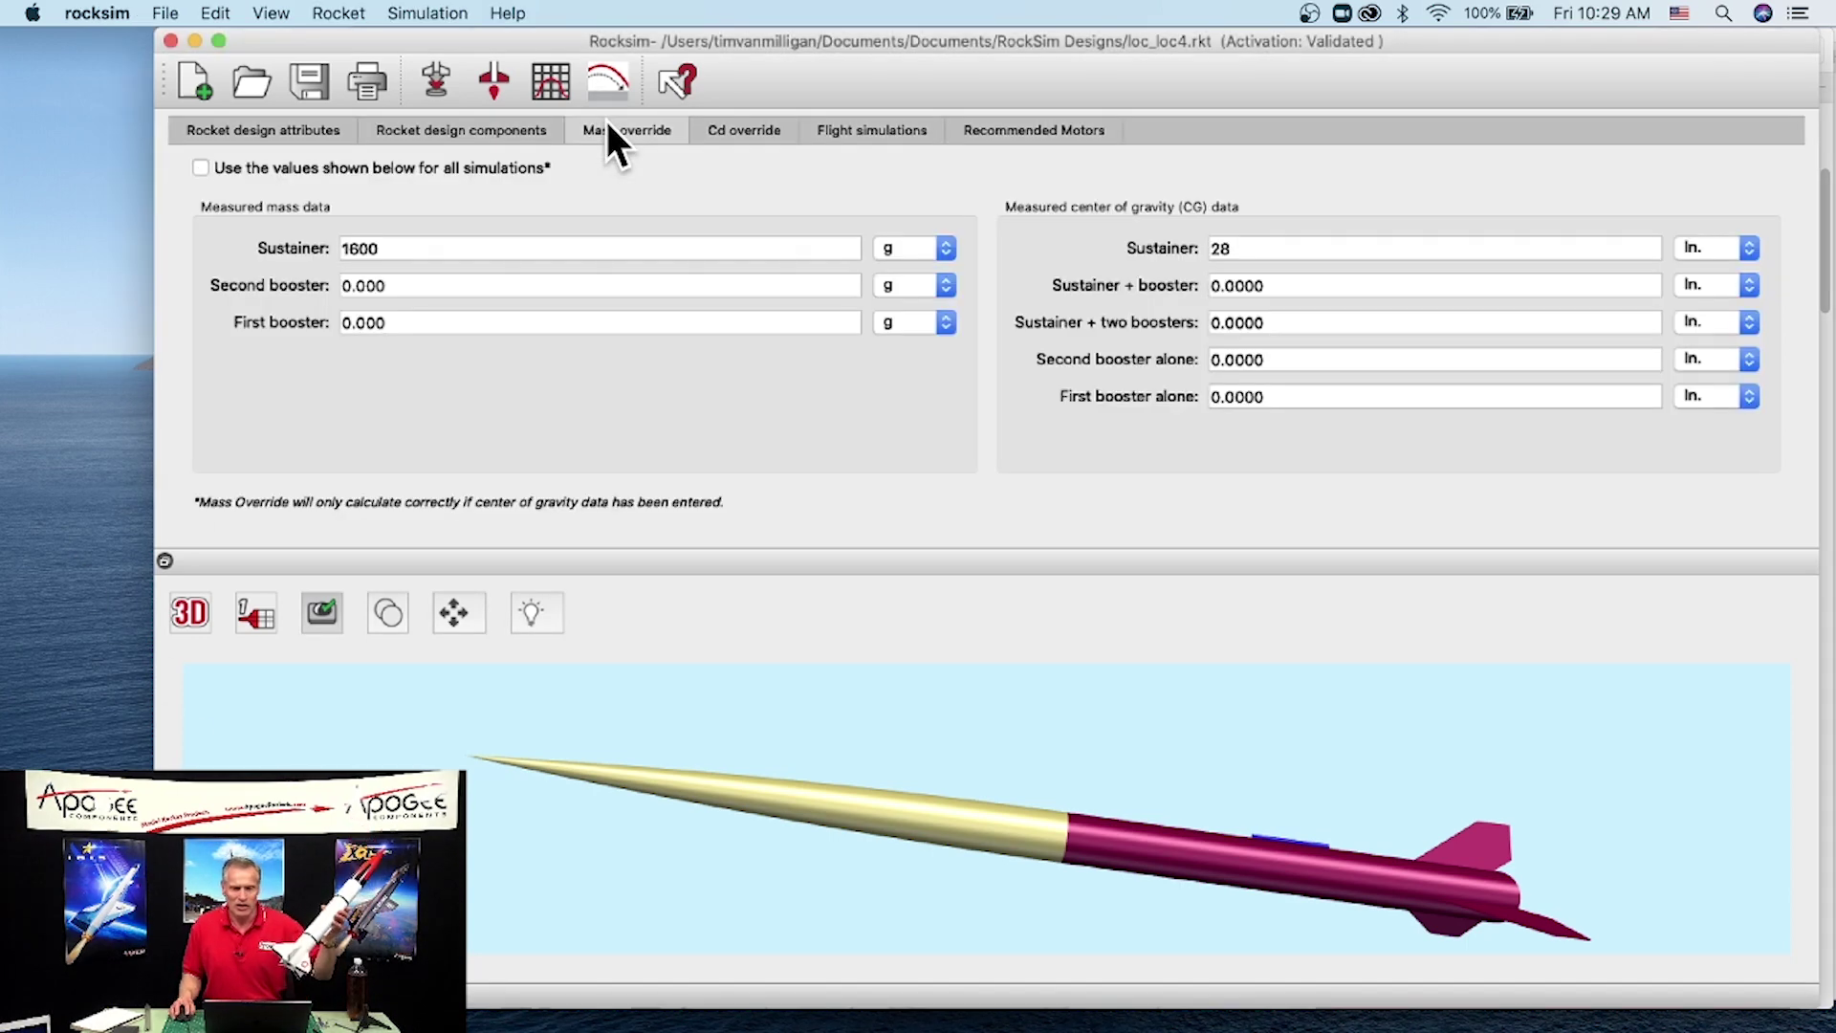
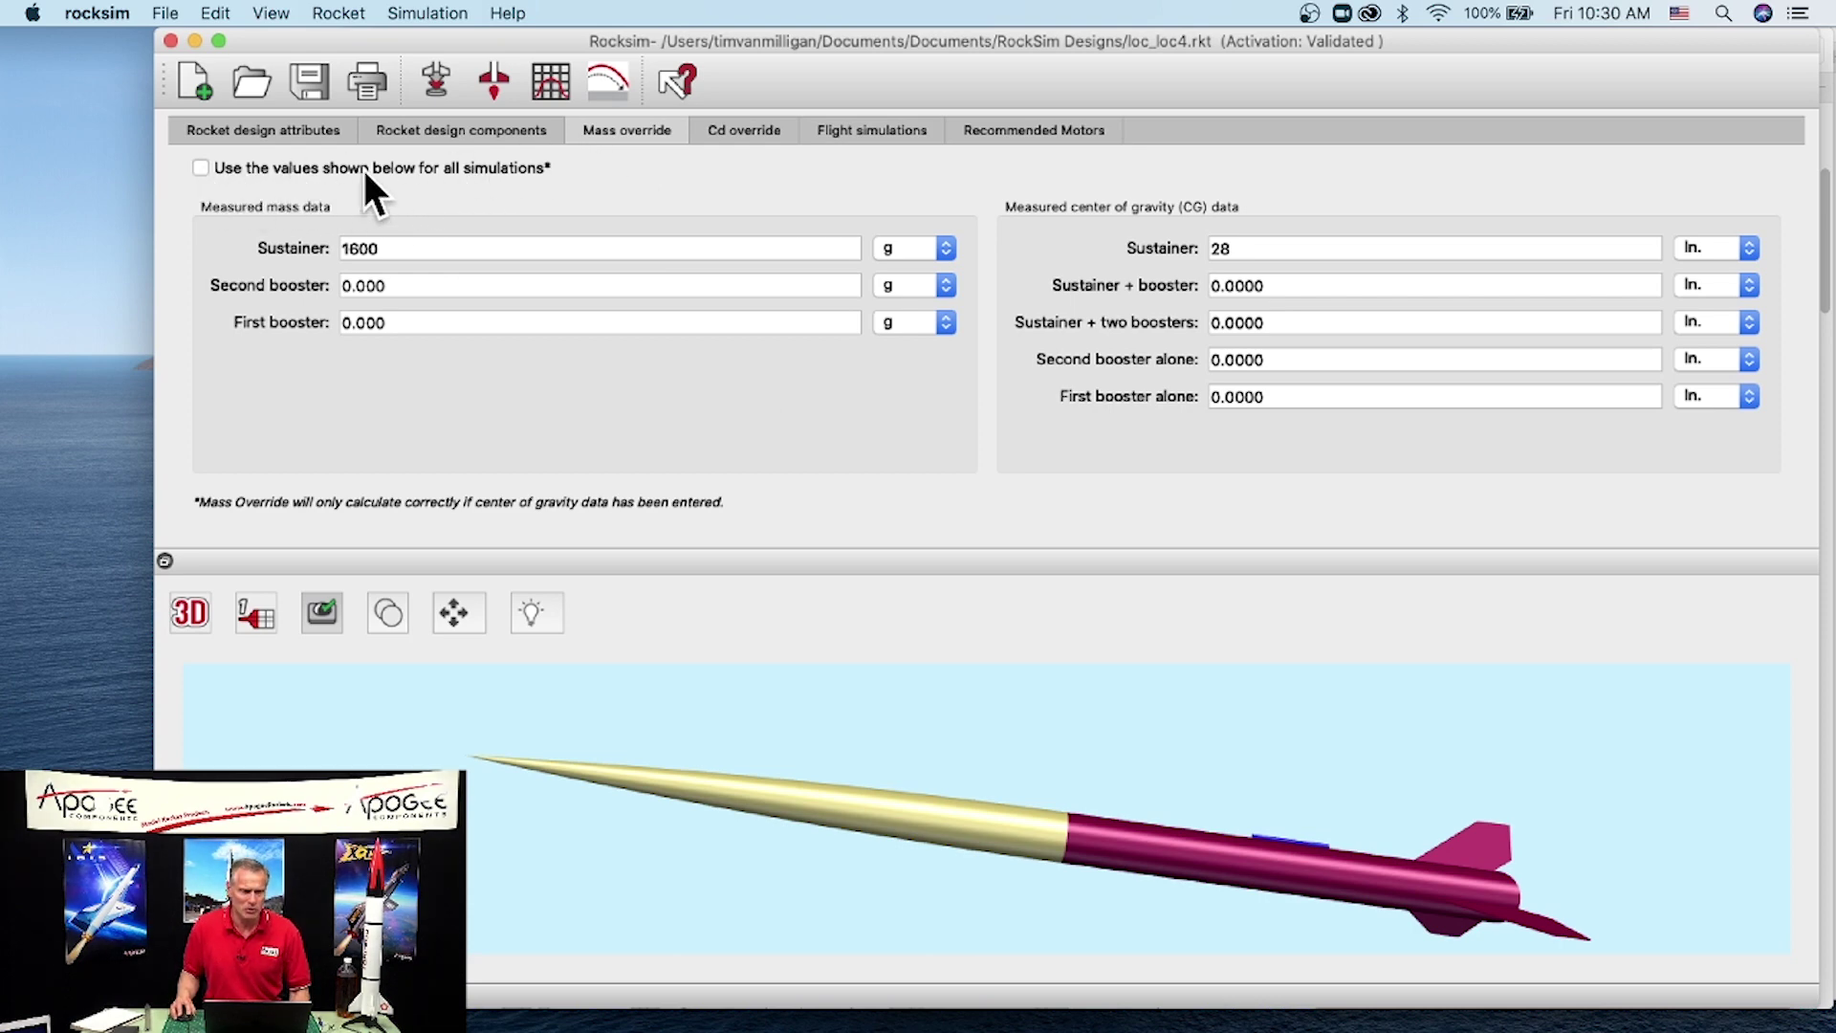
pyautogui.click(200, 166)
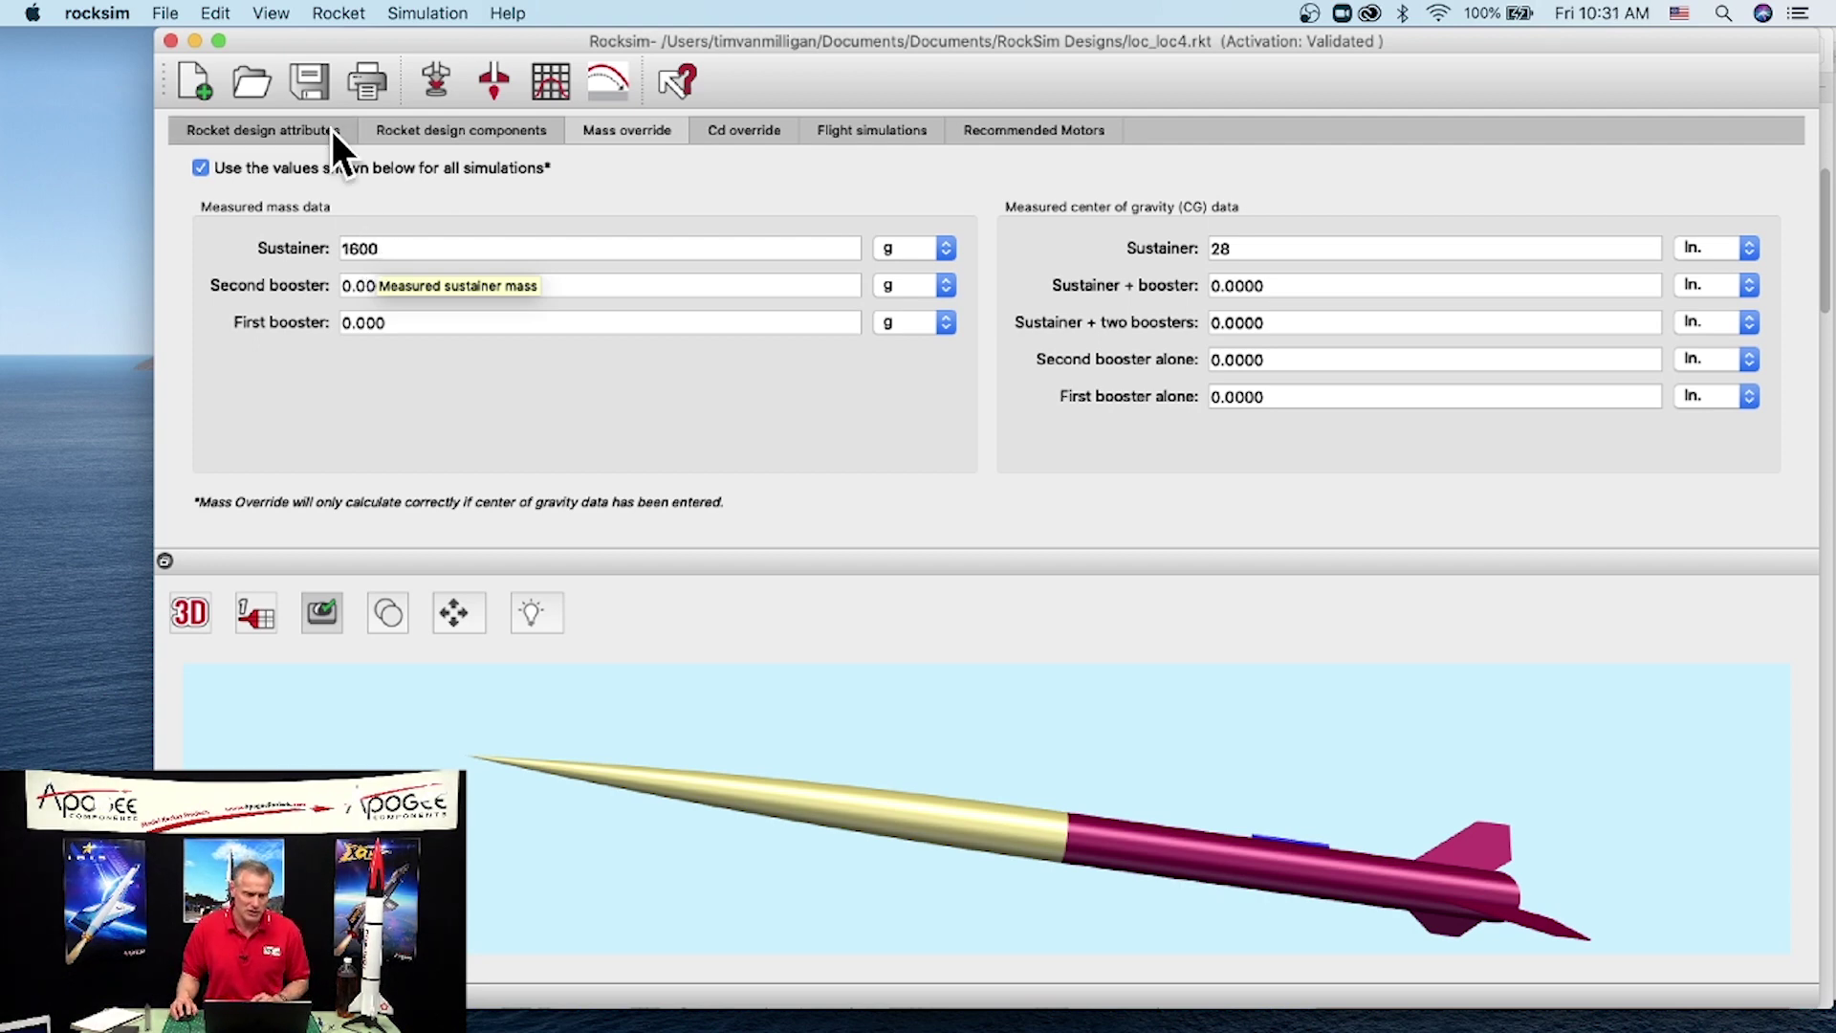
# Step: Try switching off the nose cone's own mass and CG override, discard the change, and return to the rocket-wide override values
pyautogui.click(430, 134)
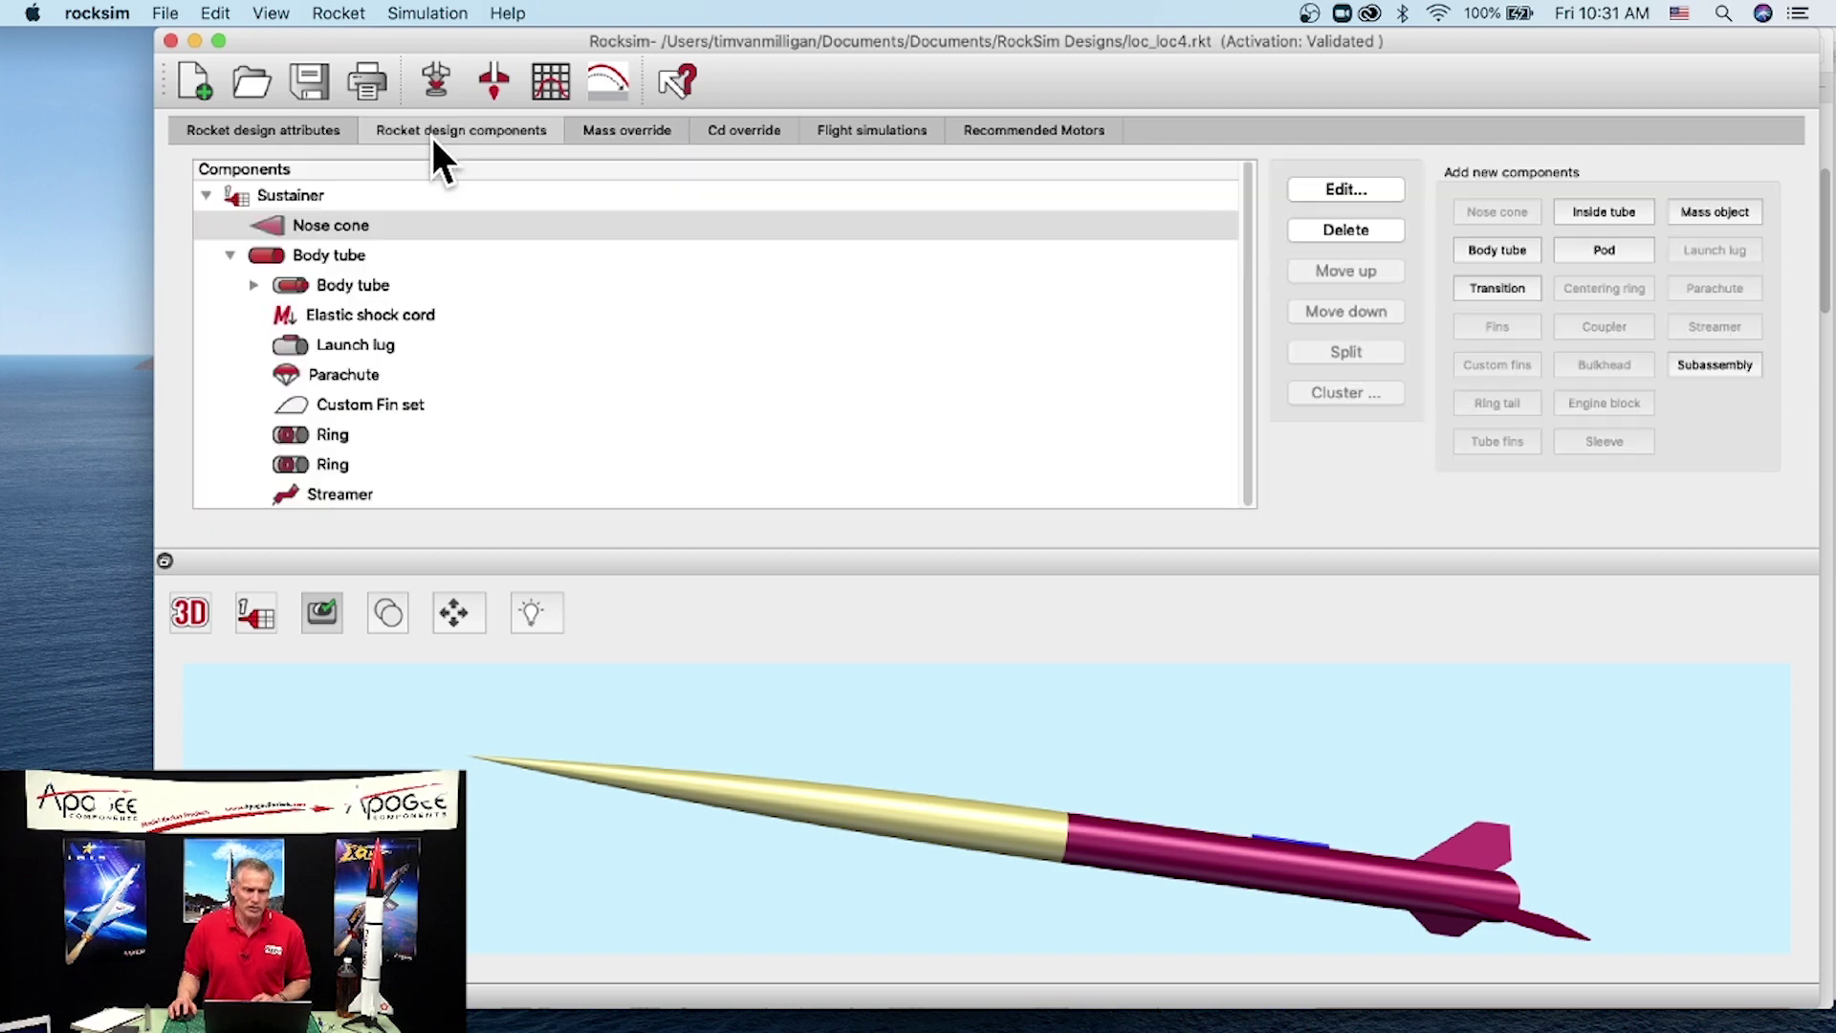
pyautogui.doubleClick(306, 224)
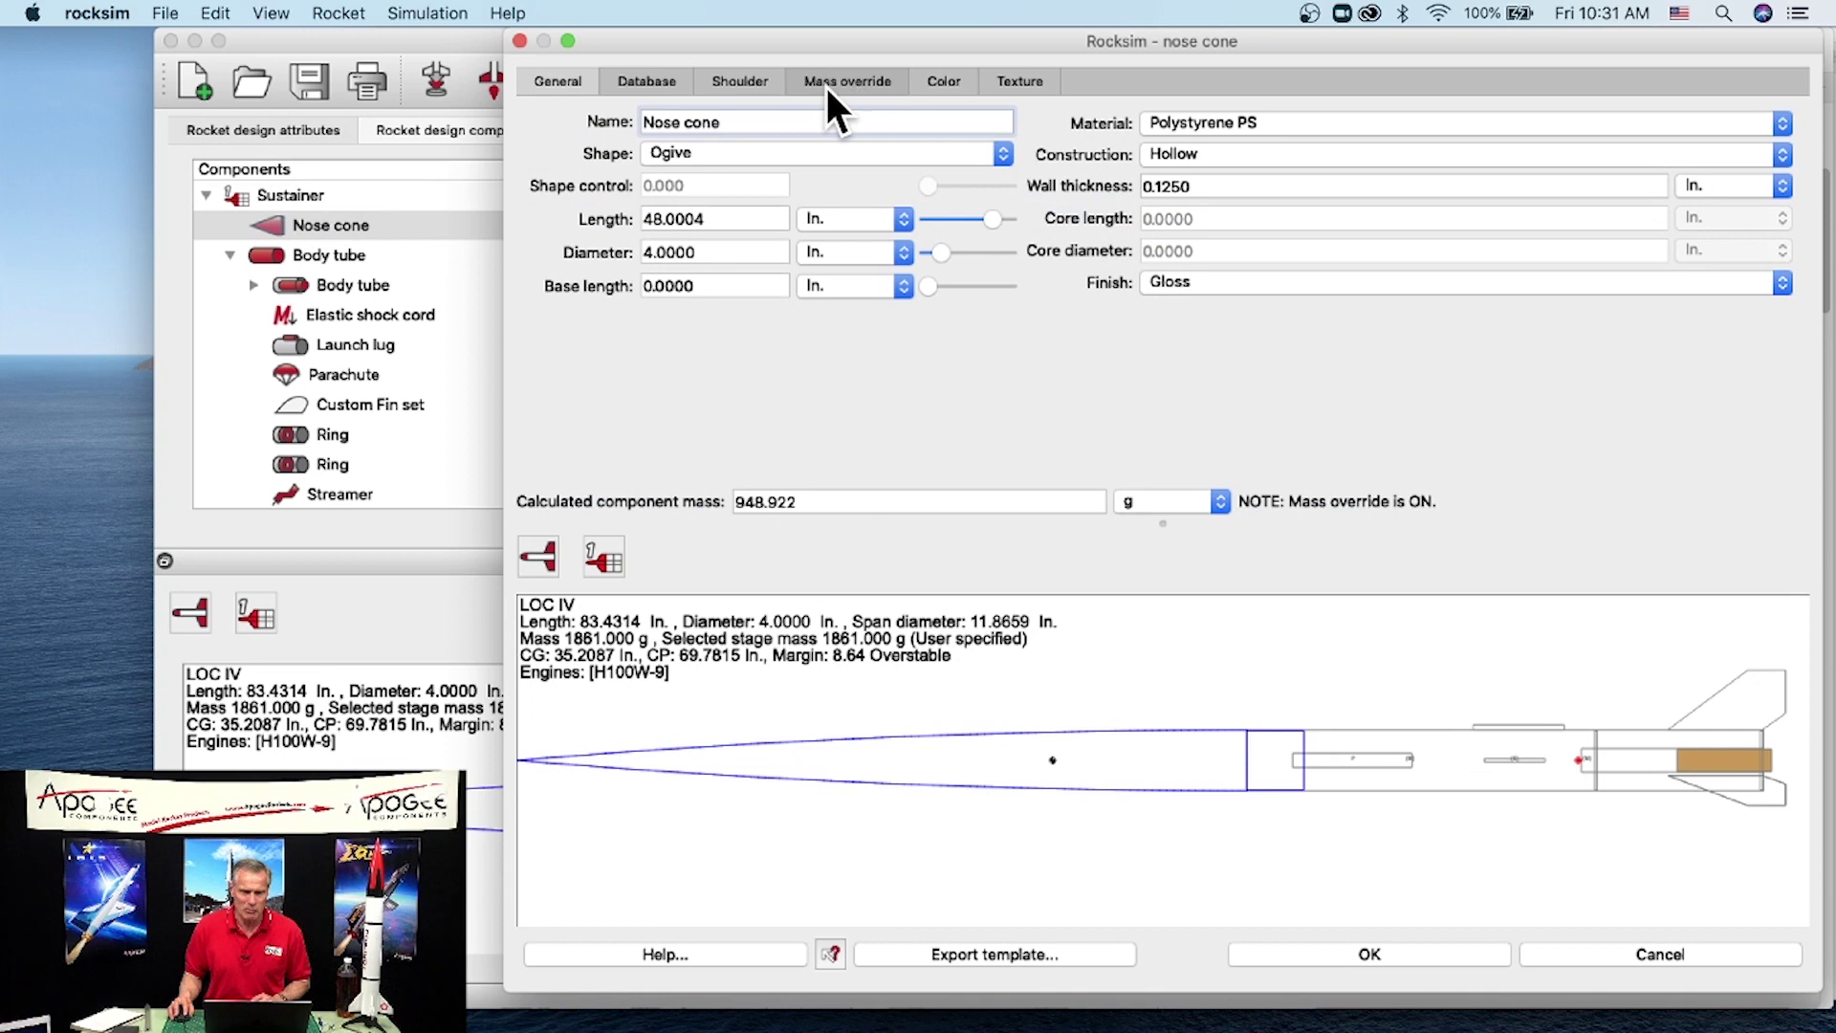
pyautogui.click(847, 82)
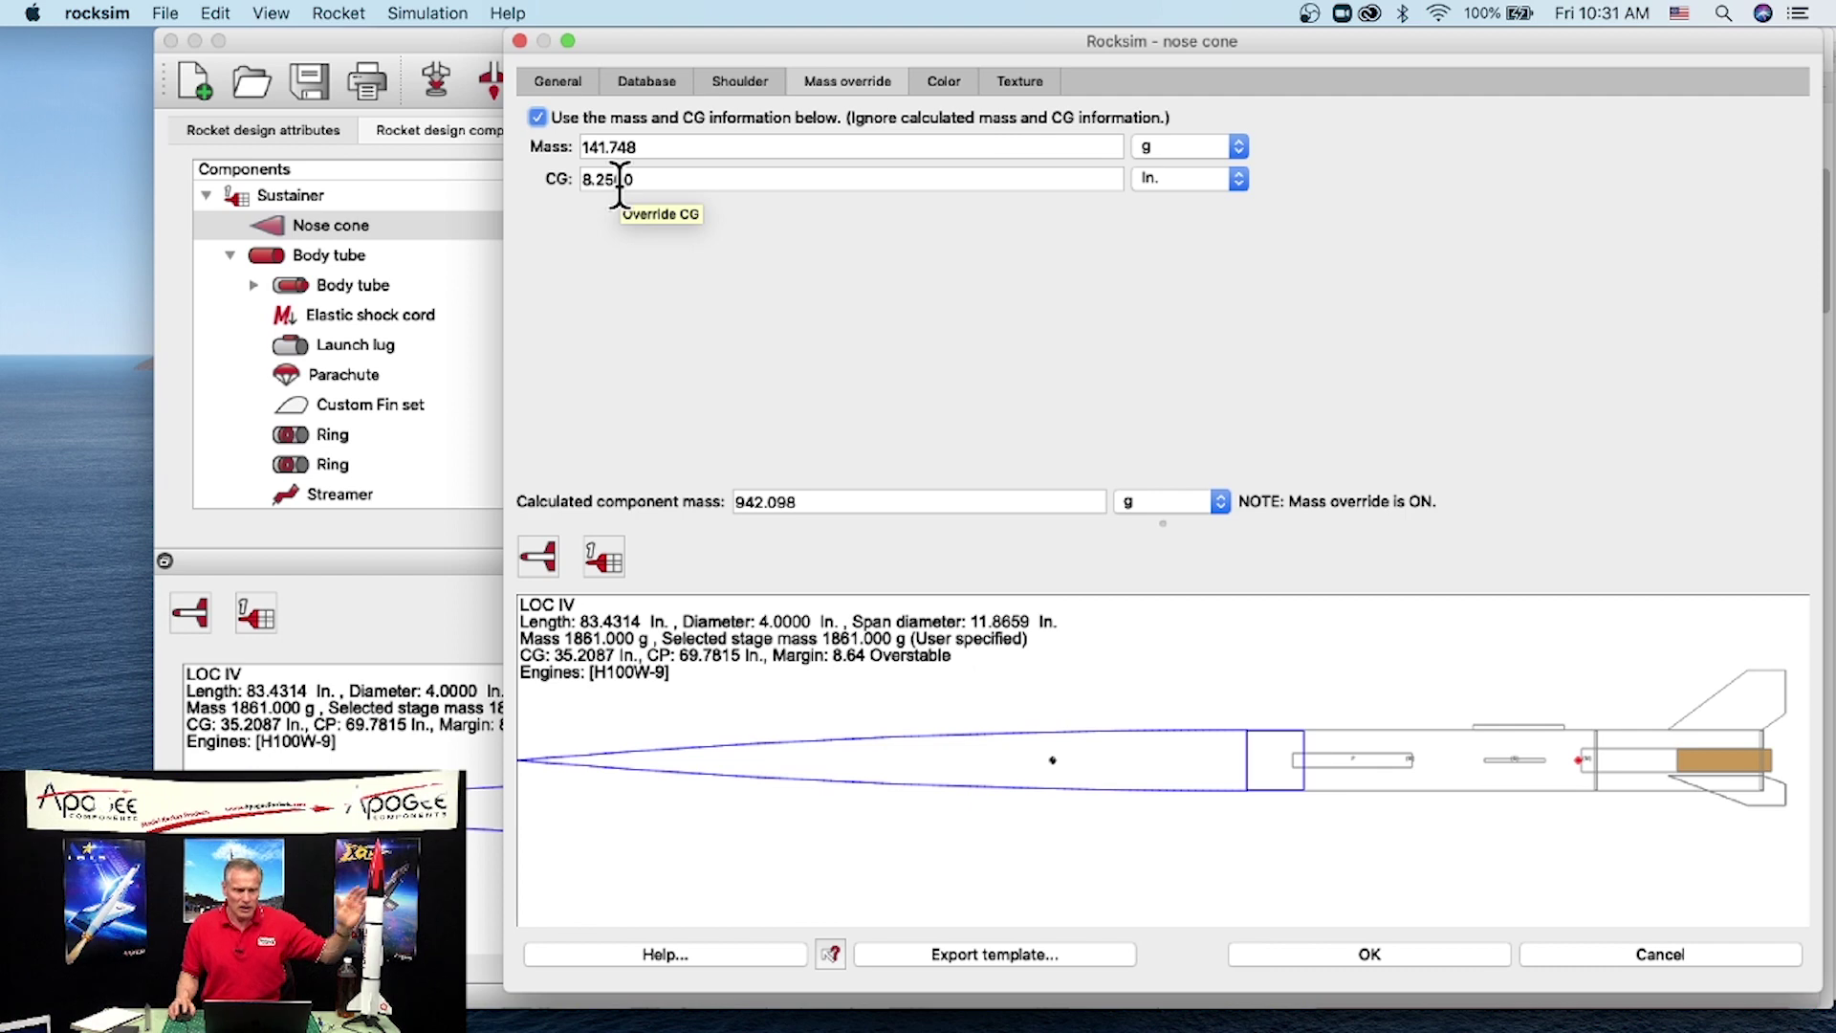
pyautogui.click(538, 119)
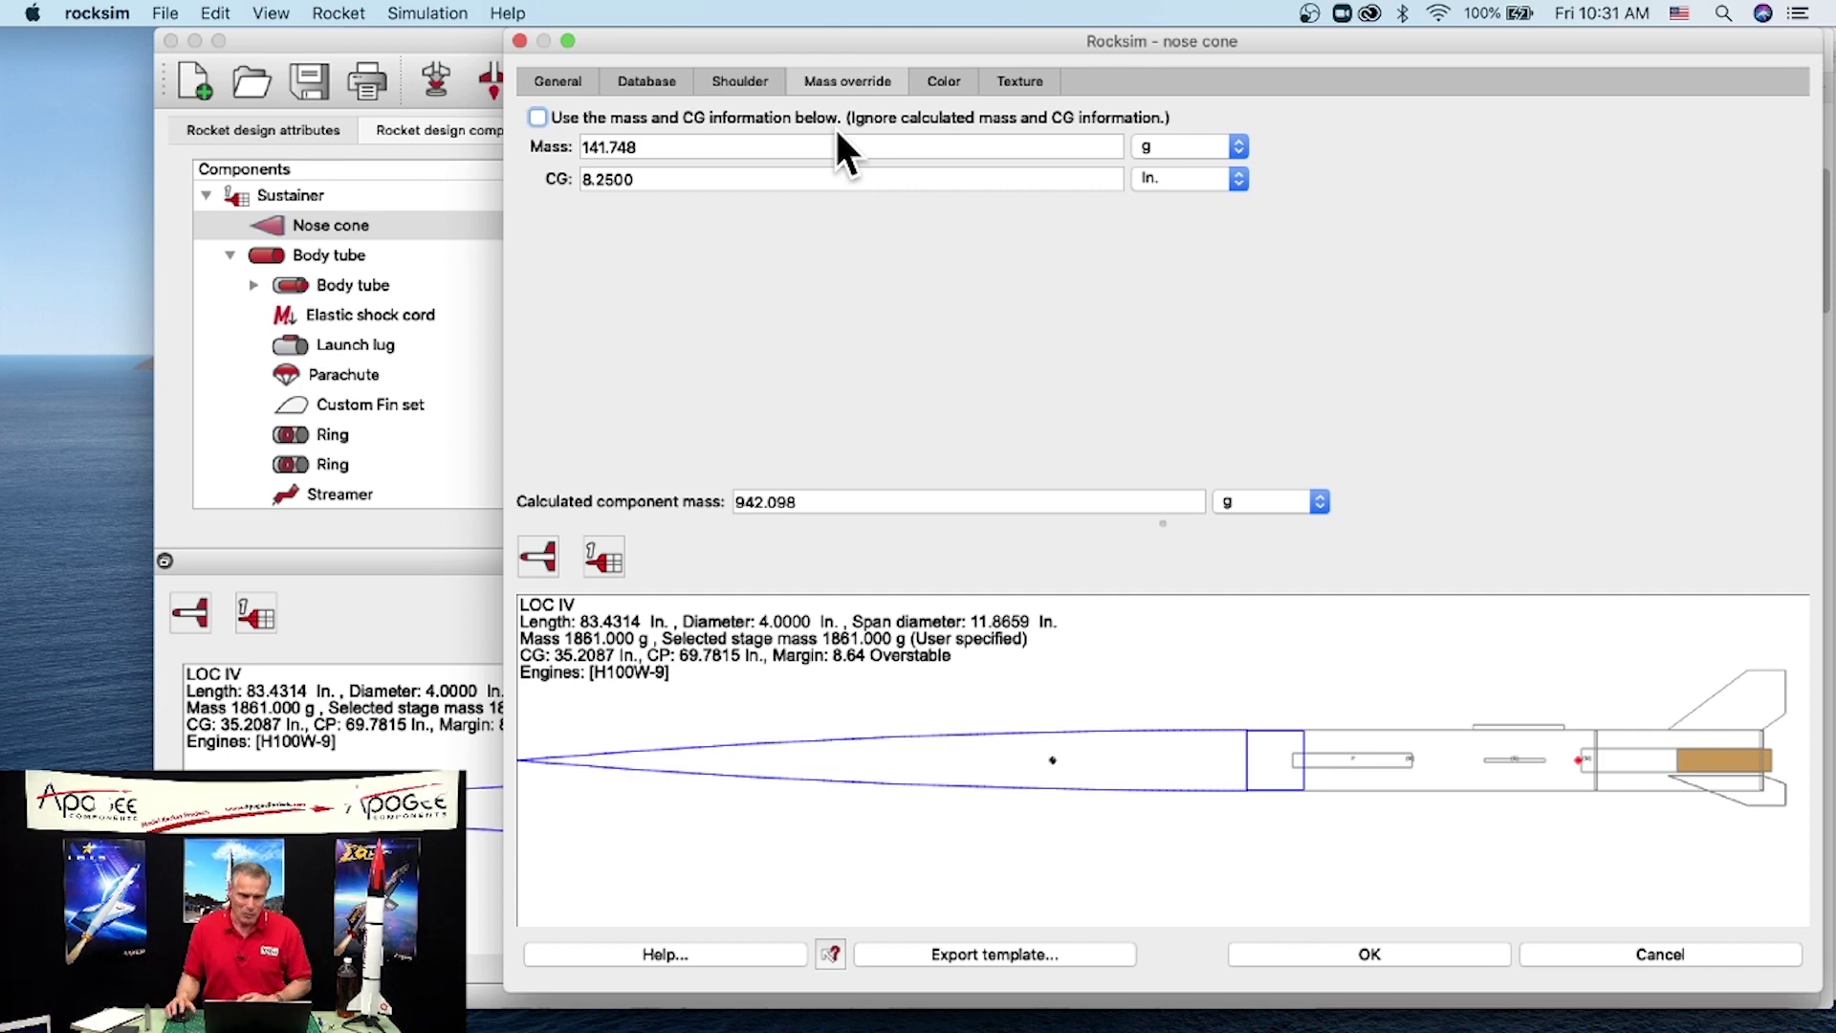
pyautogui.click(557, 80)
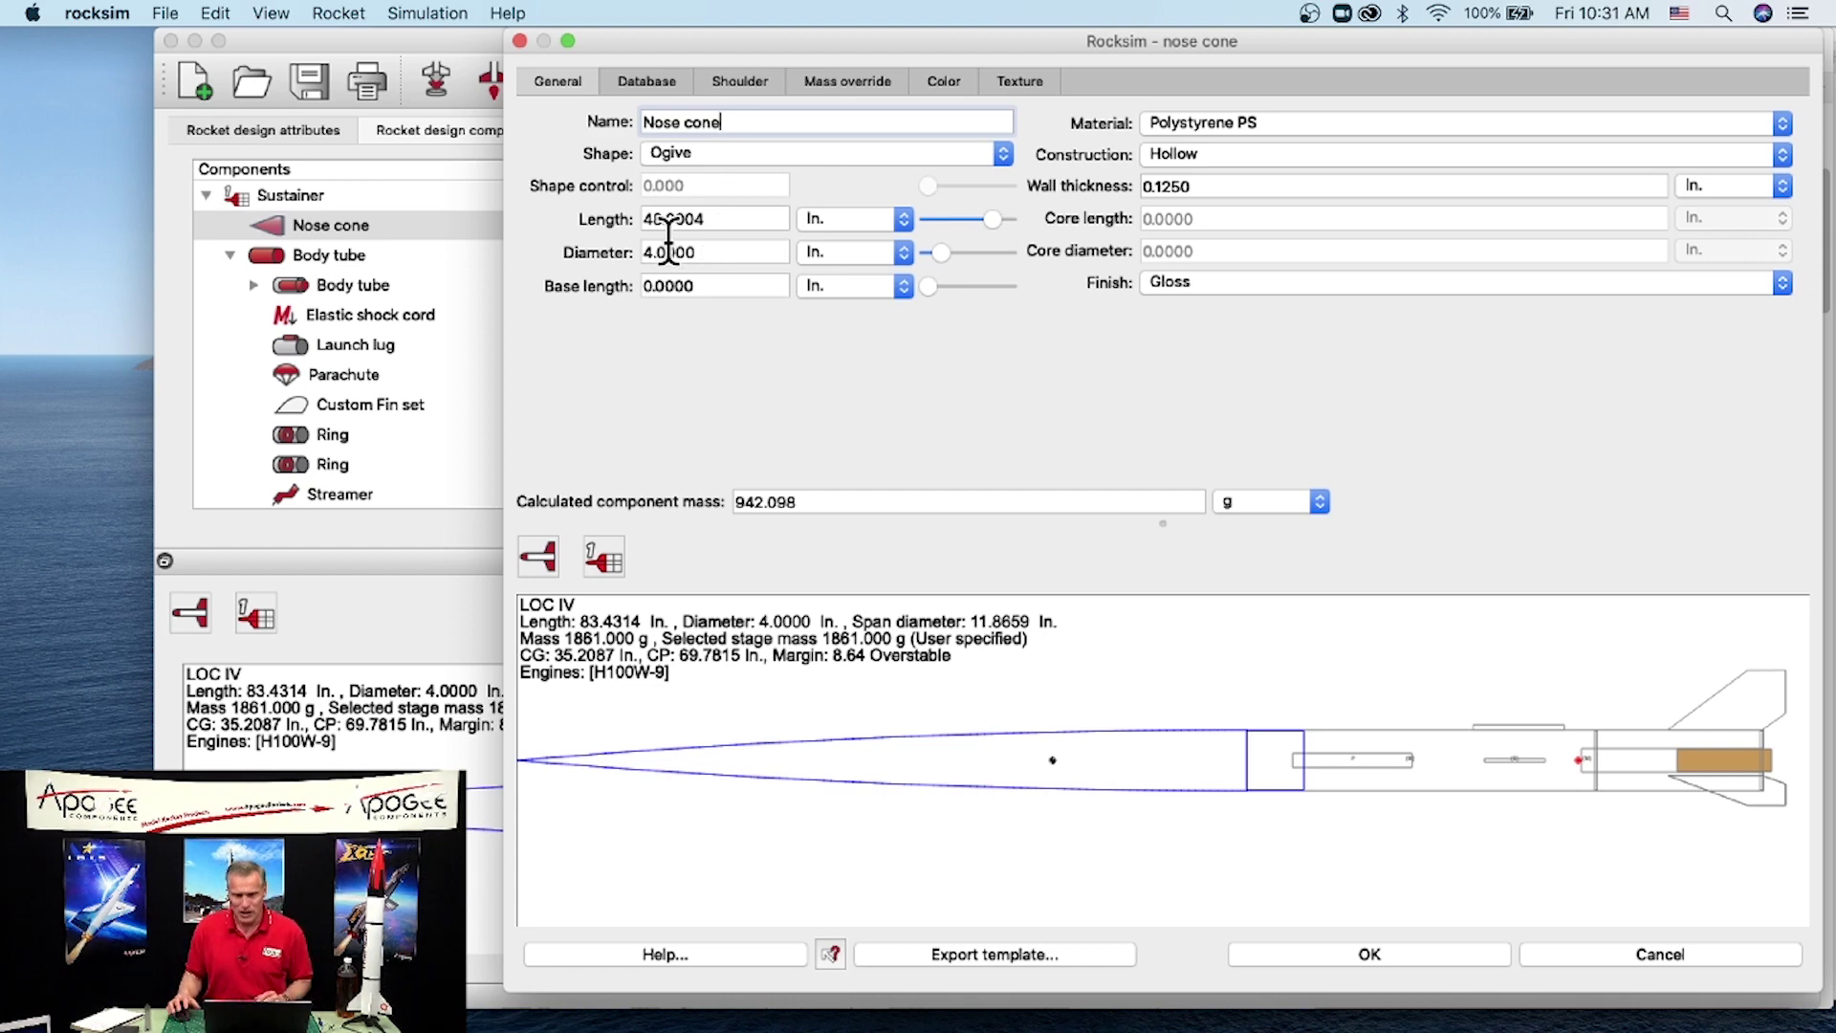
pyautogui.click(1200, 186)
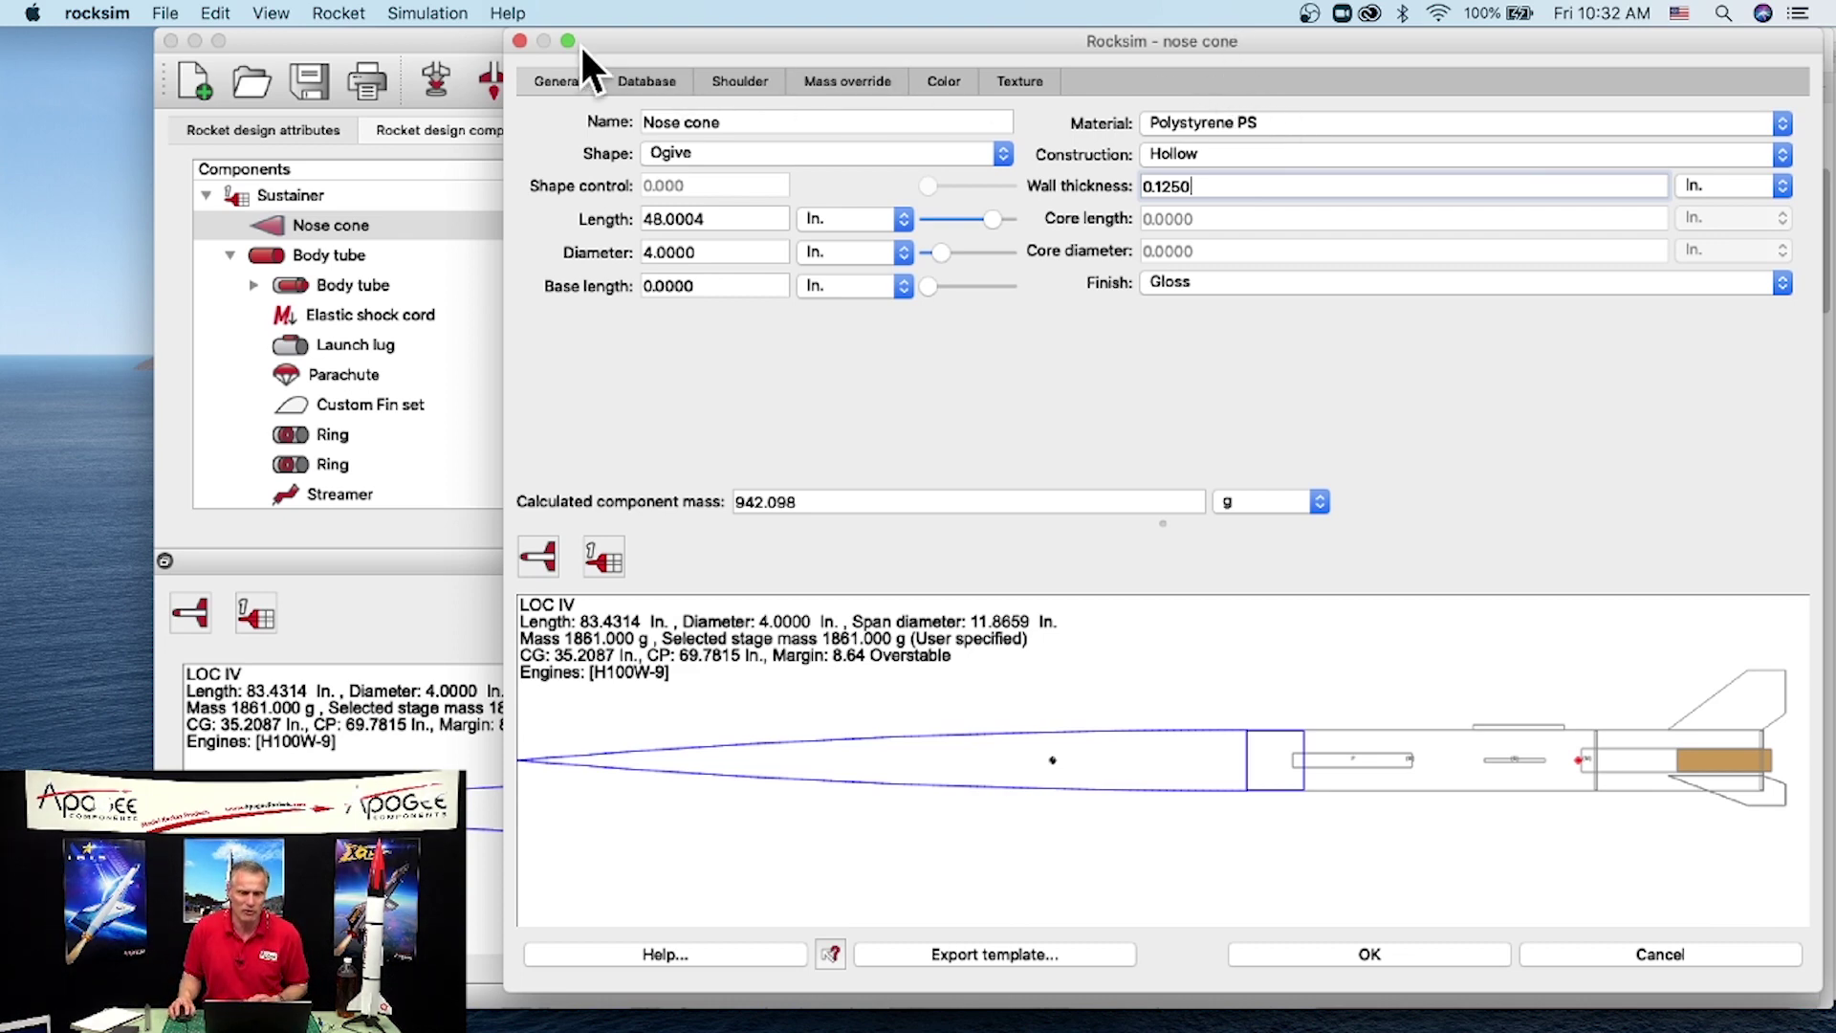
pyautogui.click(517, 39)
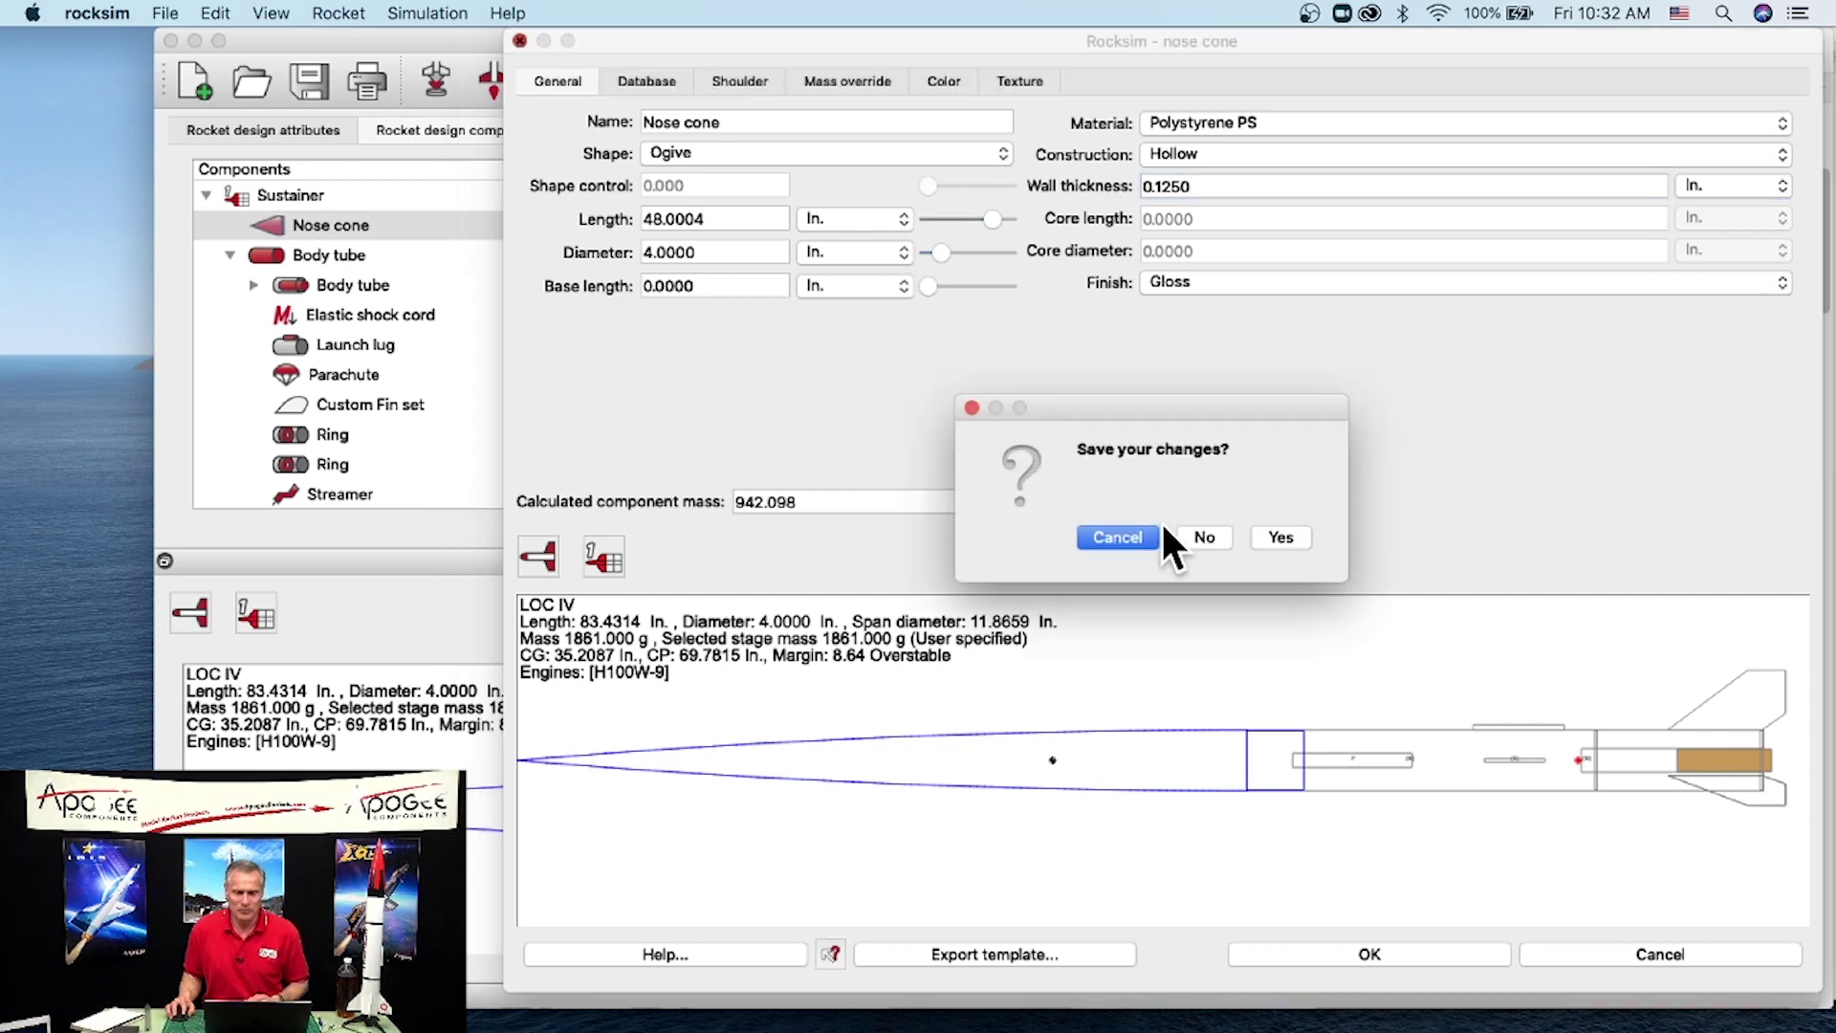
pyautogui.click(1205, 538)
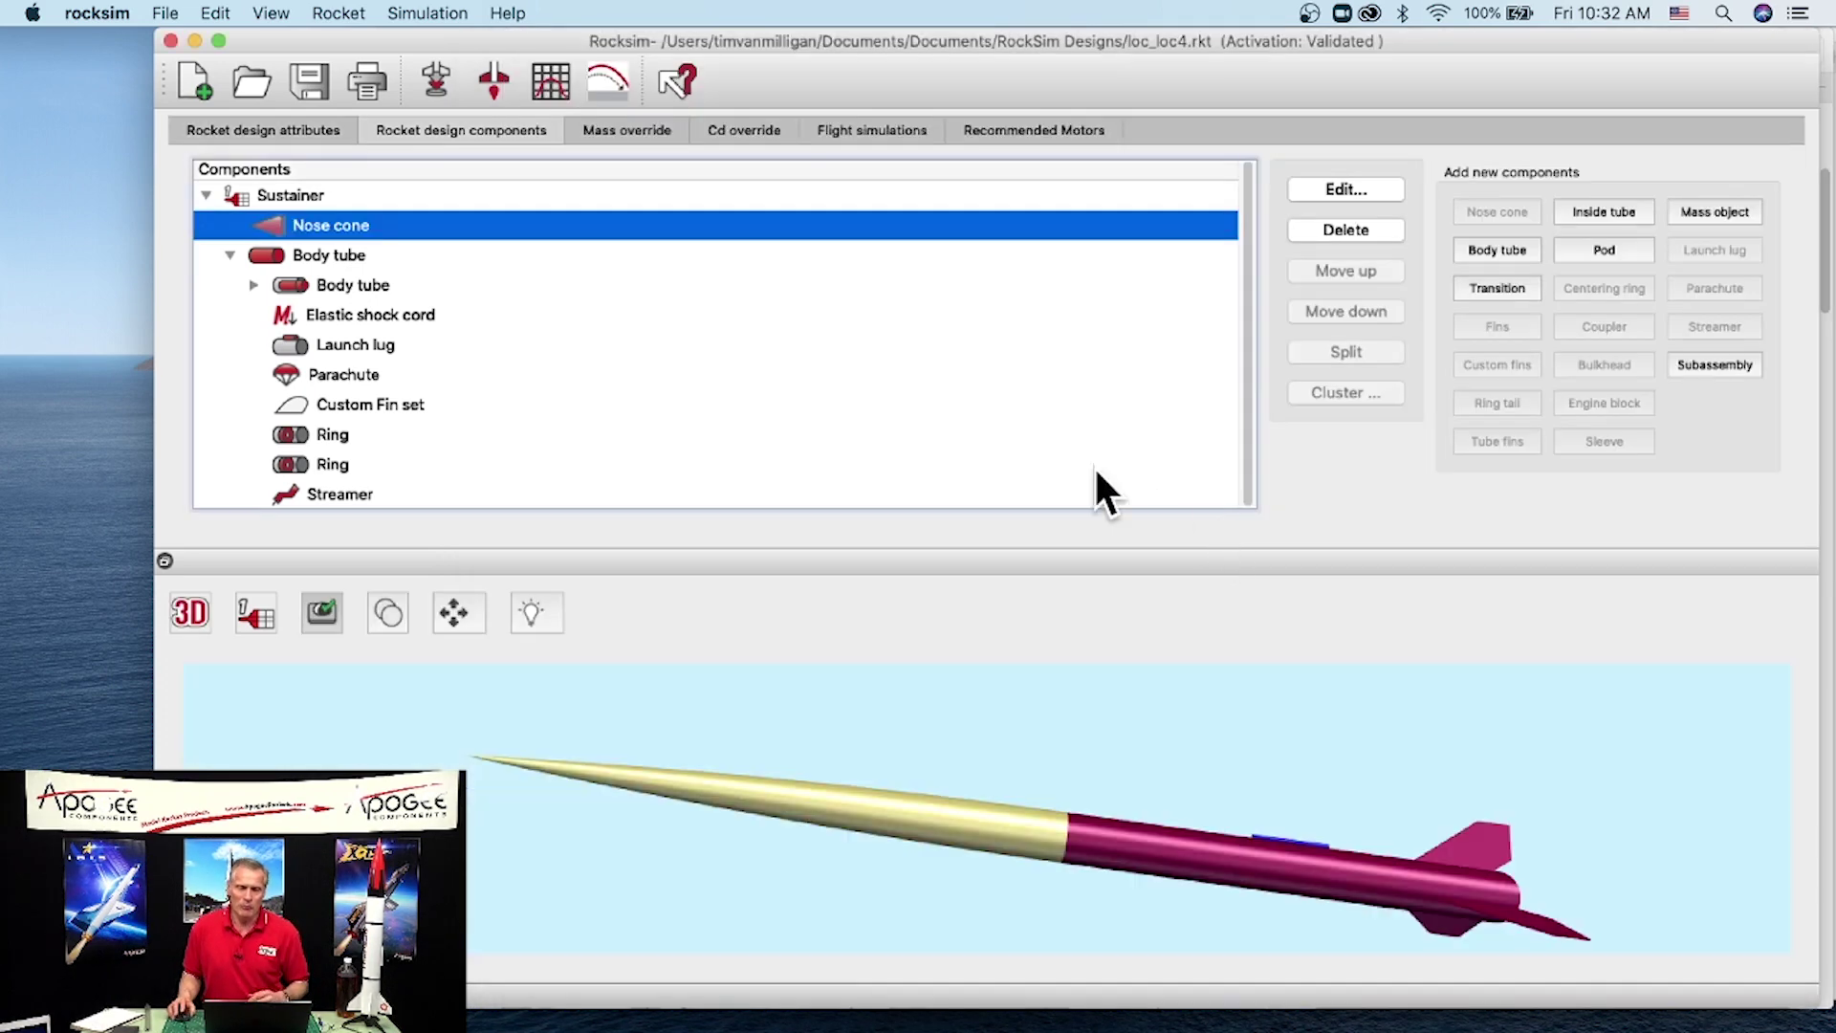
pyautogui.click(627, 134)
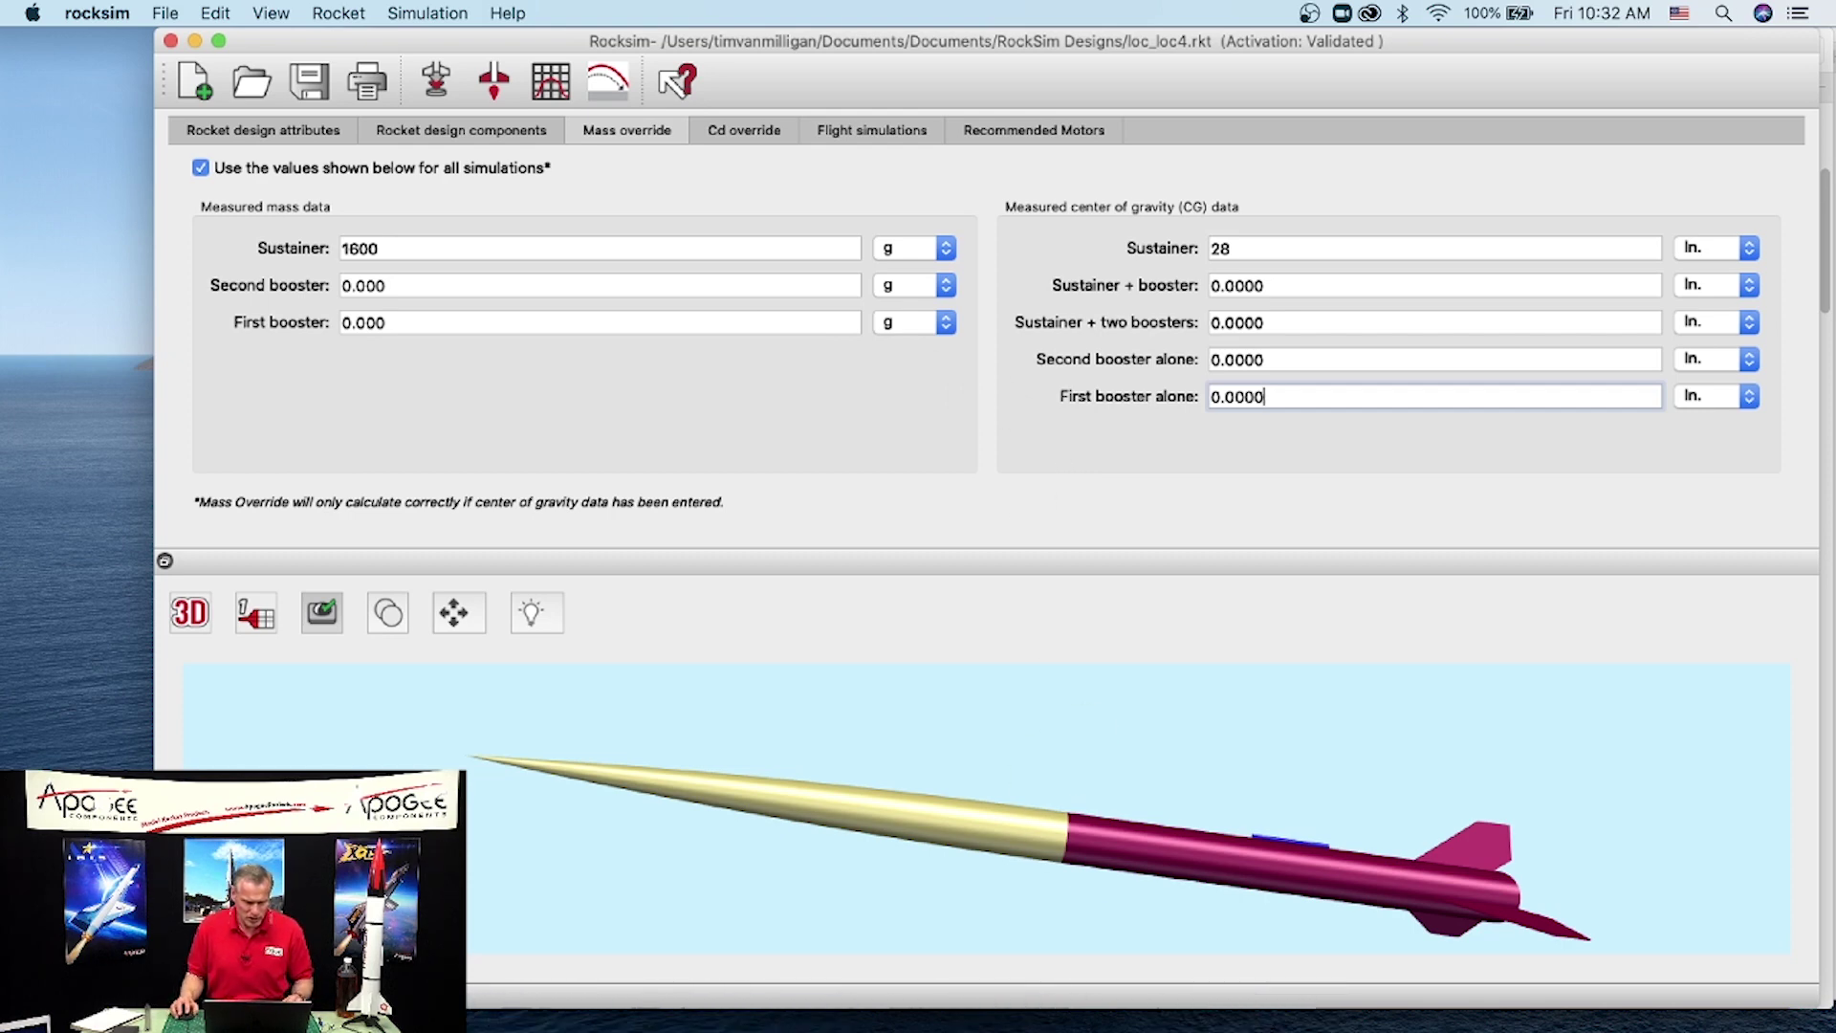
# Step: Switch to Safari and open the RS Live Training page among the Apogee site's RockSim how-to information
pyautogui.press('super+Tab')
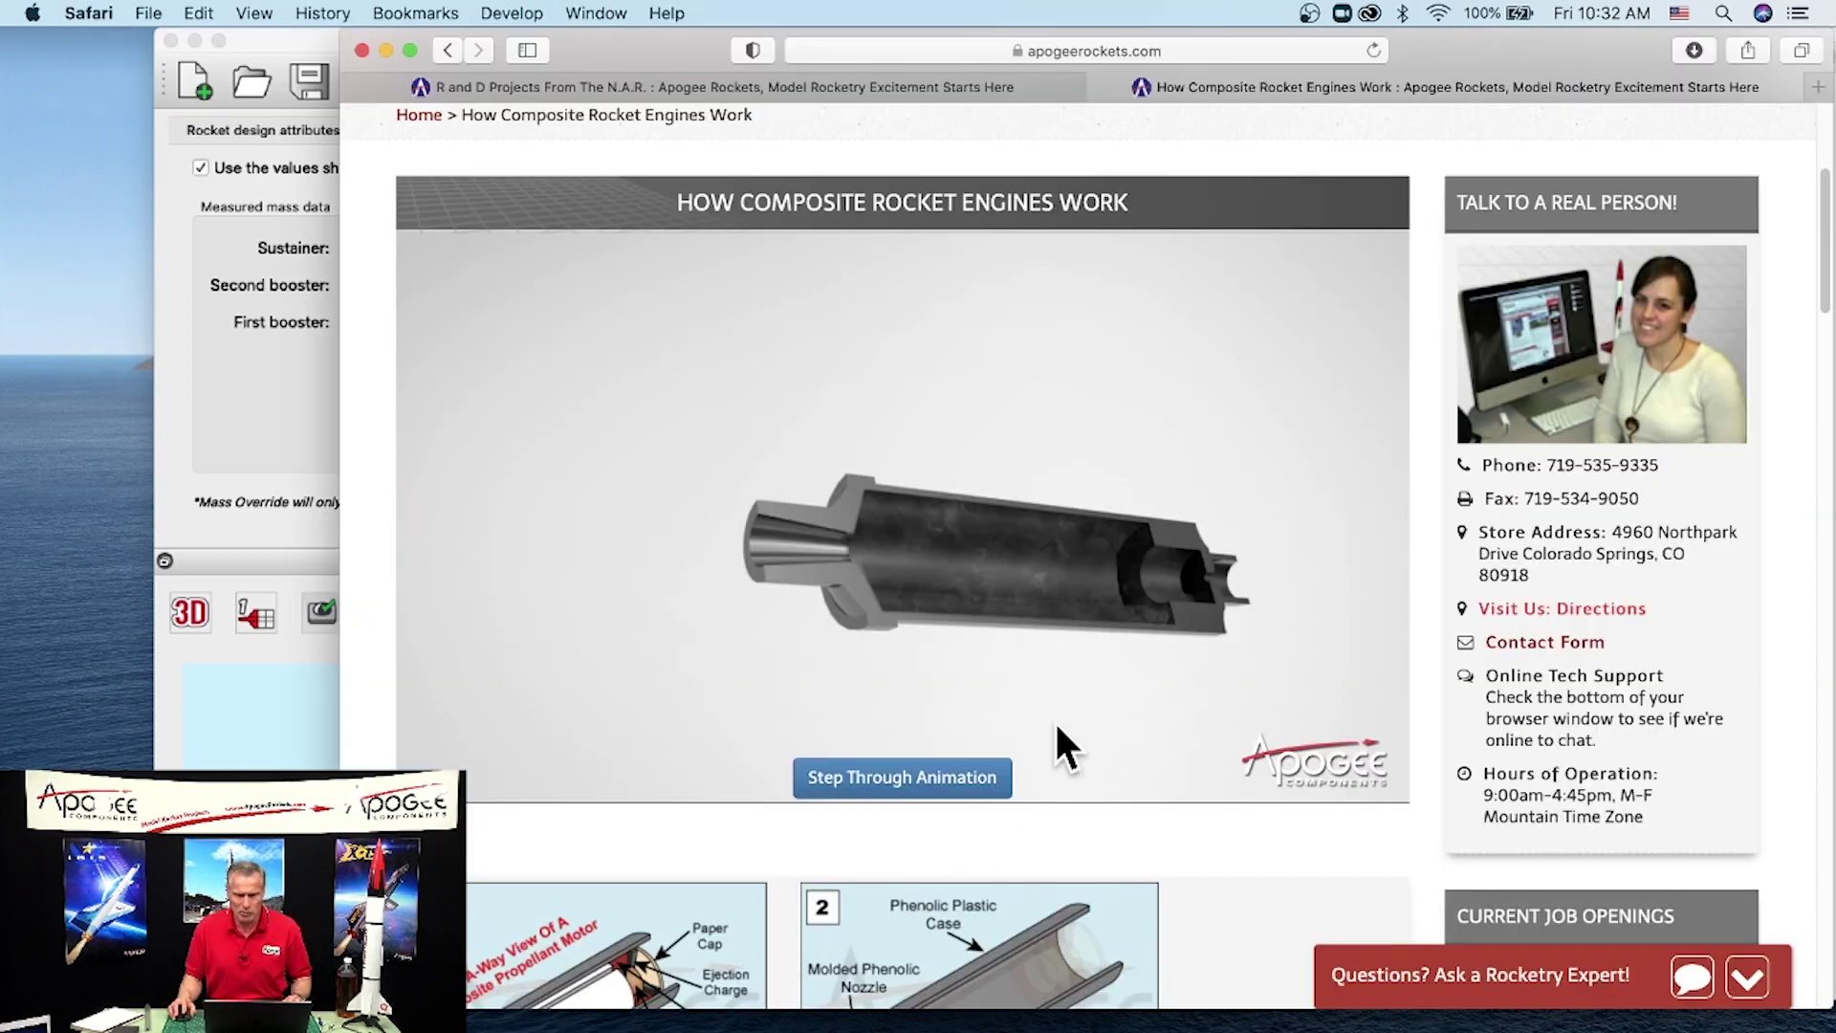
pyautogui.scroll(5, 1136, 484)
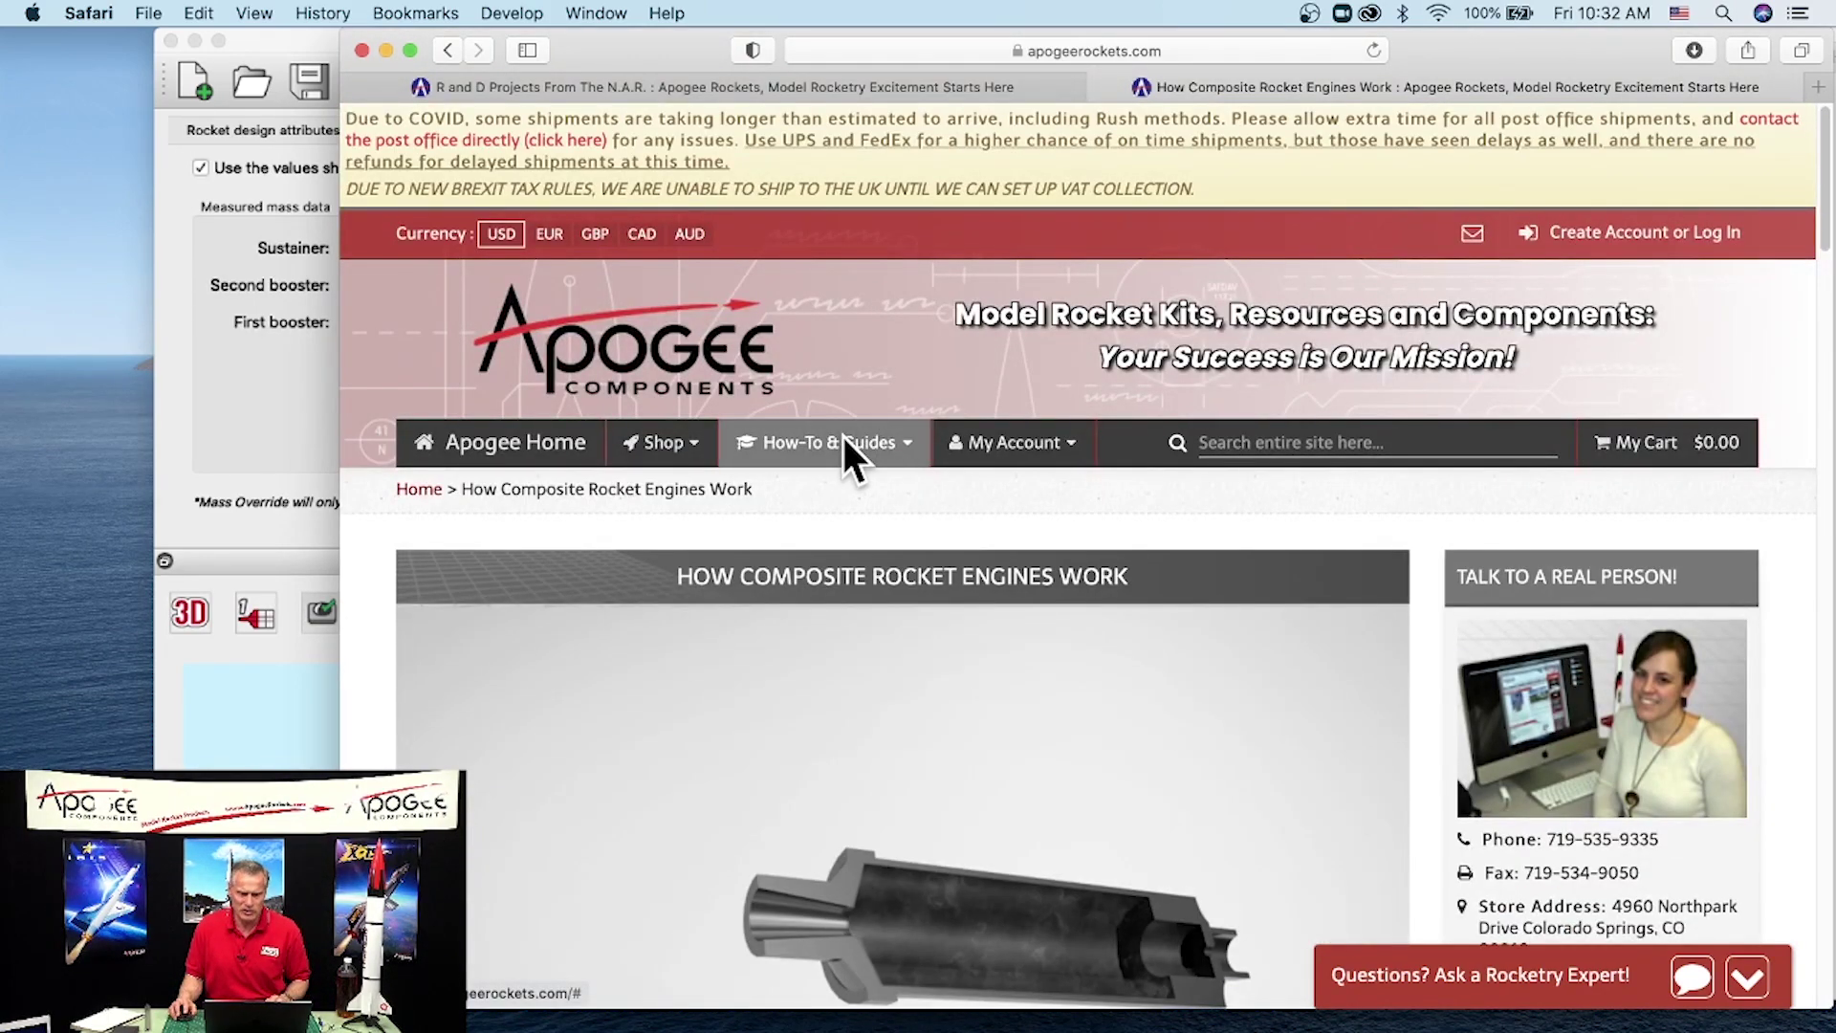
pyautogui.click(843, 438)
pyautogui.scroll(-2, 837, 402)
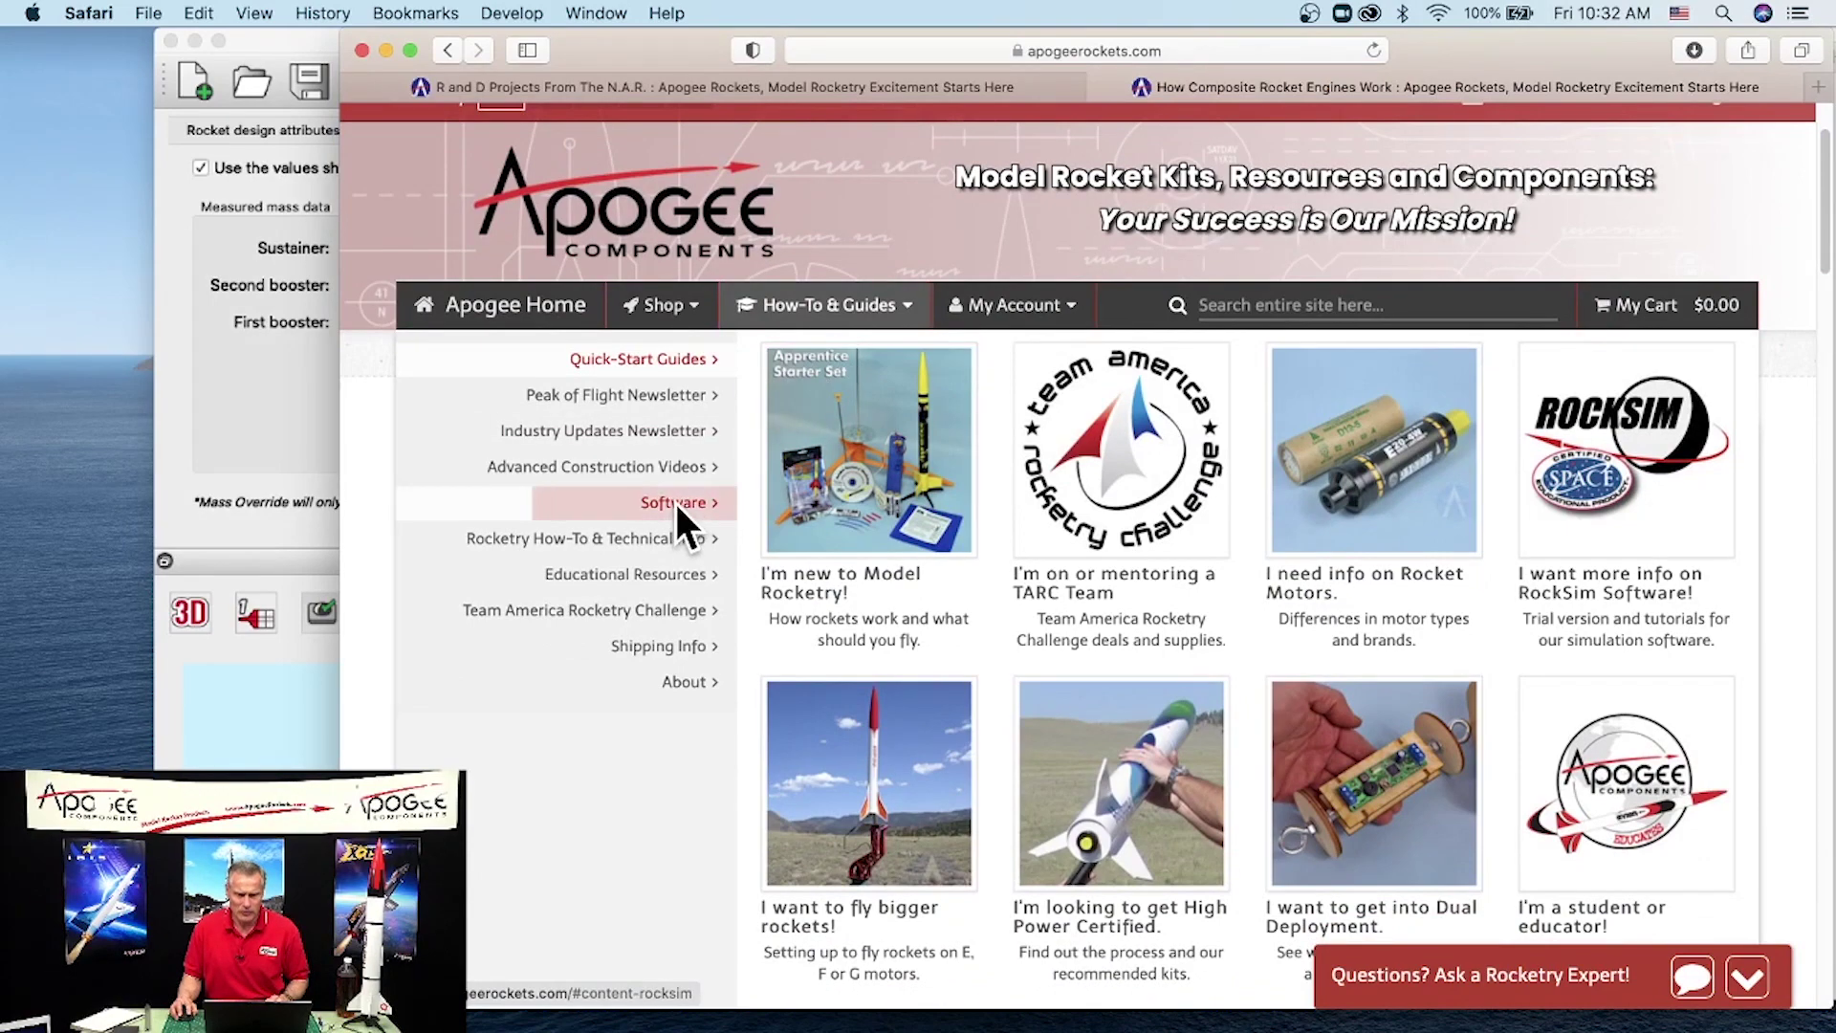
pyautogui.moveTo(675, 501)
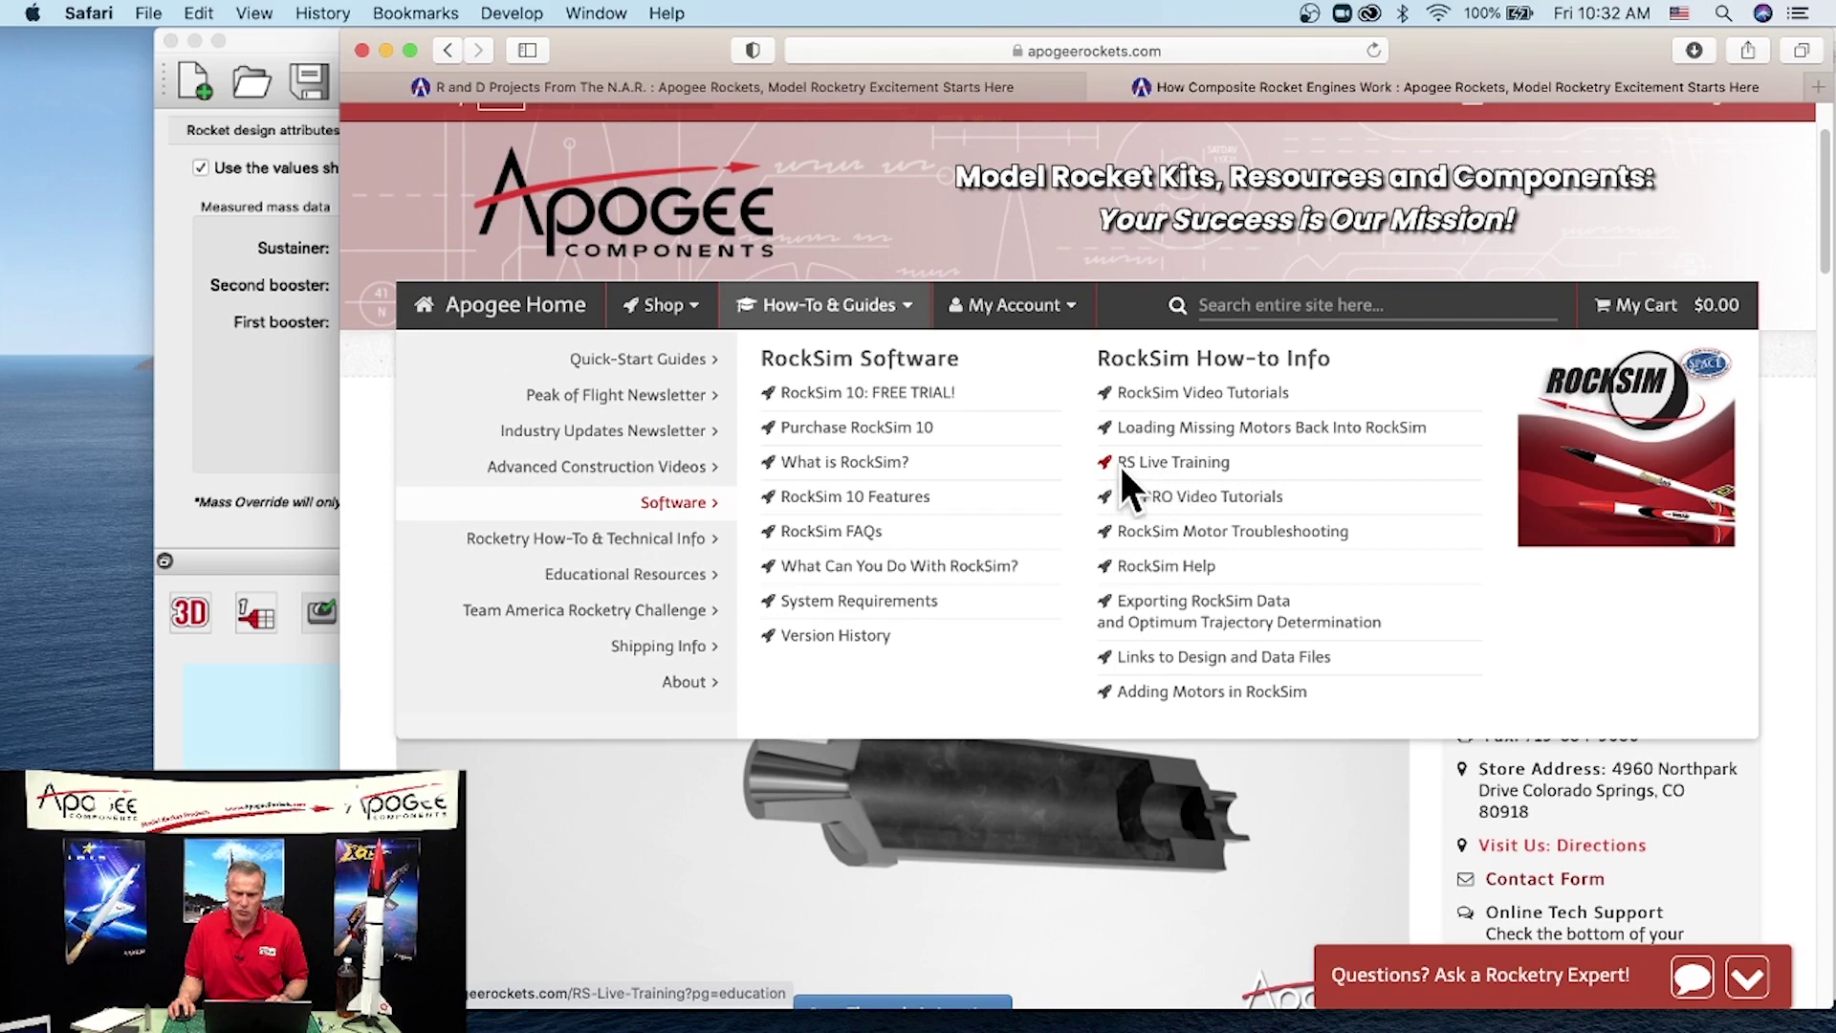
pyautogui.click(1201, 461)
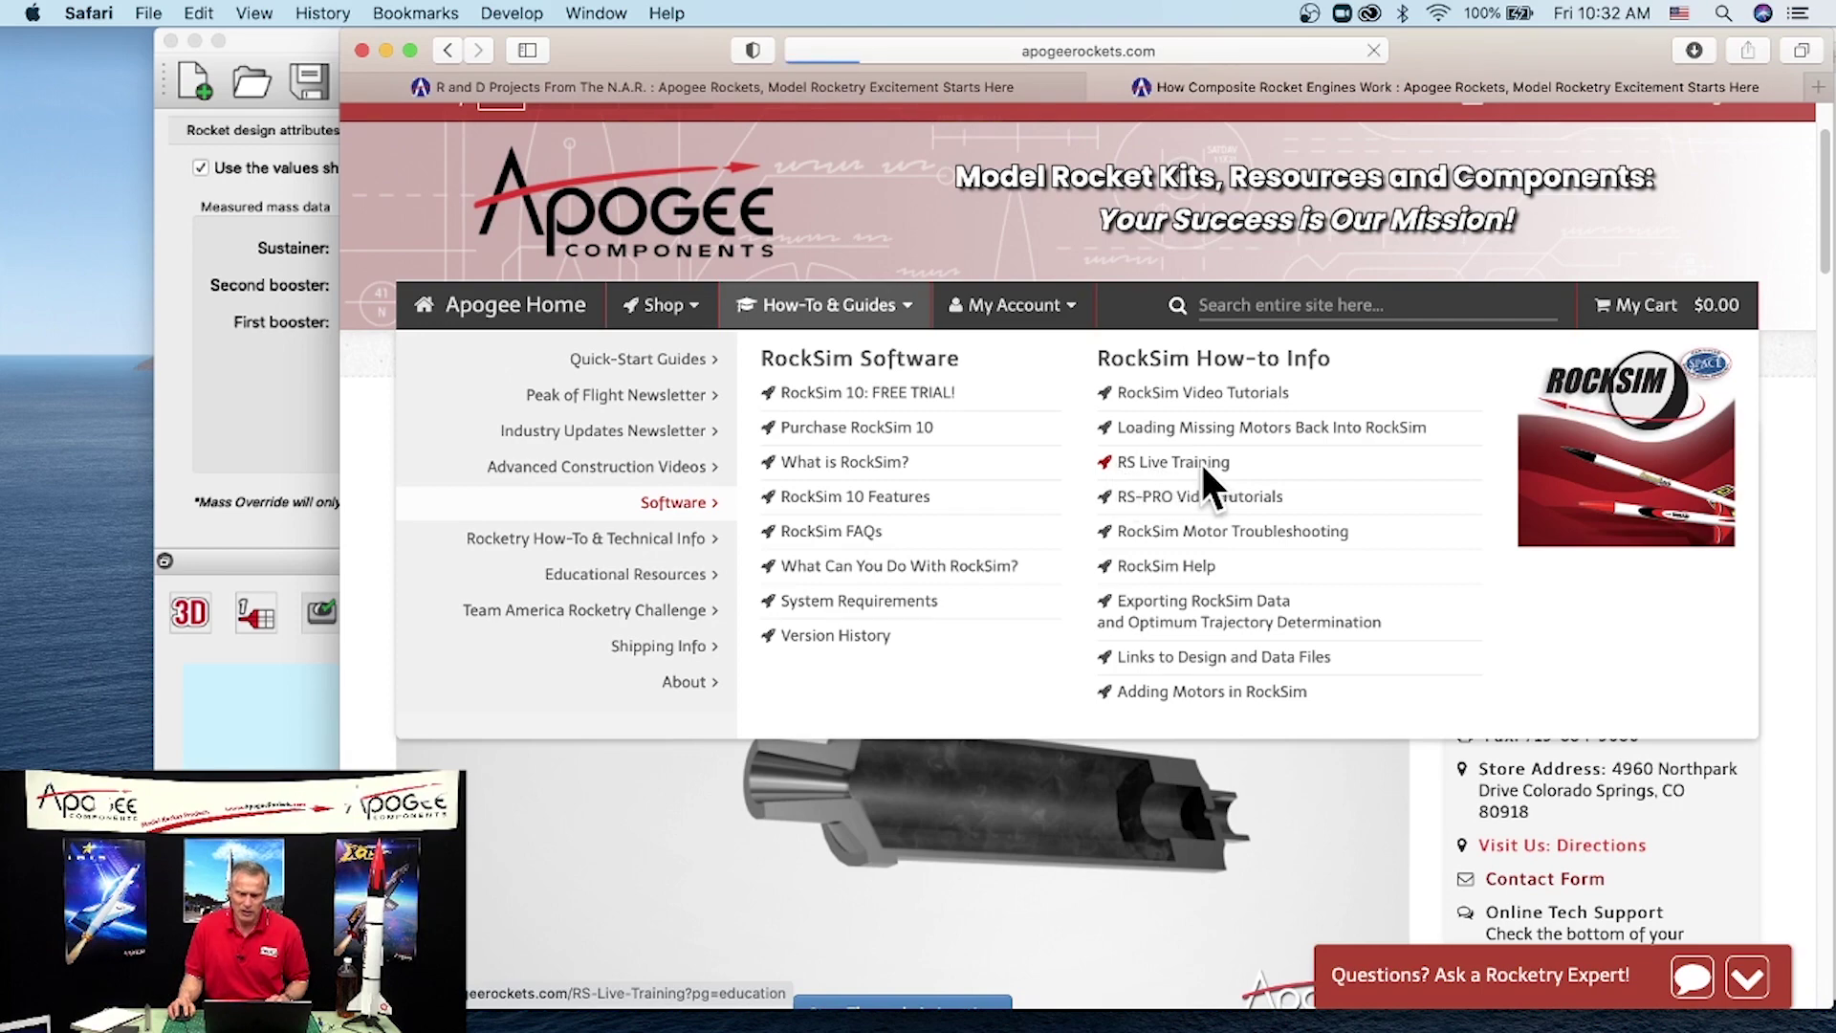
# Step: Highlight "Why do rockets wiggle in the 2D flight profile?" in the Episode 11 listing and return to RockSim
pyautogui.scroll(-5, 1272, 401)
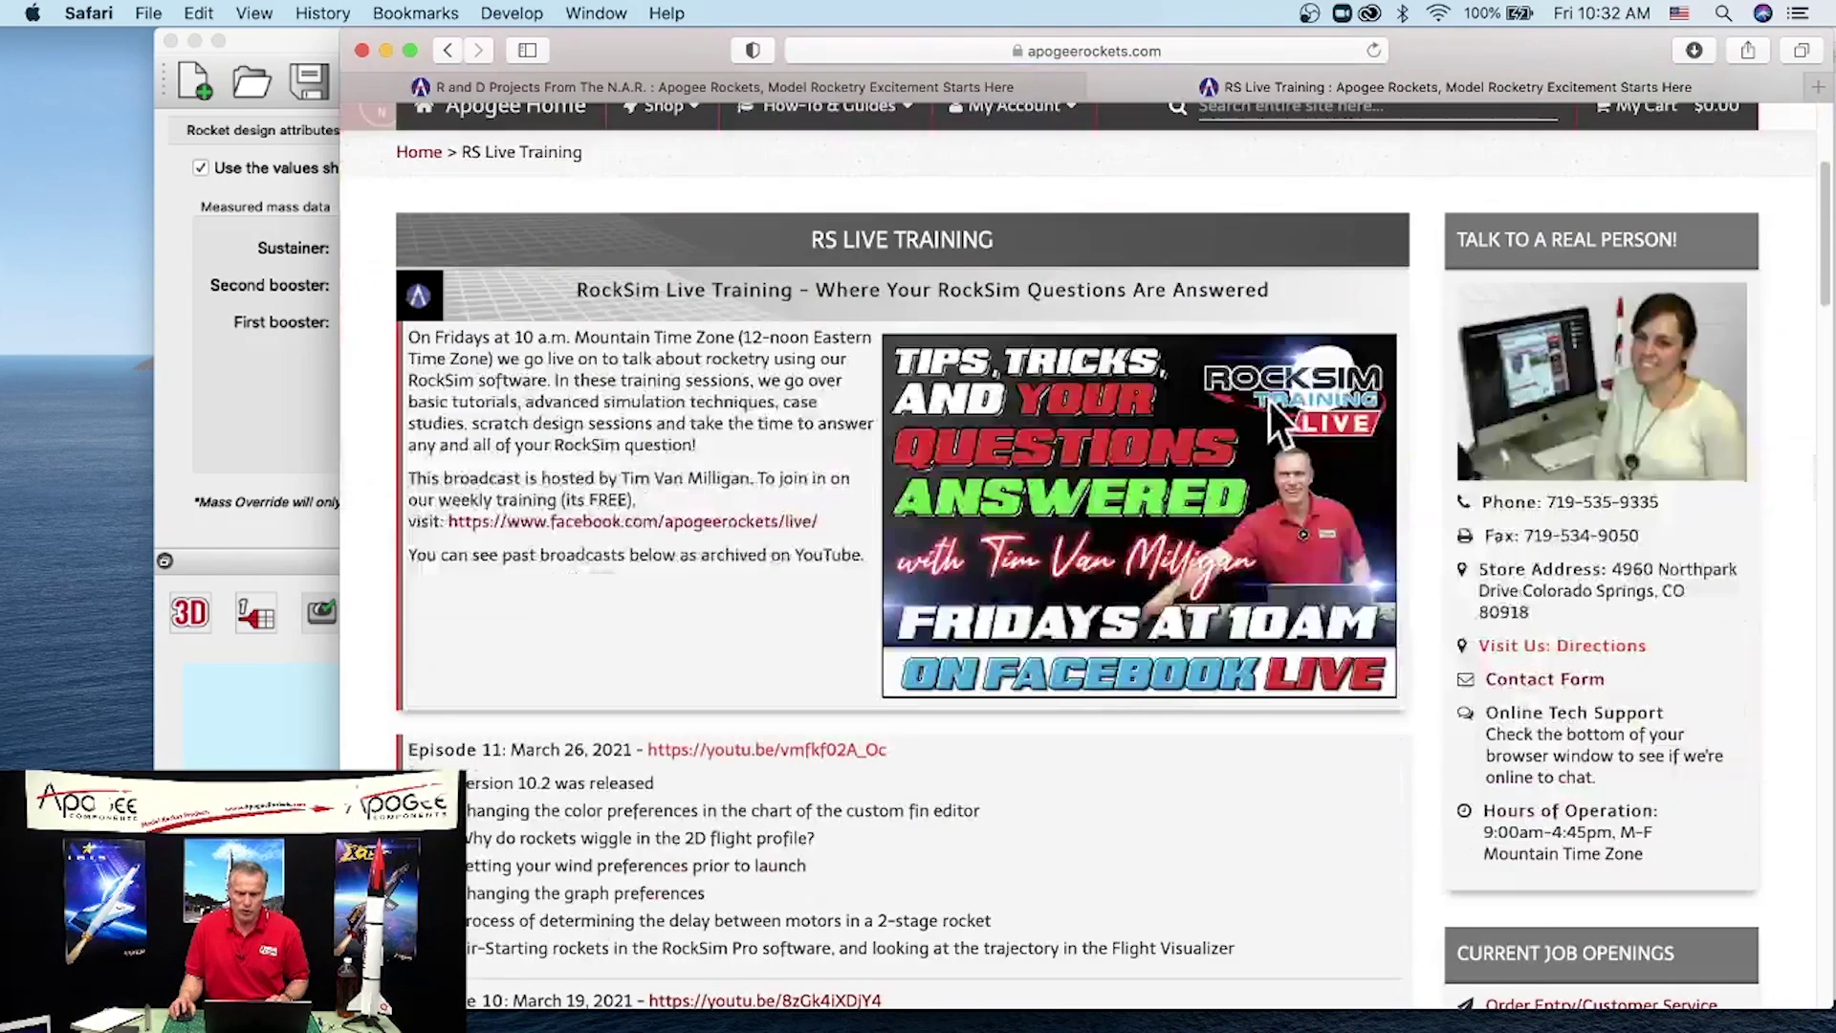
pyautogui.scroll(-3, 691, 507)
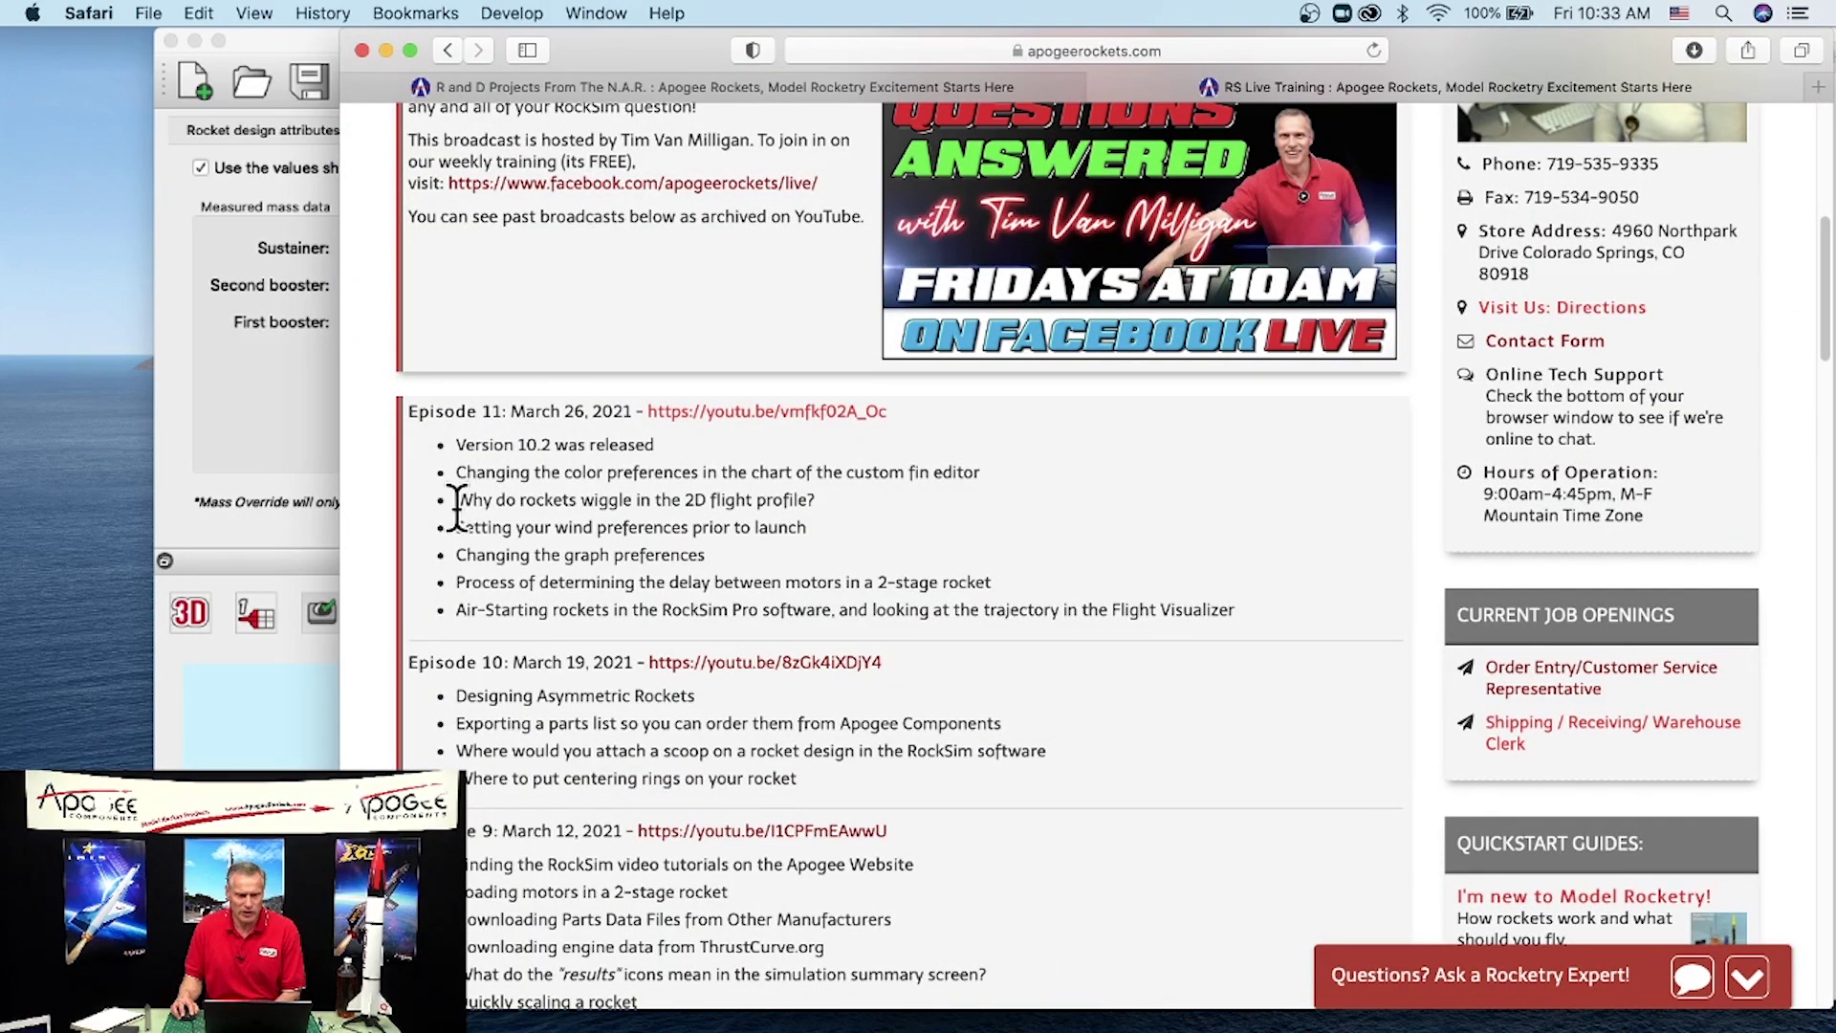
pyautogui.moveTo(815, 500); pyautogui.dragTo(457, 500)
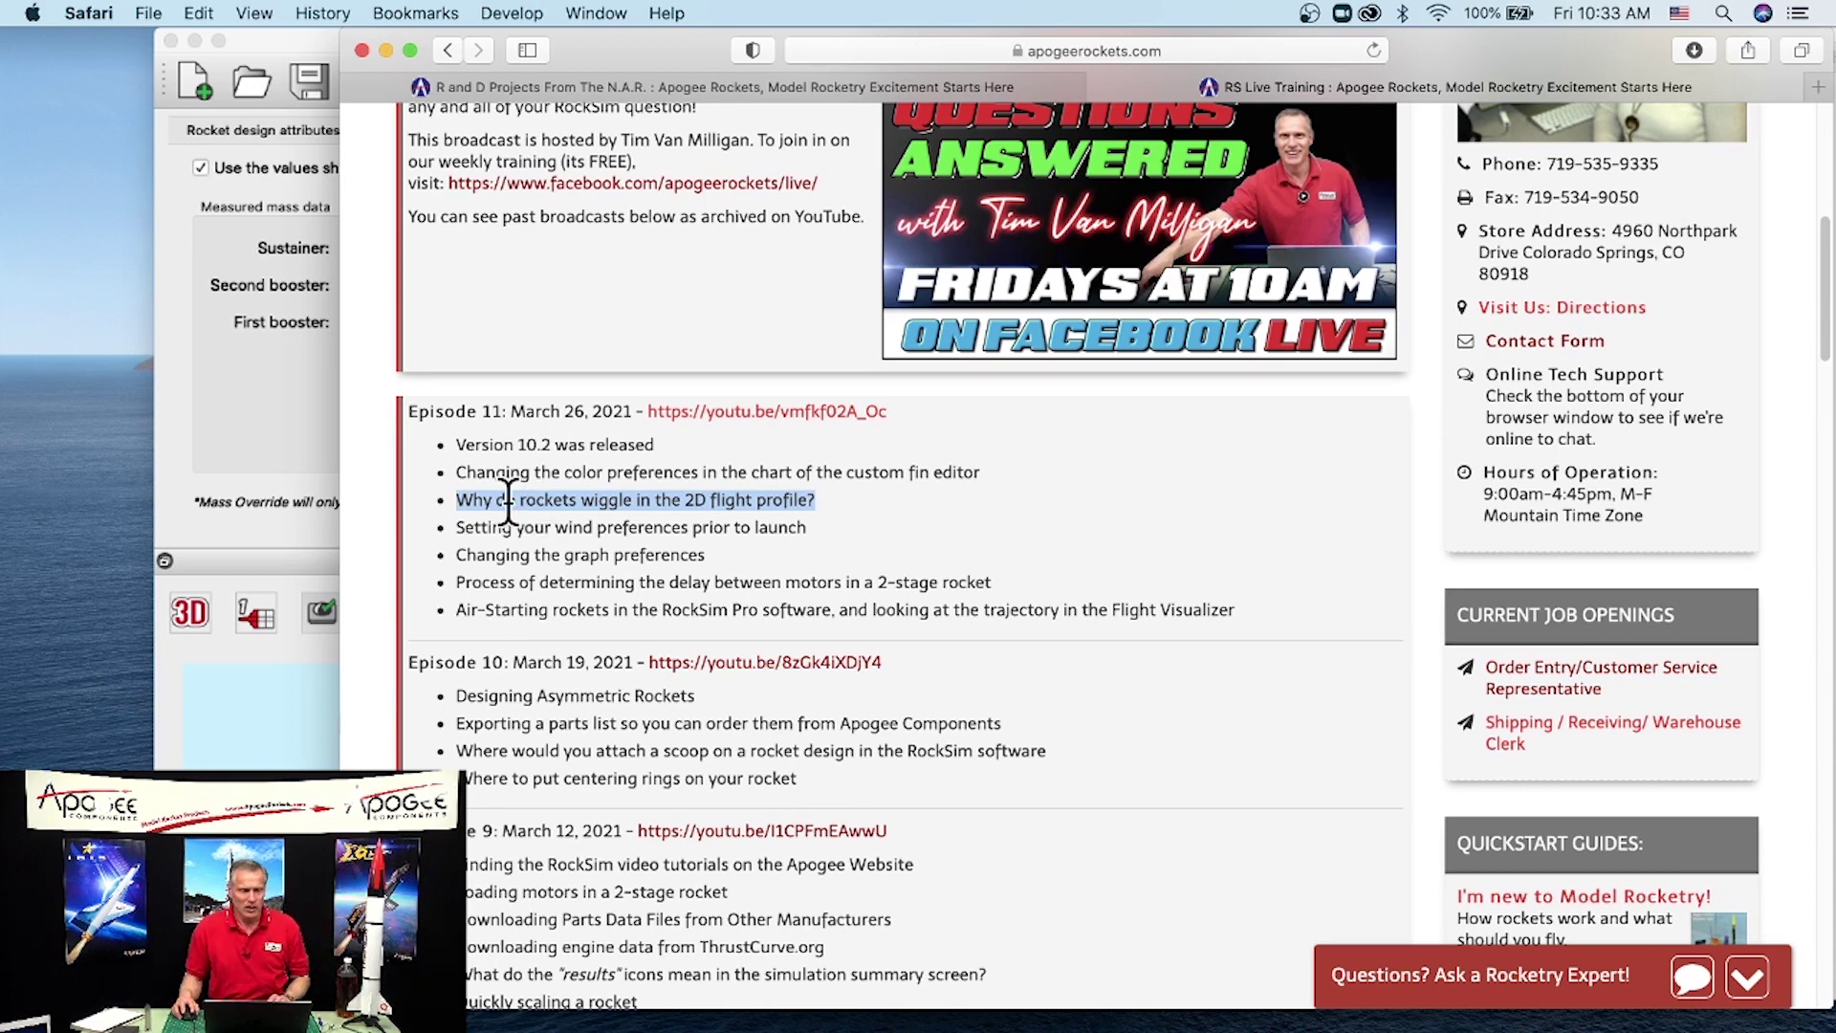
pyautogui.click(227, 438)
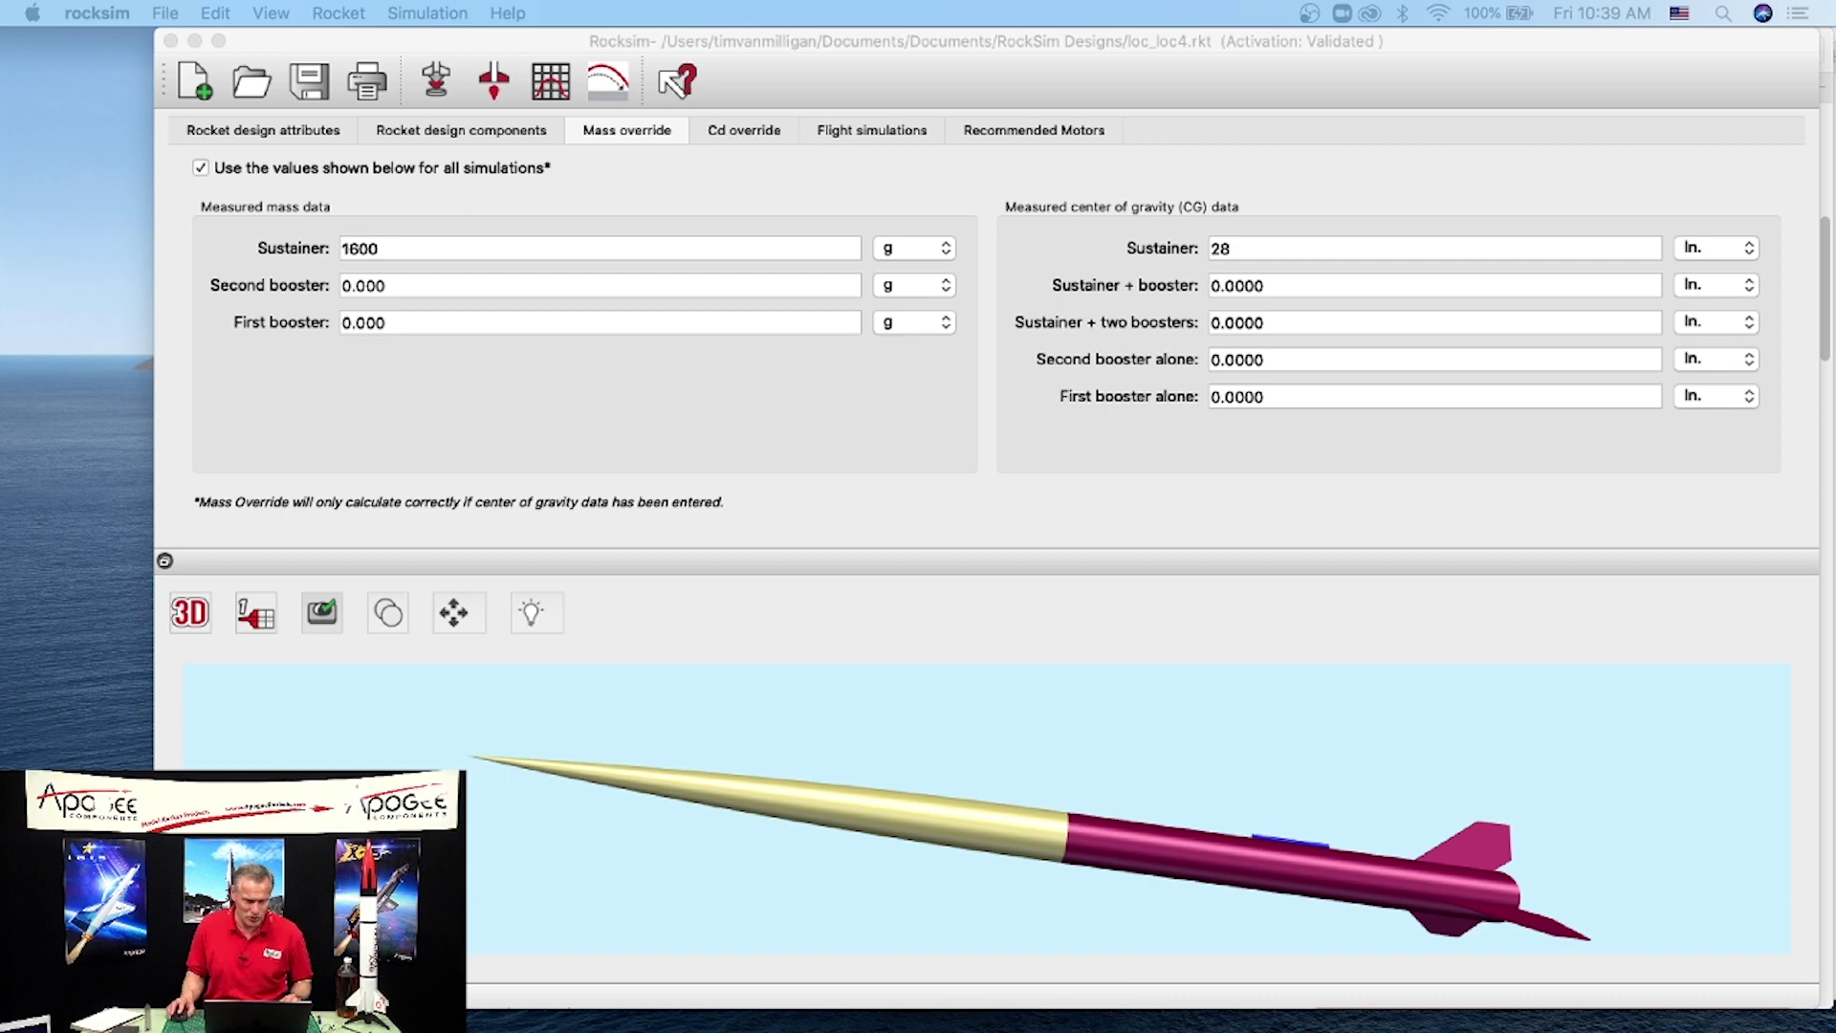
# Step: Open Estes_big_bertha.rkt from the Estes folder of the RockSim_10.2.0f37 Designs library, discarding the changes to the LOC IV design
pyautogui.click(242, 80)
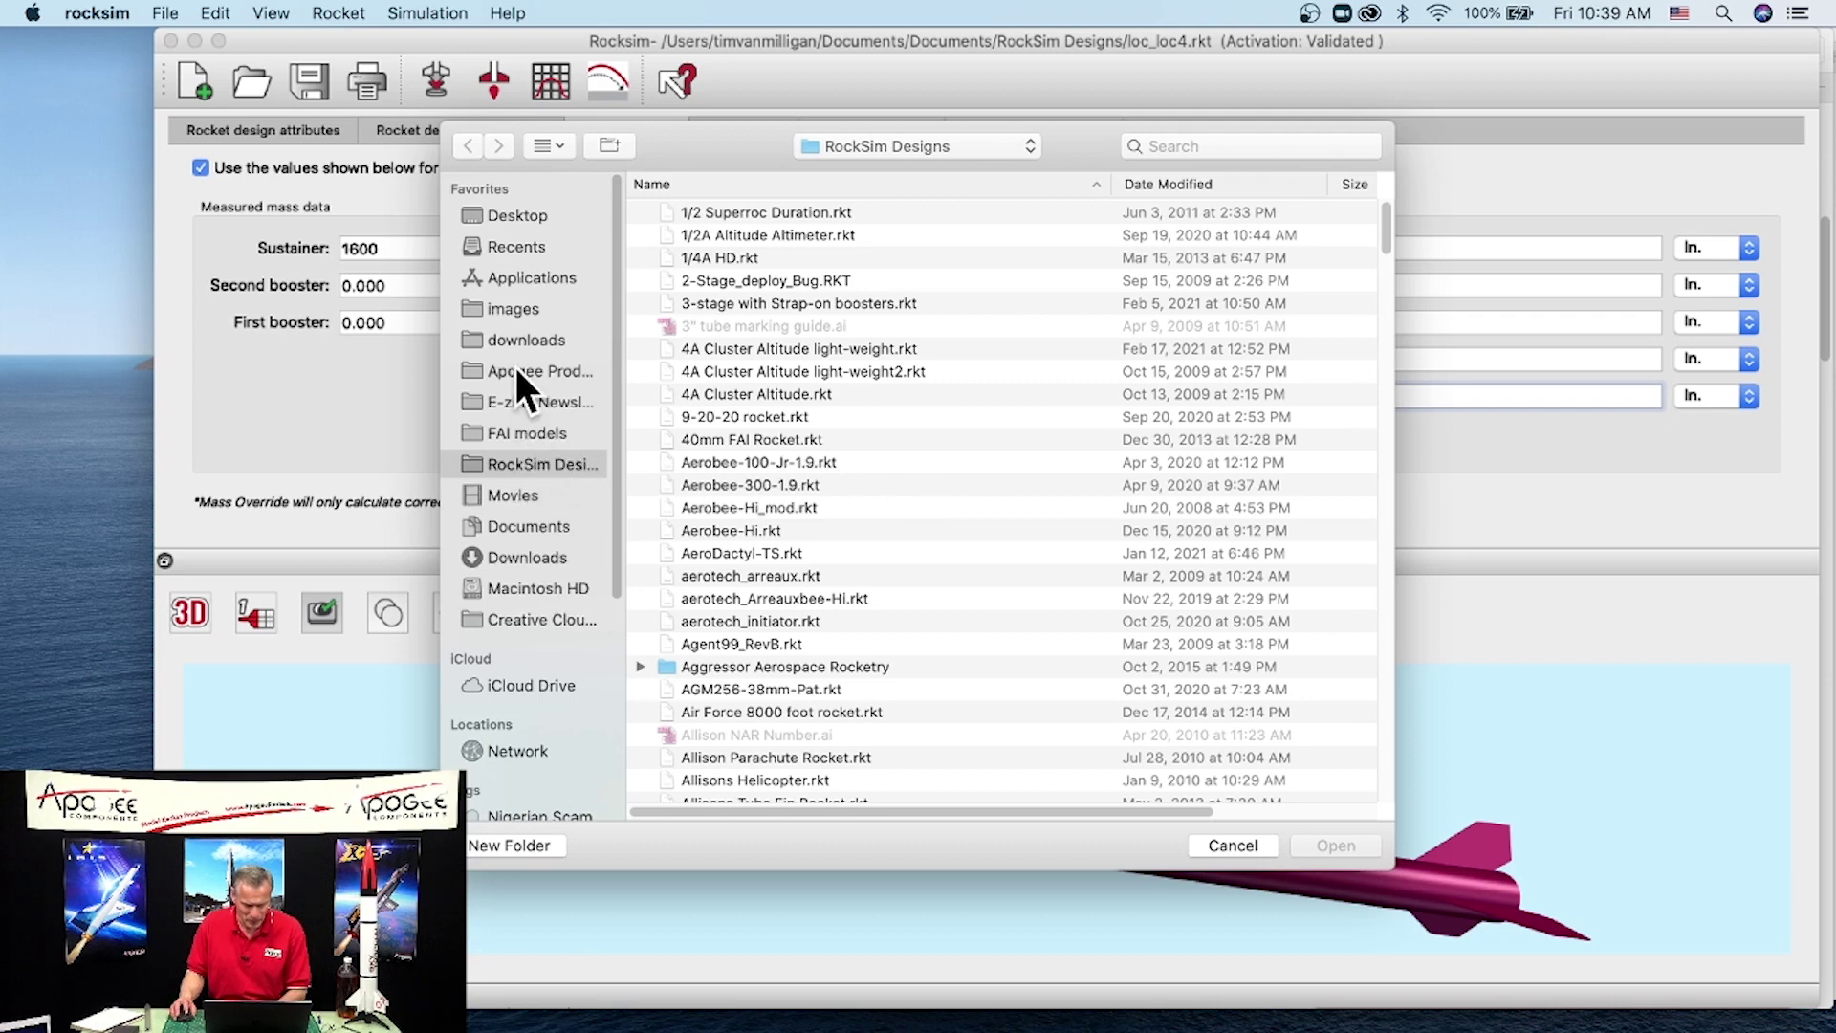
pyautogui.click(517, 279)
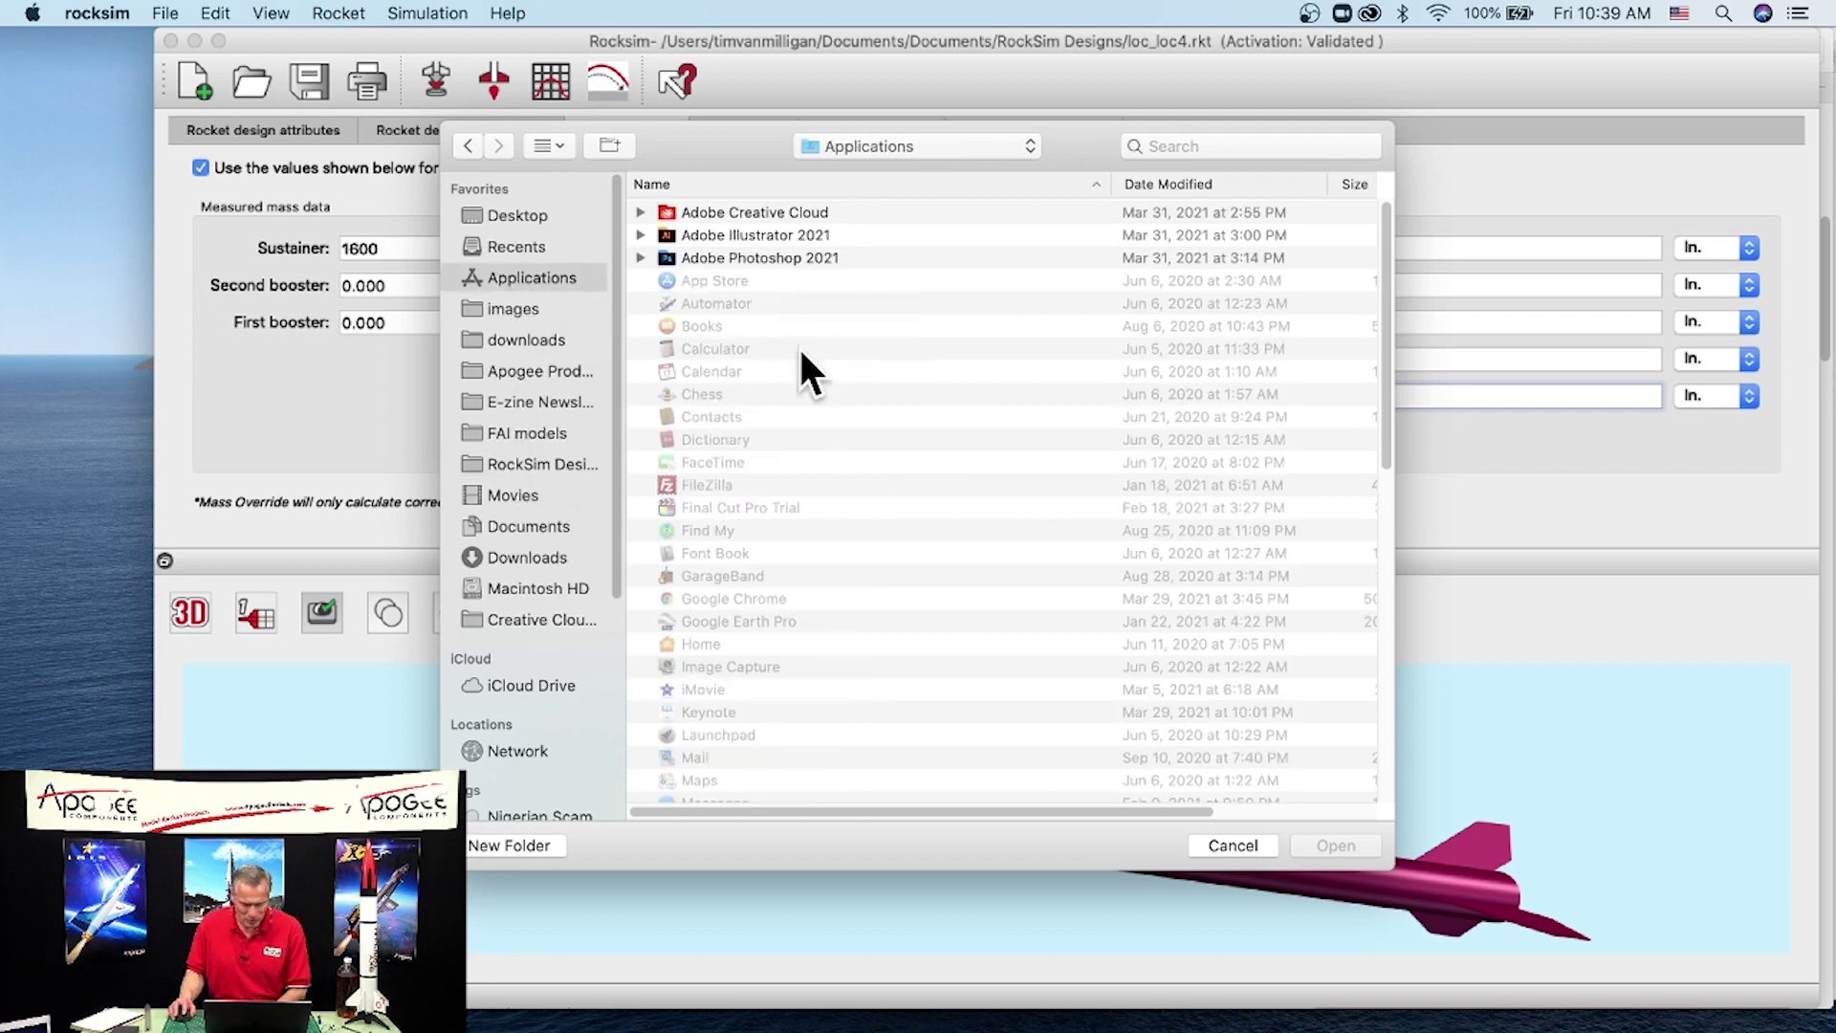
pyautogui.scroll(-10, 762, 338)
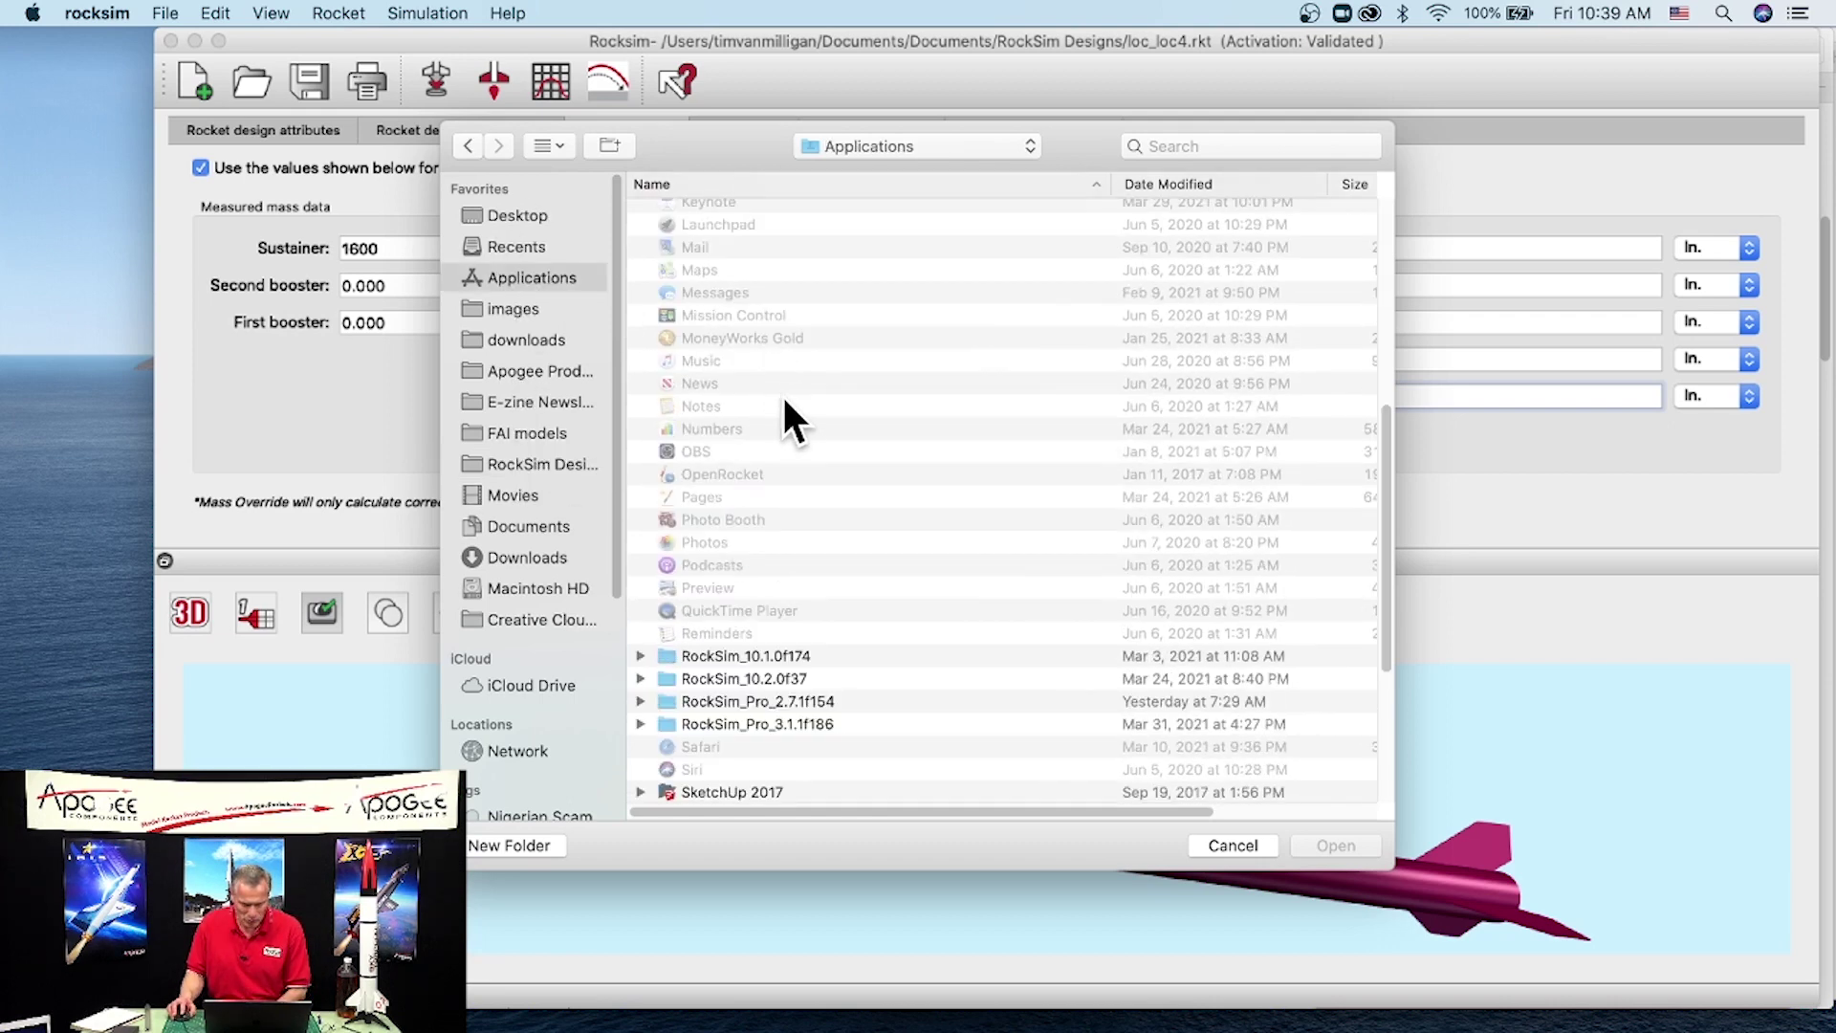
pyautogui.click(728, 677)
pyautogui.doubleClick(741, 673)
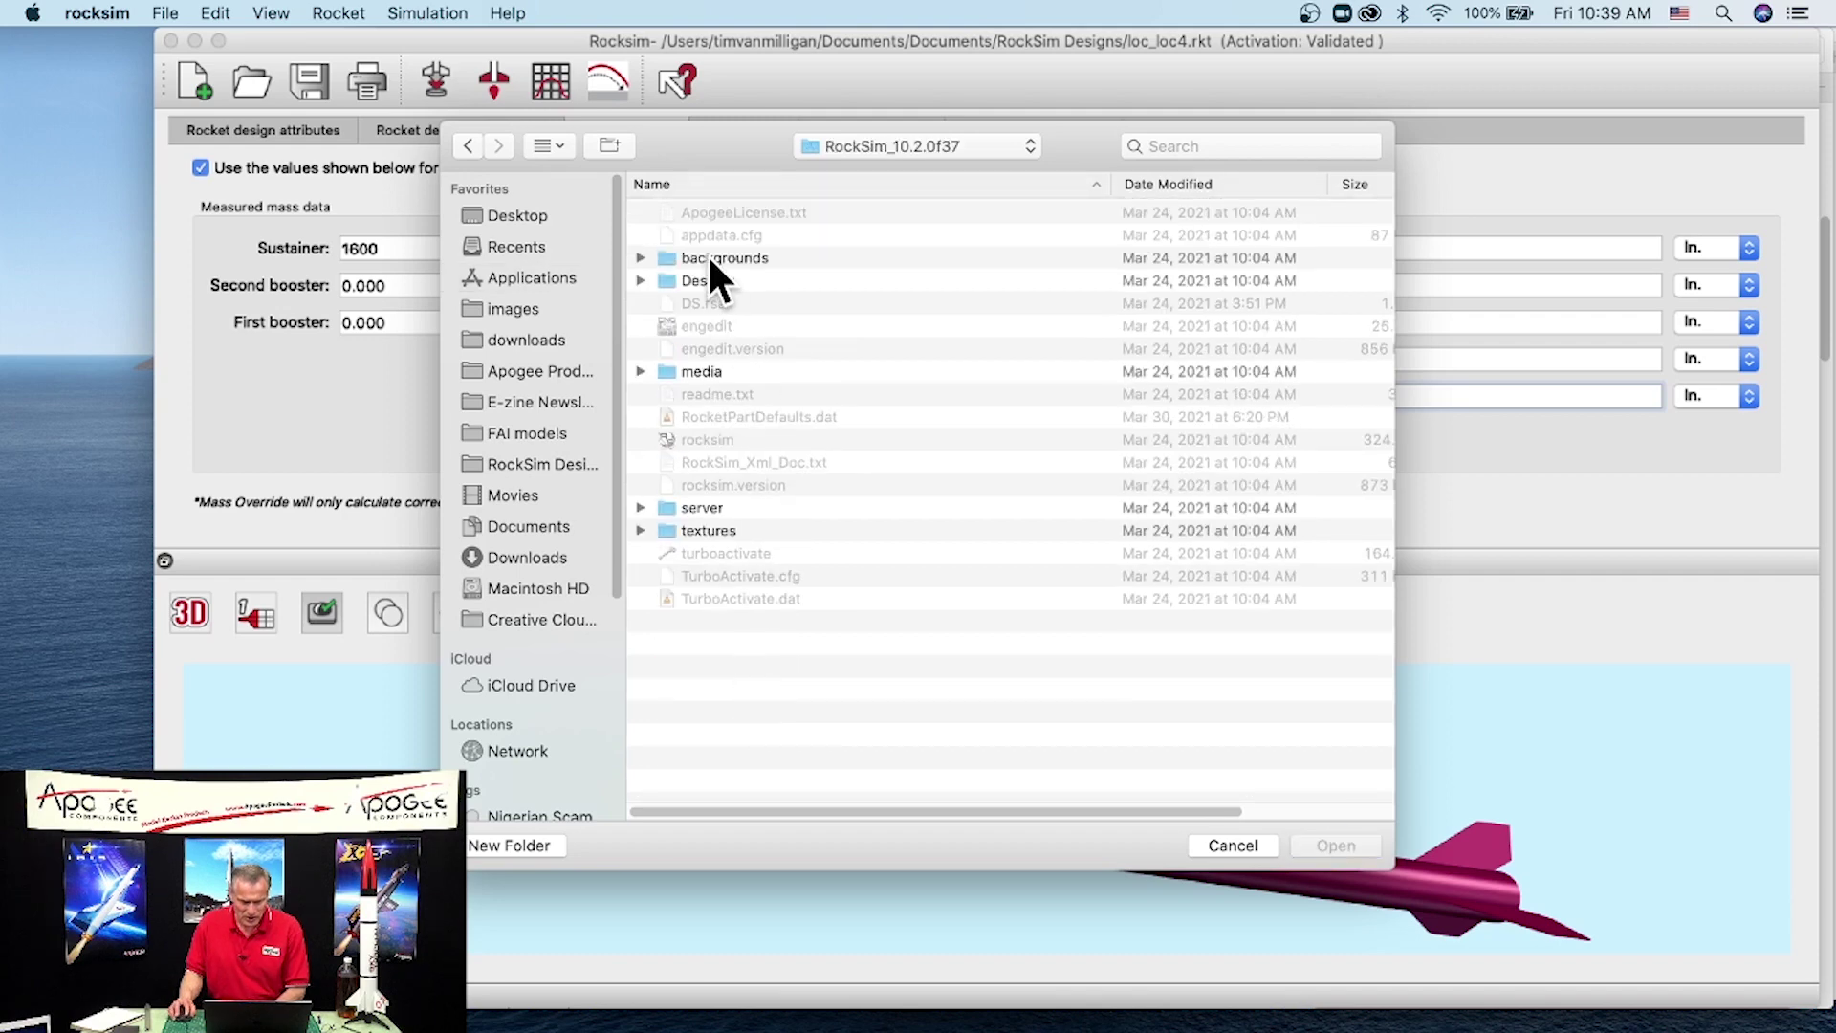
pyautogui.doubleClick(708, 283)
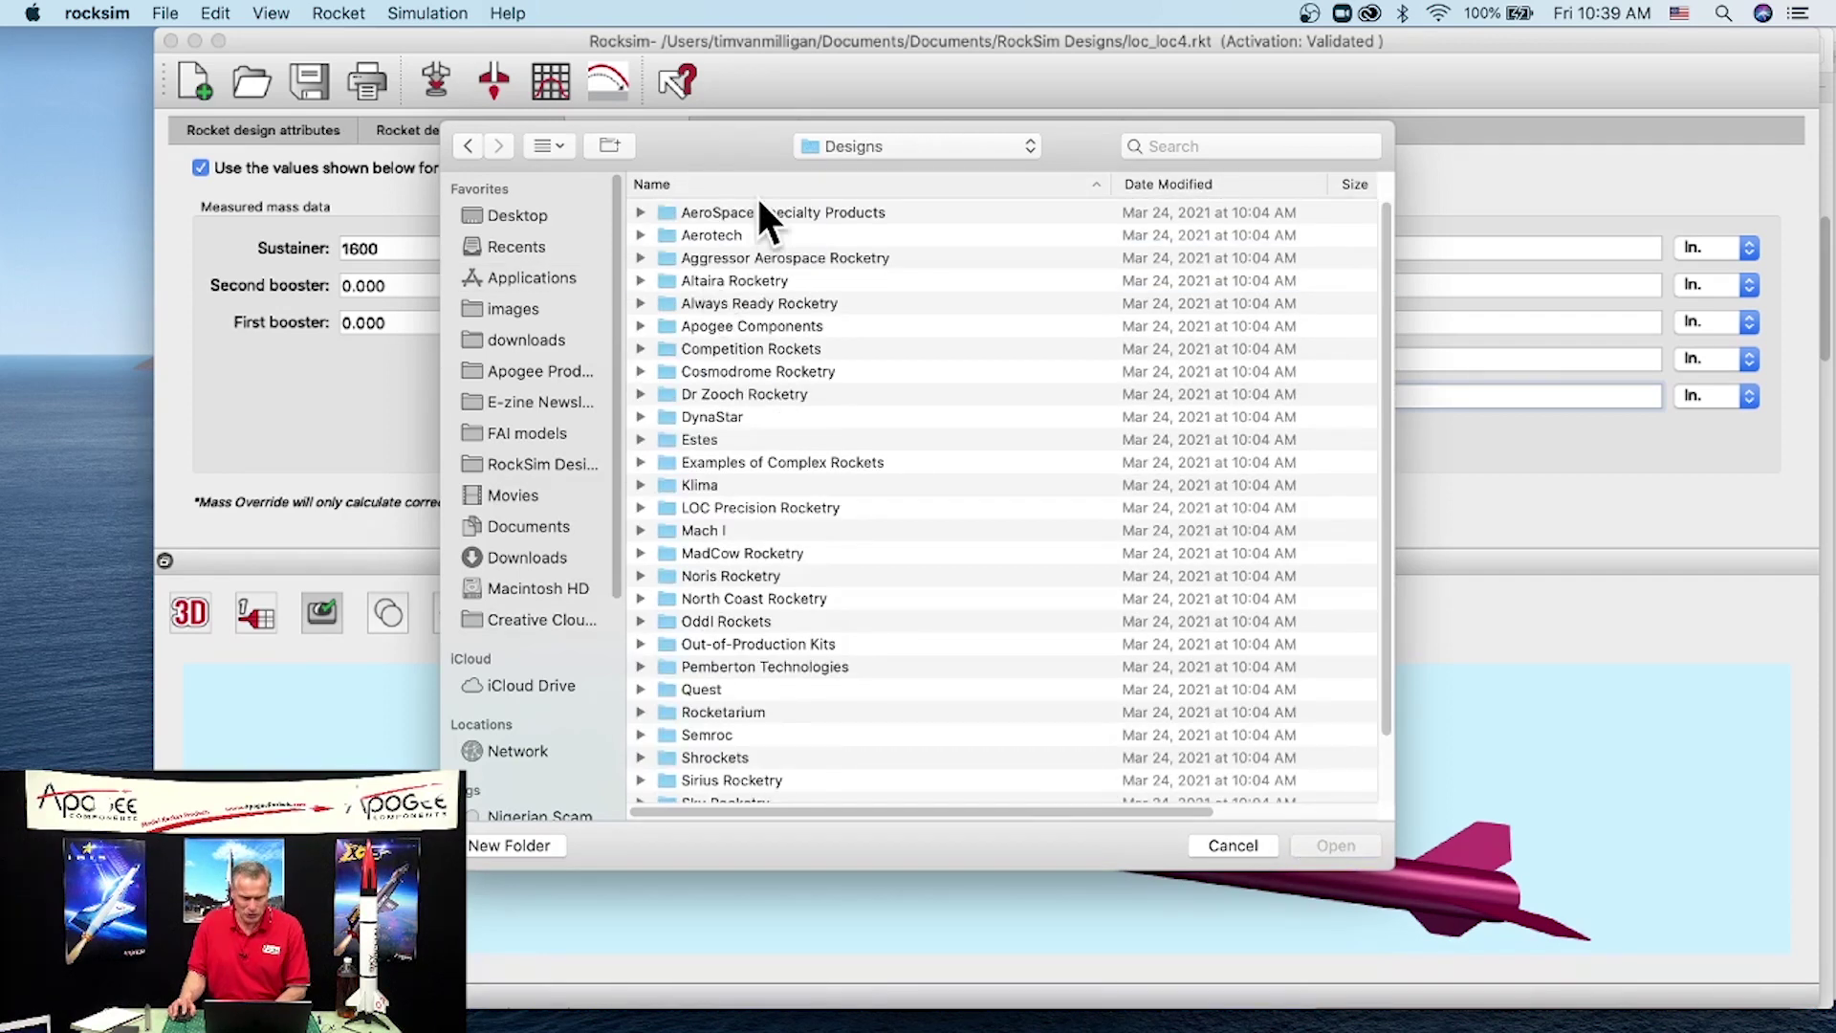
pyautogui.doubleClick(690, 437)
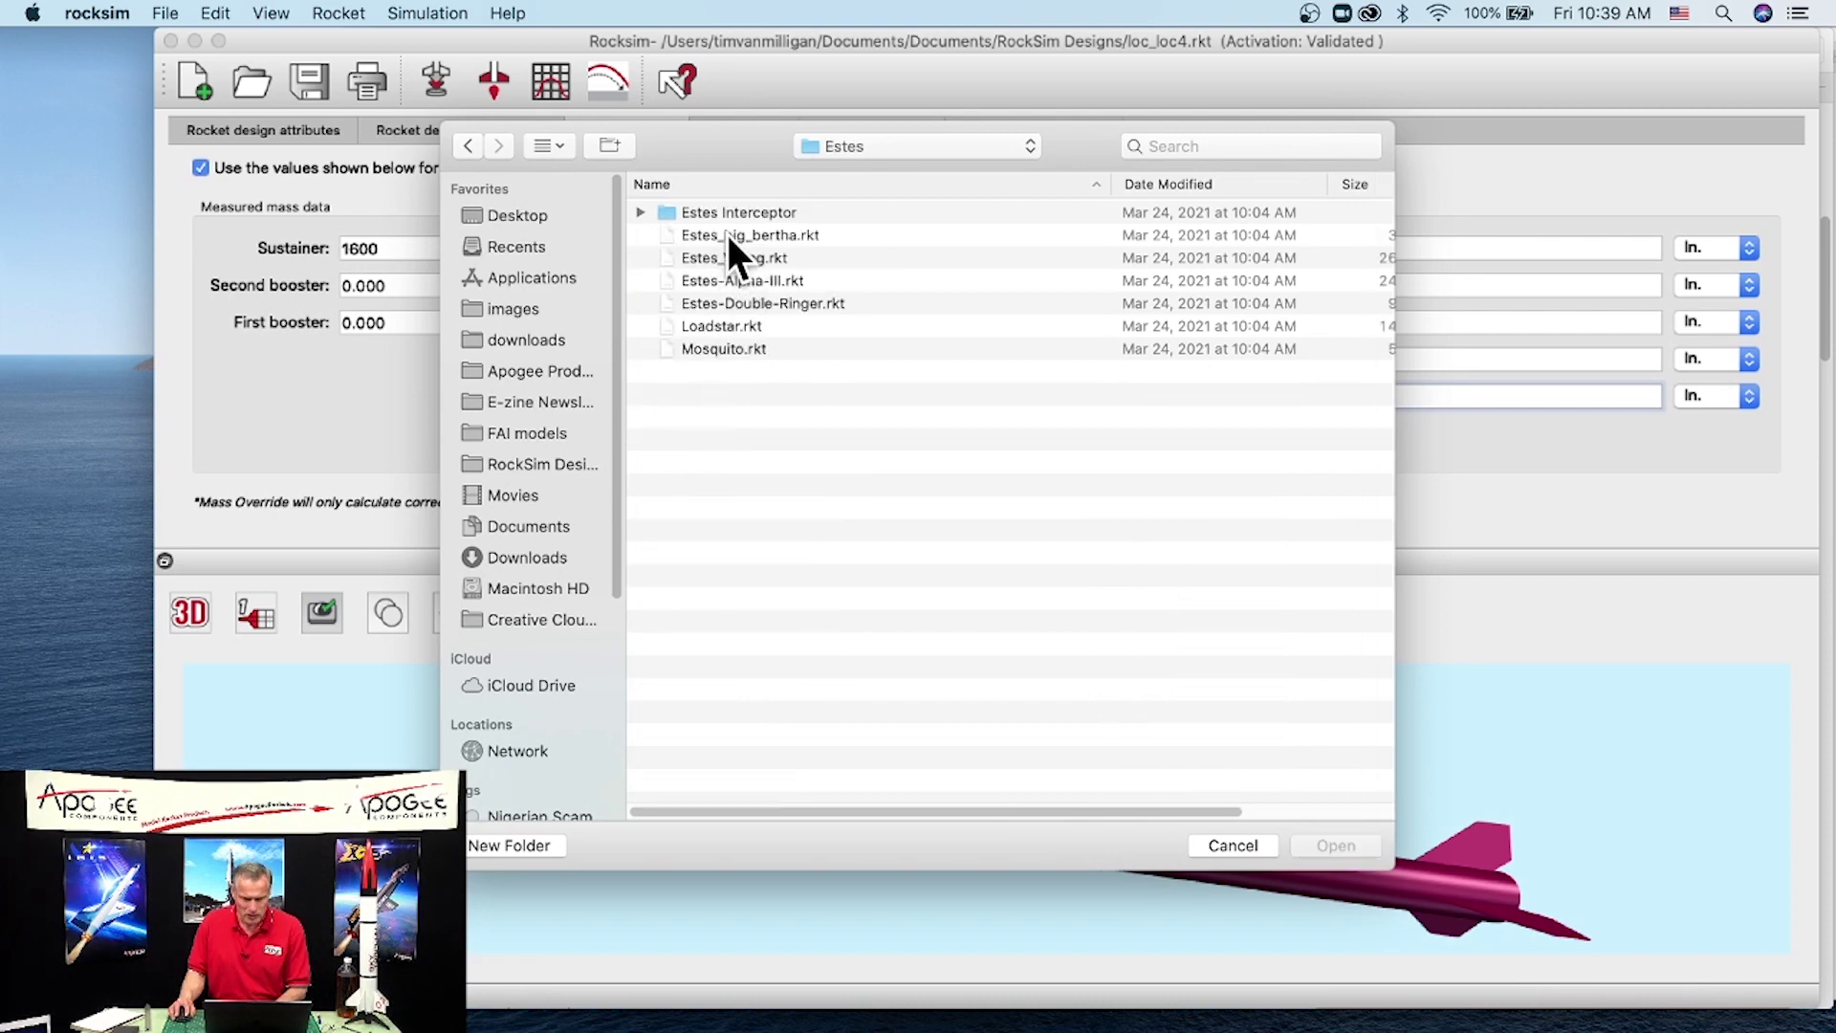
pyautogui.doubleClick(765, 236)
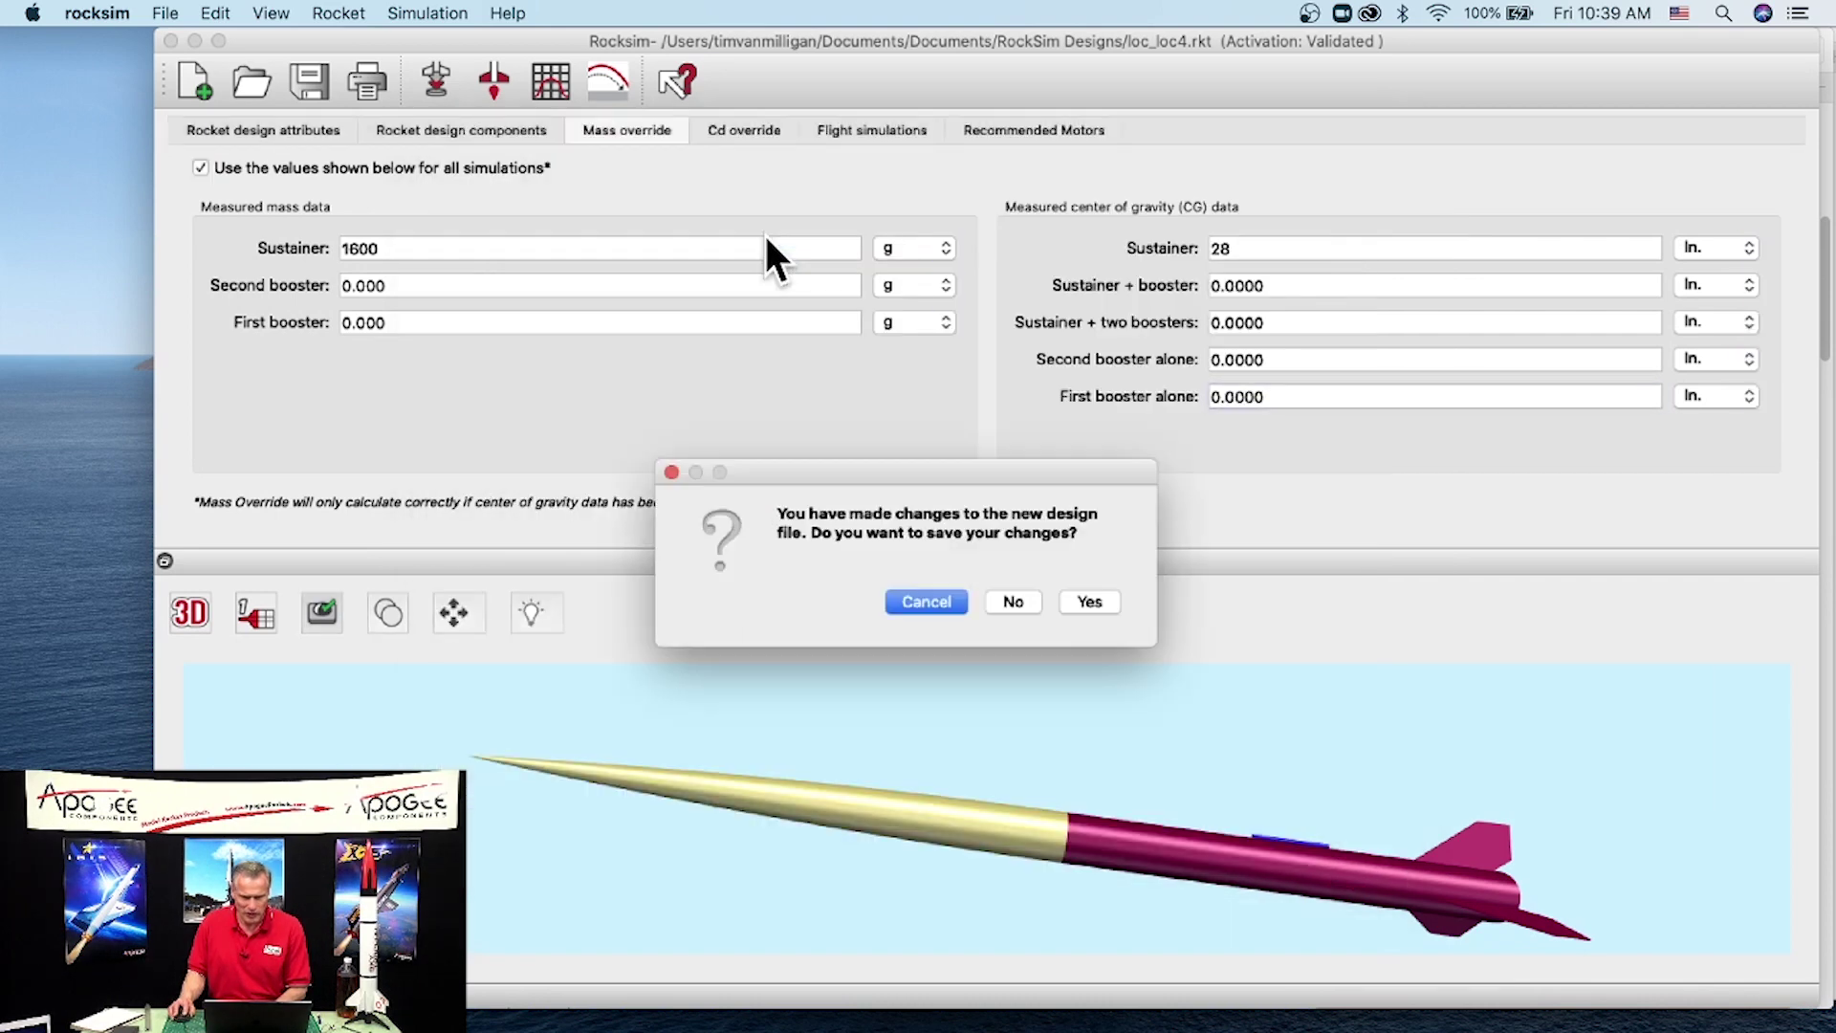
pyautogui.click(1006, 602)
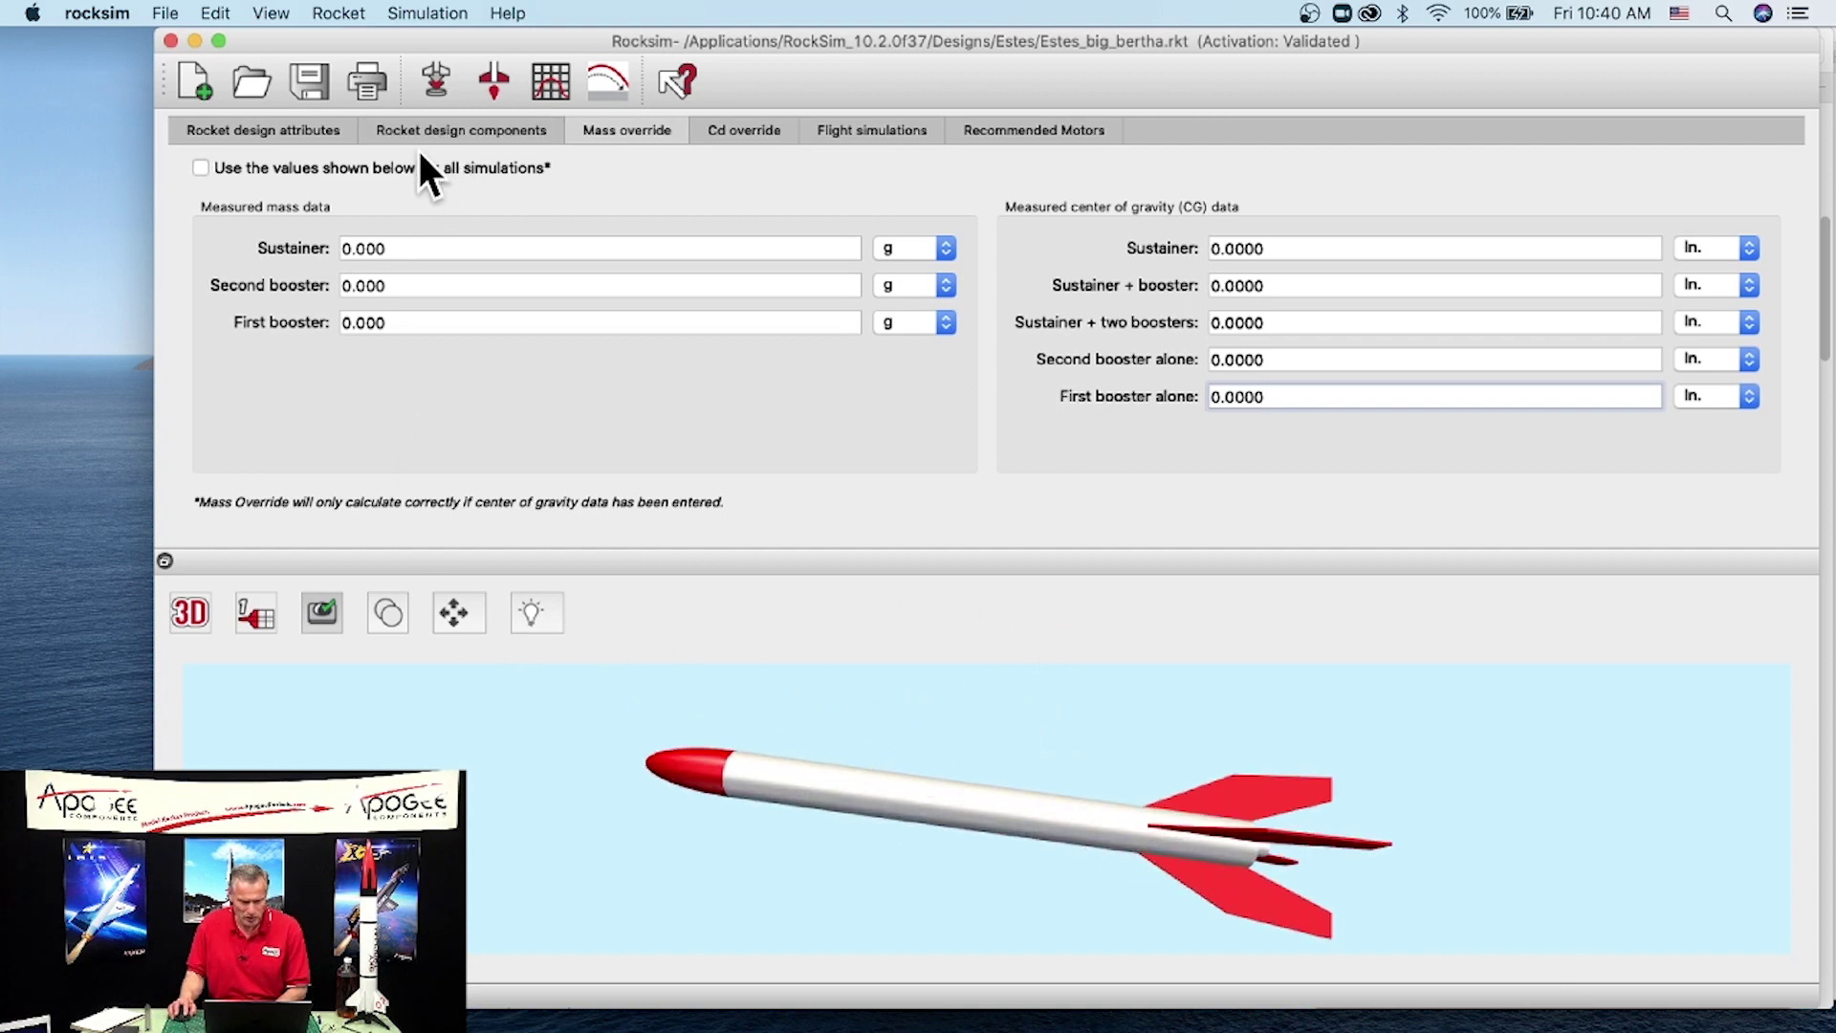
# Step: Collapse the Sustainer's components, select the empty Booster stage and try to prepare the Big Bertha for a simulation
pyautogui.moveTo(841, 669); pyautogui.dragTo(813, 727)
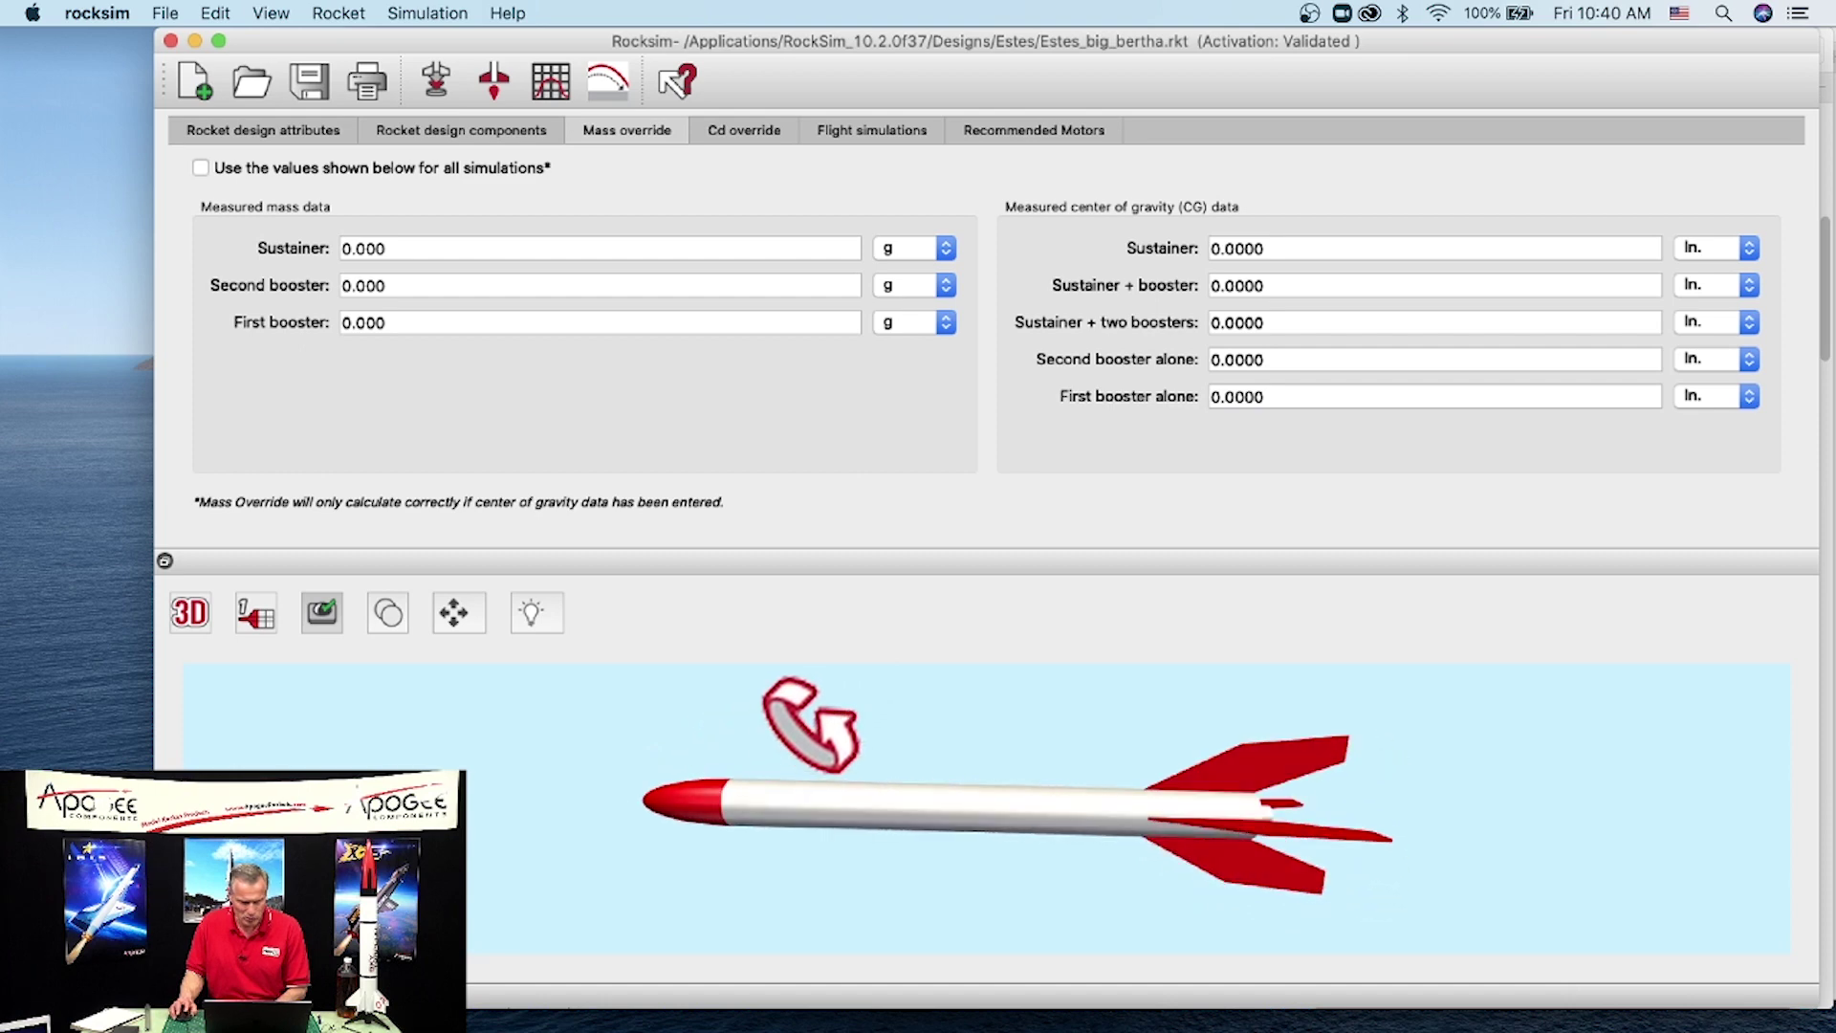
pyautogui.click(455, 138)
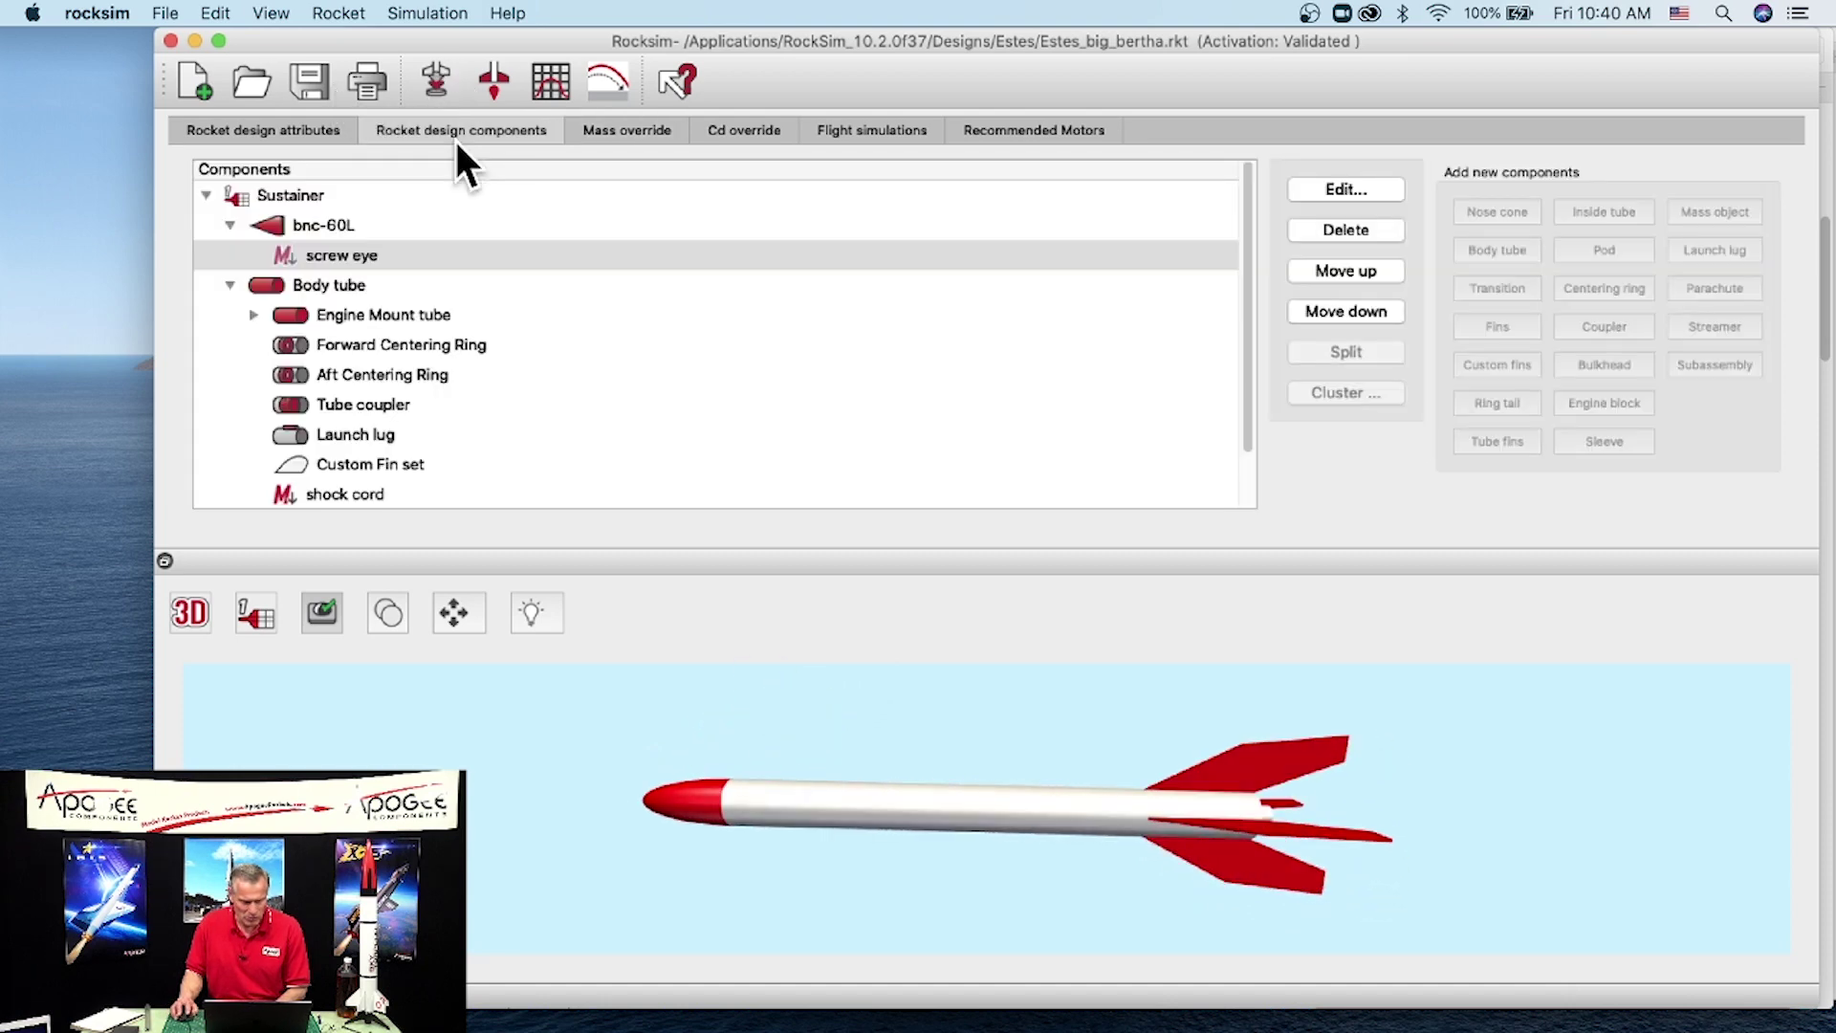
pyautogui.click(208, 195)
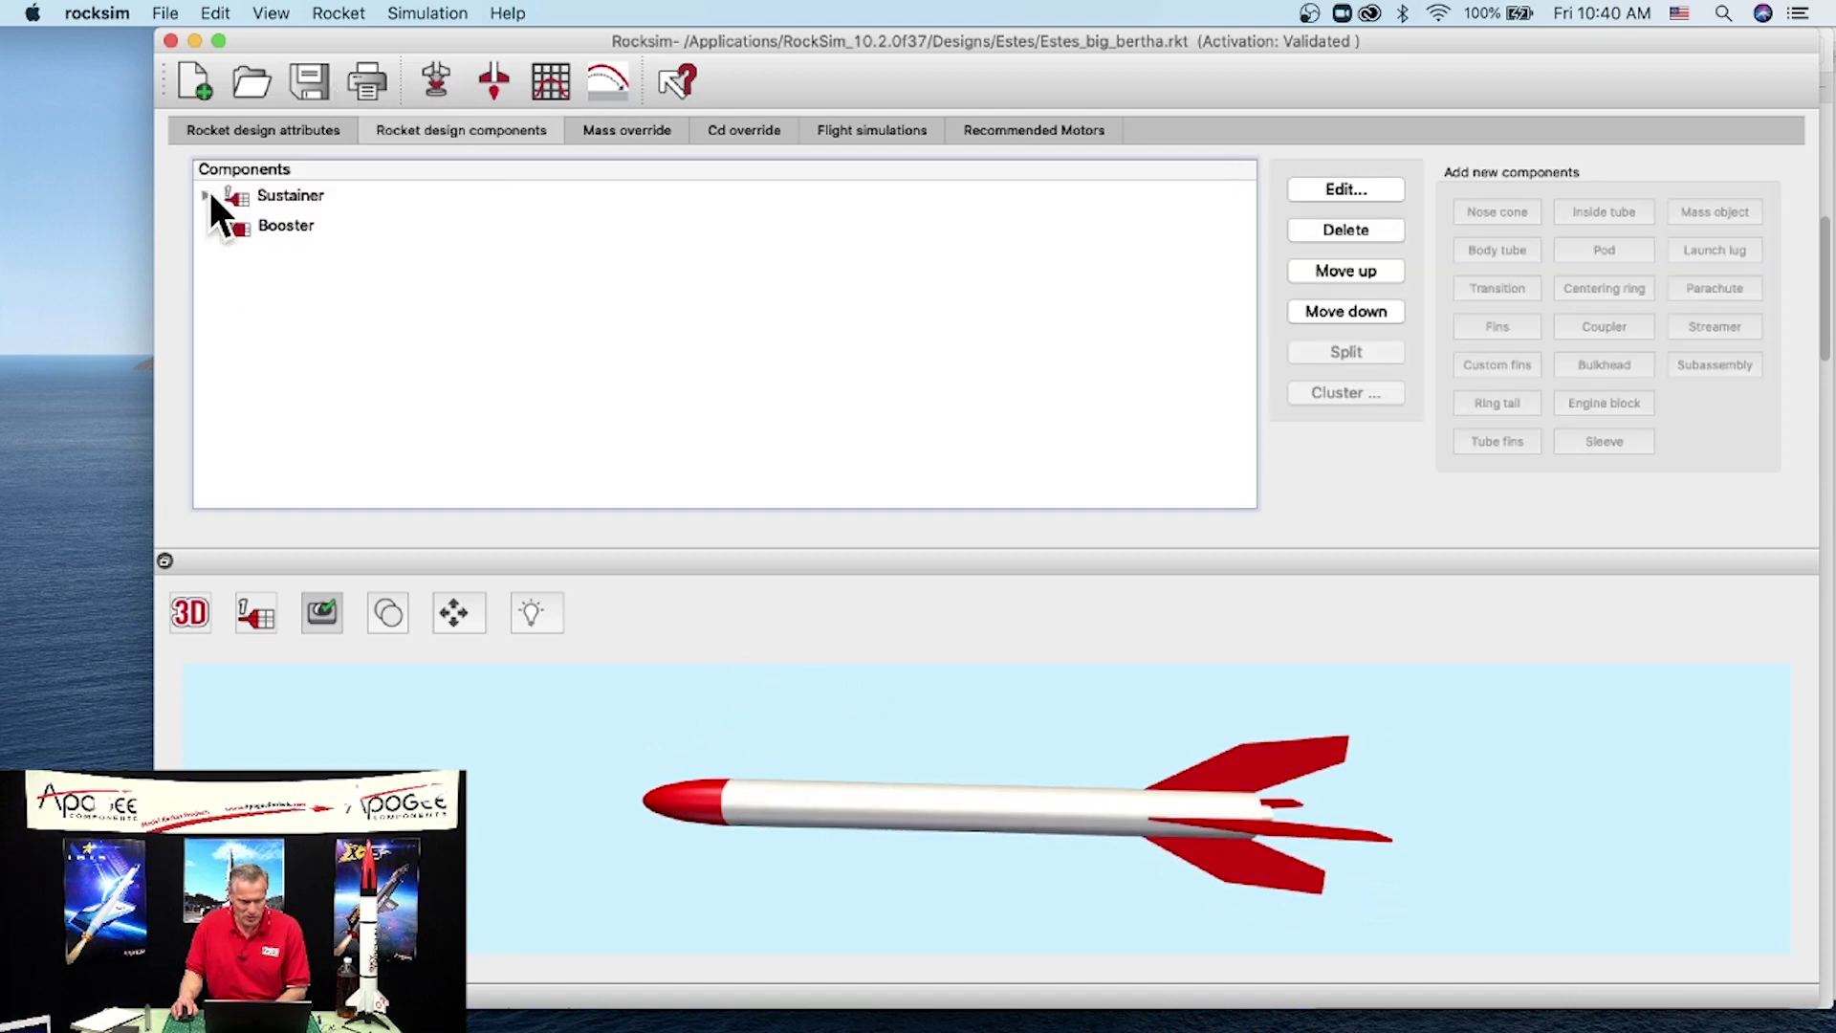
pyautogui.click(282, 230)
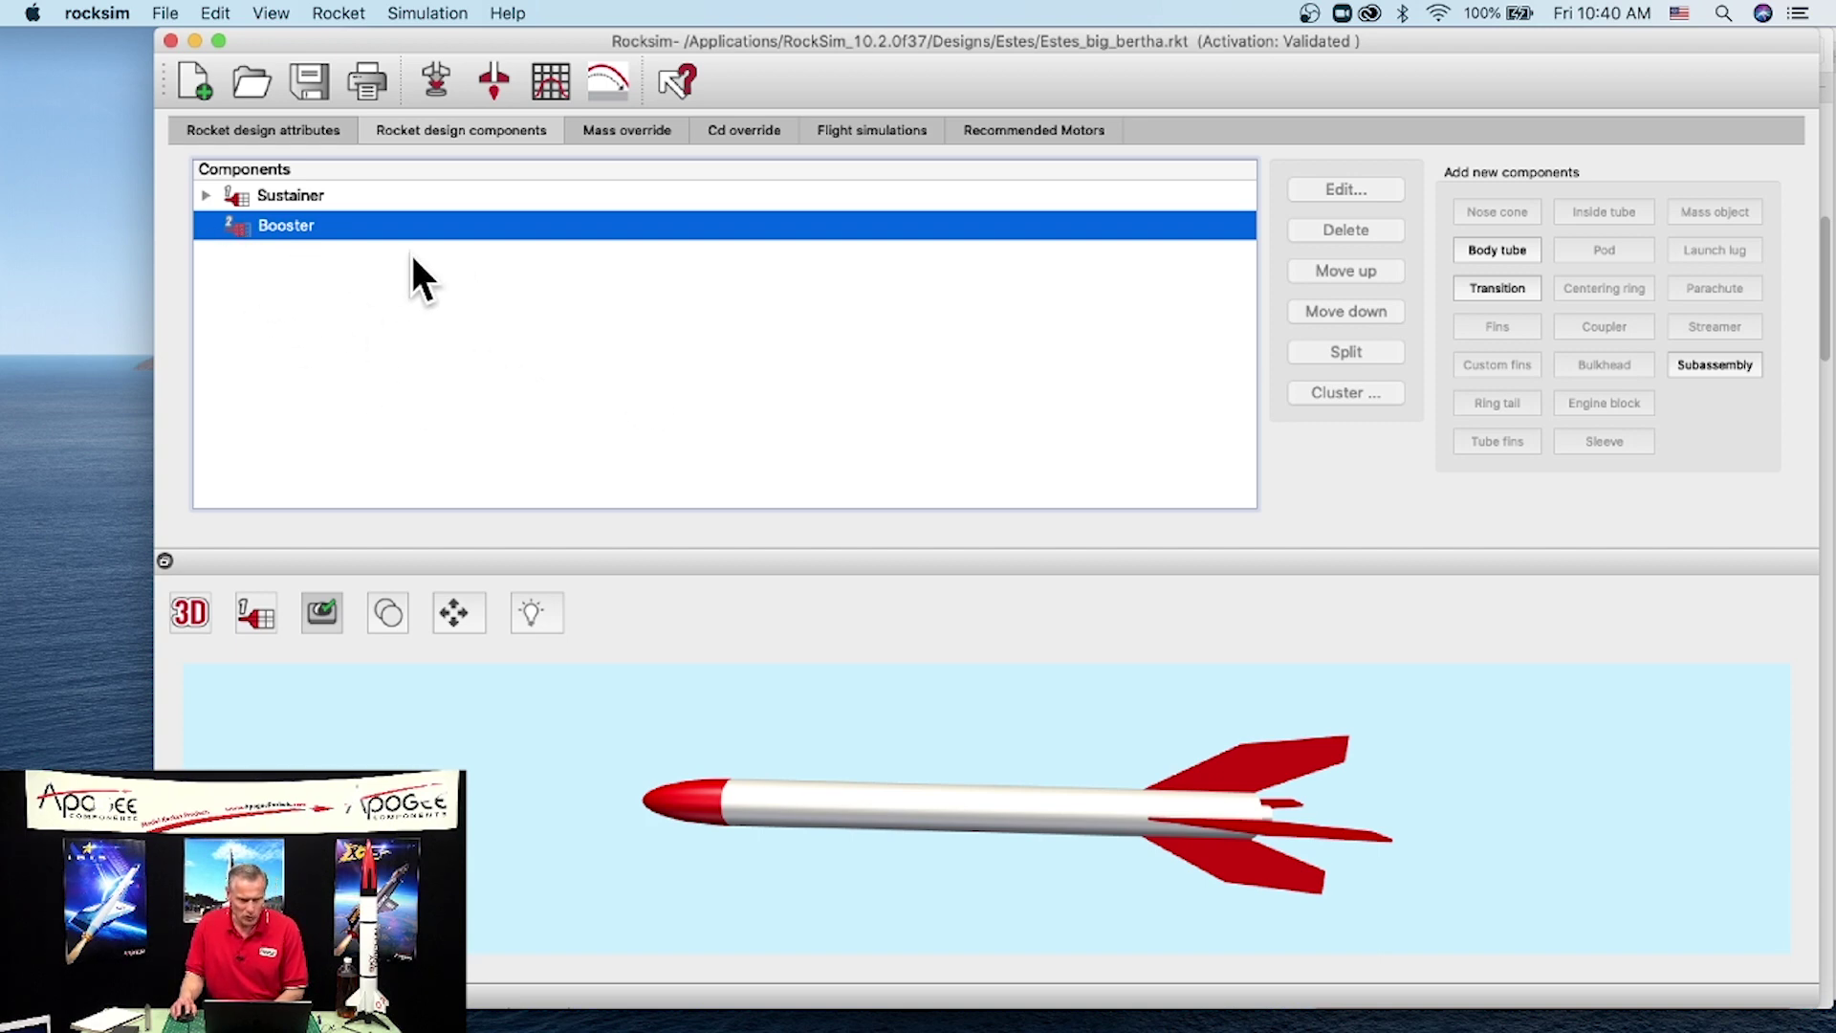
pyautogui.click(436, 82)
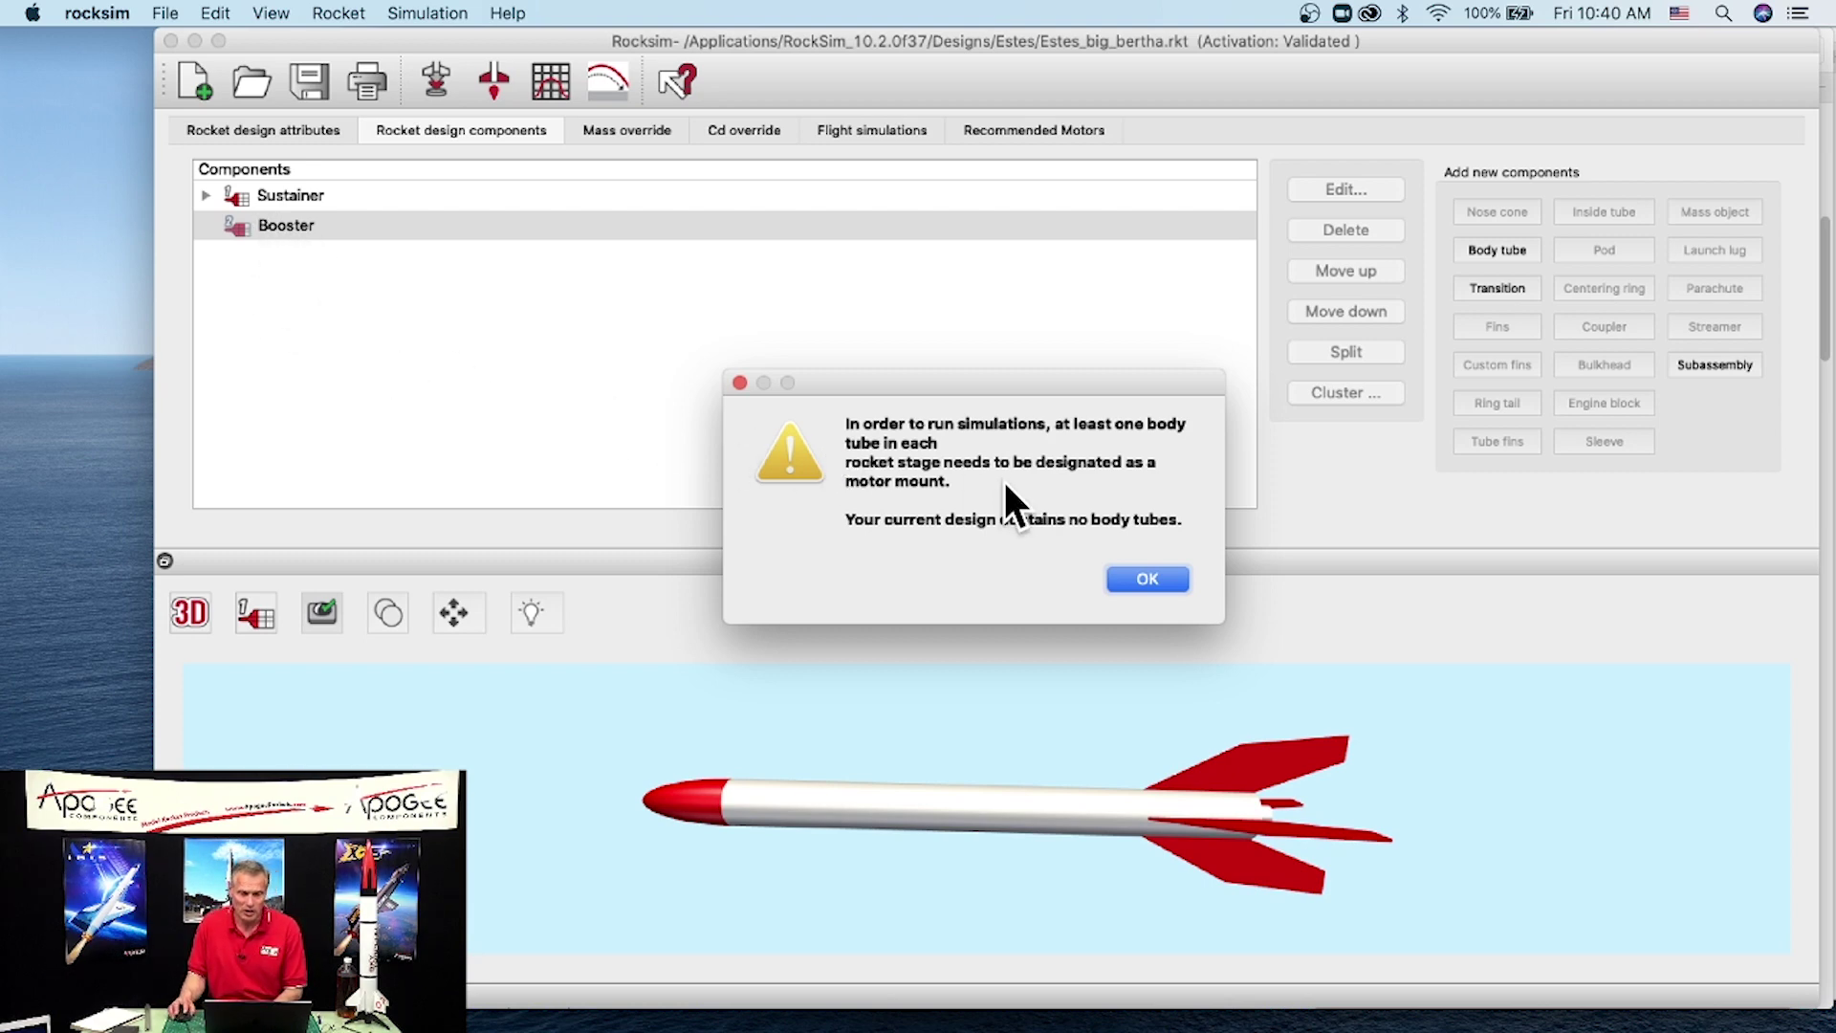
pyautogui.click(1147, 579)
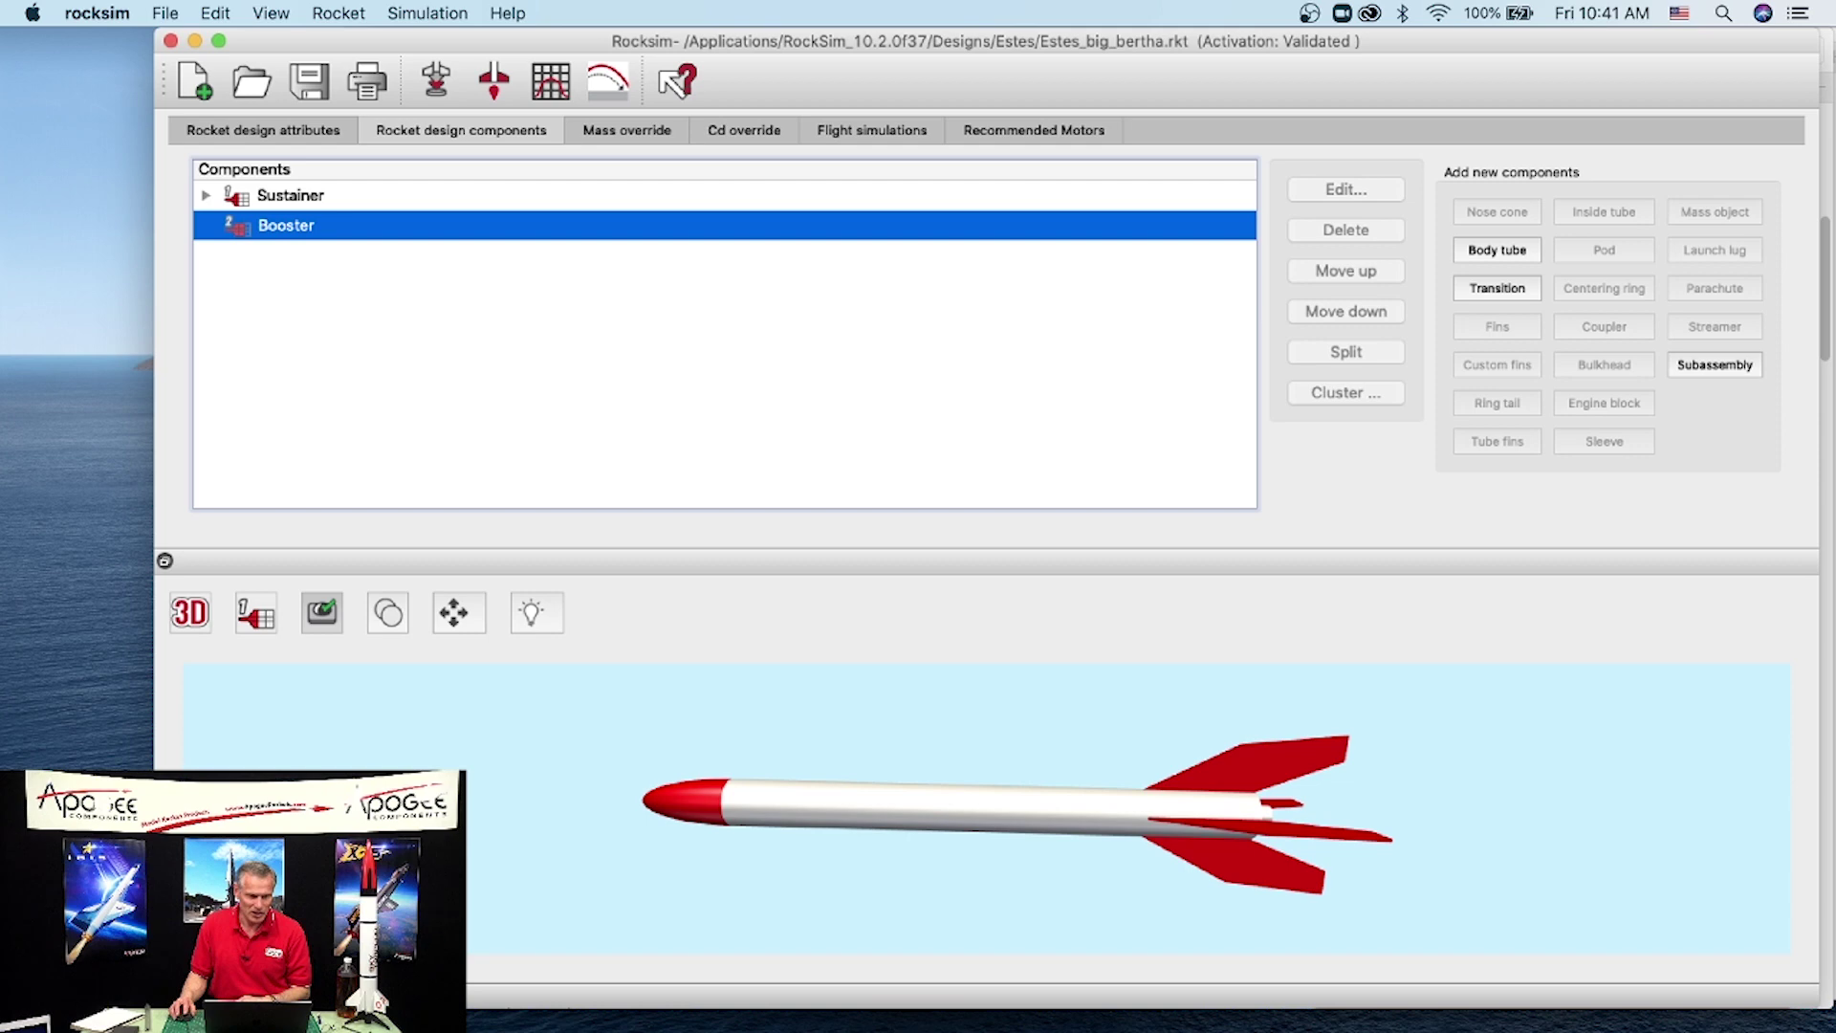
# Step: Set the Big Bertha's number of stages to Single stage rocket
pyautogui.click(302, 131)
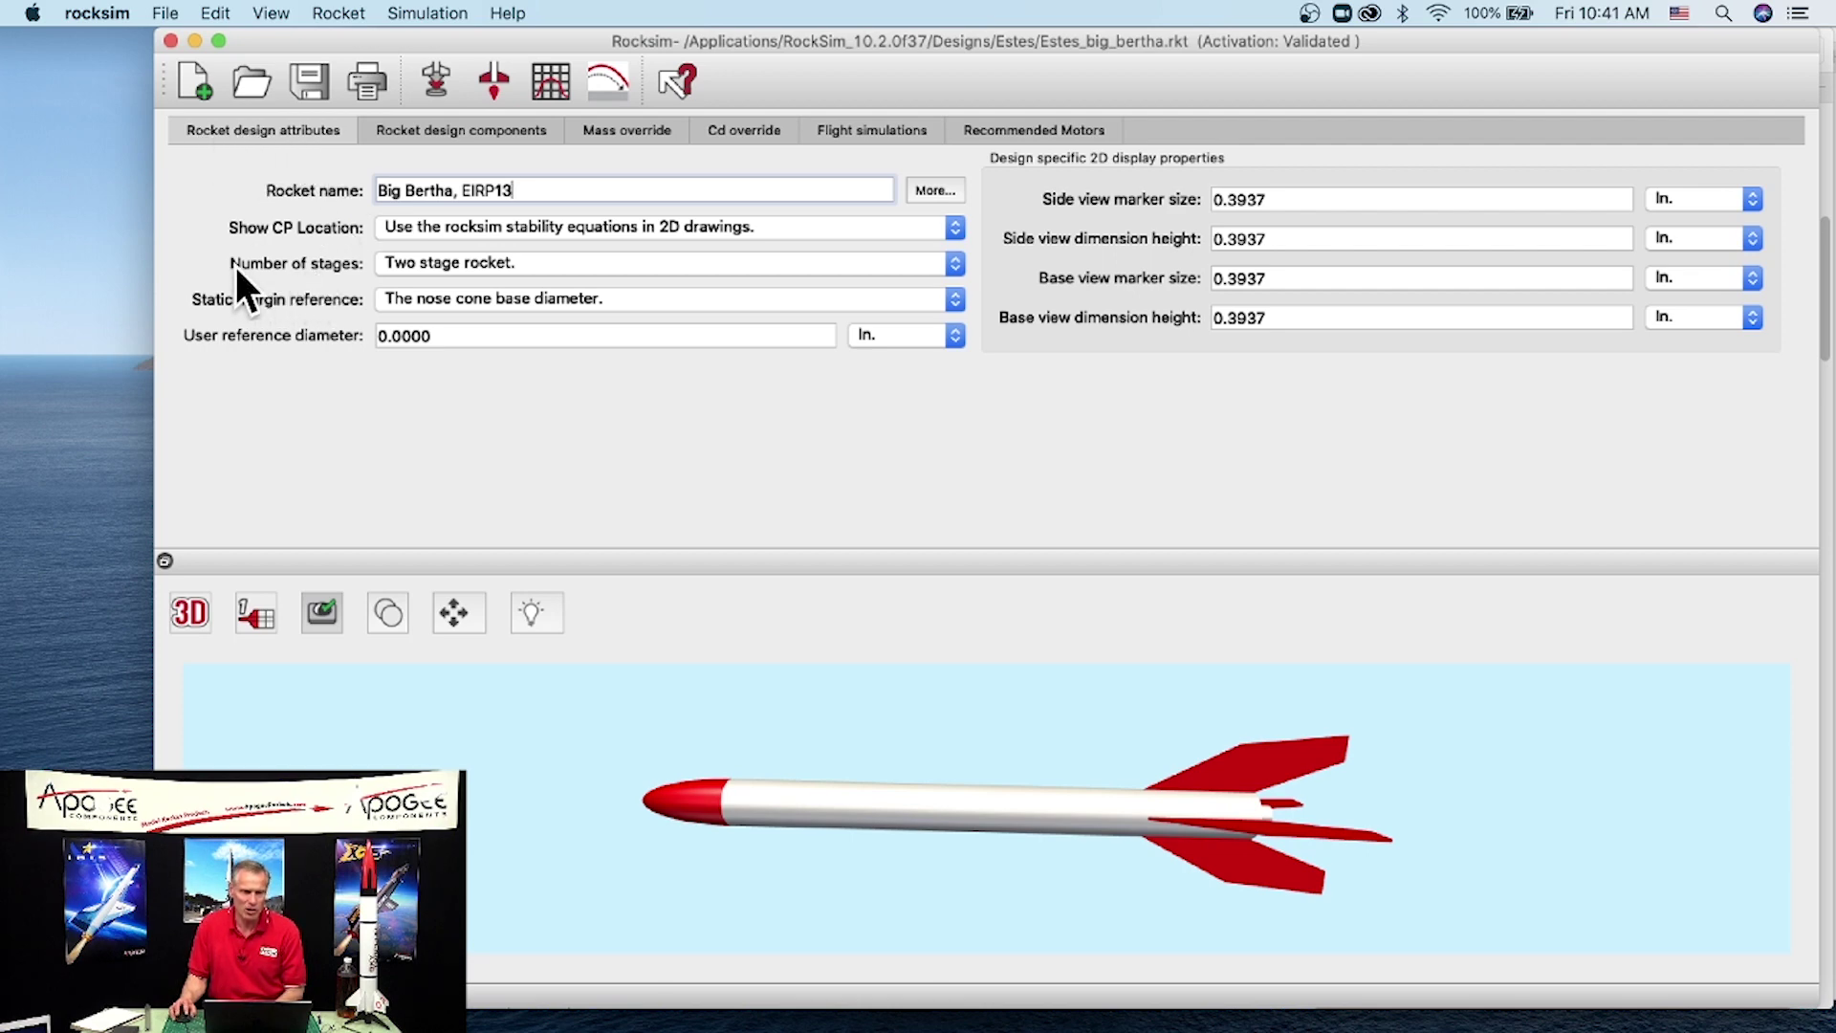
pyautogui.click(490, 262)
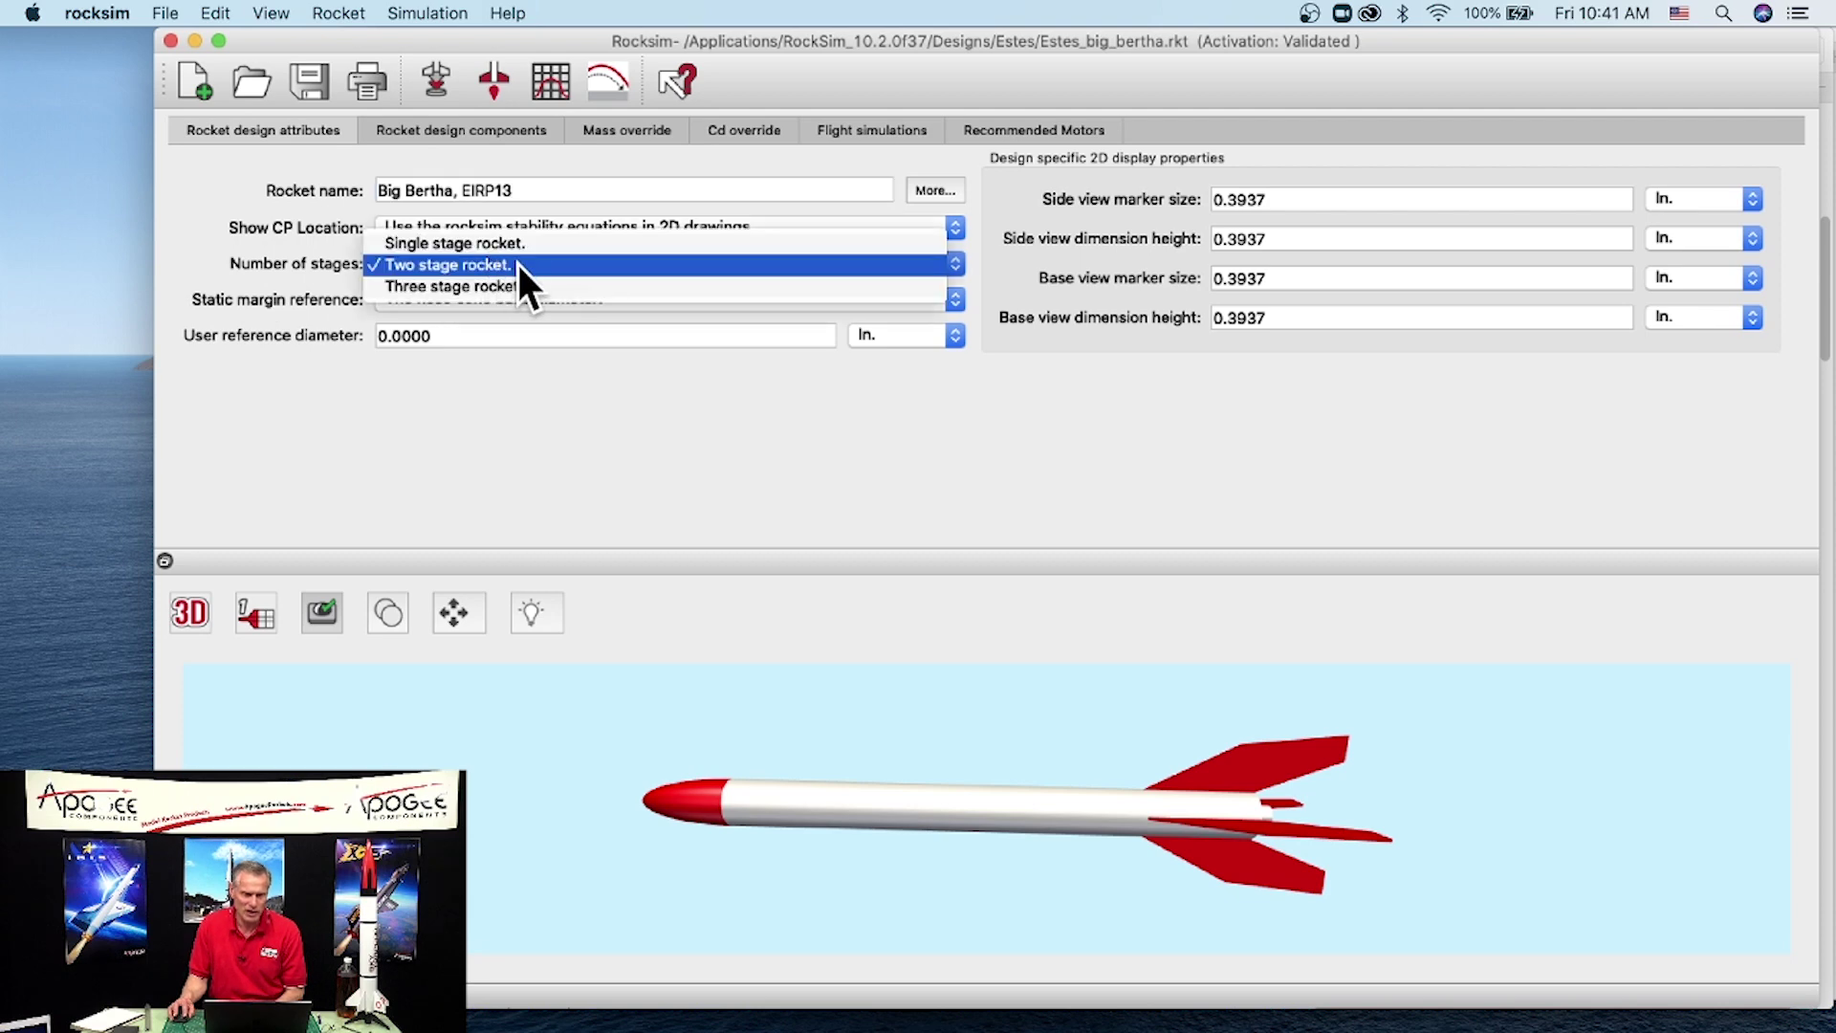
pyautogui.click(518, 244)
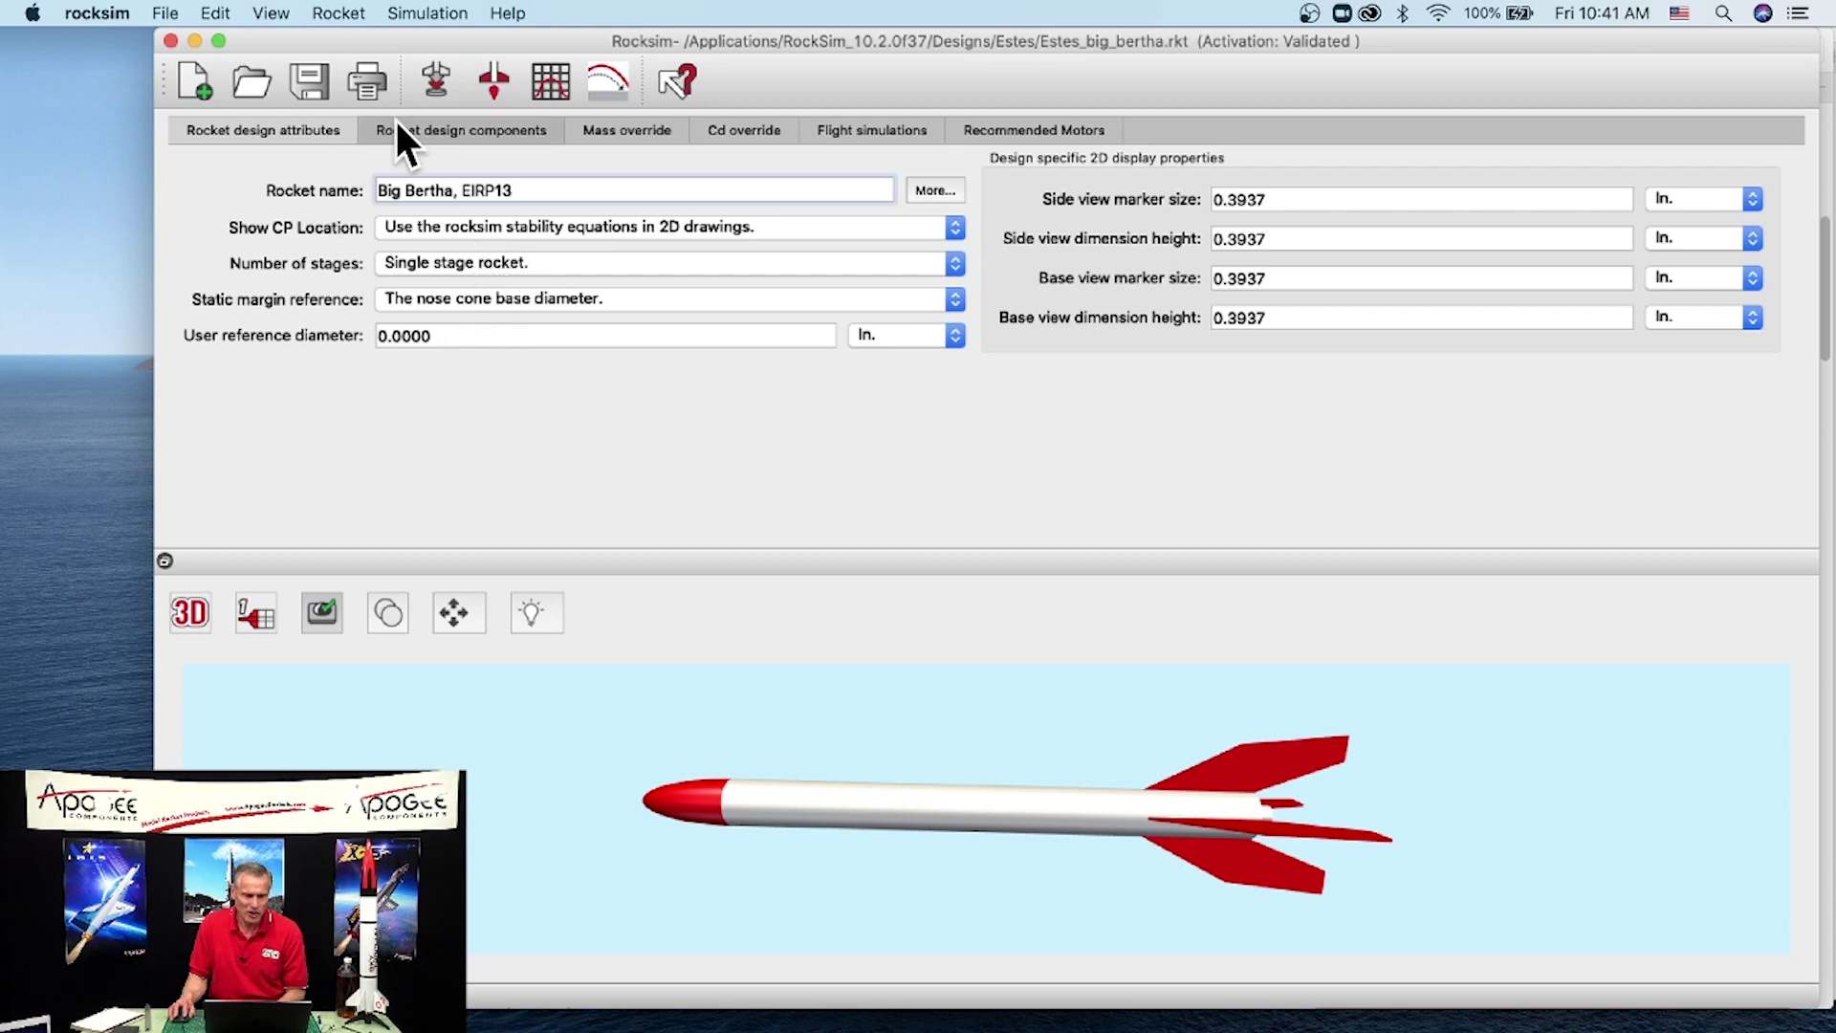
# Step: Check the Big Bertha's component tree for remaining stages and review the parts under the Sustainer
pyautogui.click(452, 134)
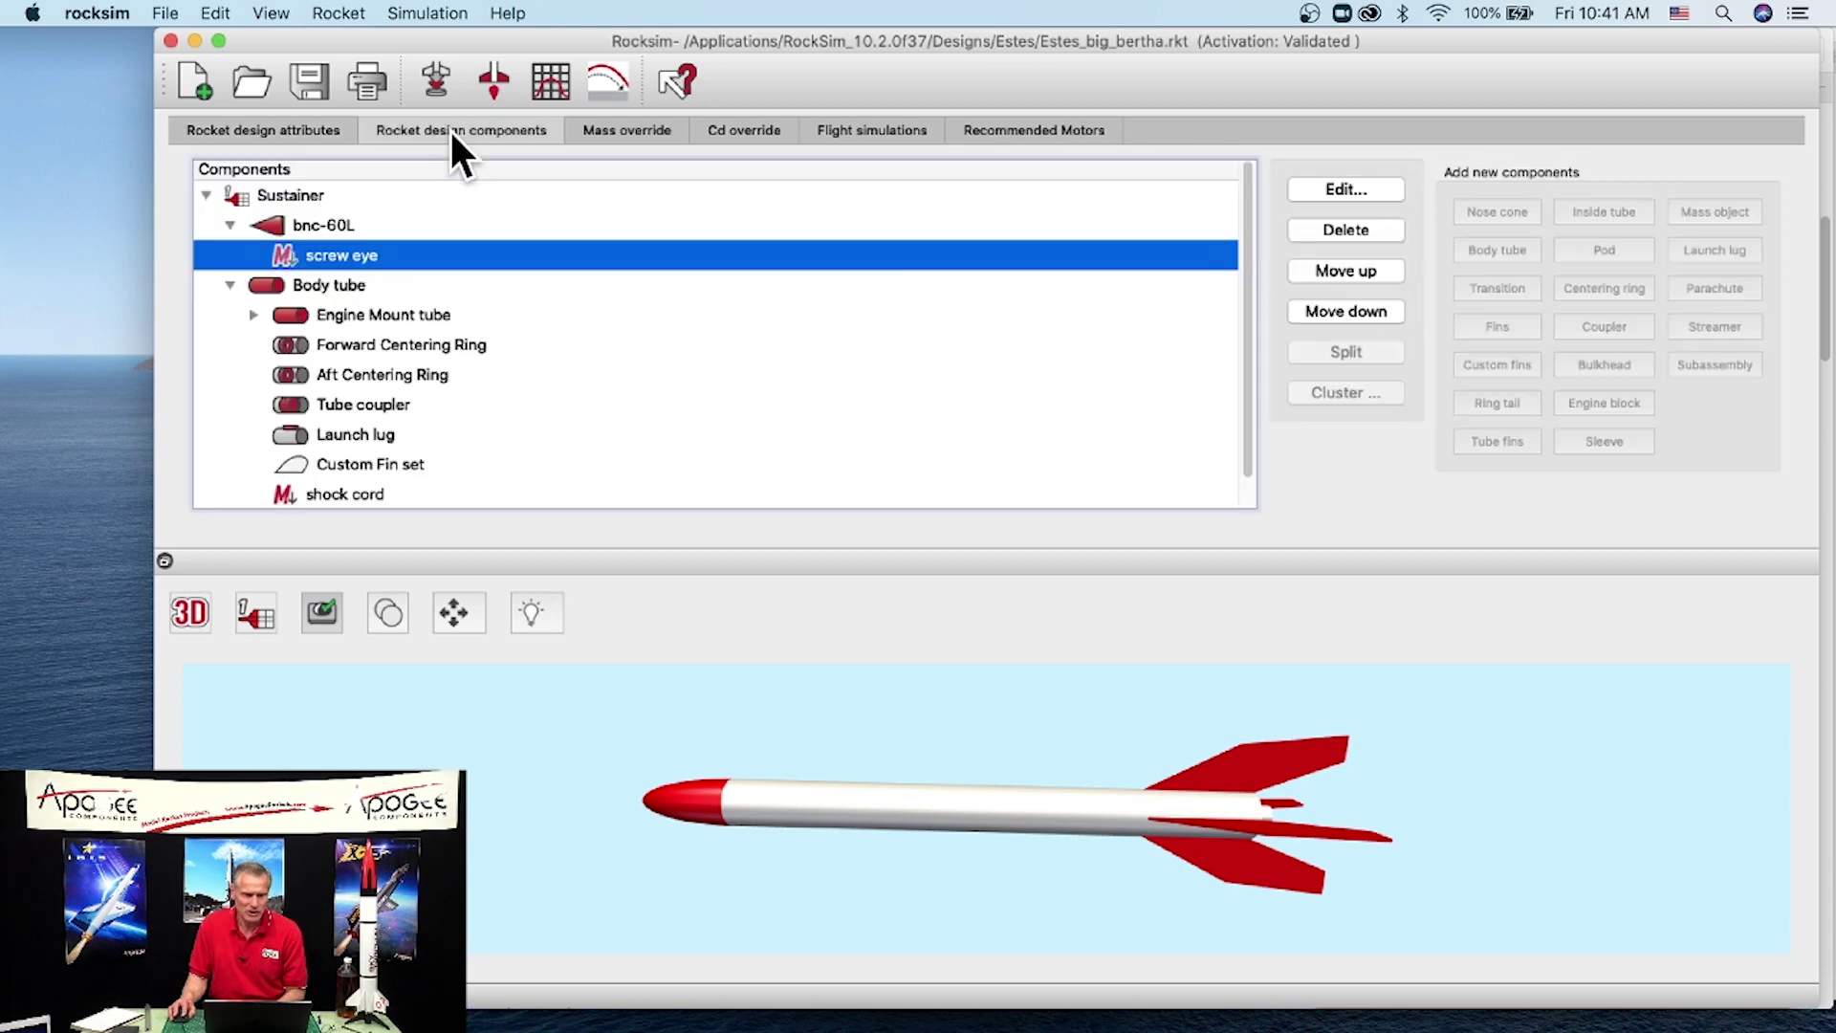
pyautogui.click(205, 195)
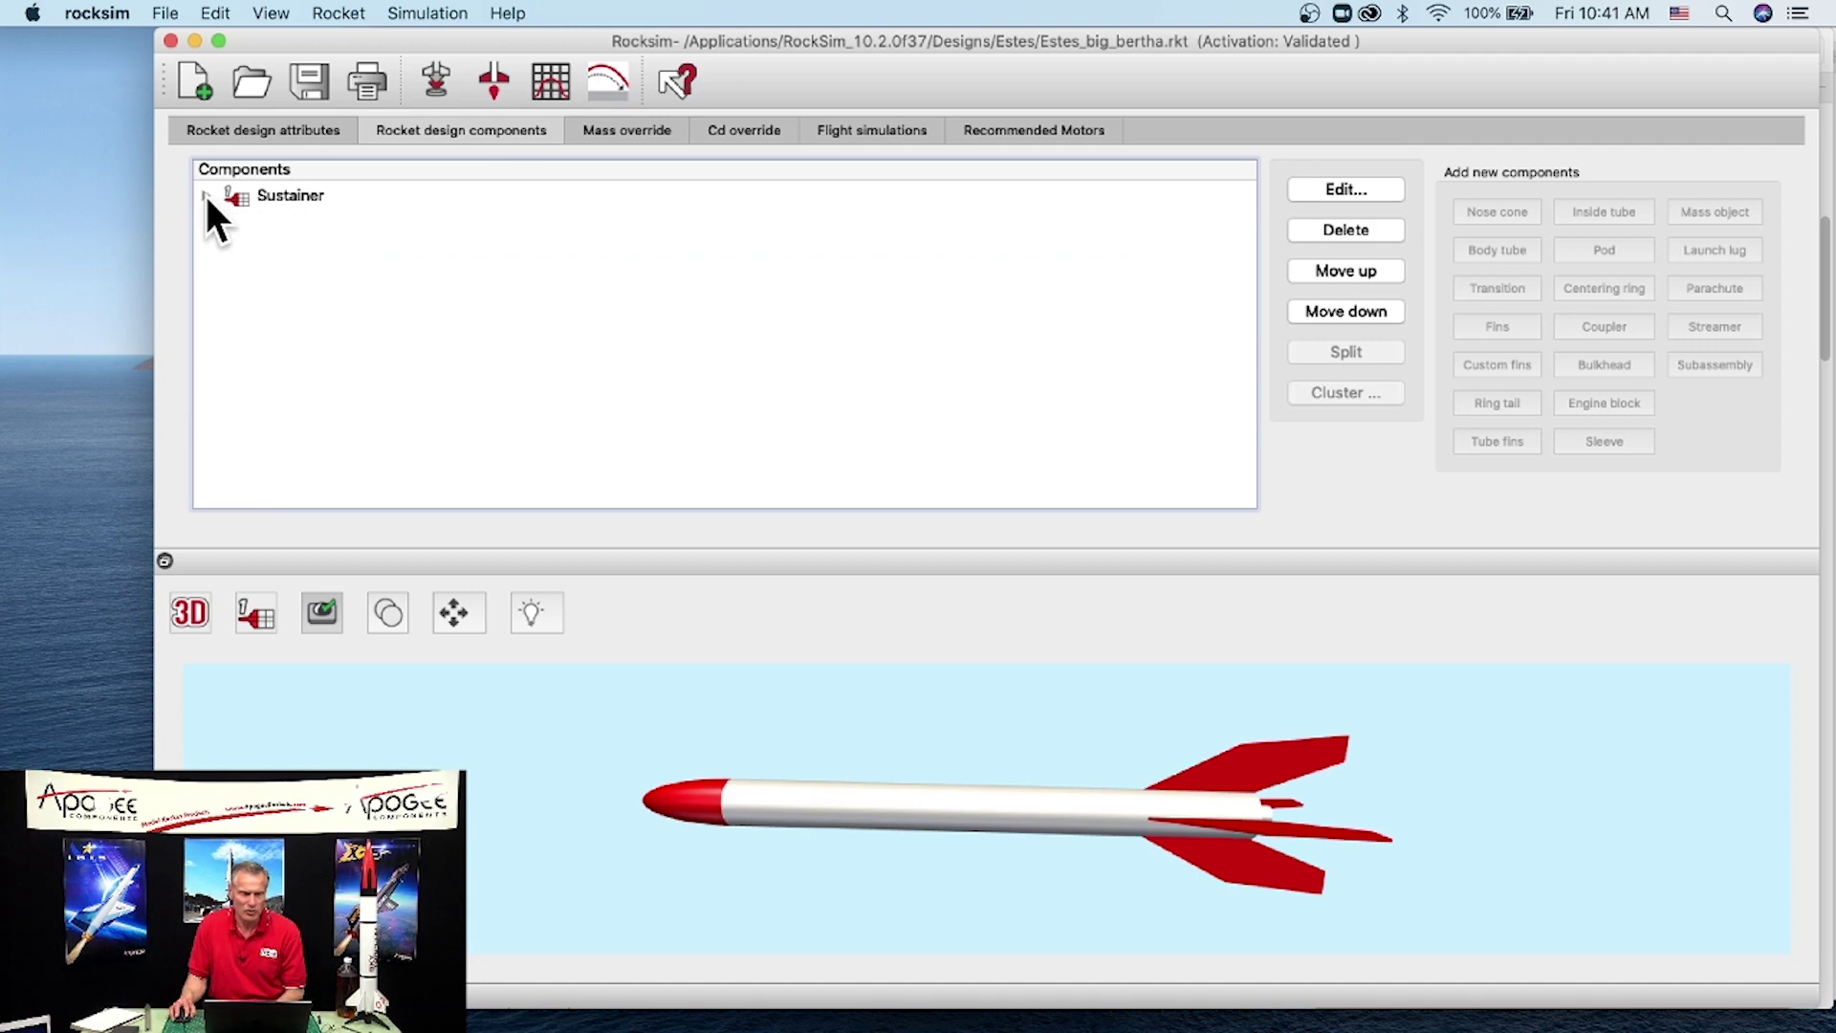
pyautogui.click(206, 195)
pyautogui.scroll(-1, 365, 368)
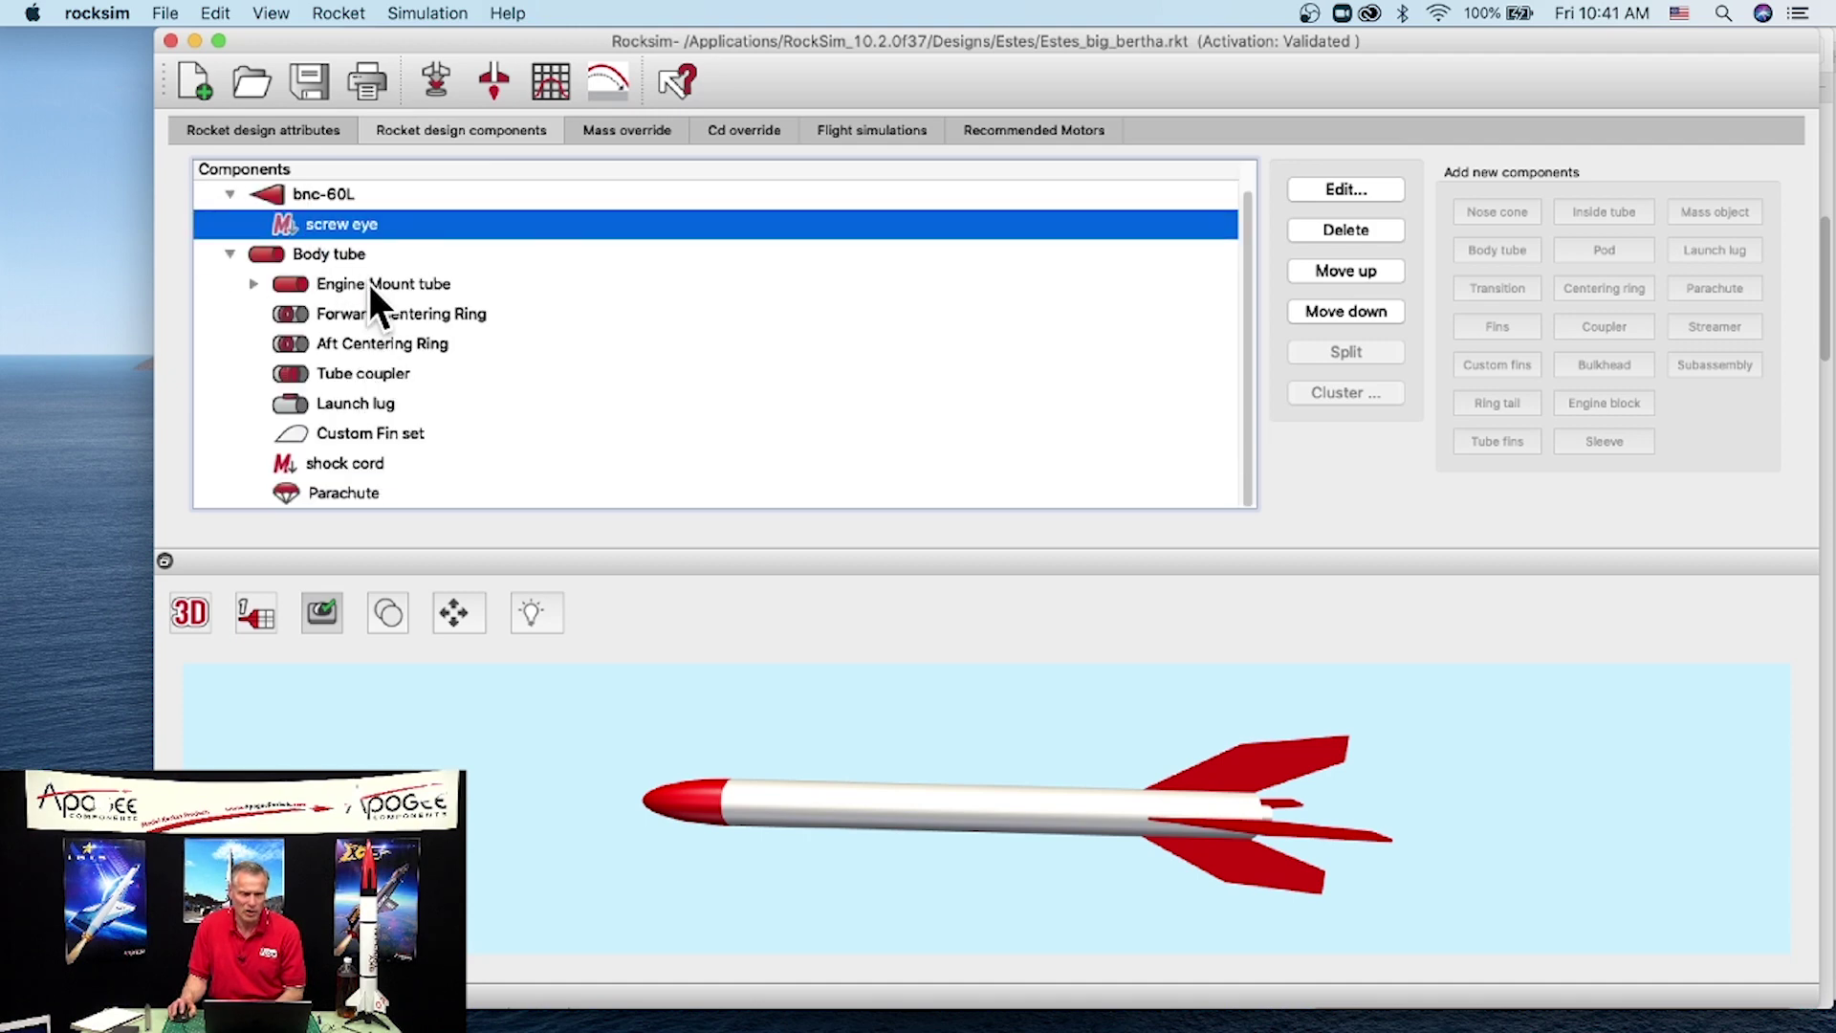
pyautogui.scroll(1, 345, 305)
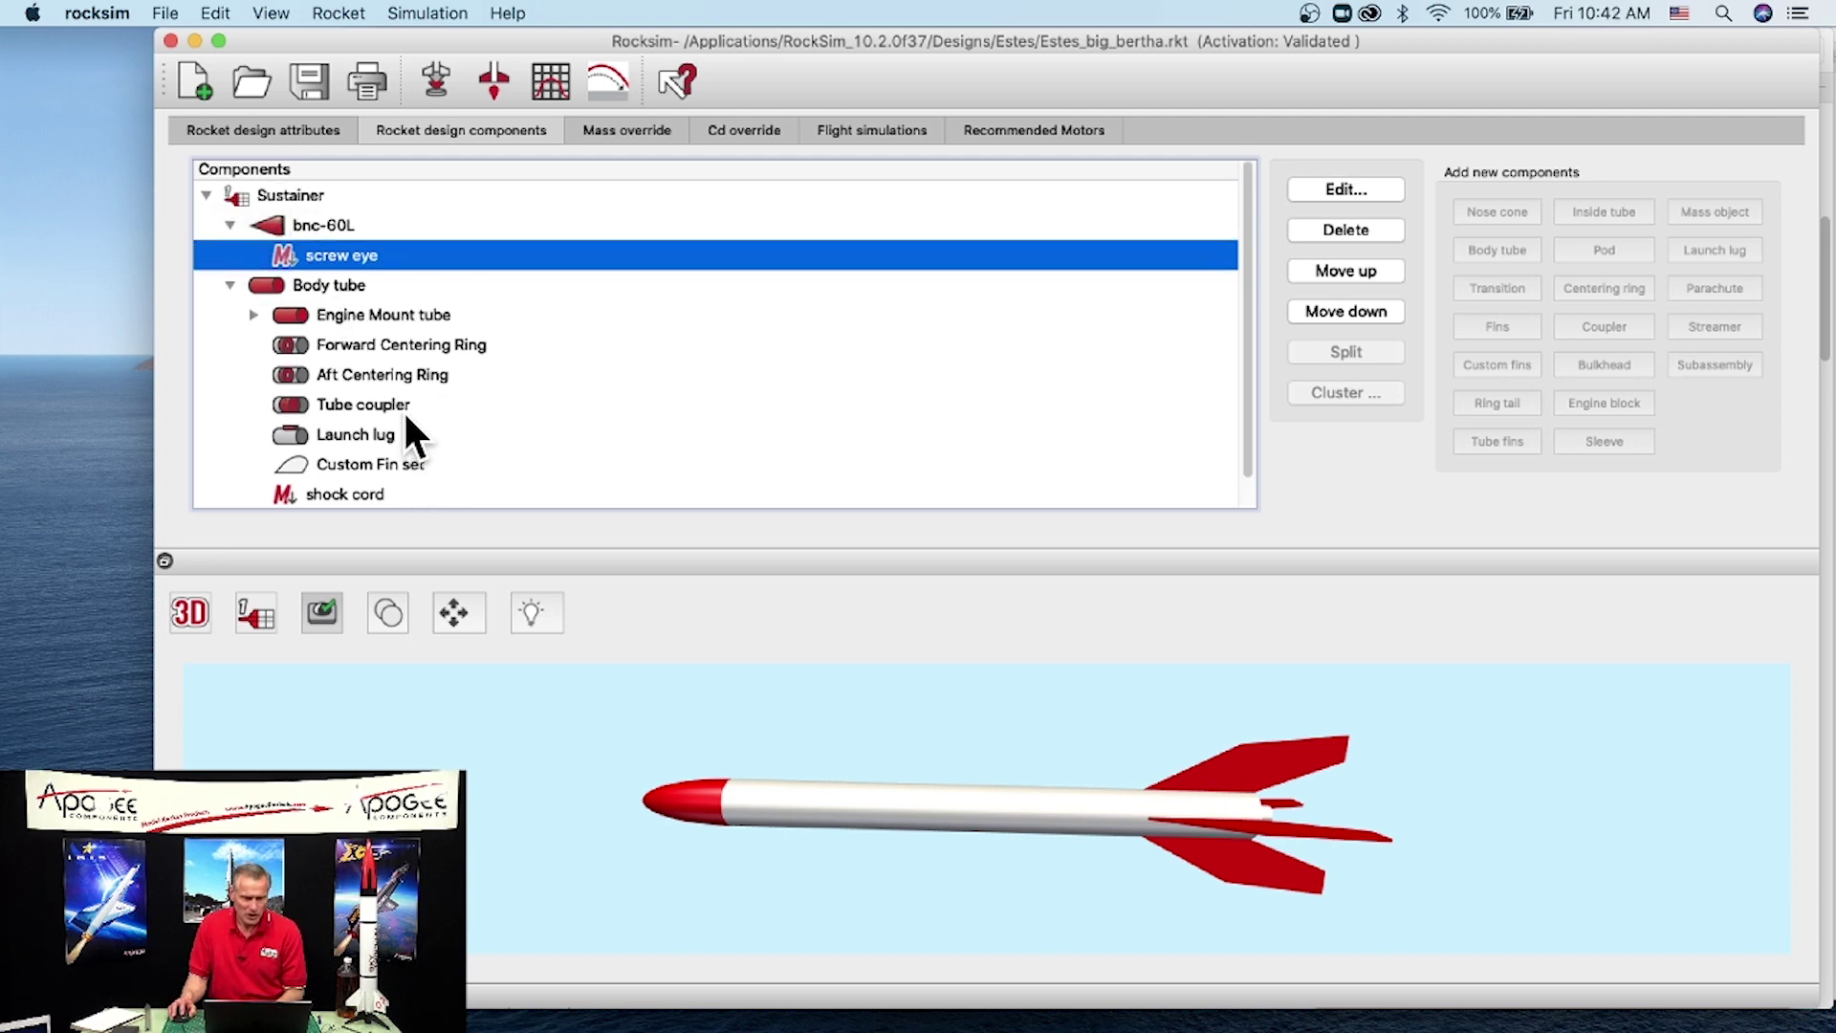
pyautogui.scroll(-1, 407, 420)
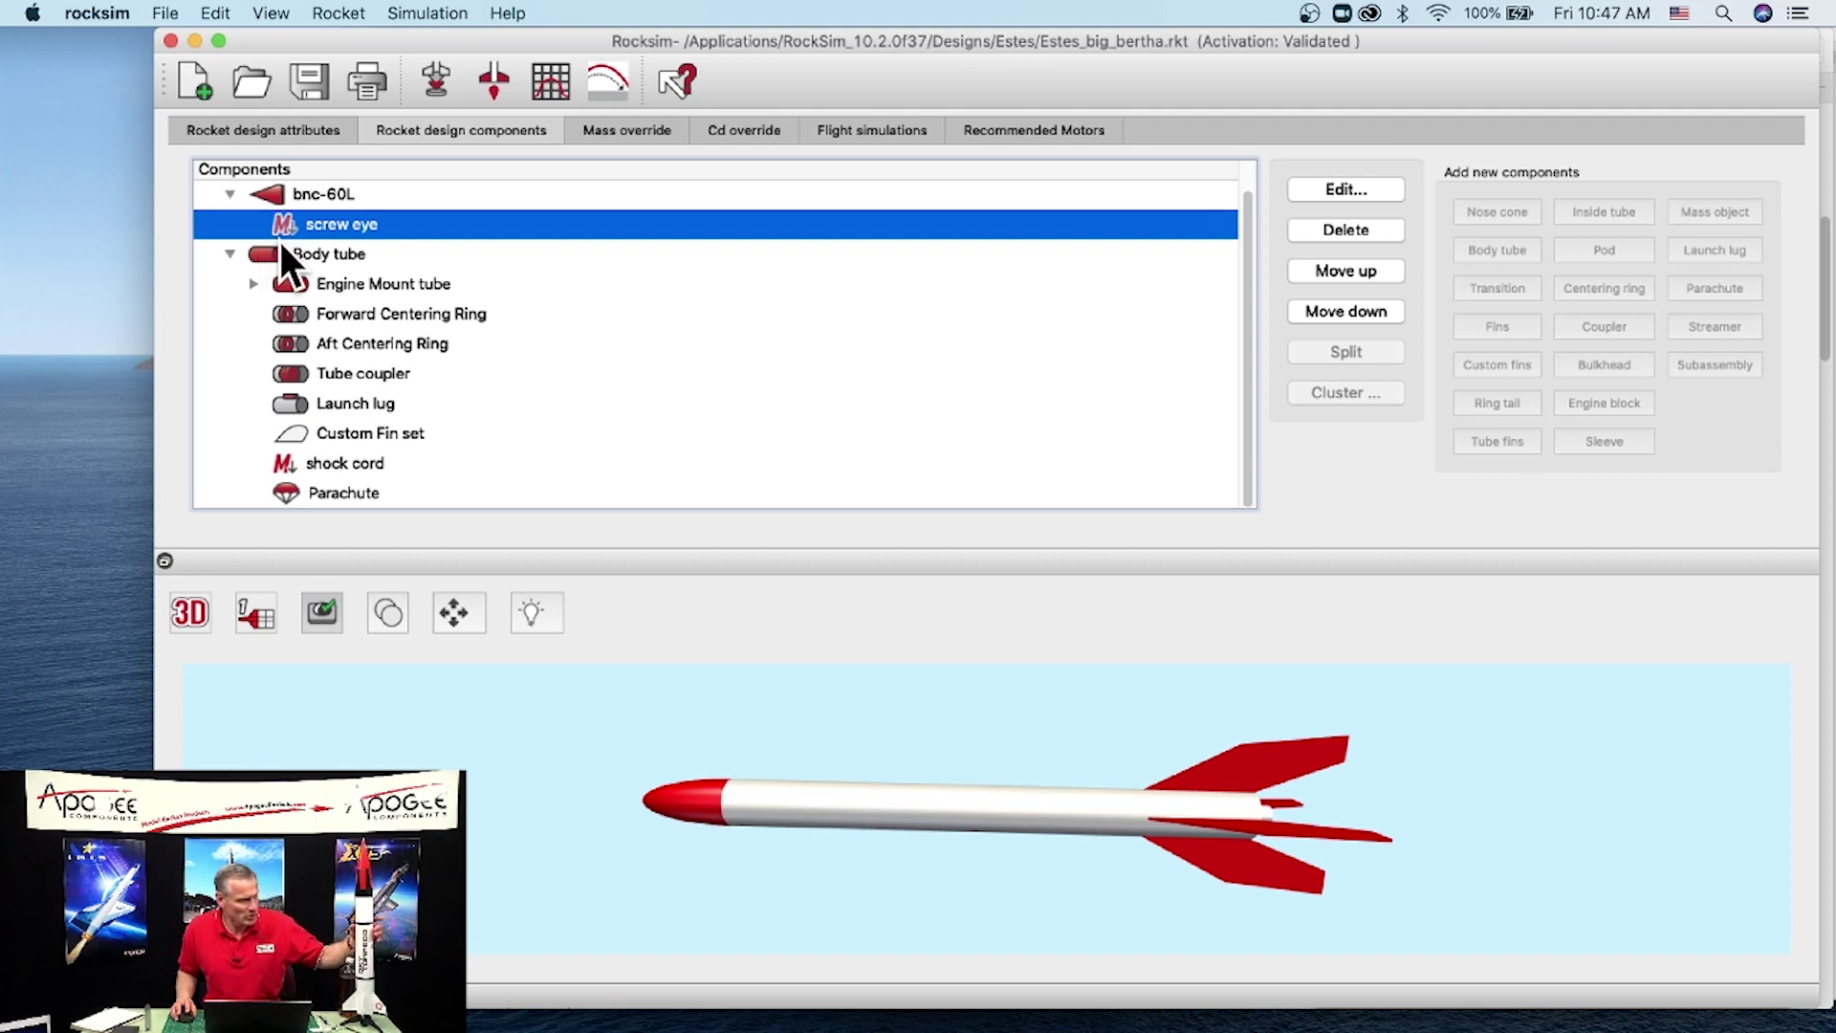
# Step: Start opening another design, browse the DynaStar folder in the Designs library and return to the folder list
pyautogui.click(250, 77)
pyautogui.click(863, 143)
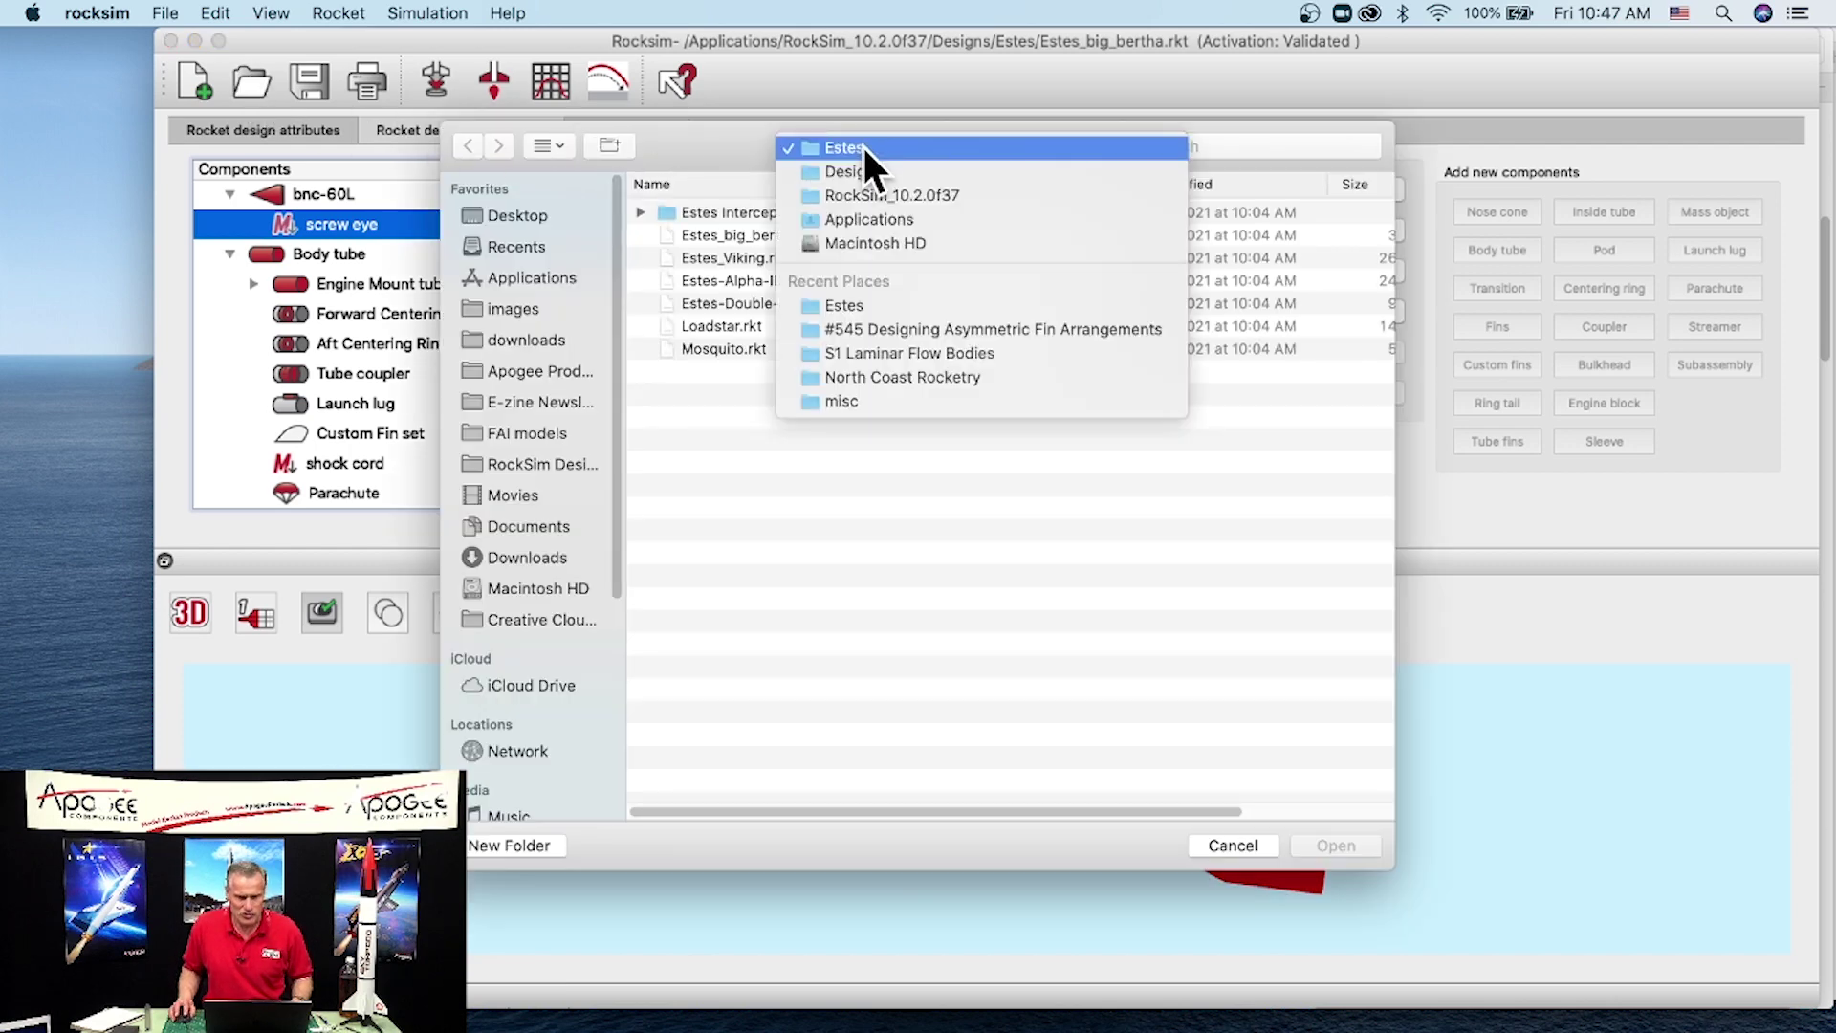
pyautogui.click(861, 172)
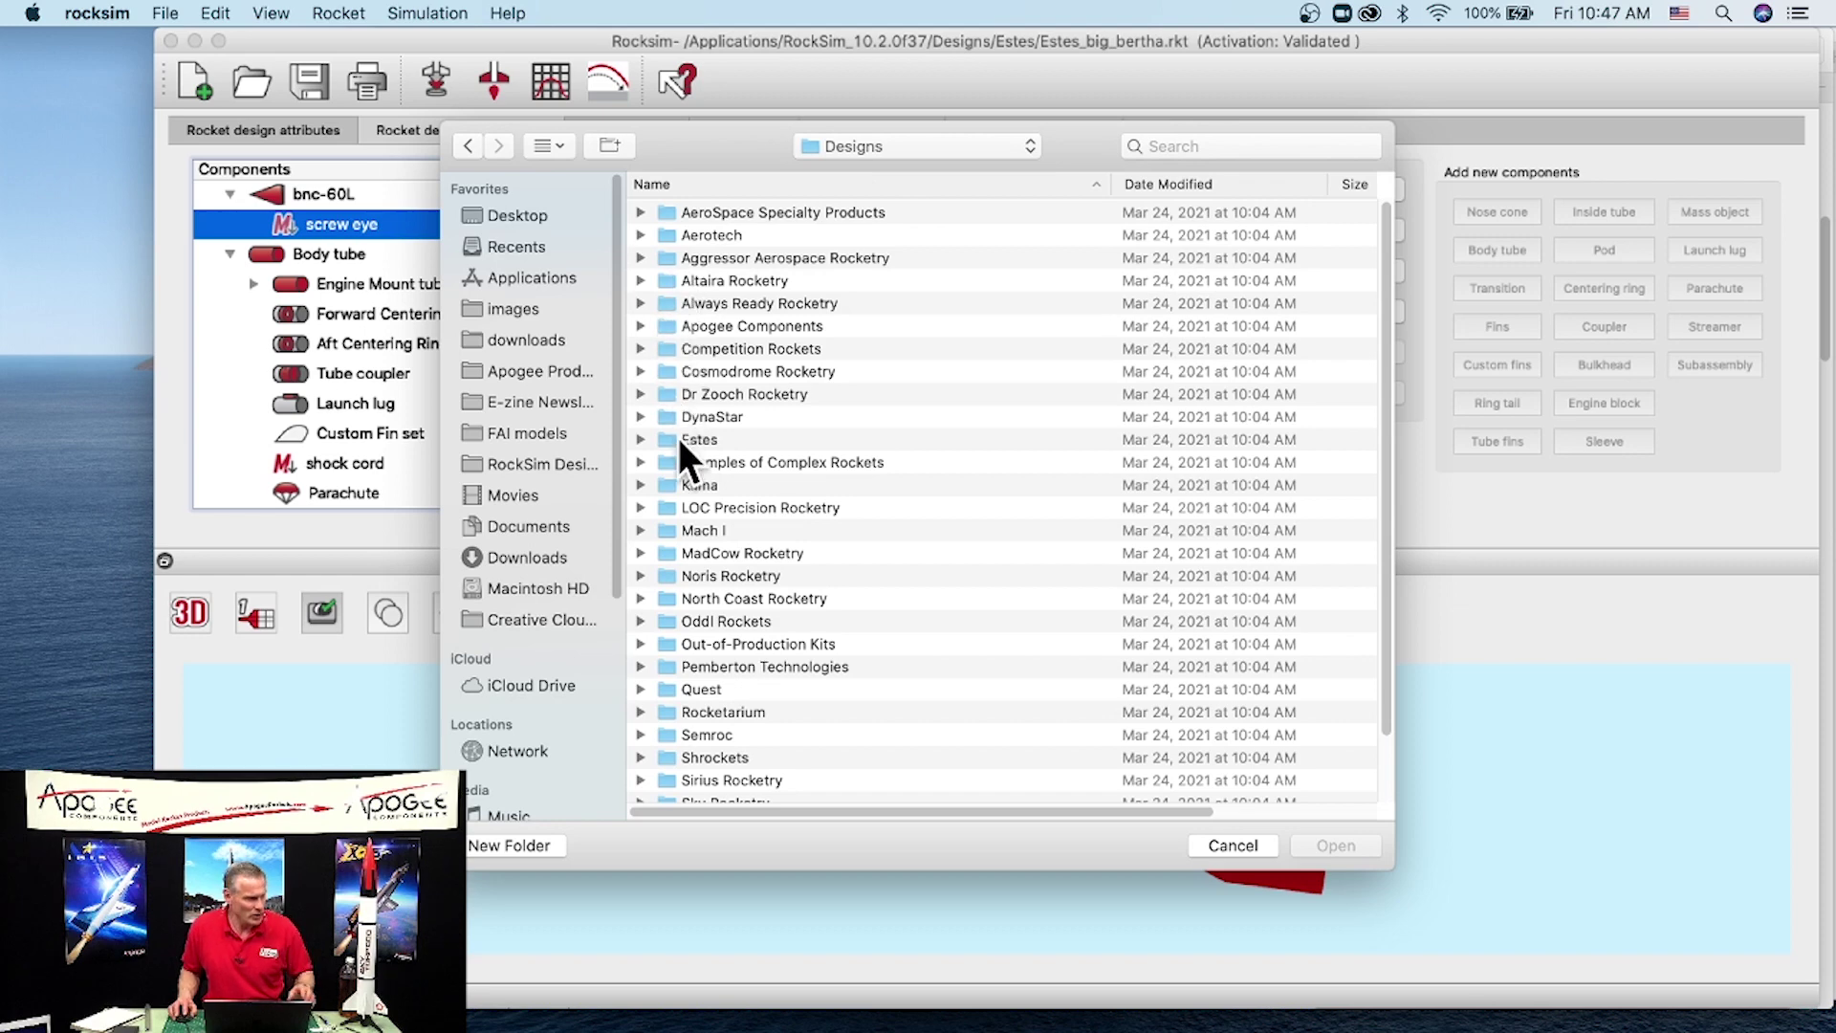
pyautogui.doubleClick(702, 417)
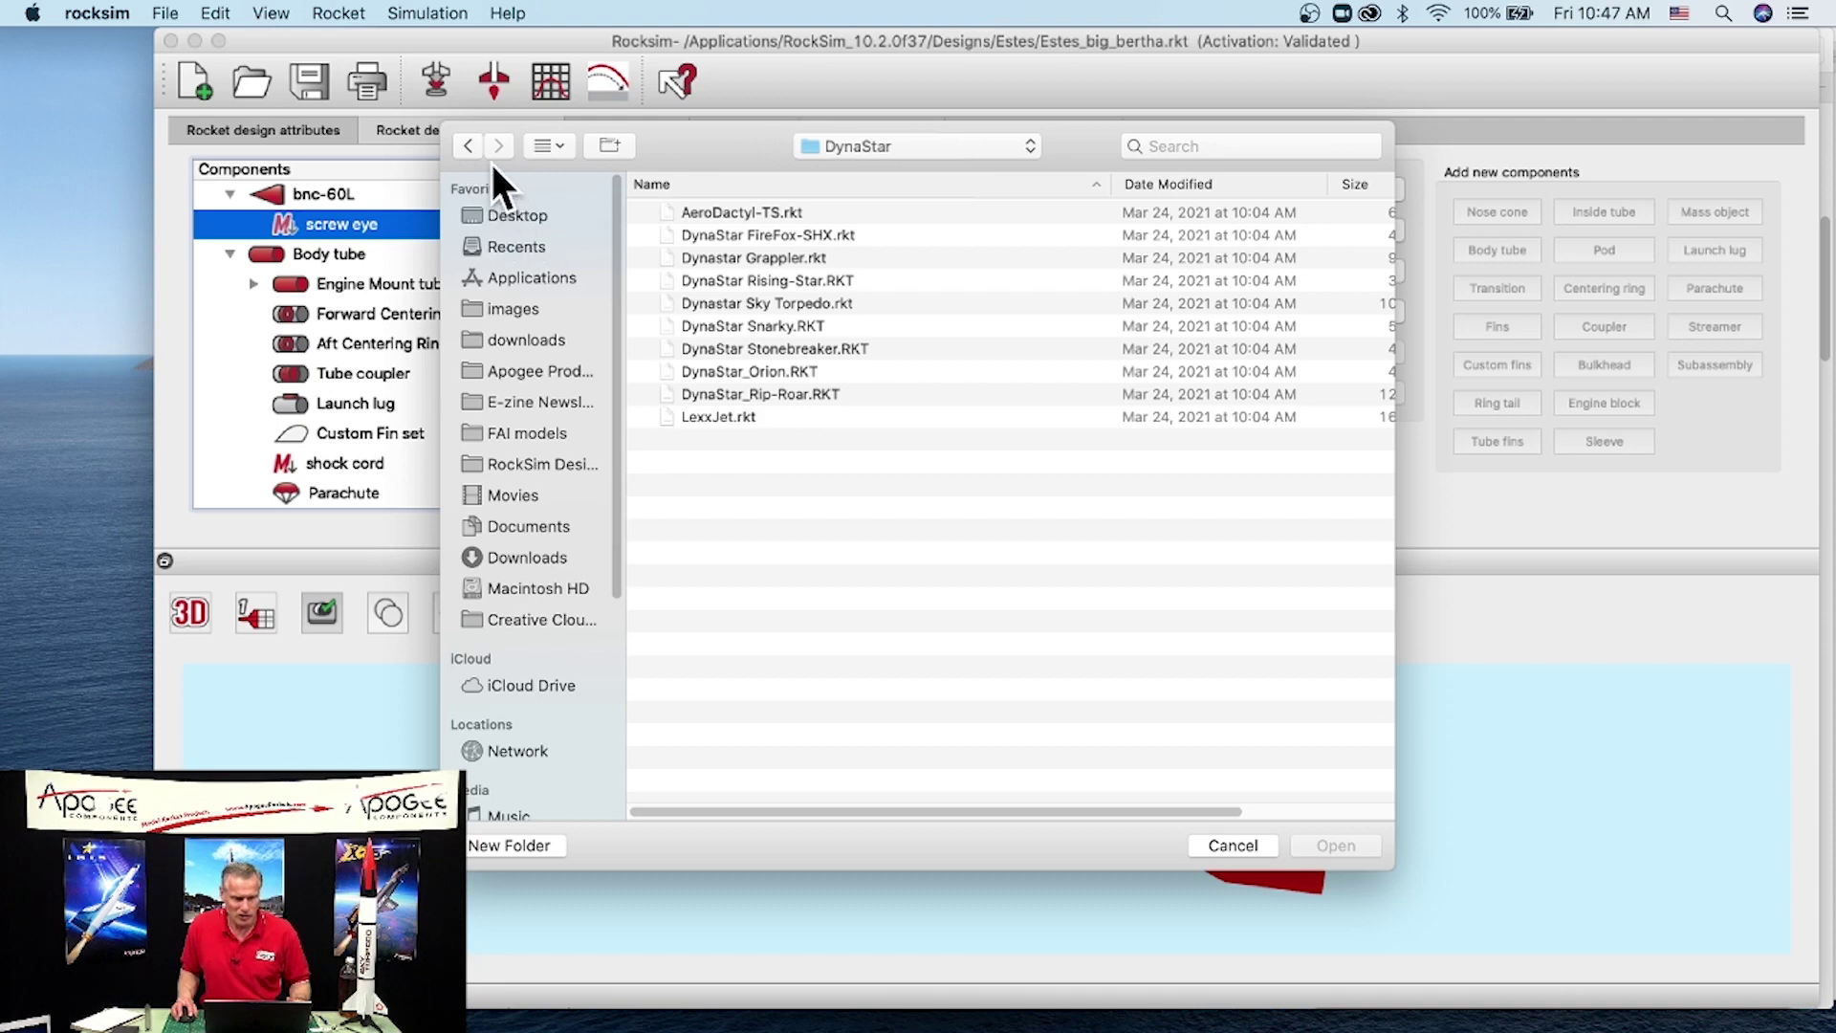
pyautogui.click(465, 145)
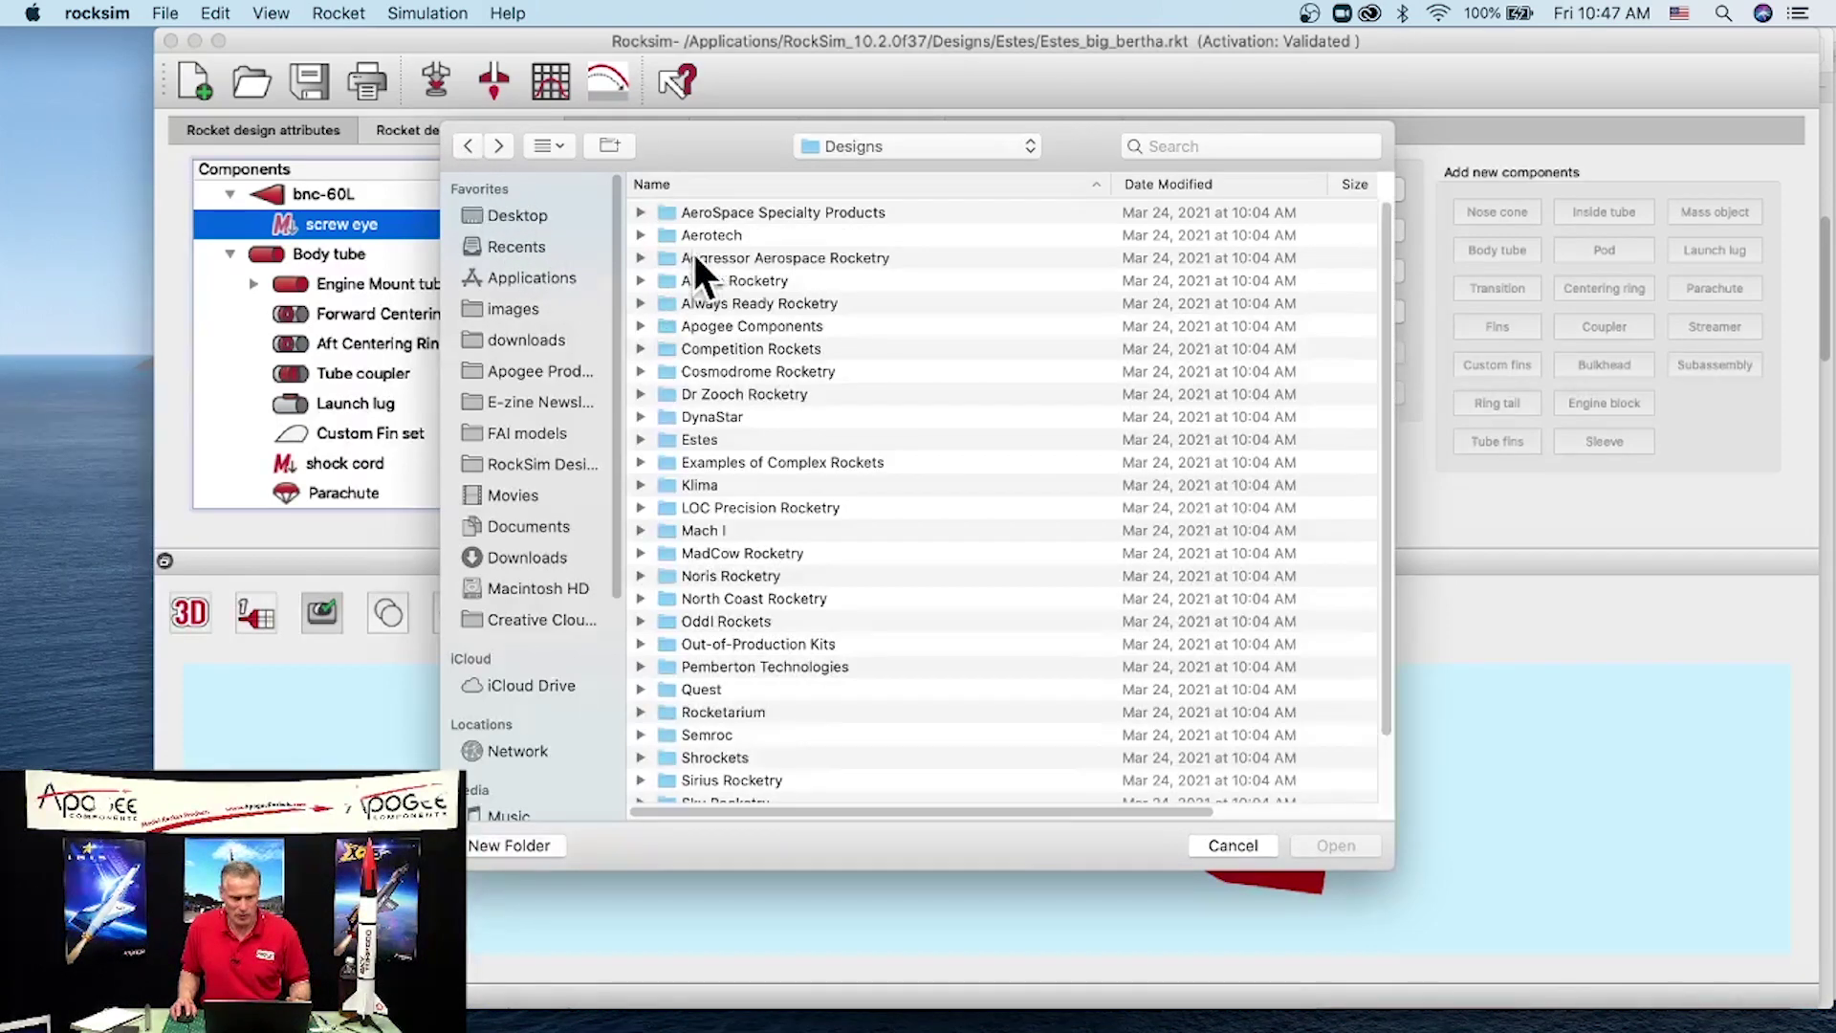
# Step: Open Apogee DiamondBack.rkt from the Apogee Diamondback folder under Apogee Components, discarding the Big Bertha changes, and rotate its 3D view to show the fins
pyautogui.doubleClick(667, 325)
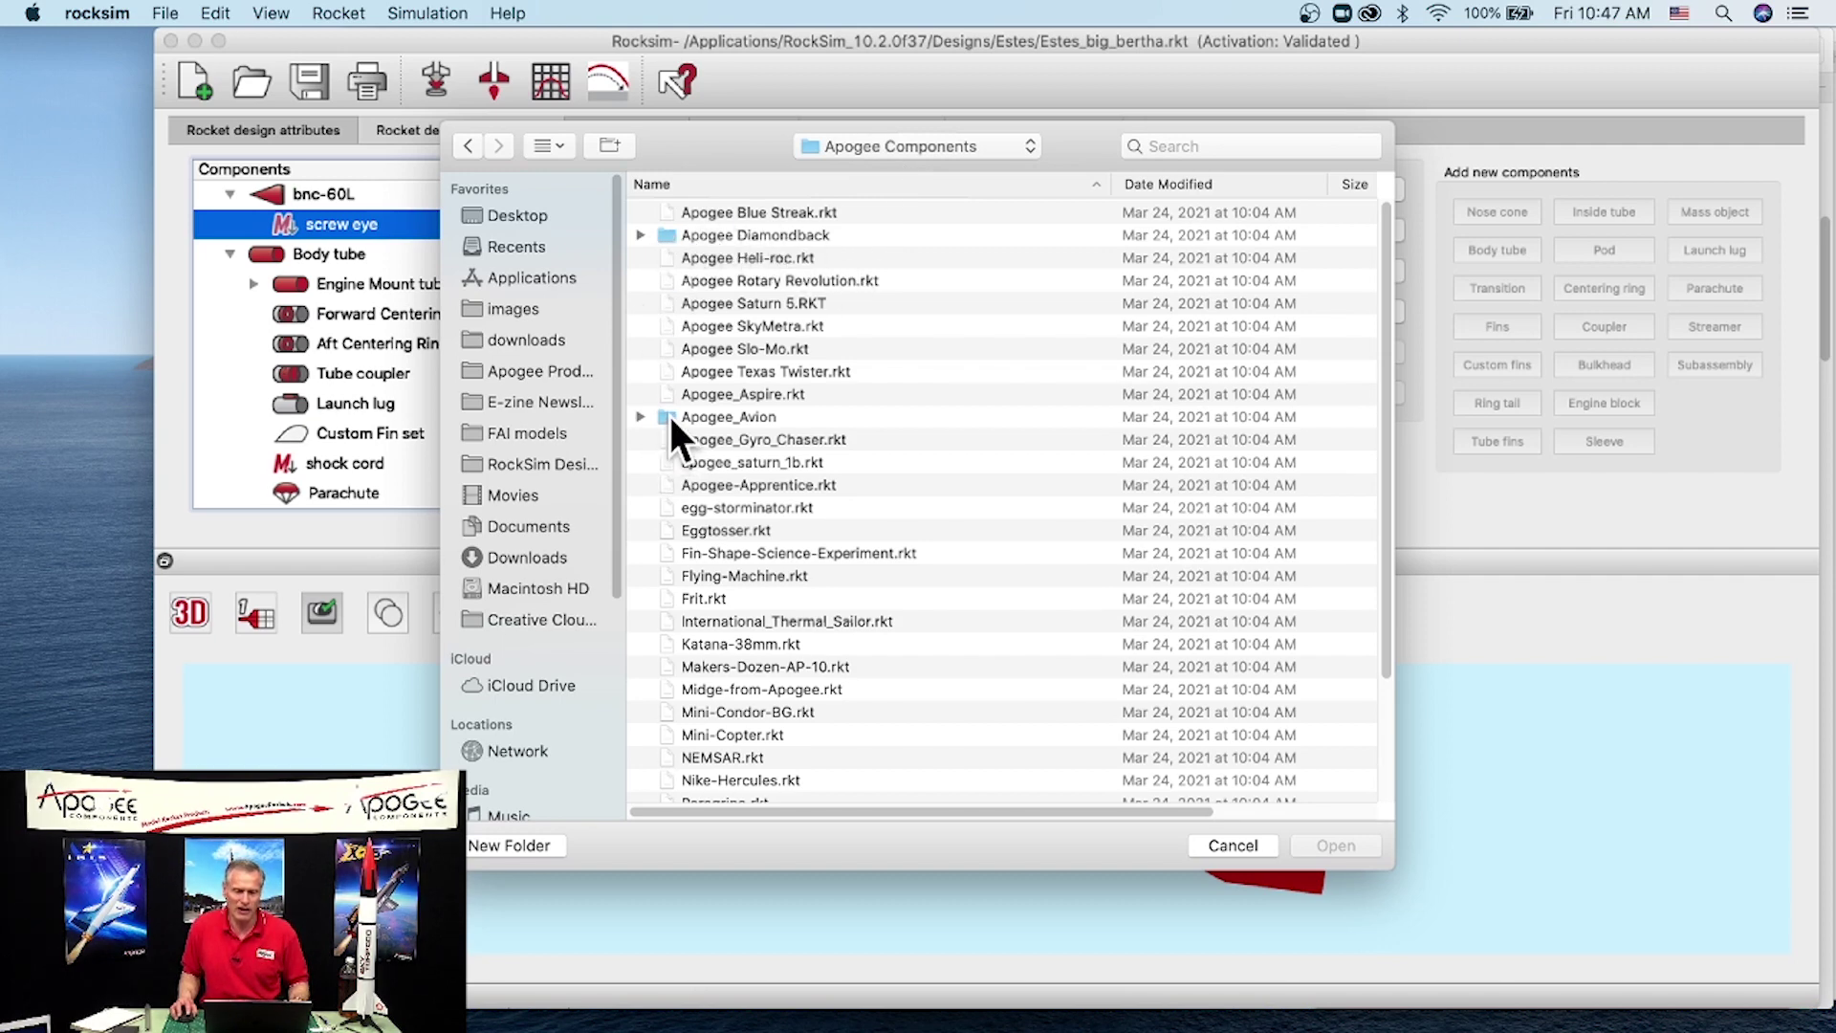
pyautogui.doubleClick(743, 234)
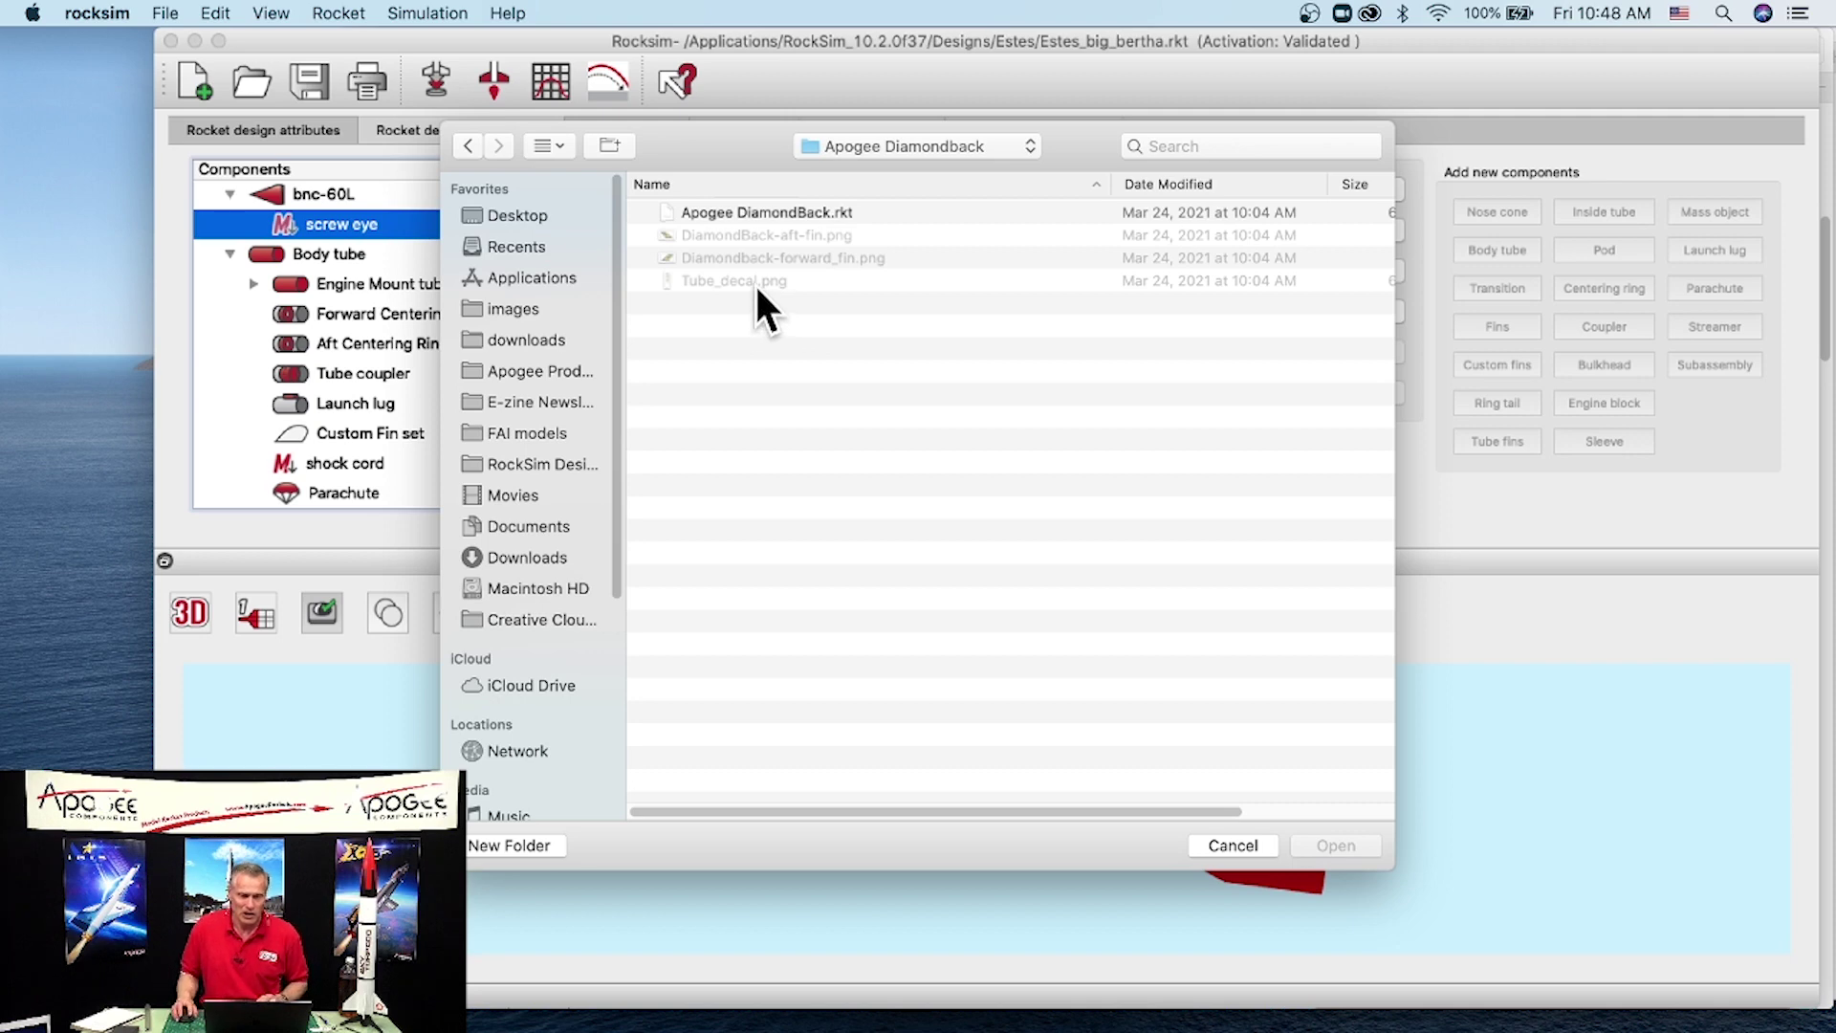
pyautogui.moveTo(732, 212); pyautogui.dragTo(324, 765)
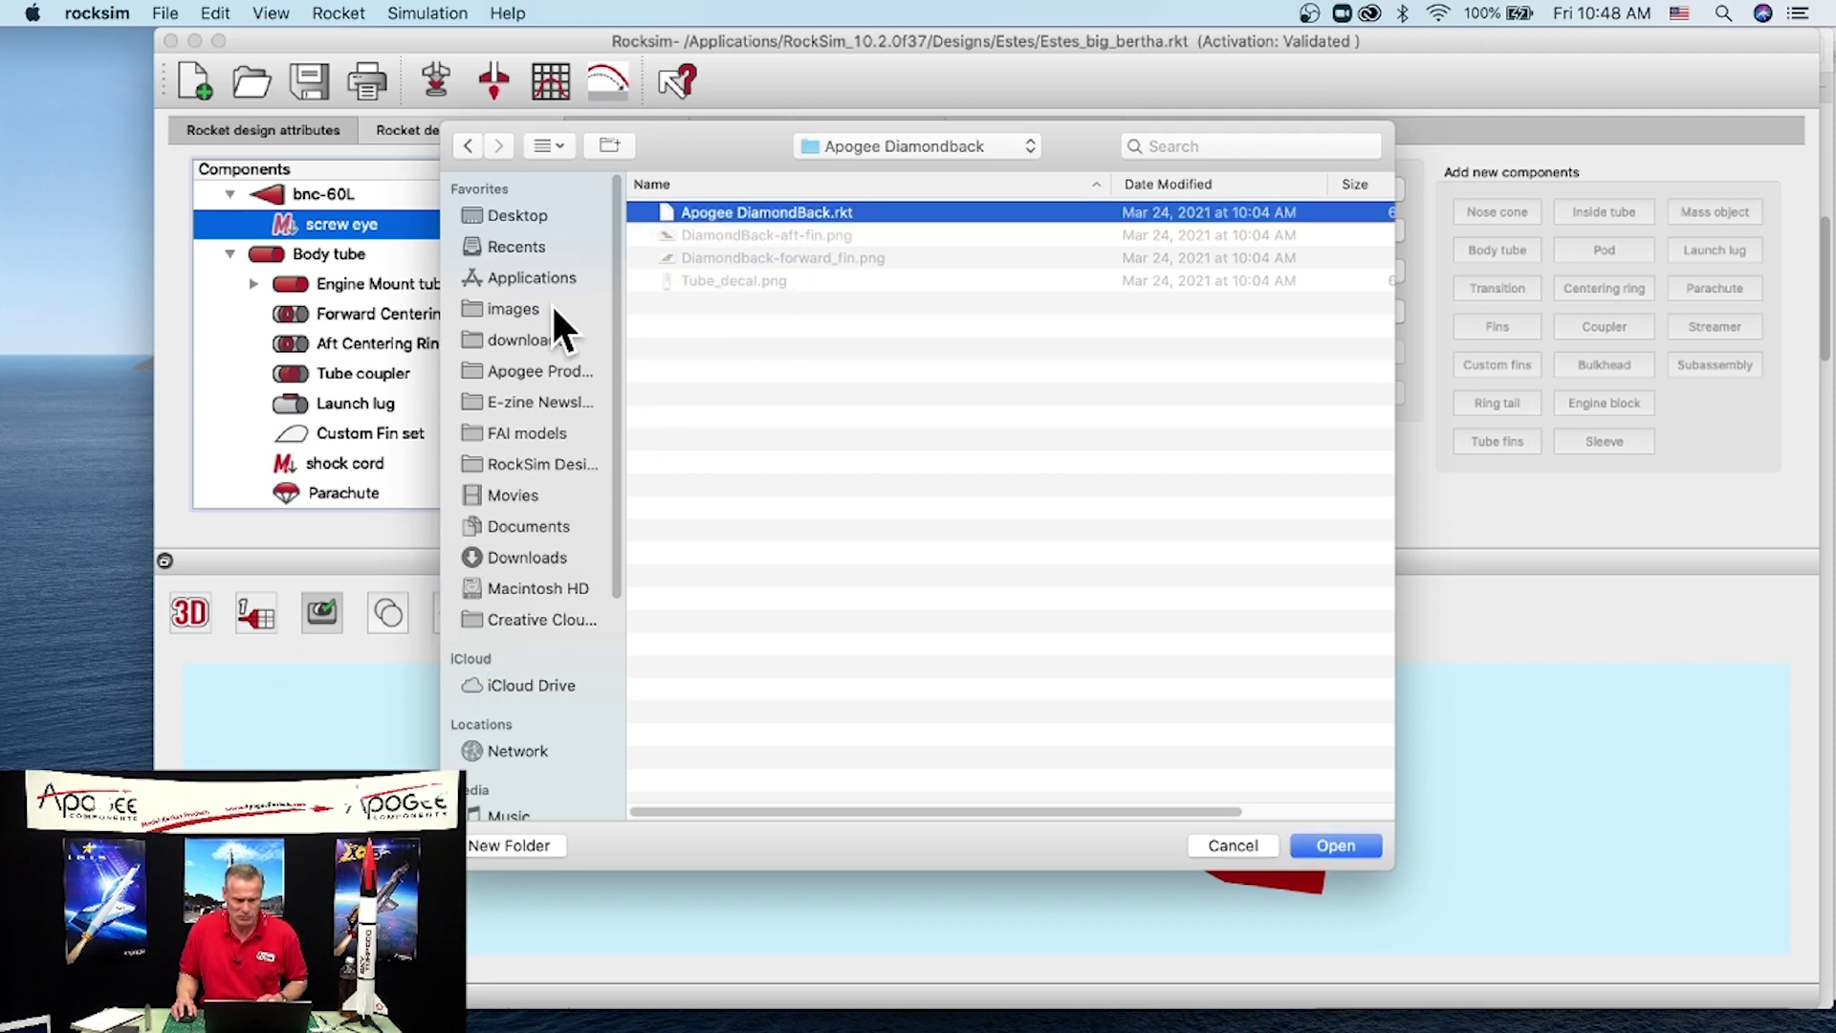
pyautogui.moveTo(709, 142); pyautogui.dragTo(1271, 132)
pyautogui.moveTo(1297, 202); pyautogui.dragTo(742, 727)
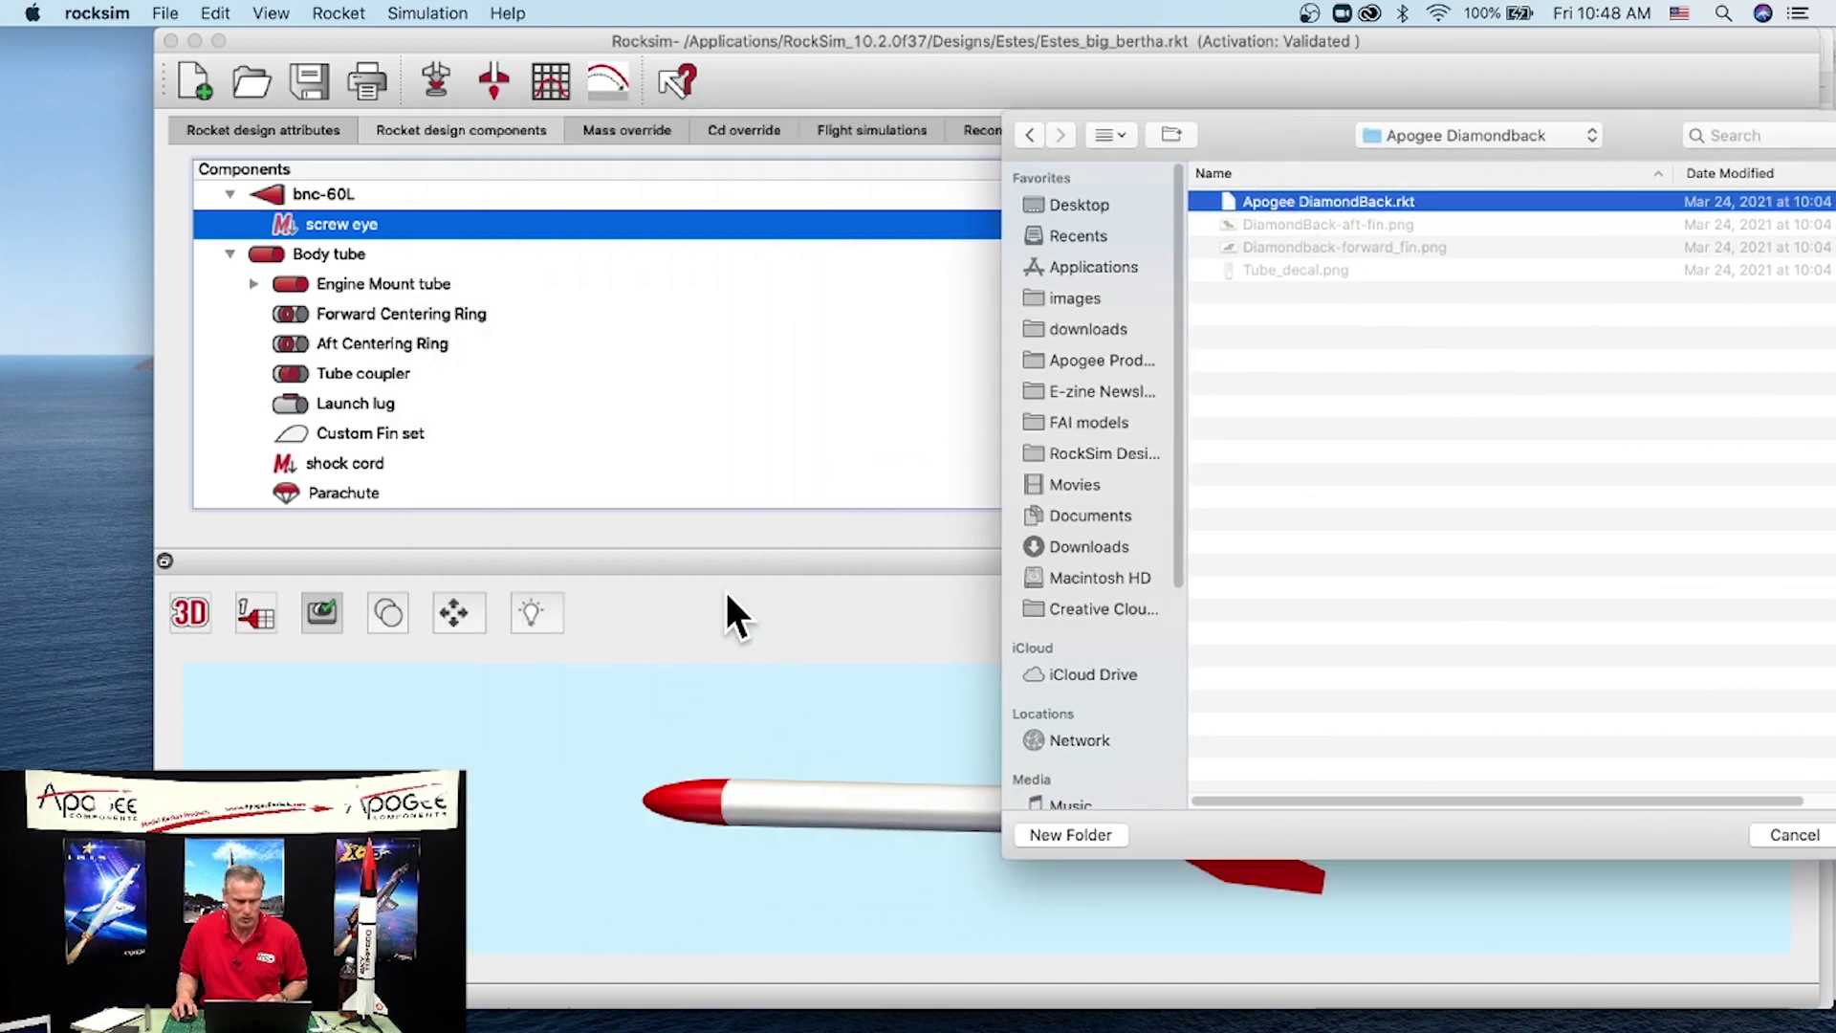
pyautogui.moveTo(1475, 95); pyautogui.dragTo(1049, 95)
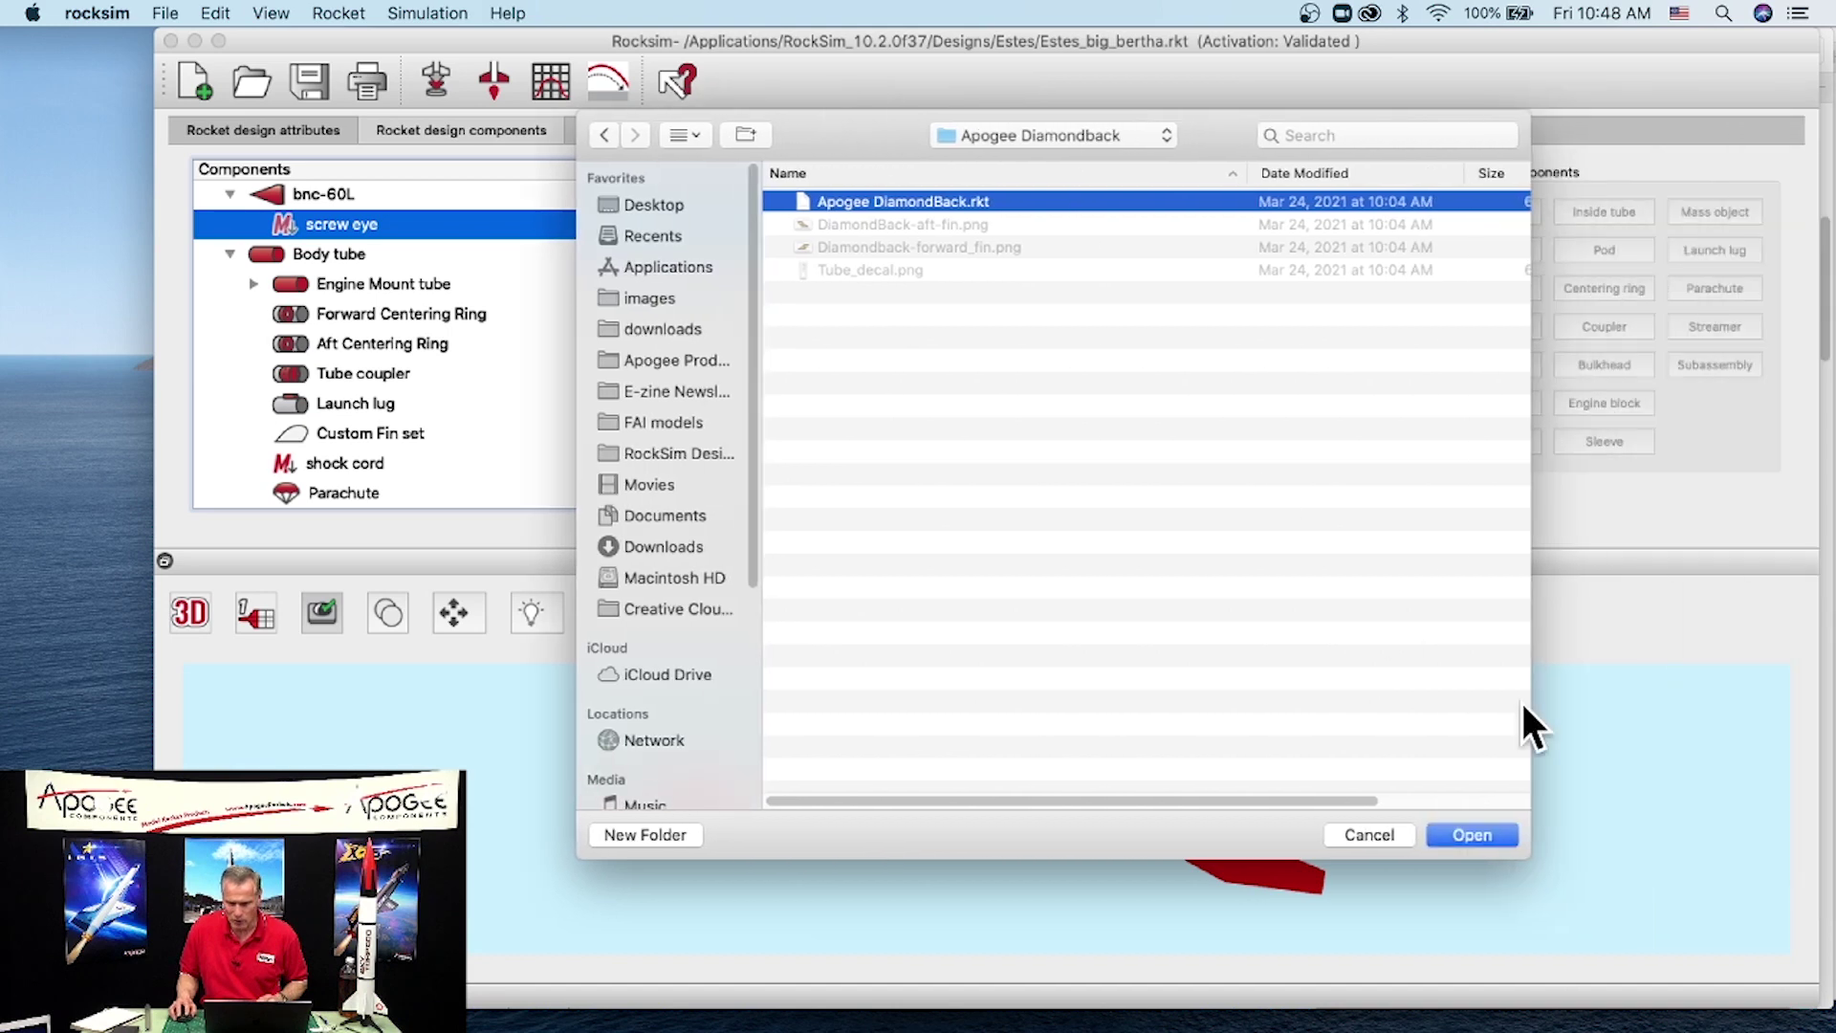
pyautogui.click(1474, 836)
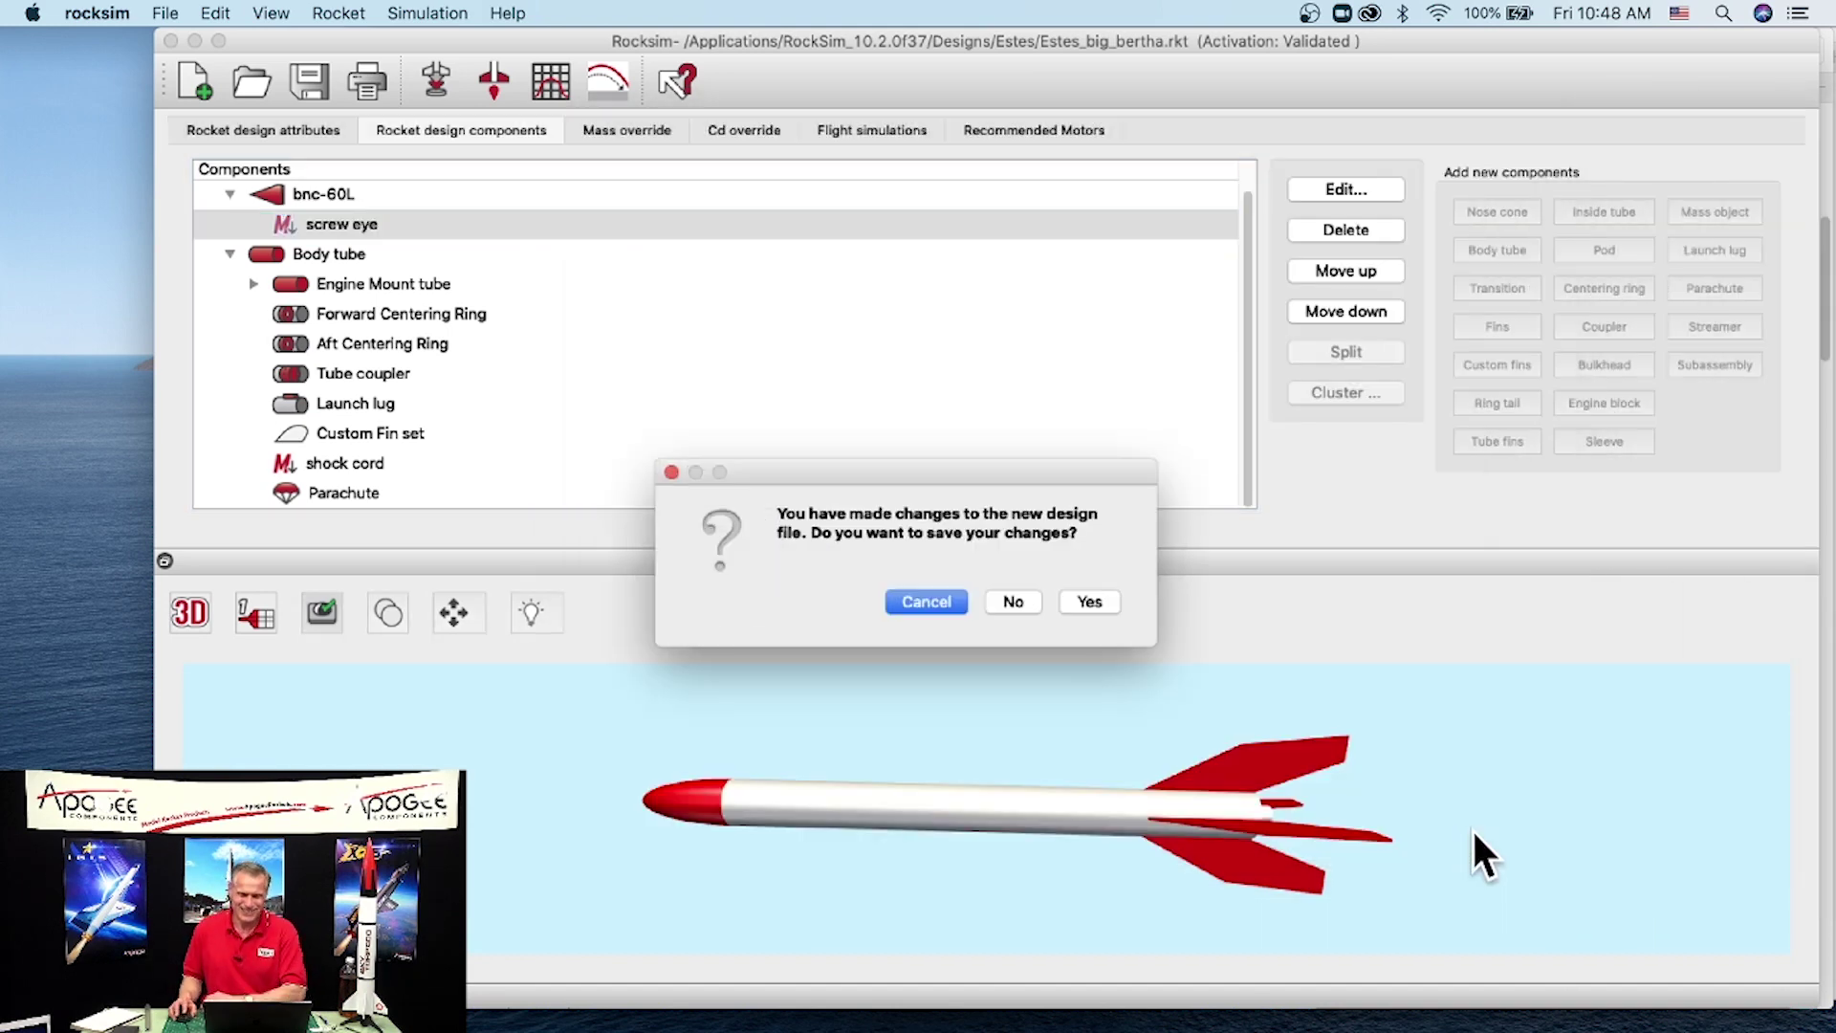
pyautogui.click(1013, 602)
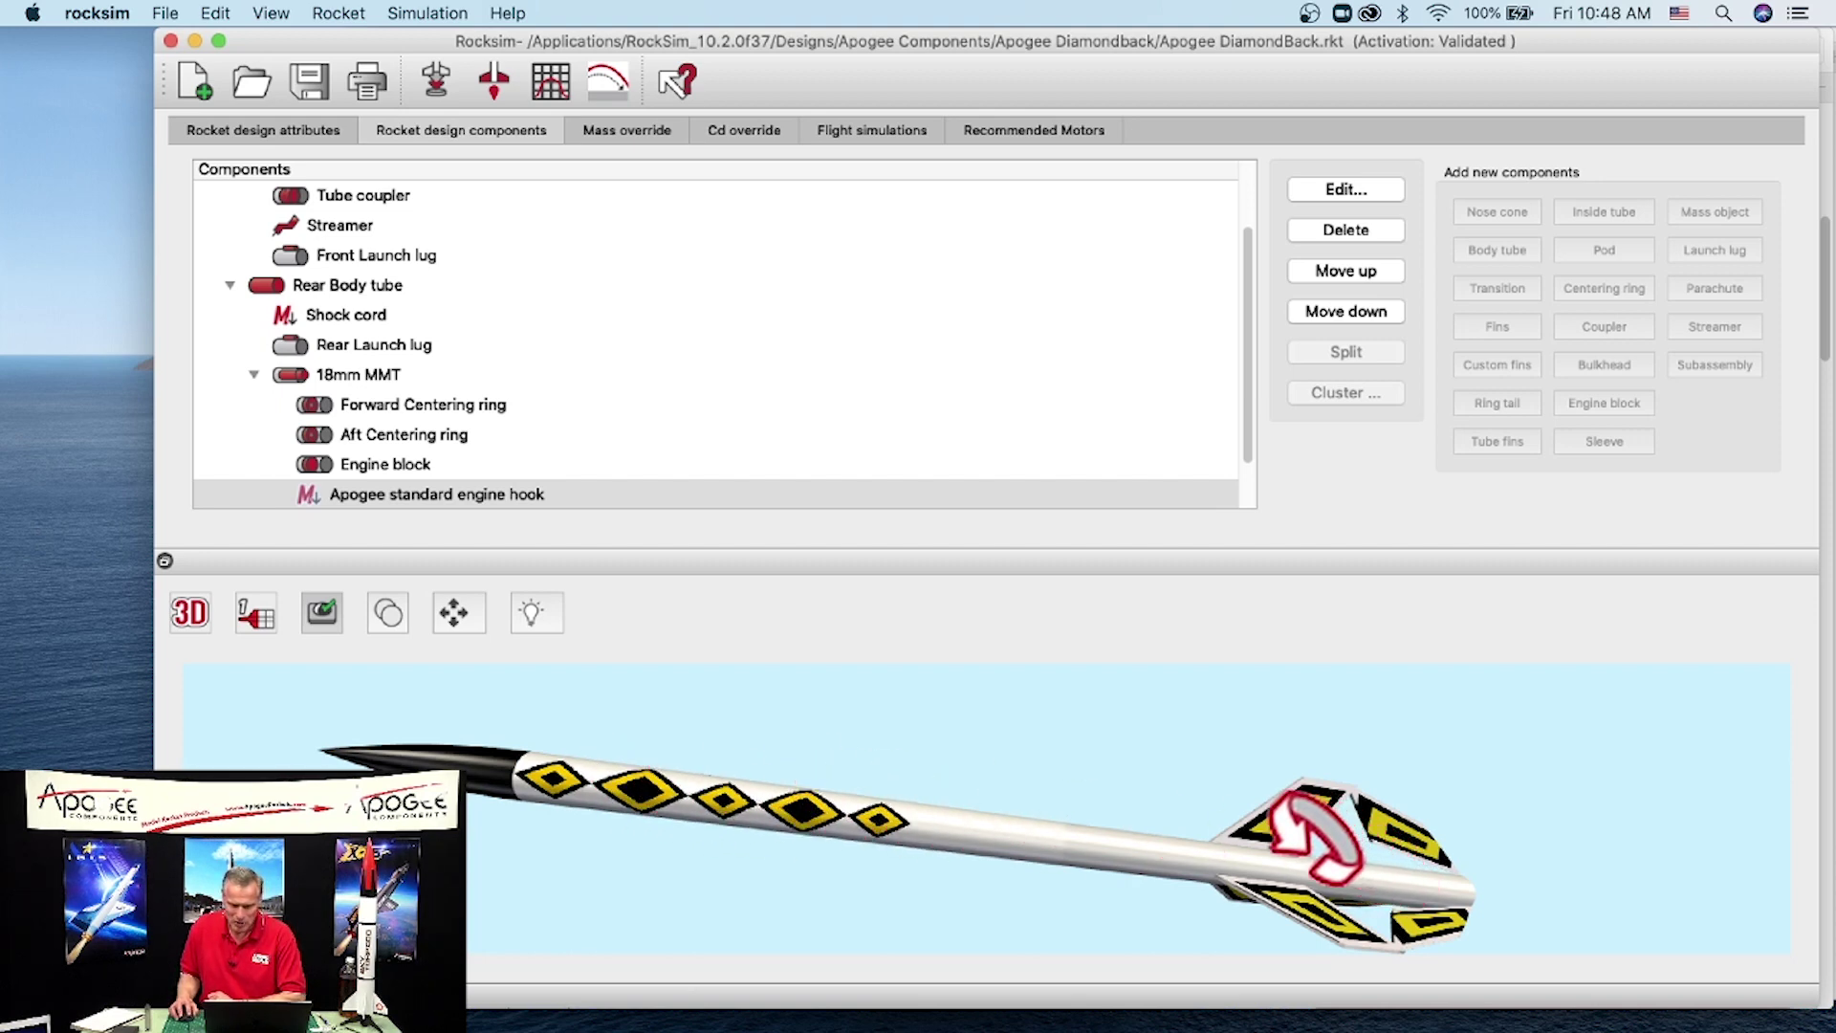
pyautogui.moveTo(1296, 832); pyautogui.dragTo(1142, 824)
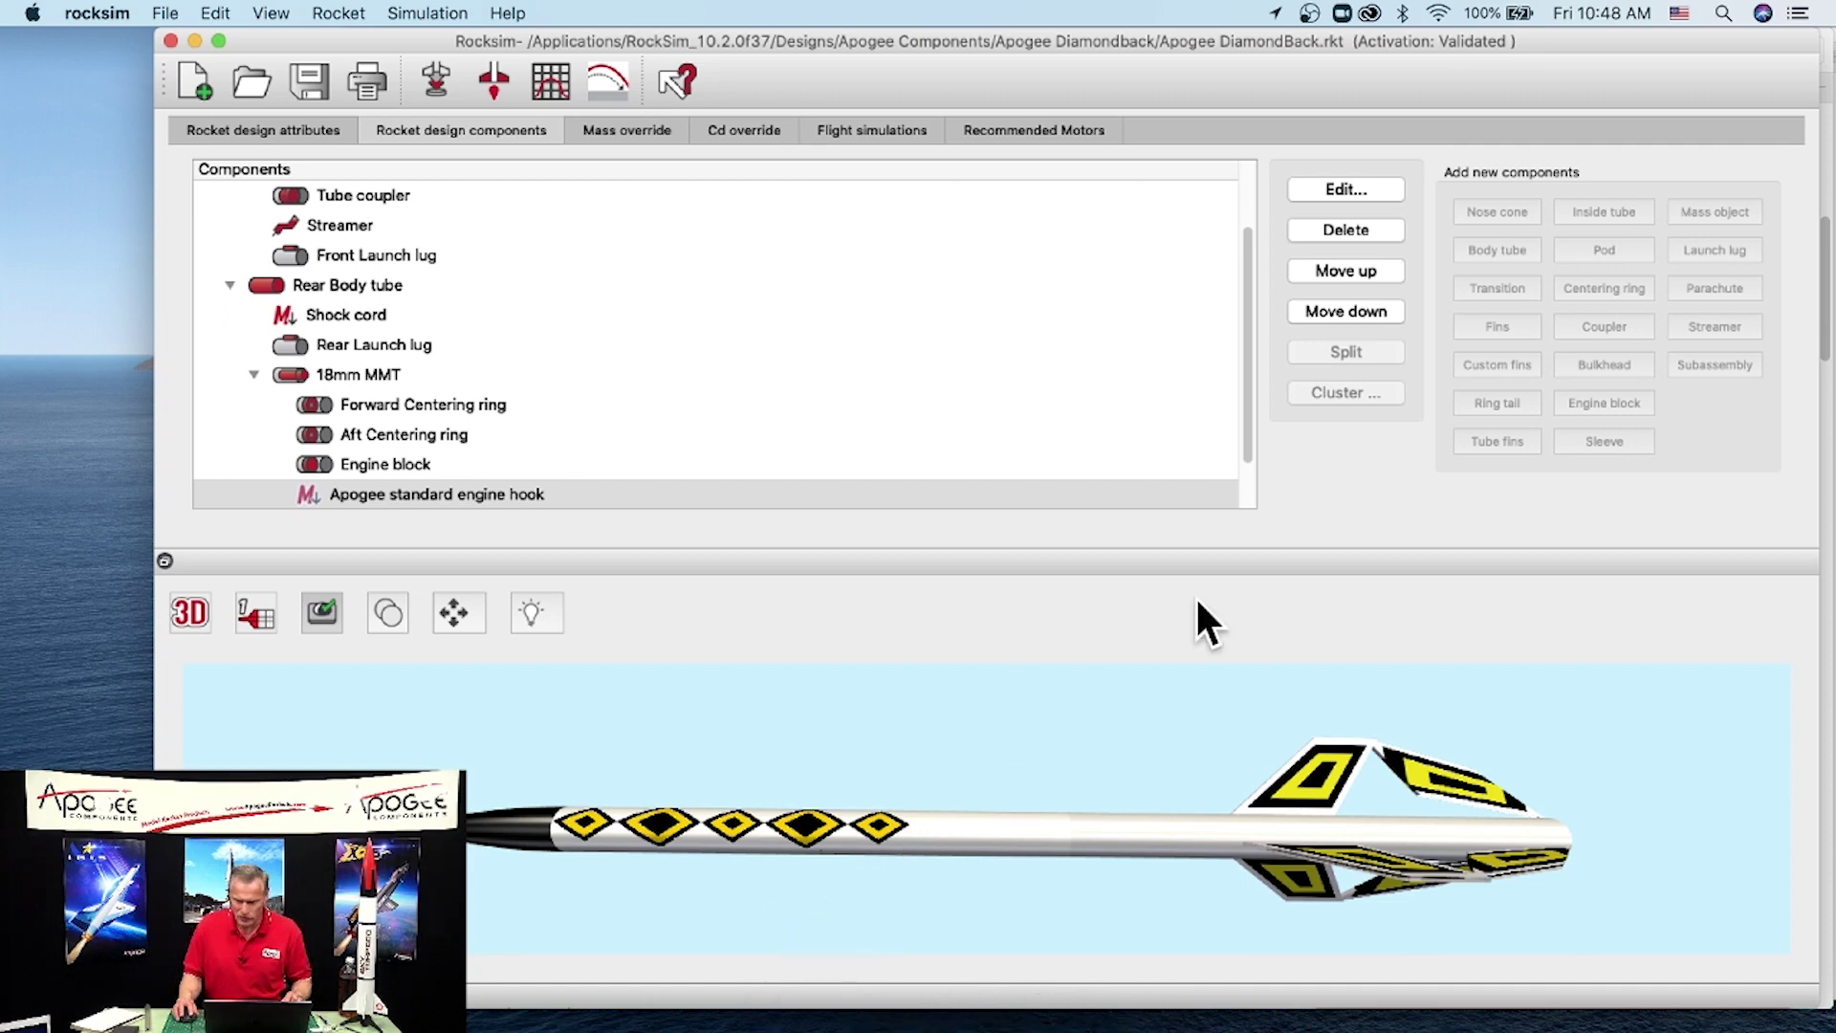
# Step: Switch to Safari and open the page listing all Peak of Flight newsletters on the Apogee site
pyautogui.click(1826, 143)
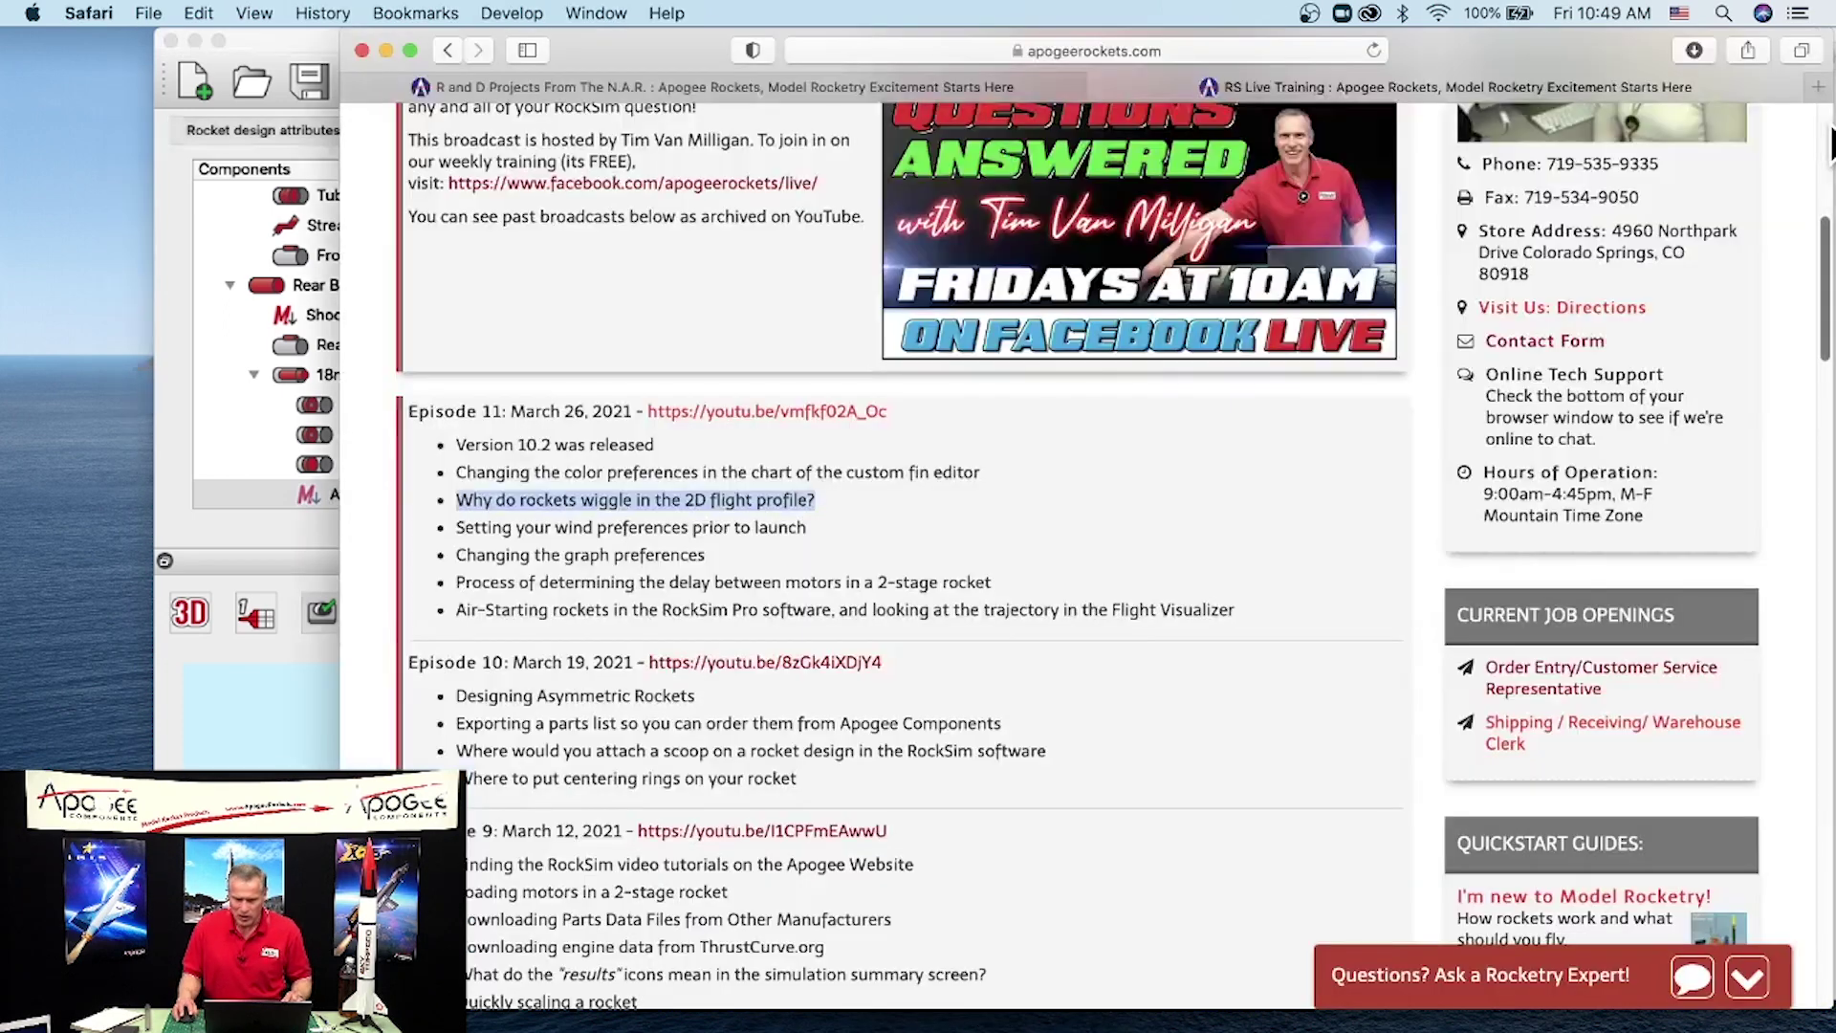
pyautogui.scroll(10, 1041, 525)
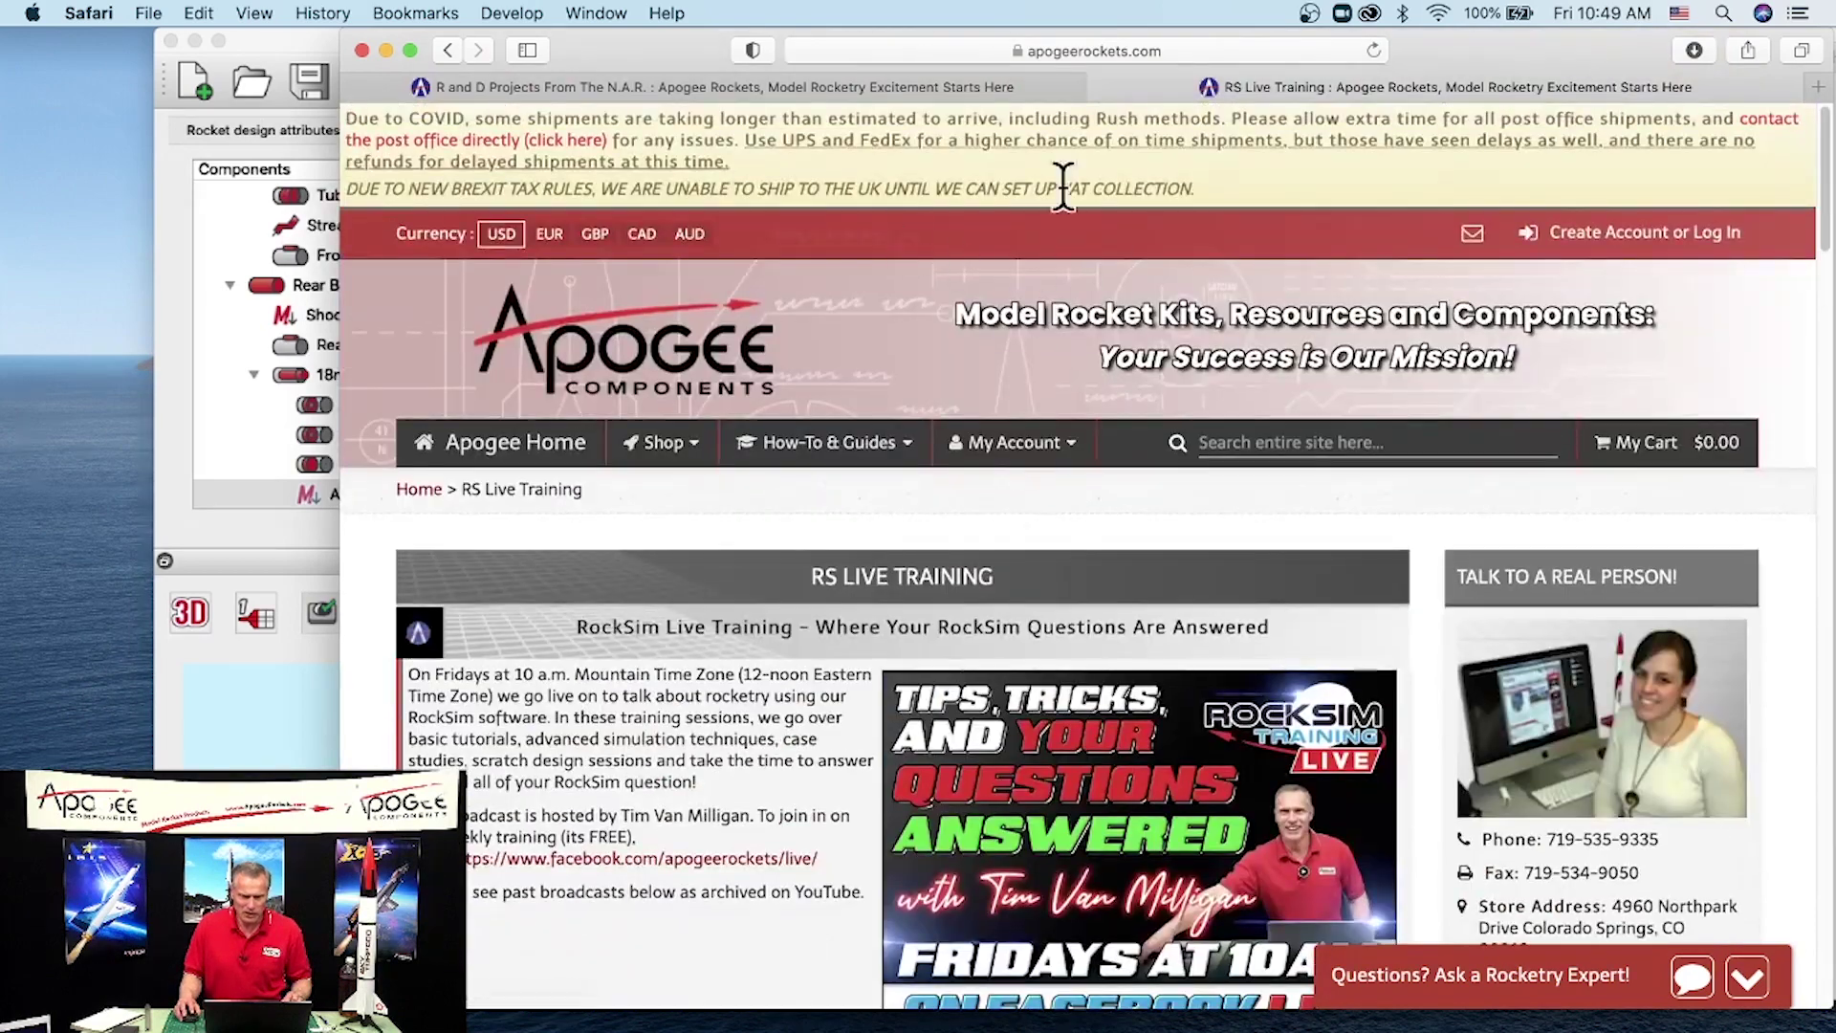
pyautogui.click(788, 439)
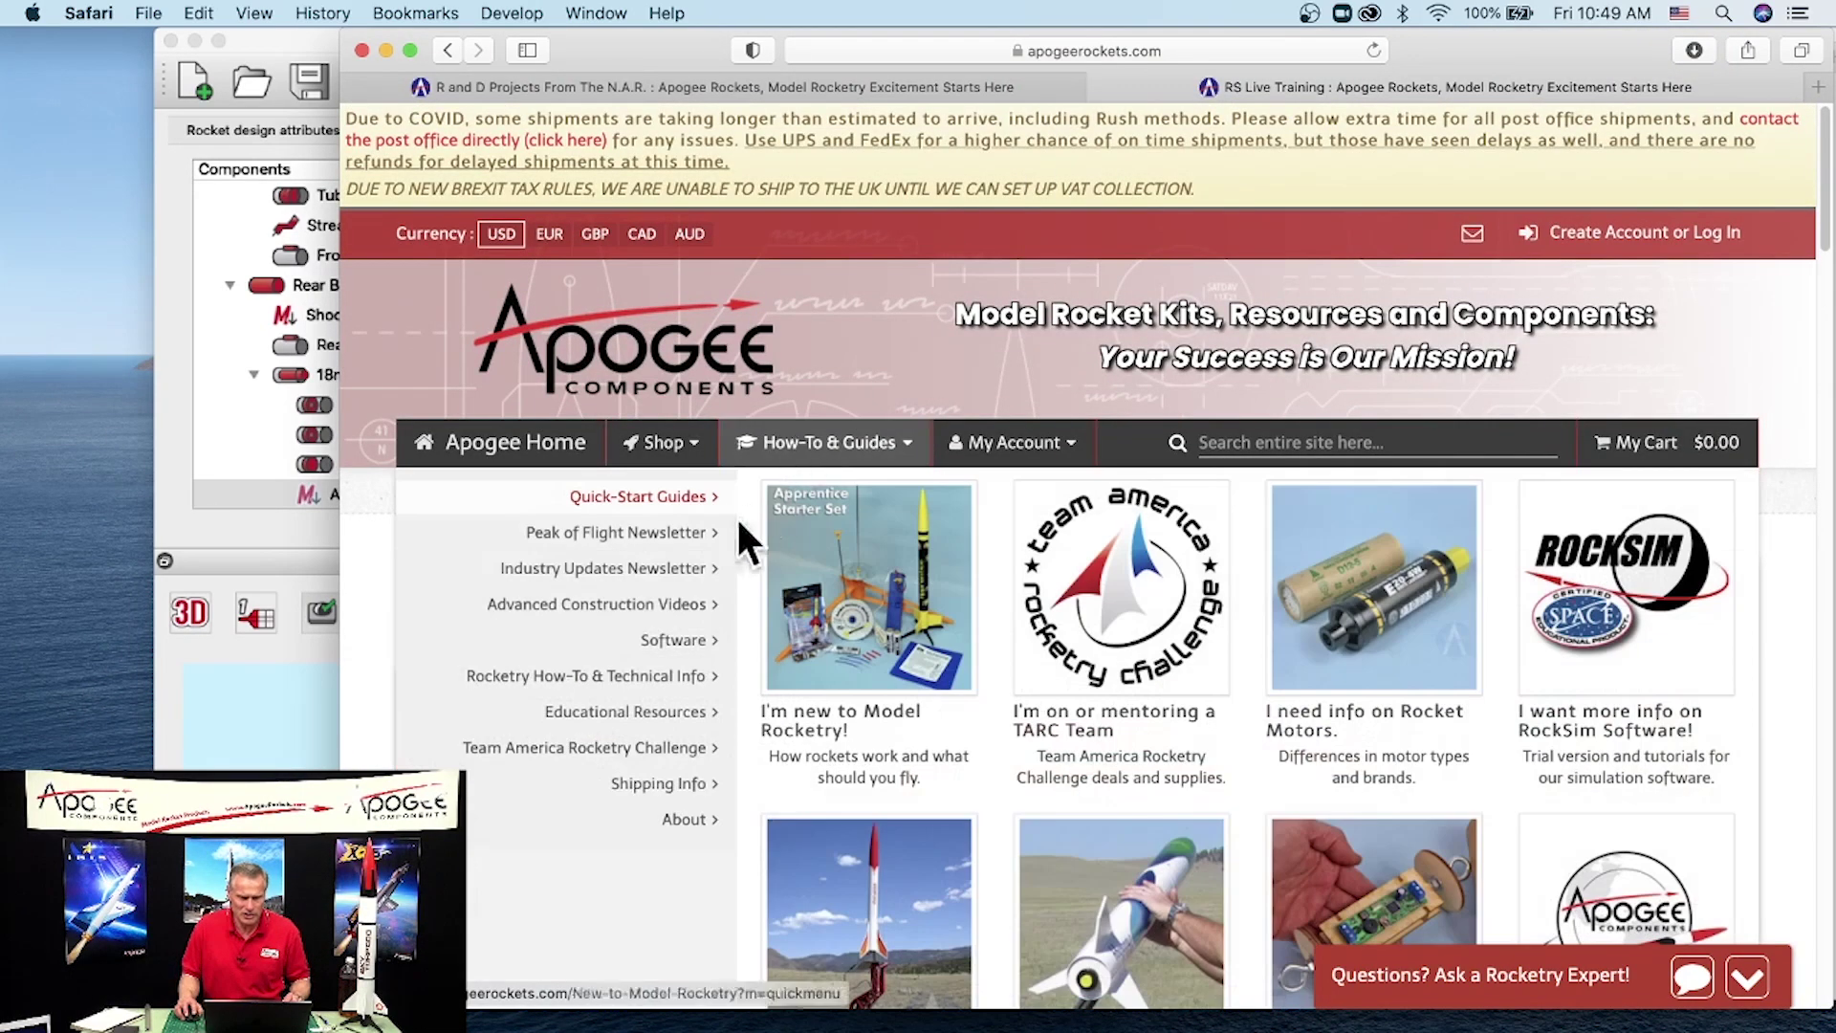
pyautogui.click(658, 531)
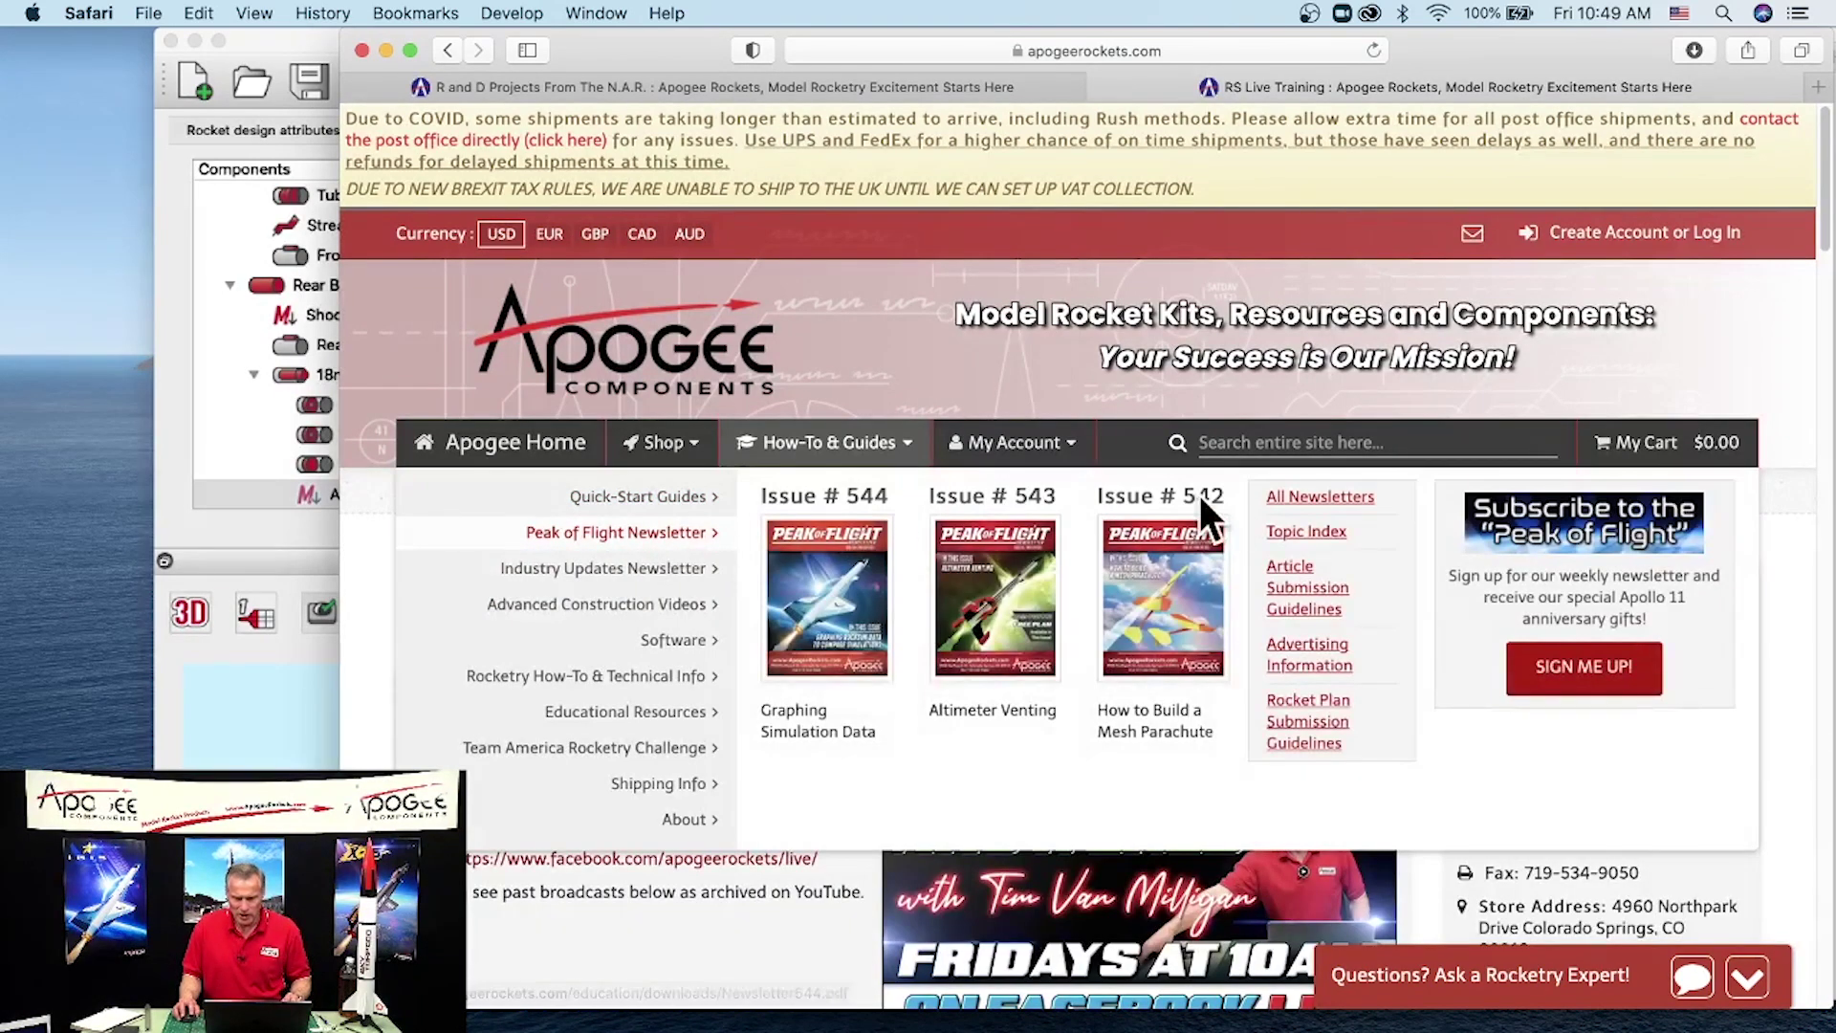
pyautogui.click(1319, 497)
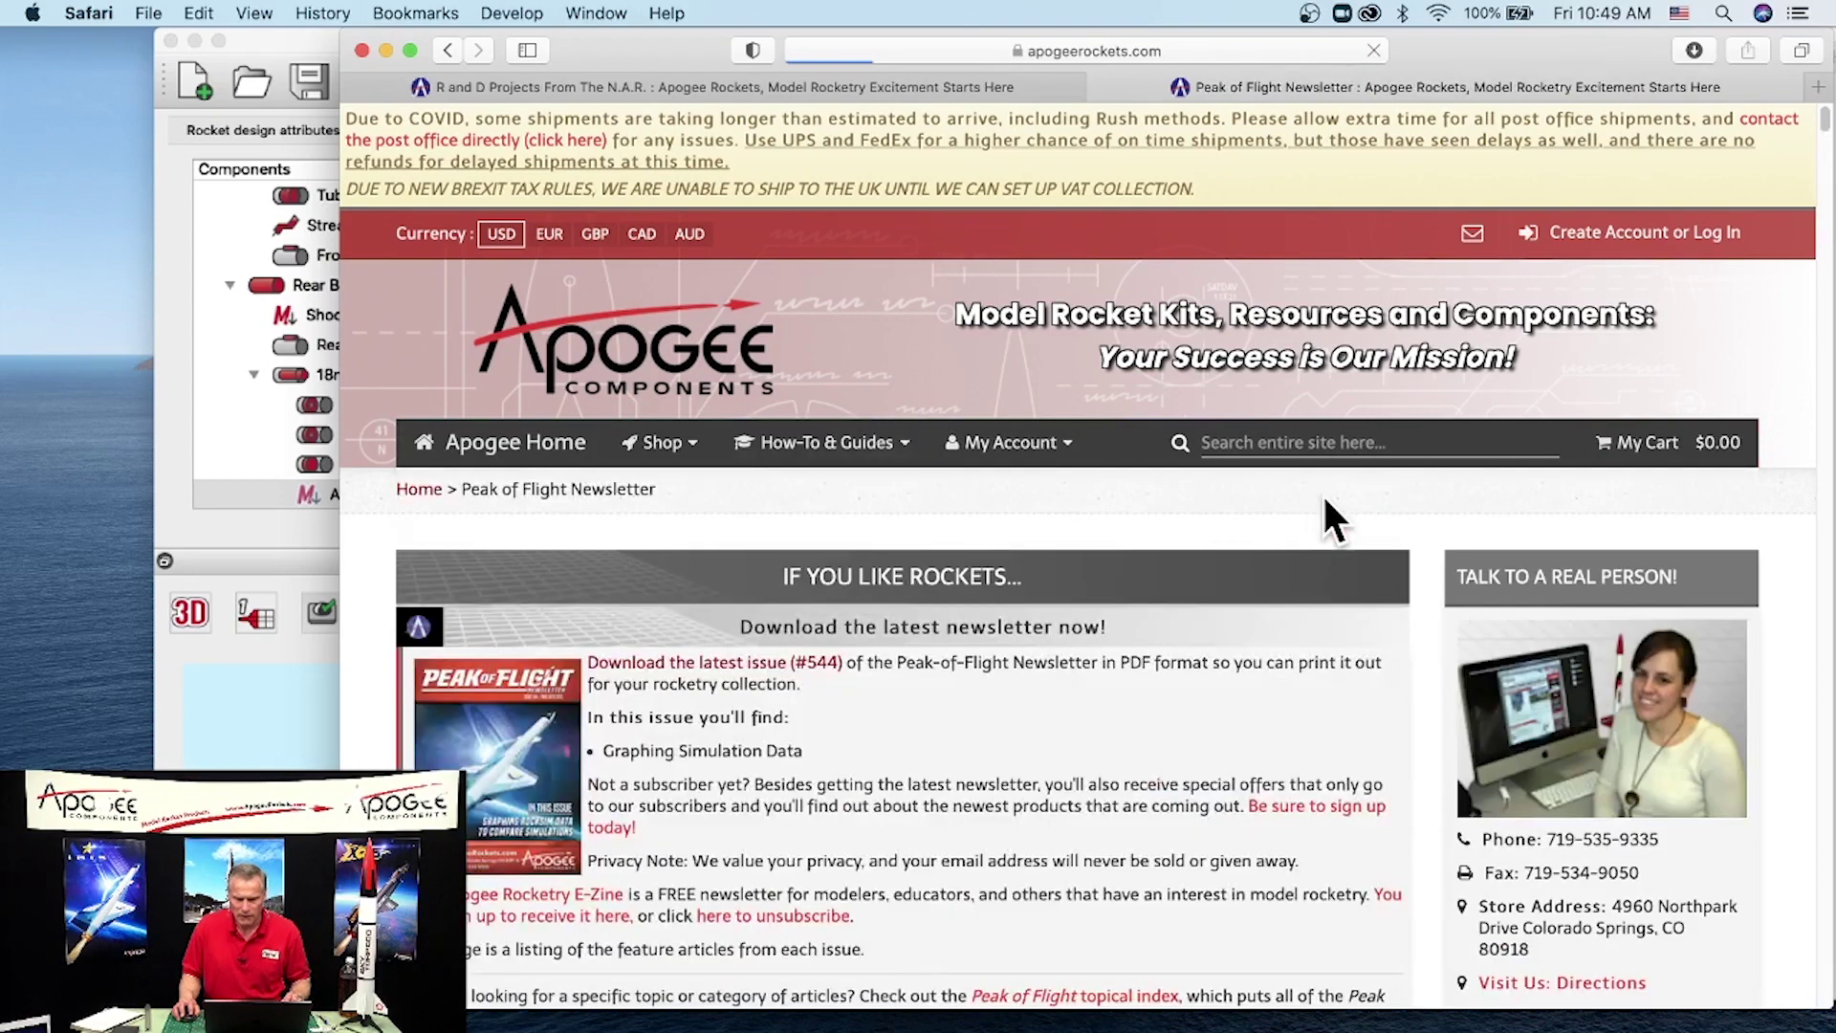
# Step: Search the chronological newsletter archive for "decal" and locate the article on adding decals and decoration to RockSim designs
pyautogui.scroll(-3, 1324, 505)
pyautogui.scroll(-3, 1139, 517)
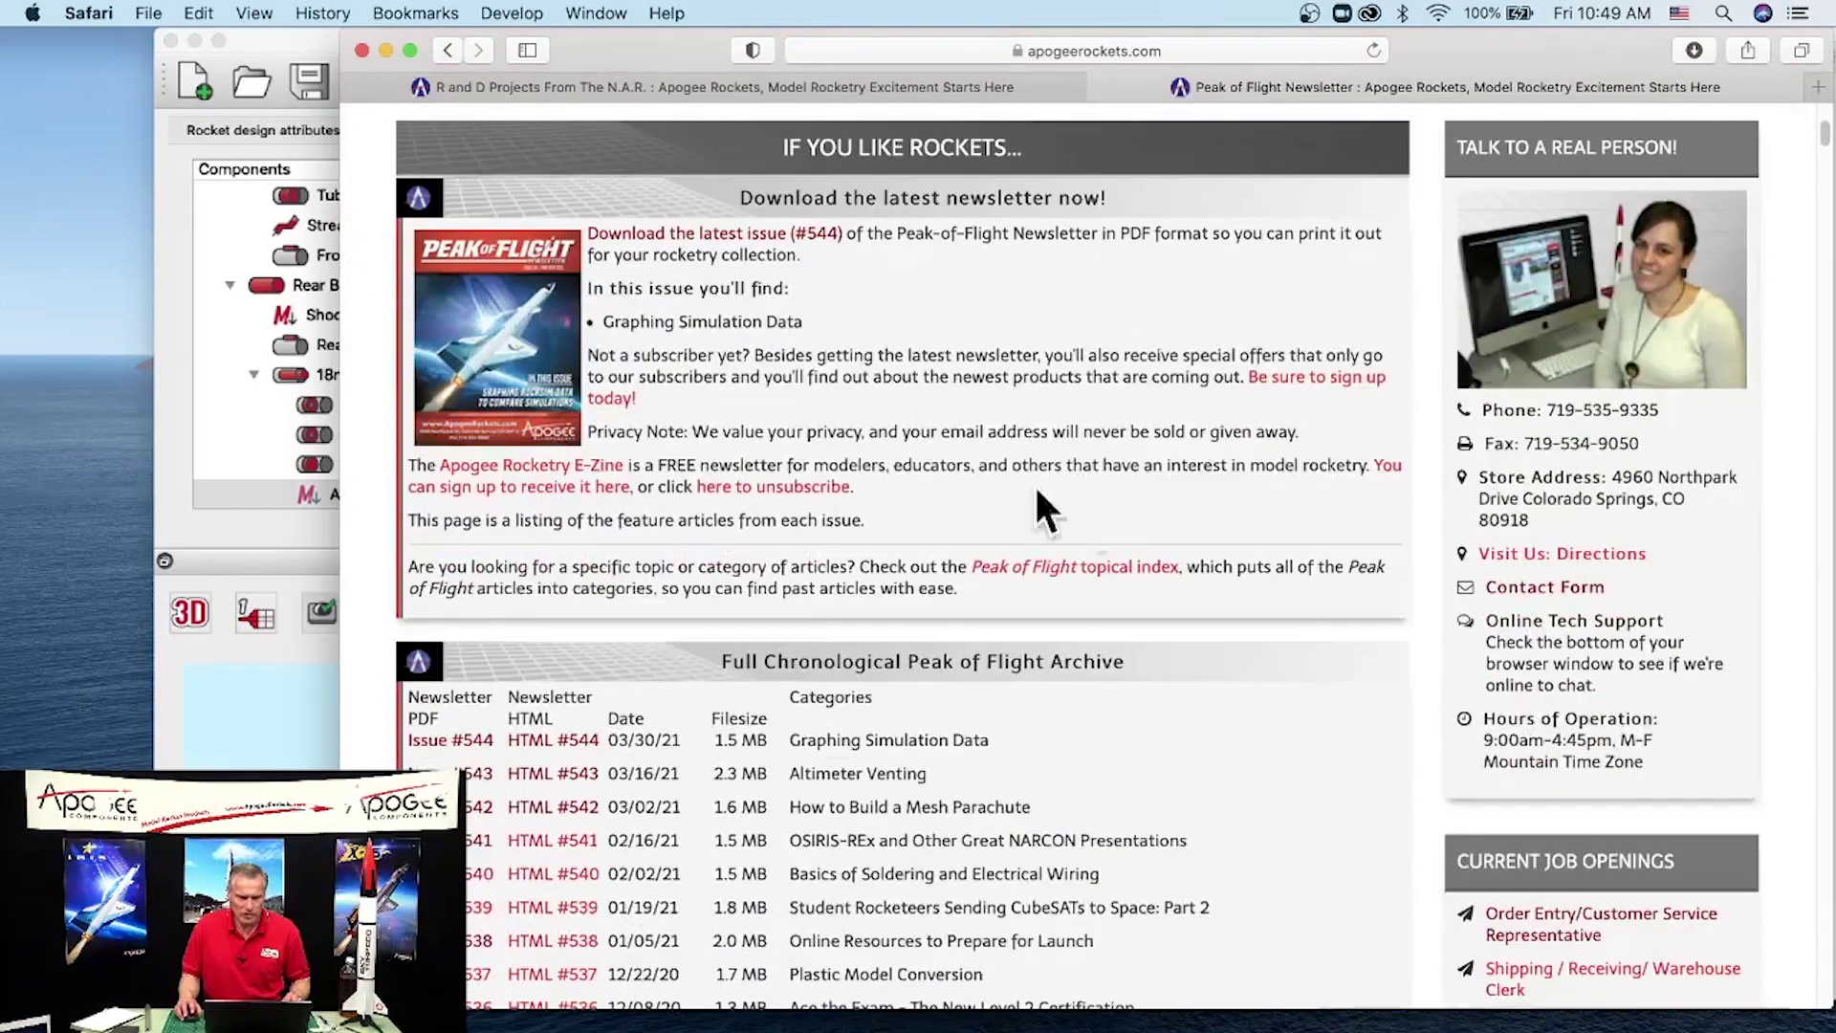
pyautogui.scroll(-1, 914, 536)
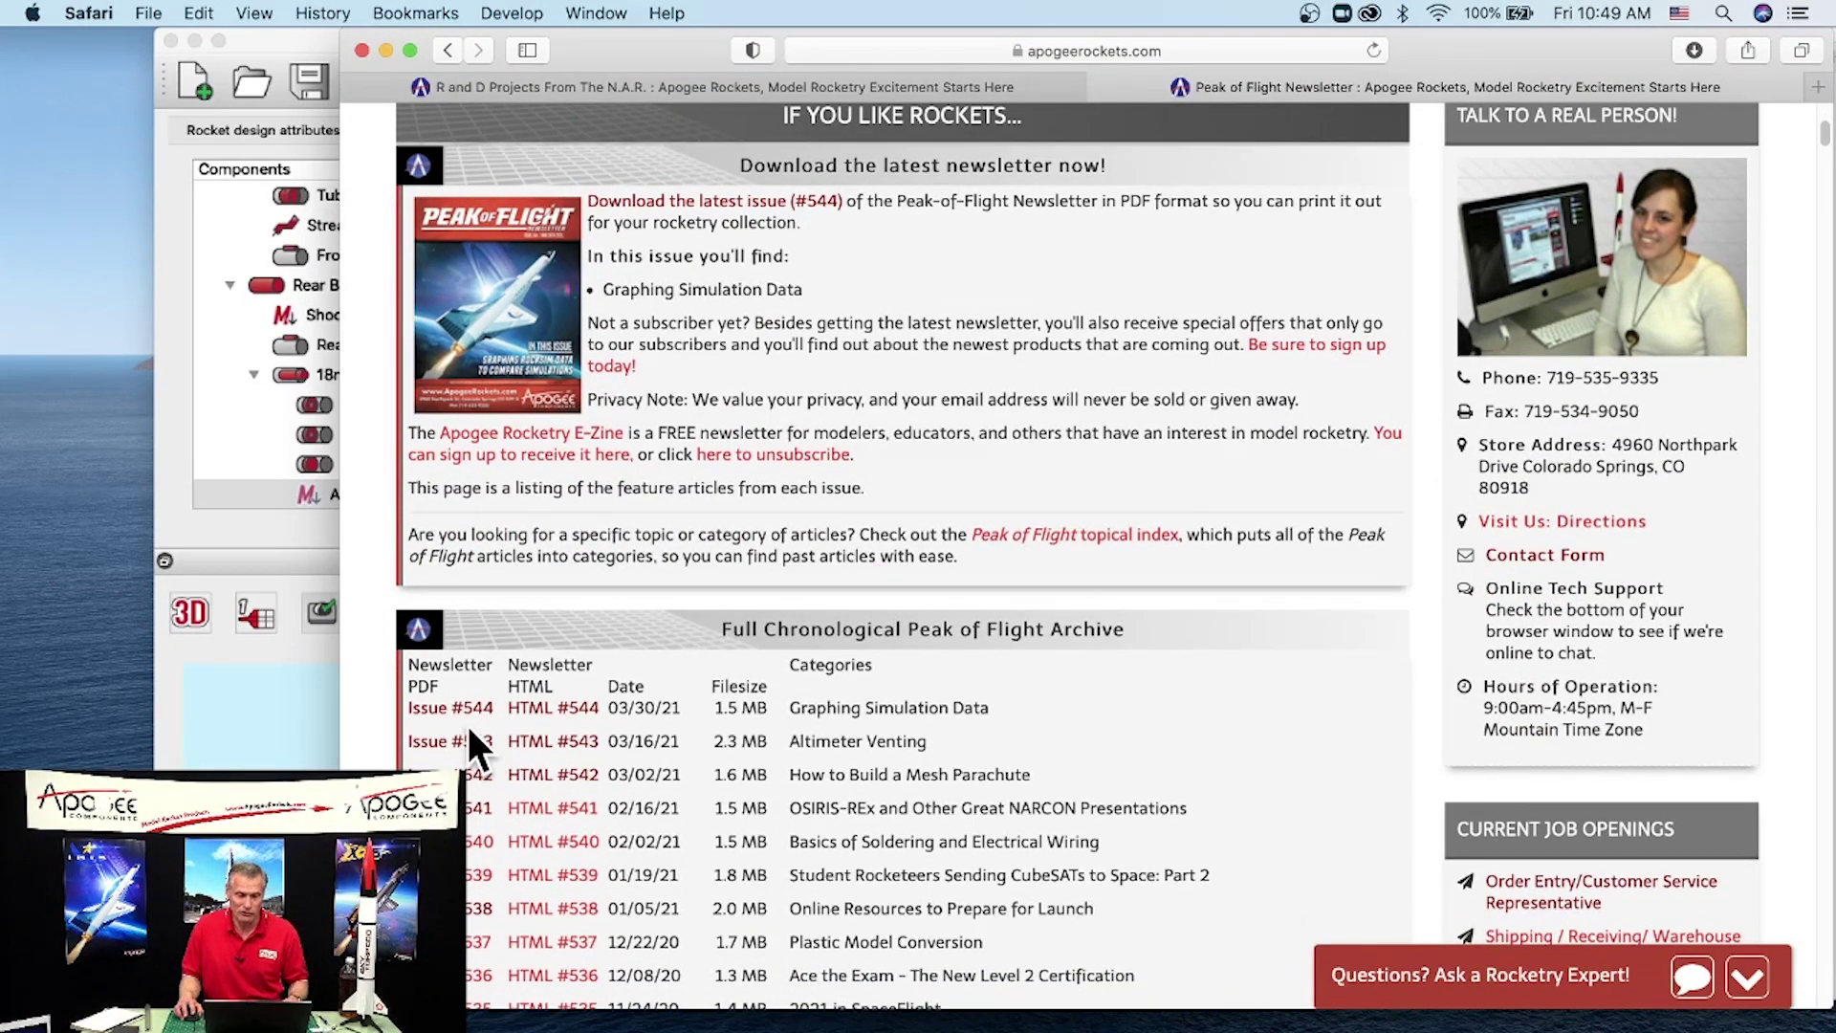
pyautogui.scroll(2, 1251, 471)
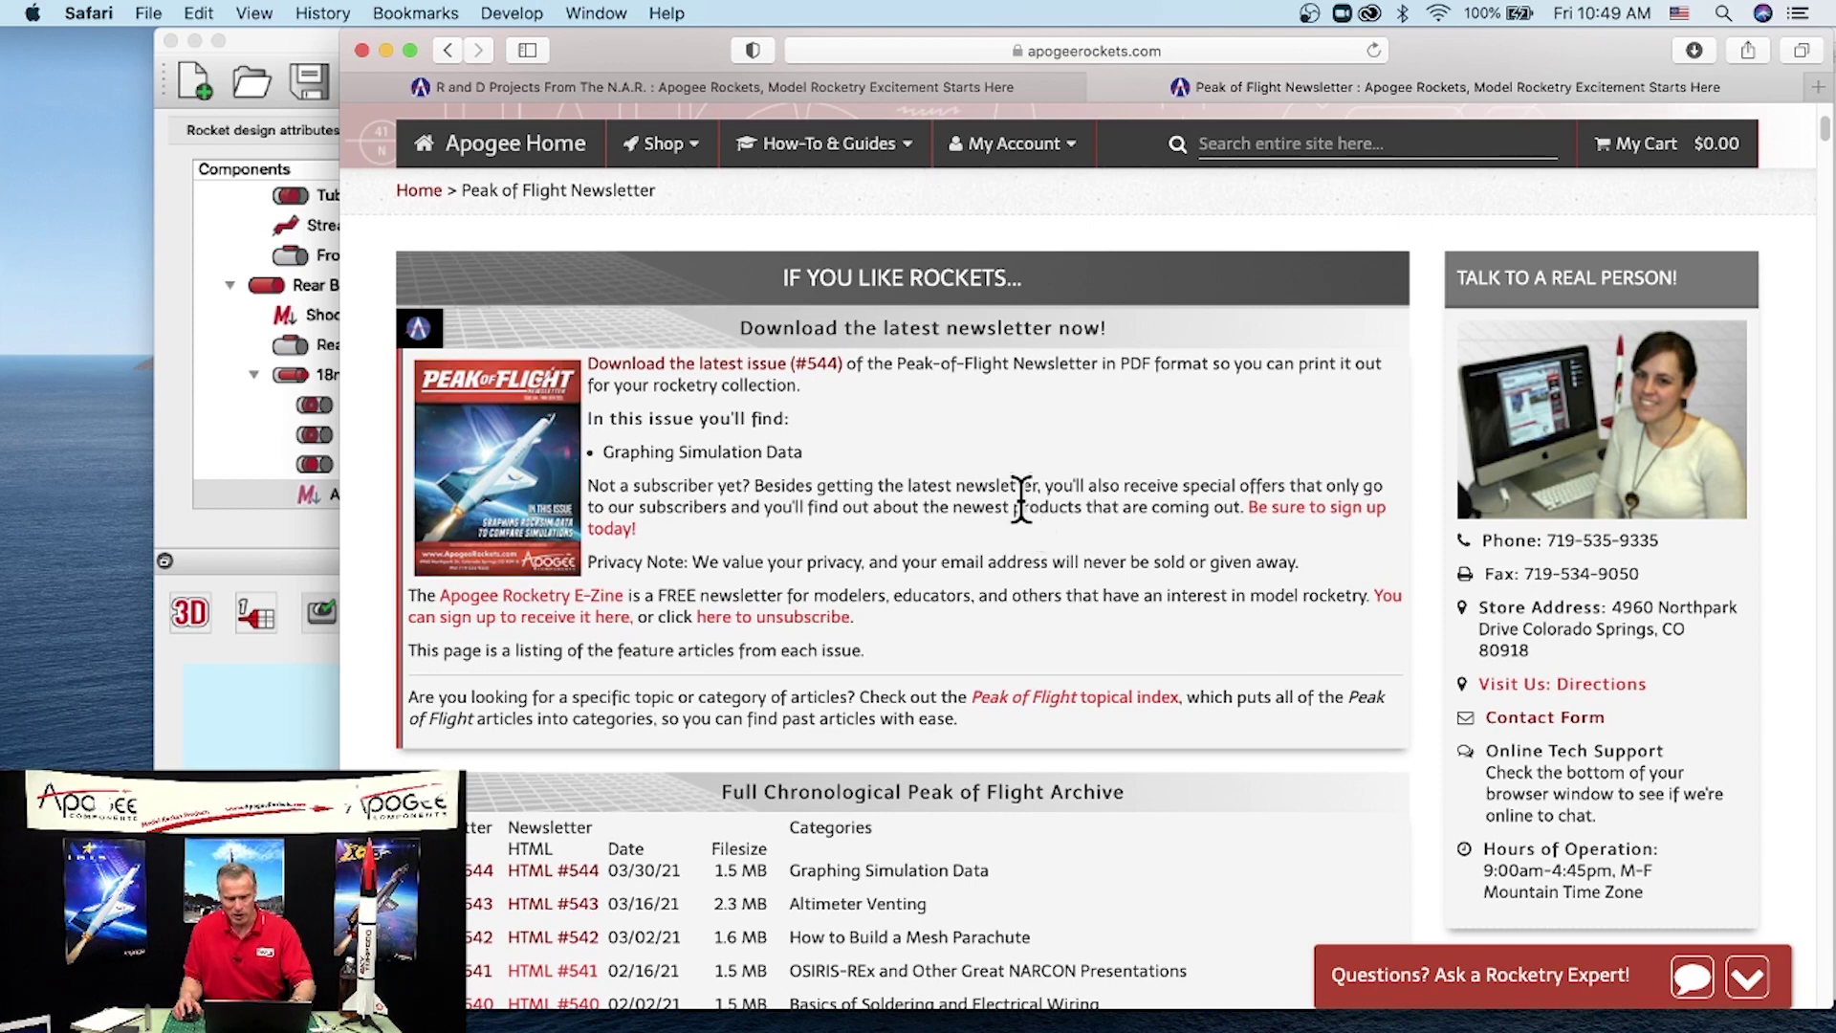
pyautogui.press('super+f')
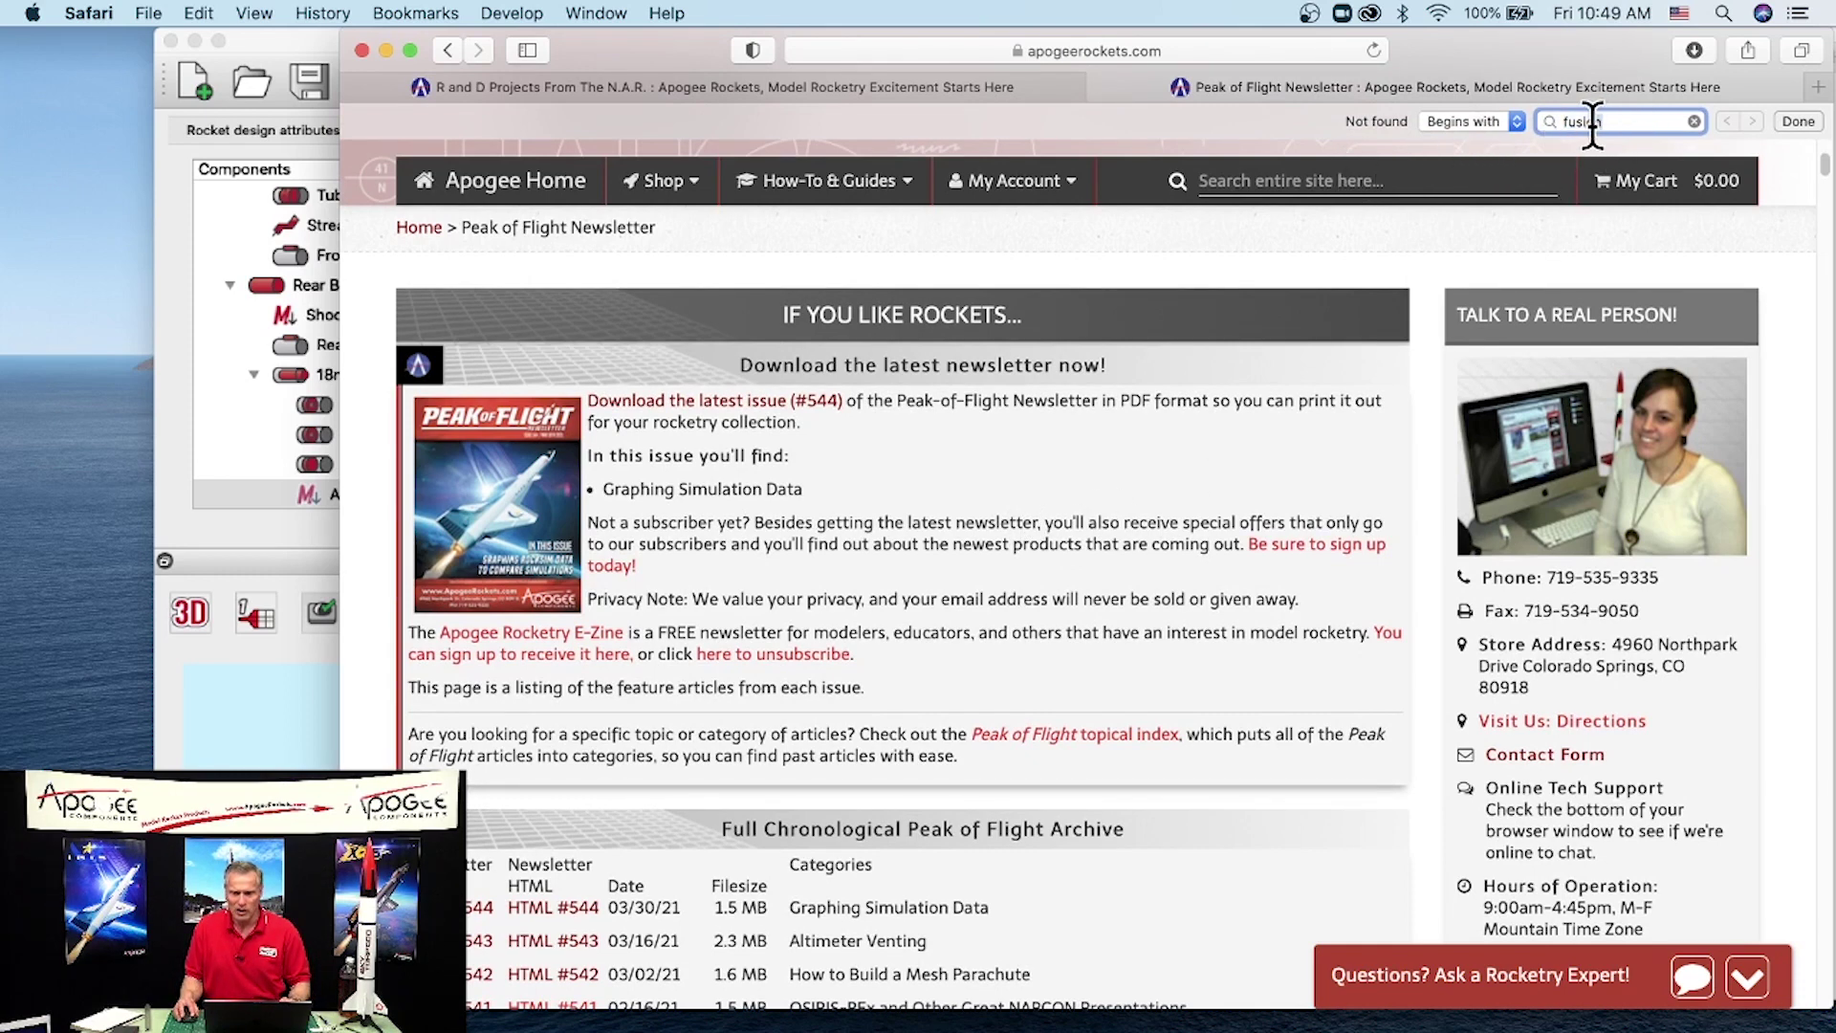
pyautogui.write('de')
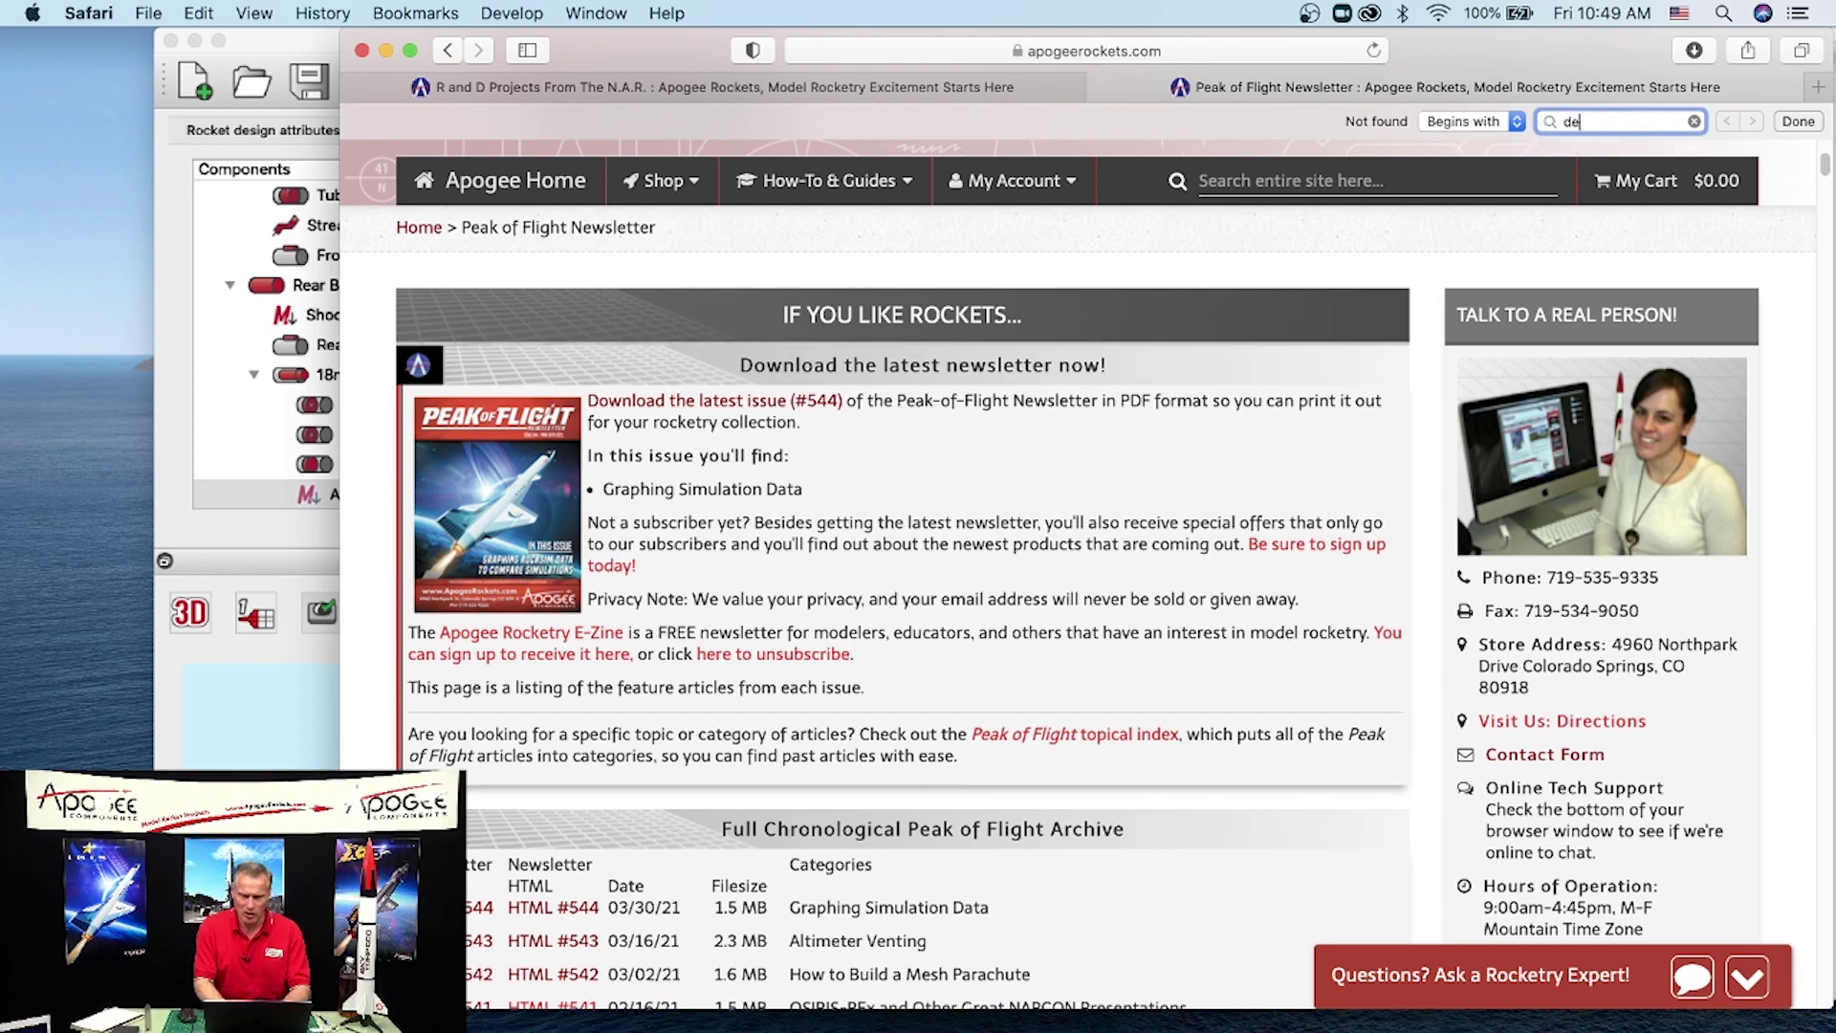
pyautogui.write('cal')
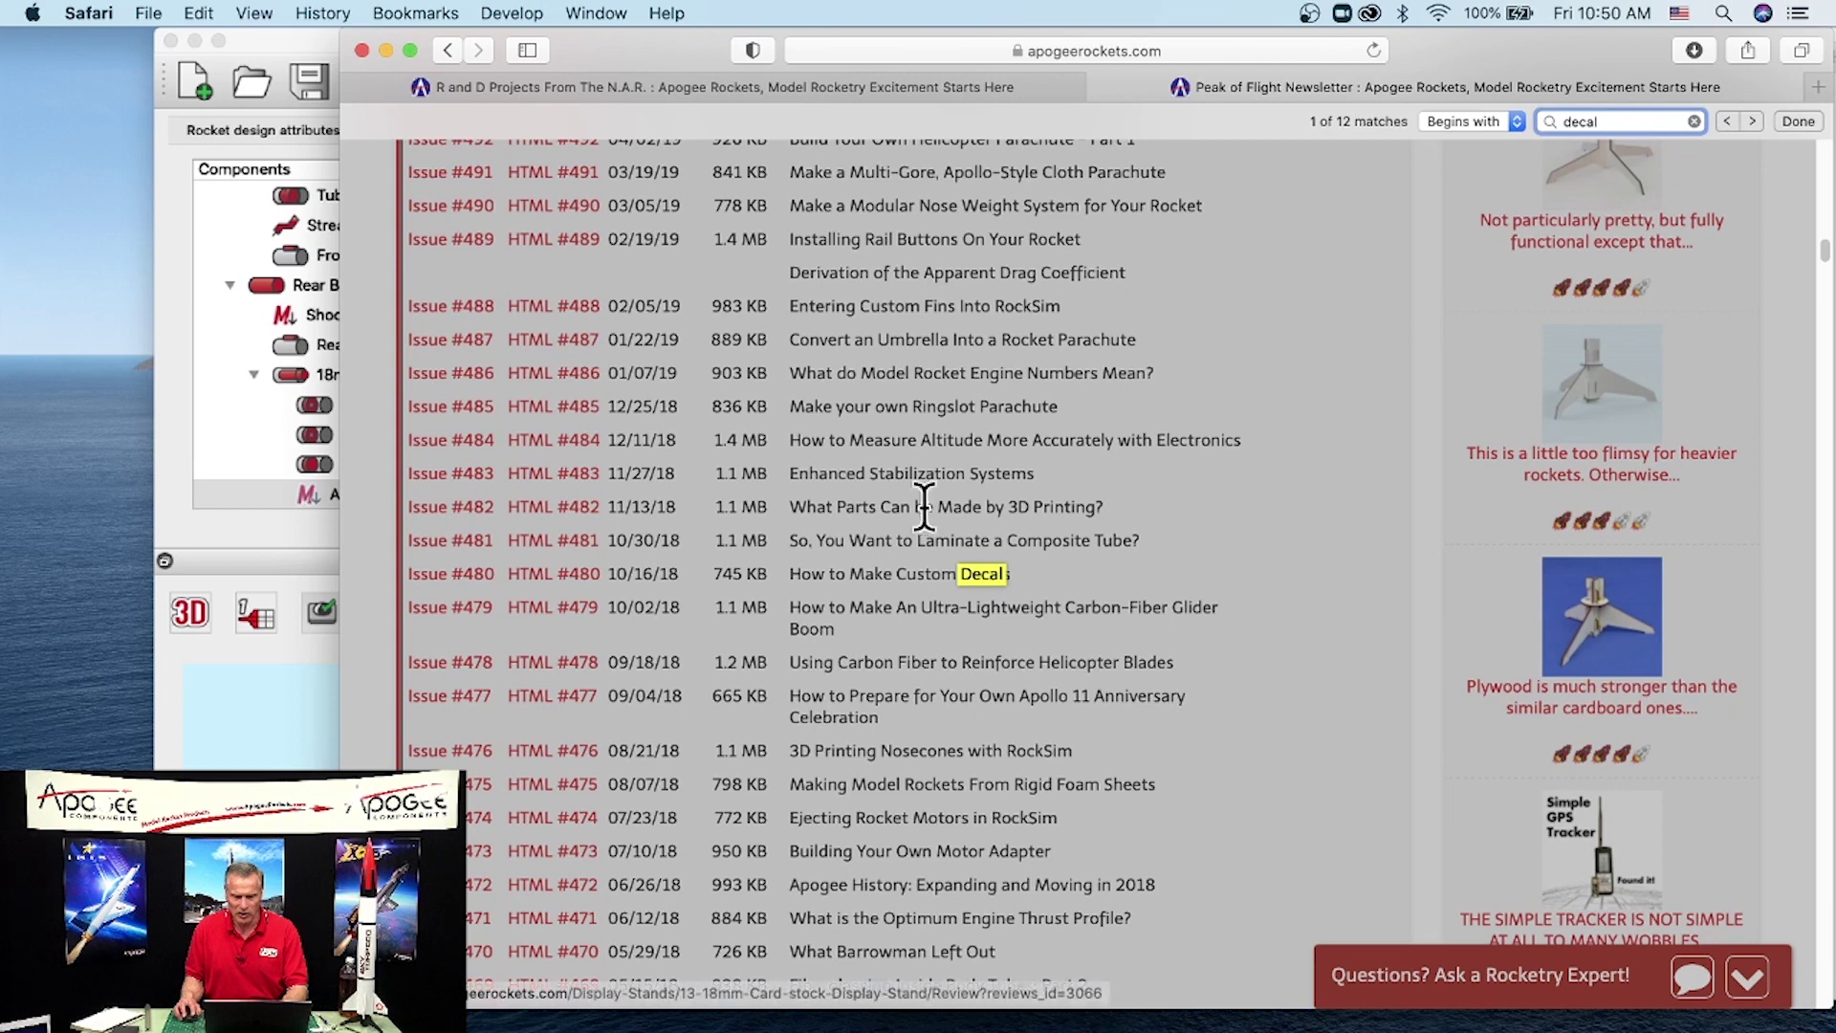
pyautogui.click(1728, 122)
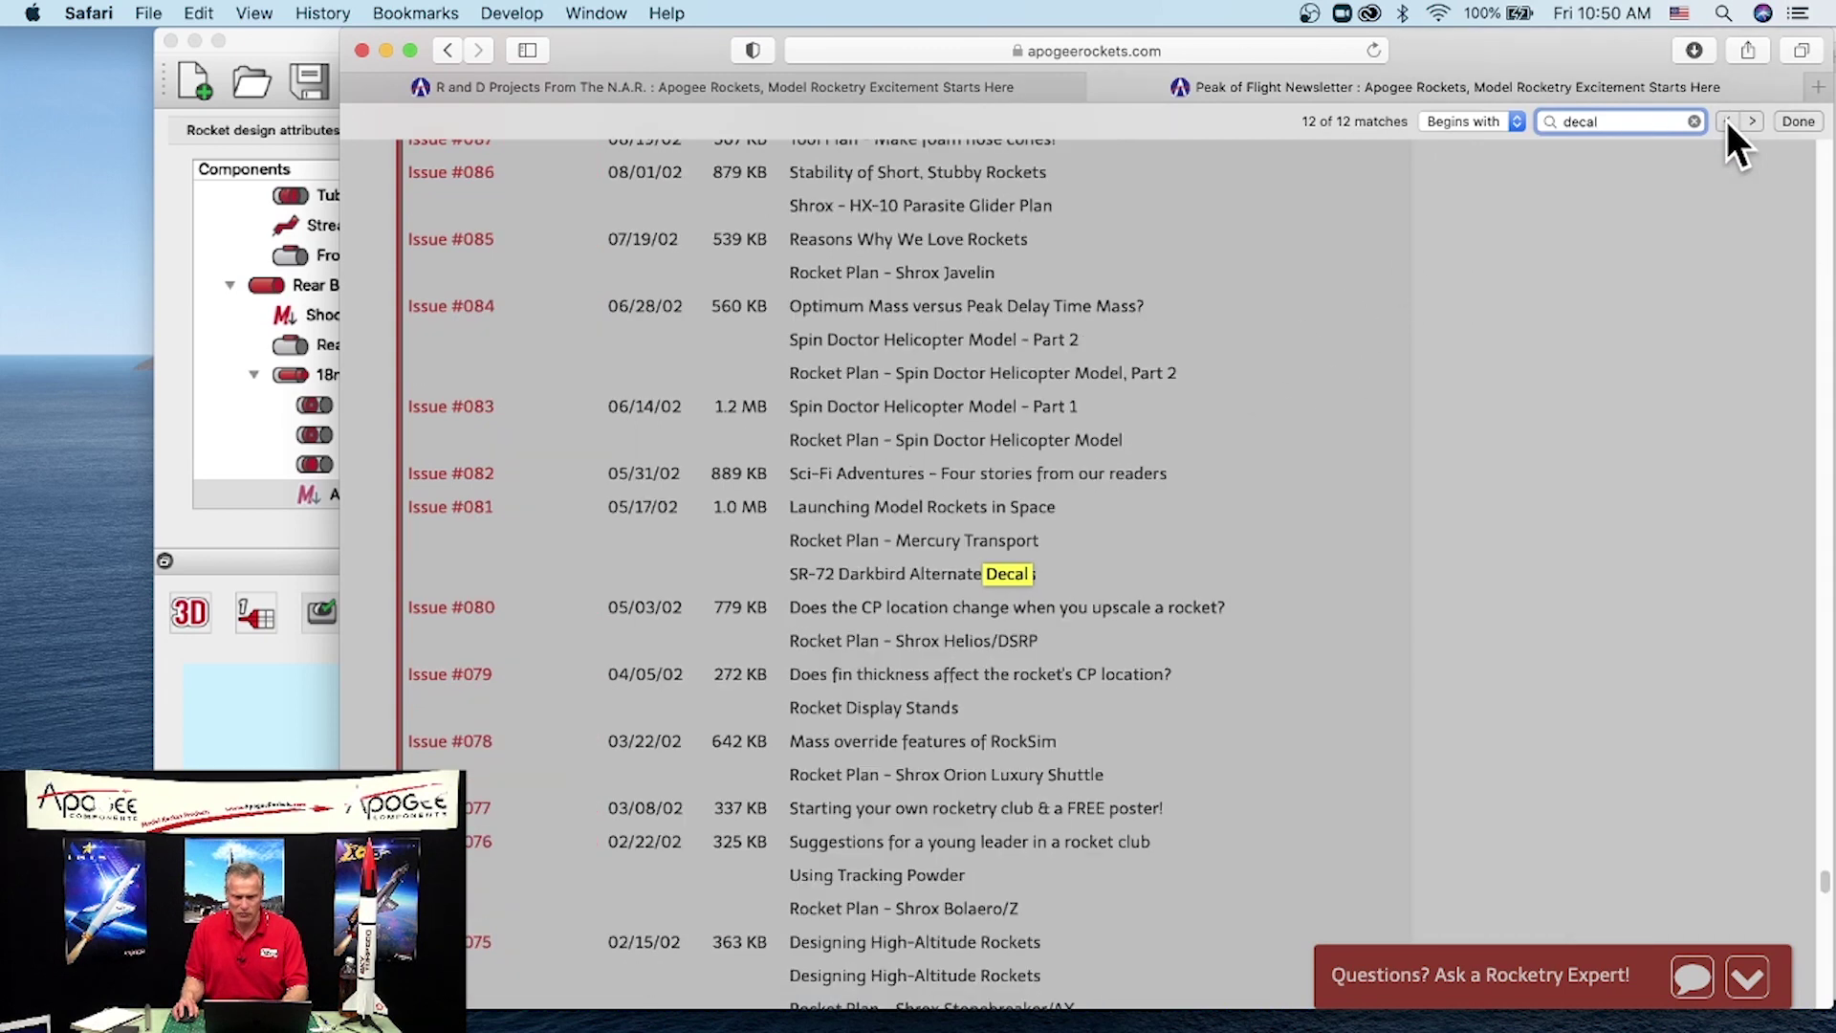
pyautogui.click(1728, 121)
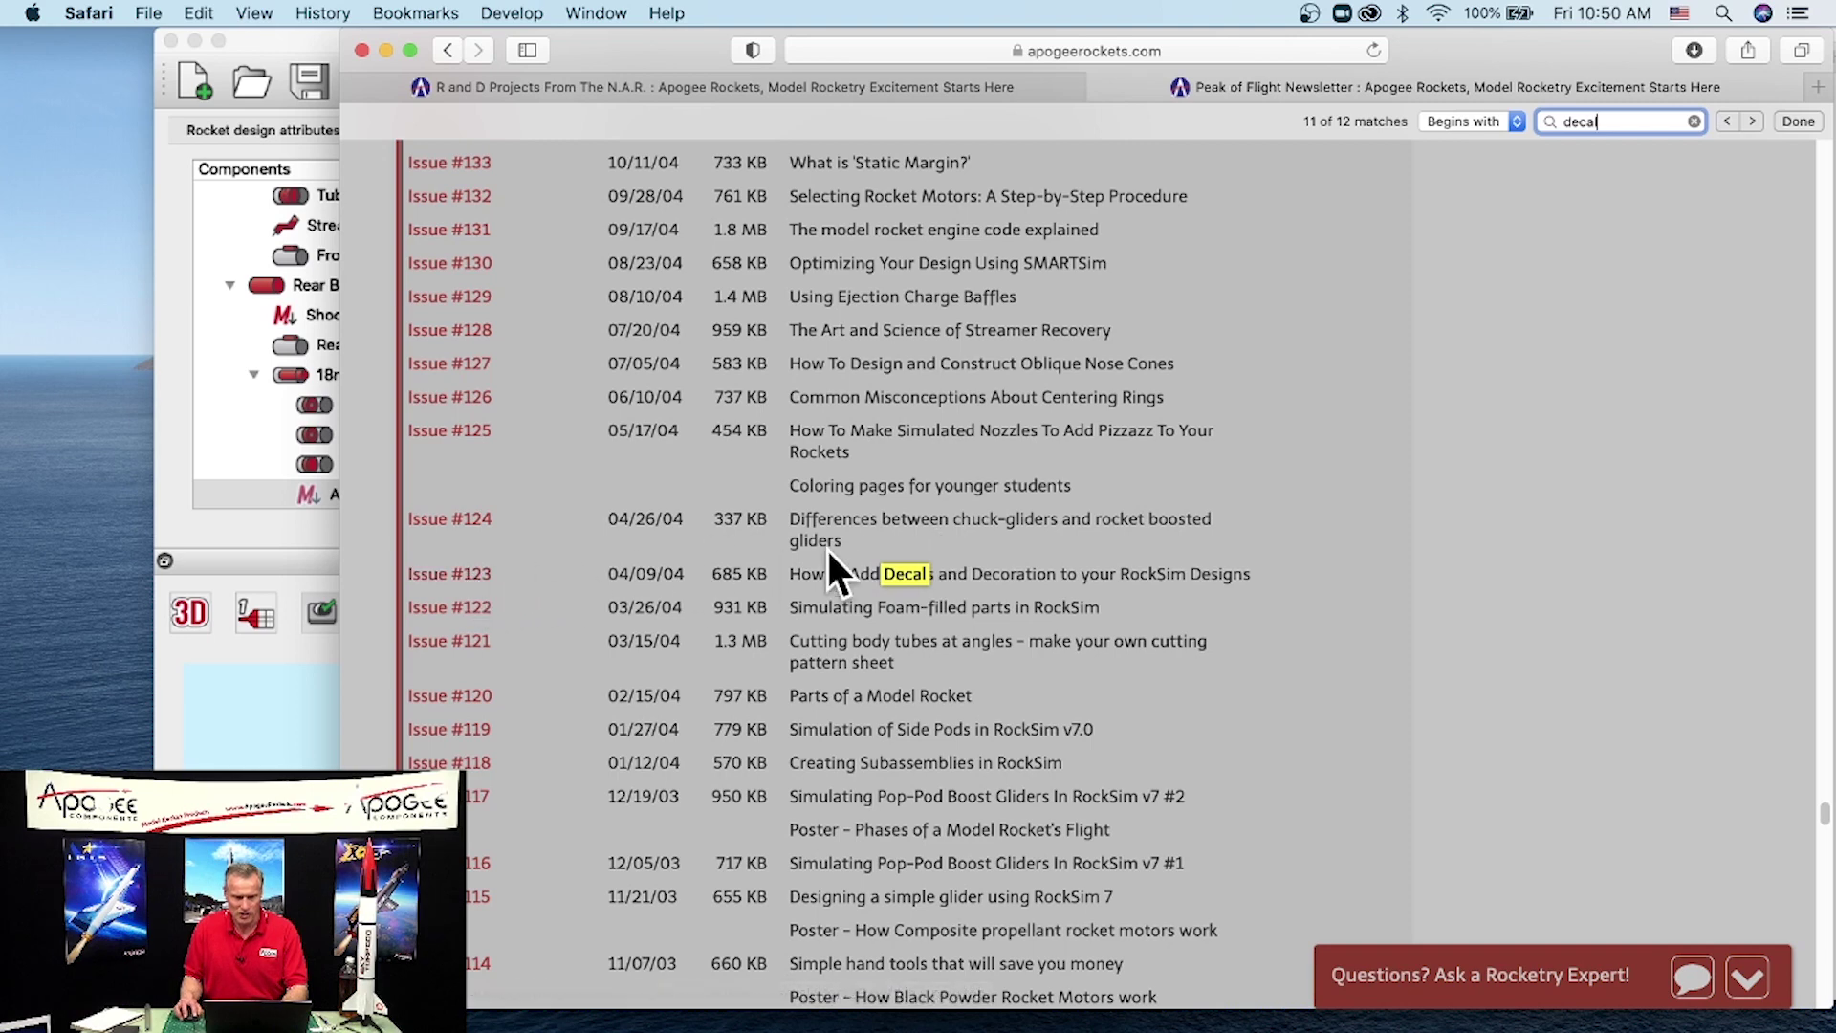
pyautogui.click(1020, 574)
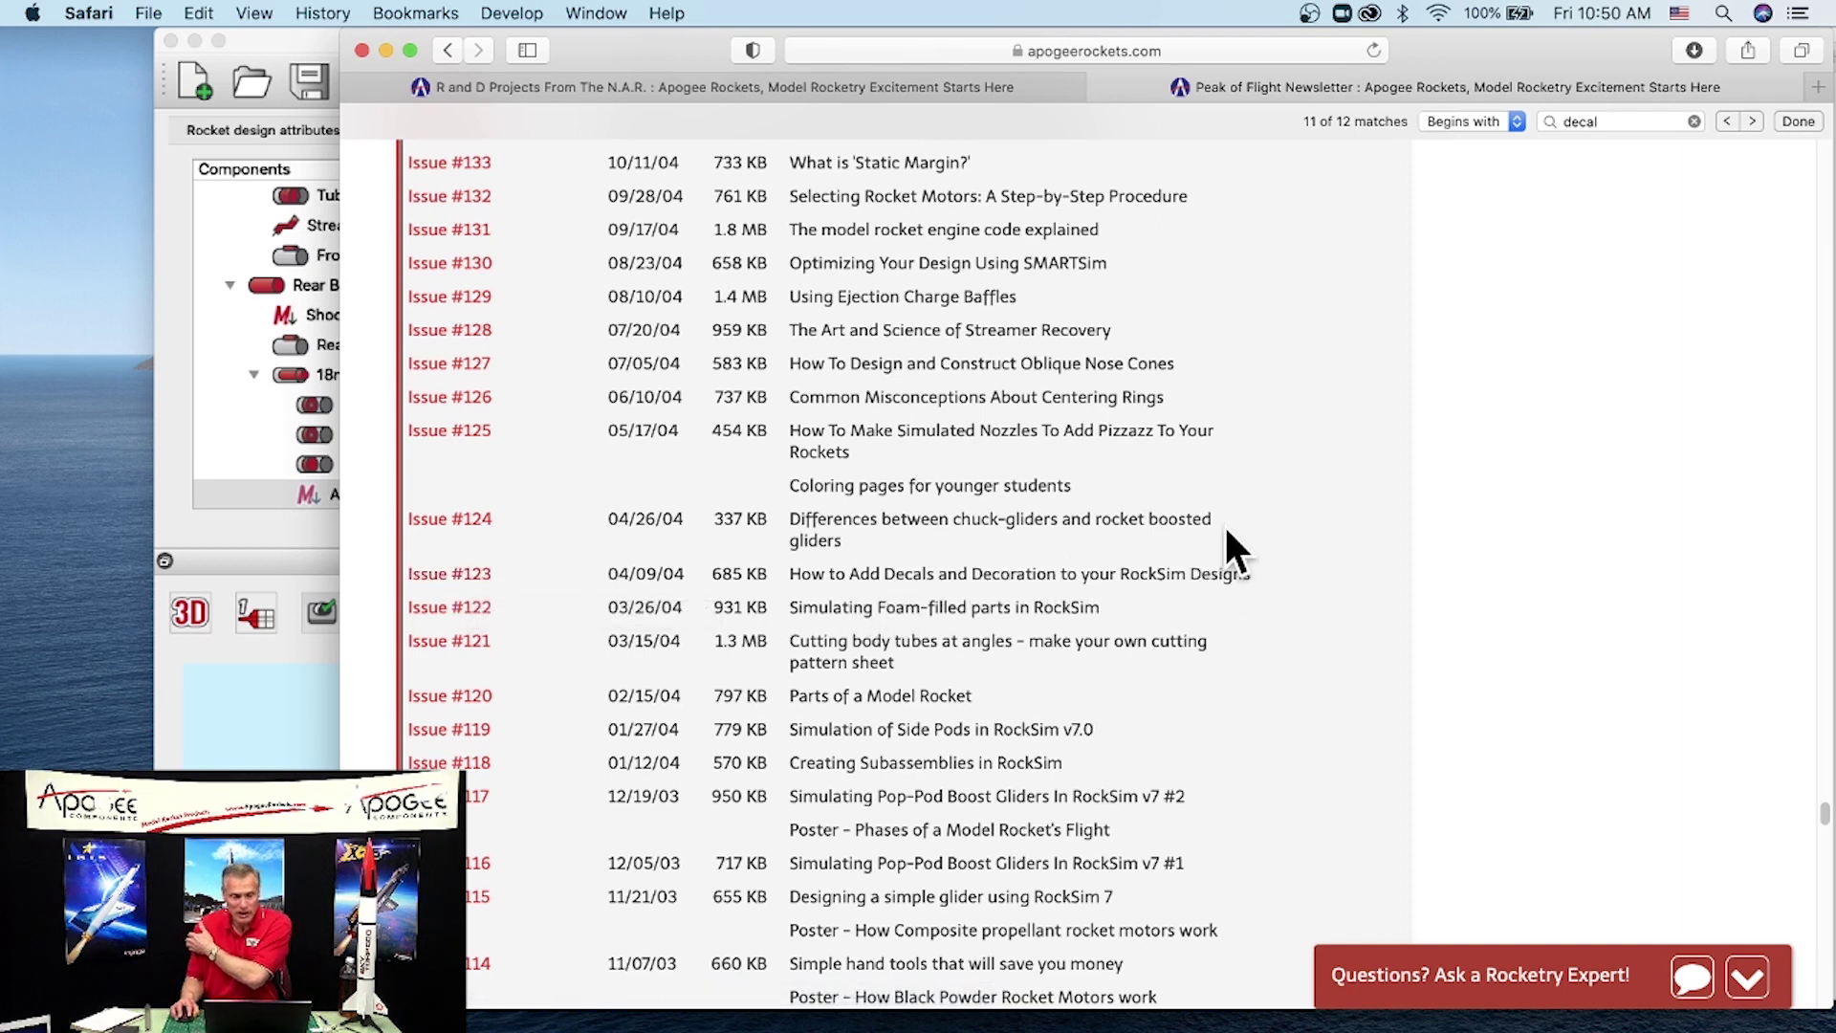
# Step: Open the Issue #123 newsletter PDF separately and reduce its magnification to show the full page width
pyautogui.keyDown('super'); pyautogui.click(461, 570); pyautogui.keyUp('super')
pyautogui.scroll(-10, 1096, 478)
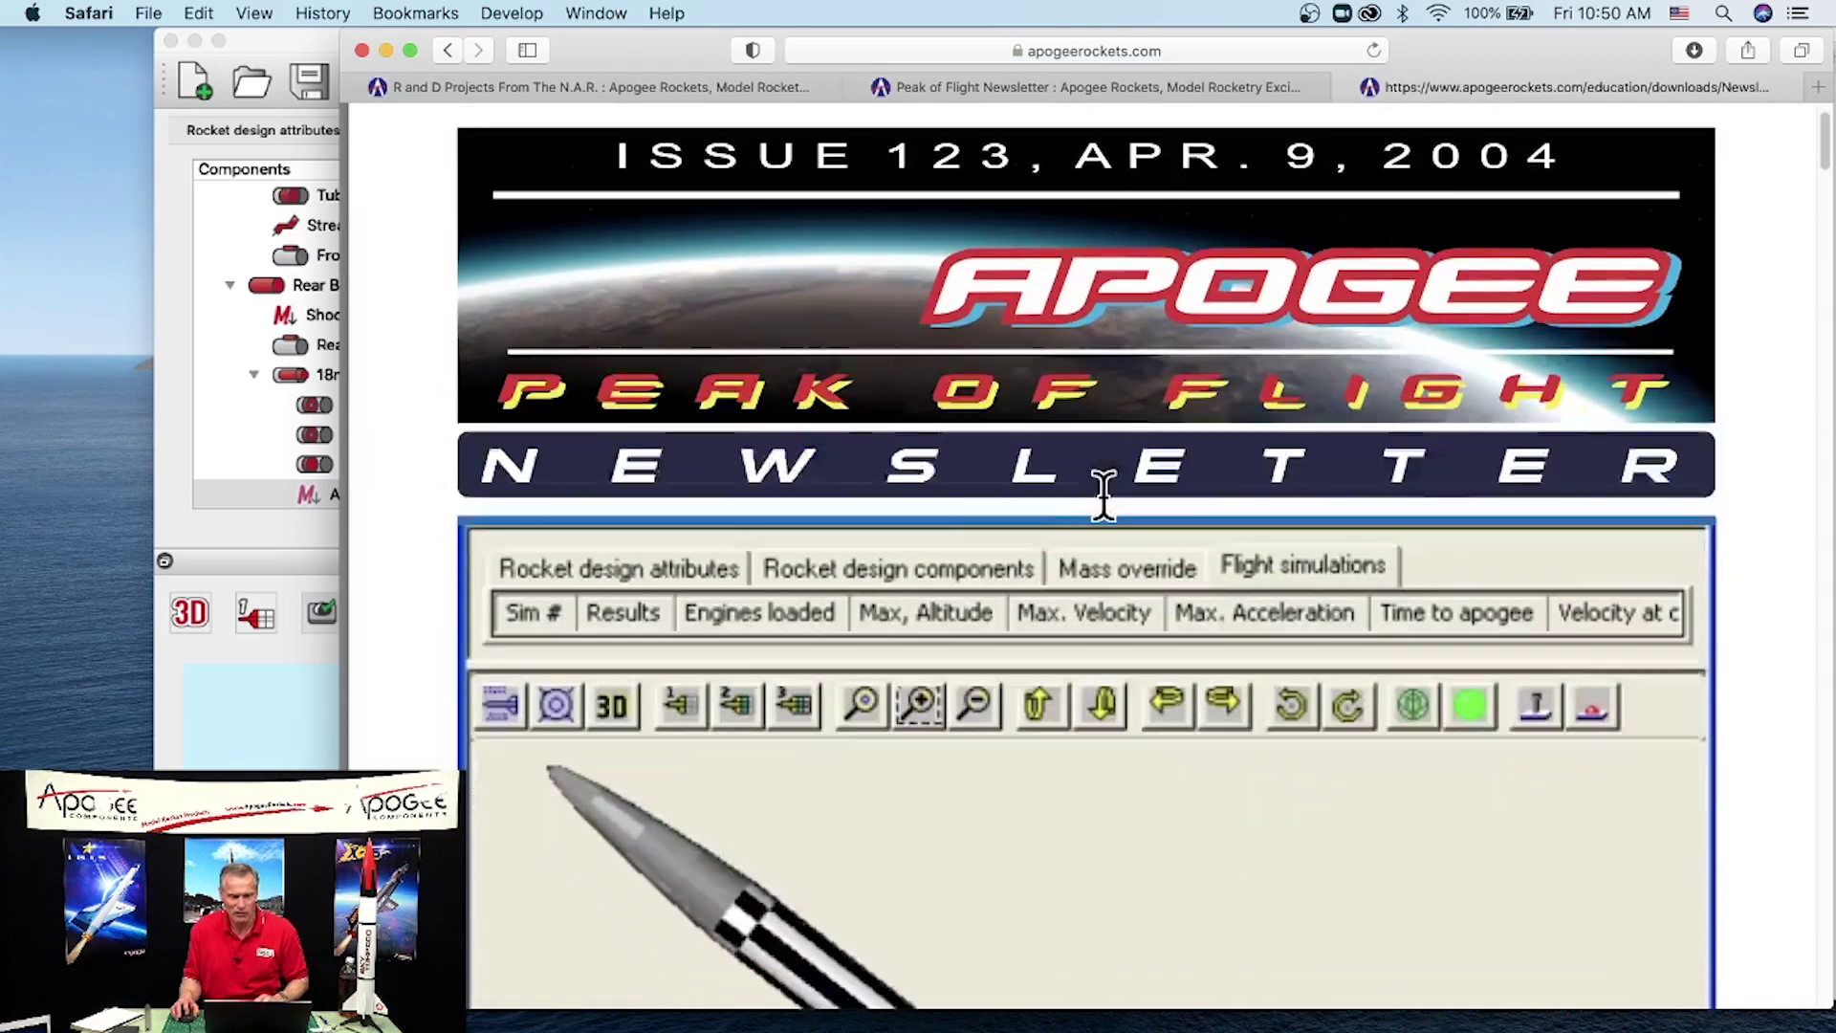
pyautogui.scroll(1, 1096, 513)
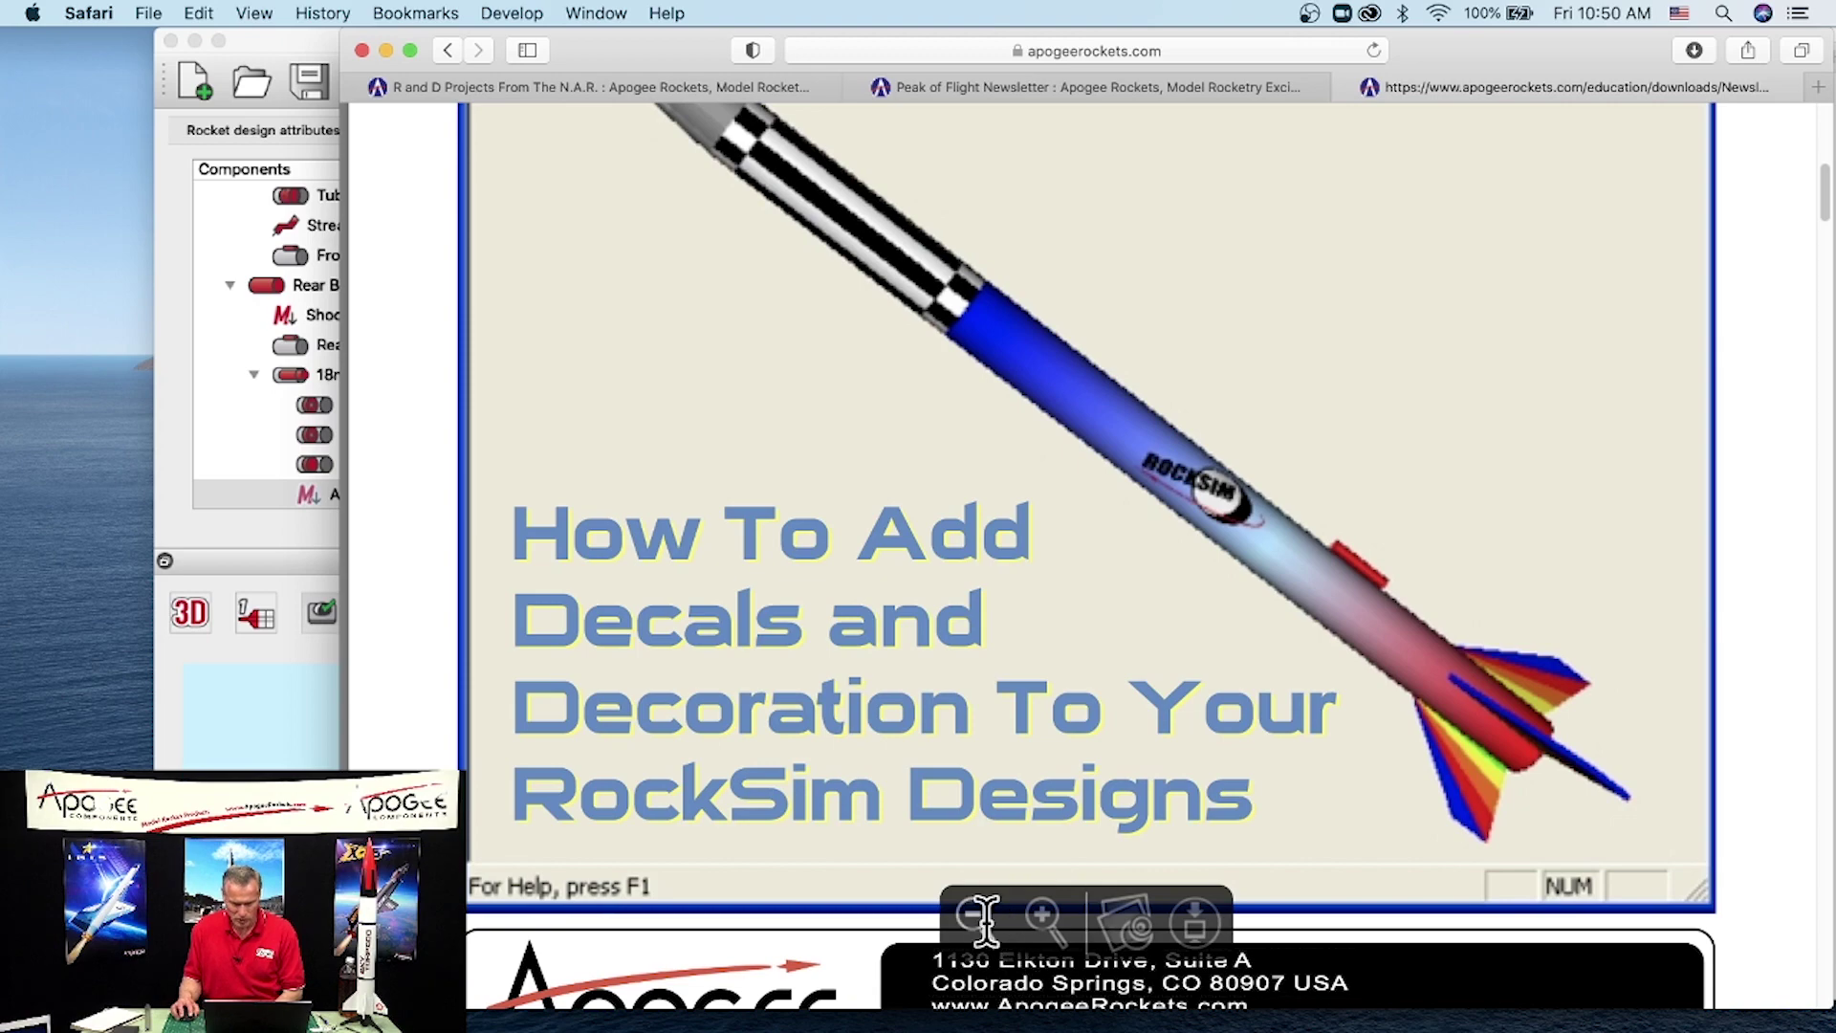
pyautogui.click(975, 916)
pyautogui.click(975, 917)
pyautogui.scroll(3, 1071, 679)
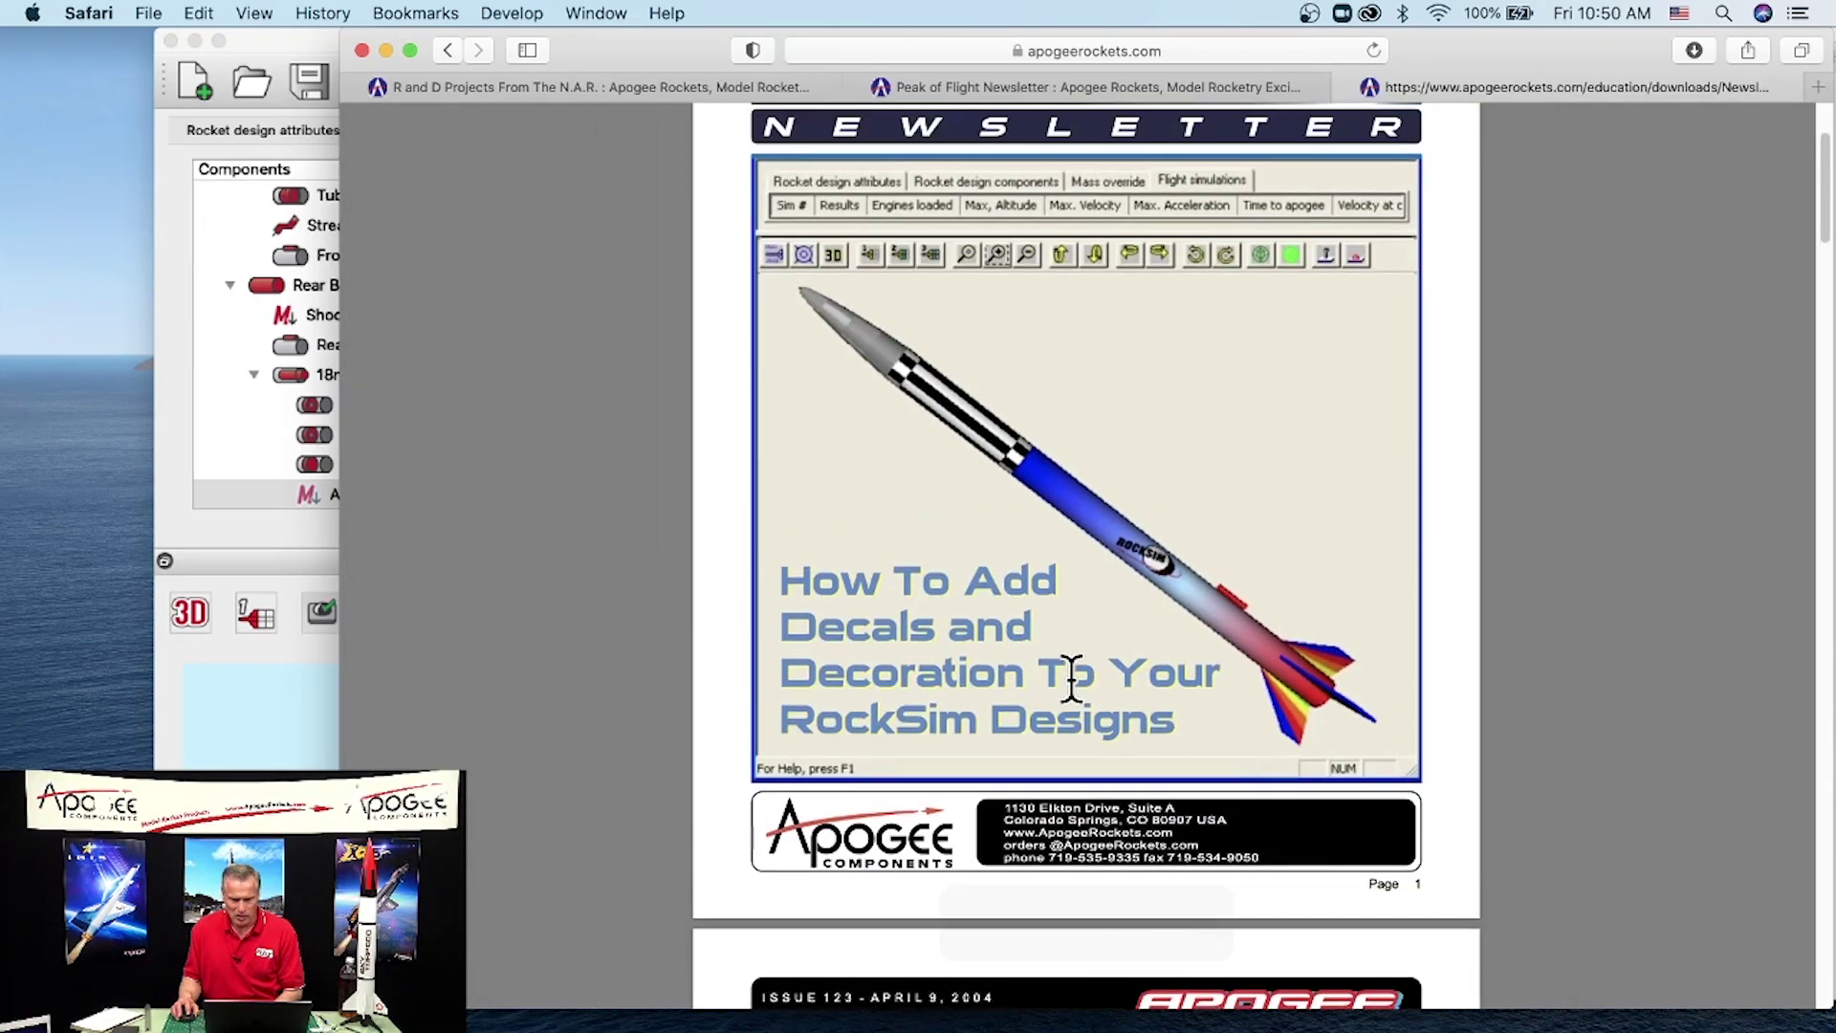
# Step: Read through the Adding Decals article, from the texture feature and image modifiers to the sample artwork on page 7
pyautogui.scroll(-3, 1100, 624)
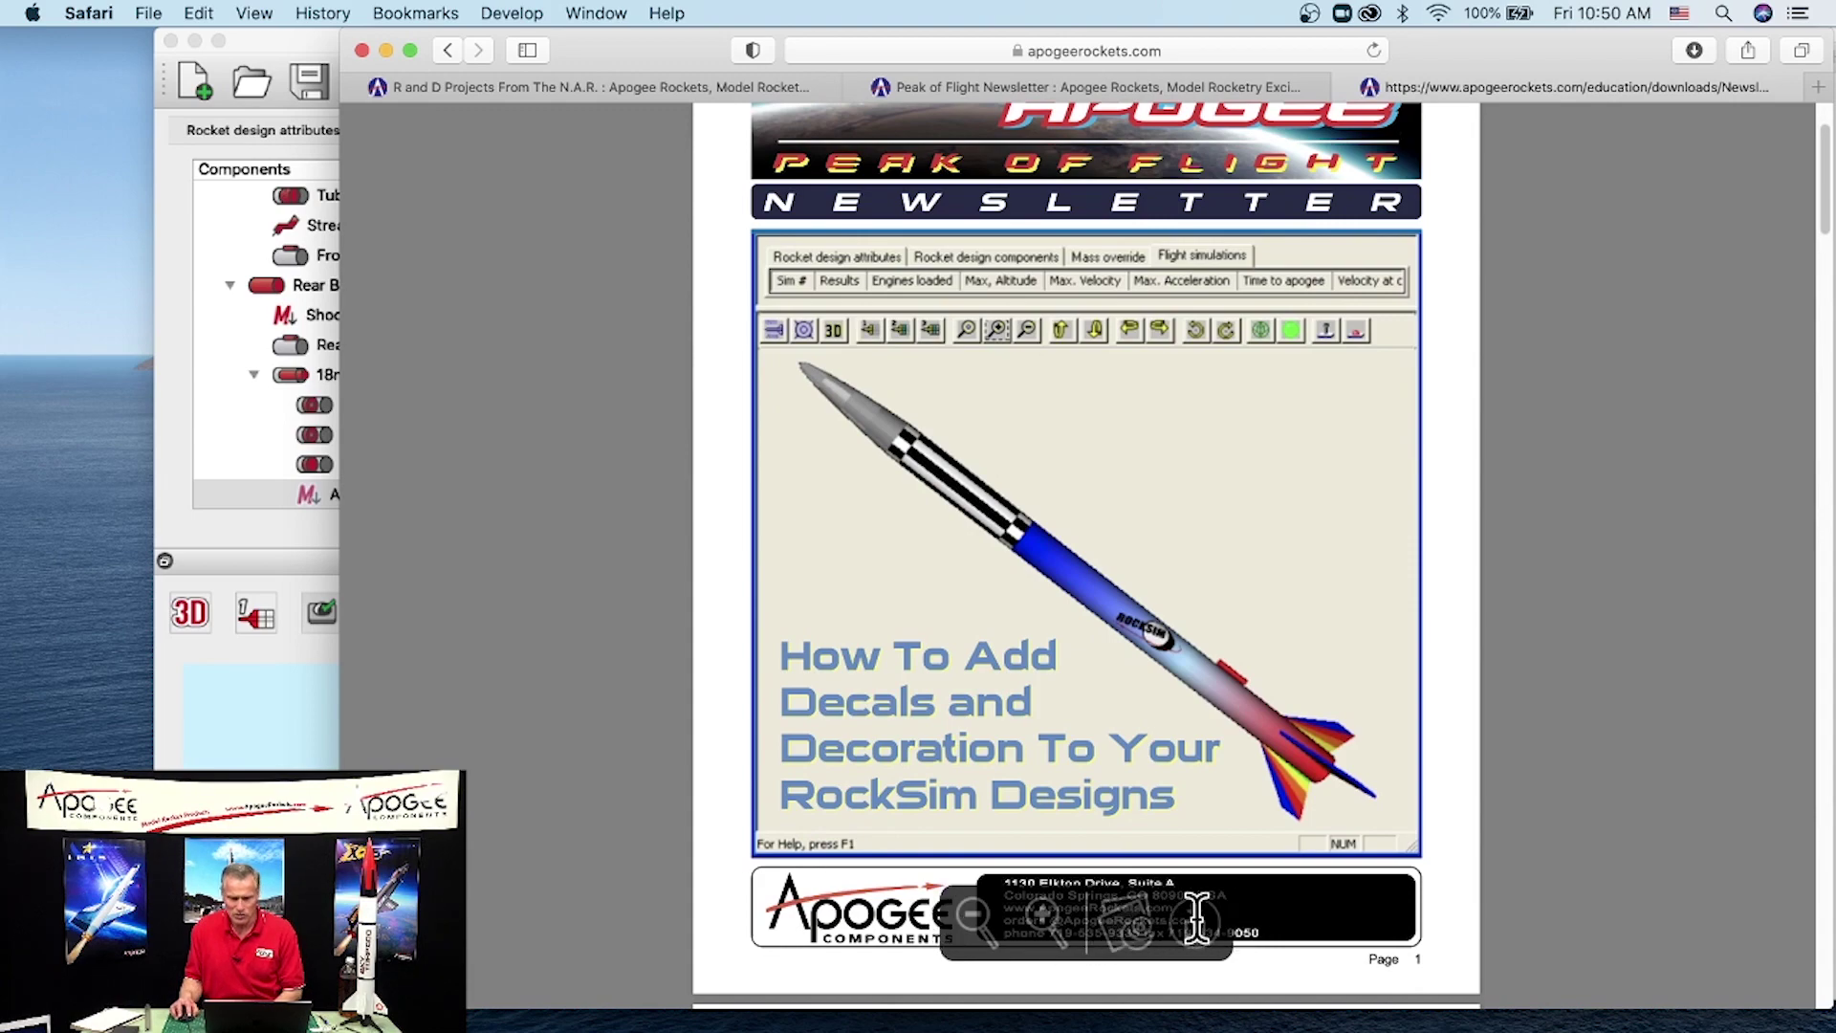
pyautogui.scroll(-10, 1320, 679)
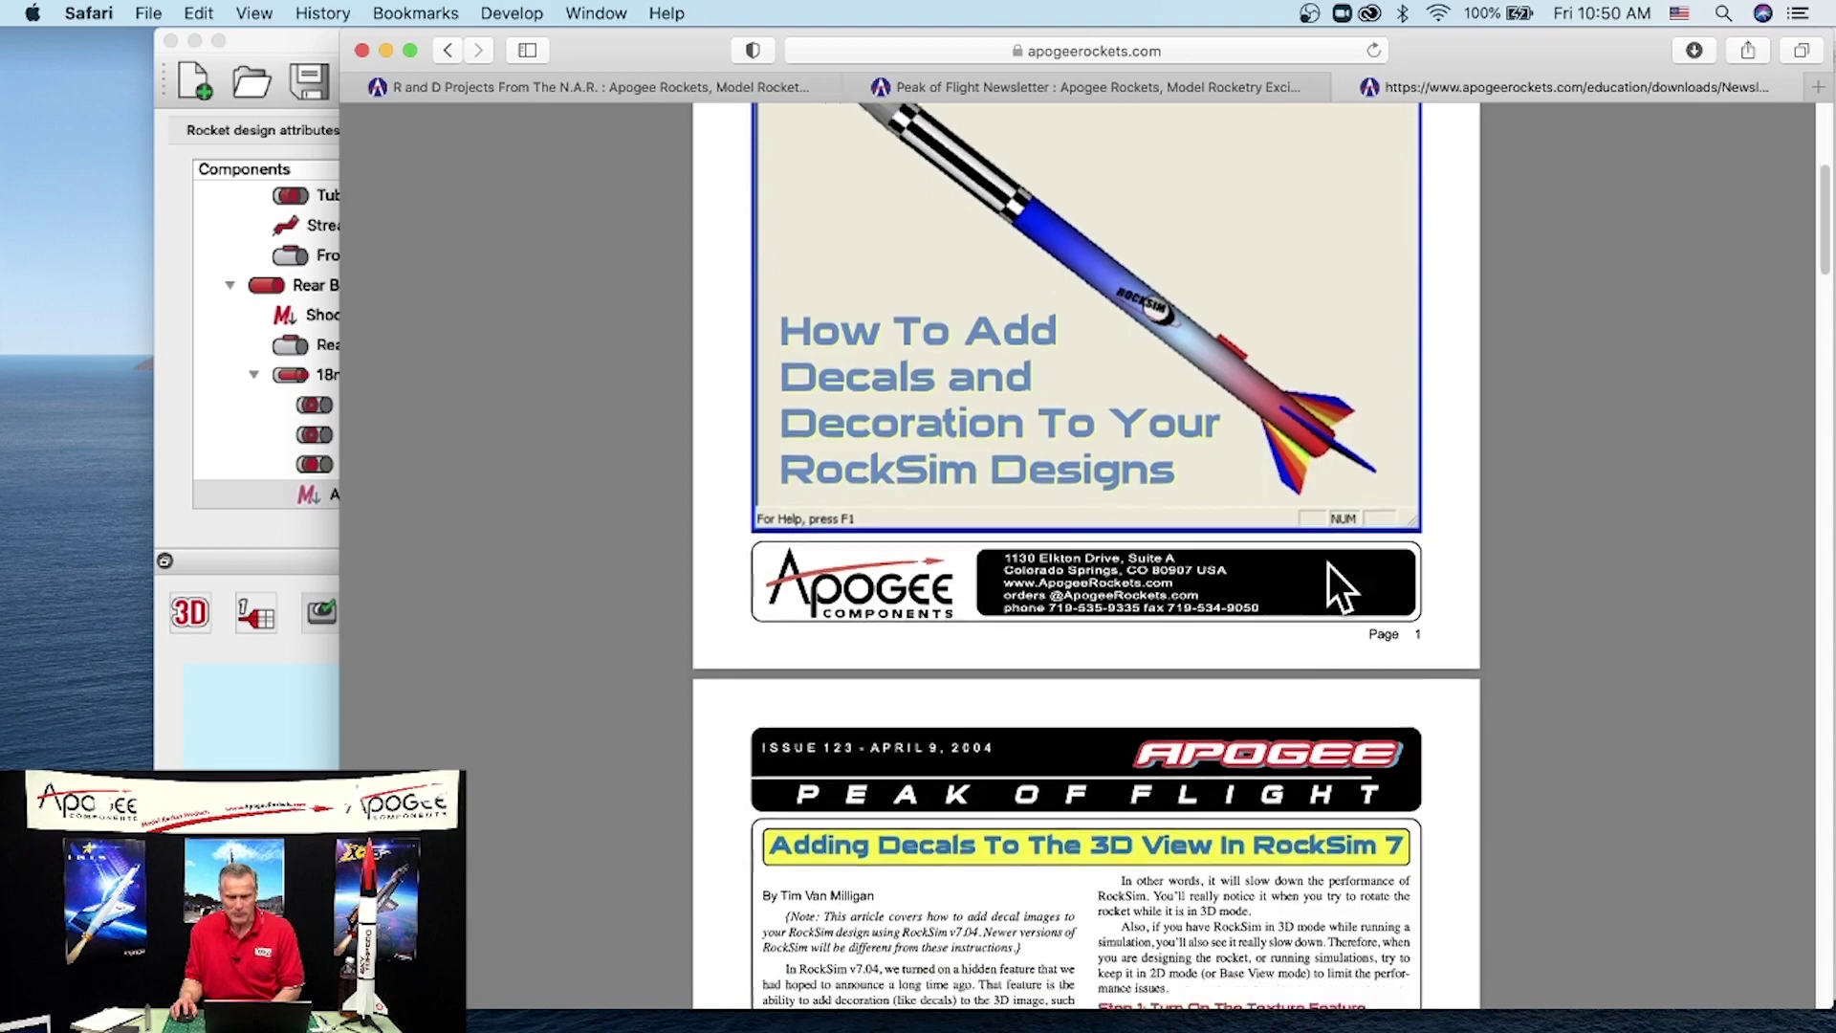
pyautogui.scroll(-1, 1052, 425)
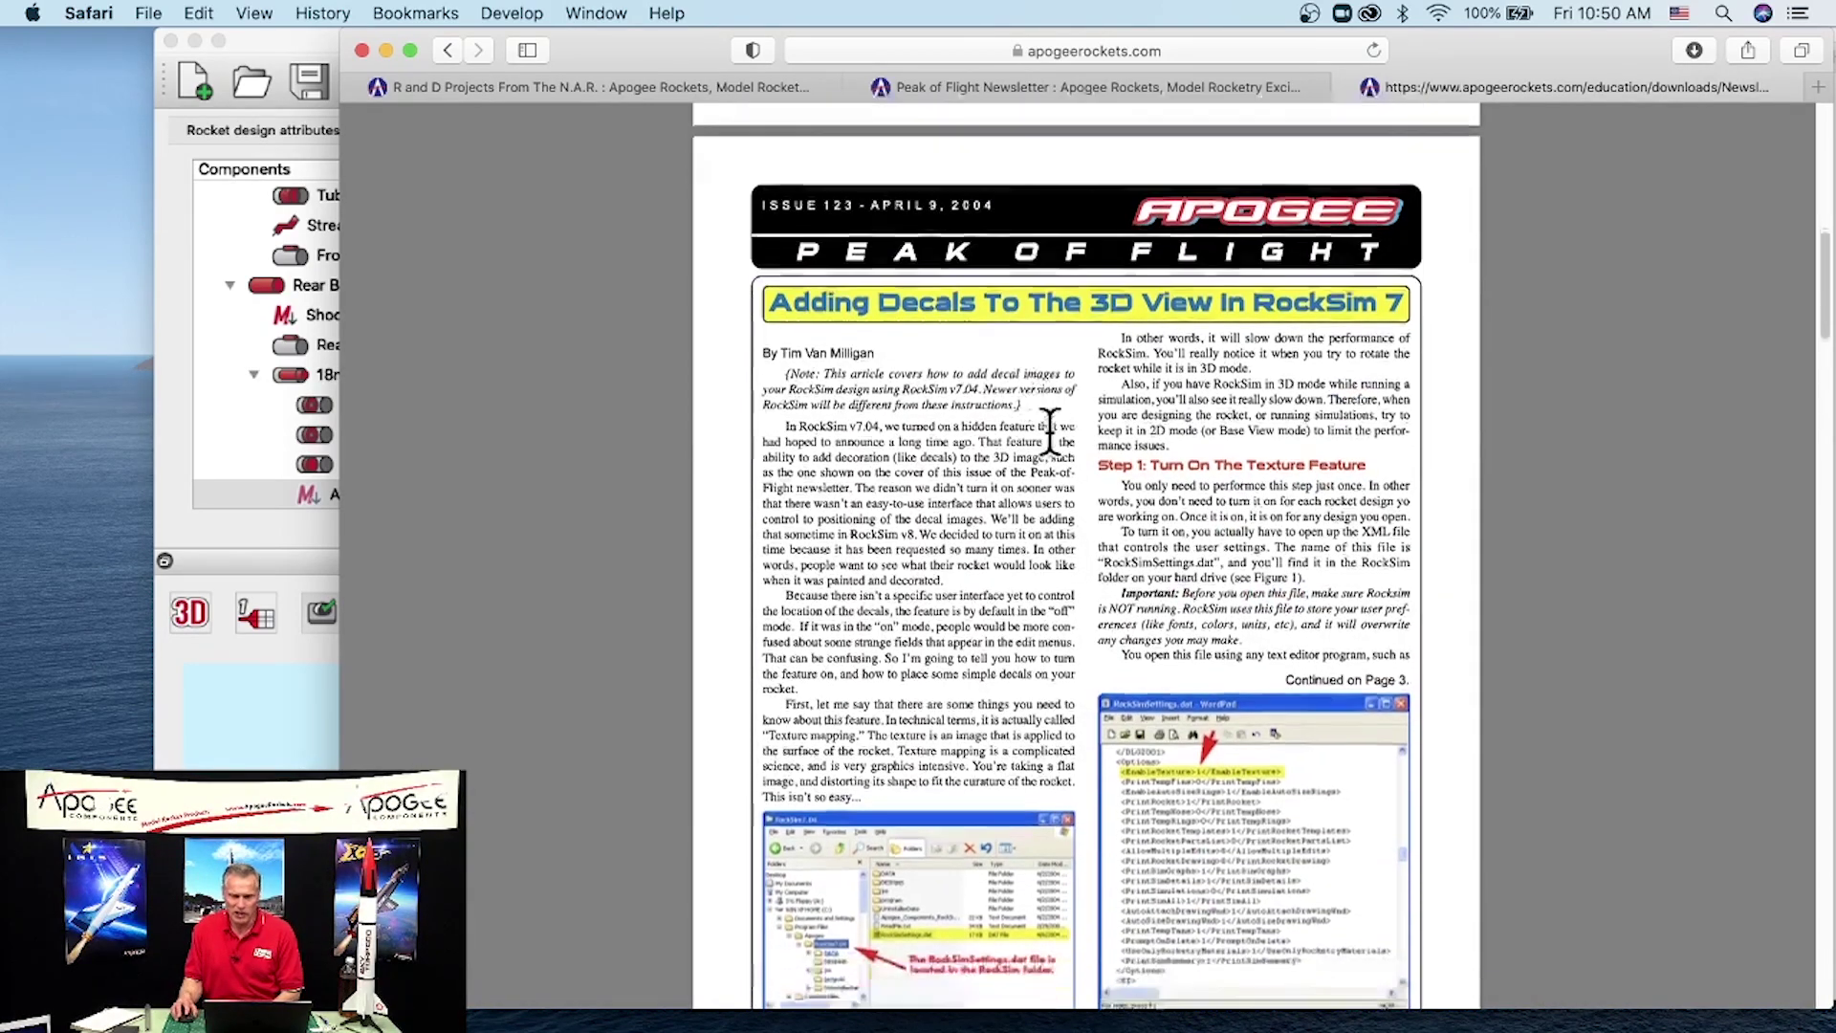
pyautogui.scroll(-8, 1023, 478)
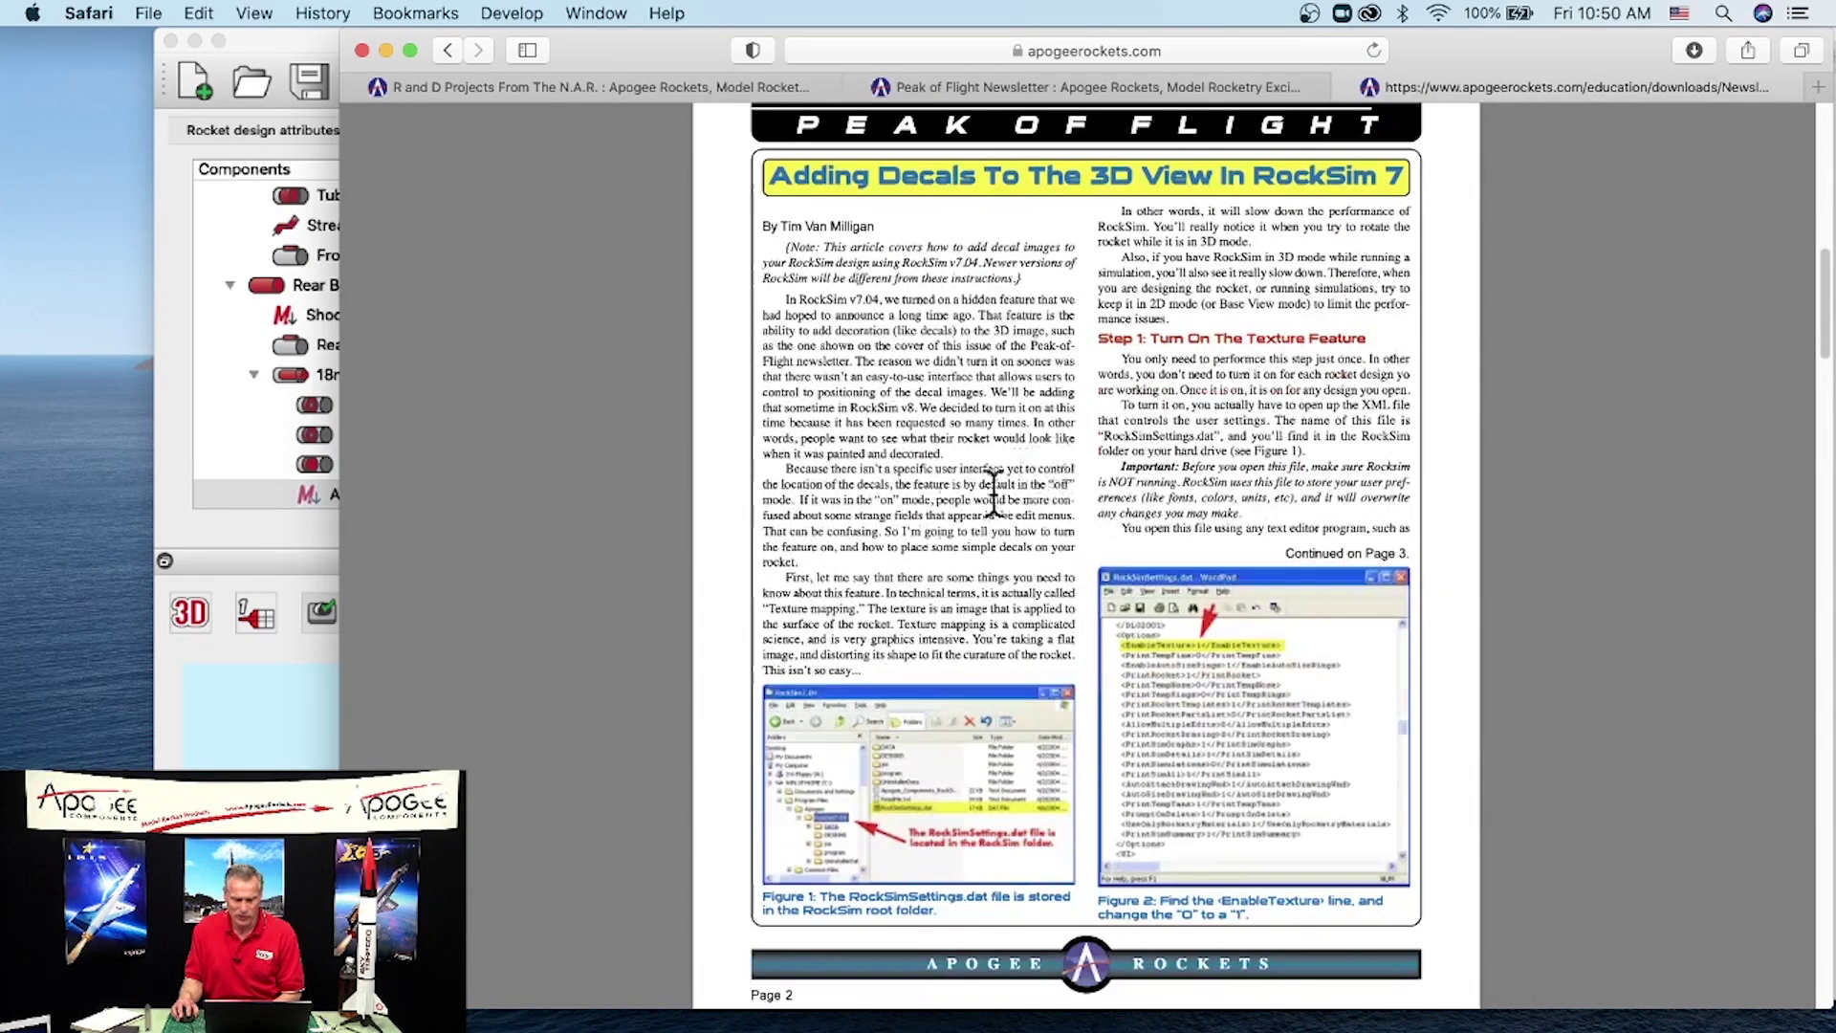
pyautogui.scroll(-16, 949, 521)
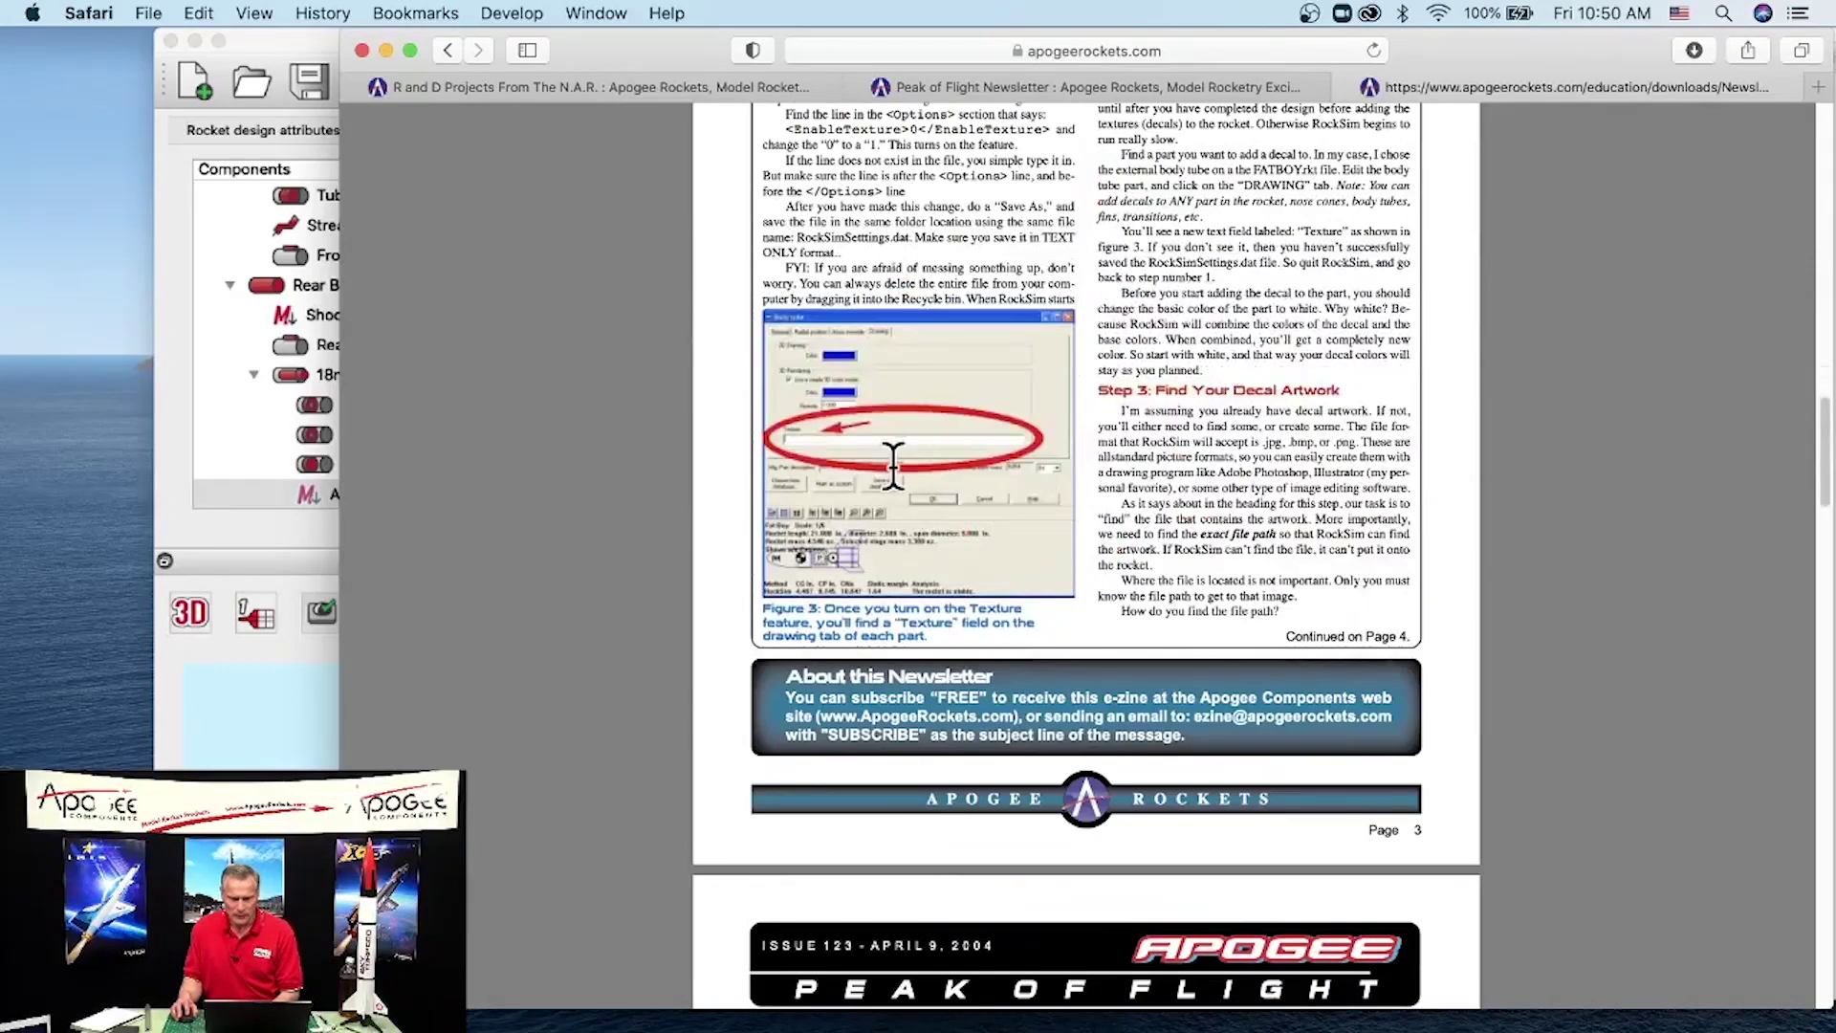
pyautogui.scroll(-12, 986, 495)
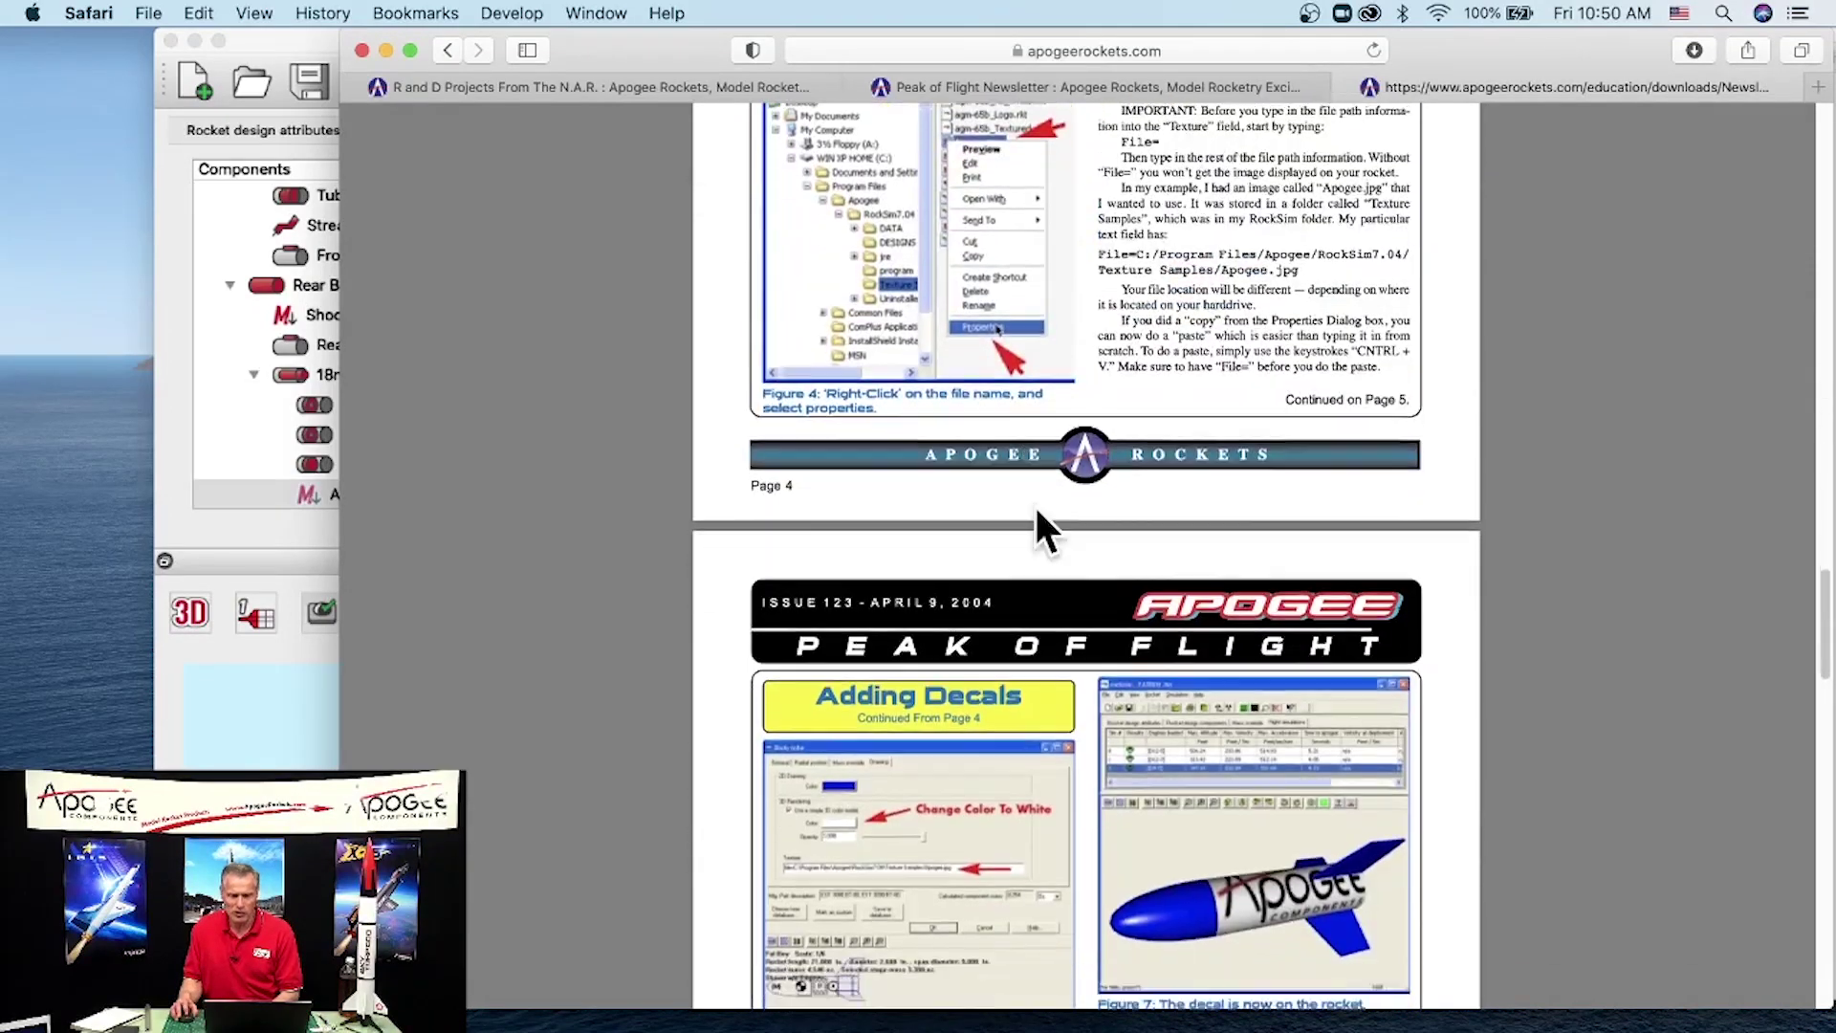
pyautogui.scroll(-6, 1043, 502)
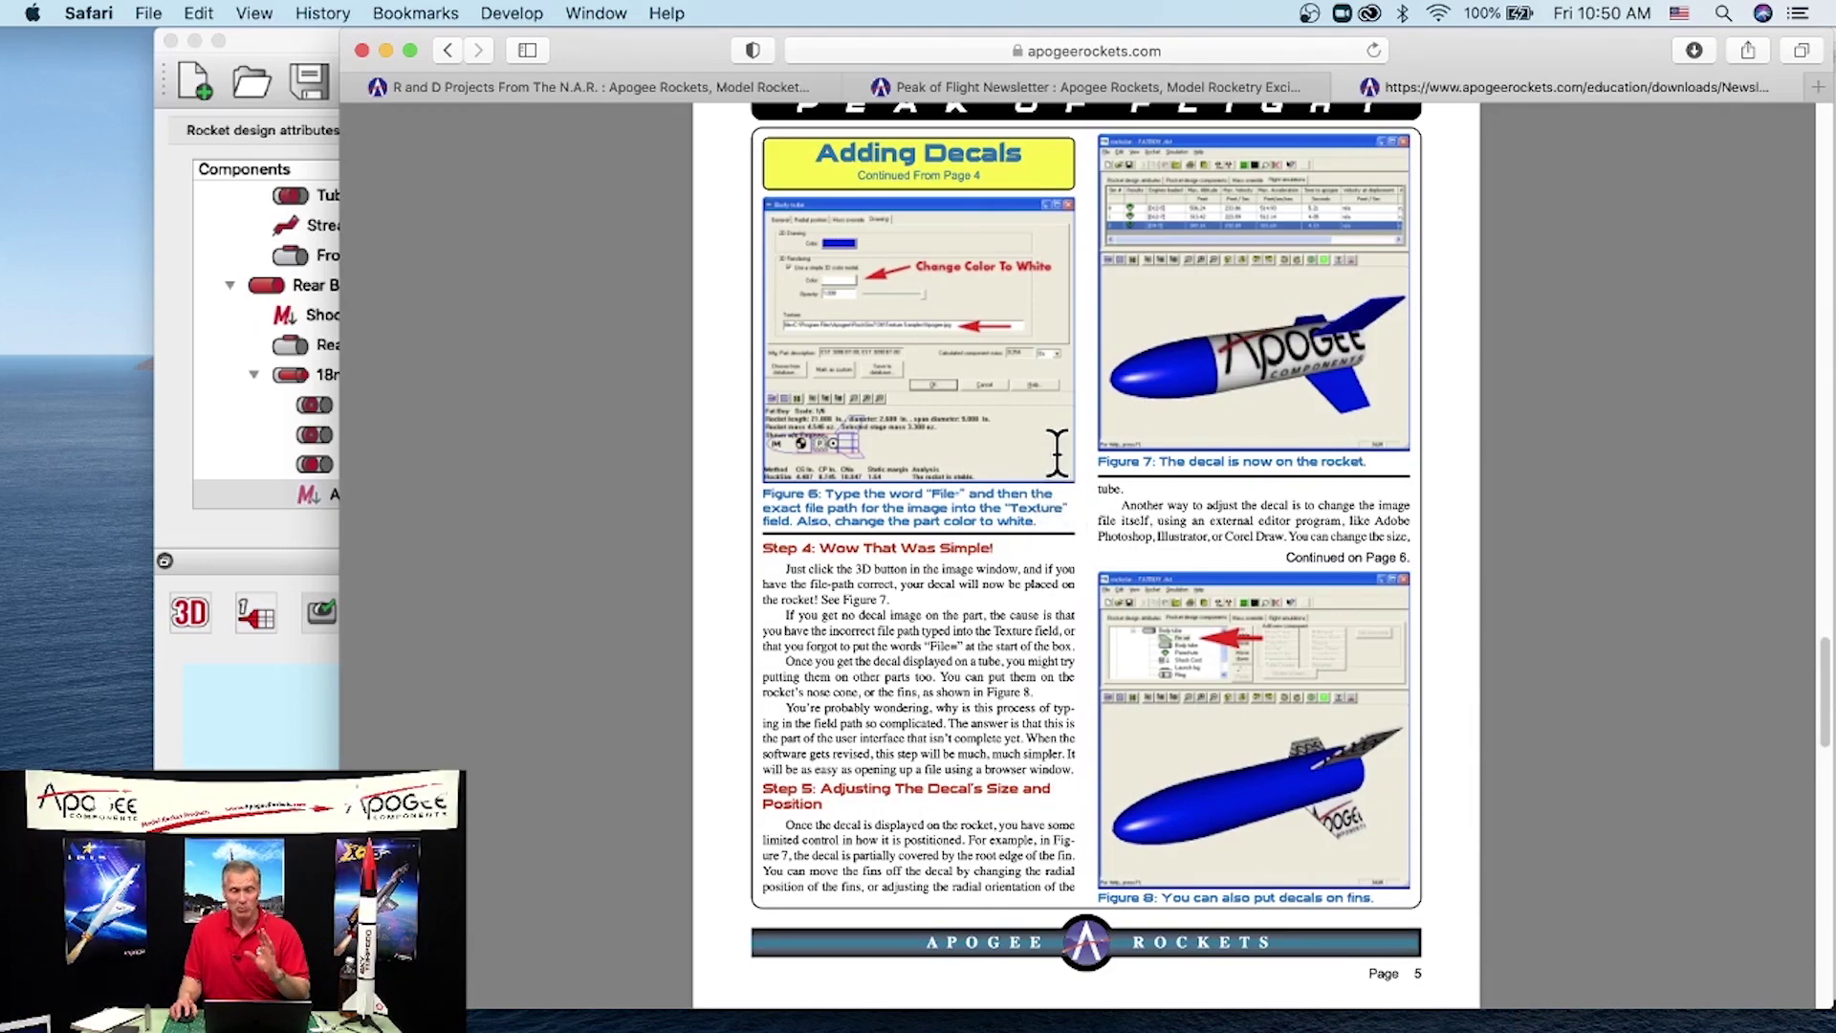
pyautogui.scroll(-3, 1002, 429)
pyautogui.scroll(-15, 1003, 421)
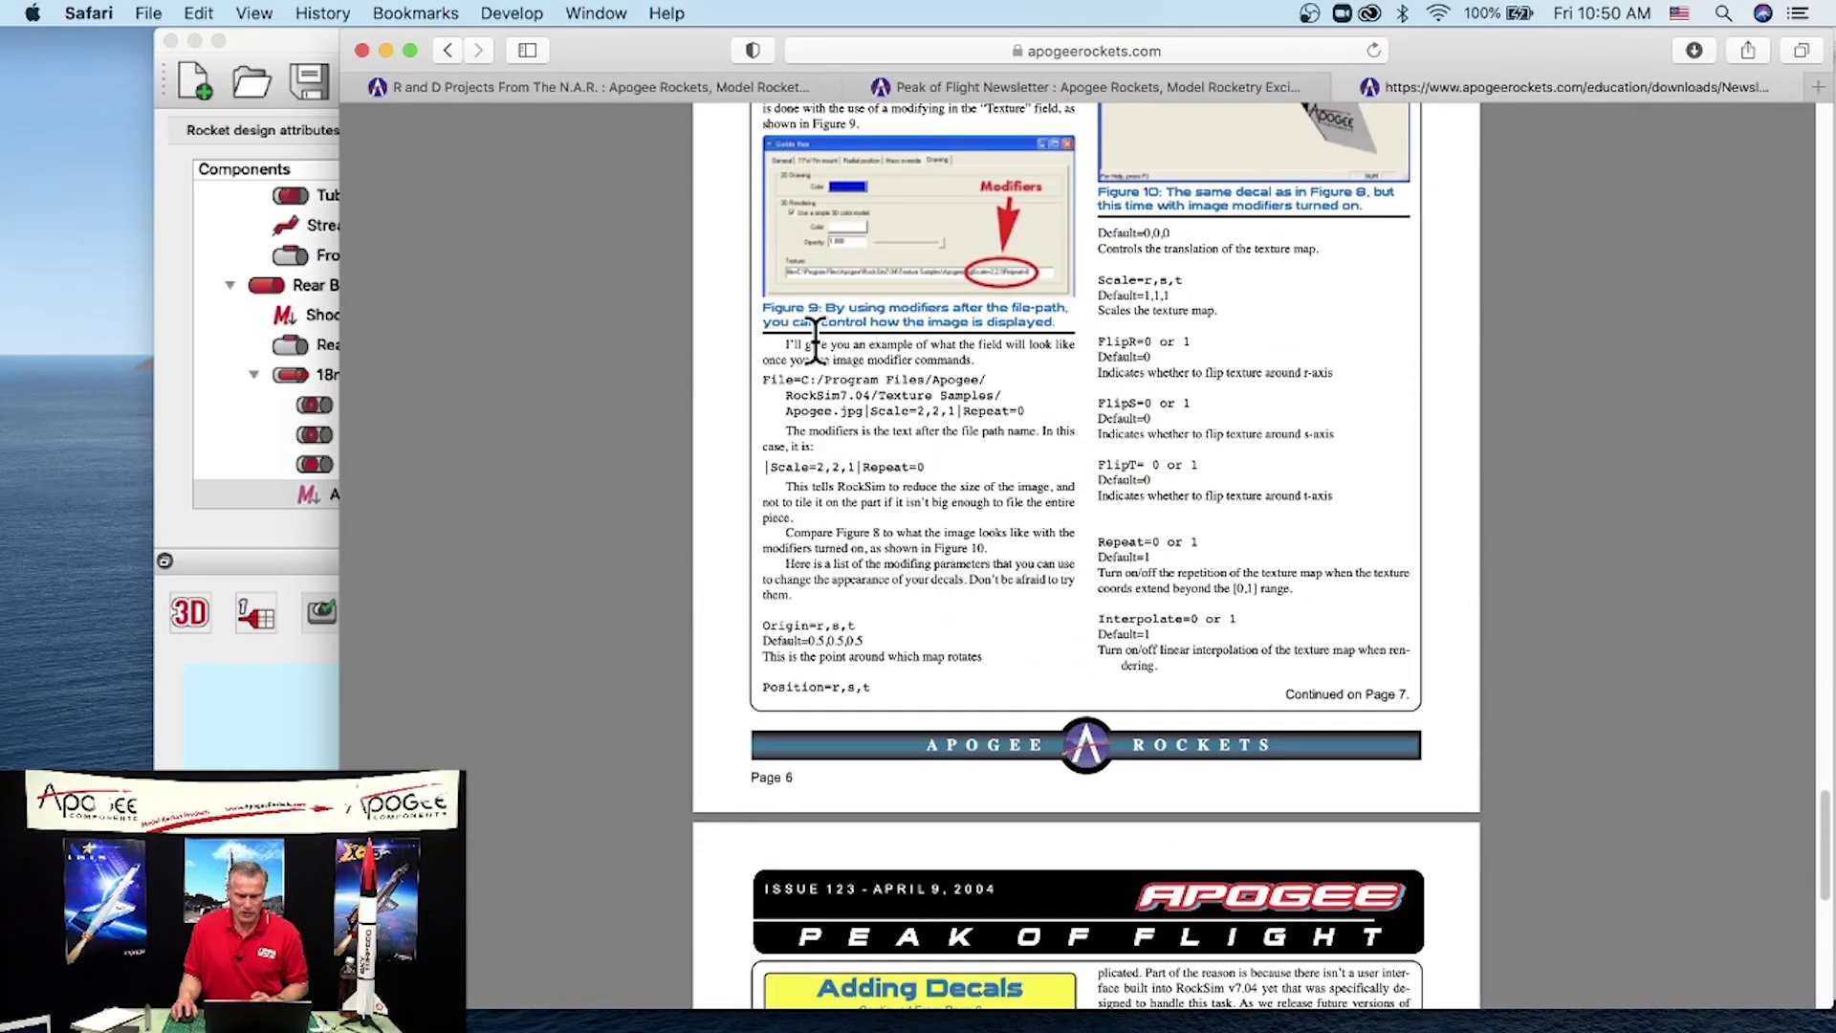
pyautogui.scroll(-15, 1024, 335)
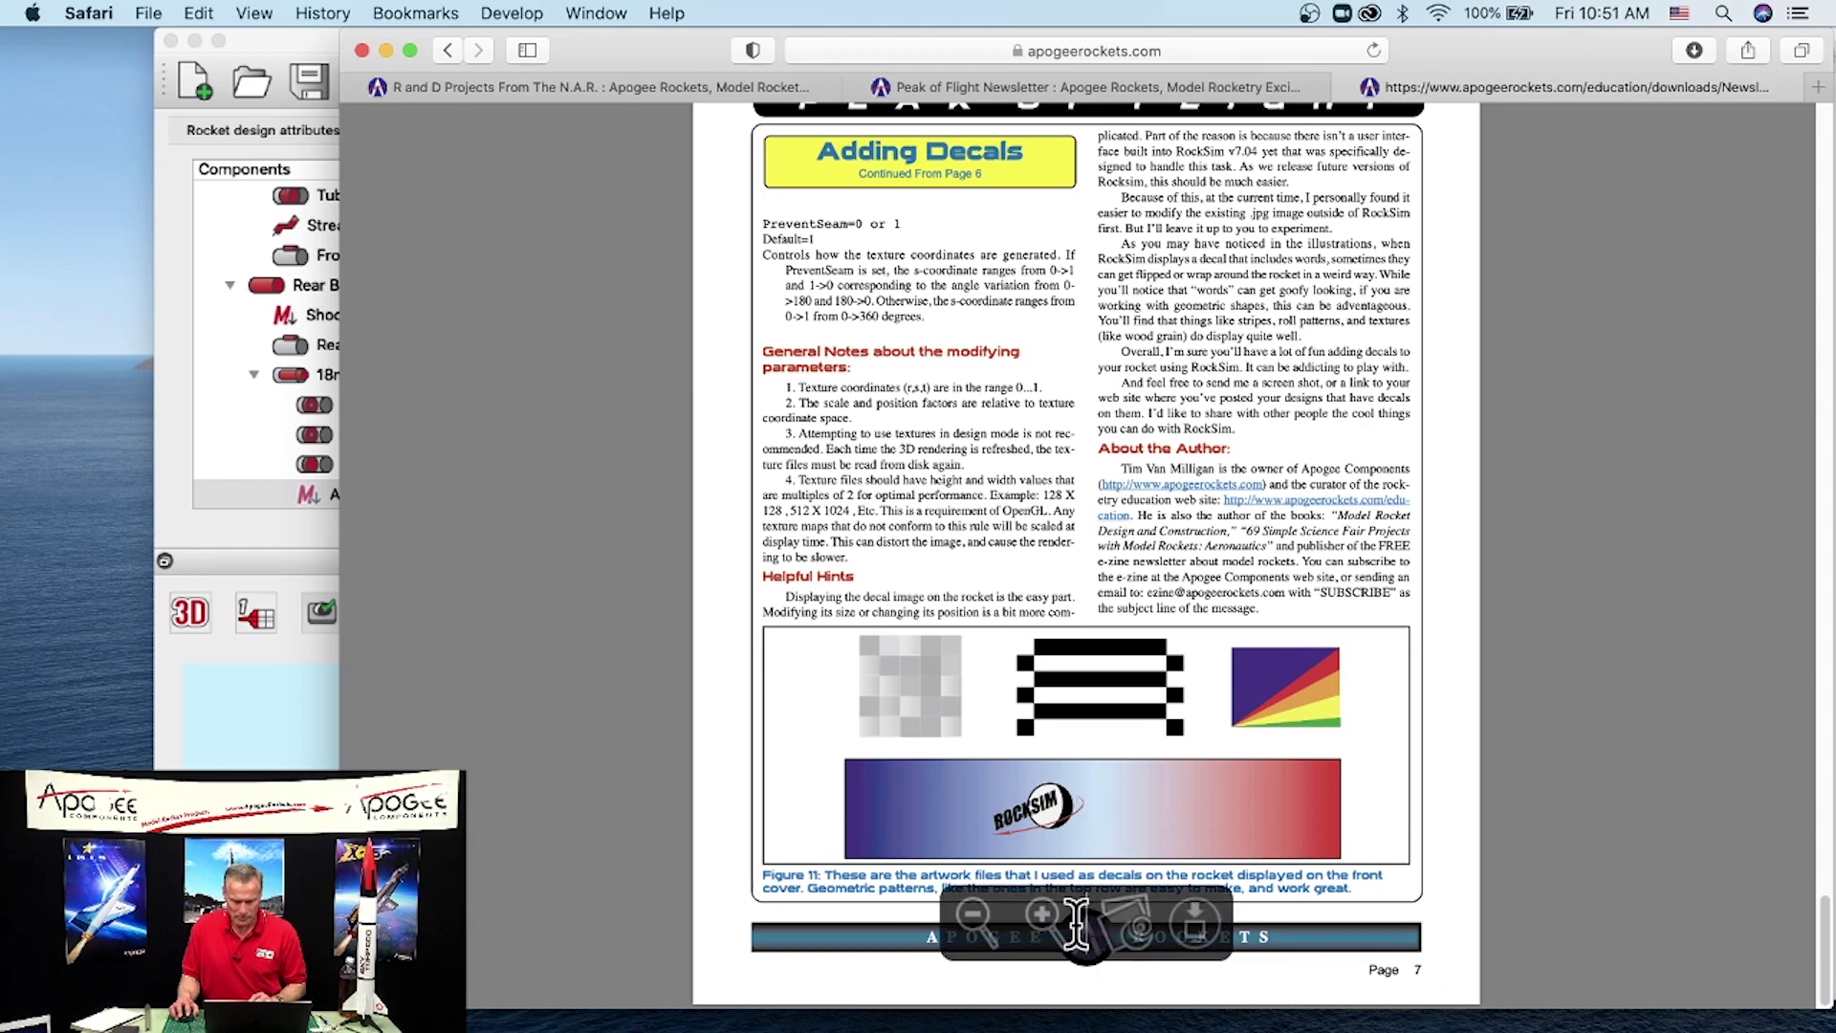
# Step: Enlarge the Figure 11 decal artwork and capture a screenshot of just the blue-to-red RockSim banner
pyautogui.click(1039, 914)
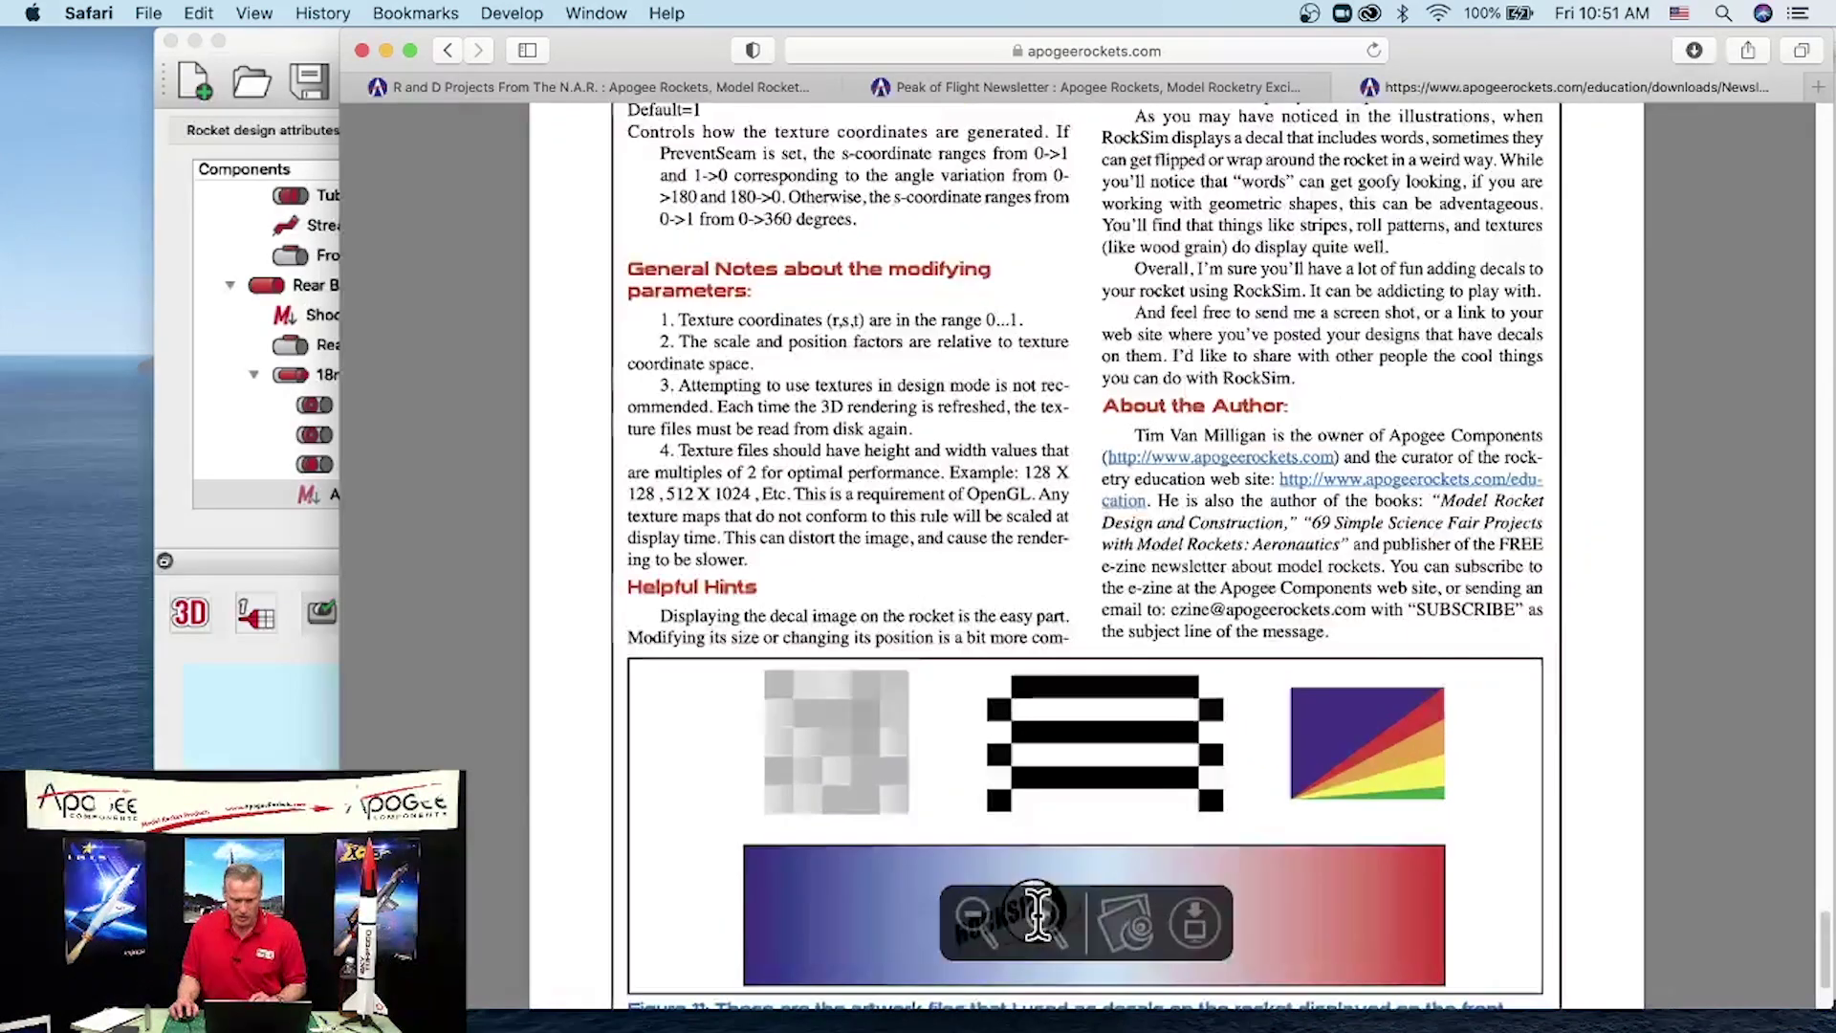
pyautogui.scroll(-5, 1052, 899)
pyautogui.scroll(-2, 1400, 590)
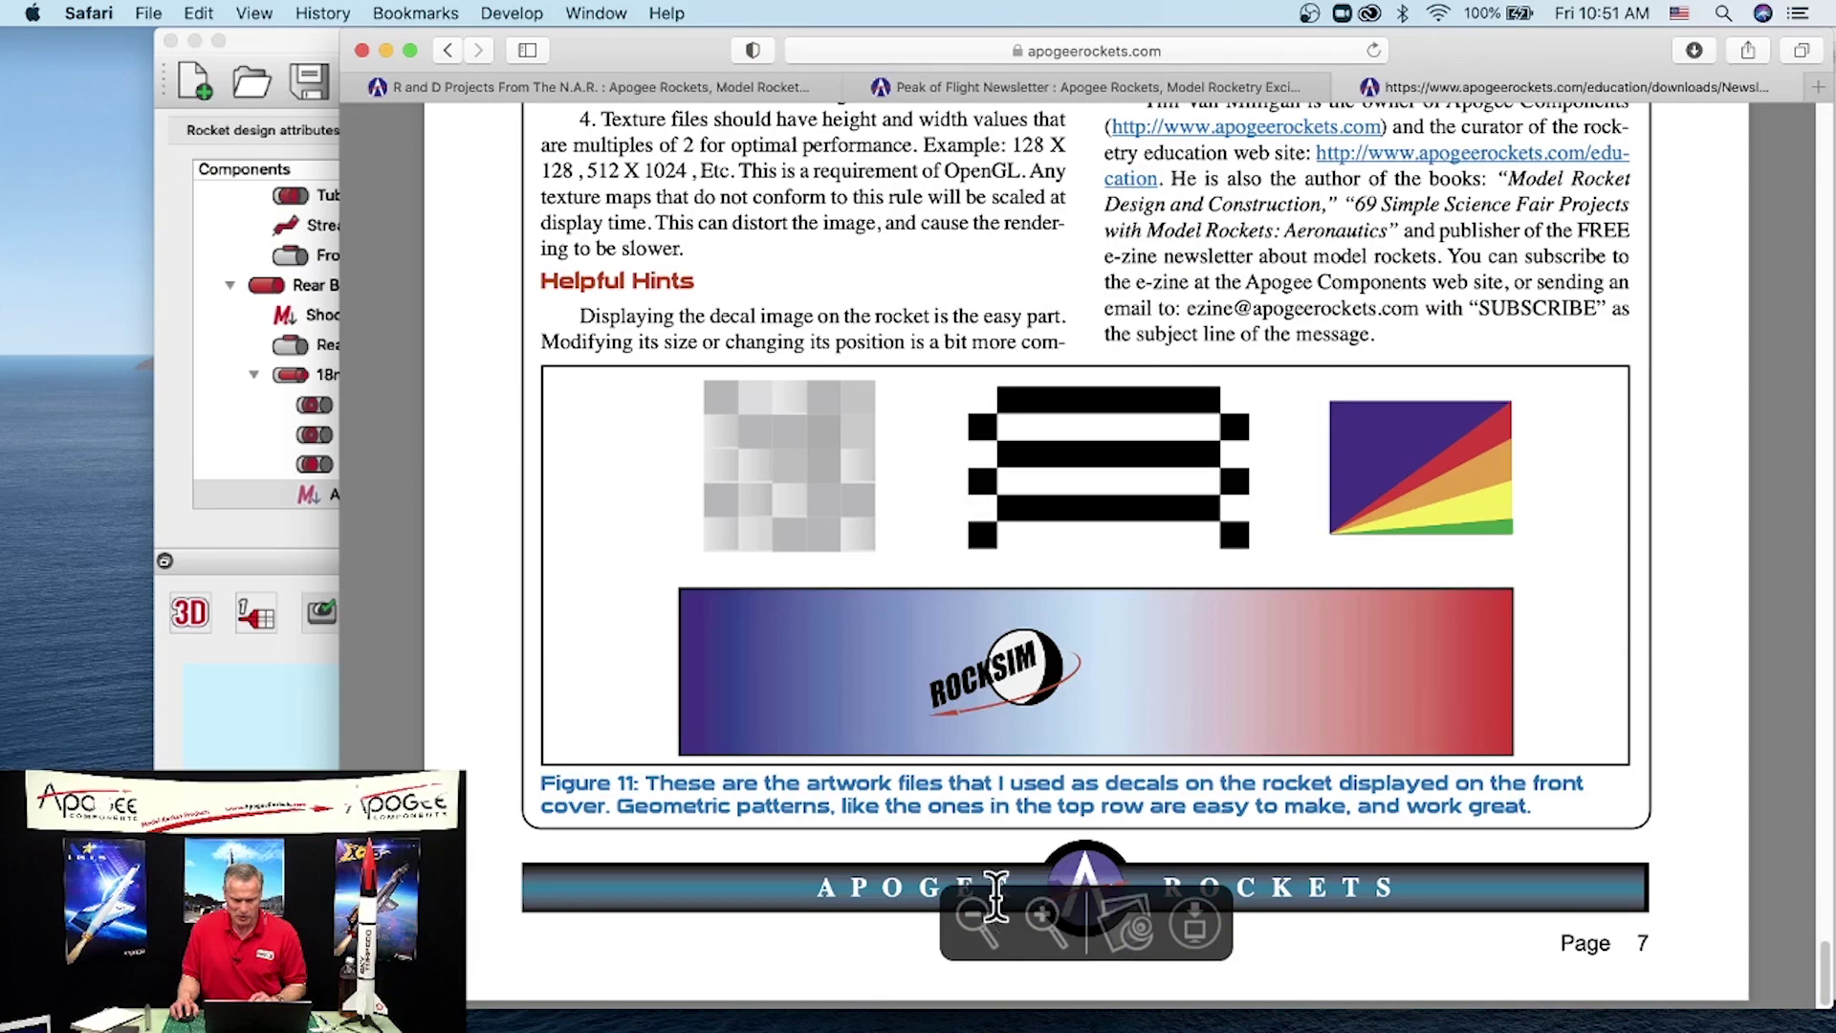
pyautogui.click(1043, 914)
pyautogui.click(1046, 915)
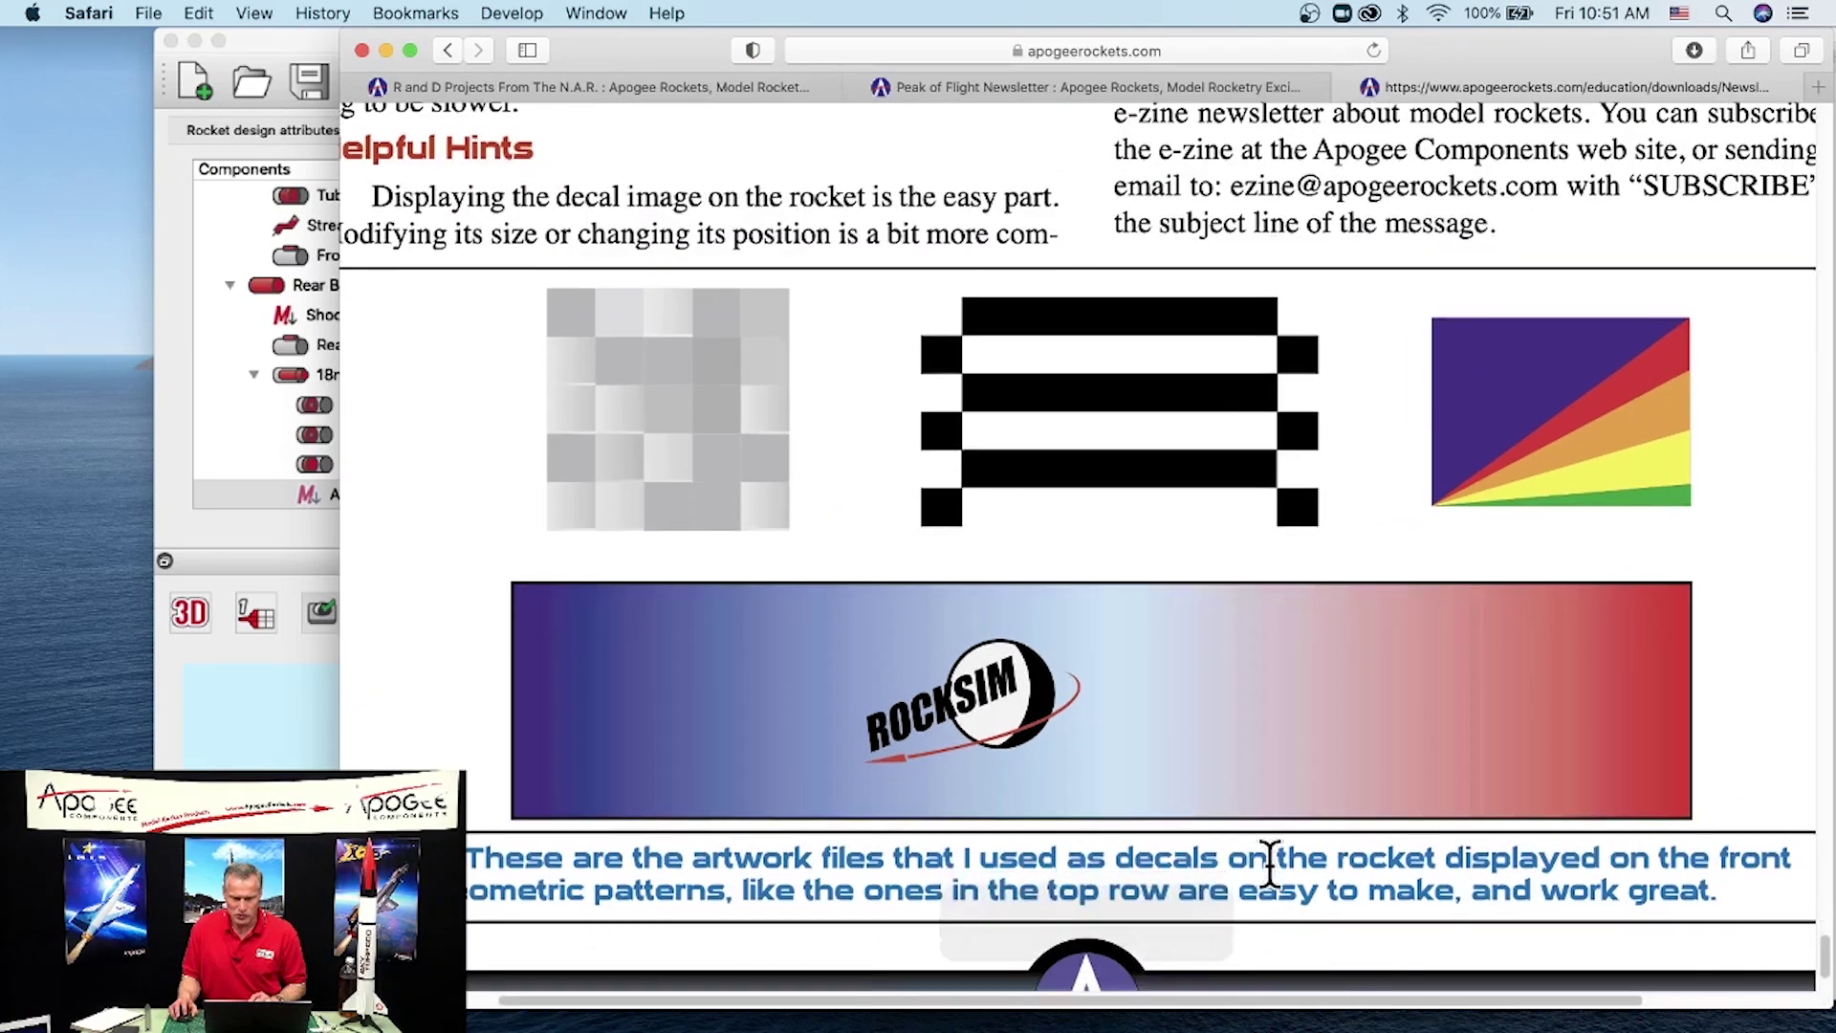
pyautogui.scroll(-3, 1263, 851)
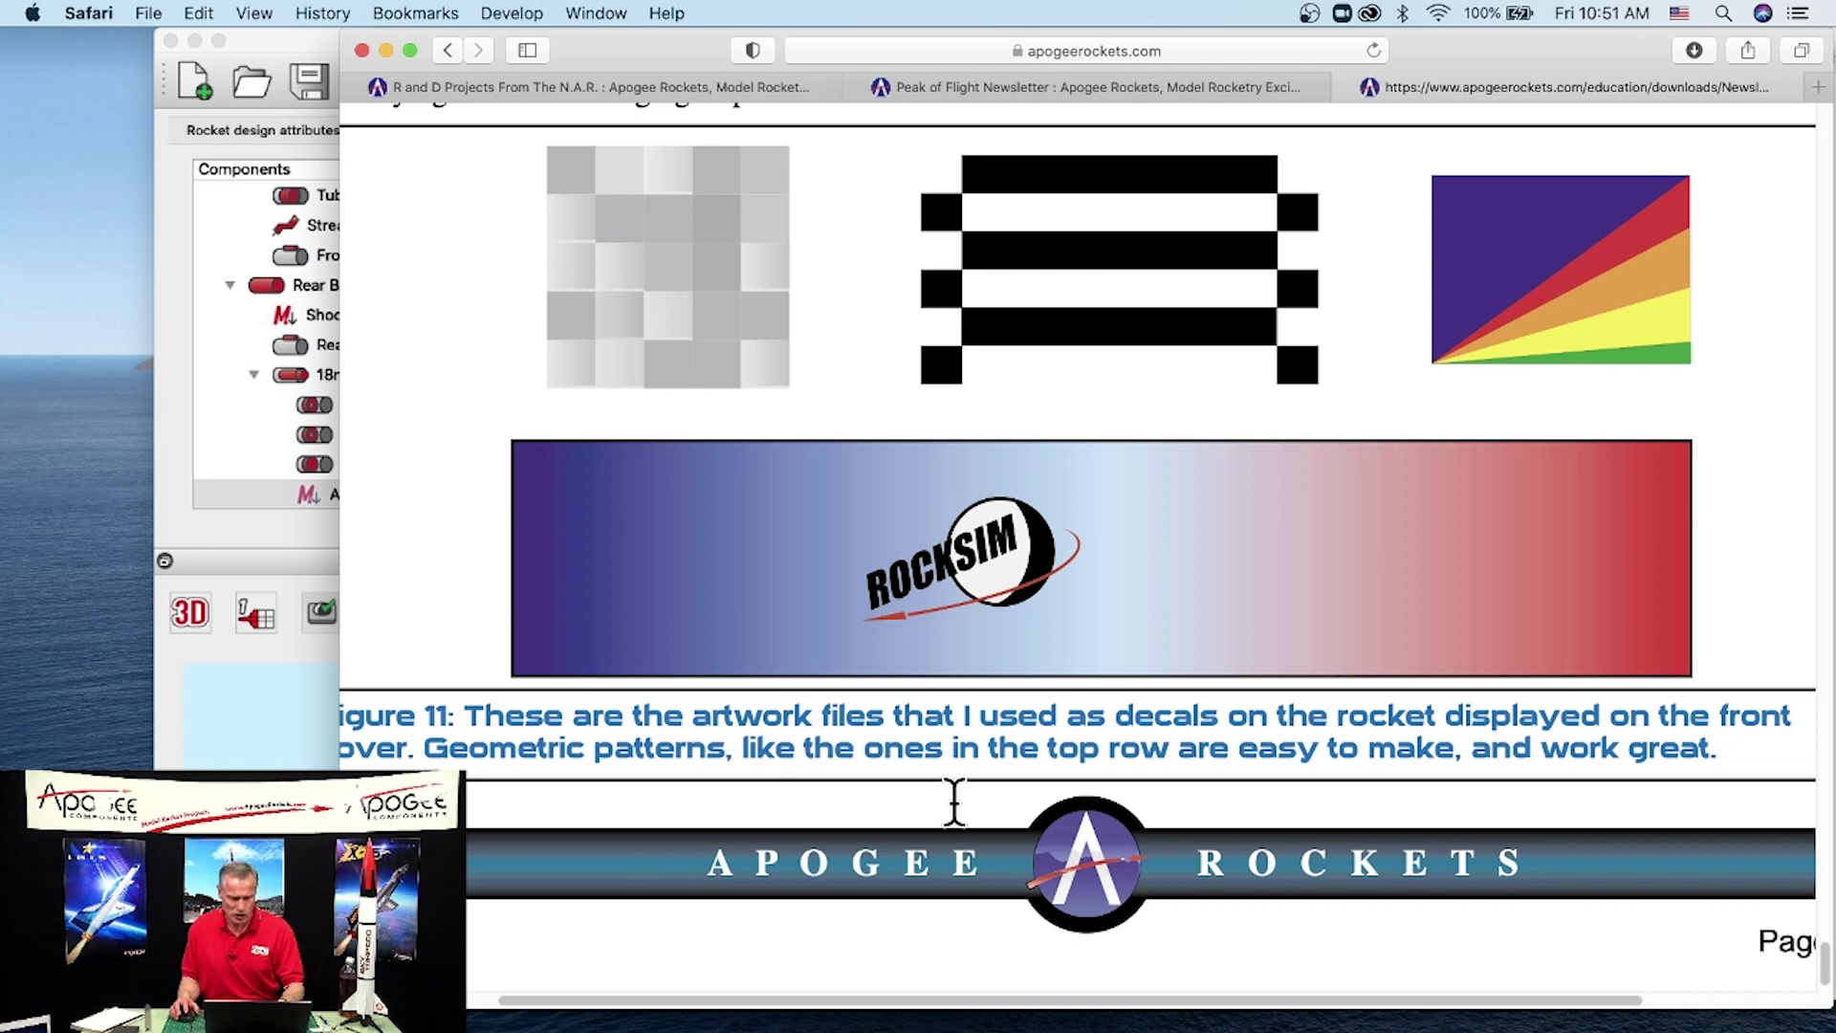
pyautogui.press('super+shift+4')
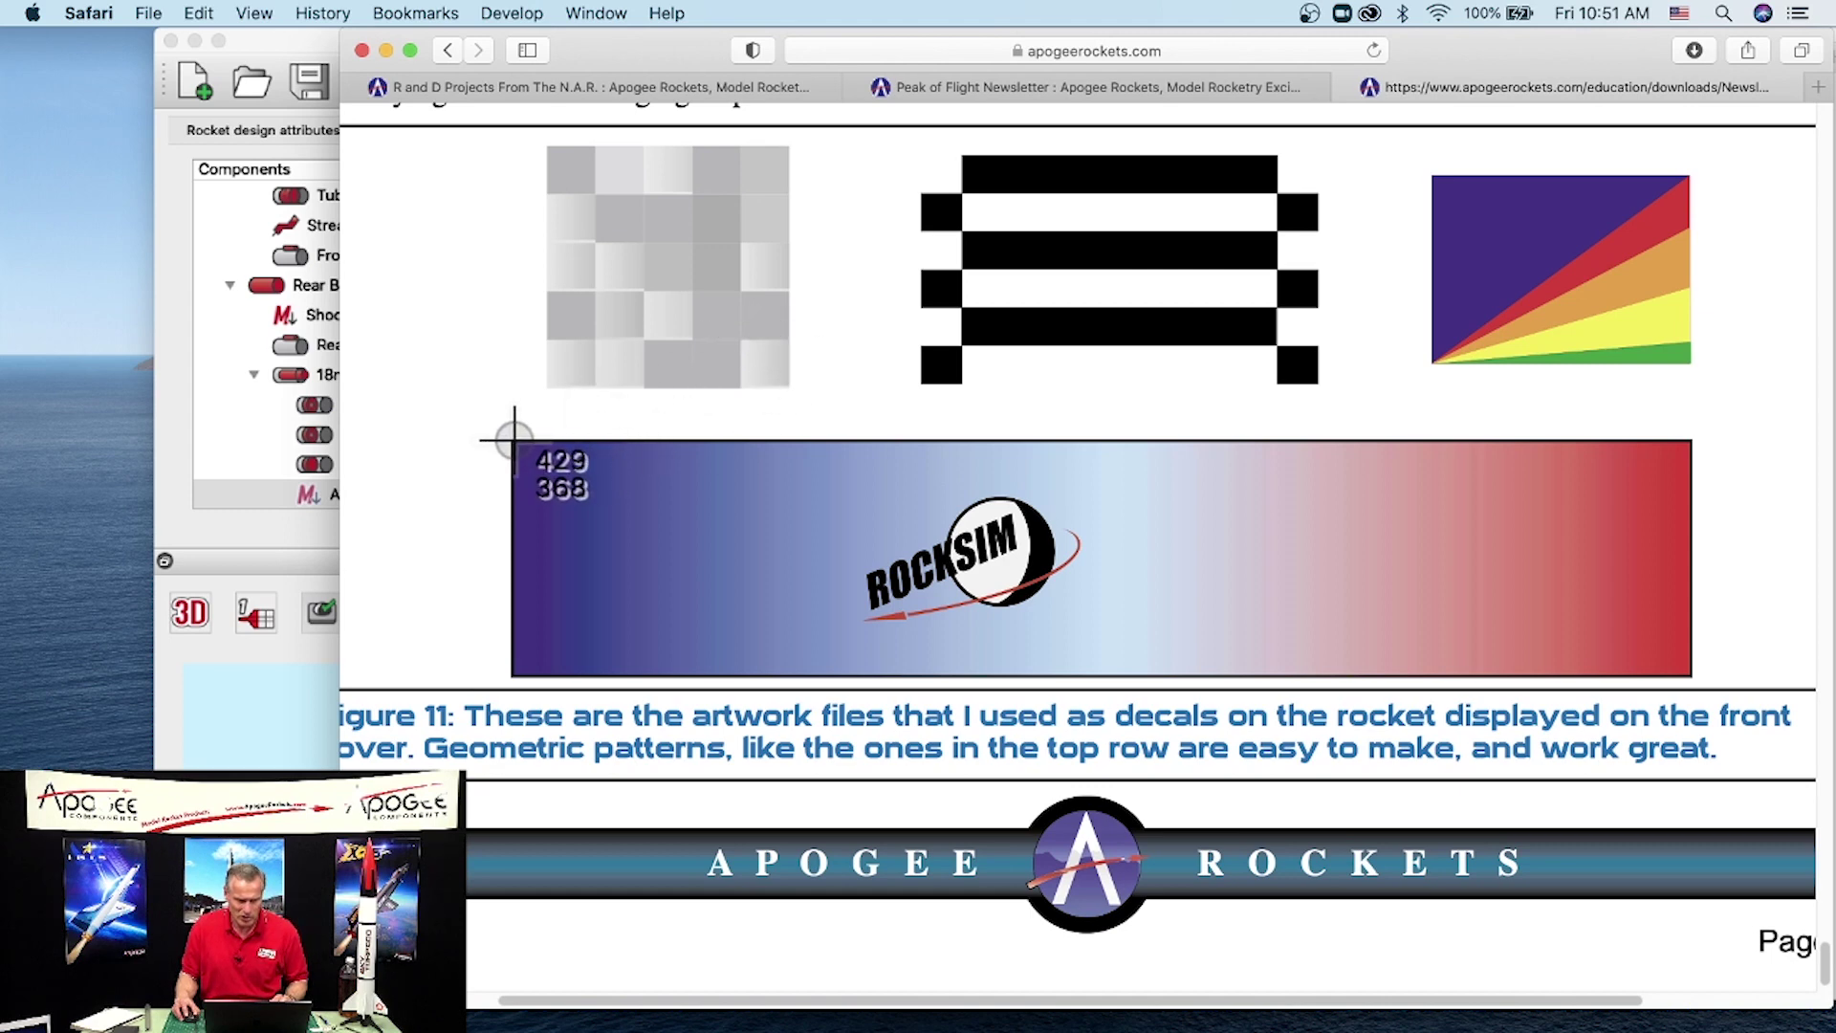
pyautogui.moveTo(510, 439); pyautogui.dragTo(1694, 678)
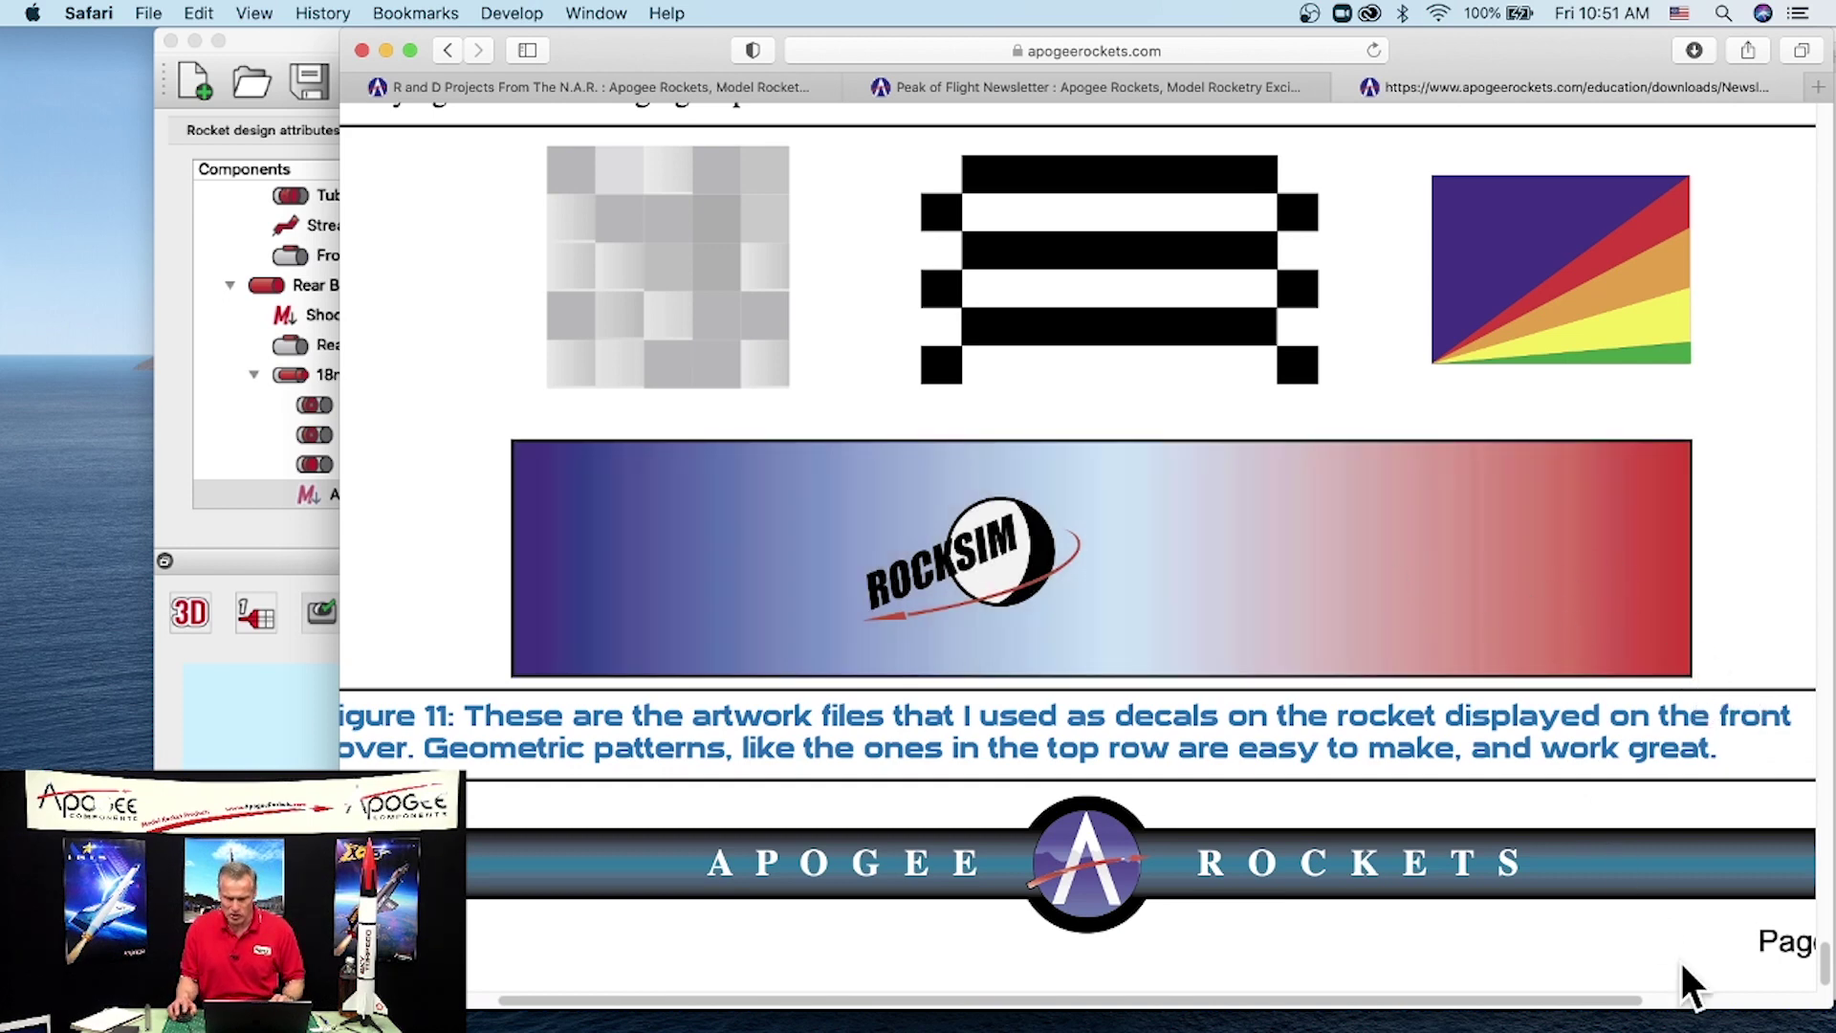
# Step: Move the browser windows out of the way and open the Desktop folder in Finder
pyautogui.moveTo(1552, 56); pyautogui.dragTo(1205, 136)
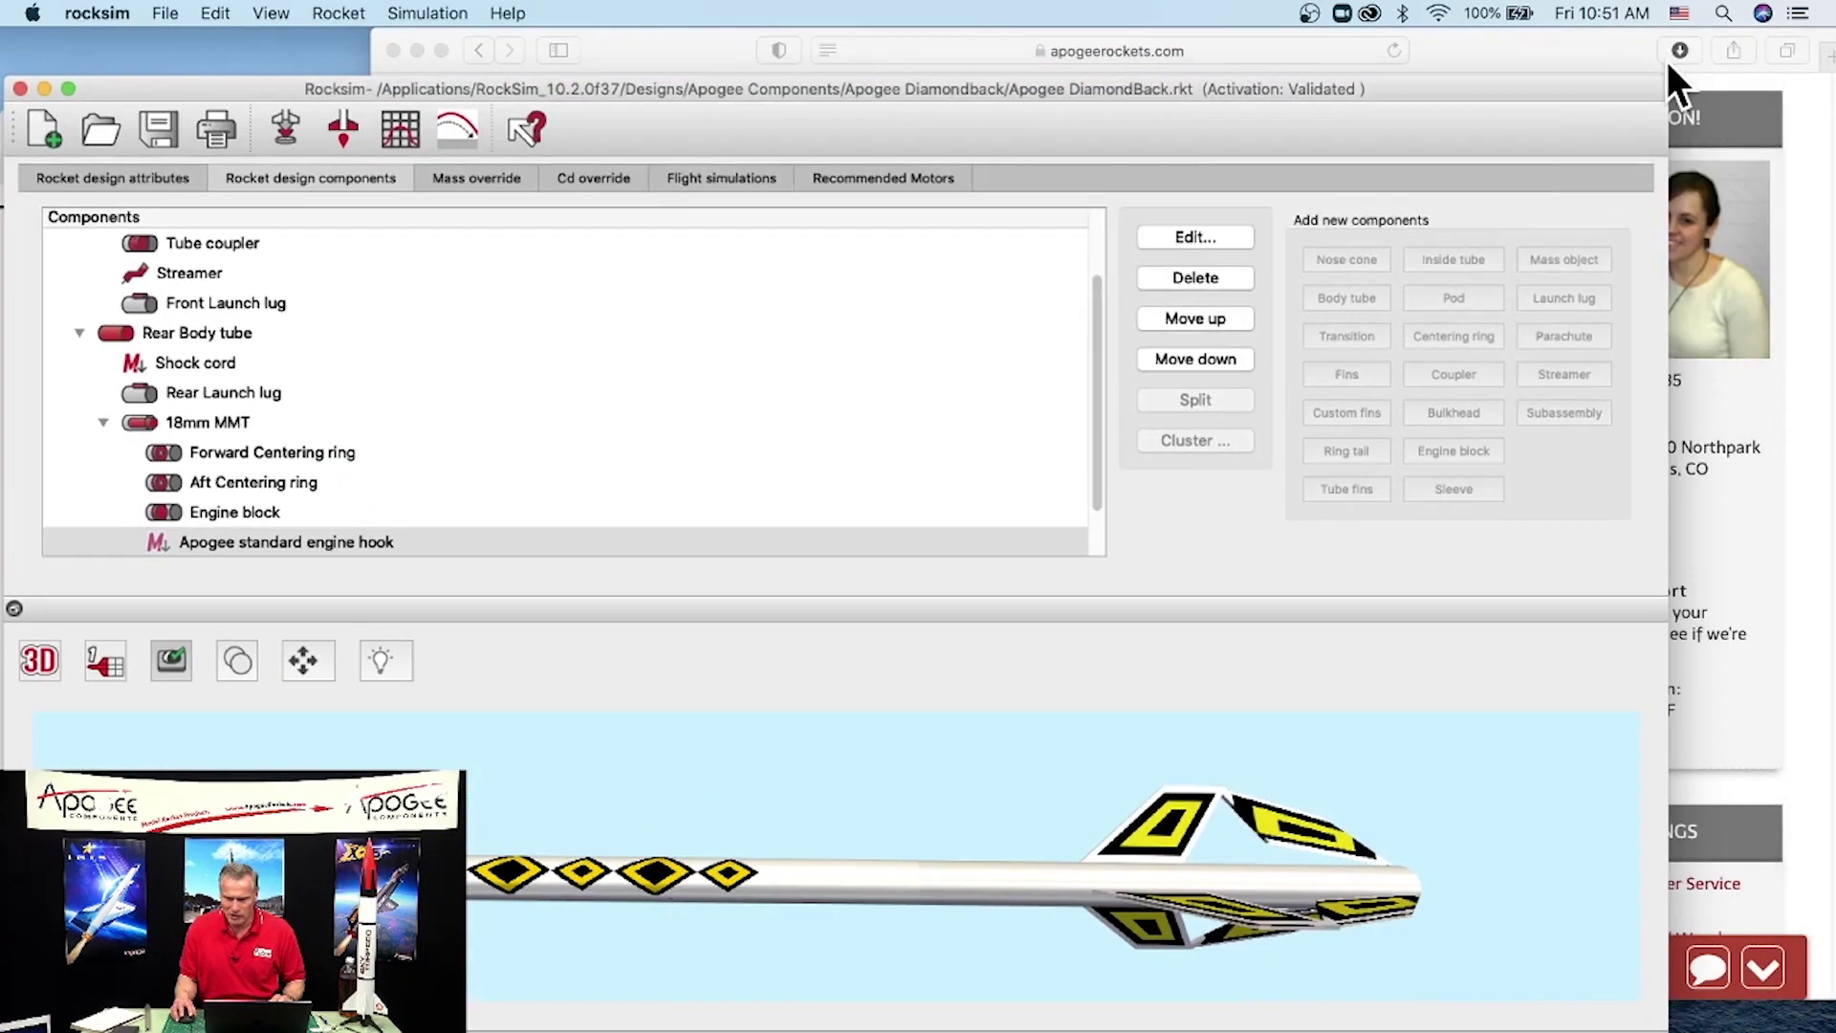
pyautogui.moveTo(1668, 58); pyautogui.dragTo(1540, 167)
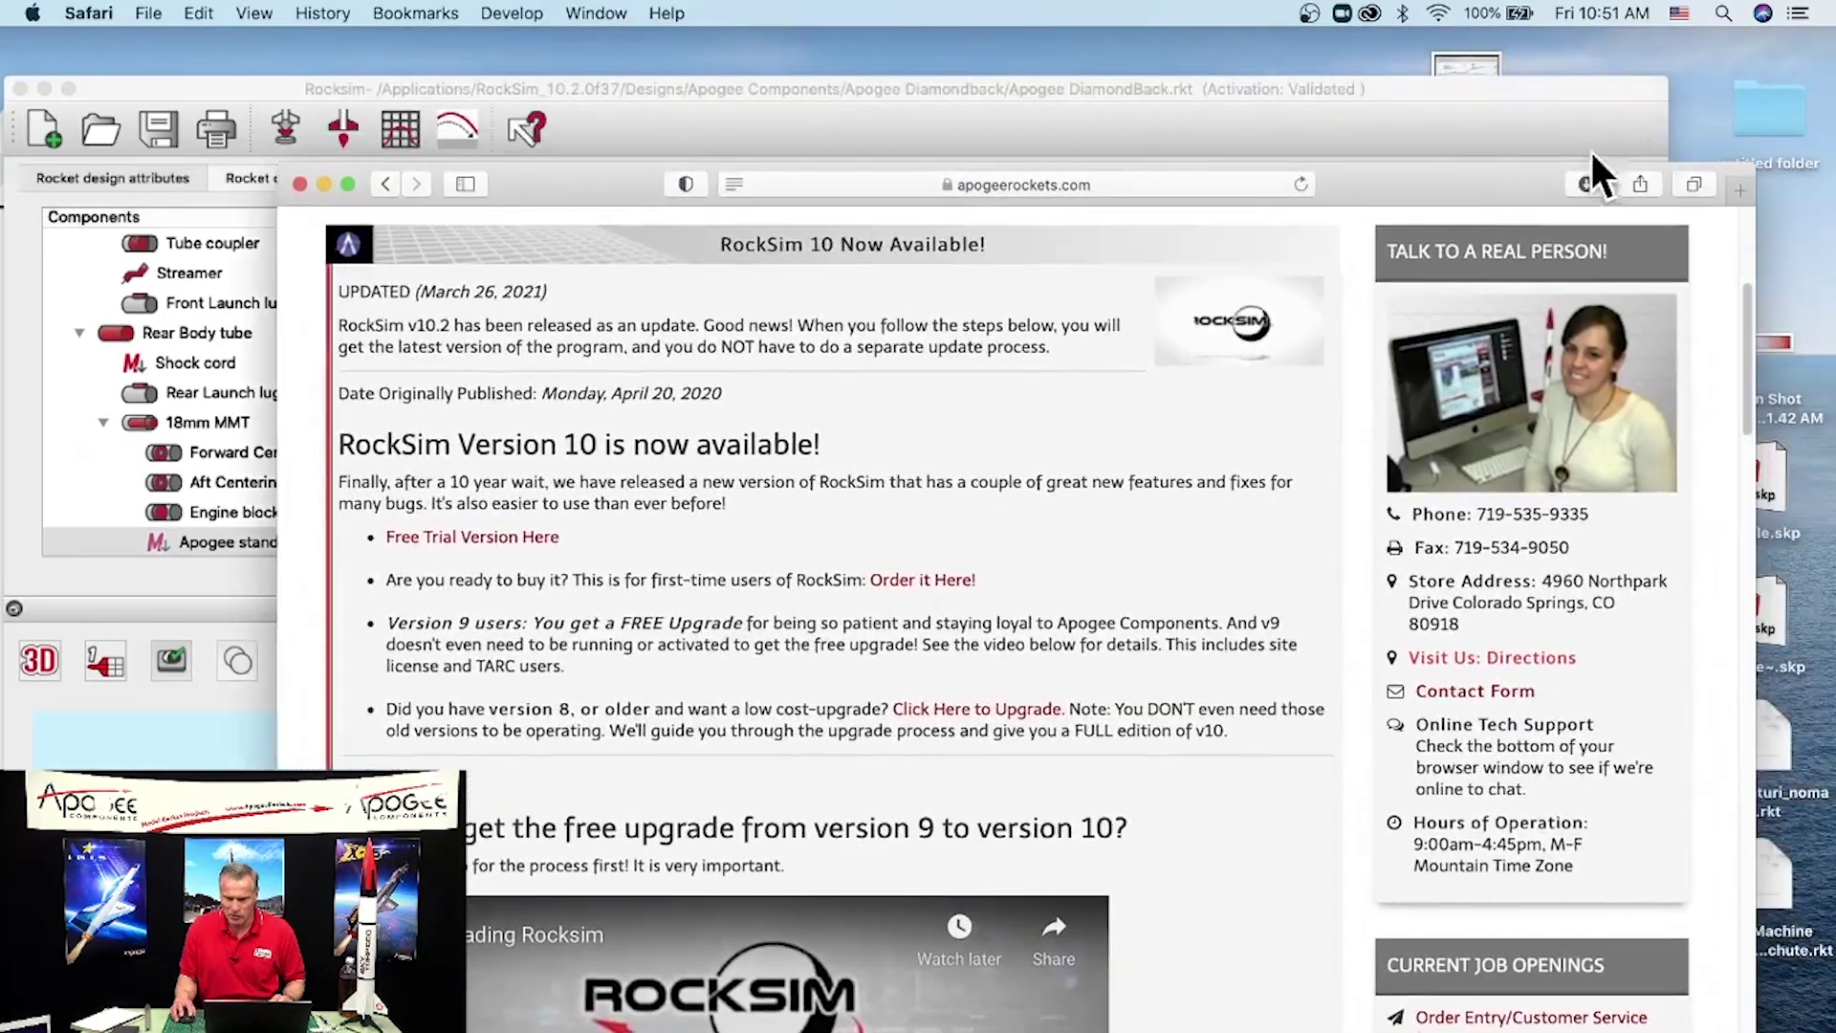
pyautogui.click(1771, 105)
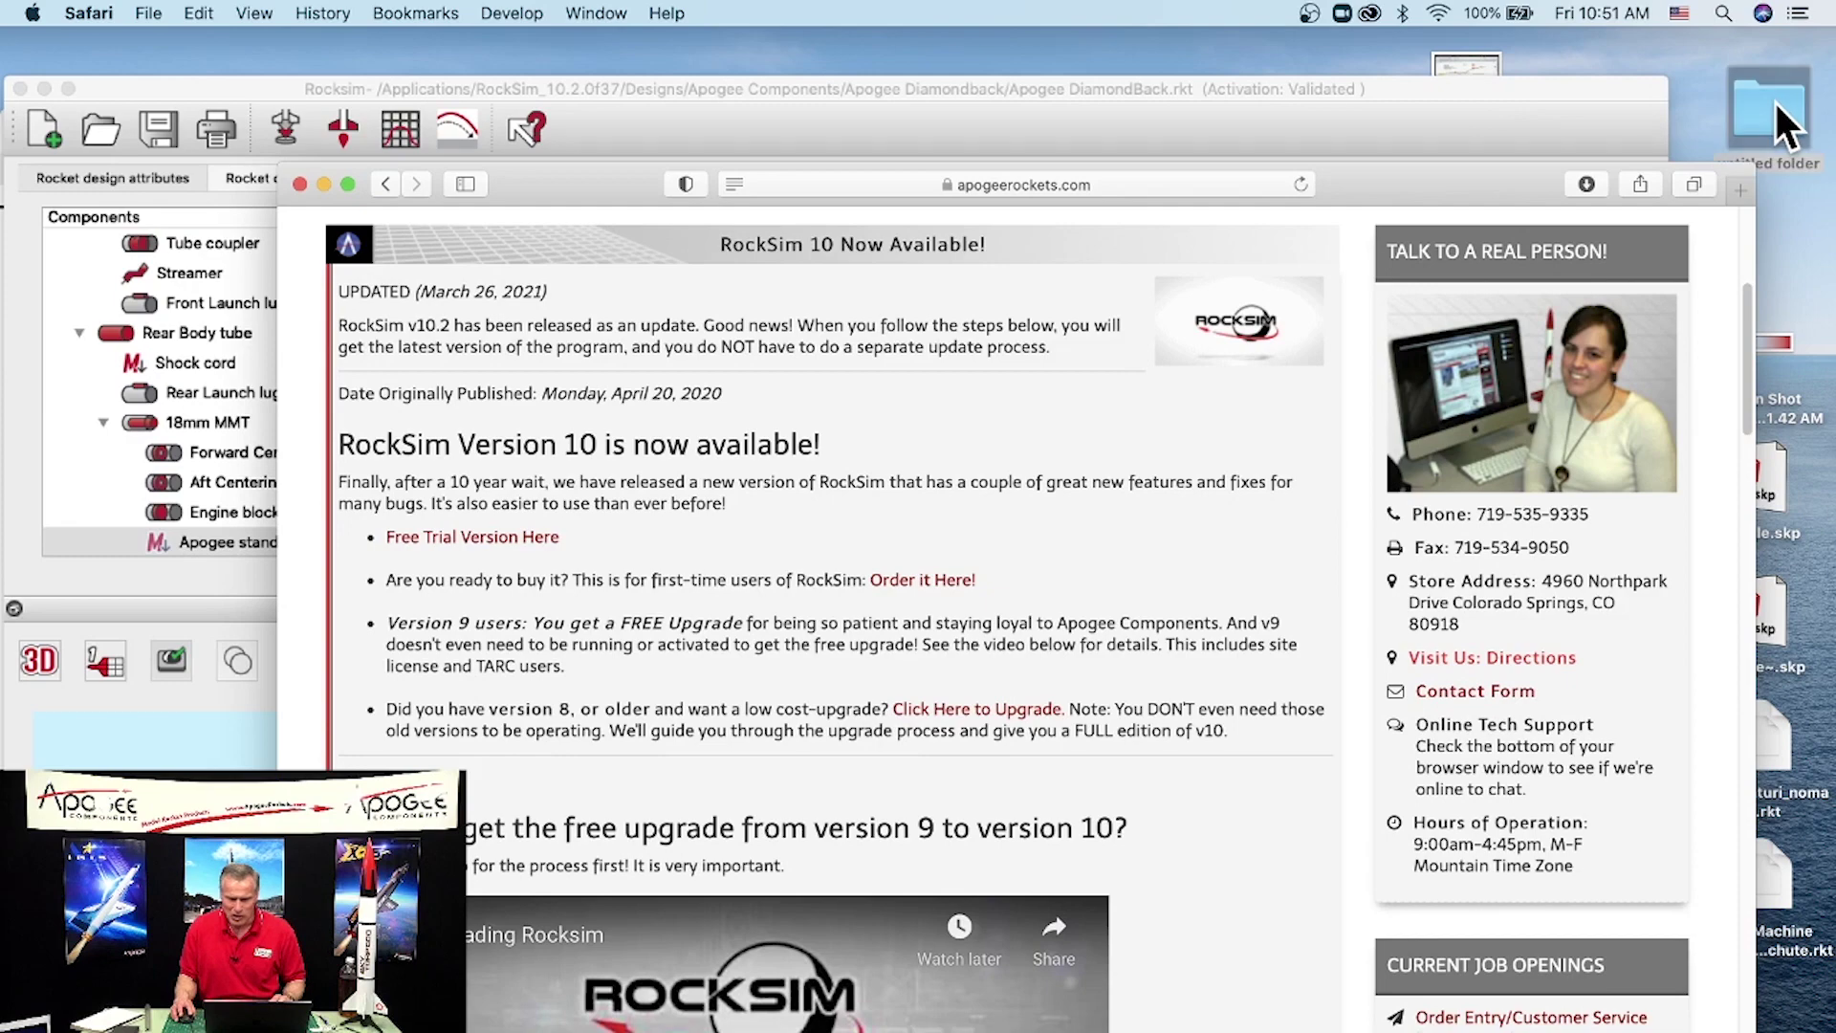
pyautogui.doubleClick(1775, 99)
pyautogui.click(617, 255)
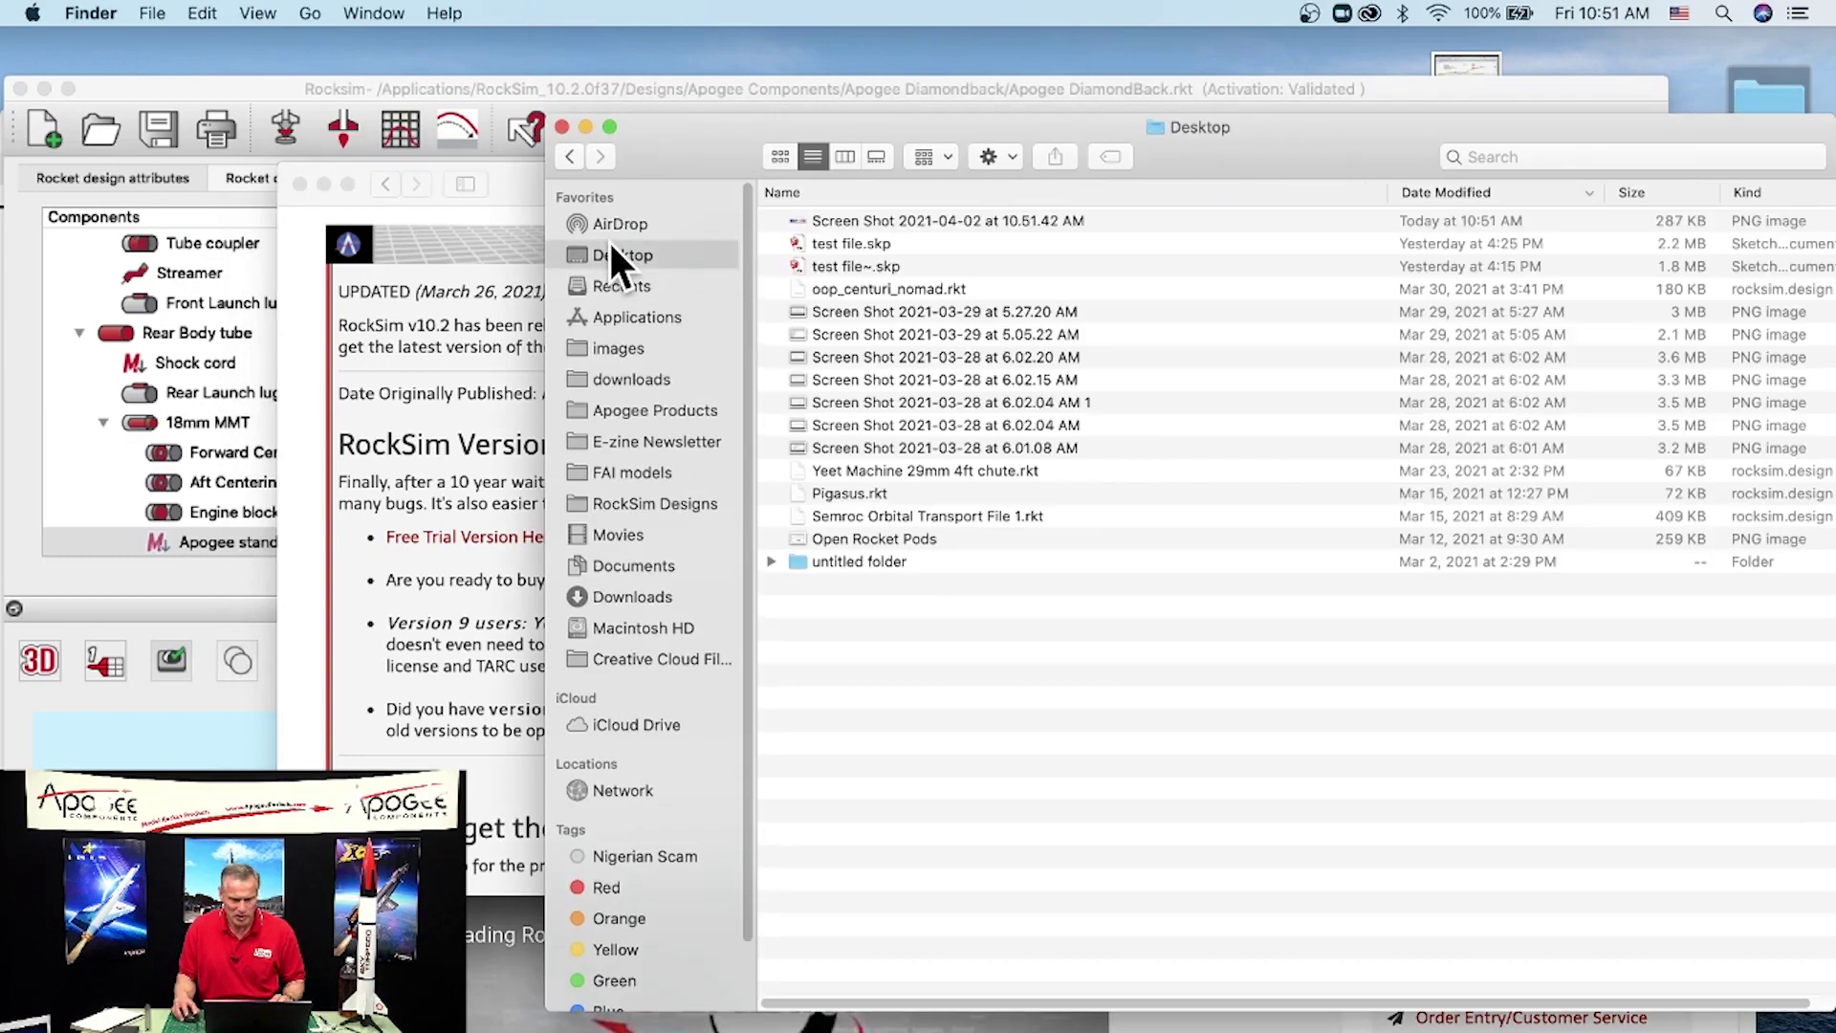
pyautogui.moveTo(917, 134); pyautogui.dragTo(1345, 96)
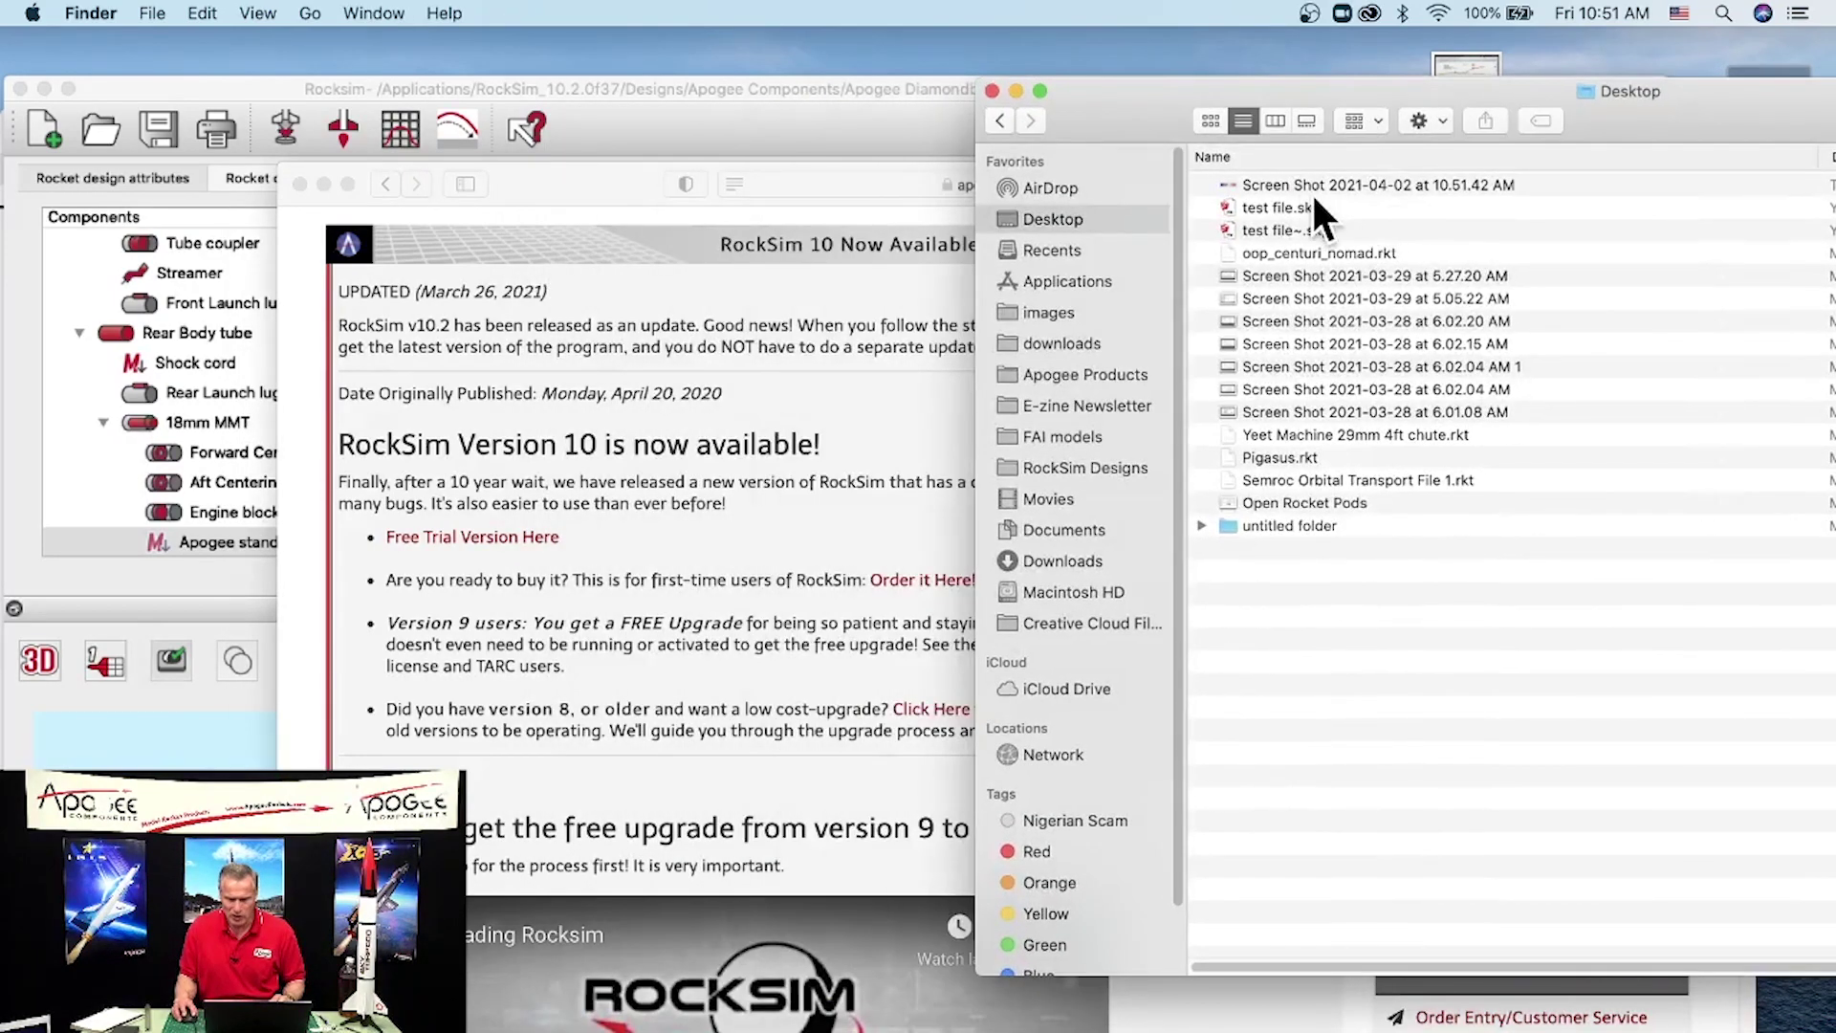
# Step: Open the newest screenshot, from 10.51.42 AM, in Preview to check the RockSim banner artwork, and close it
pyautogui.doubleClick(1368, 183)
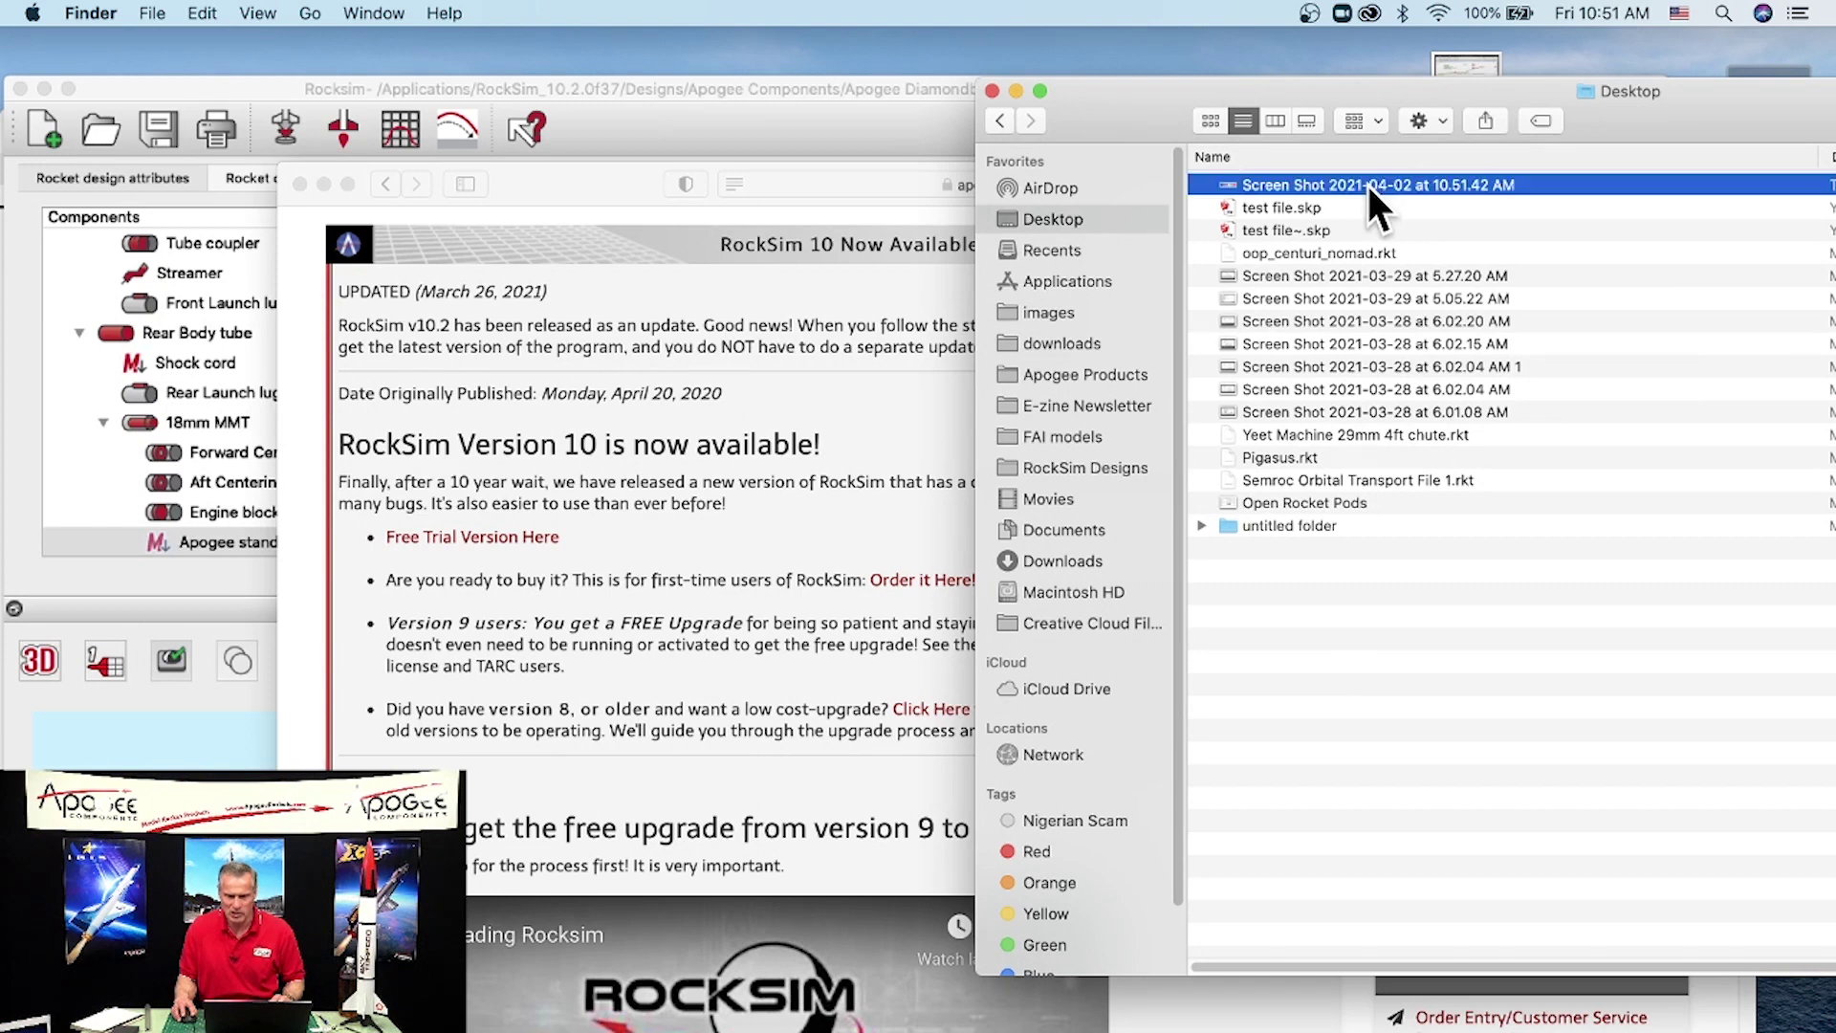
pyautogui.moveTo(989, 75); pyautogui.dragTo(1357, 170)
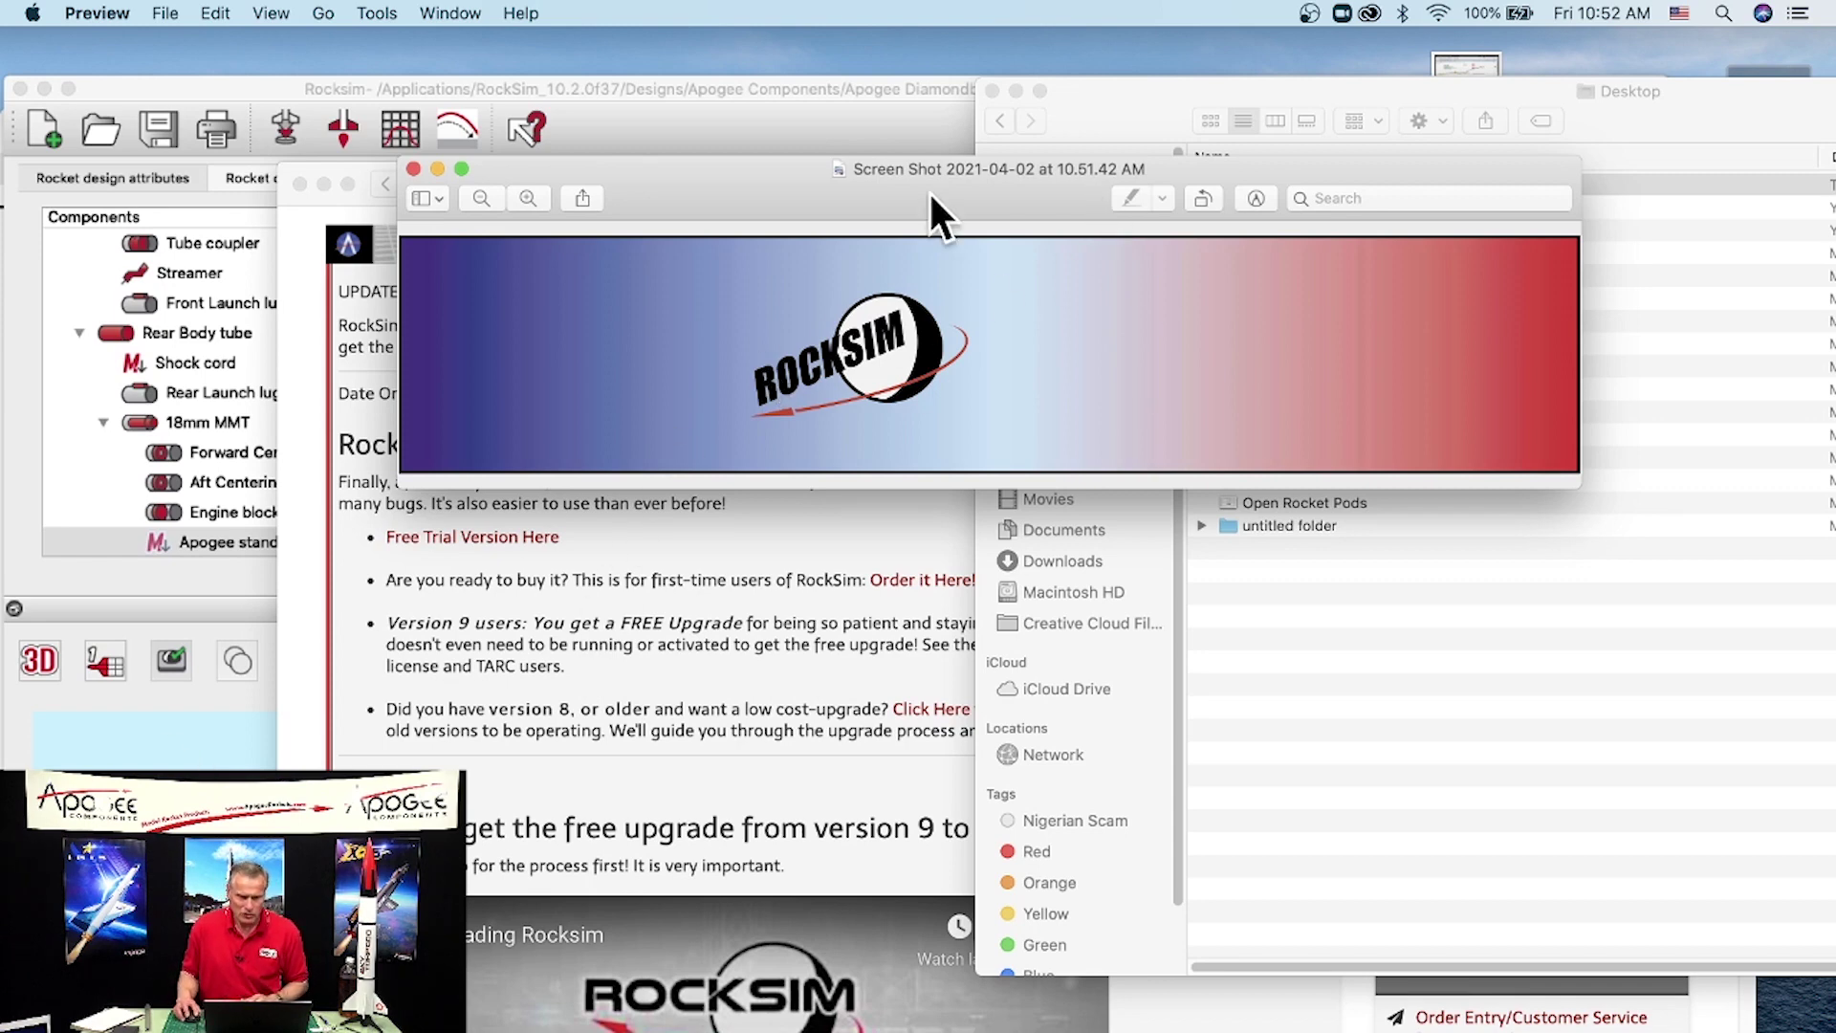
pyautogui.moveTo(756, 169); pyautogui.dragTo(921, 153)
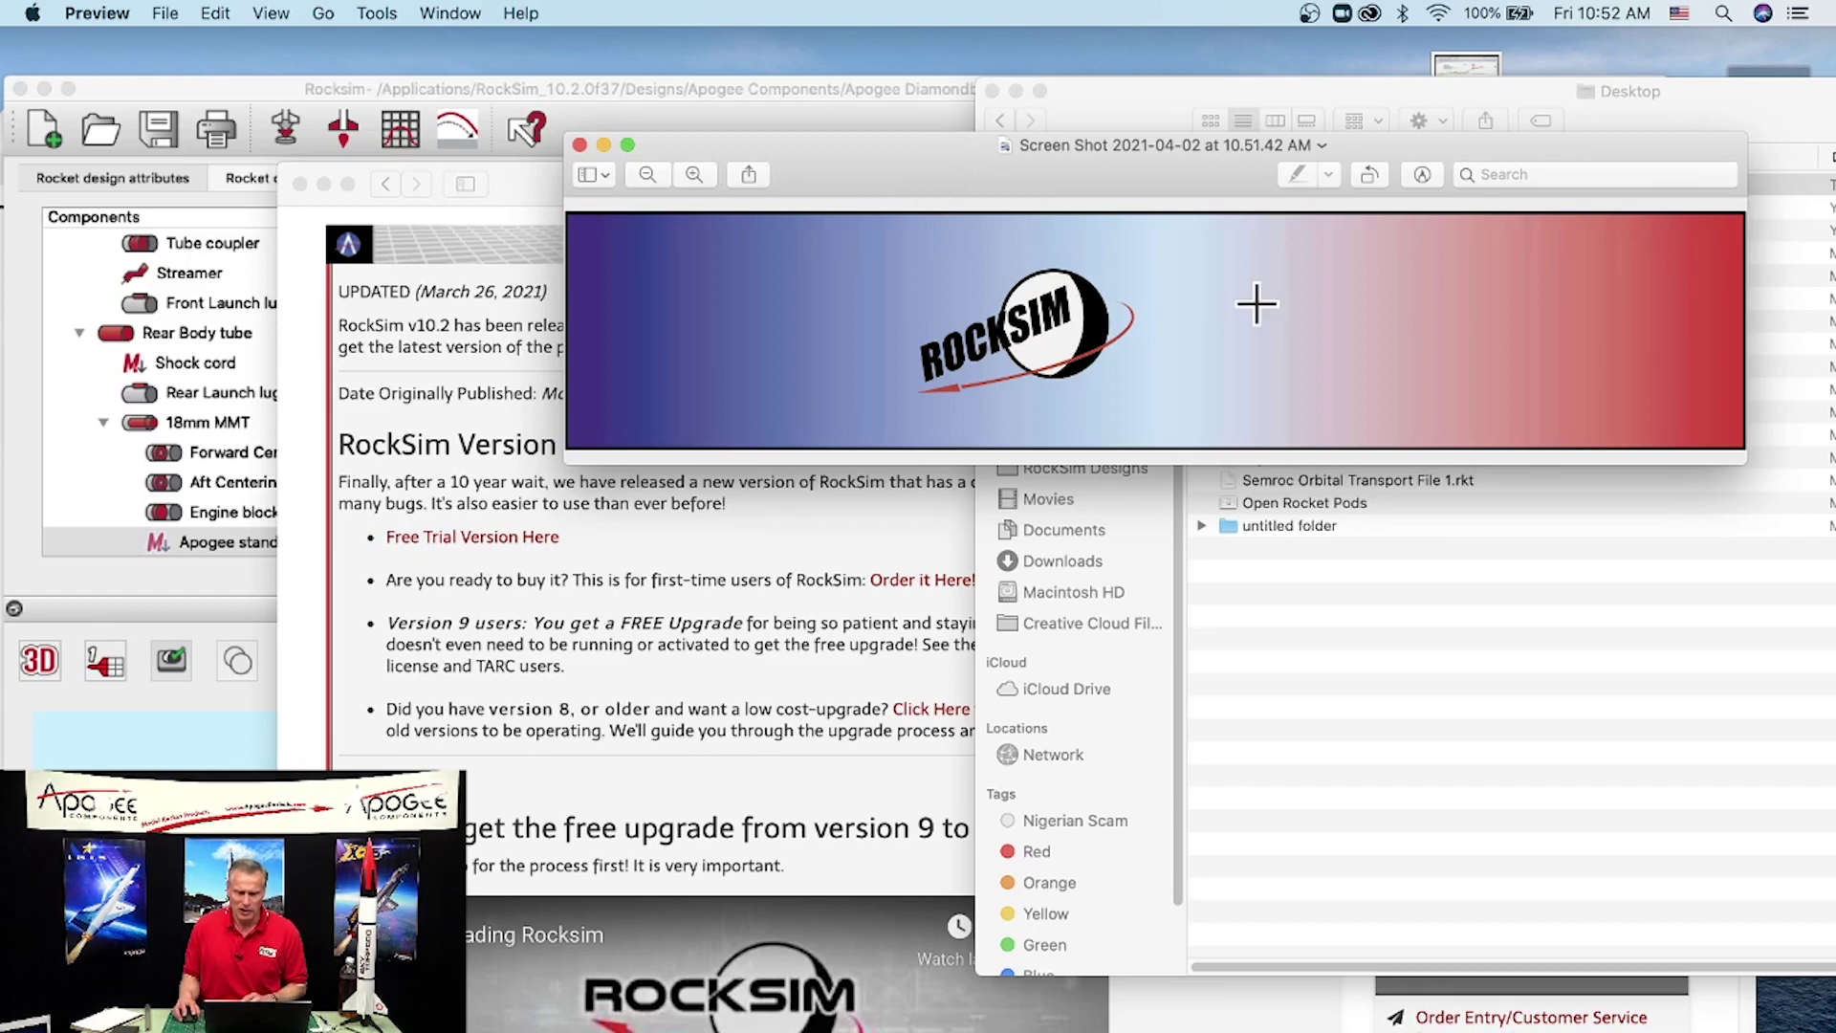
pyautogui.click(580, 144)
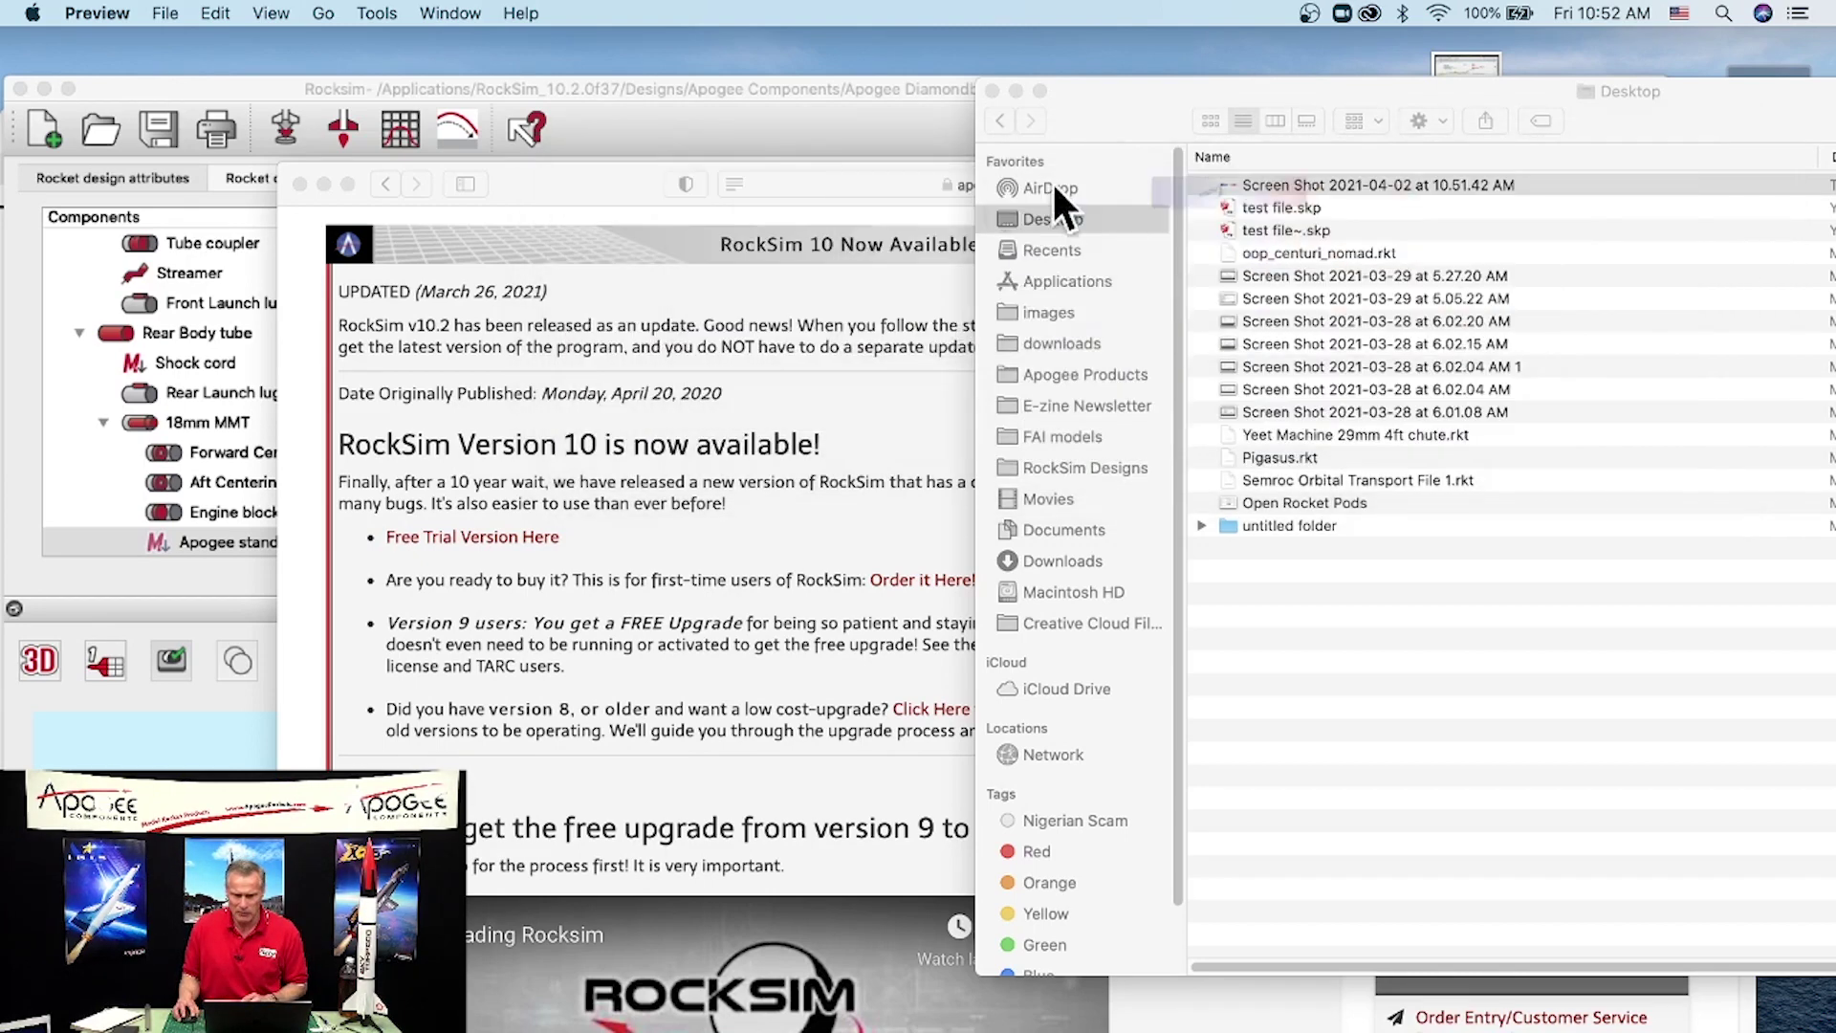
# Step: Rename the newest desktop screenshot as Apogee decal
pyautogui.click(1329, 184)
pyautogui.click(1331, 184)
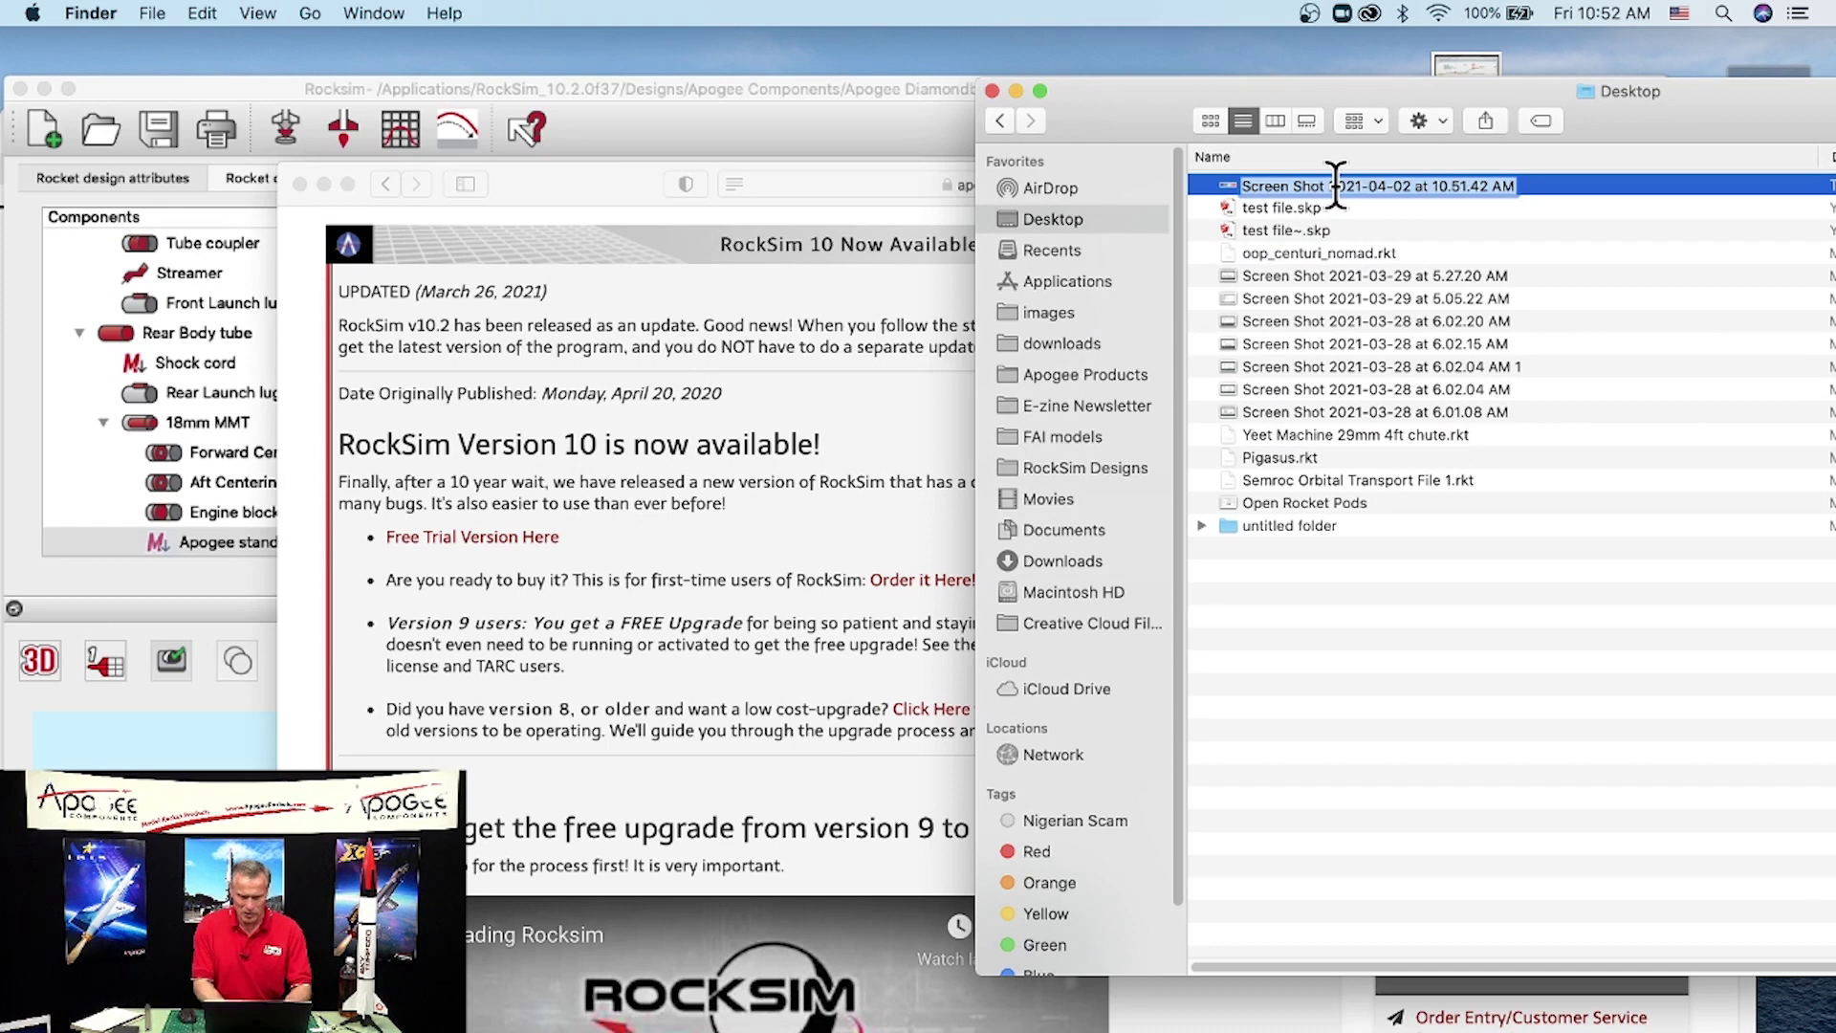
pyautogui.write('Apogee decal')
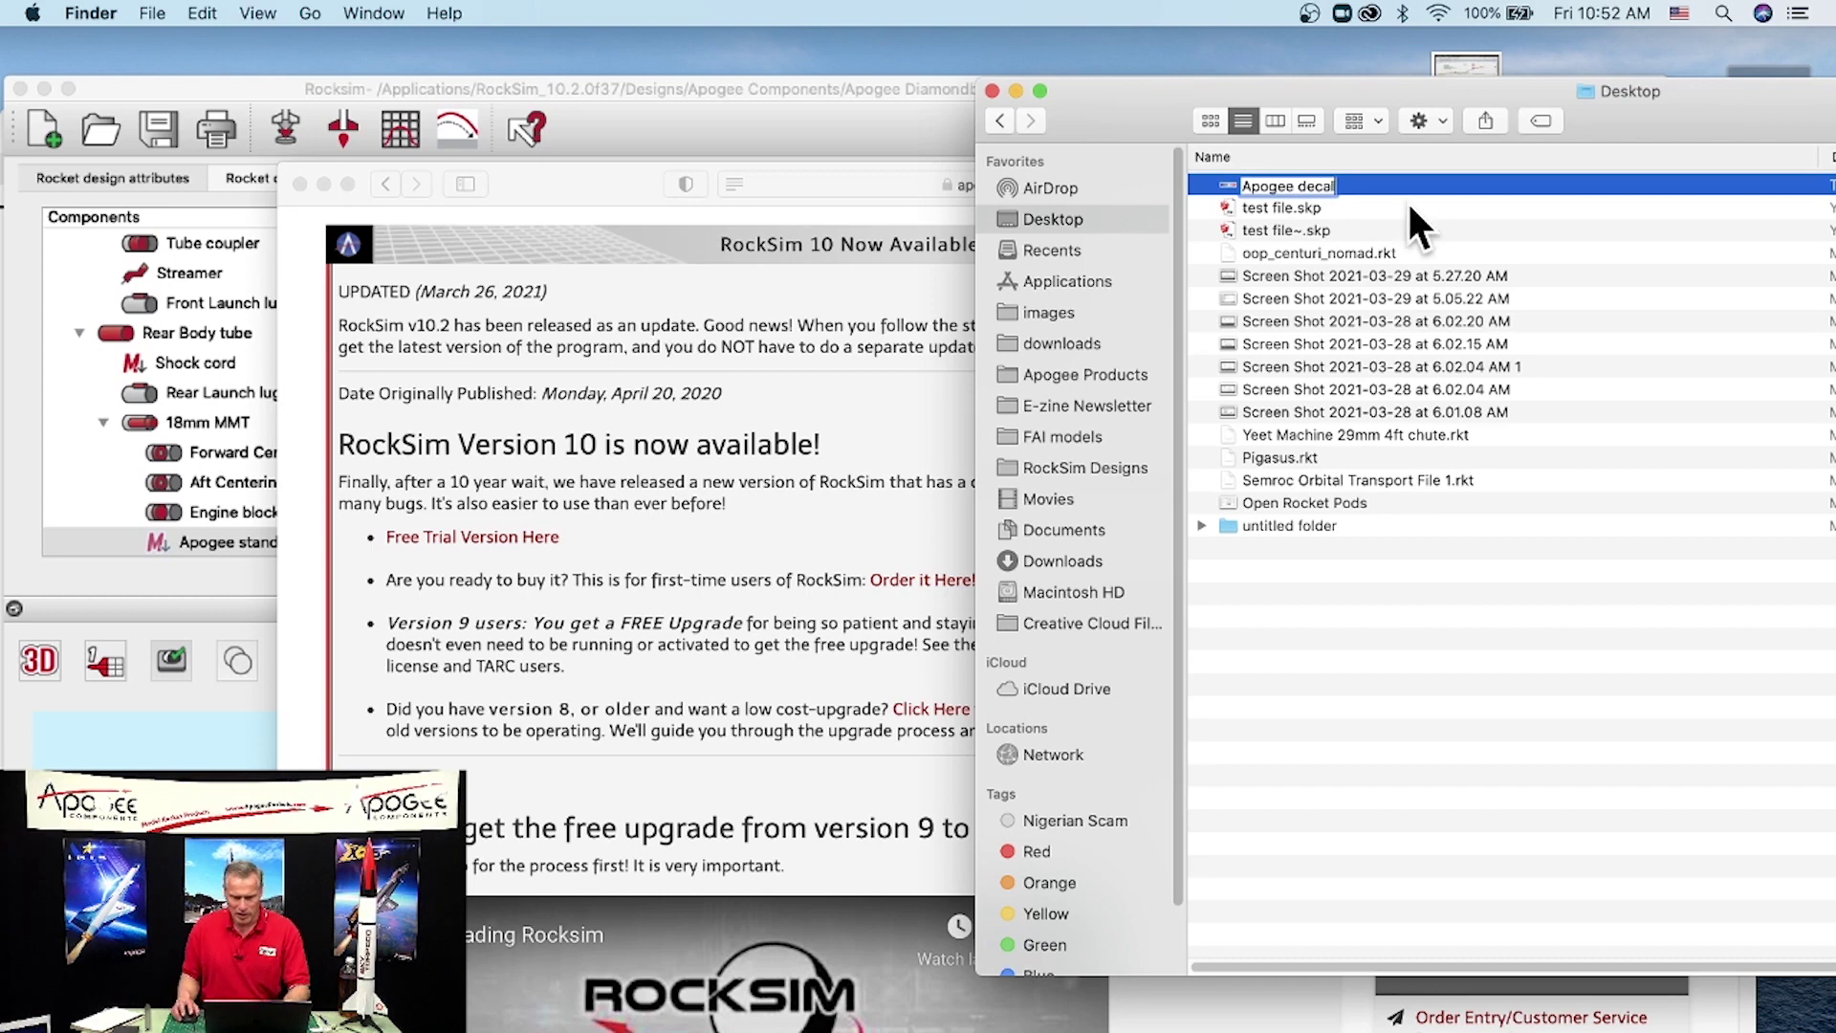
# Step: Move the Apogee decal image into RockSim's Apogee Diamondback design folder and open that folder
pyautogui.click(1222, 181)
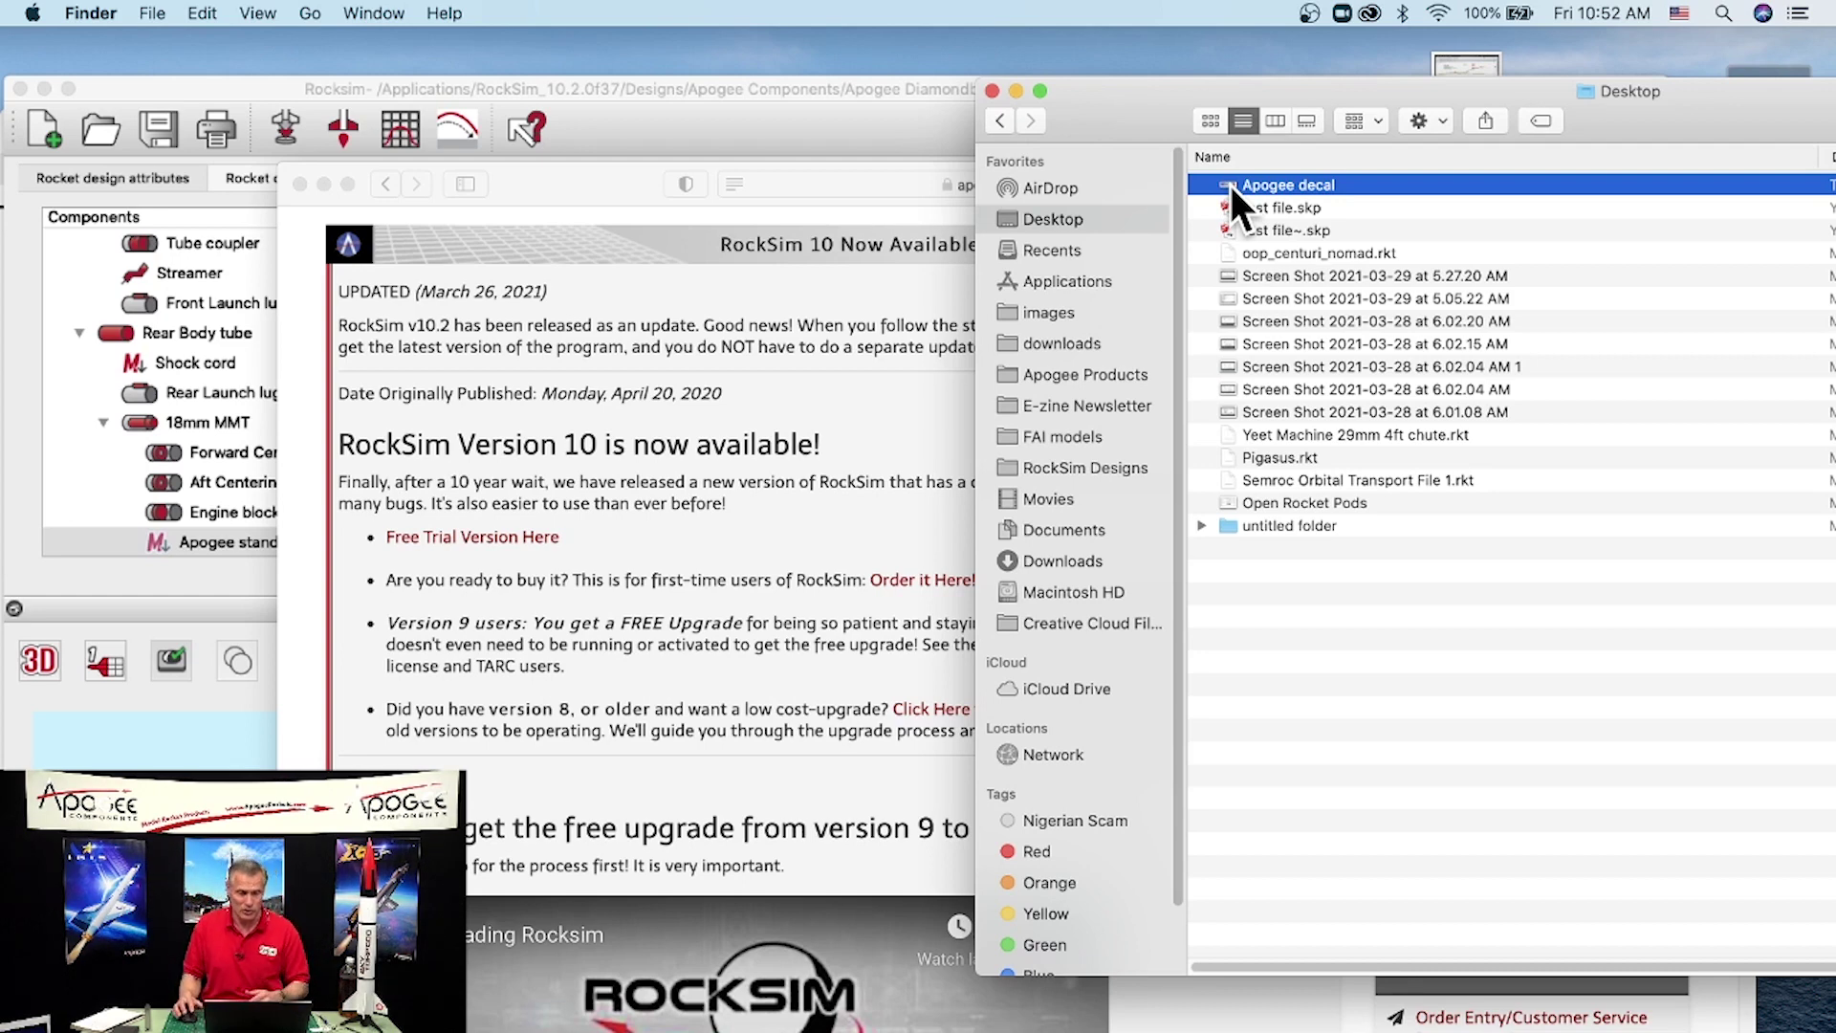
pyautogui.moveTo(1240, 185); pyautogui.dragTo(917, 205)
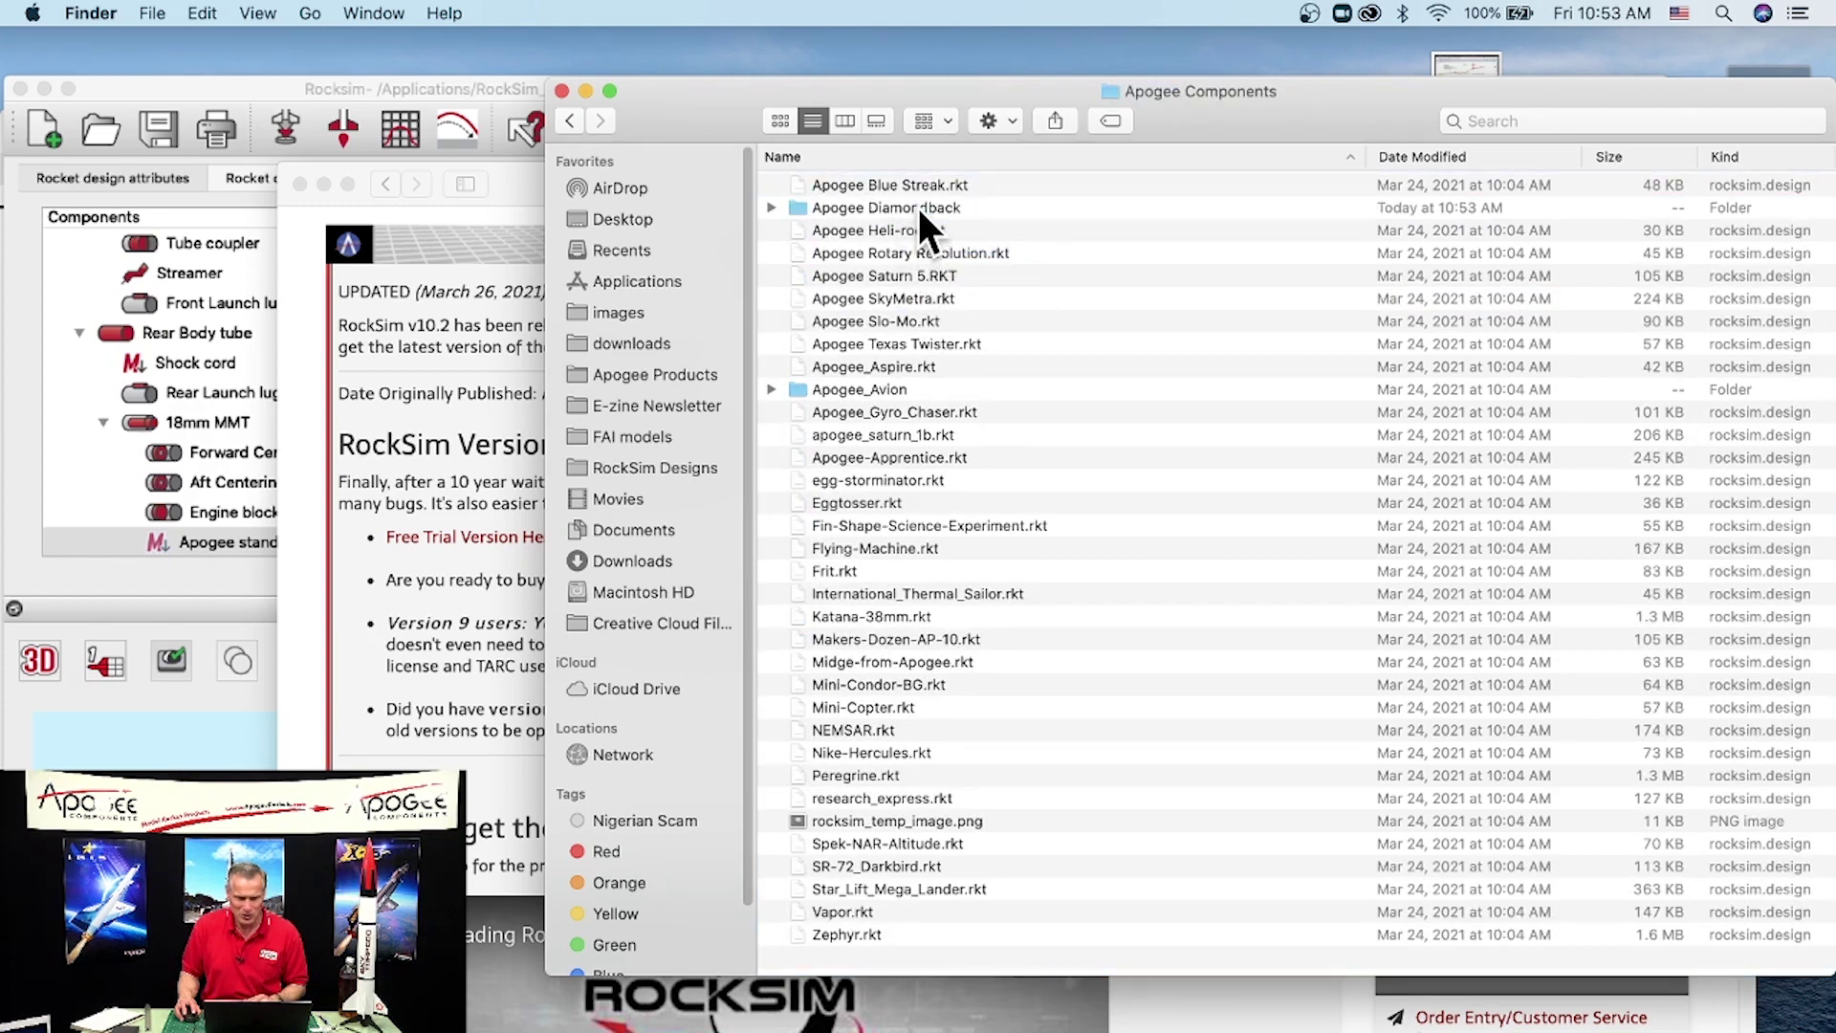
pyautogui.doubleClick(792, 204)
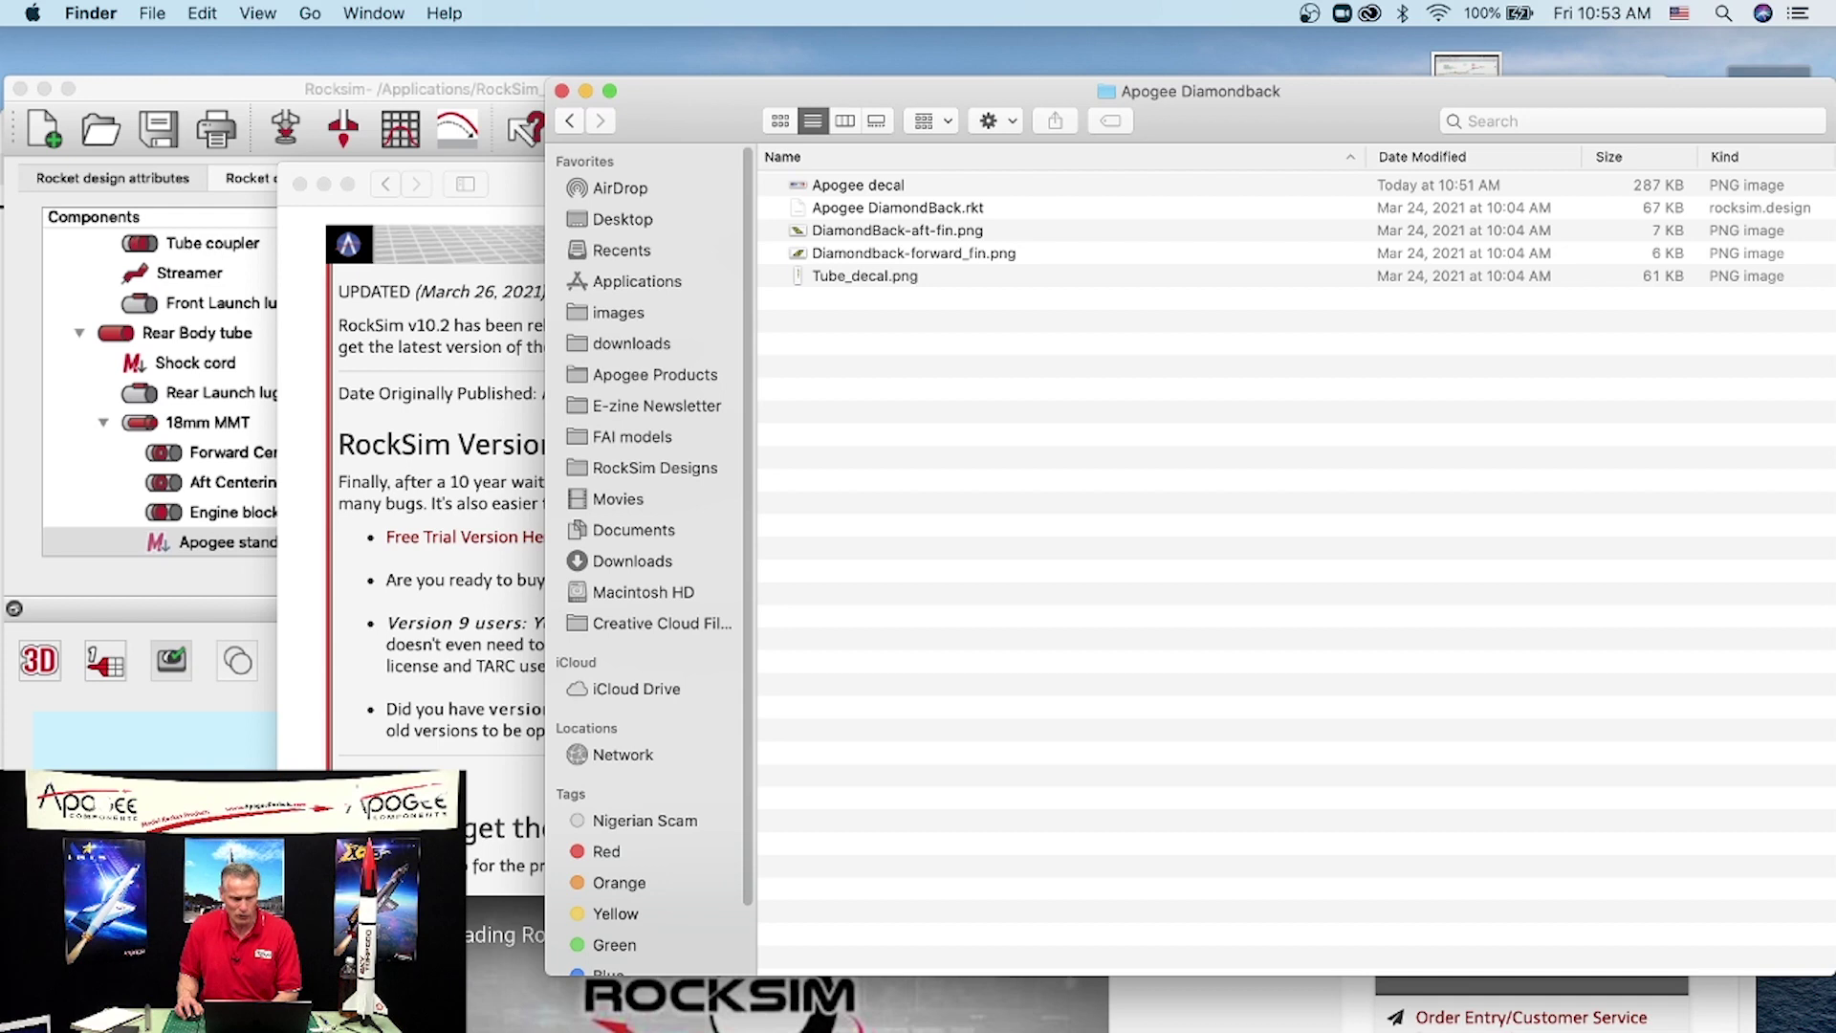
# Step: Switch to RockSim and open the Front Body tube for editing, with the whole rocket enlarged in the 3D preview
pyautogui.click(264, 209)
pyautogui.moveTo(268, 83); pyautogui.dragTo(446, 8)
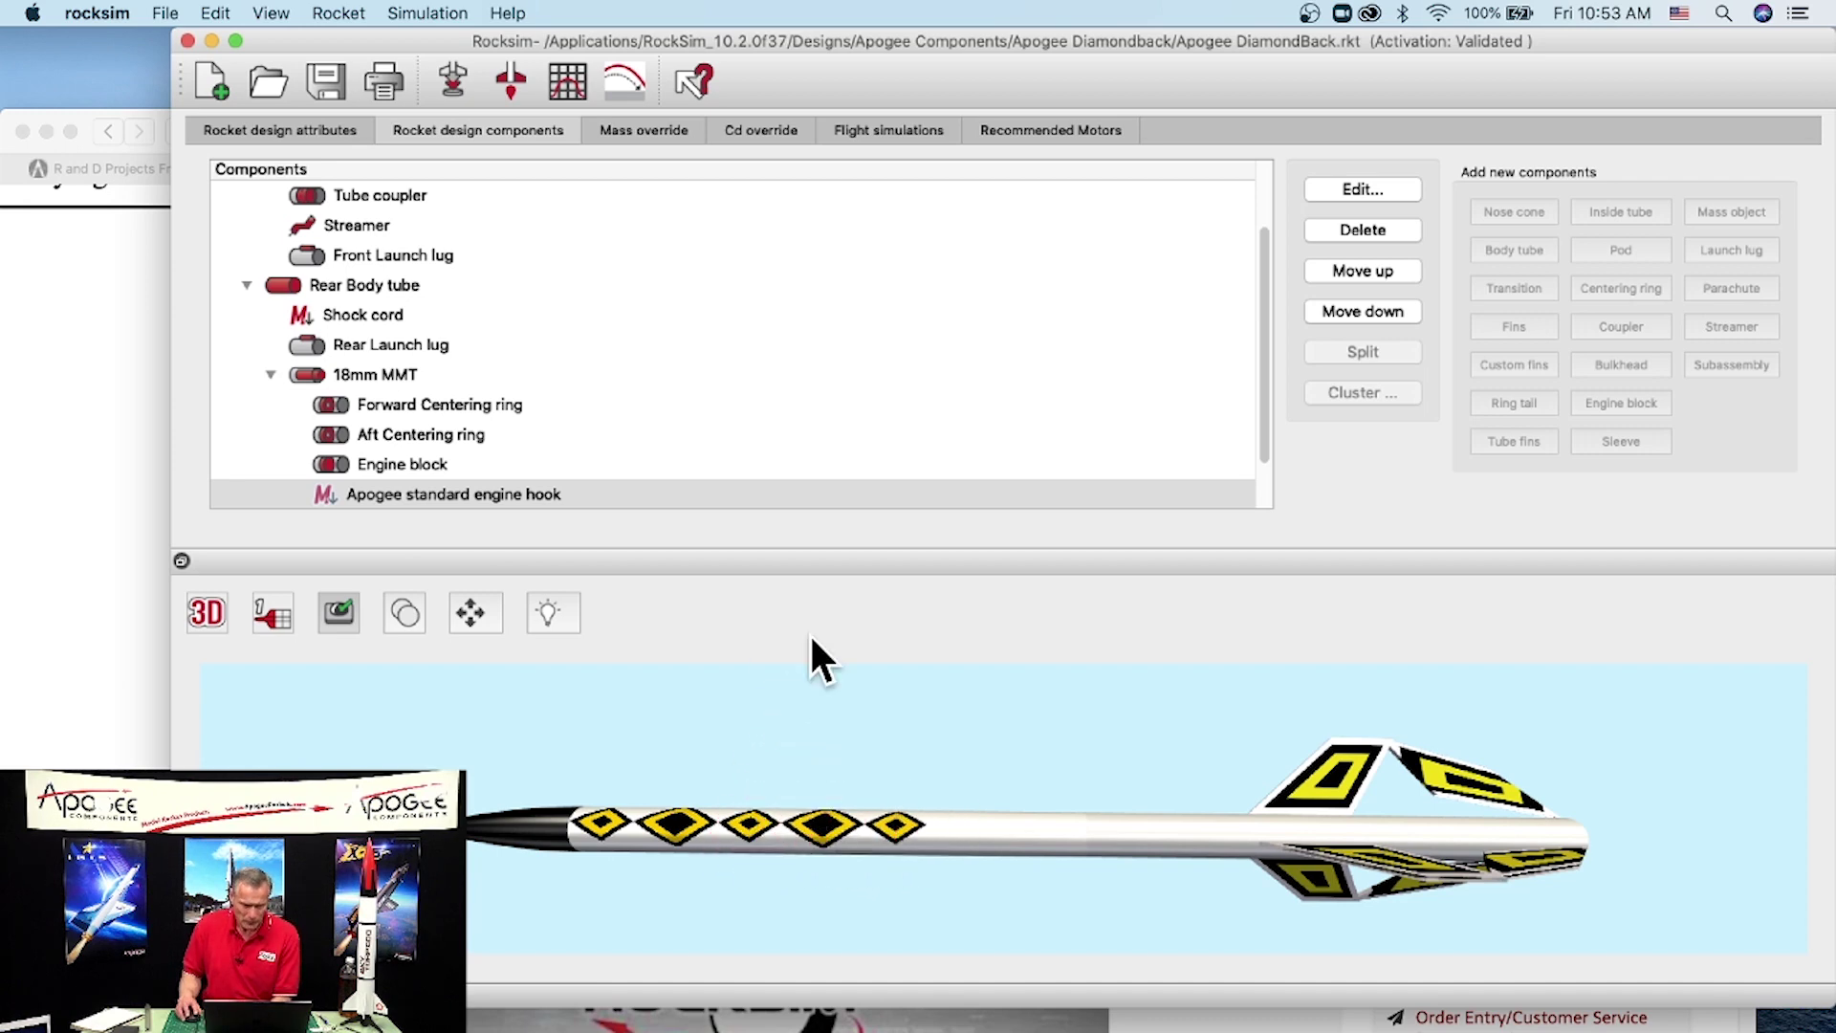
pyautogui.scroll(3, 536, 316)
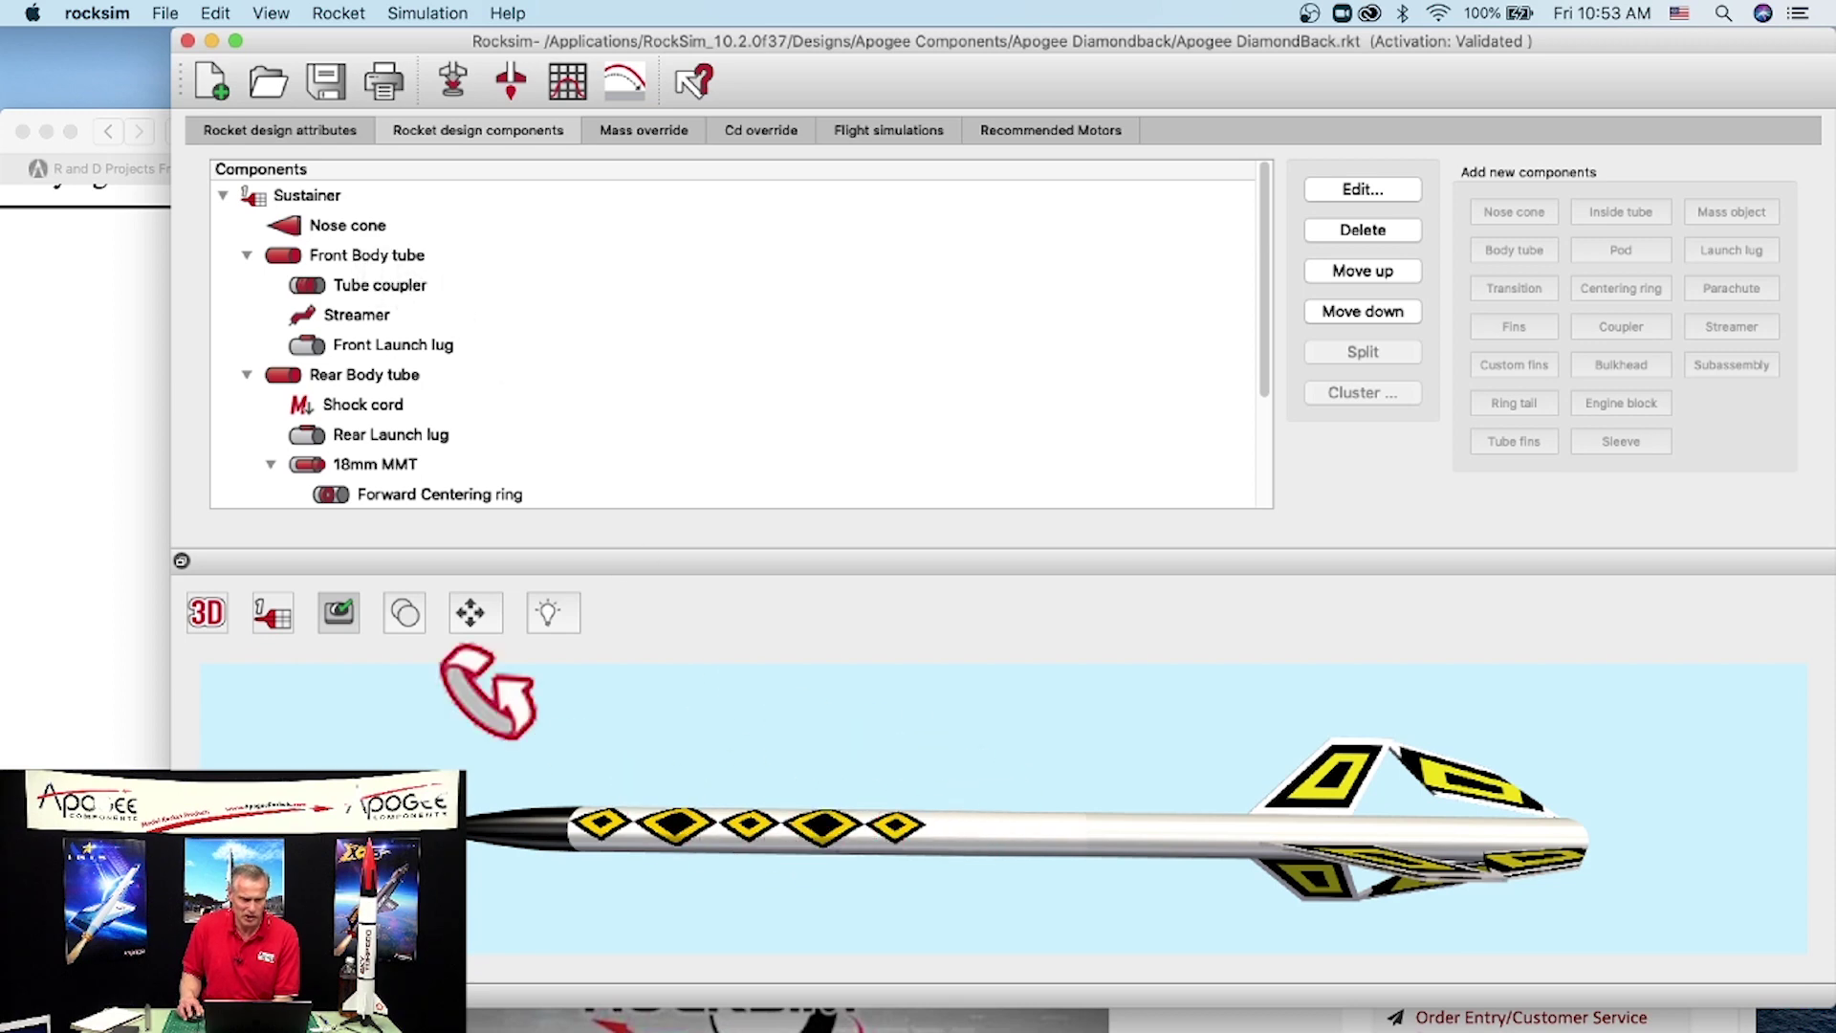
pyautogui.doubleClick(348, 254)
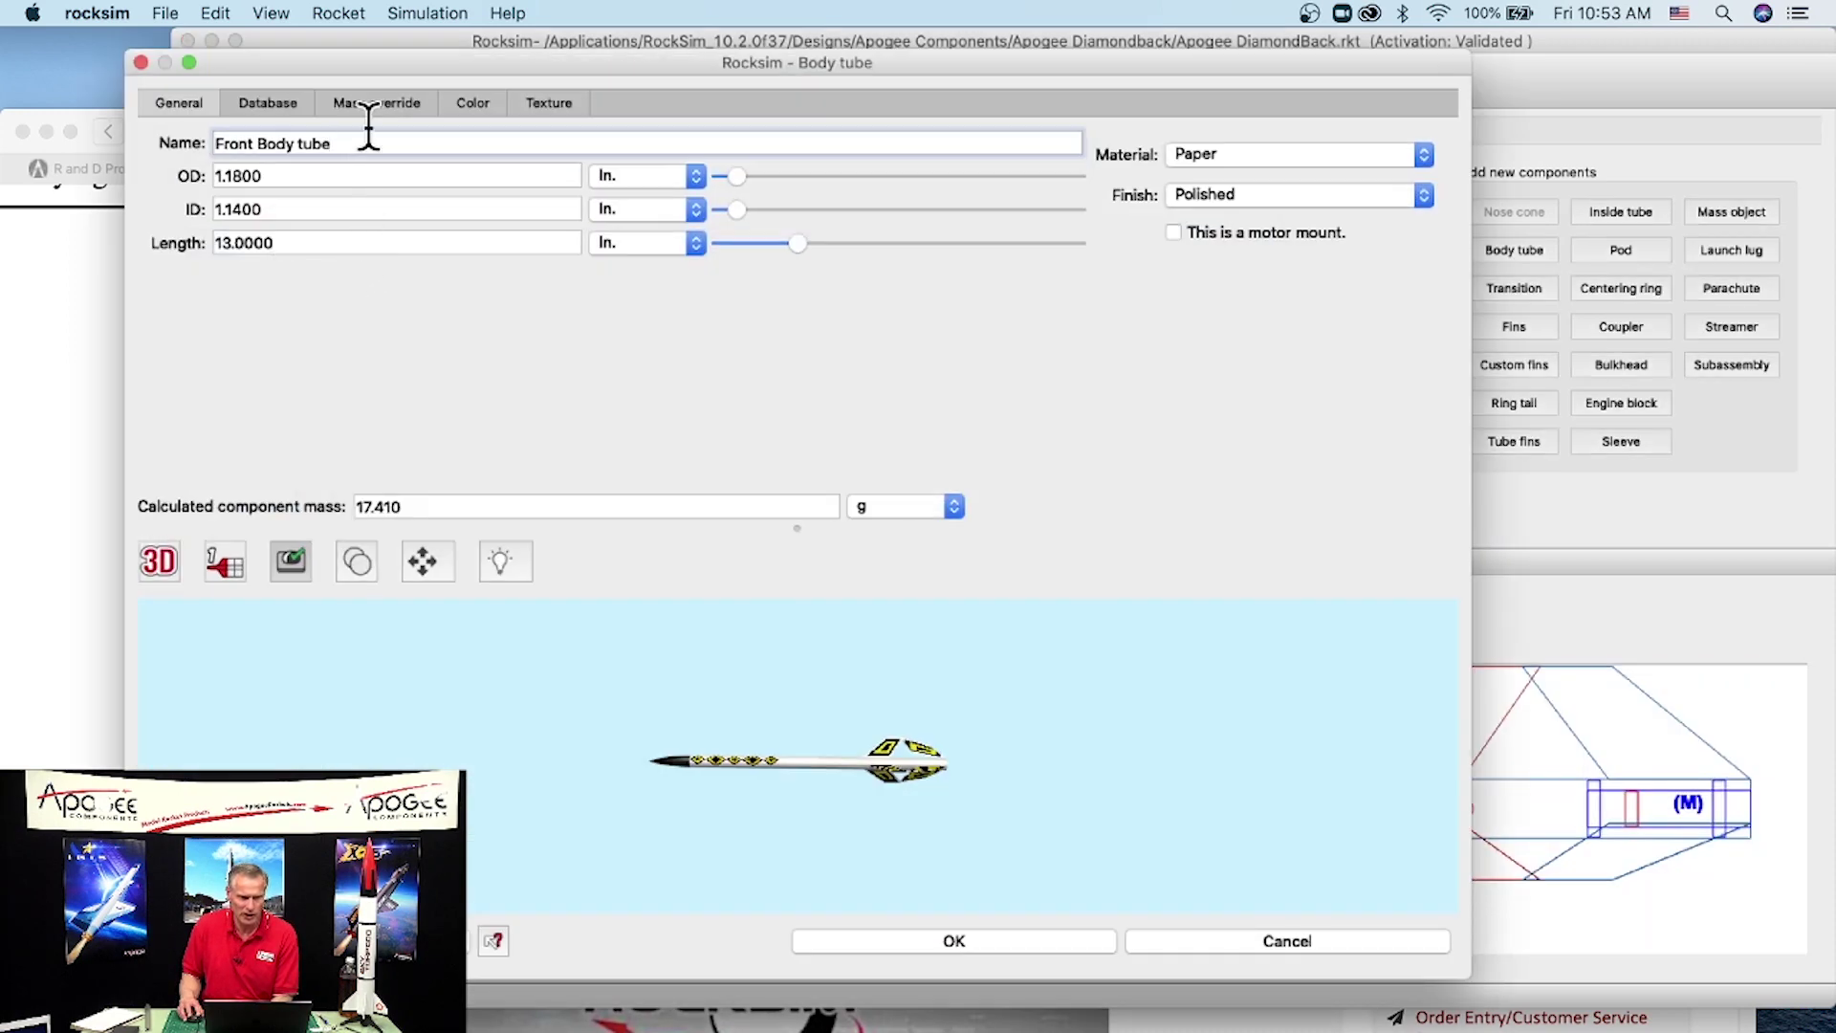
pyautogui.moveTo(398, 66); pyautogui.dragTo(557, 14)
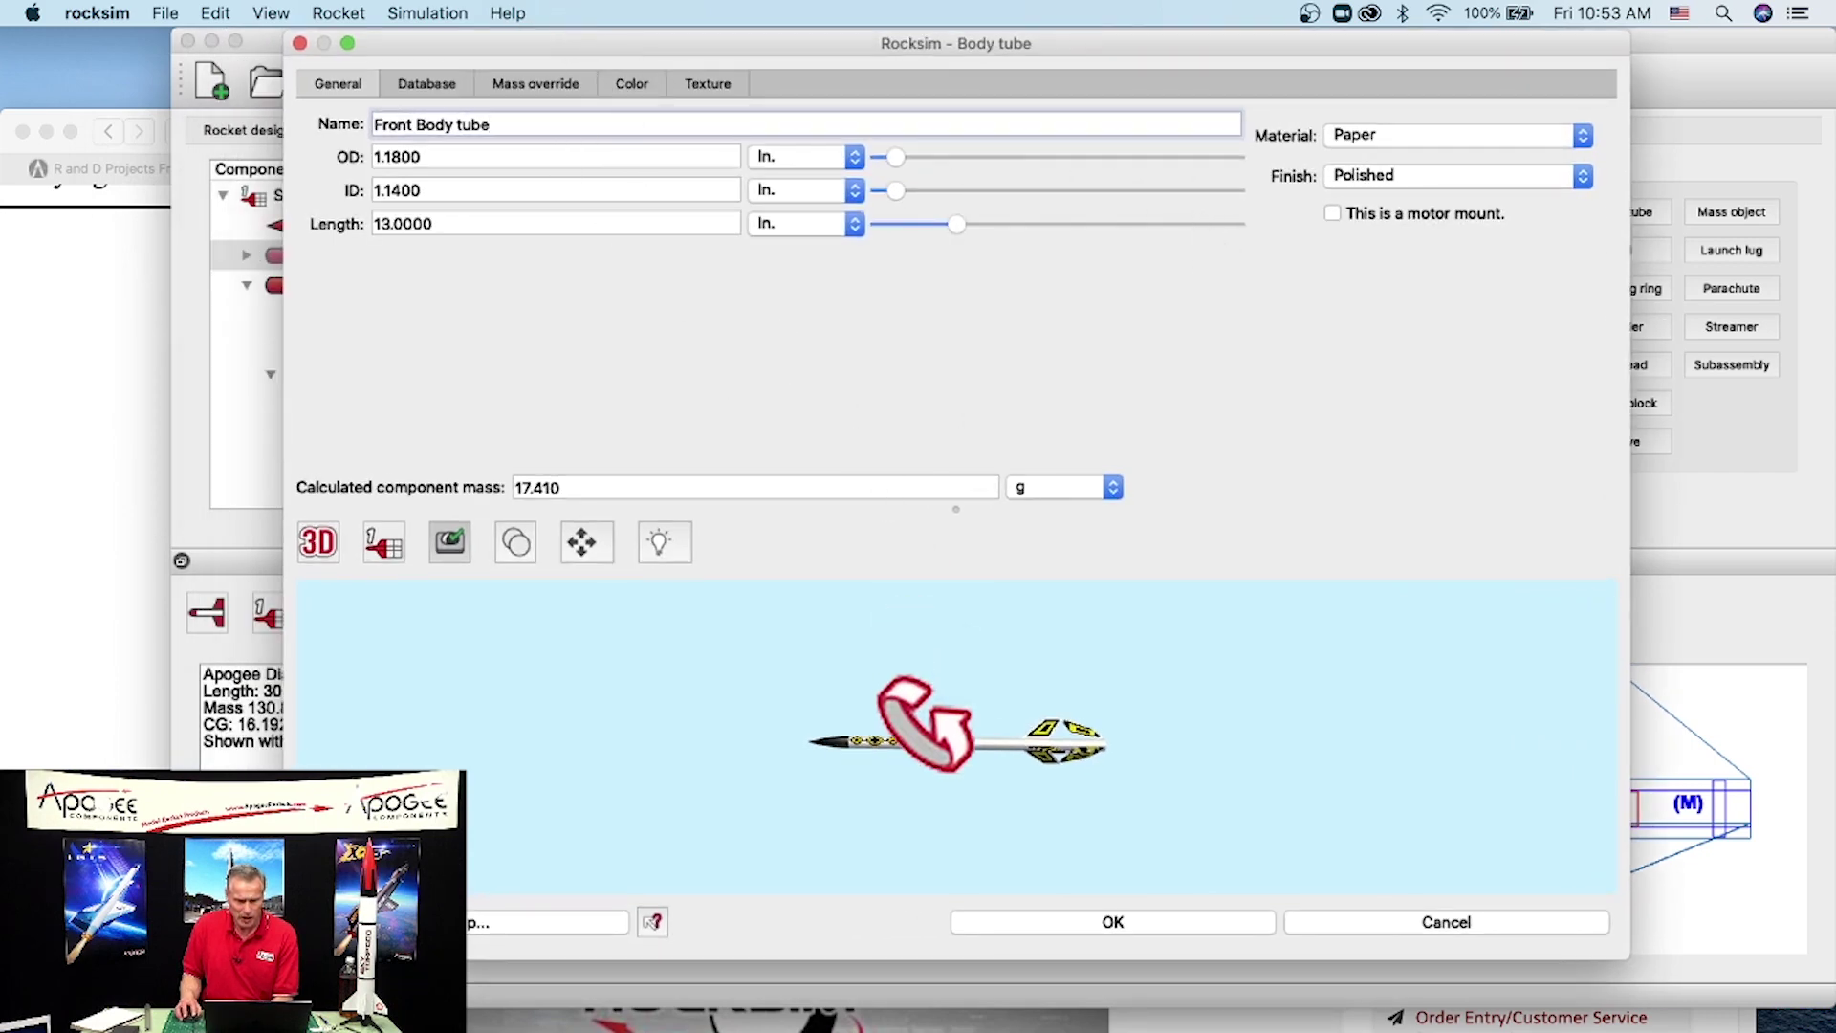
pyautogui.moveTo(311, 539); pyautogui.dragTo(310, 421)
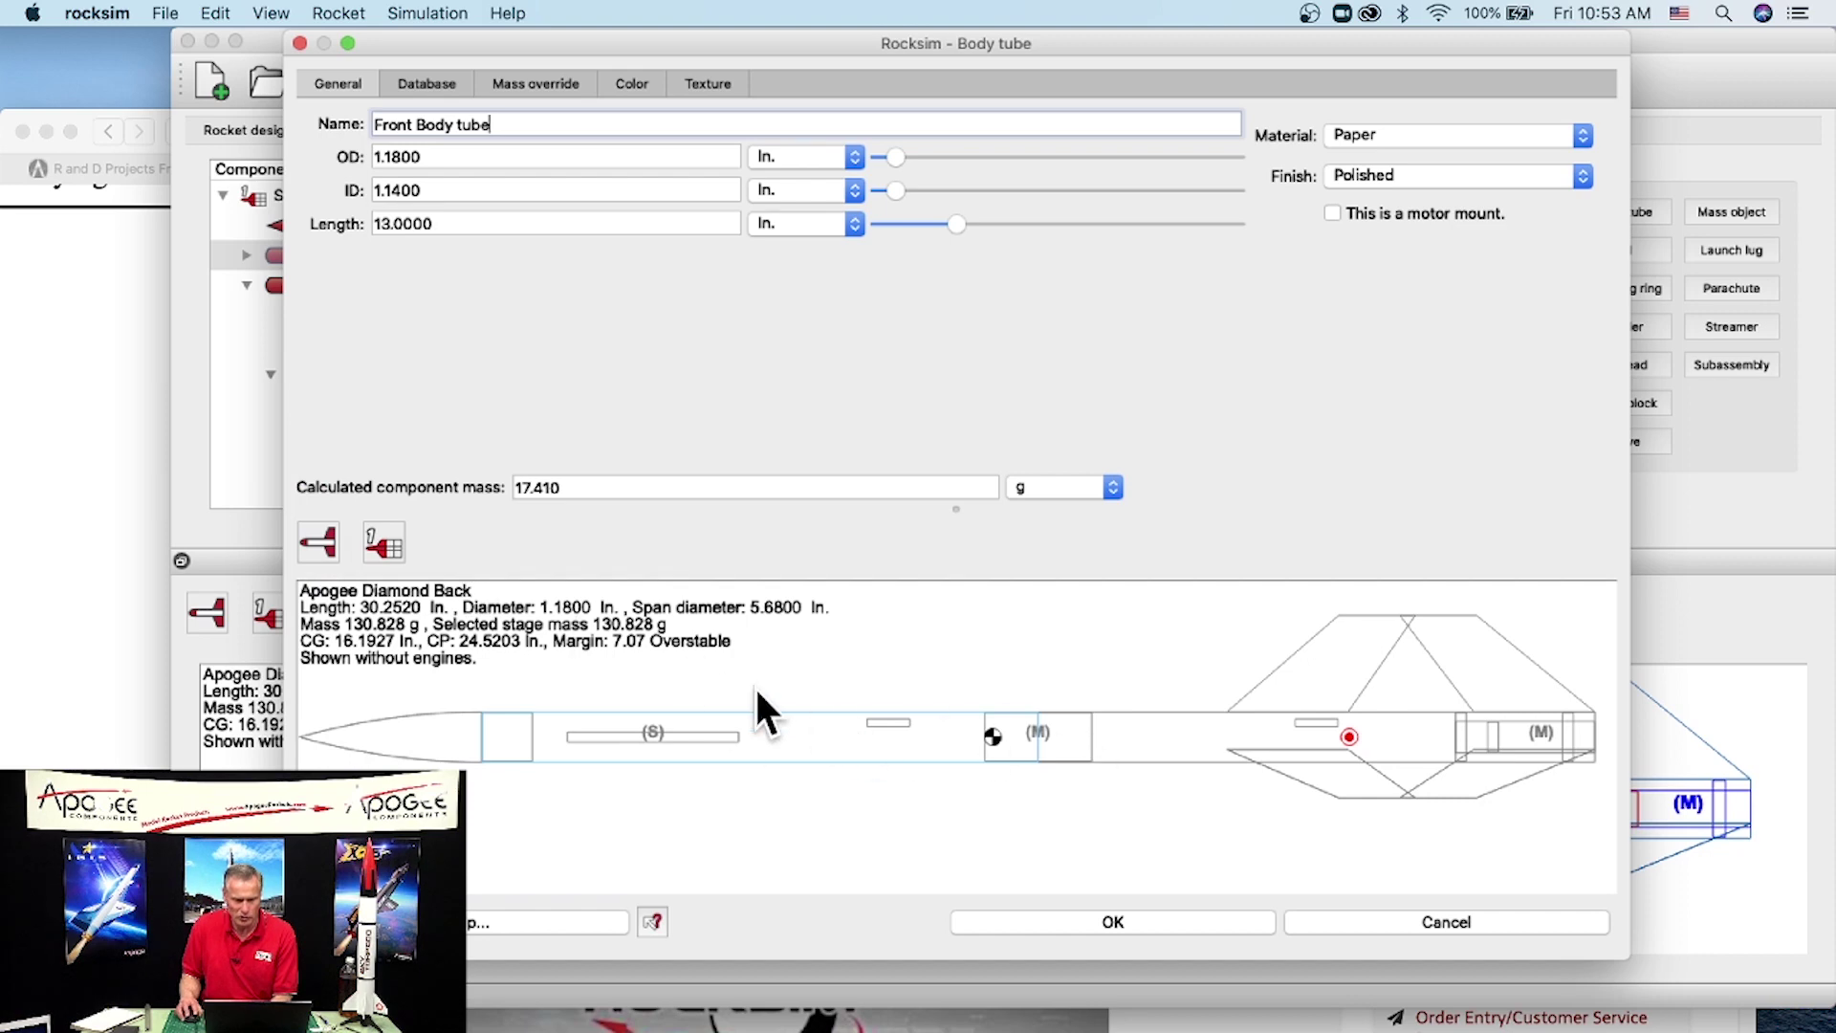
pyautogui.moveTo(321, 547); pyautogui.dragTo(321, 543)
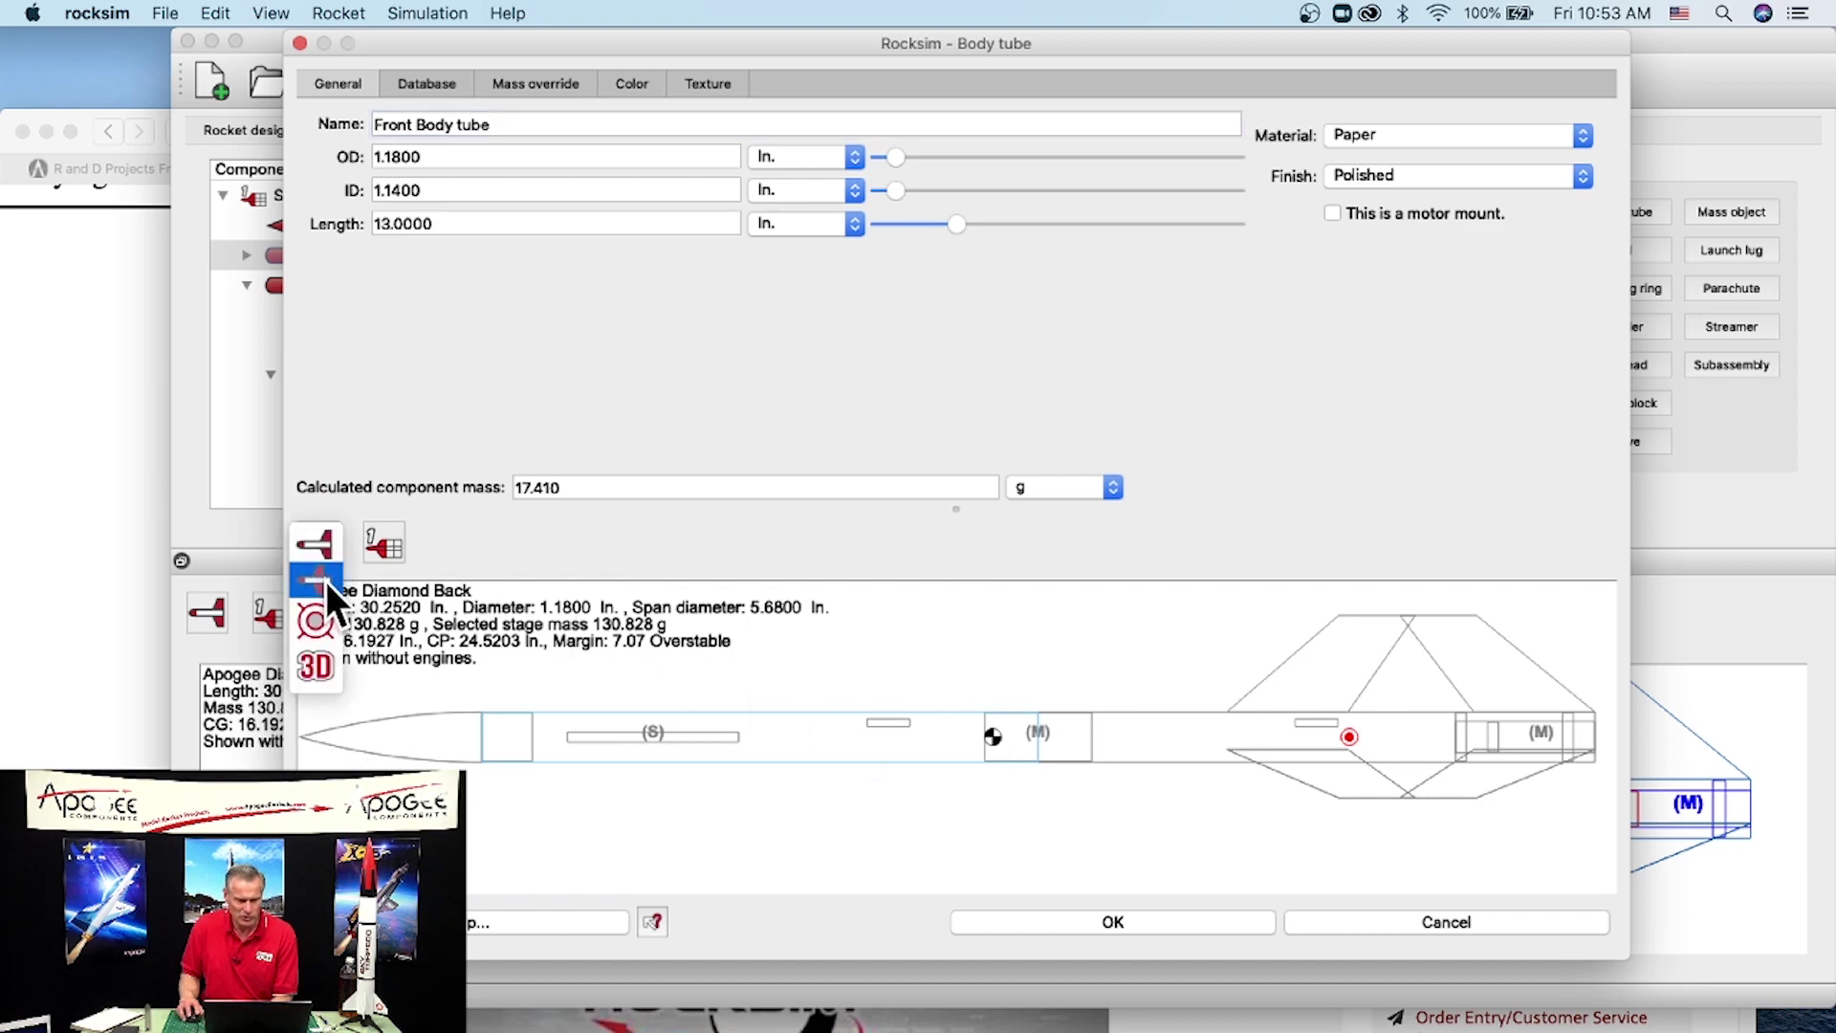
pyautogui.moveTo(313, 656); pyautogui.dragTo(313, 657)
pyautogui.scroll(5, 937, 741)
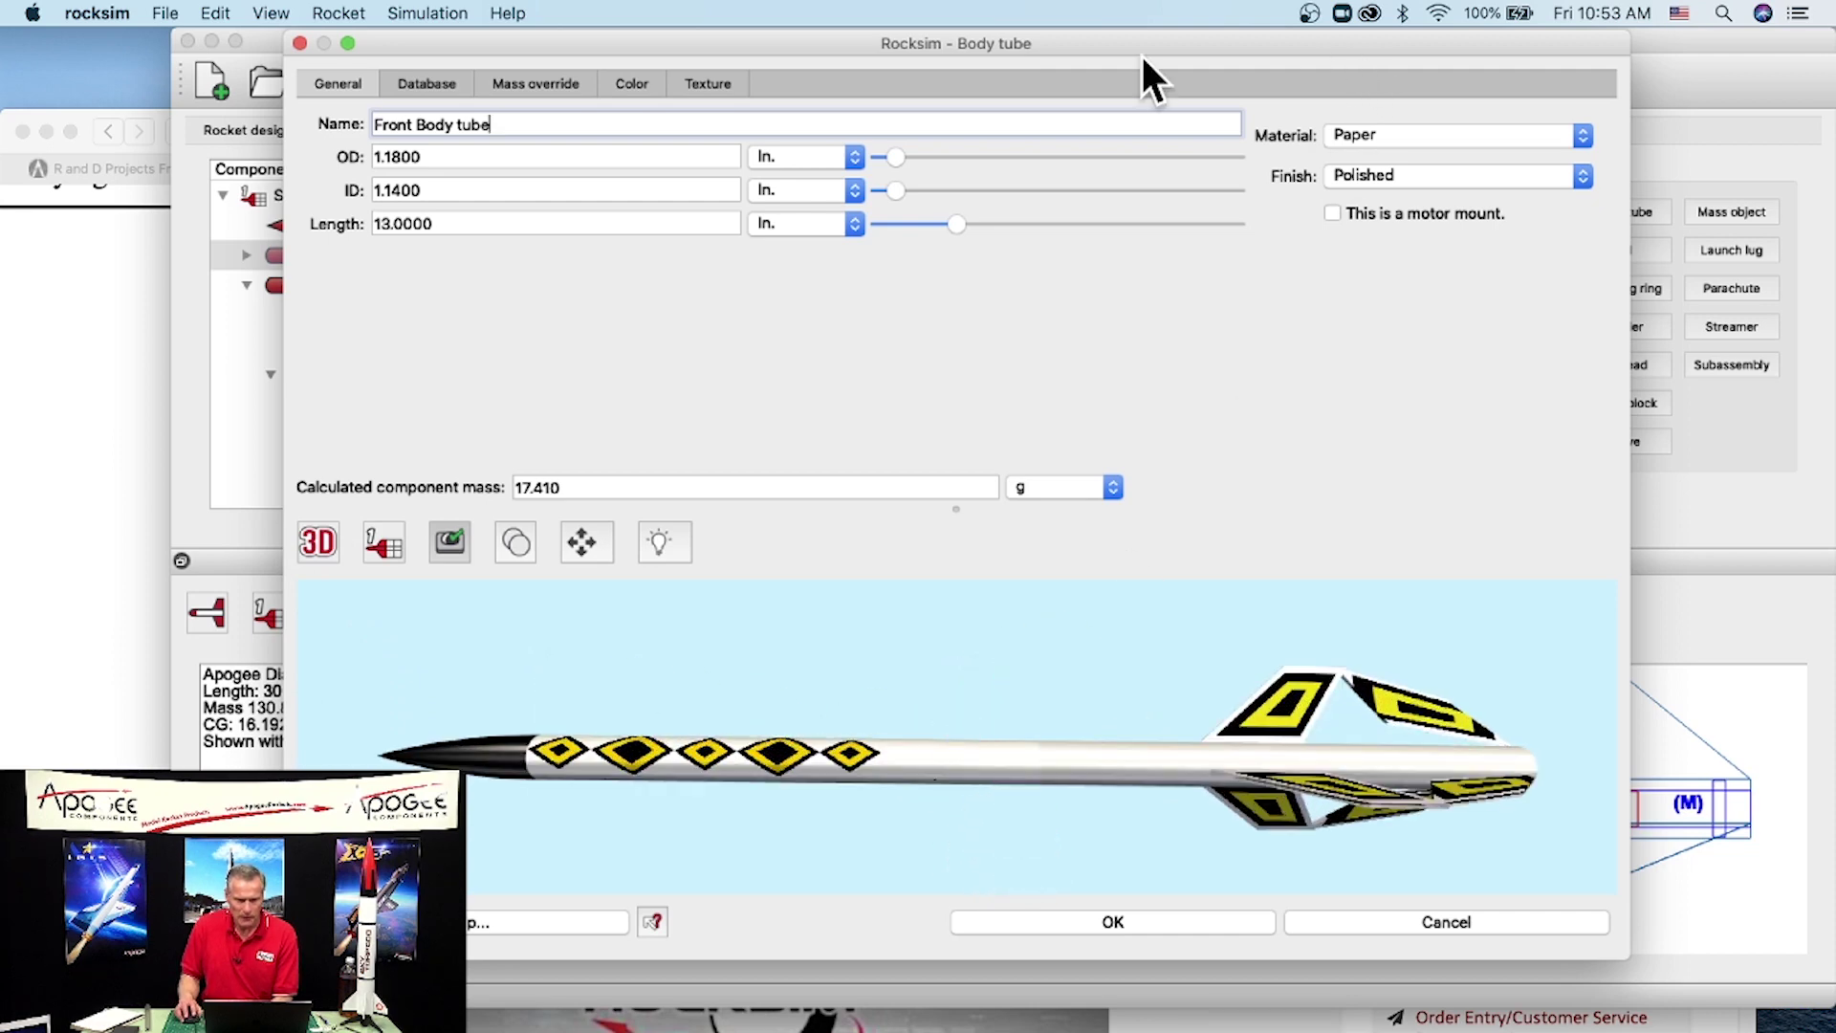
# Step: Set the front body tube's texture file to Apogee decal.png from the Apogee Diamondback folder
pyautogui.click(697, 82)
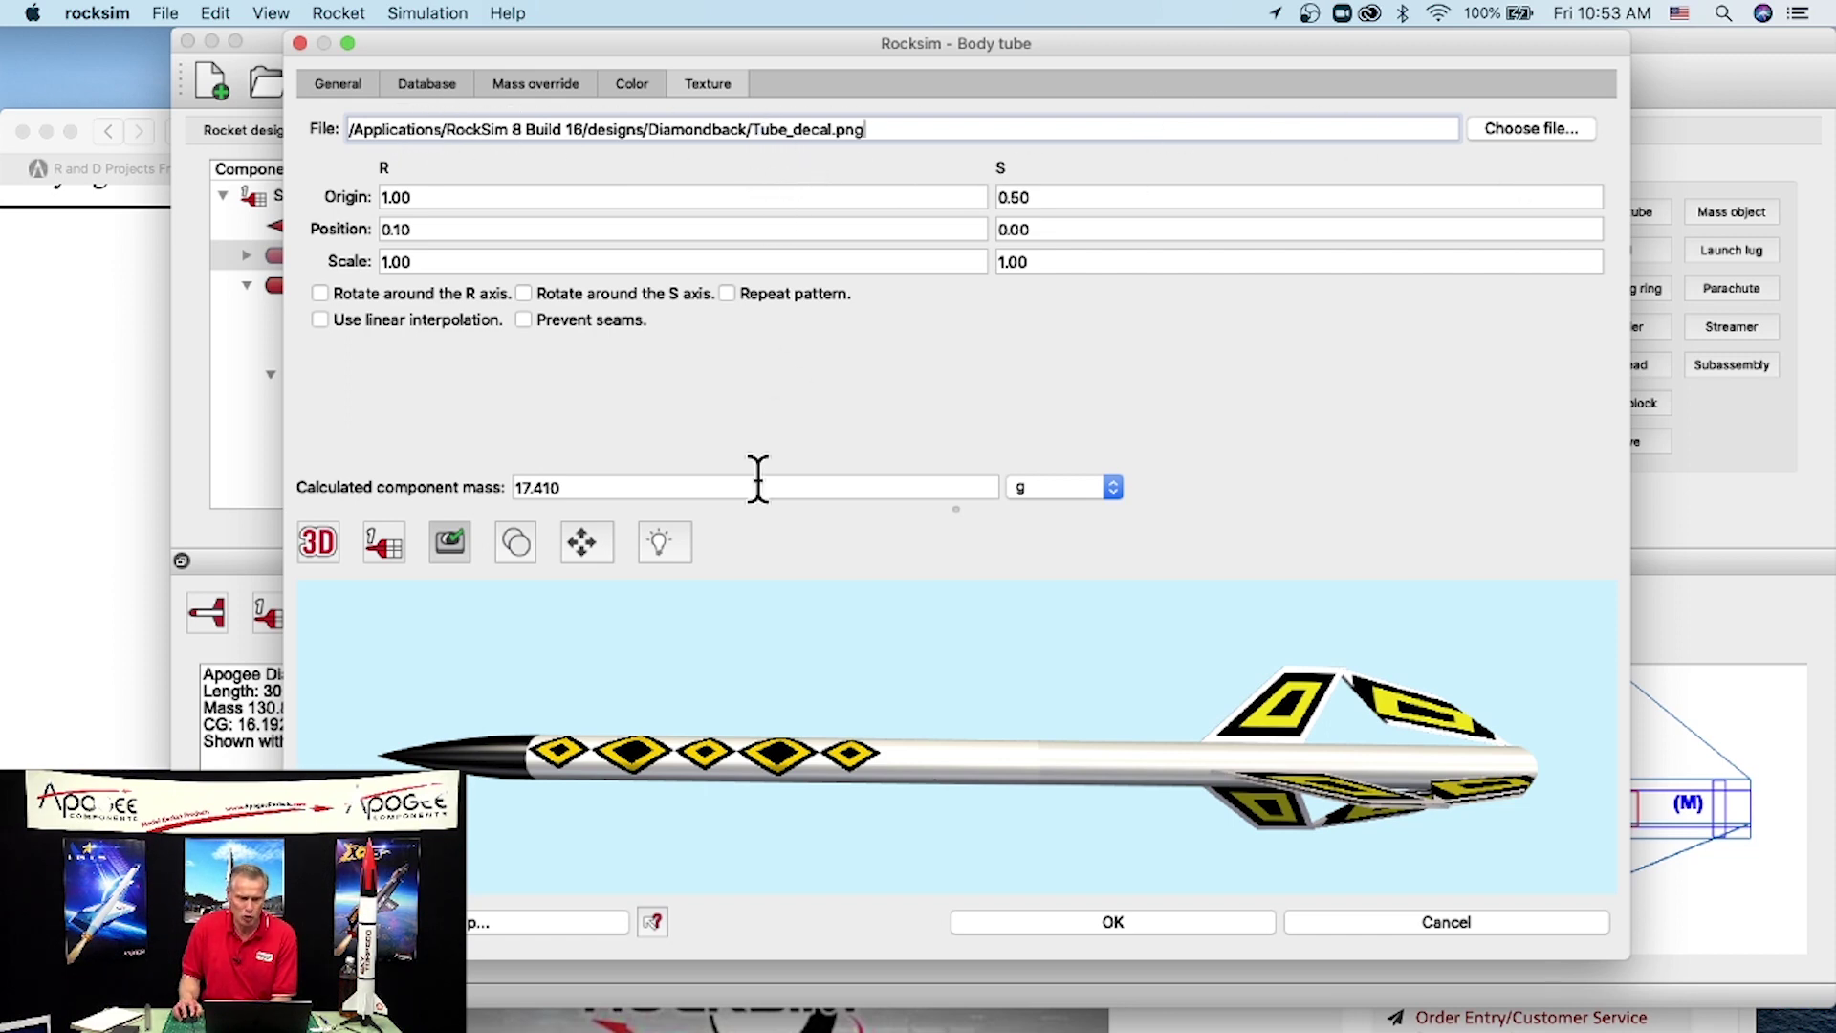
pyautogui.click(1528, 126)
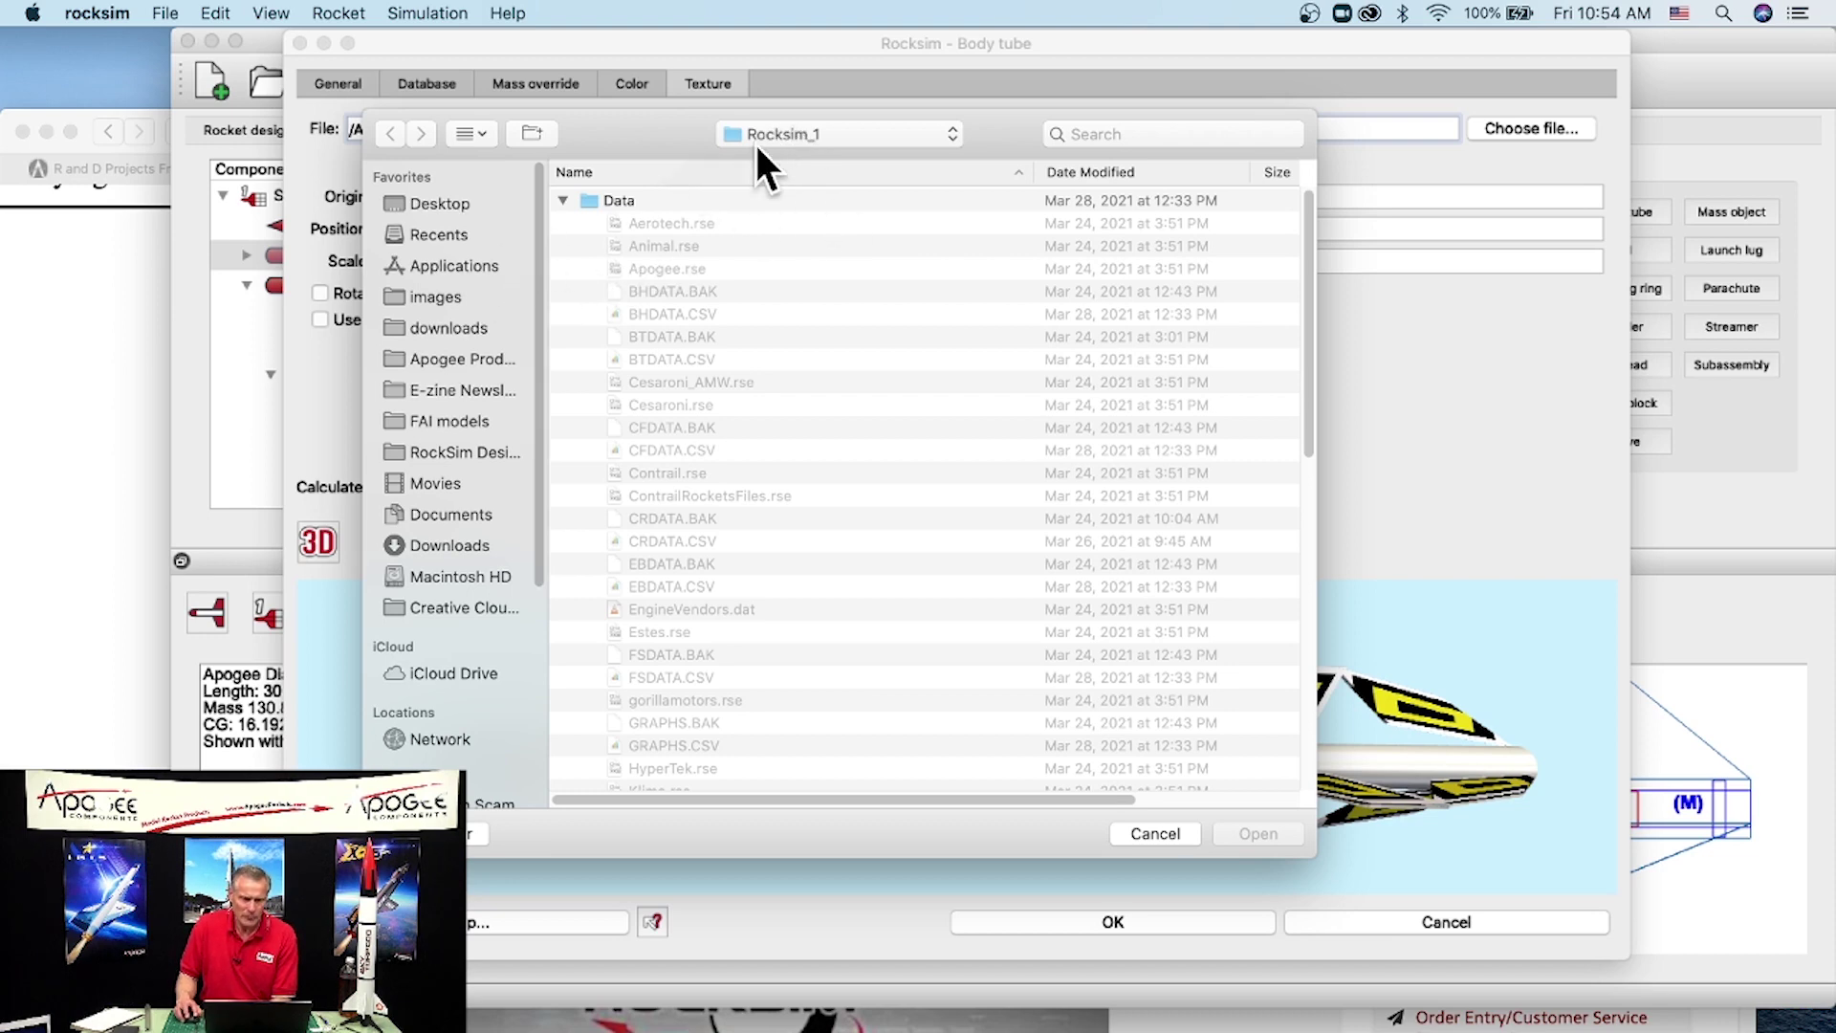
pyautogui.click(857, 130)
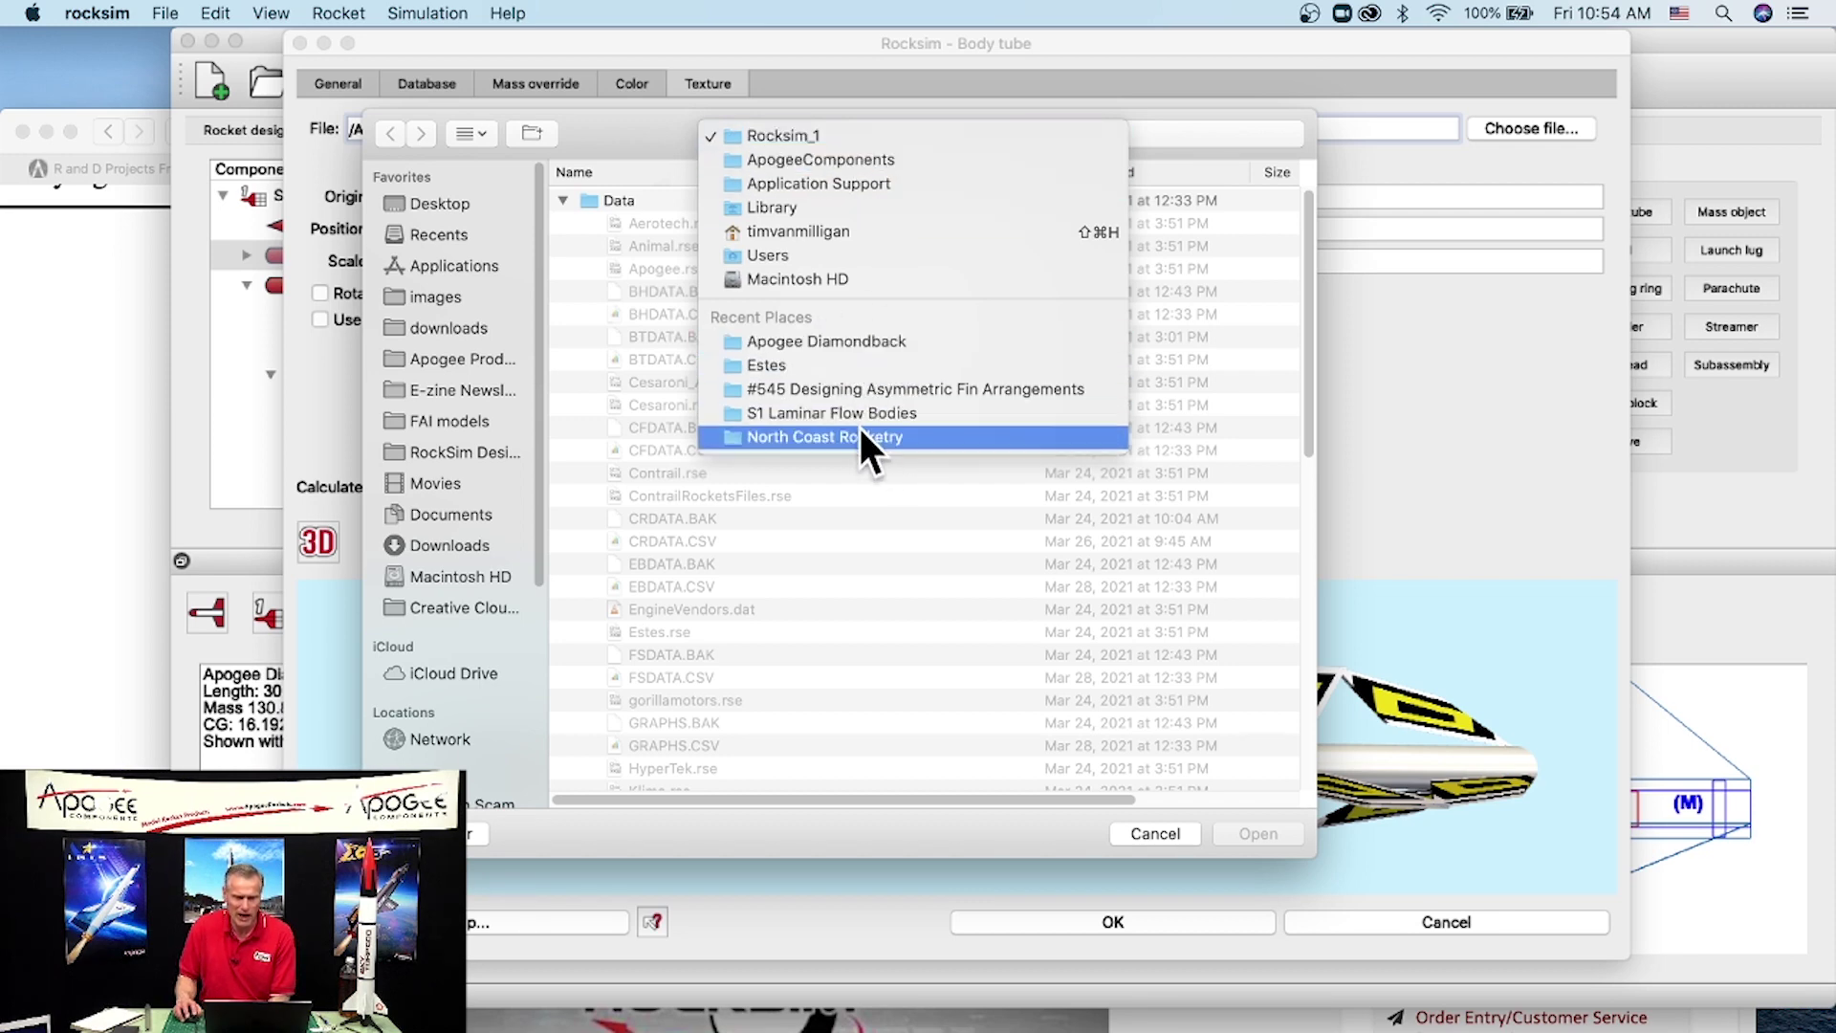
pyautogui.click(846, 341)
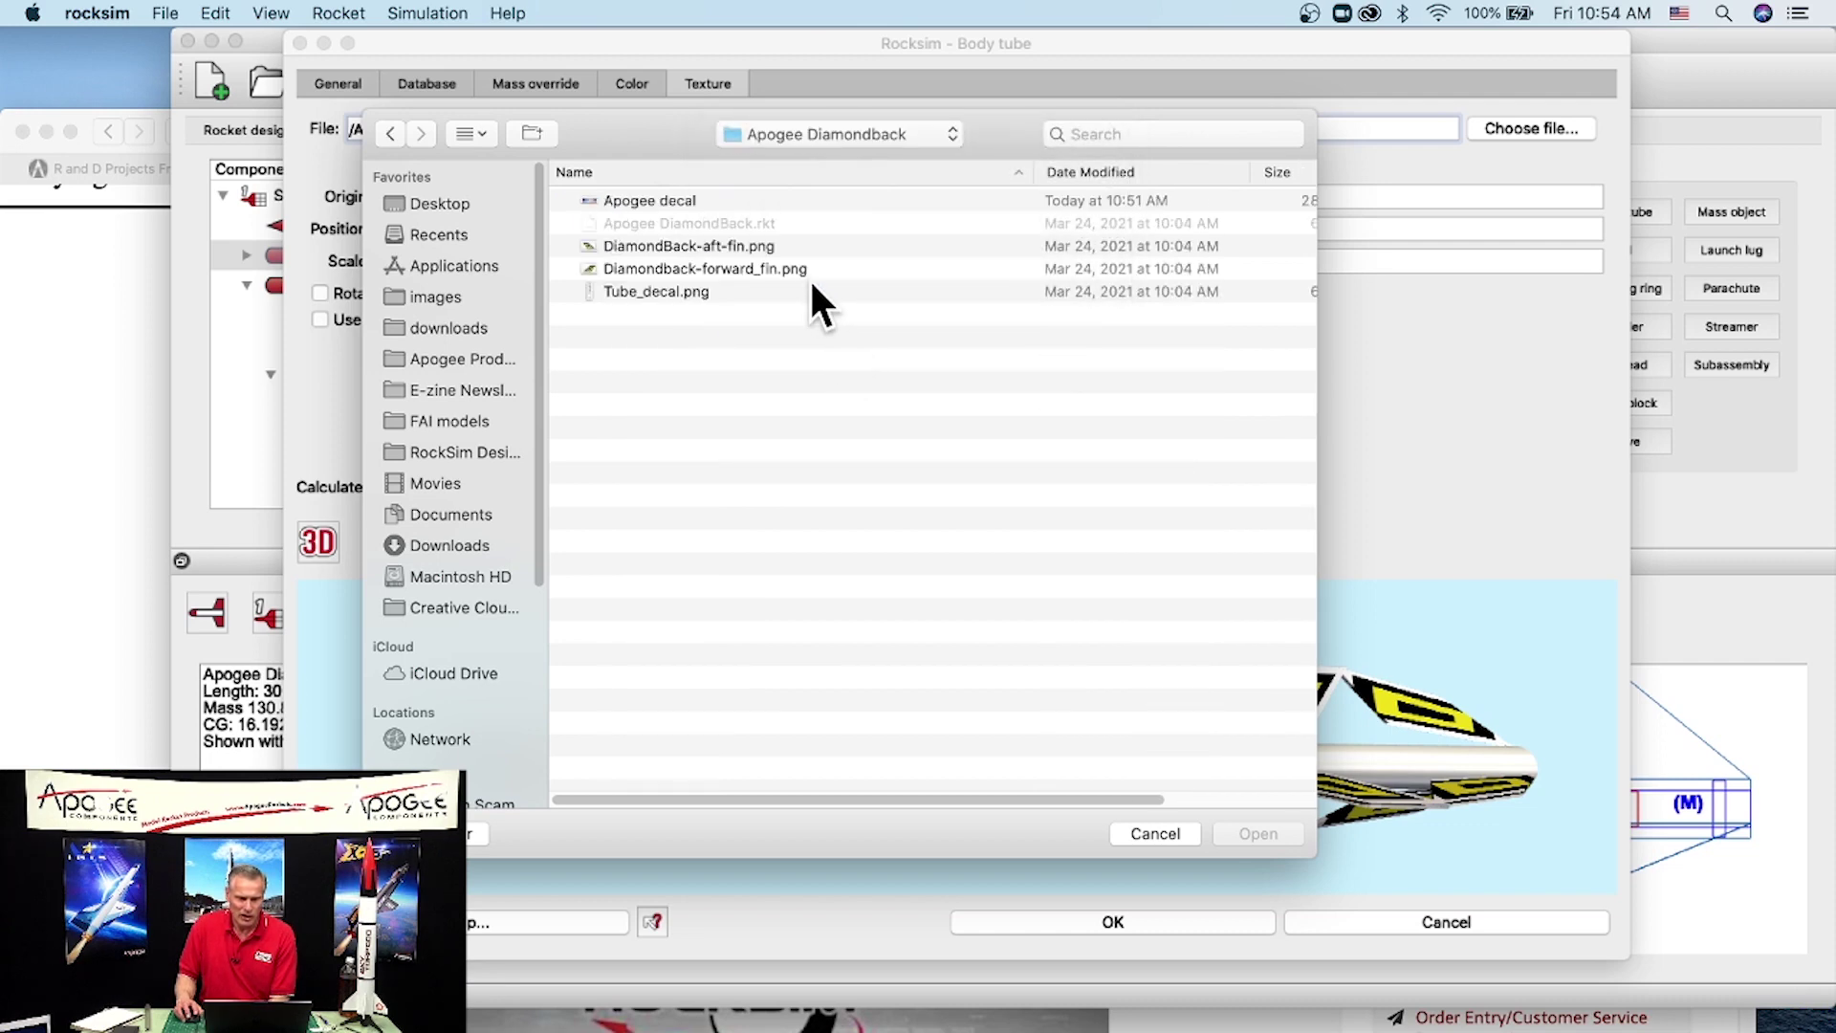
pyautogui.click(680, 198)
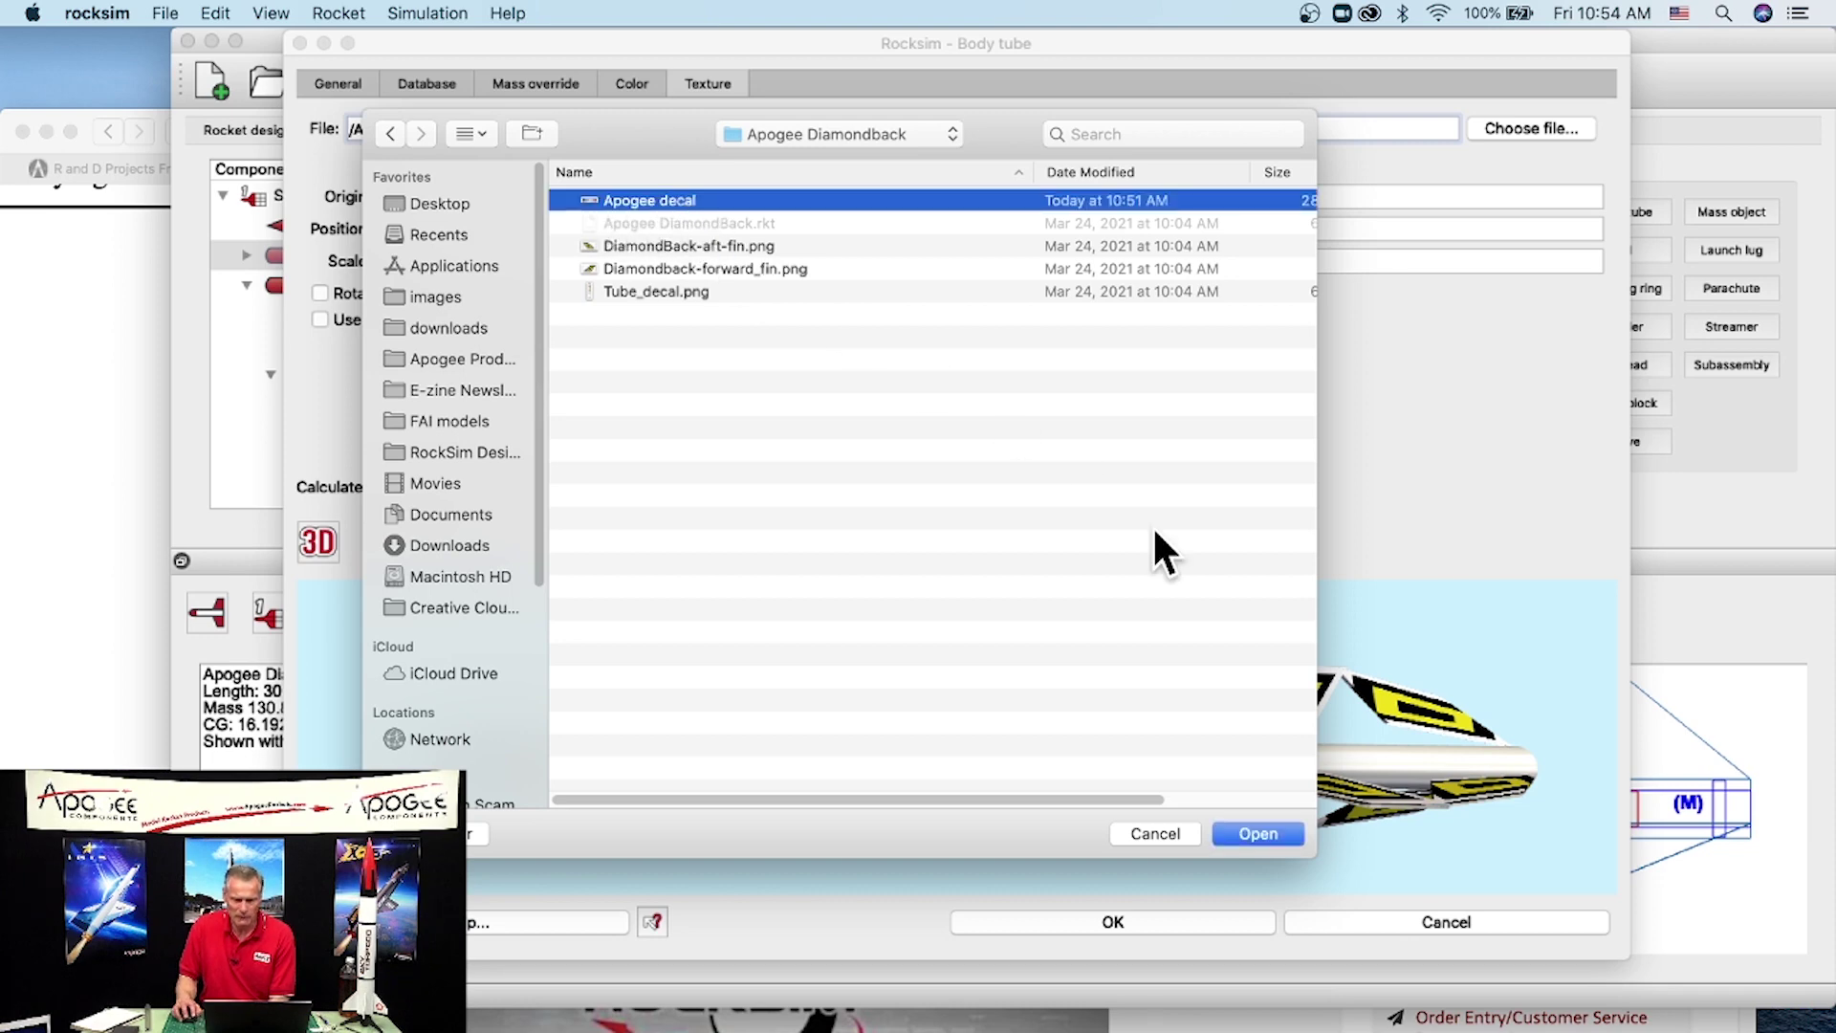
pyautogui.click(1272, 830)
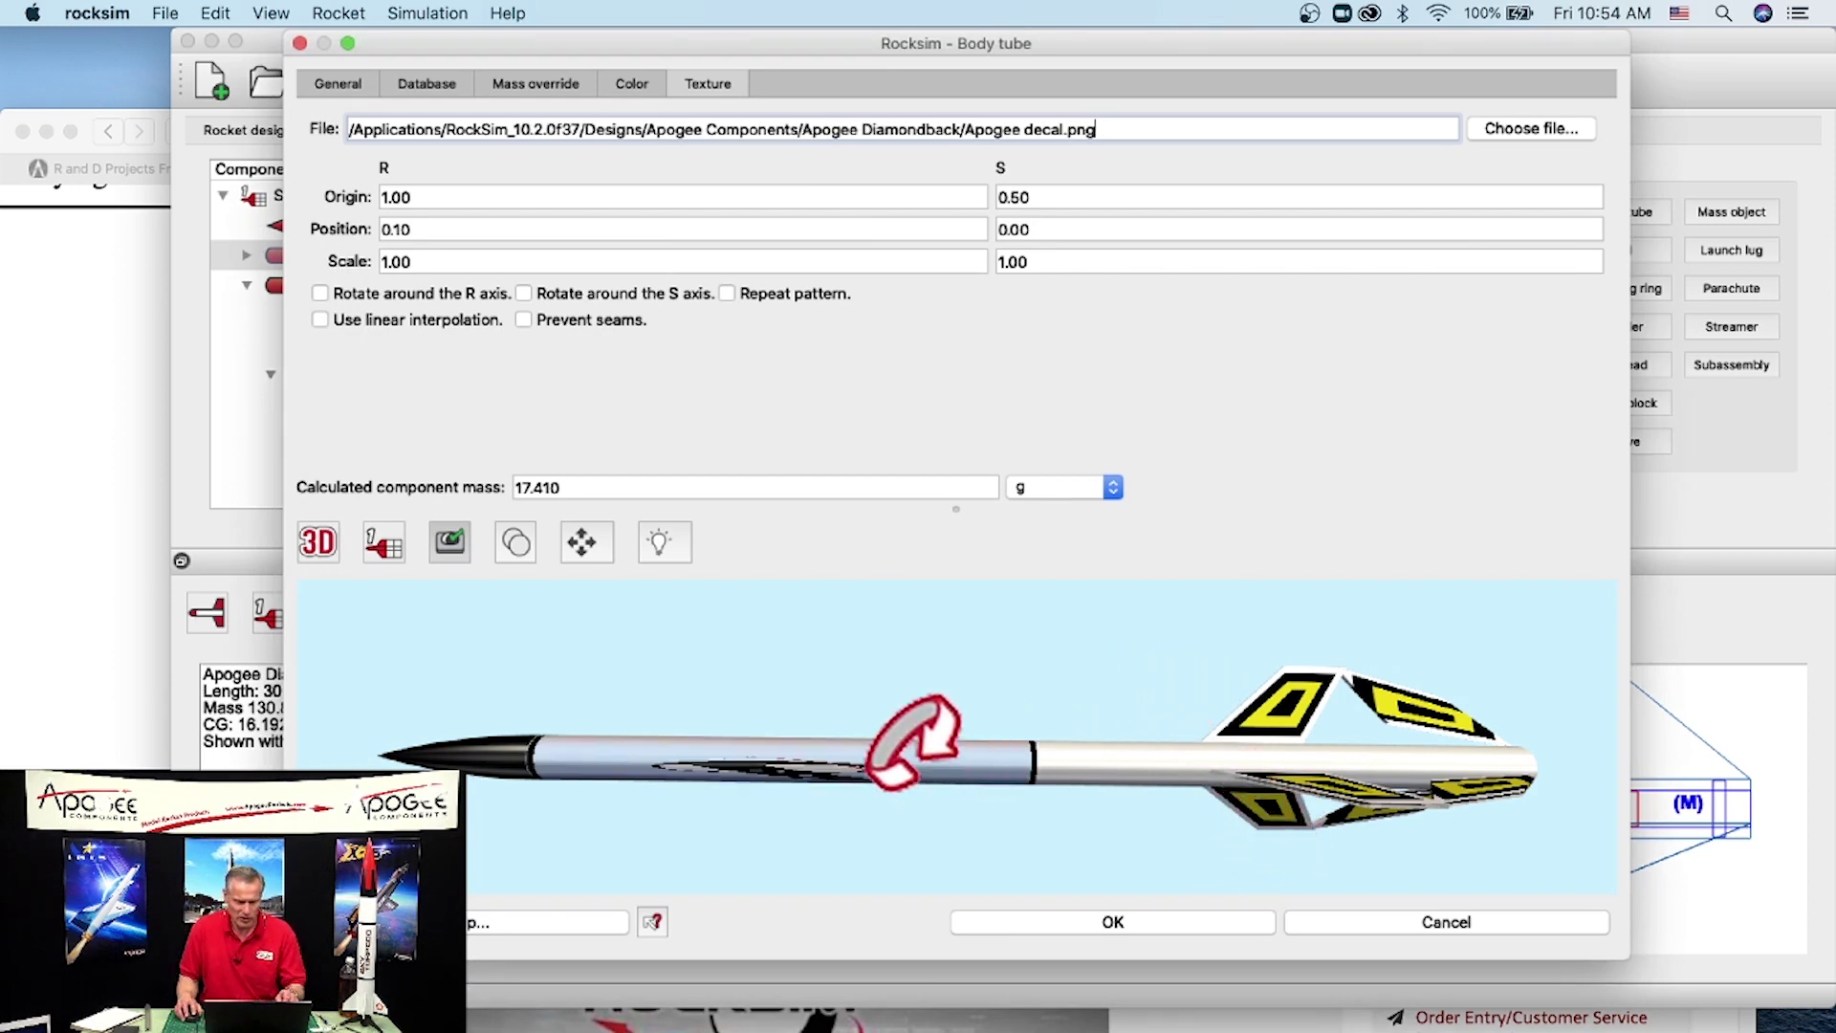
# Step: Make the 3D preview area taller and examine how the decal wraps around the front body tube
pyautogui.moveTo(861, 676); pyautogui.dragTo(1220, 854)
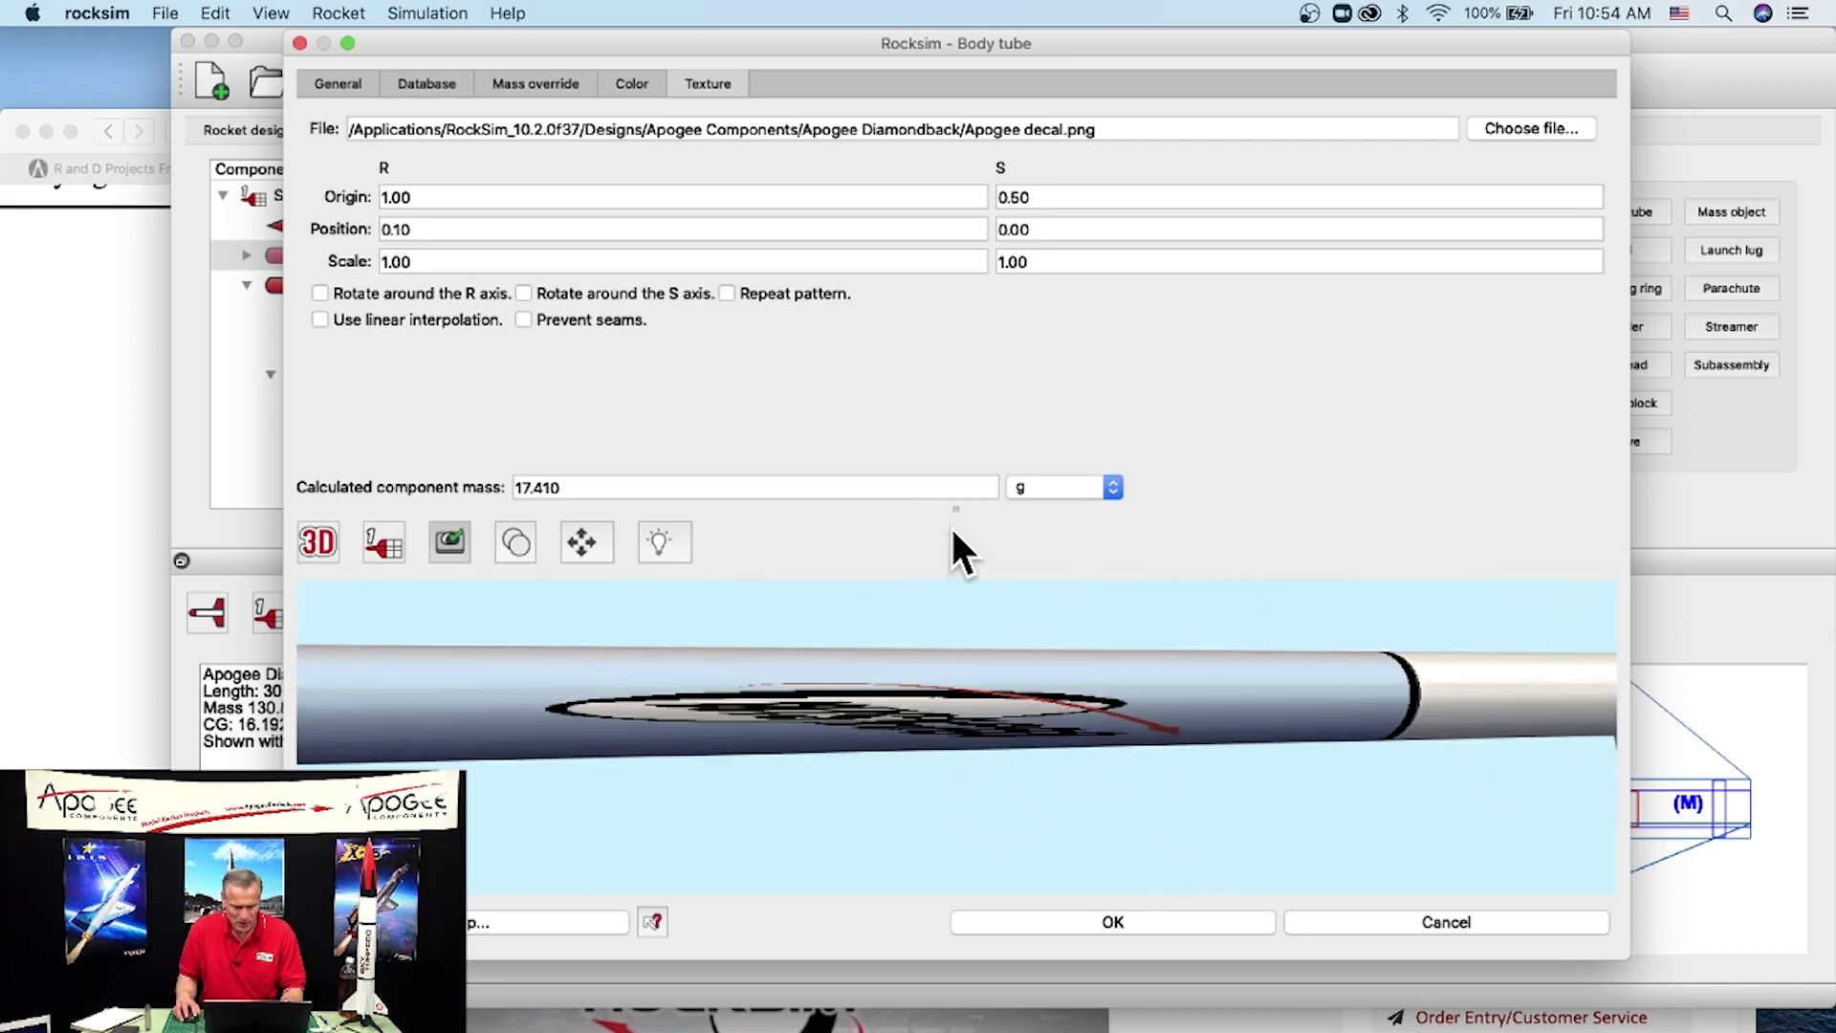
pyautogui.moveTo(956, 505); pyautogui.dragTo(972, 314)
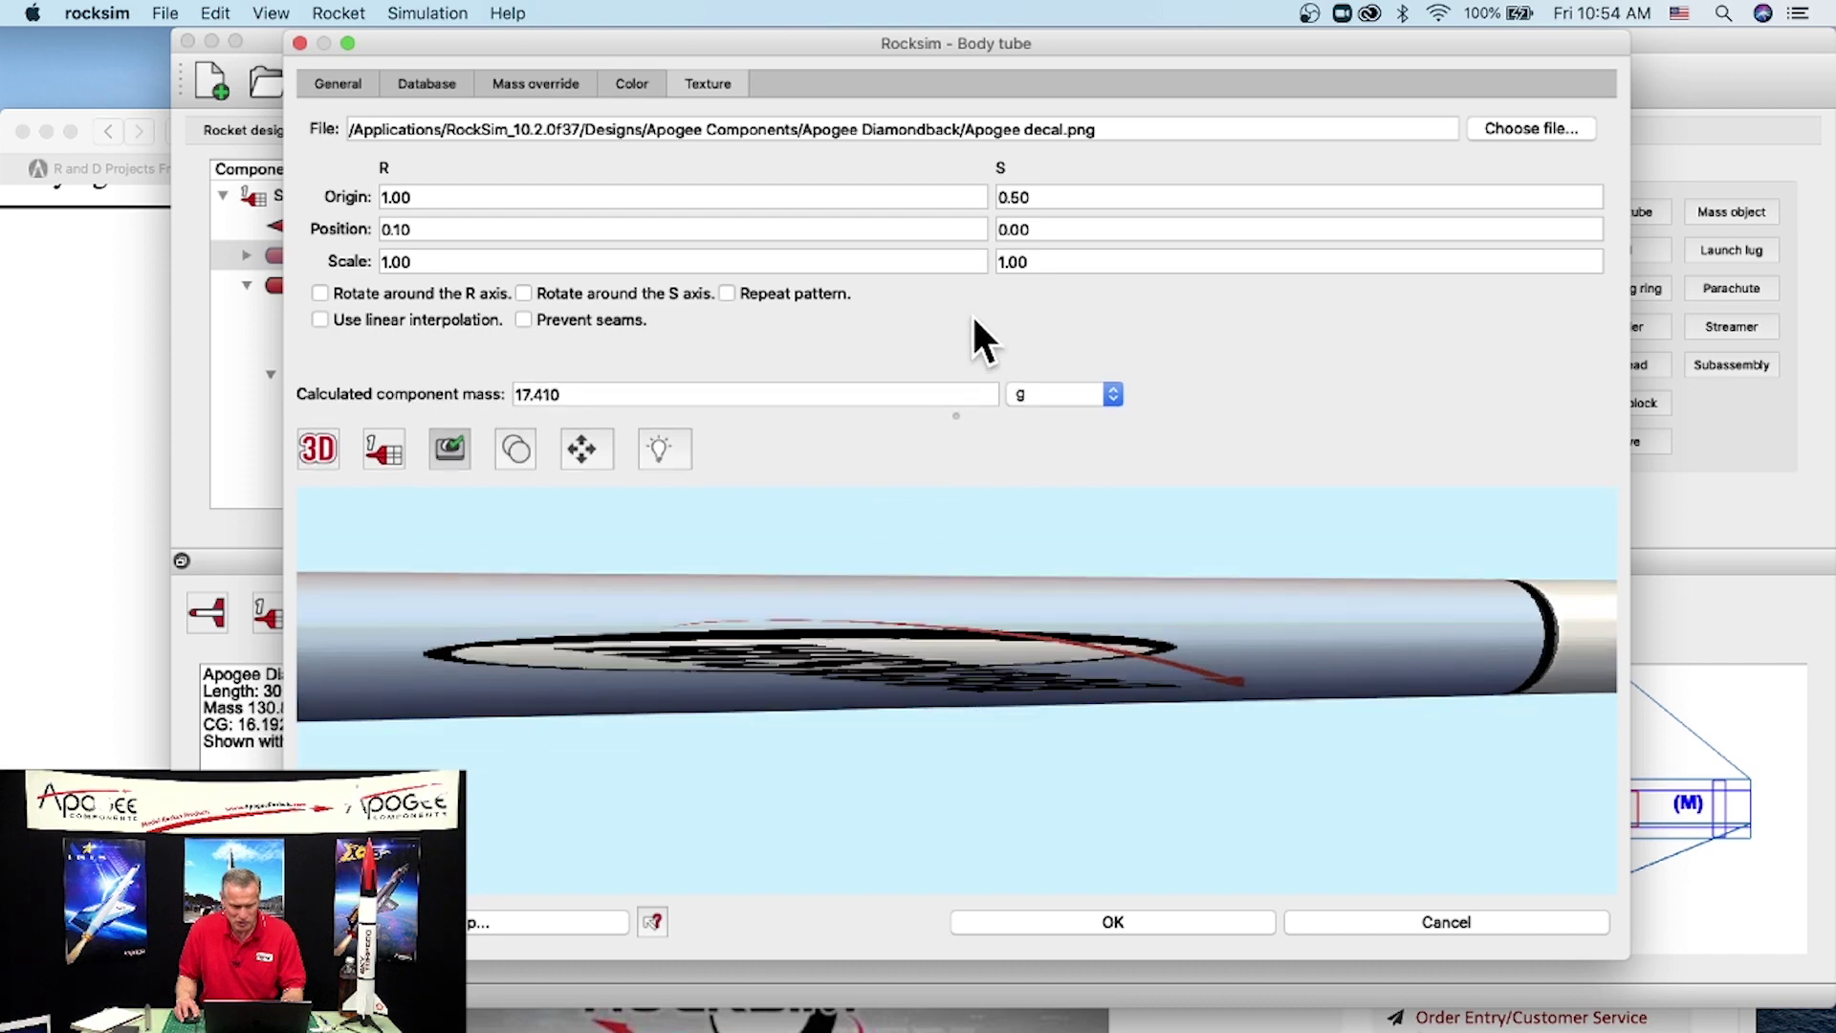
pyautogui.moveTo(896, 737); pyautogui.dragTo(851, 746)
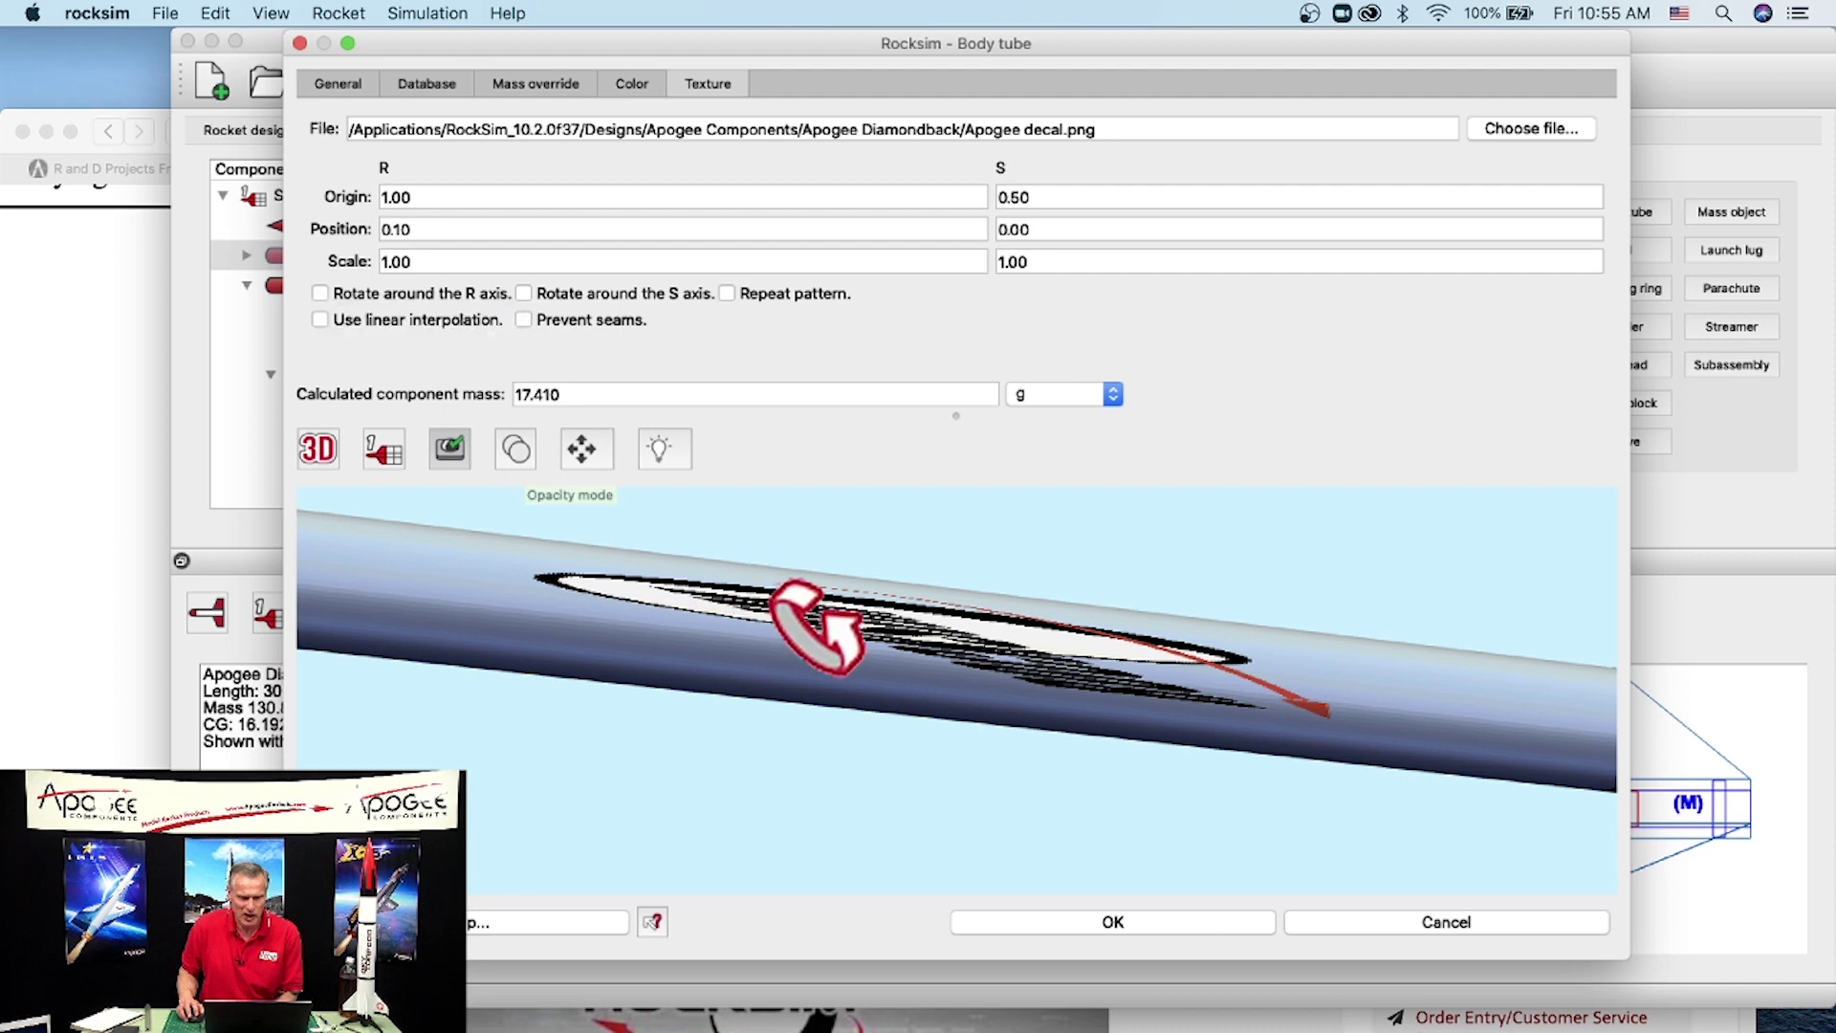
pyautogui.scroll(-5, 818, 626)
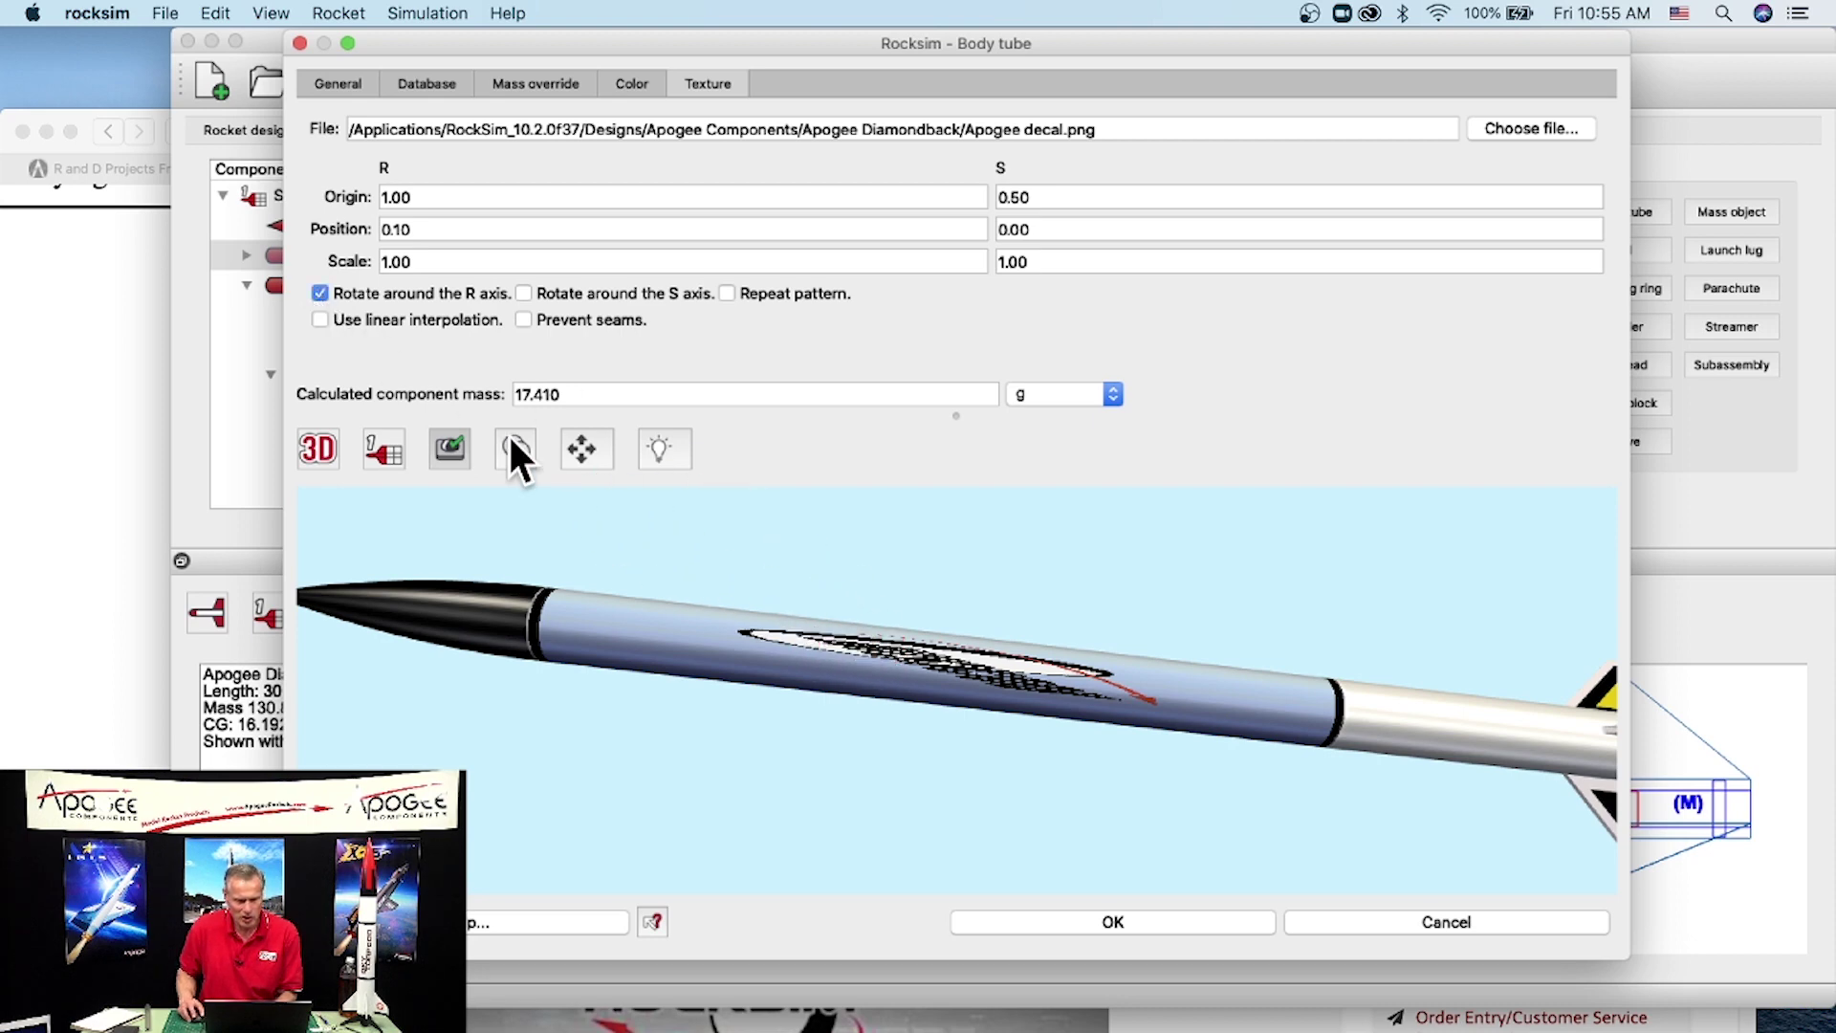
# Step: Try the Rotate around the R axis, Rotate around the S axis and Repeat pattern options on the decal
pyautogui.click(320, 293)
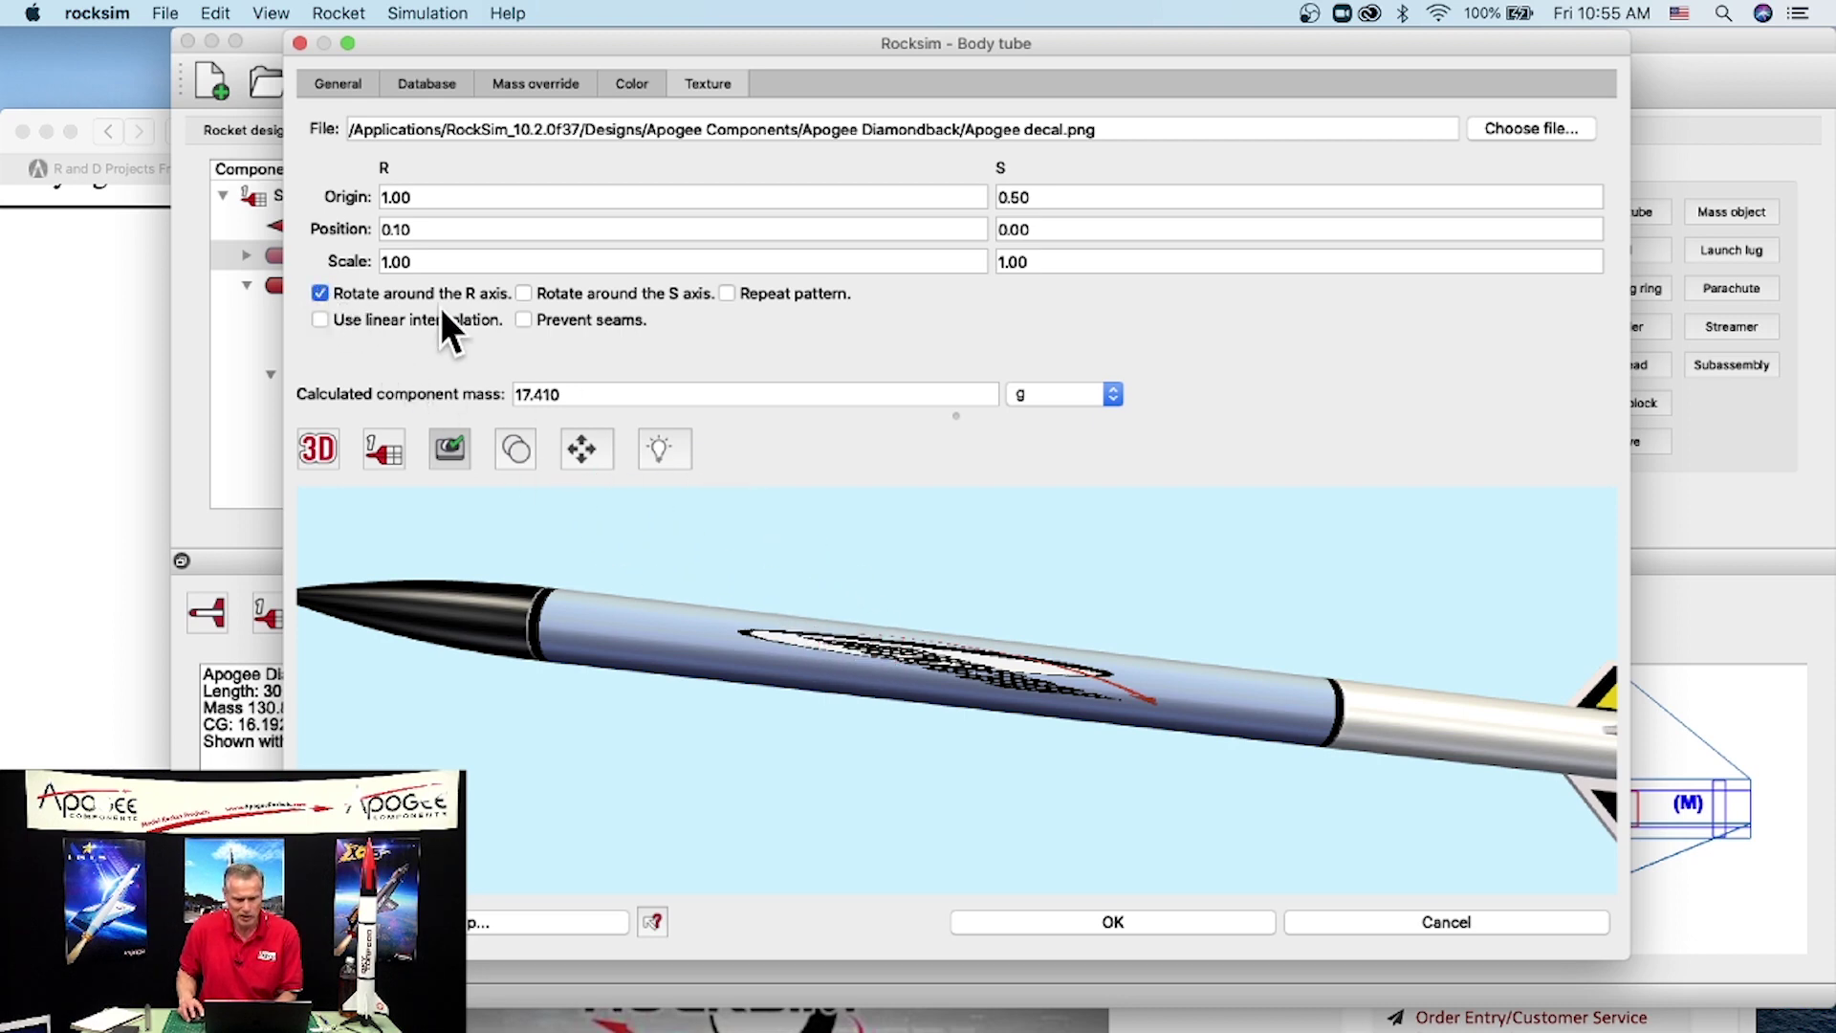
pyautogui.click(523, 292)
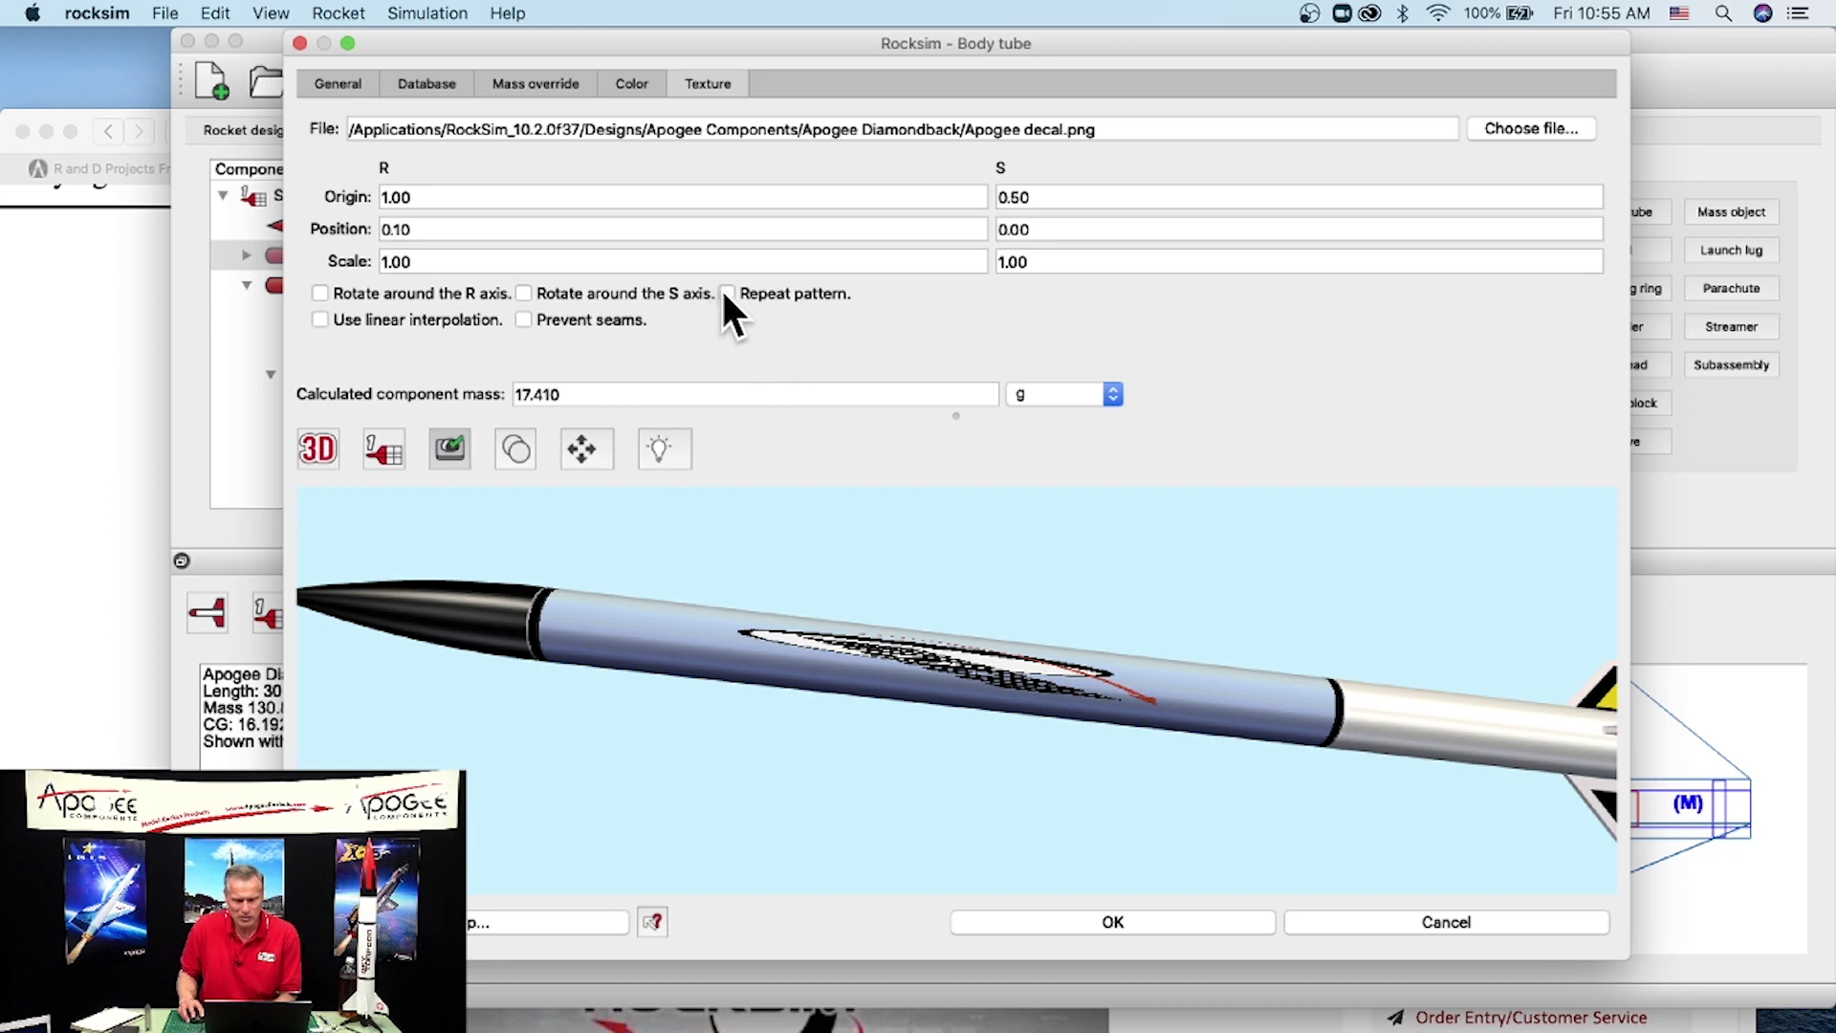
pyautogui.moveTo(873, 709); pyautogui.dragTo(822, 536)
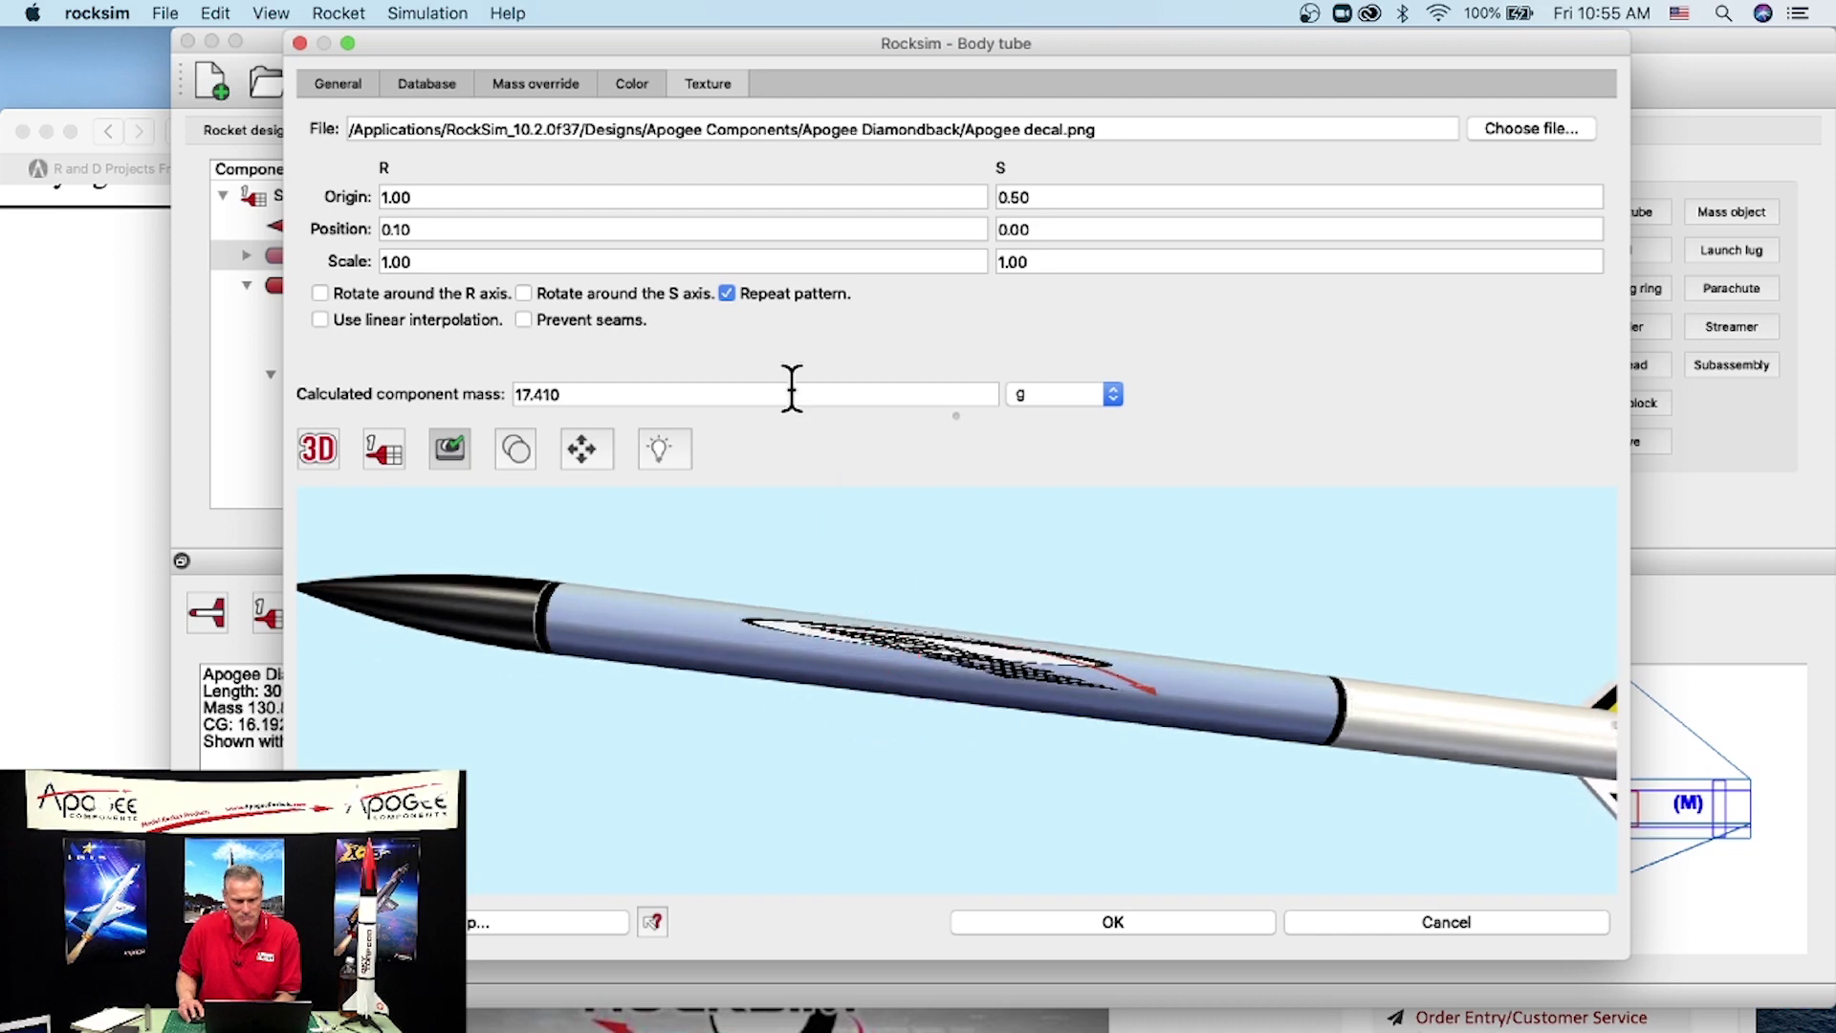
pyautogui.click(727, 293)
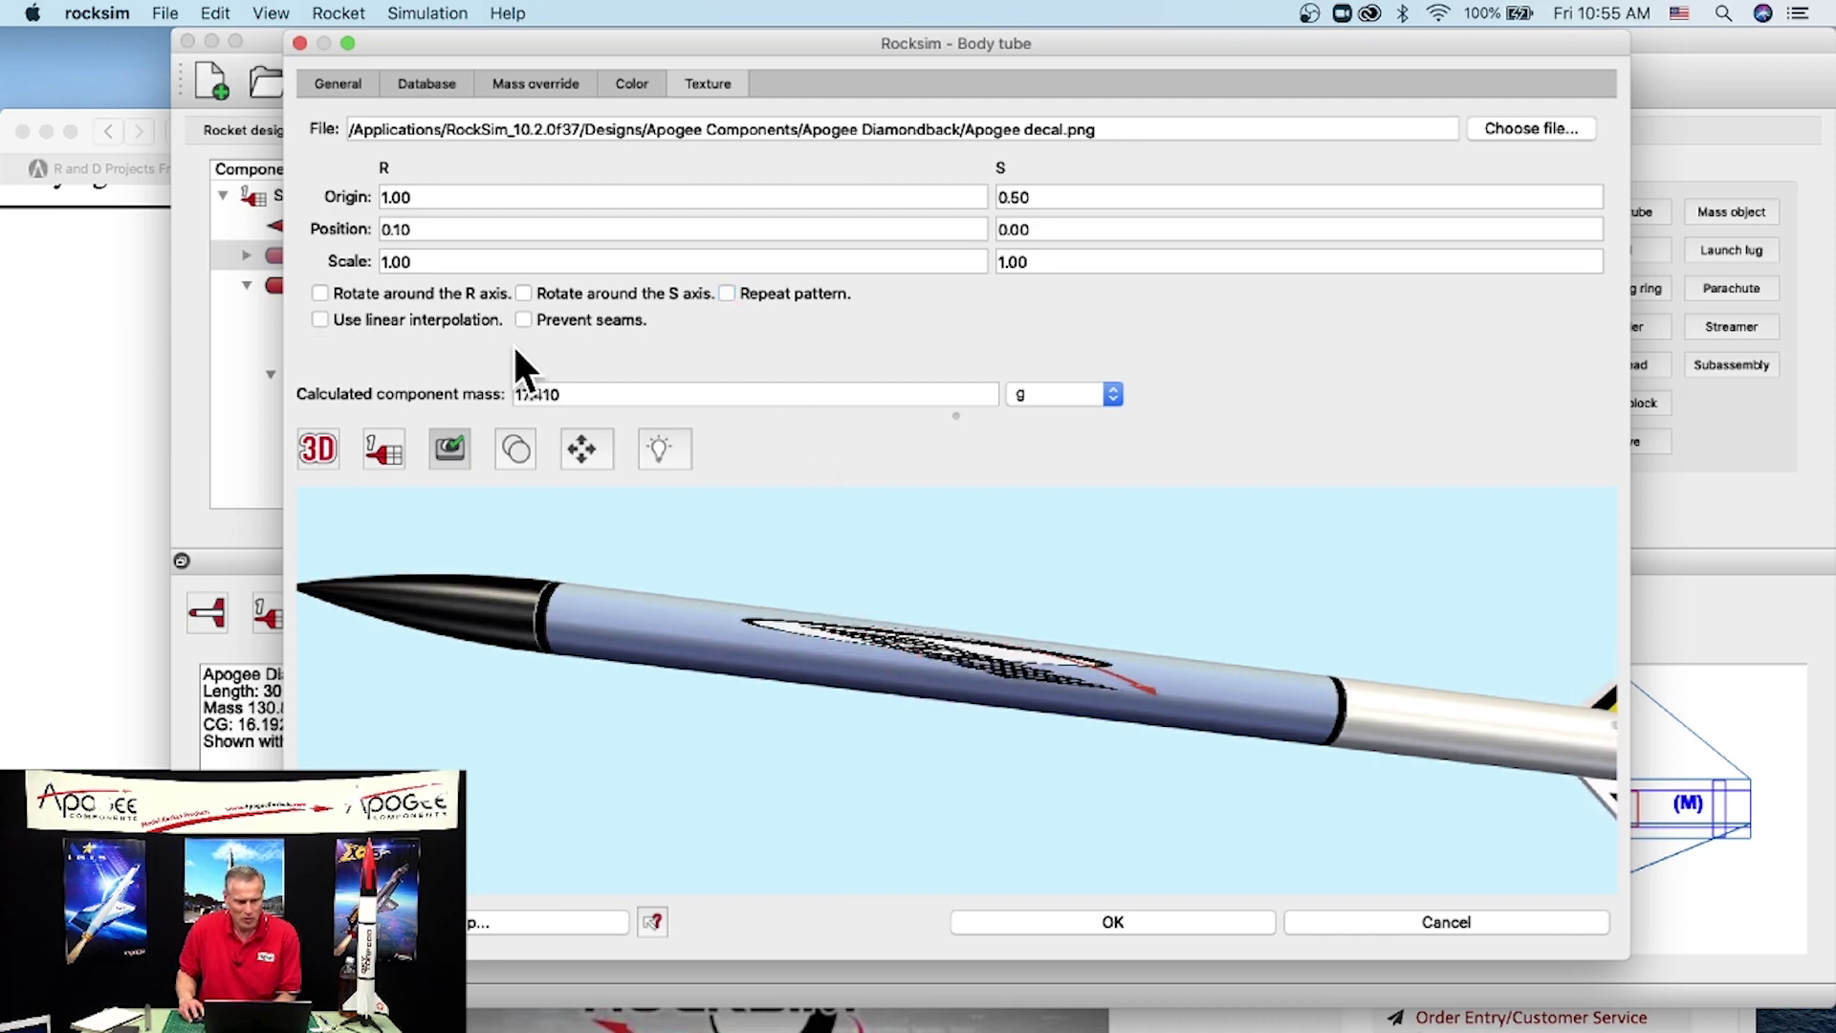
# Step: Try the Prevent seams option on the front body tube decal and compare the result with the original newsletter artwork in Safari
pyautogui.click(524, 320)
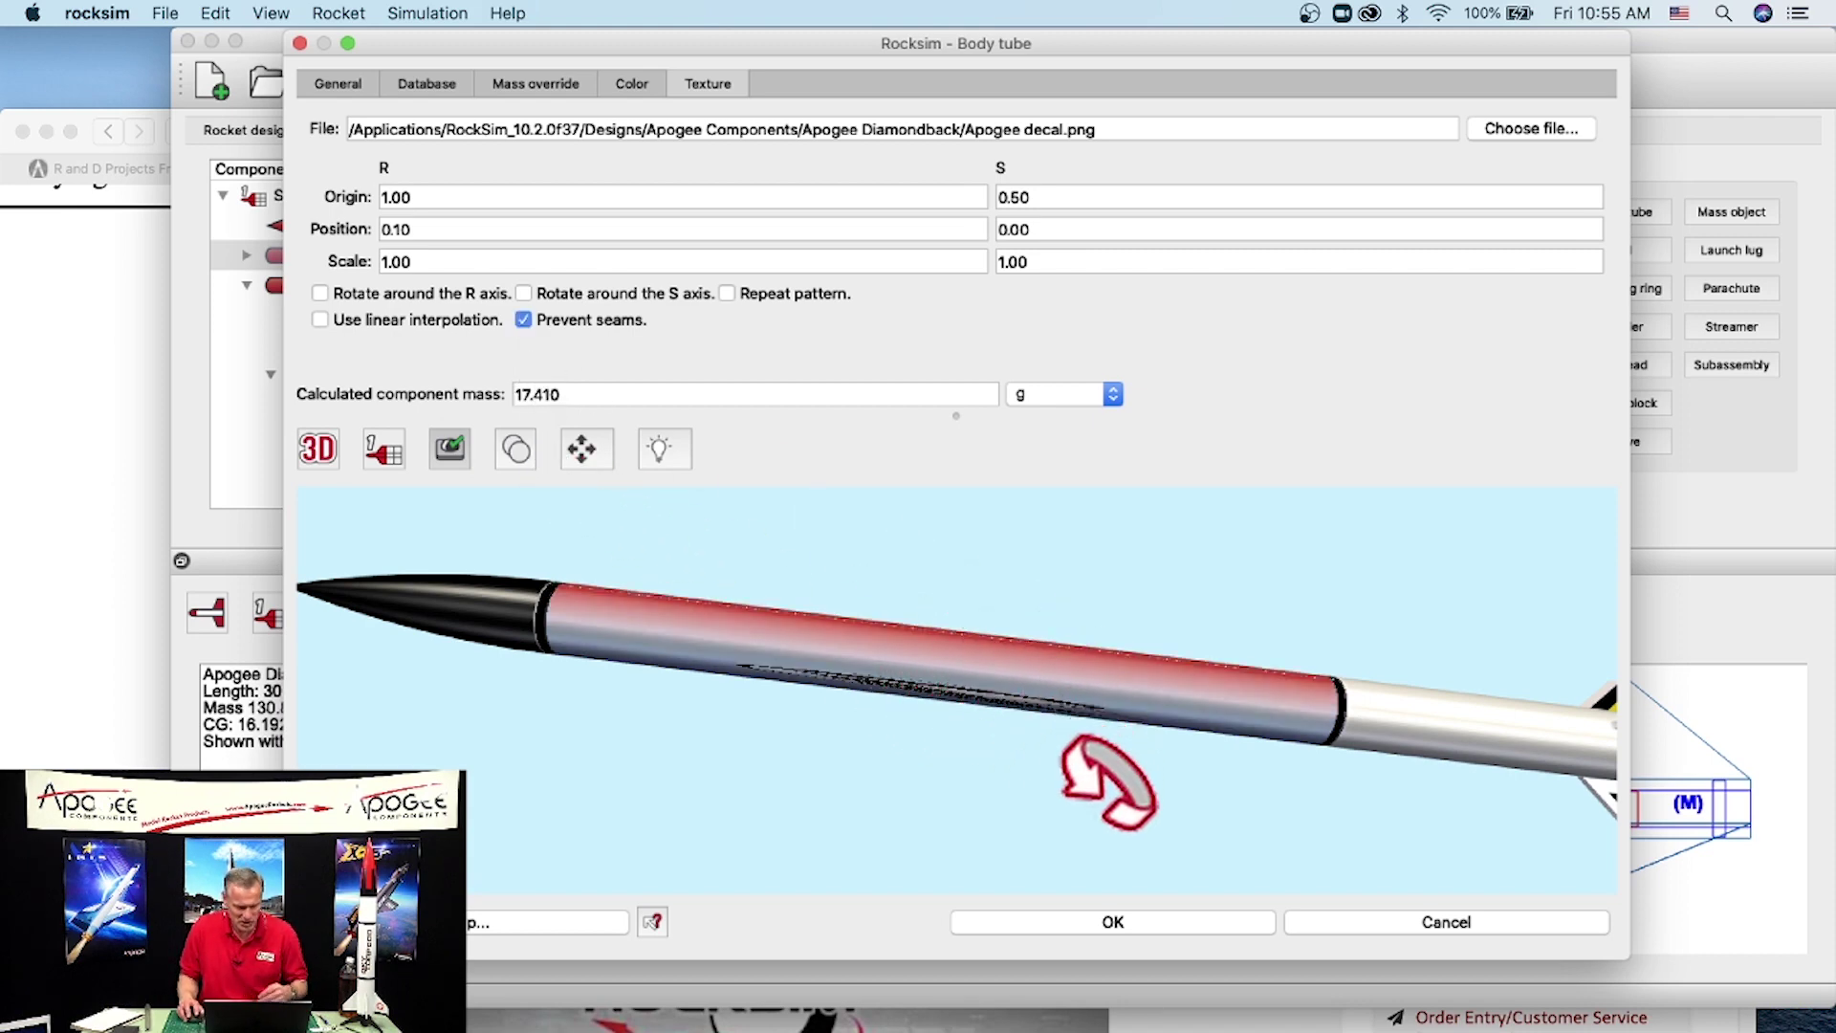
pyautogui.moveTo(1095, 738); pyautogui.dragTo(1047, 674)
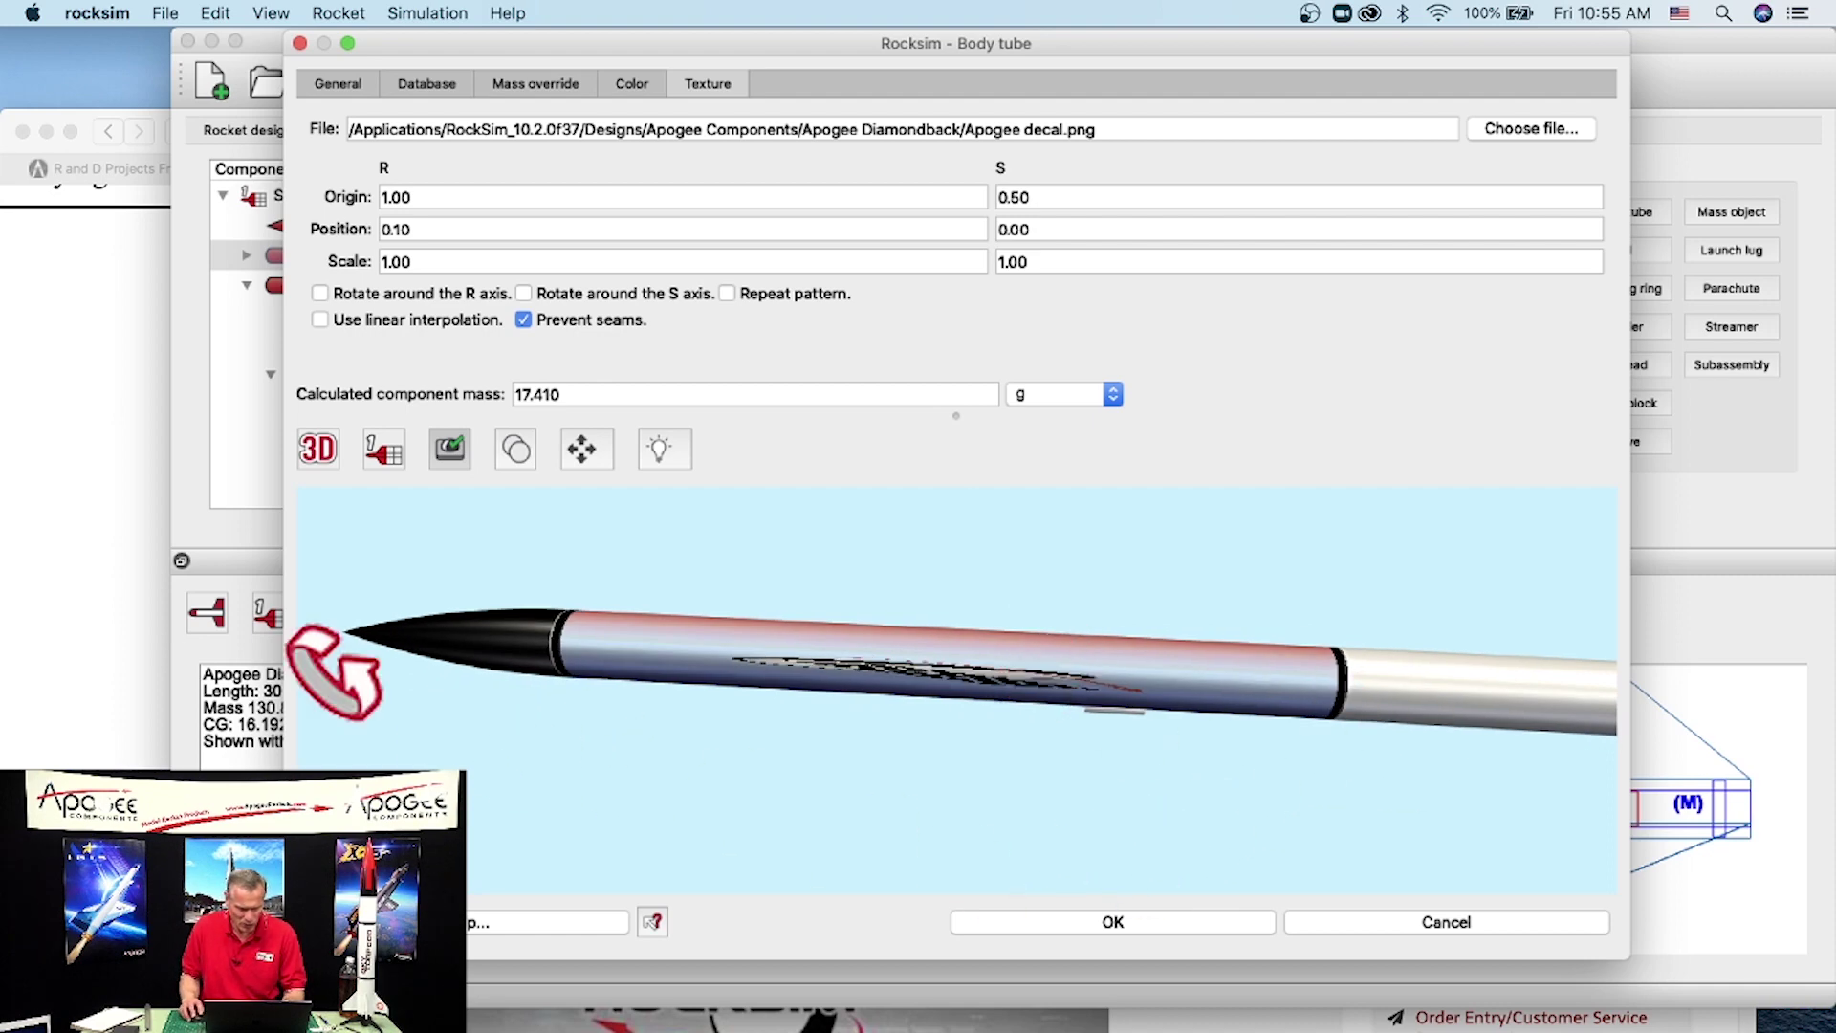
pyautogui.click(93, 727)
pyautogui.moveTo(1192, 141); pyautogui.dragTo(1467, 16)
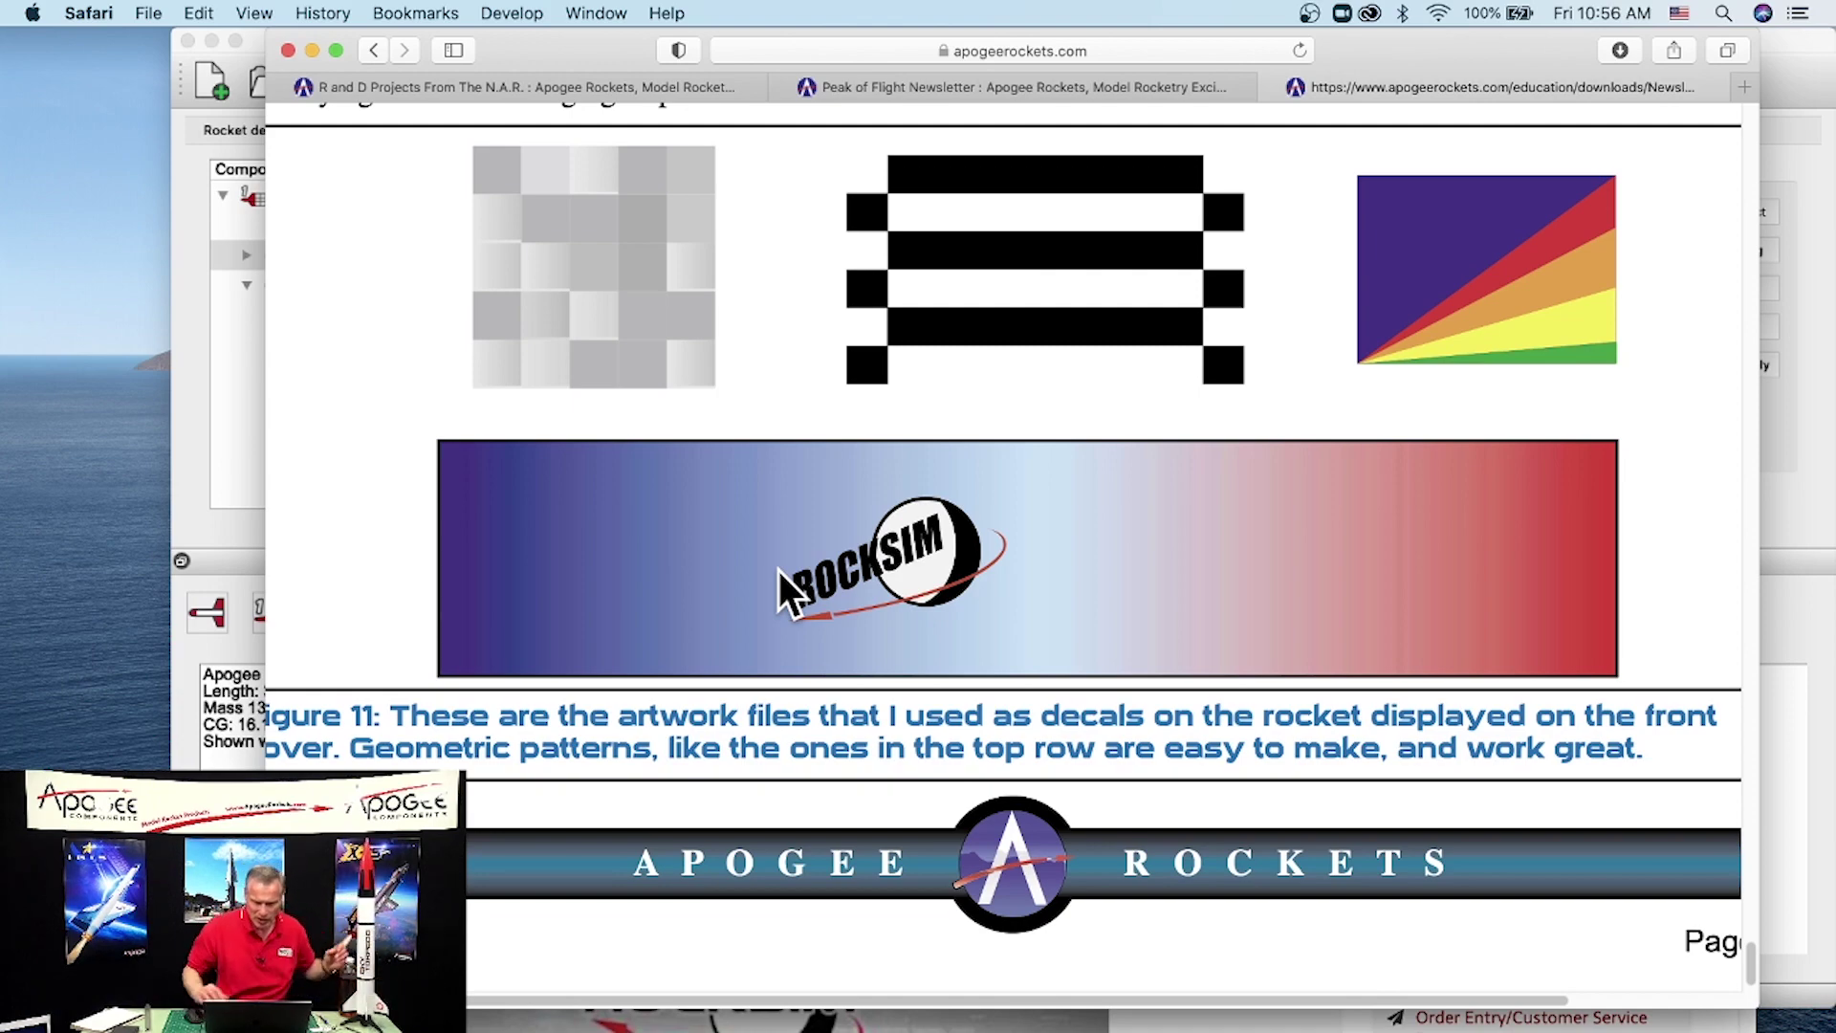
pyautogui.moveTo(1440, 84); pyautogui.dragTo(1008, 220)
pyautogui.moveTo(1362, 46); pyautogui.dragTo(1397, 44)
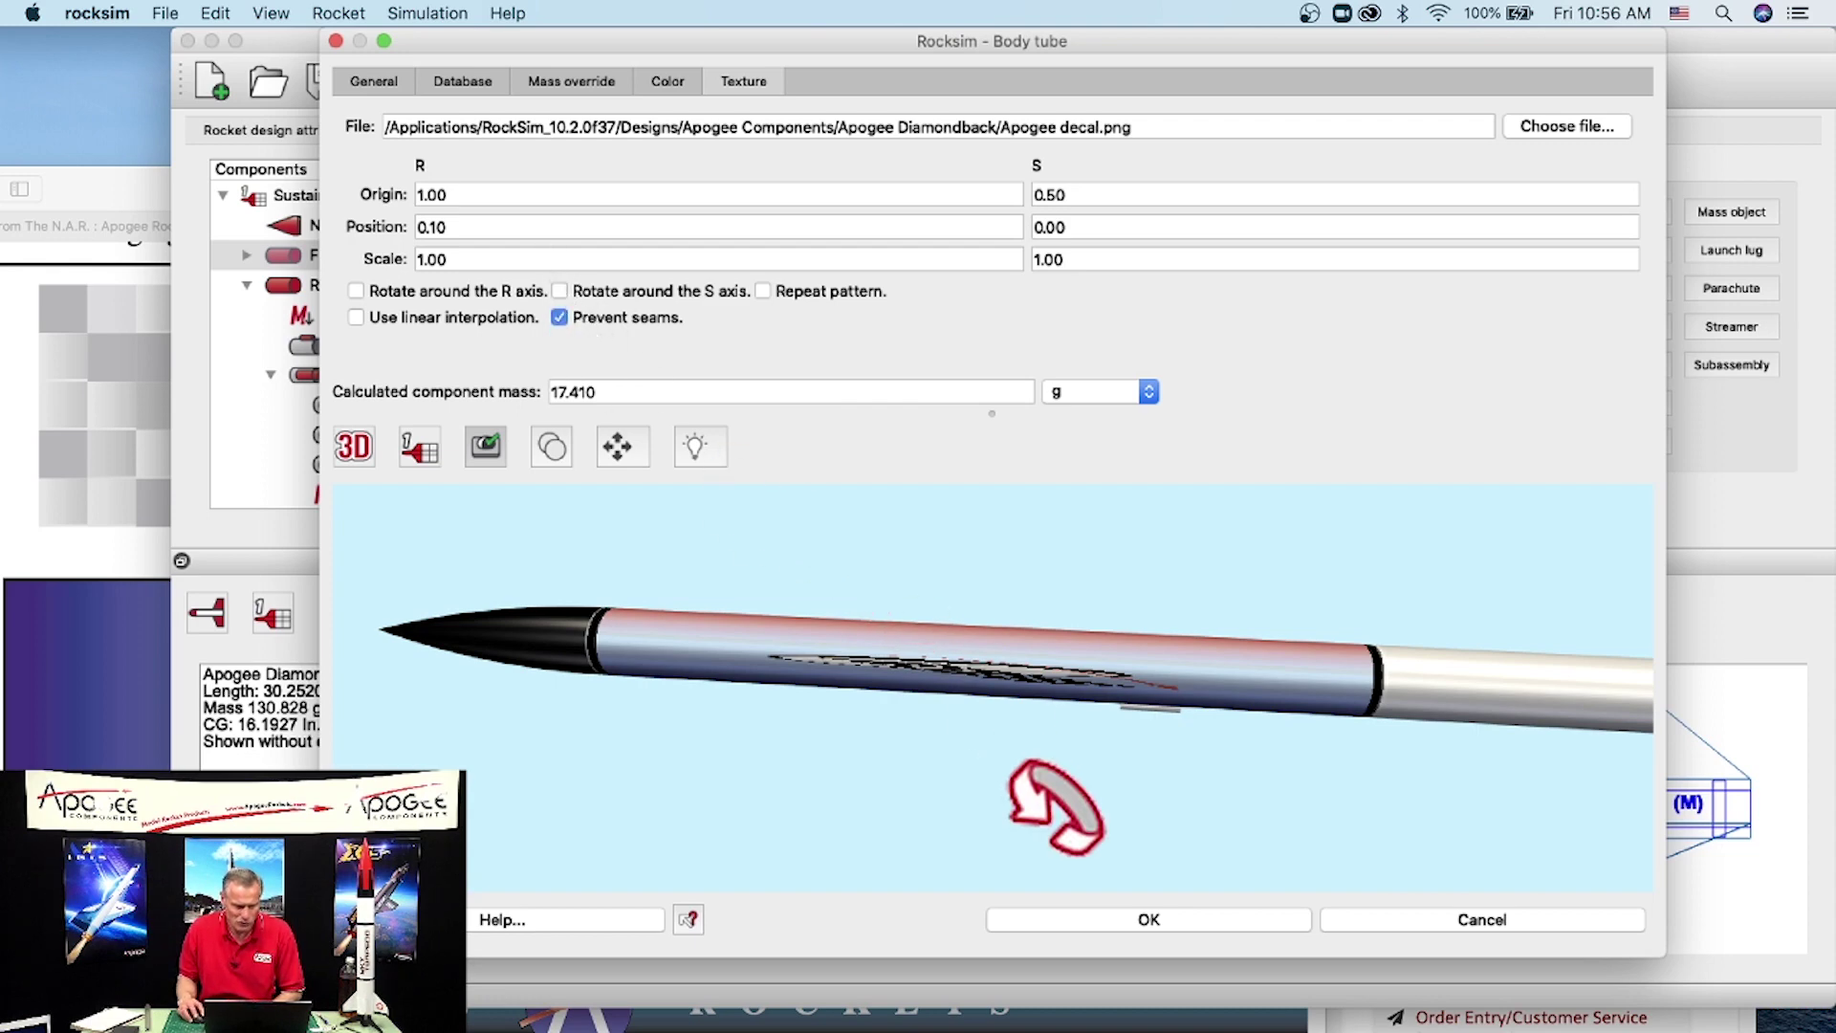
# Step: Turn off Prevent seams and retry the decal's Rotate around the R axis and Rotate around the S axis options
pyautogui.click(559, 318)
pyautogui.moveTo(952, 689); pyautogui.dragTo(951, 554)
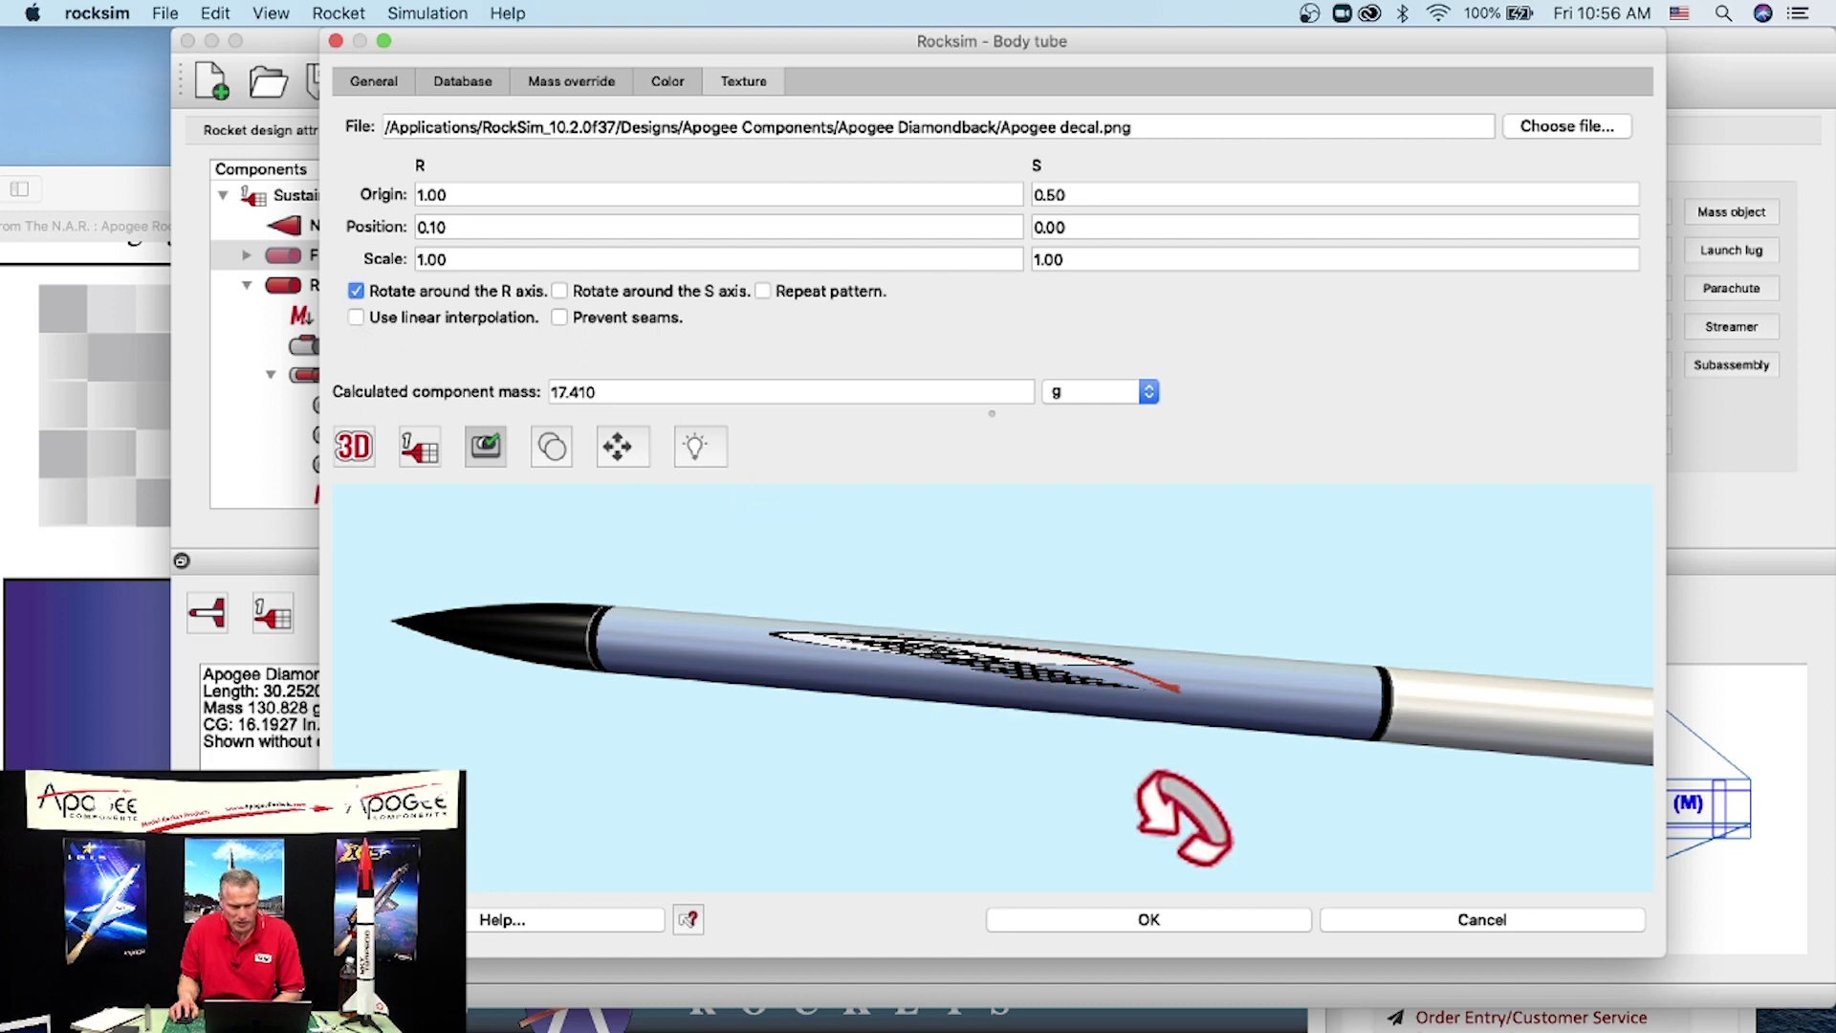
pyautogui.click(356, 291)
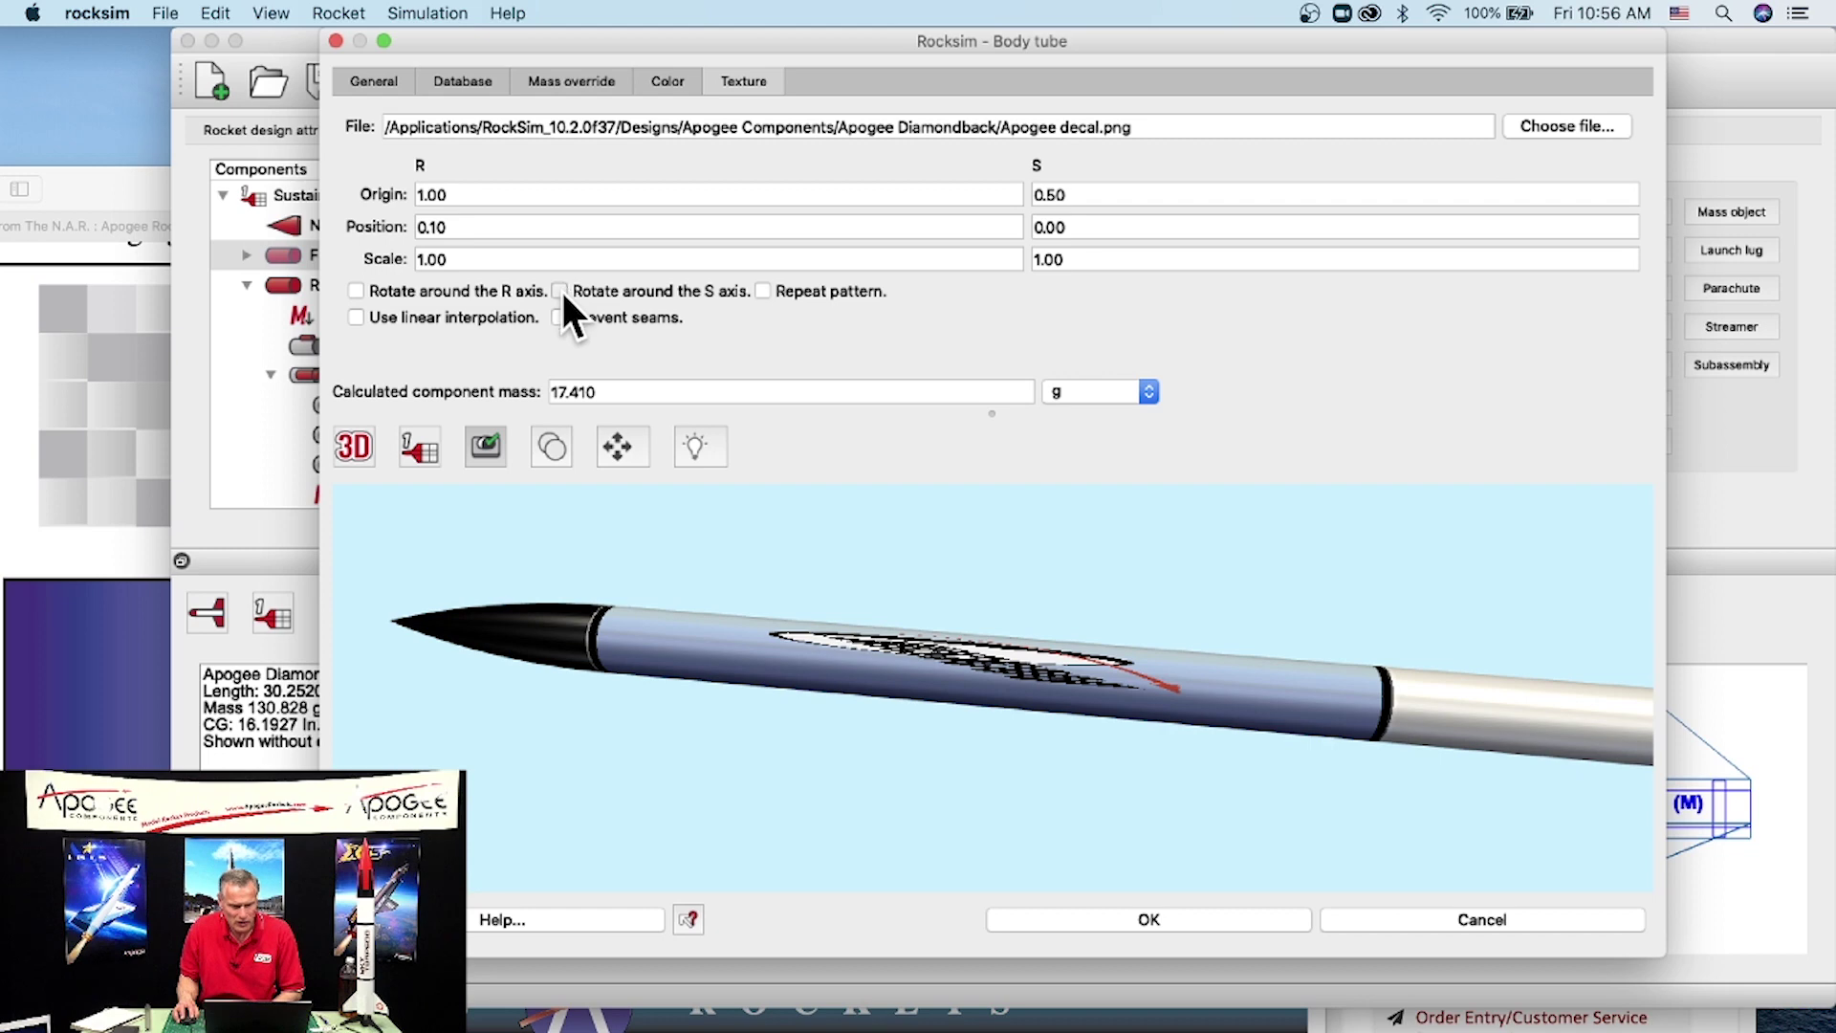
pyautogui.click(560, 289)
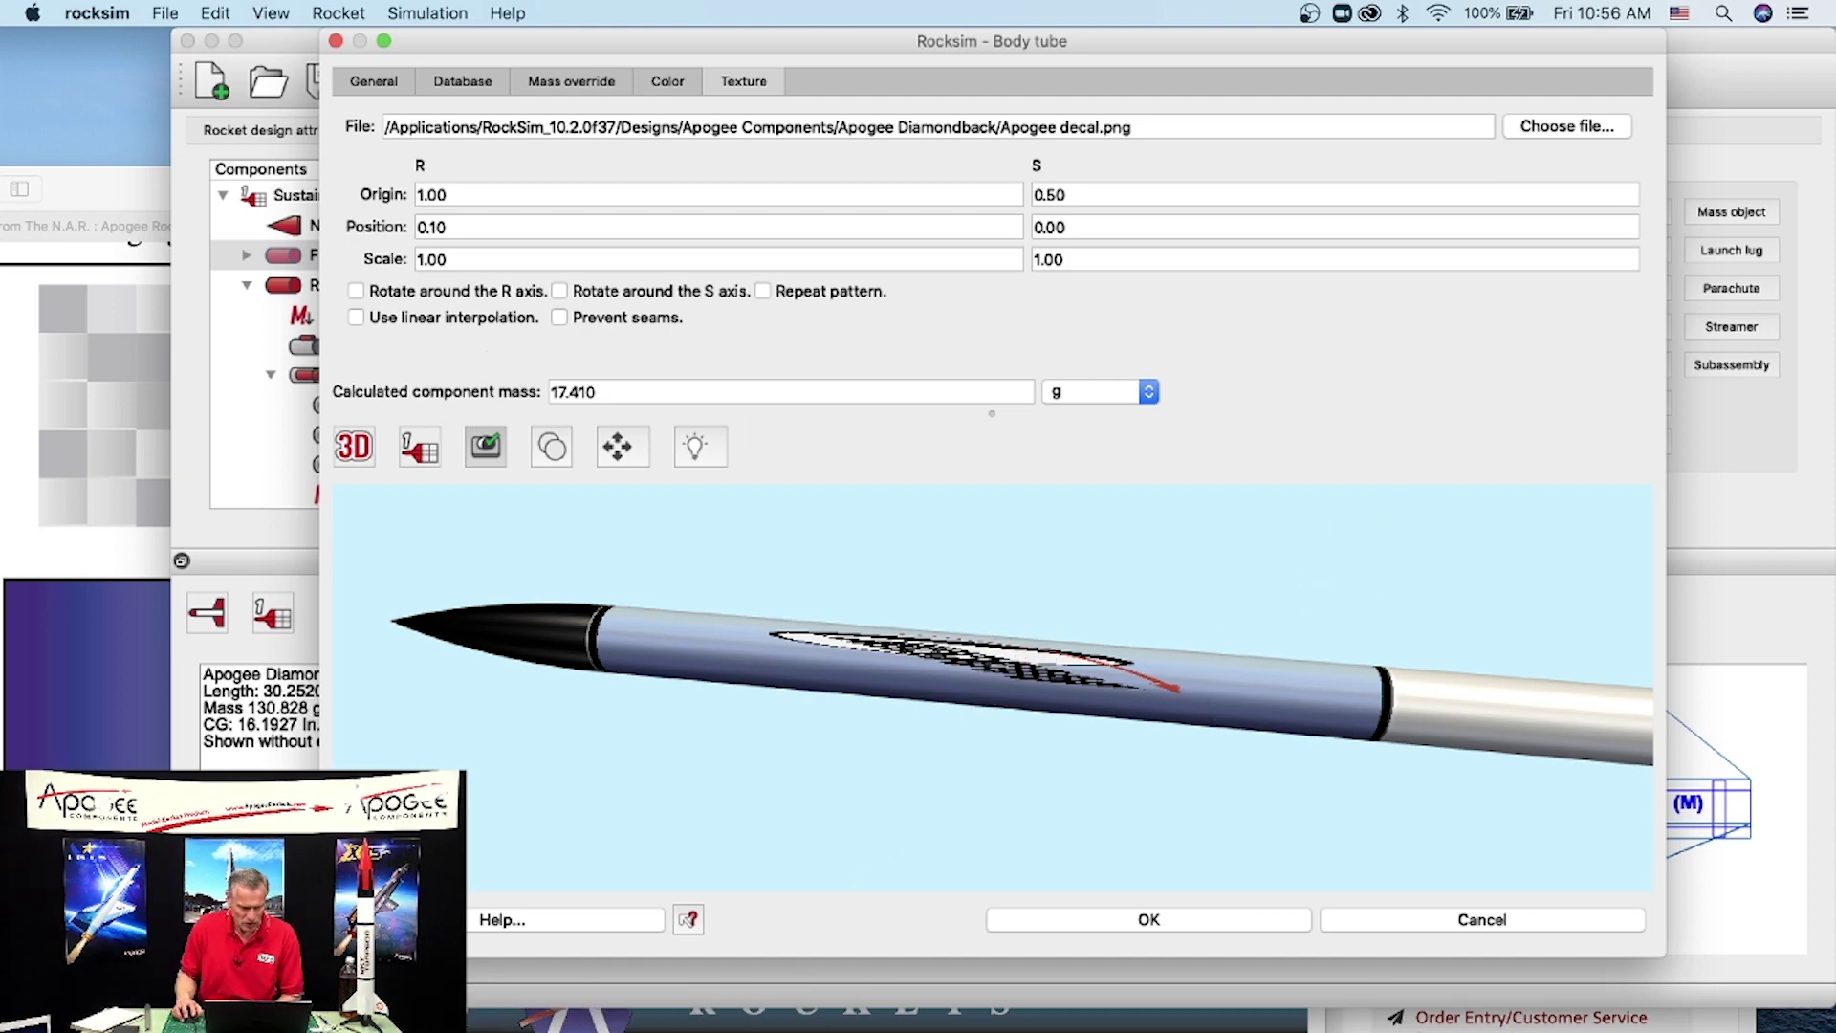
# Step: Switch to Finder and open the Apogee decal image from the Apogee Diamondback folder in Preview
pyautogui.press('super+Tab')
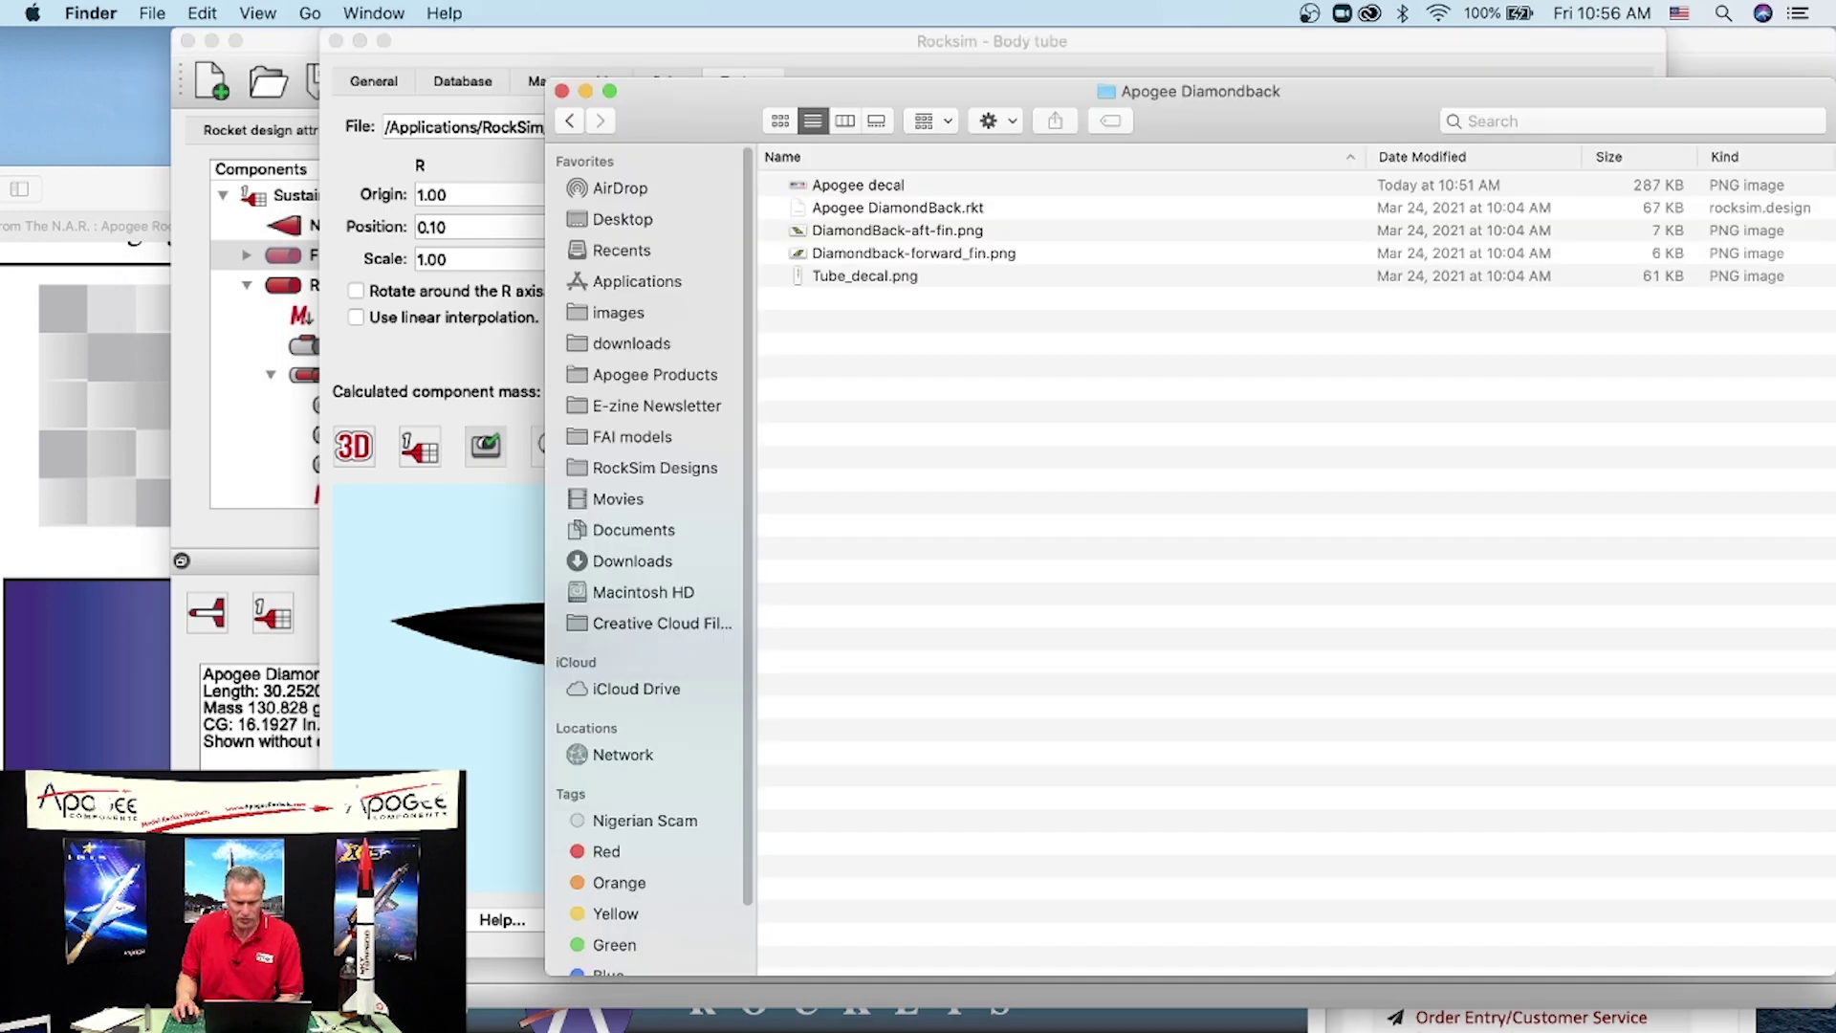
pyautogui.doubleClick(868, 184)
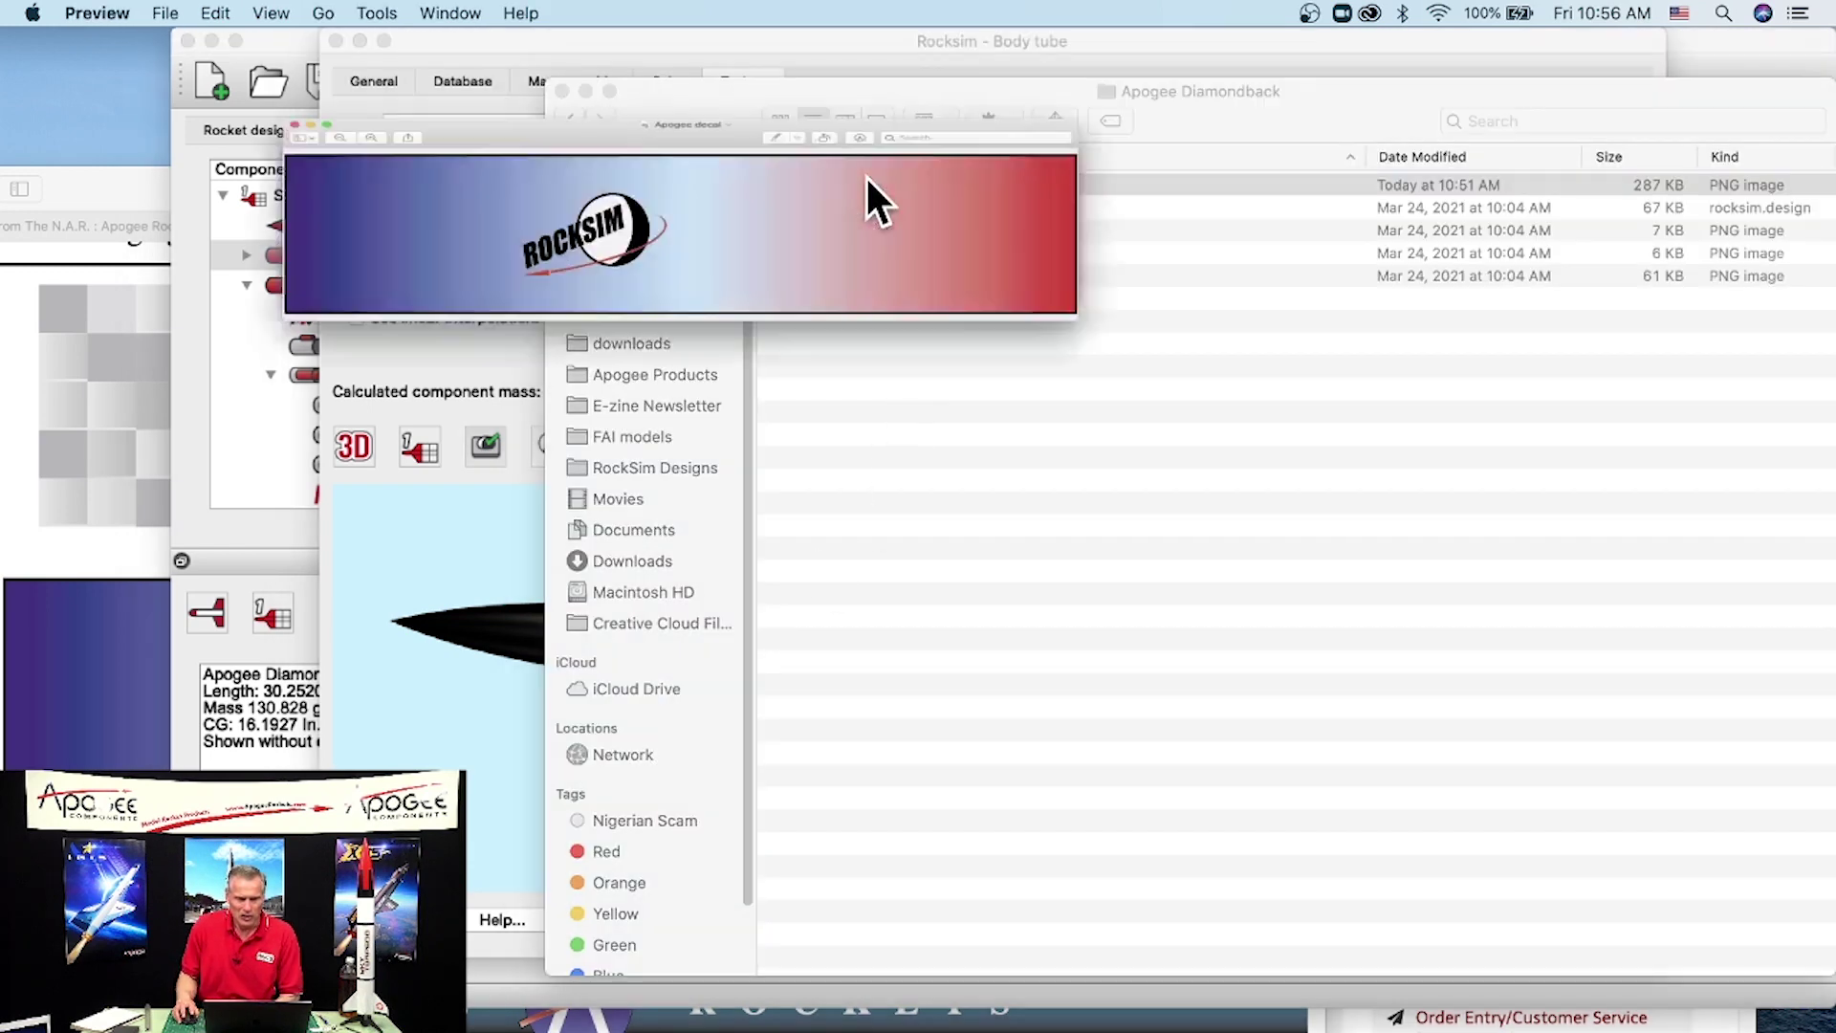
pyautogui.moveTo(821, 65); pyautogui.dragTo(1006, 69)
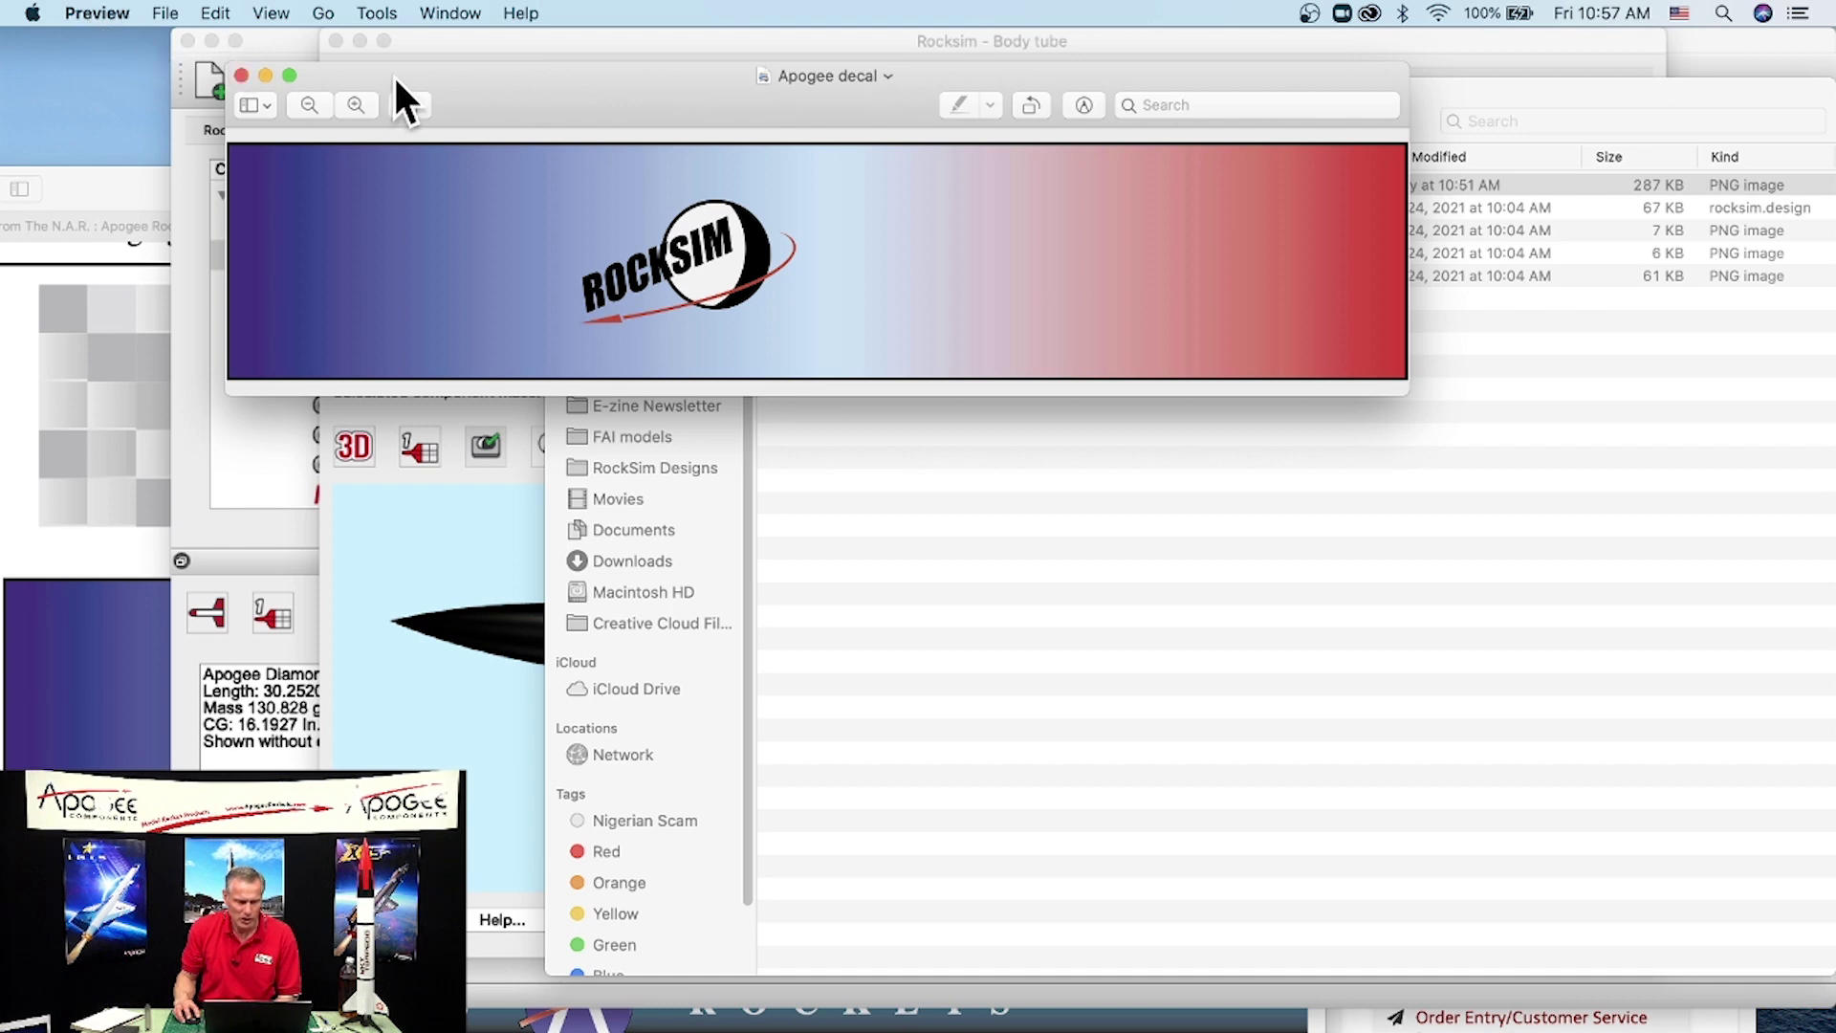
# Step: Rotate the Apogee decal image until it stands vertically with its purple end at the top, and save it
pyautogui.click(1031, 106)
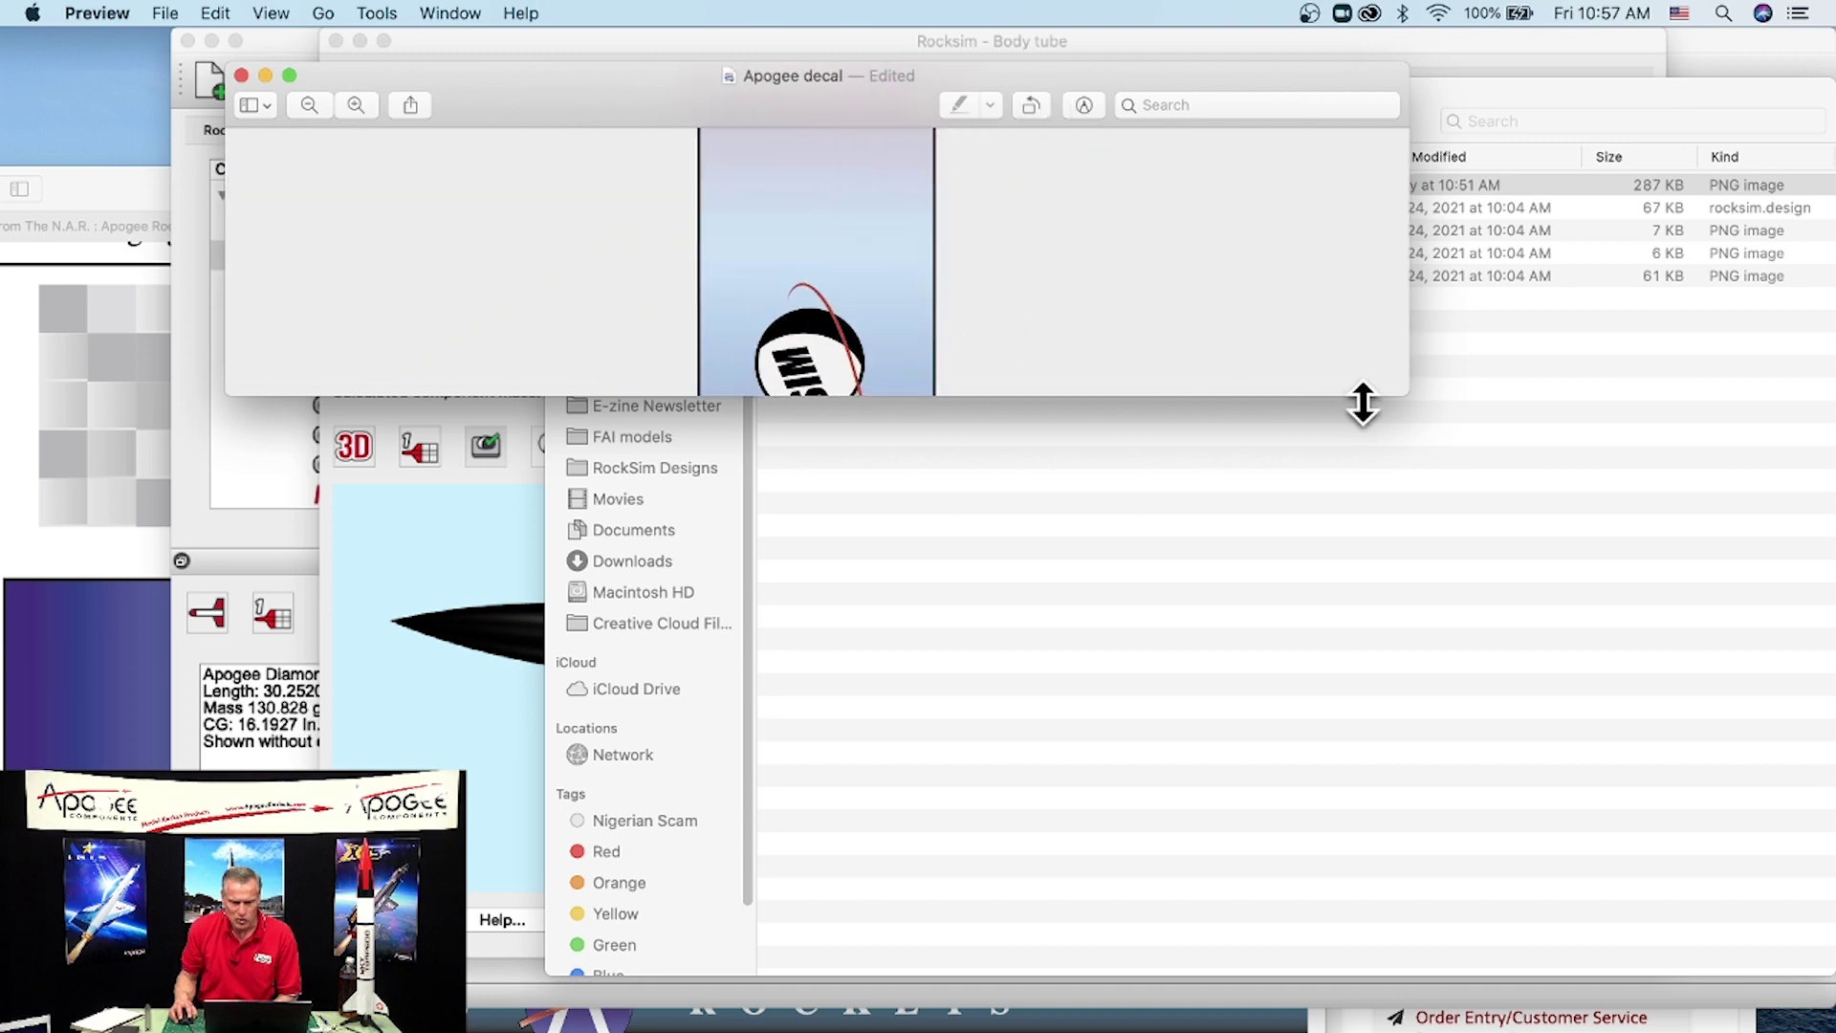
pyautogui.moveTo(1396, 393); pyautogui.dragTo(1410, 1031)
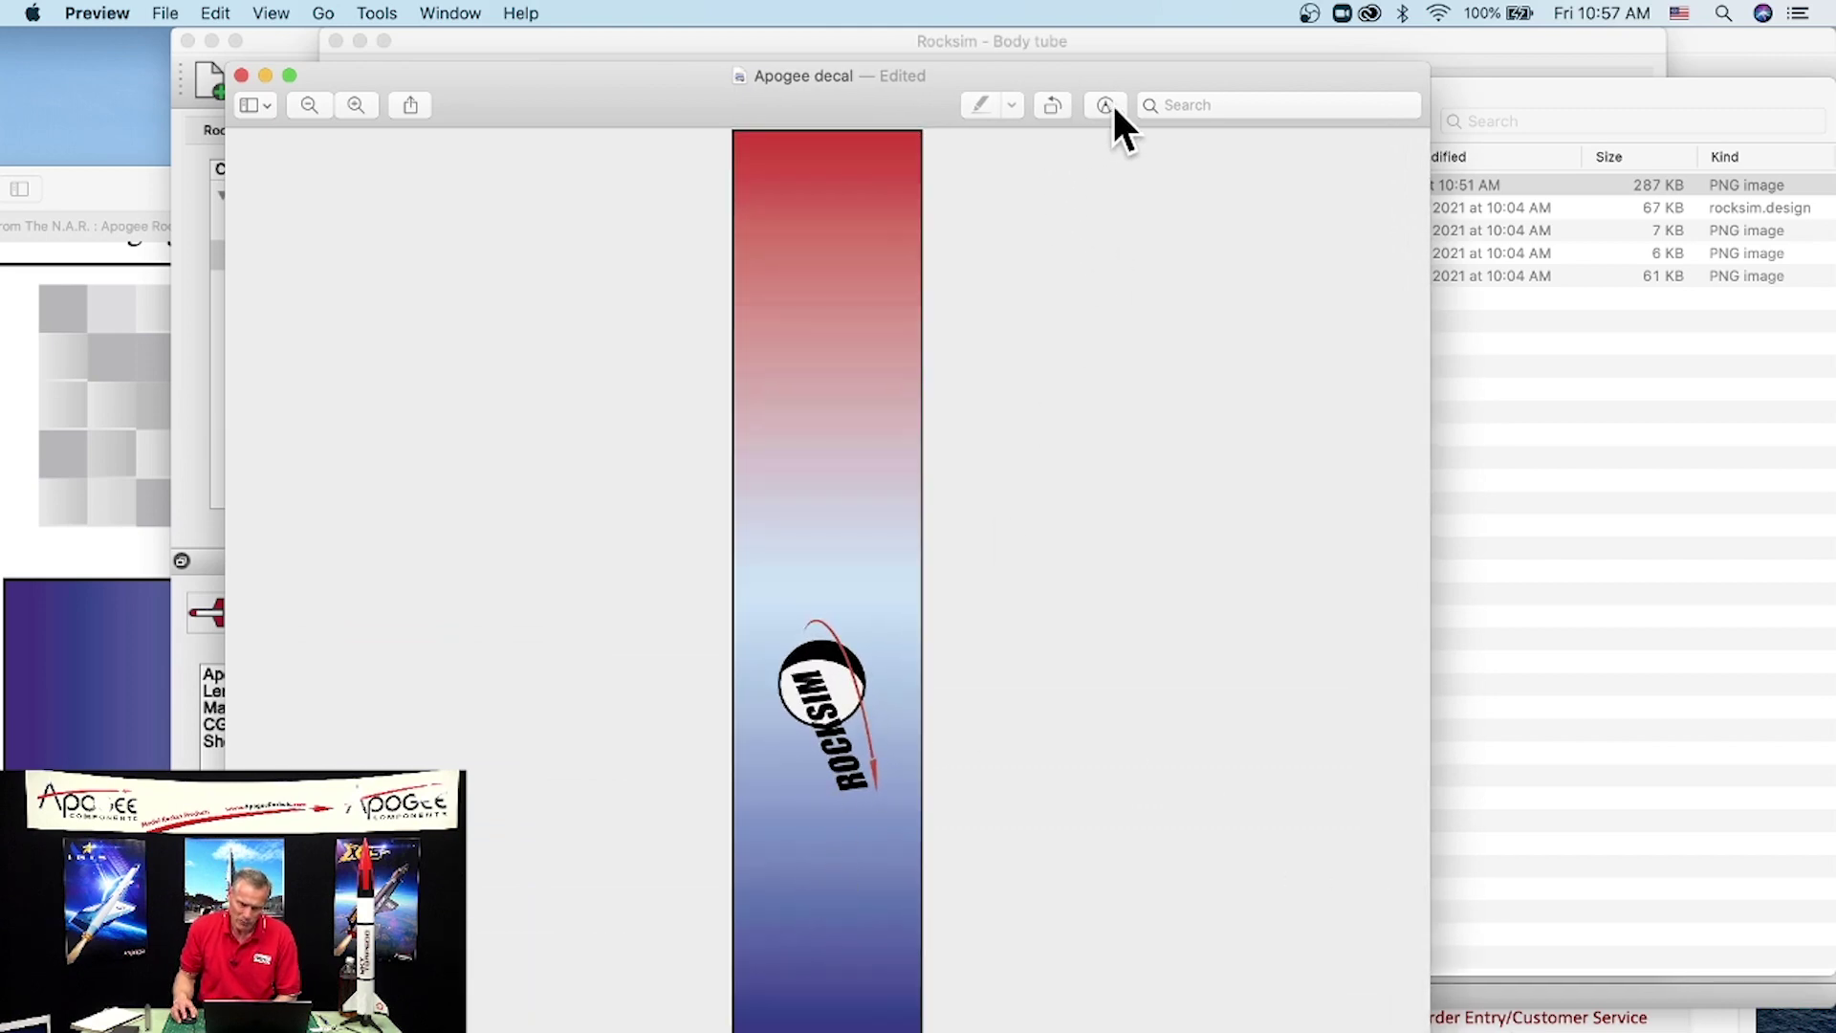
pyautogui.click(1055, 99)
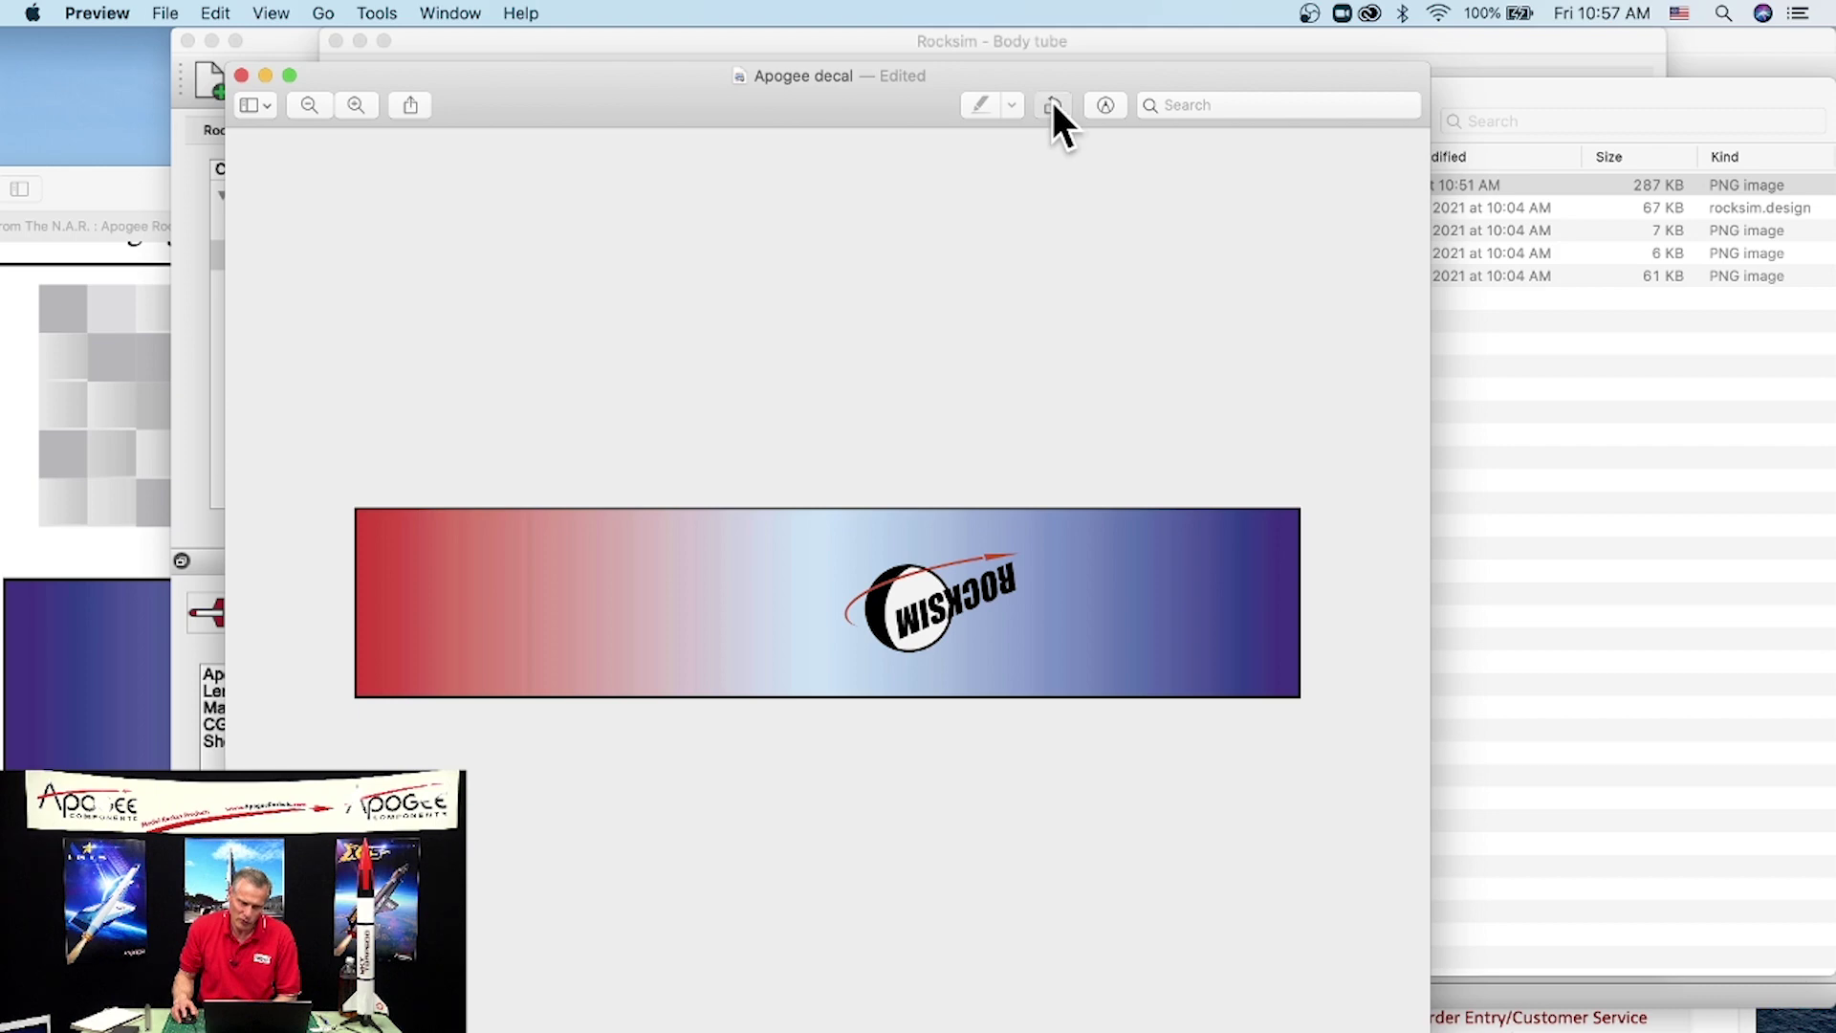
pyautogui.click(1054, 101)
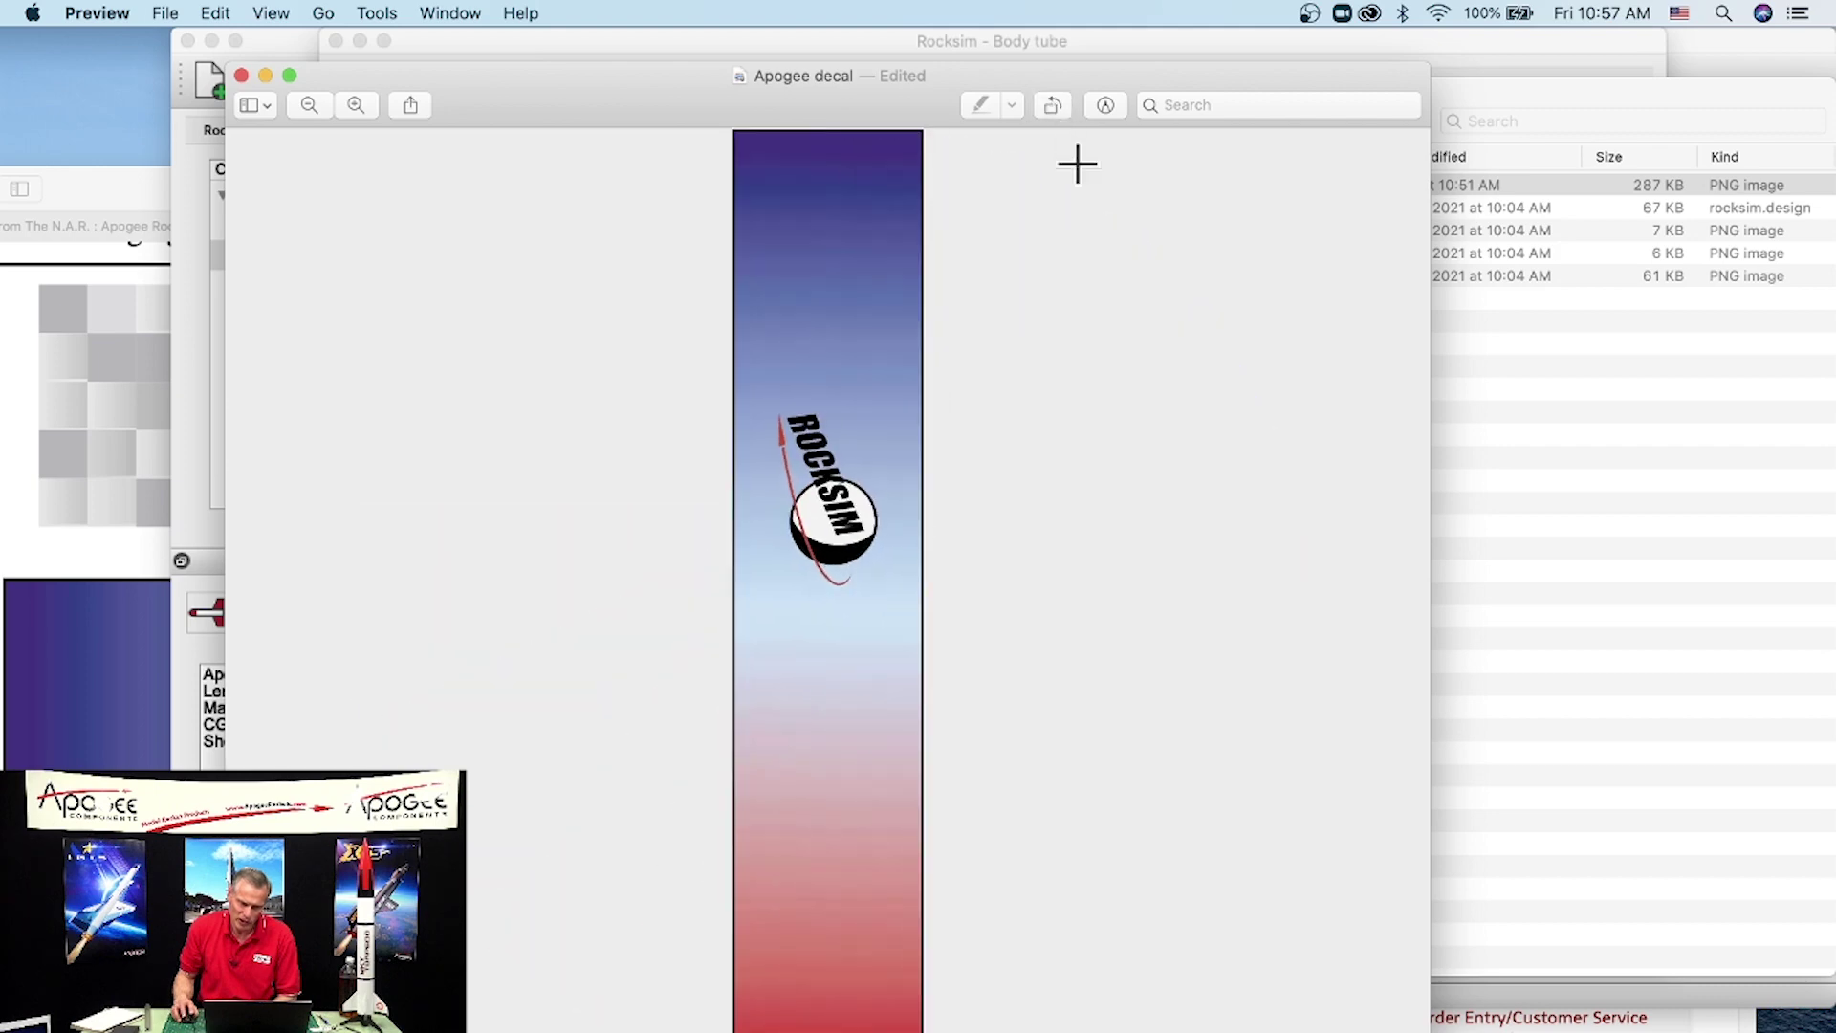
pyautogui.click(178, 13)
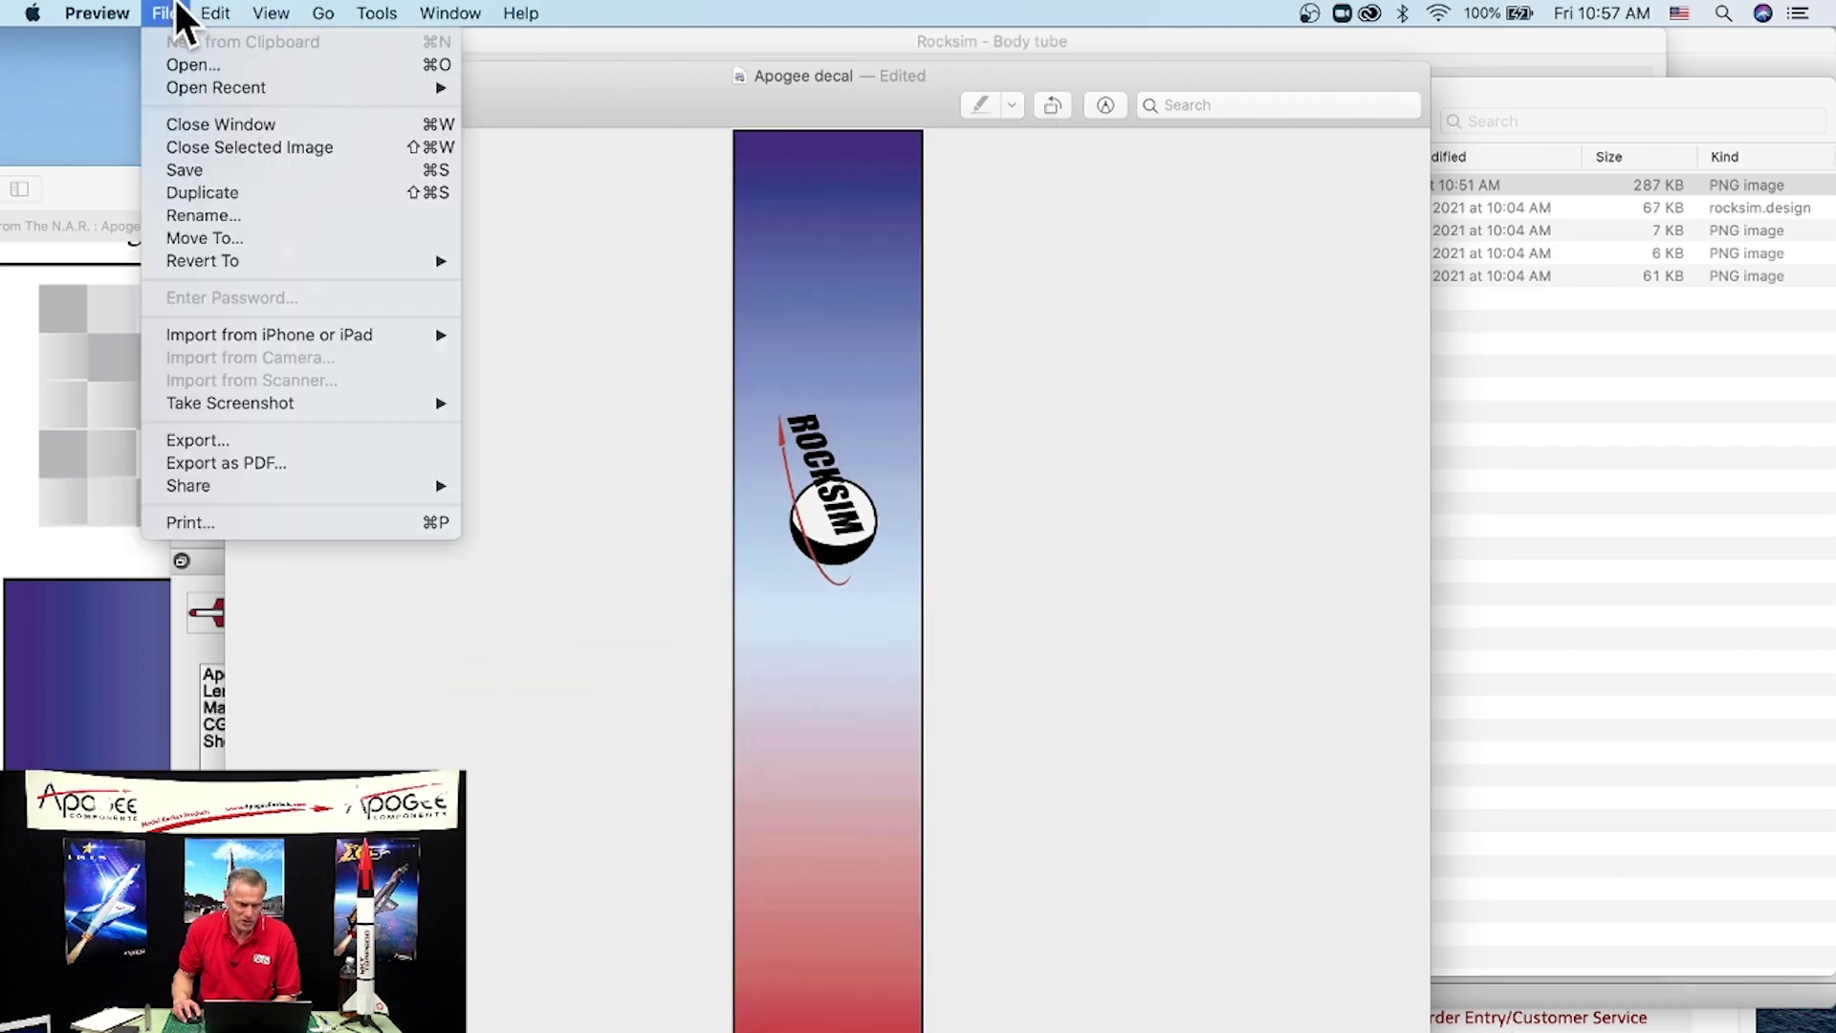
pyautogui.click(187, 170)
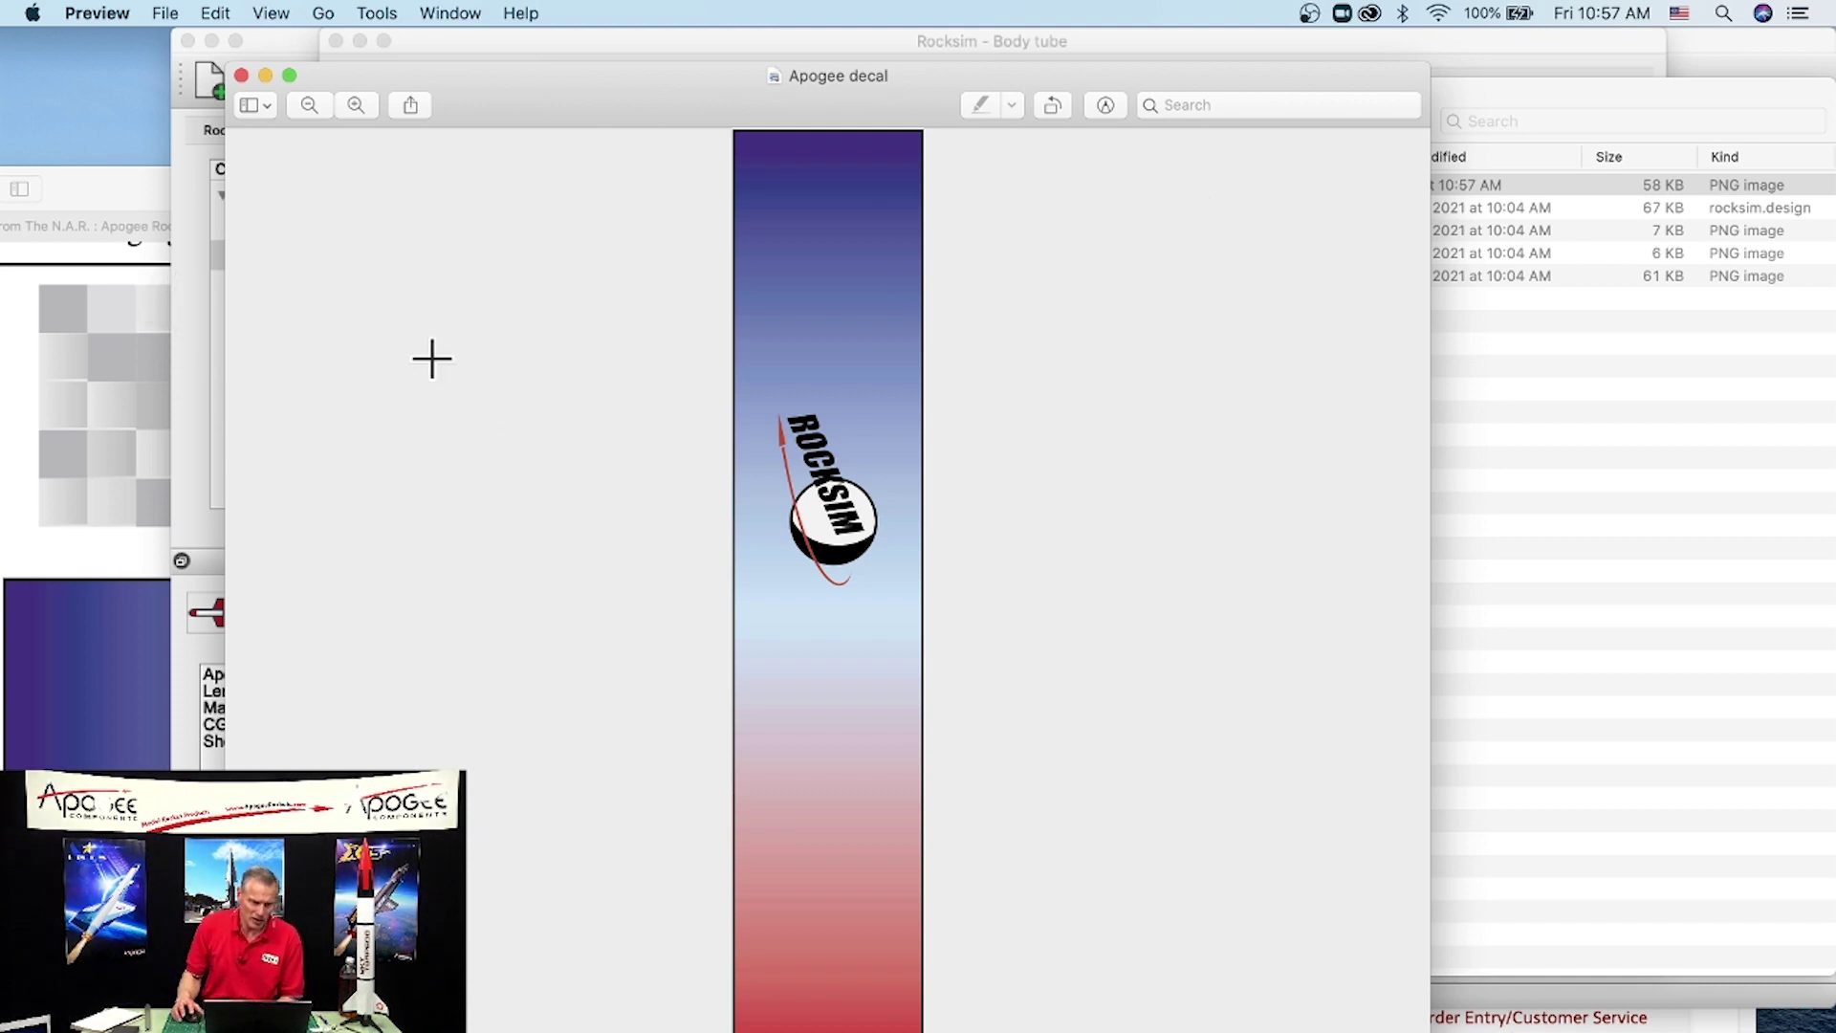
# Step: Return to RockSim and reload Apogee decal.png as the tube's texture by first switching the texture file to DiamondBack-aft-fin.png
pyautogui.click(189, 195)
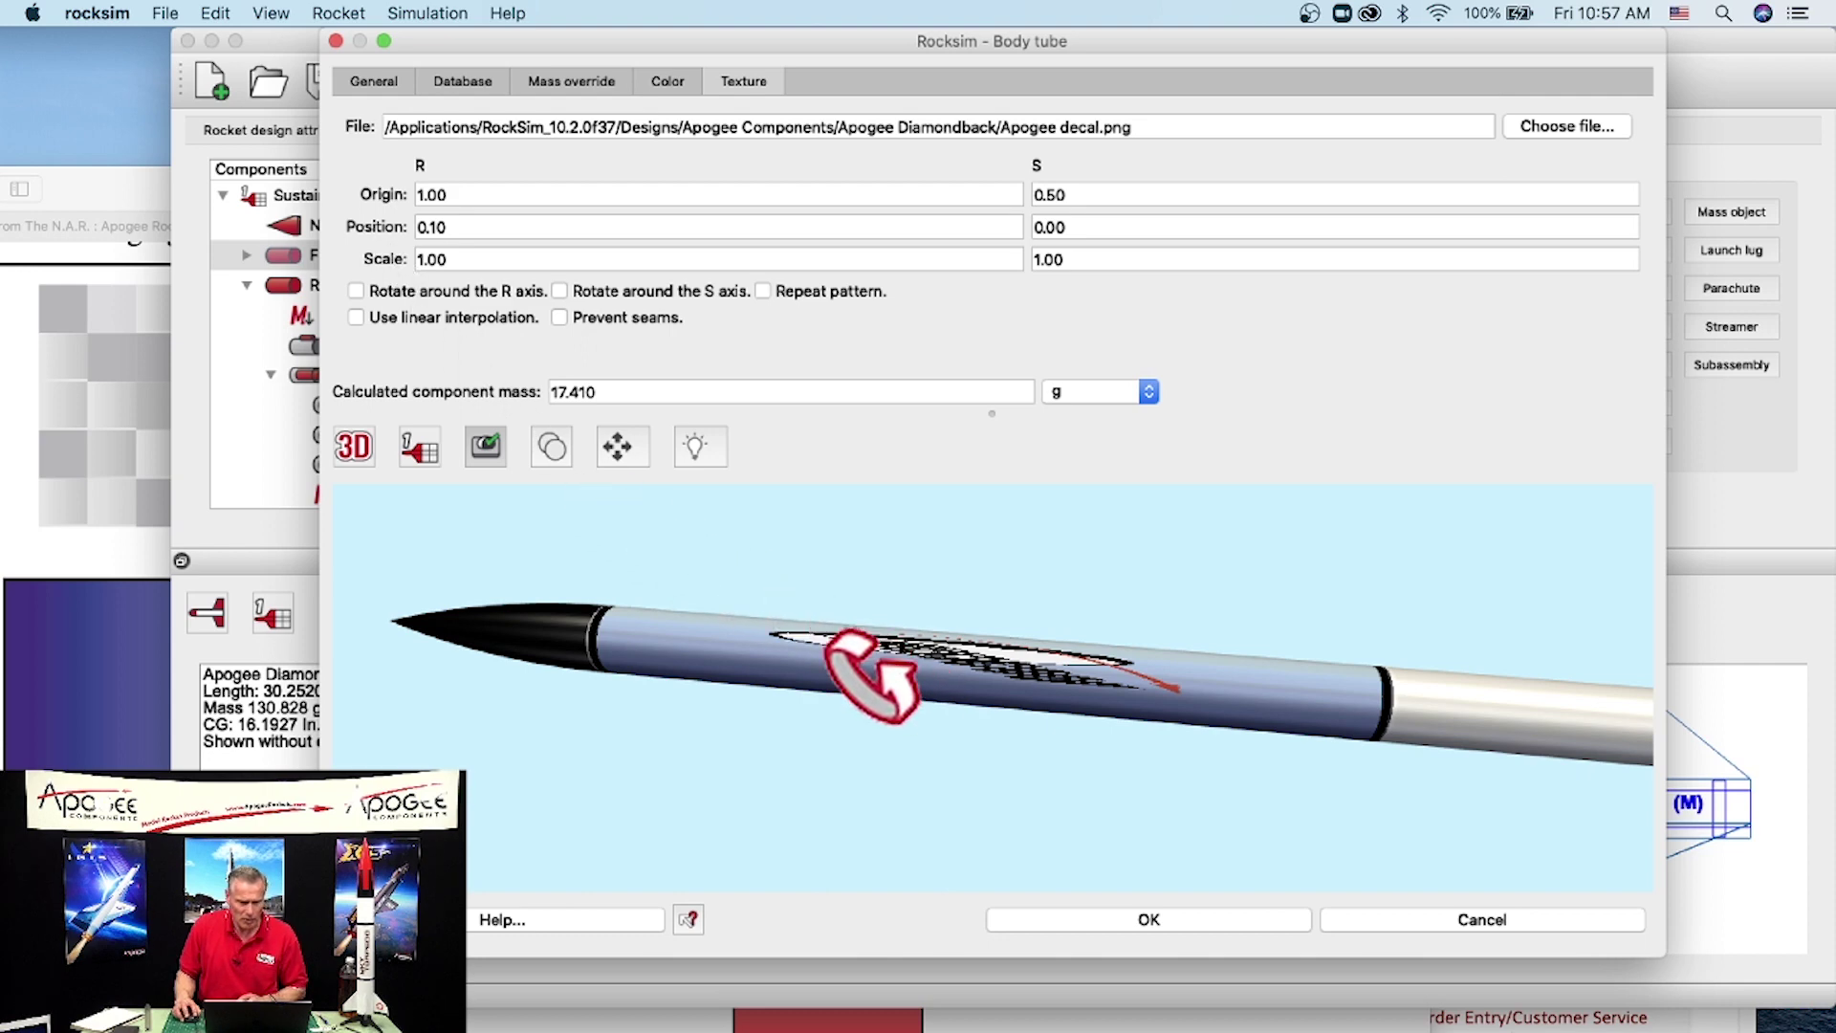
pyautogui.click(1589, 130)
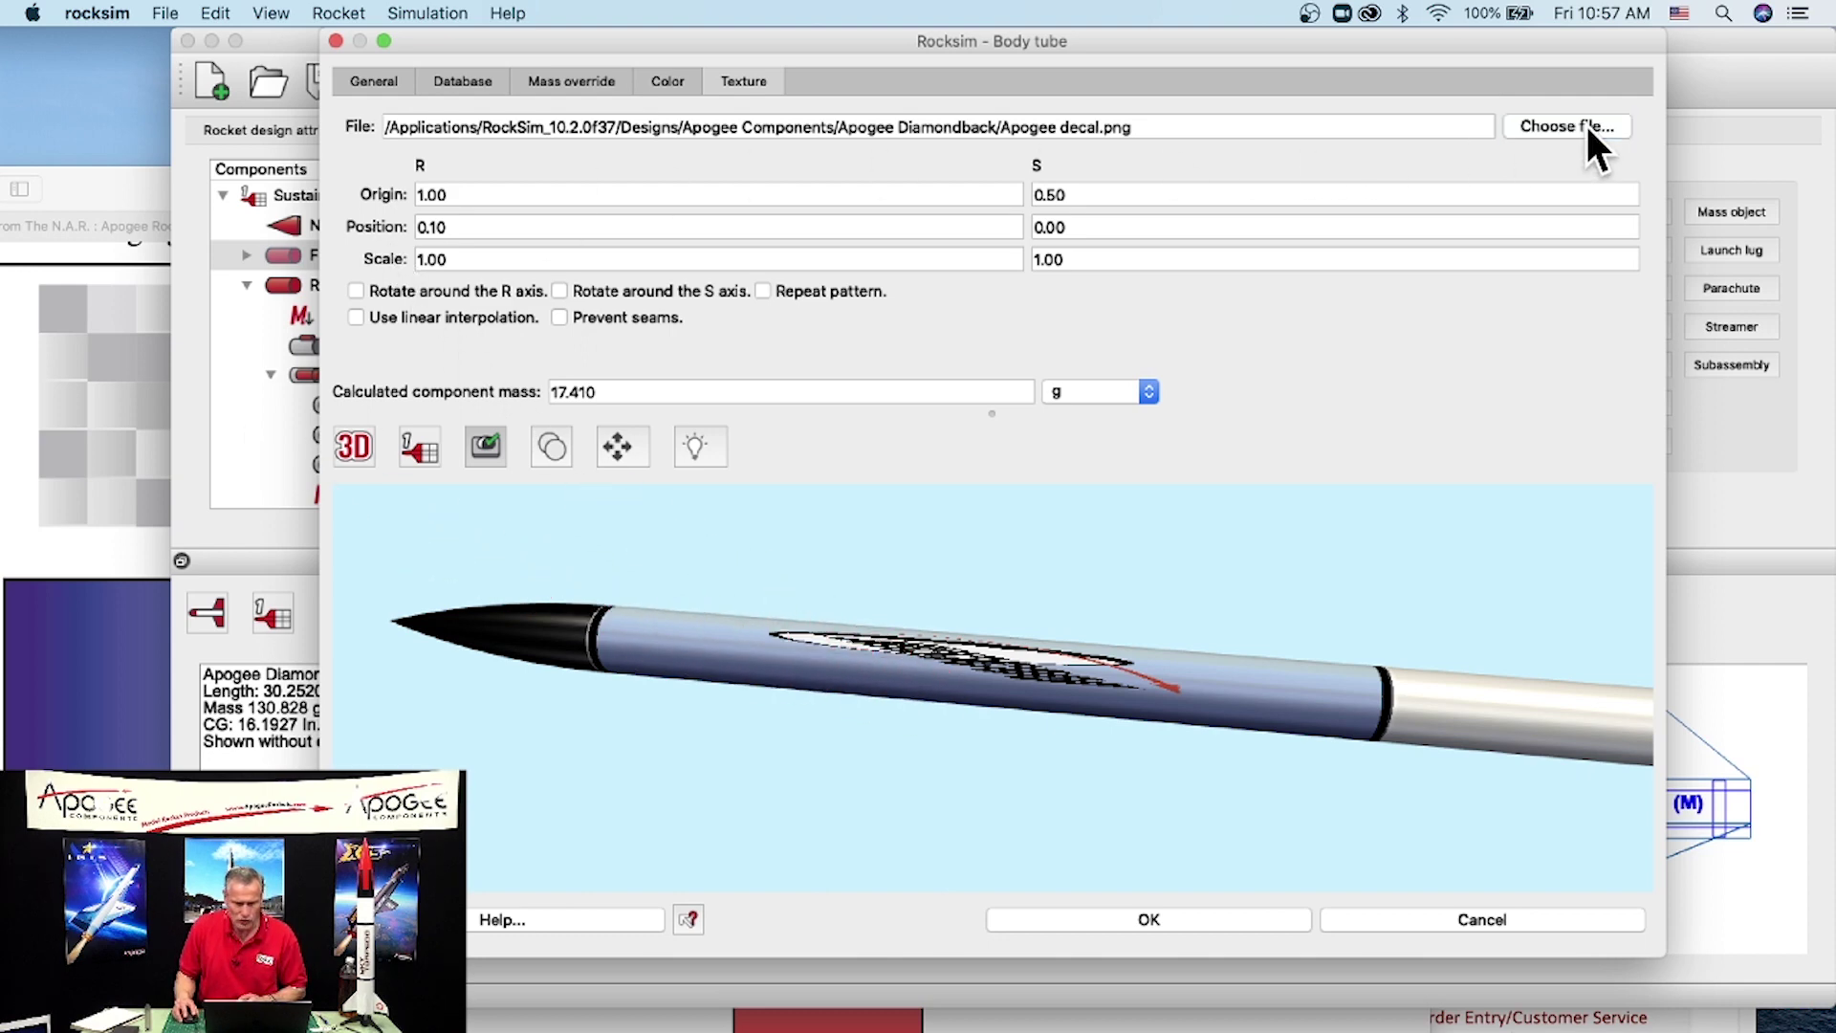
pyautogui.click(698, 243)
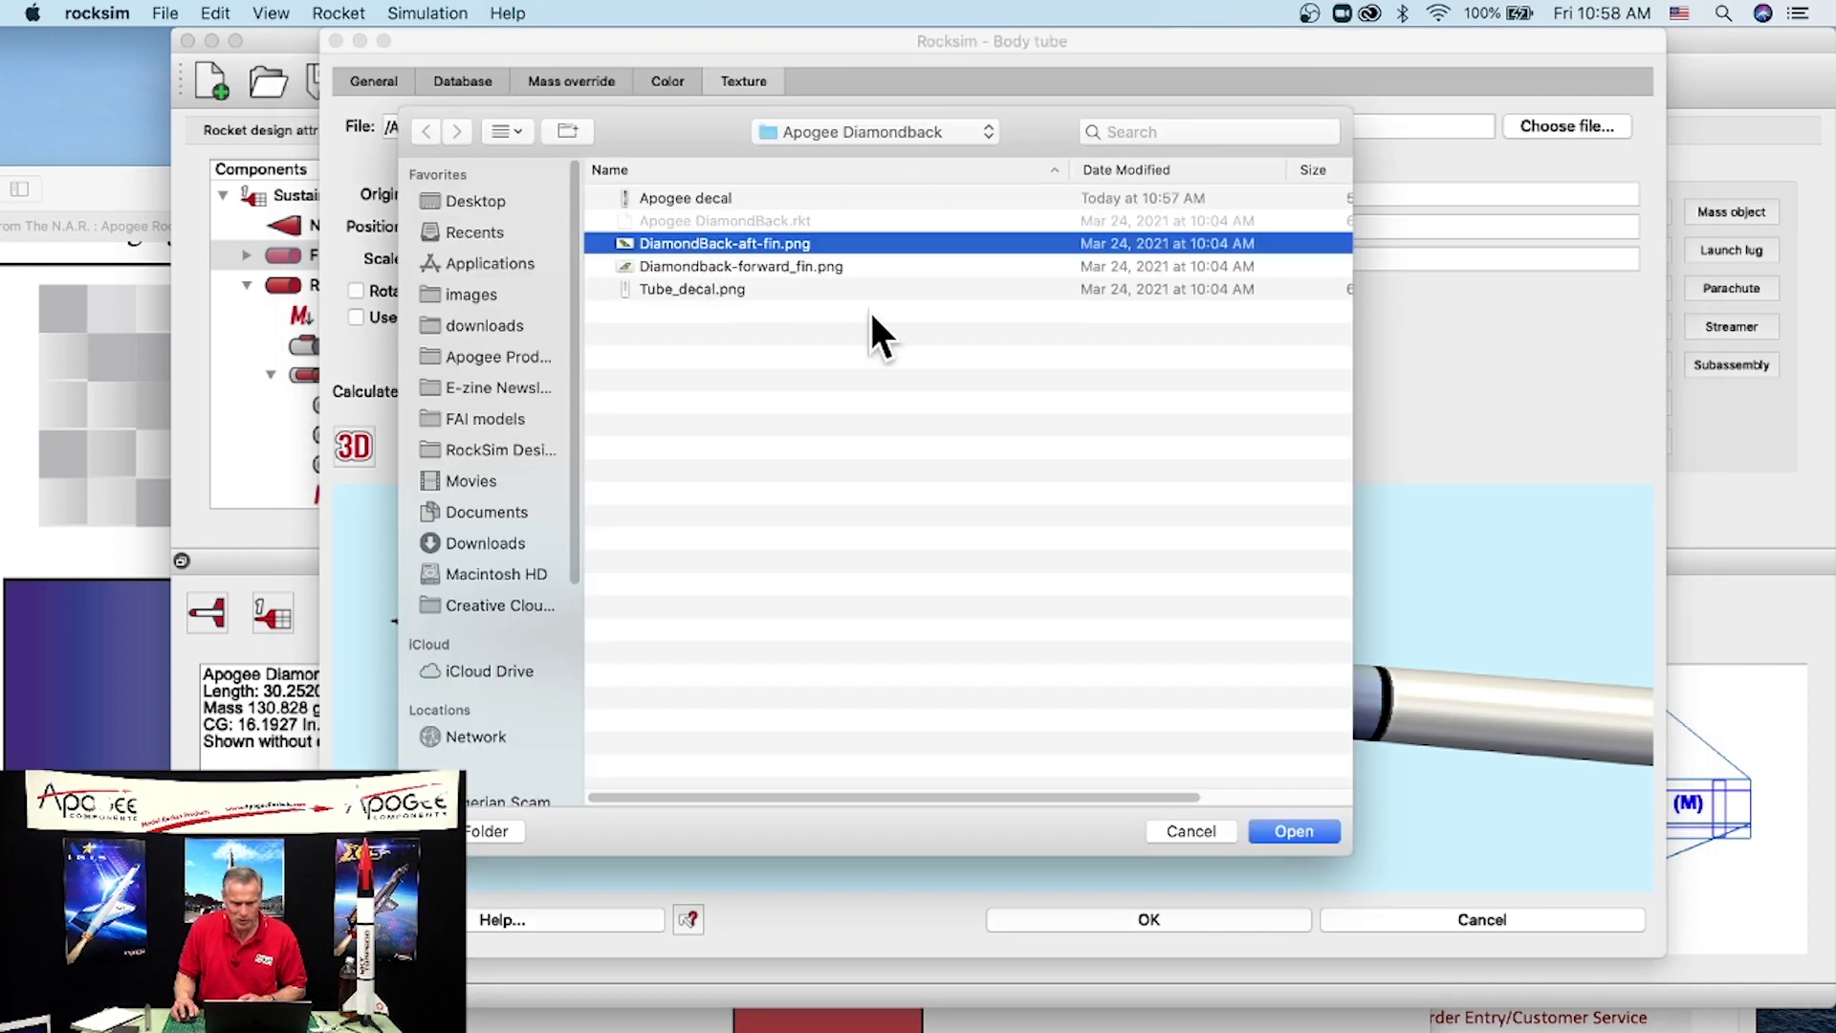
pyautogui.click(1313, 819)
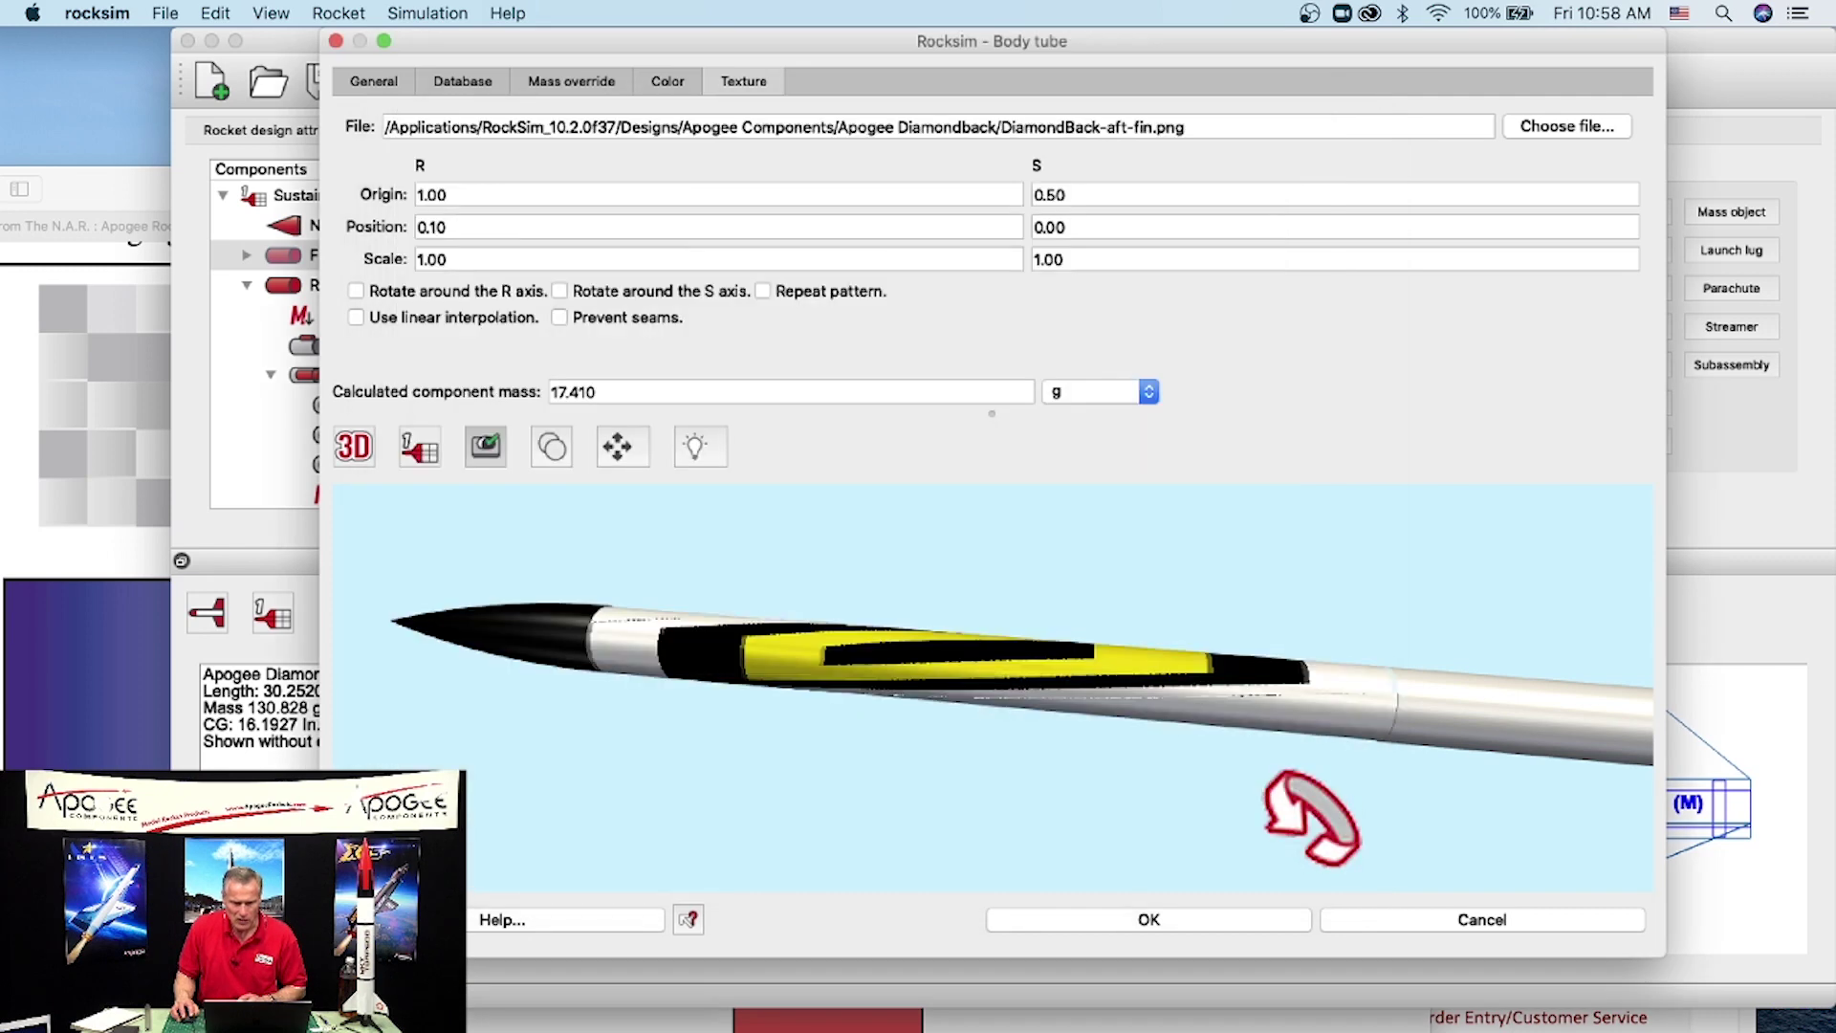
pyautogui.click(1591, 125)
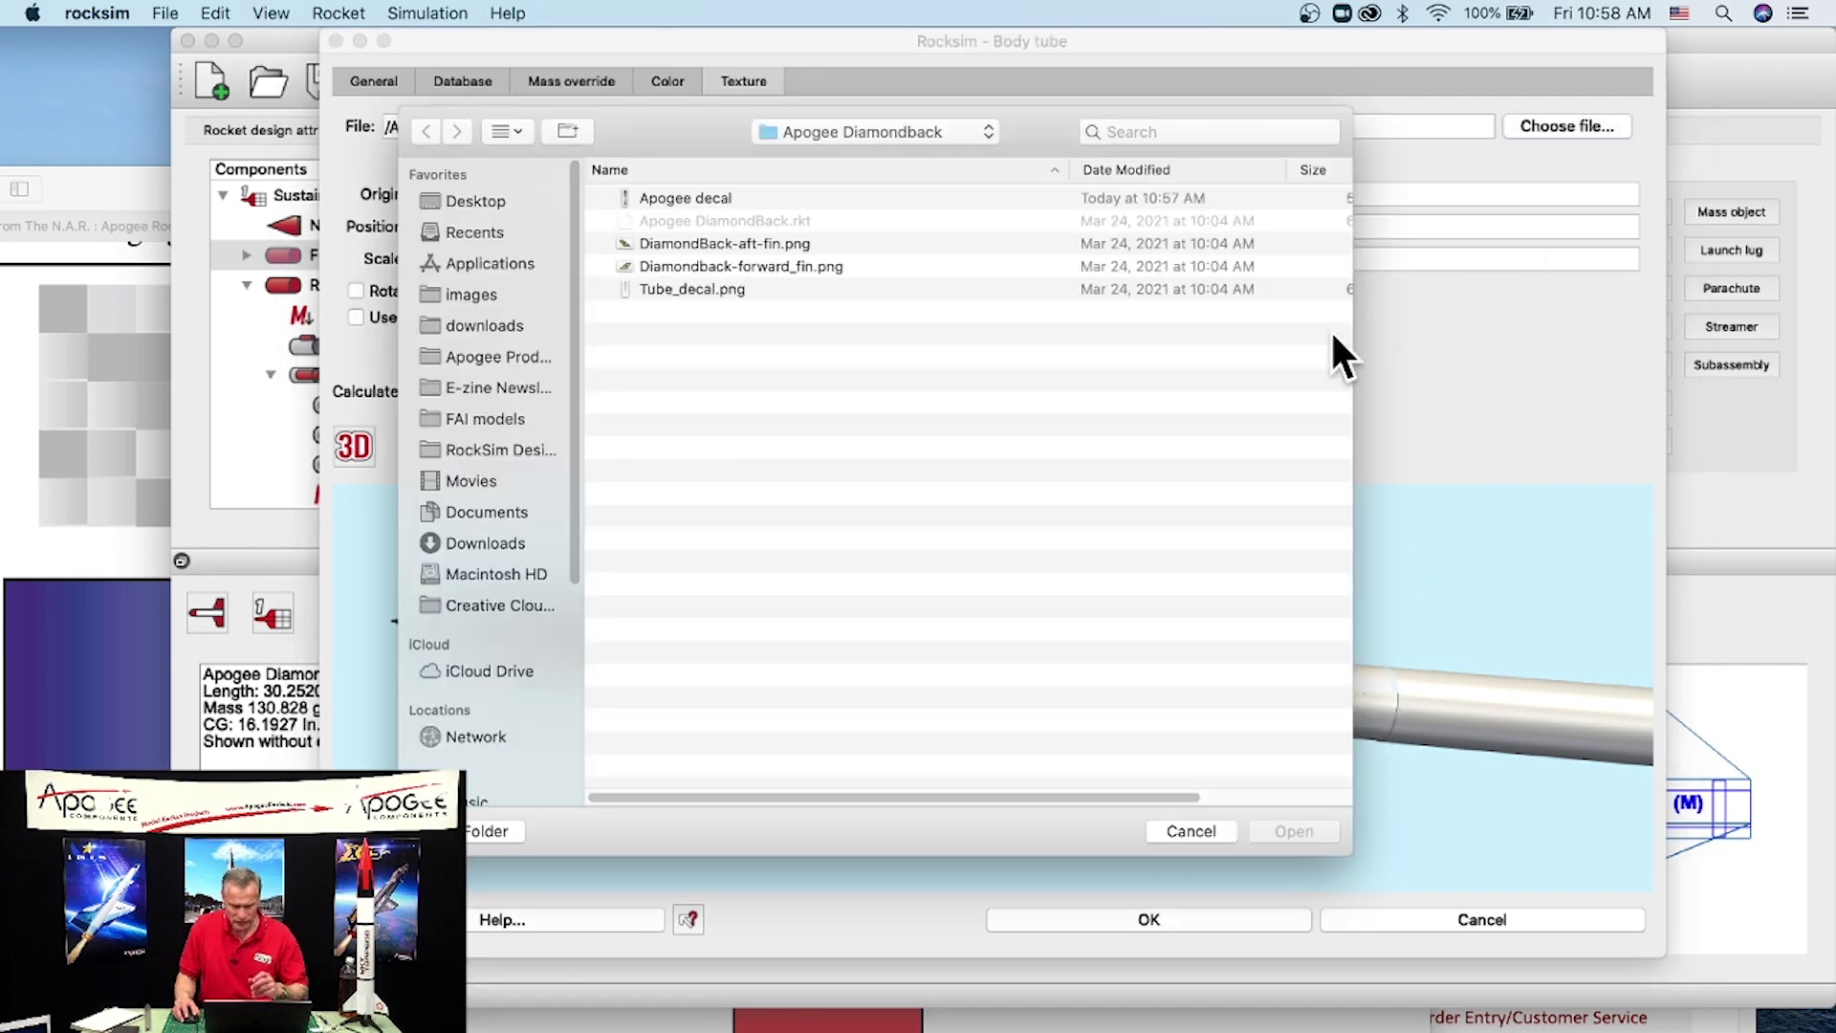
pyautogui.click(674, 199)
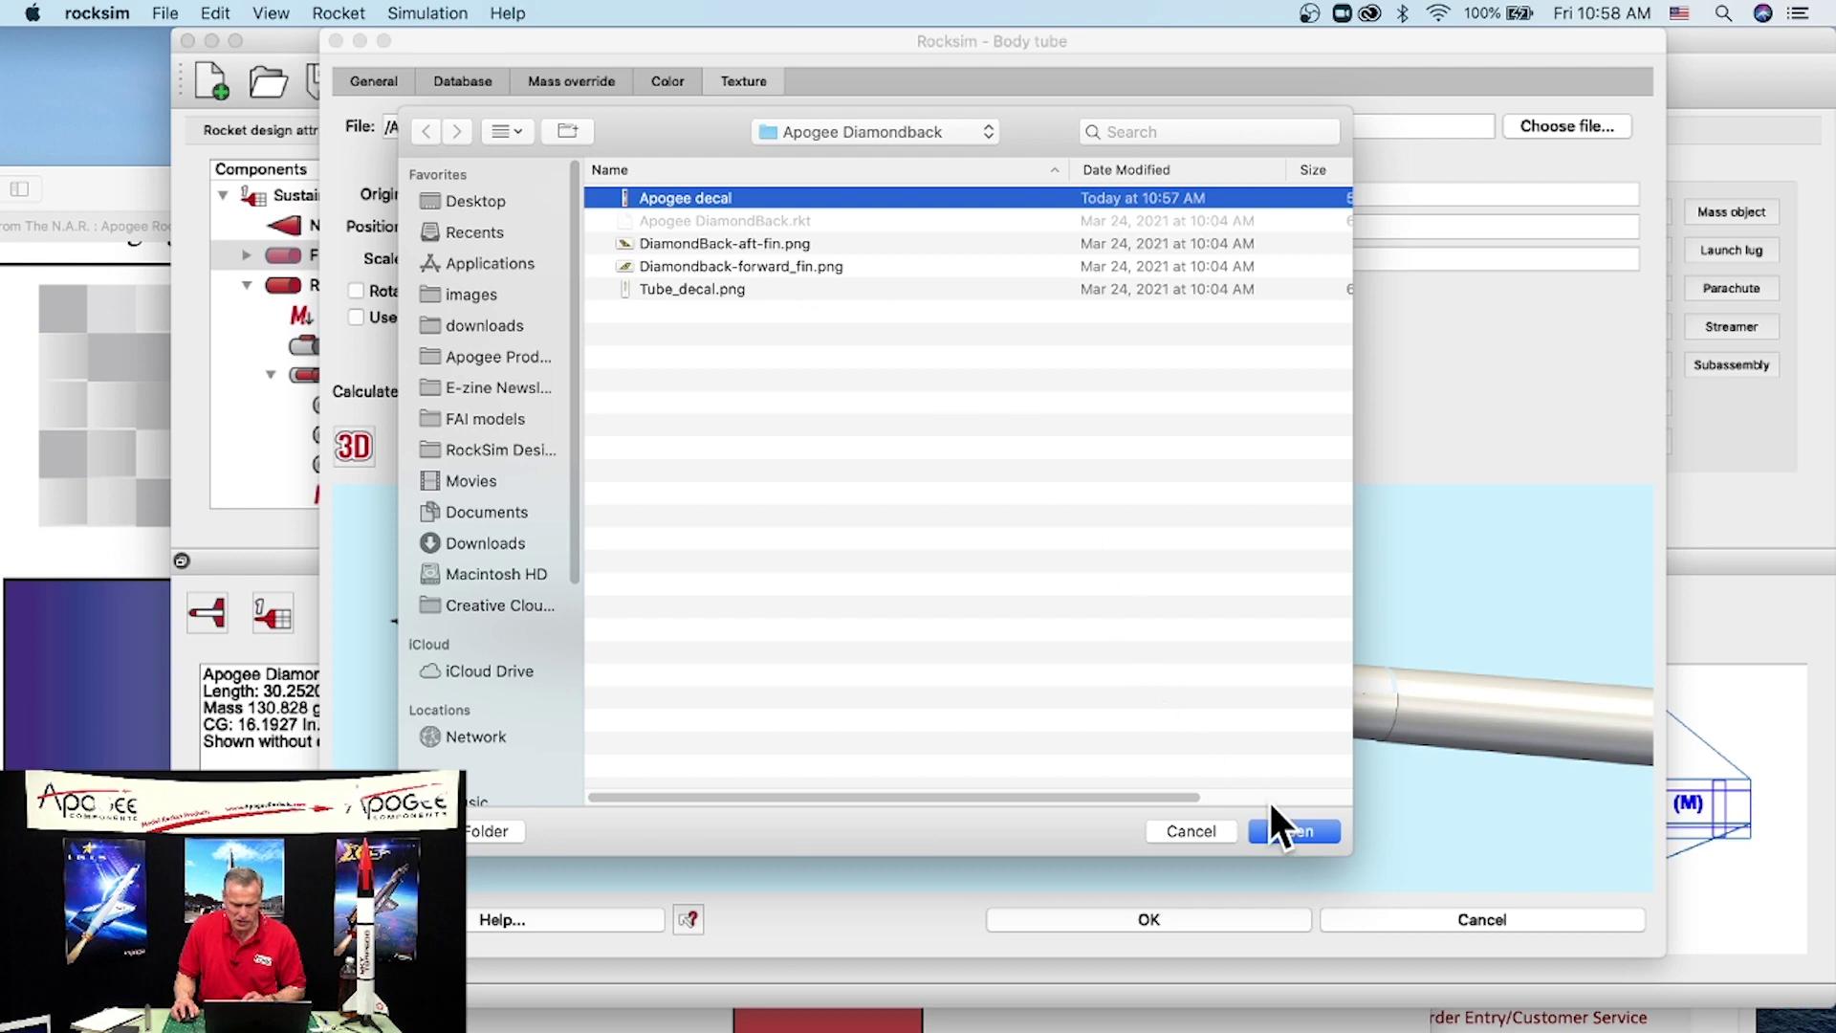
pyautogui.click(1293, 829)
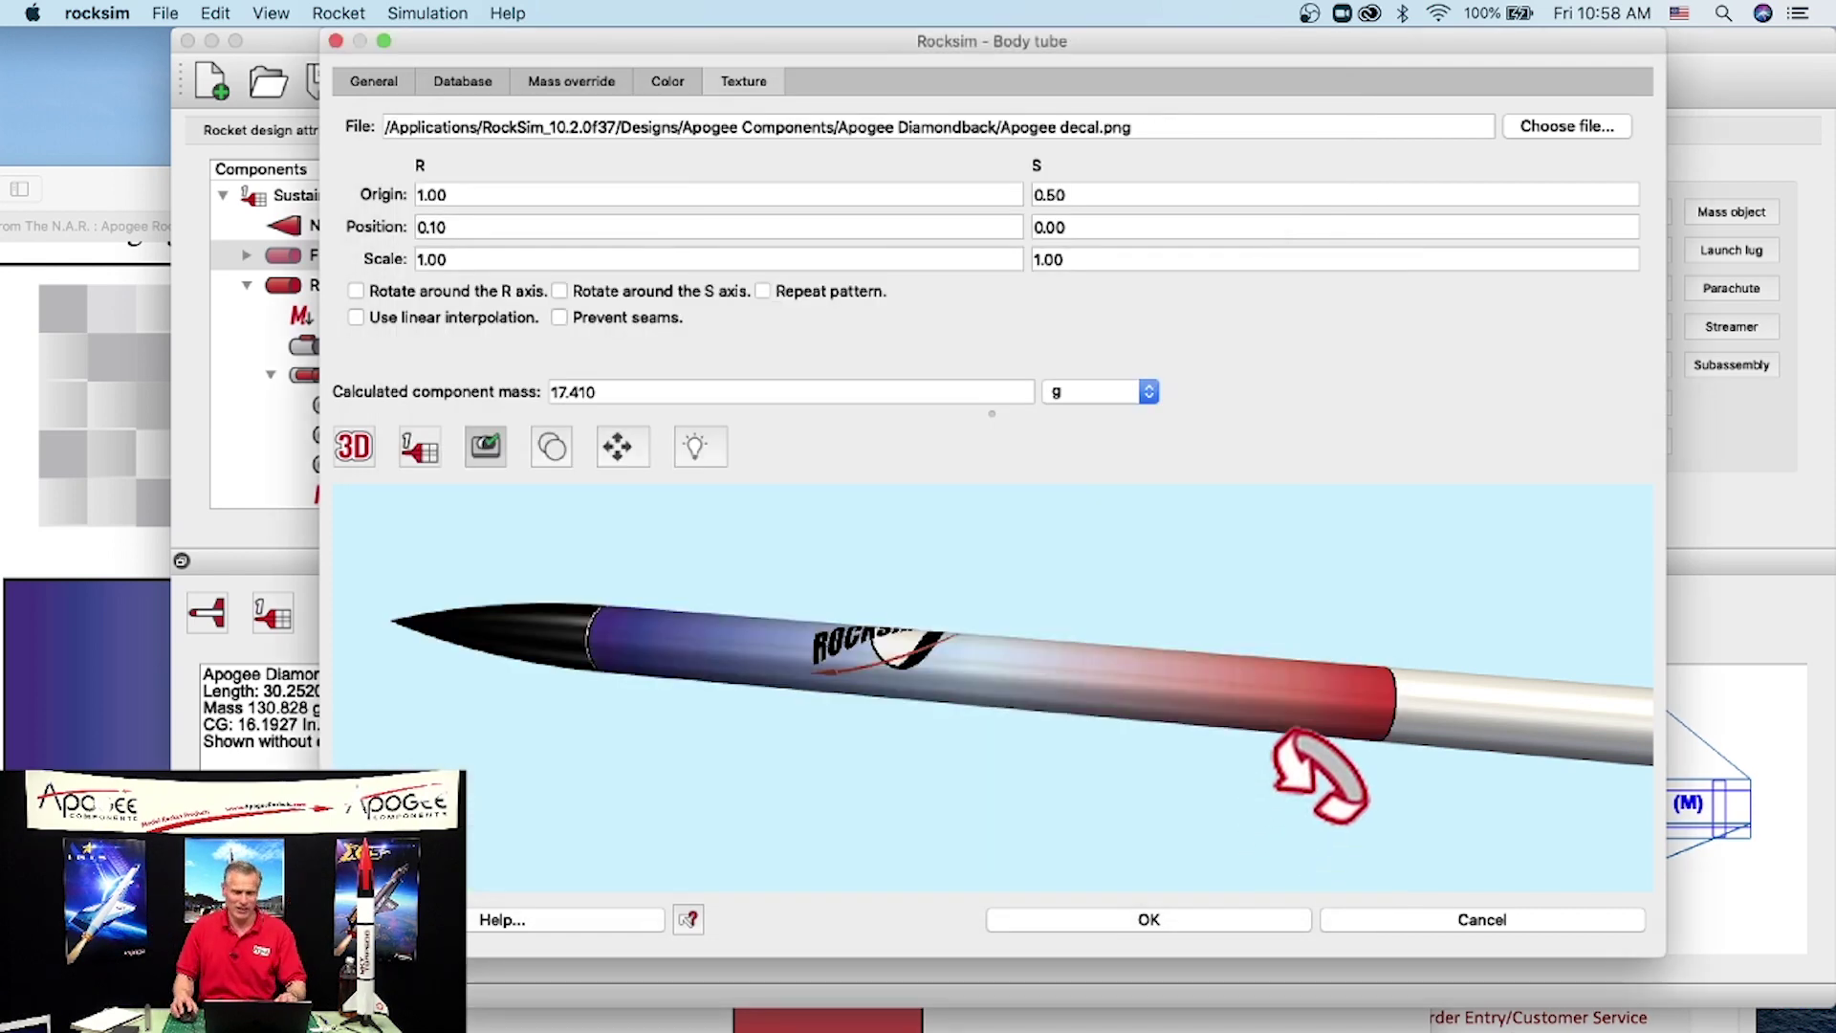
pyautogui.moveTo(1282, 741); pyautogui.dragTo(610, 639)
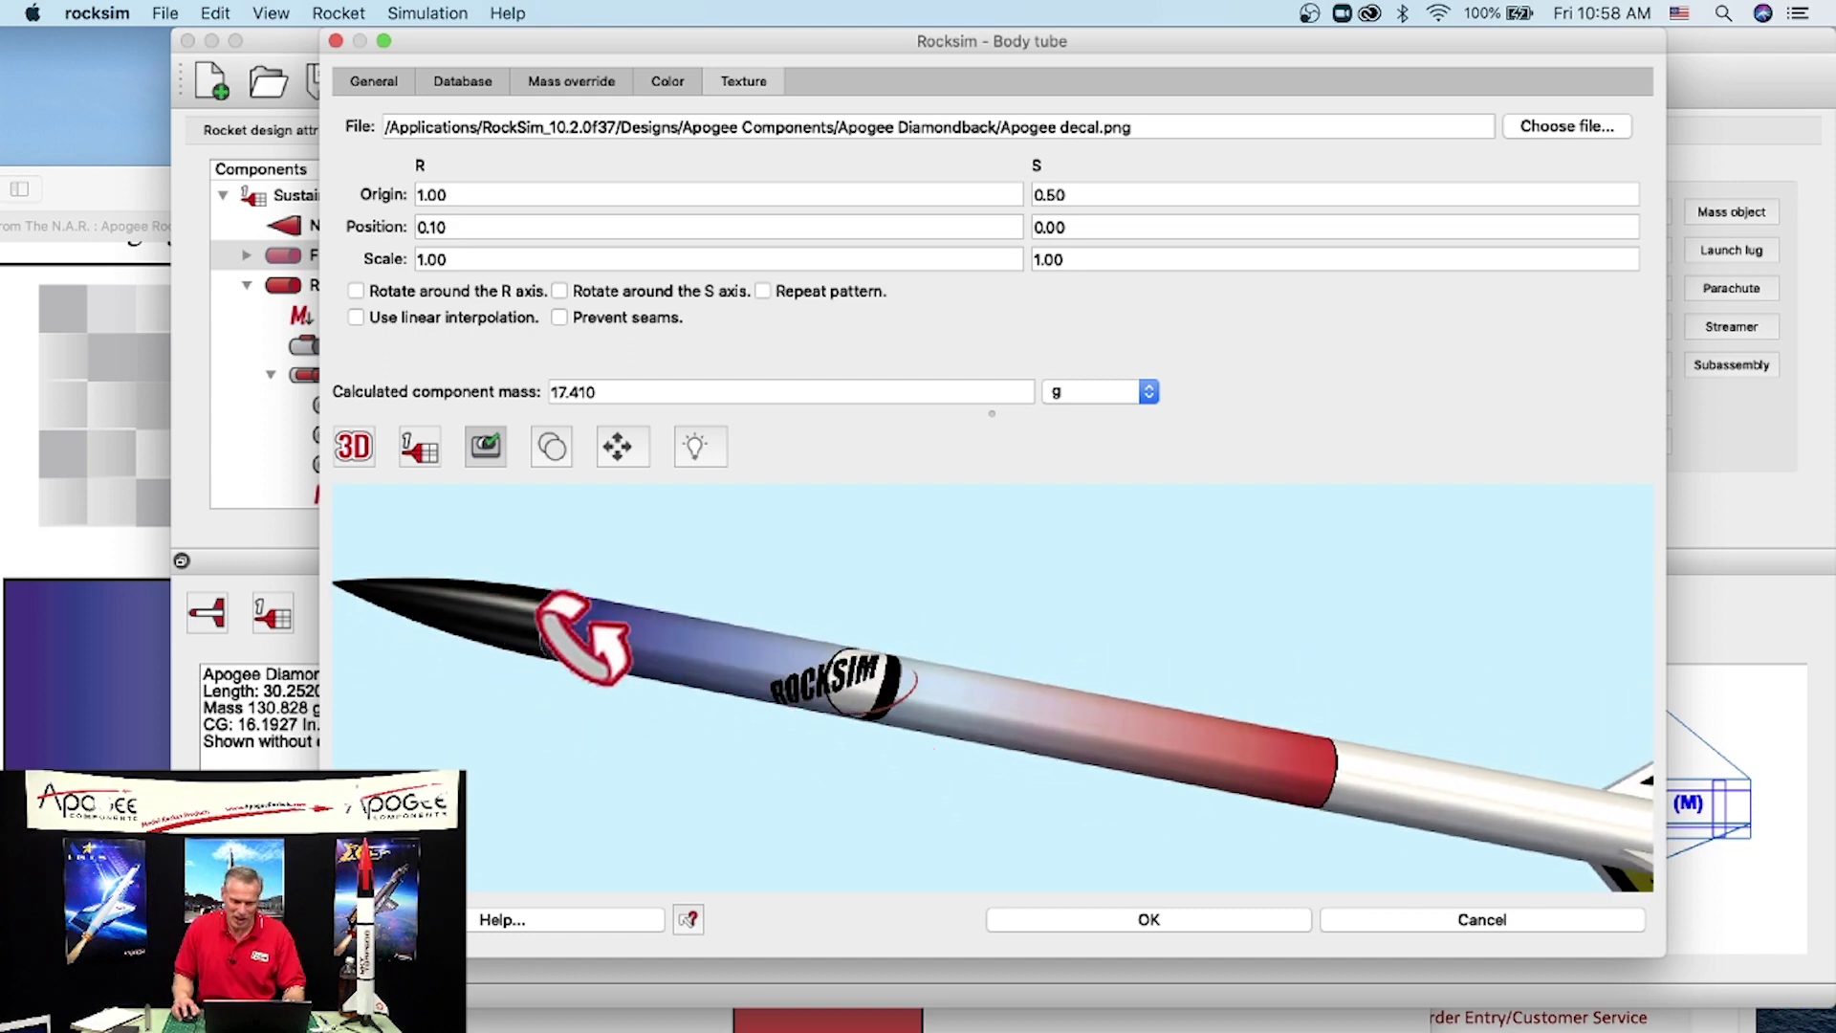
pyautogui.moveTo(875, 732); pyautogui.dragTo(972, 714)
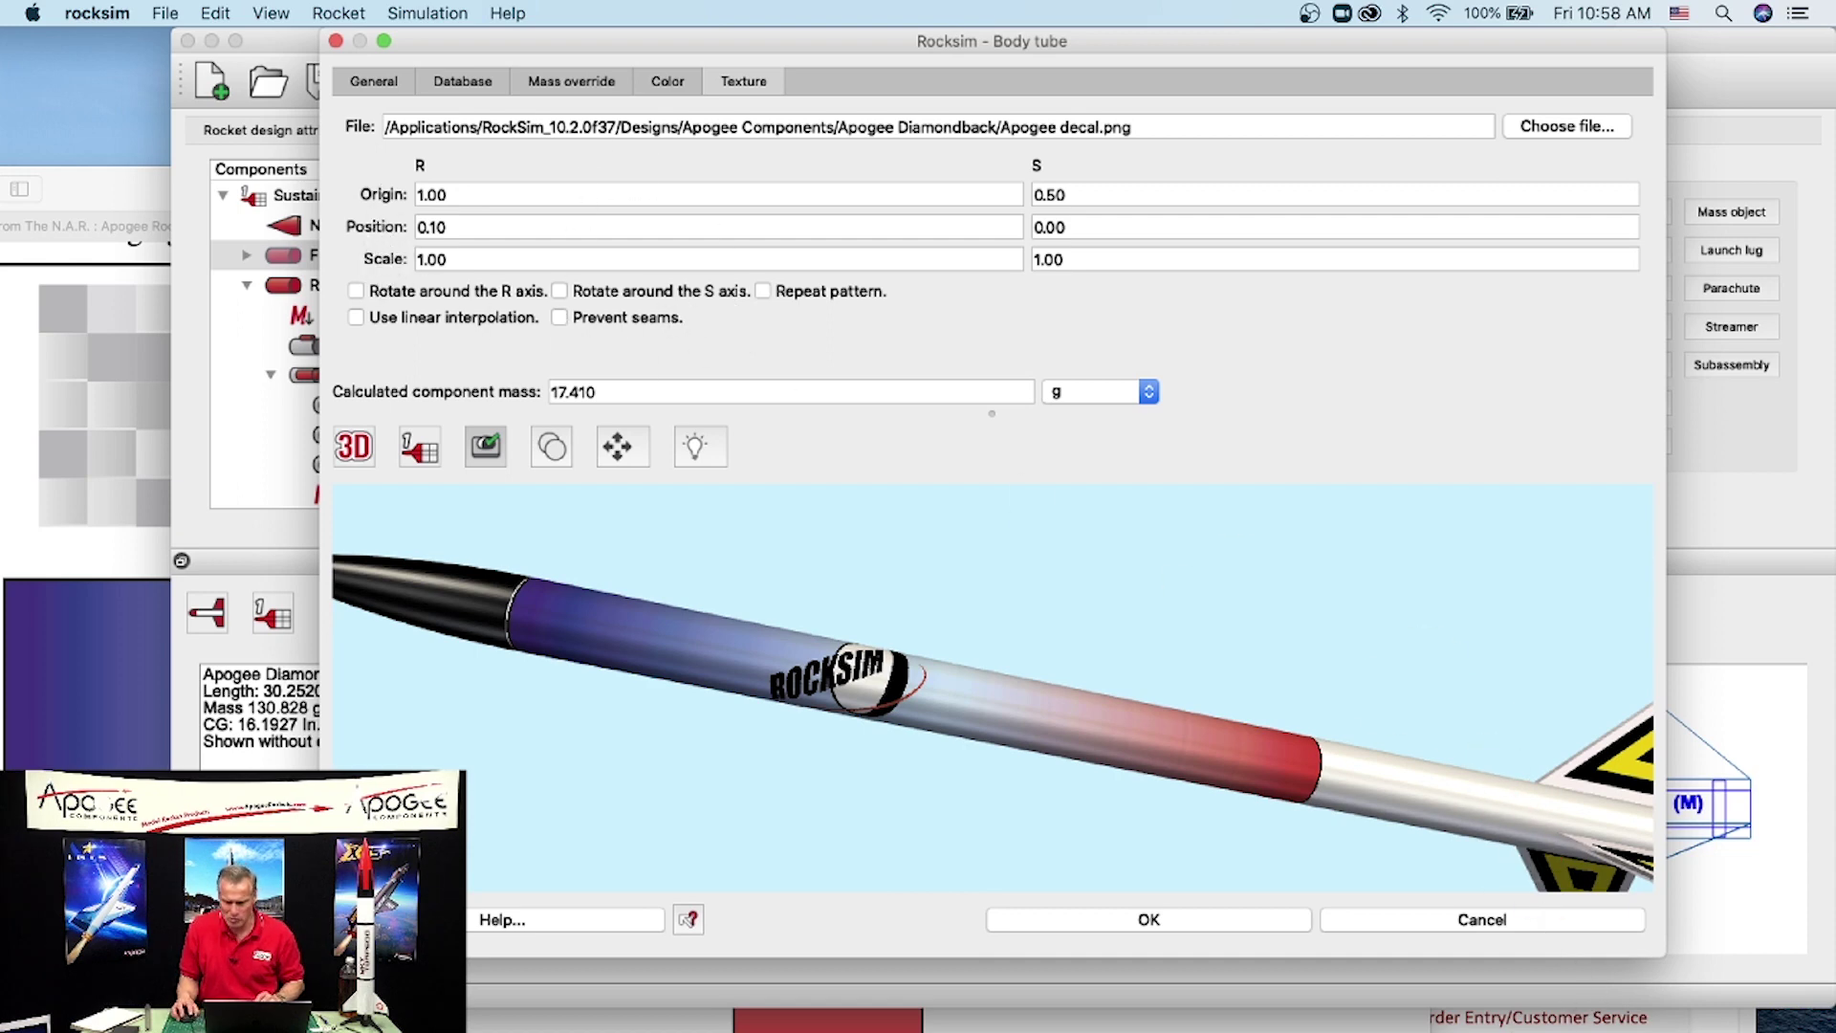
# Step: Switch to the newsletter in Safari and examine the Adding Decals article's general notes and list of texture modifier parameters
pyautogui.click(1674, 999)
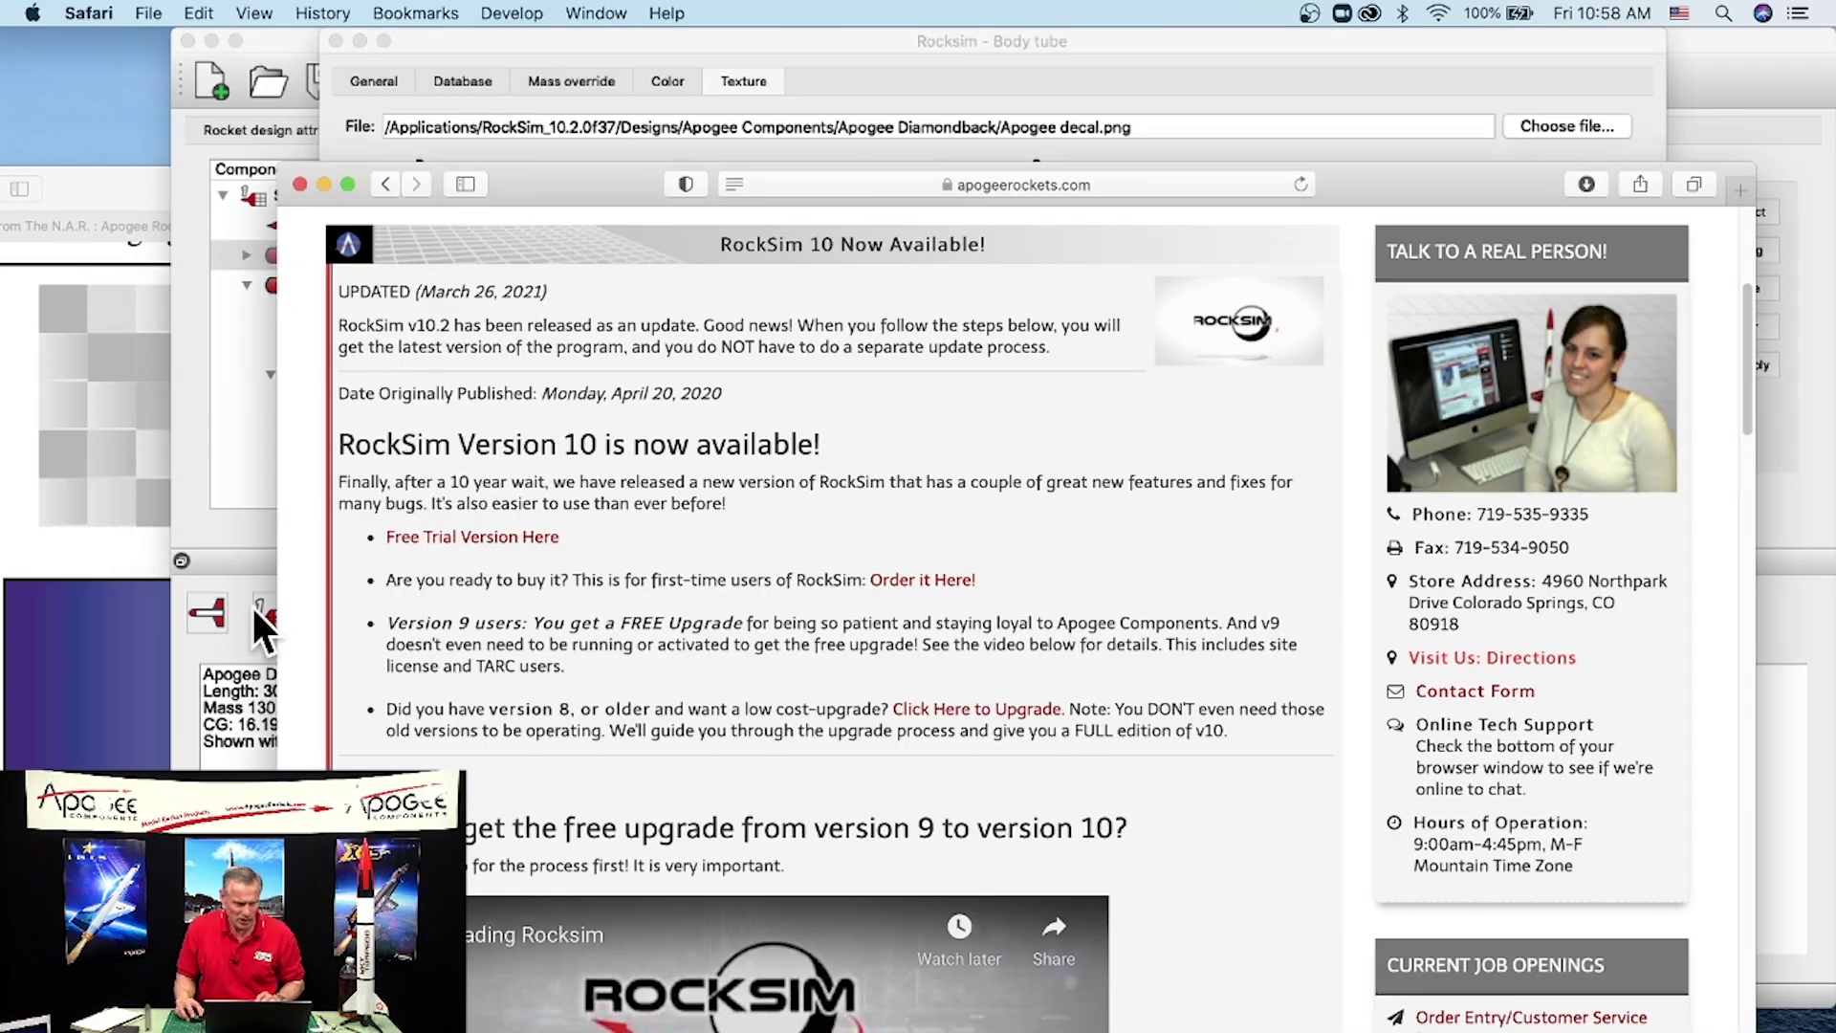
pyautogui.click(129, 536)
pyautogui.moveTo(922, 182); pyautogui.dragTo(1414, 41)
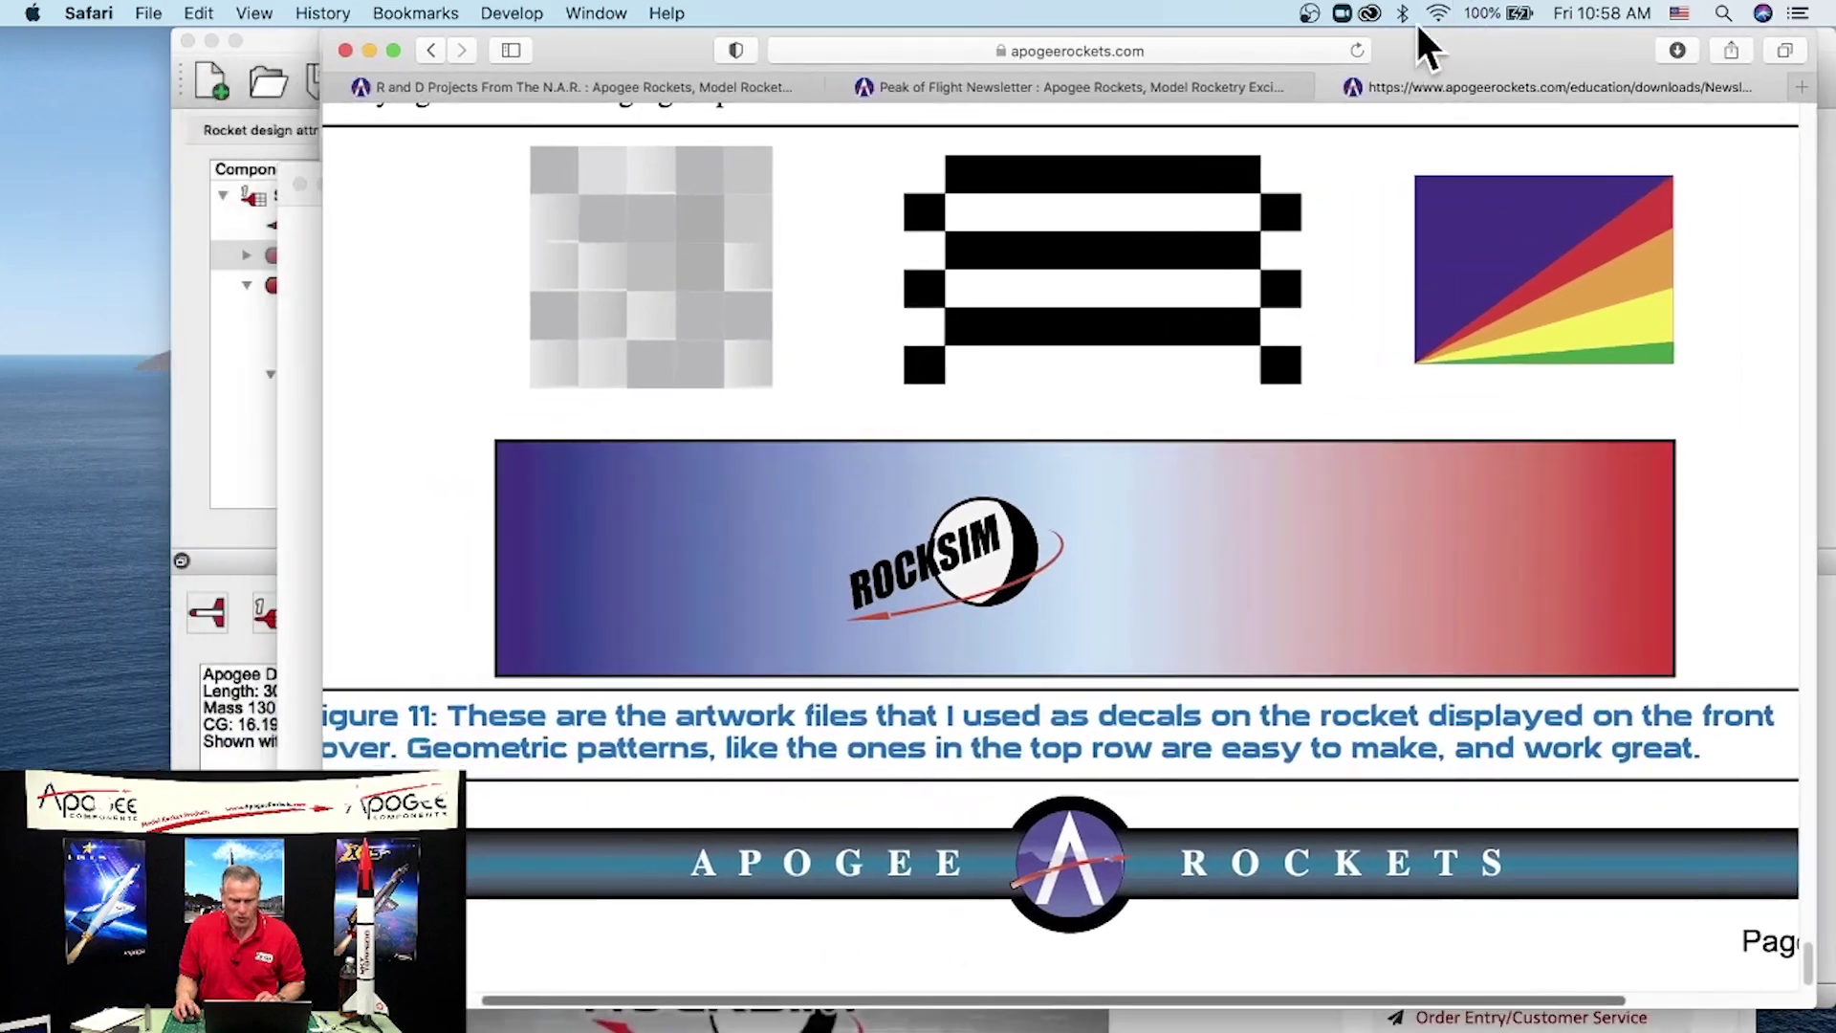
pyautogui.scroll(4, 1351, 439)
pyautogui.scroll(4, 1352, 439)
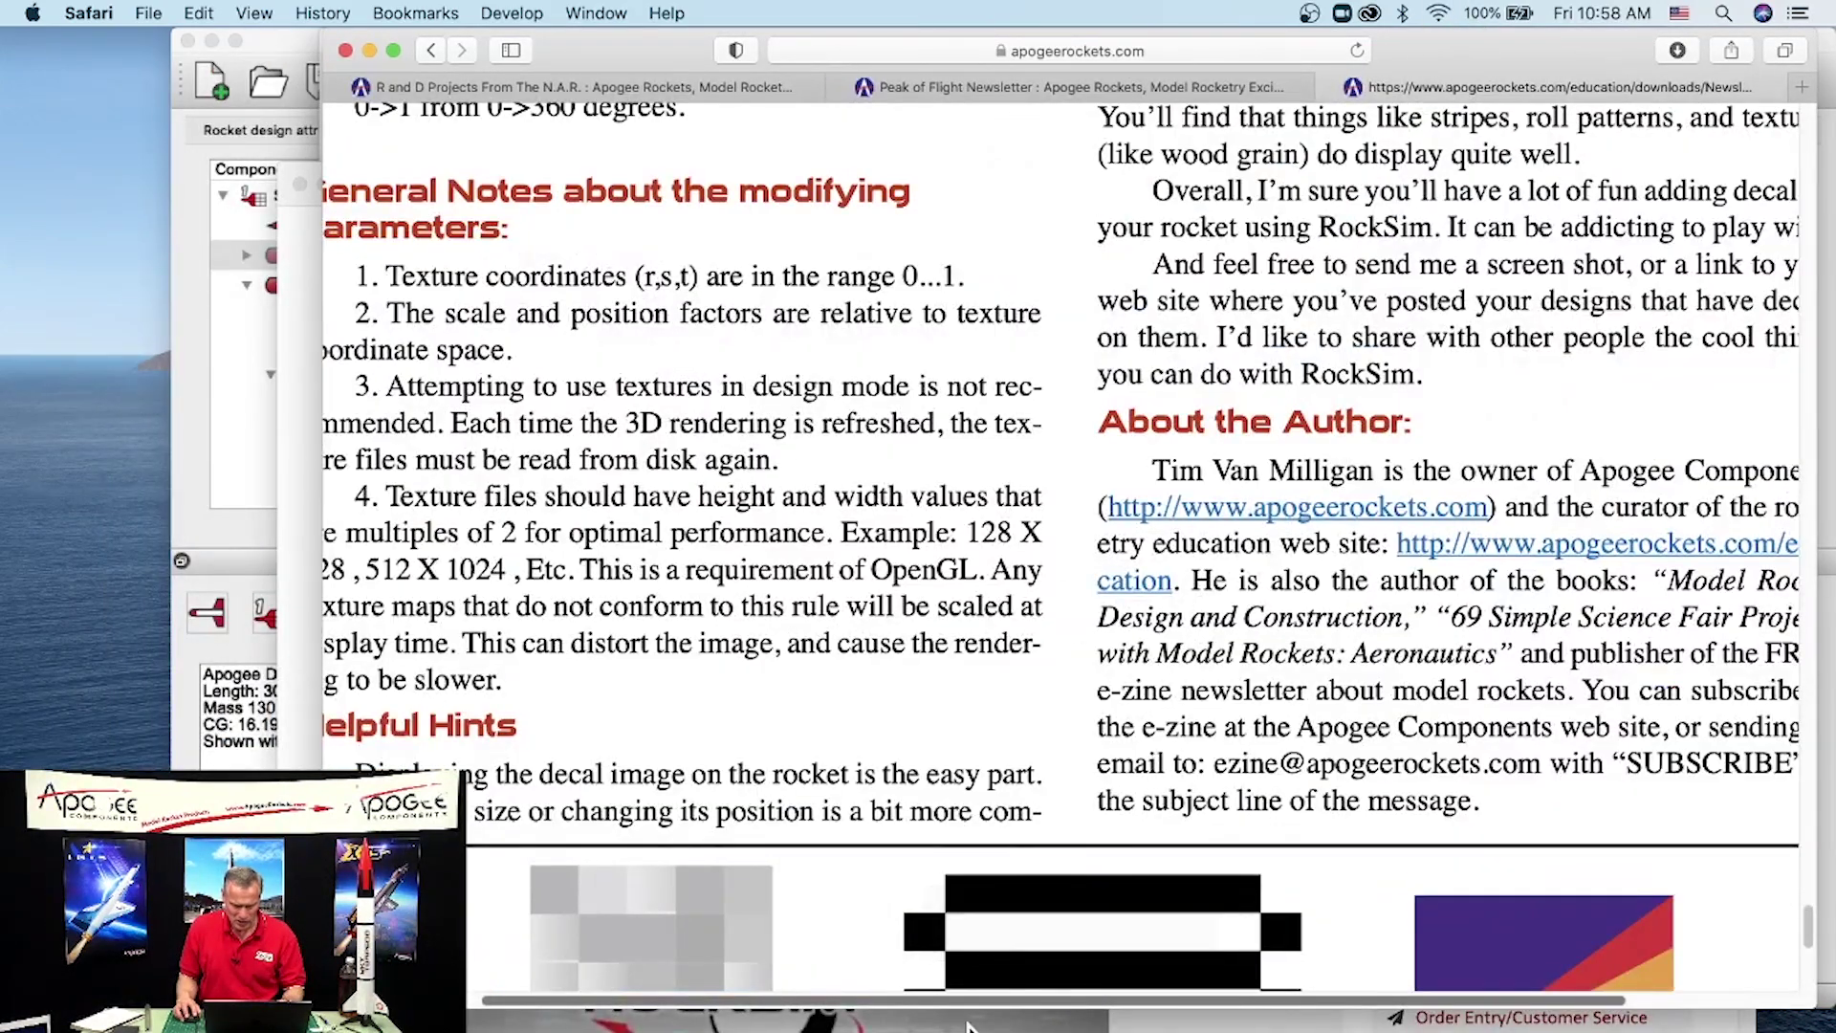
pyautogui.moveTo(1108, 943)
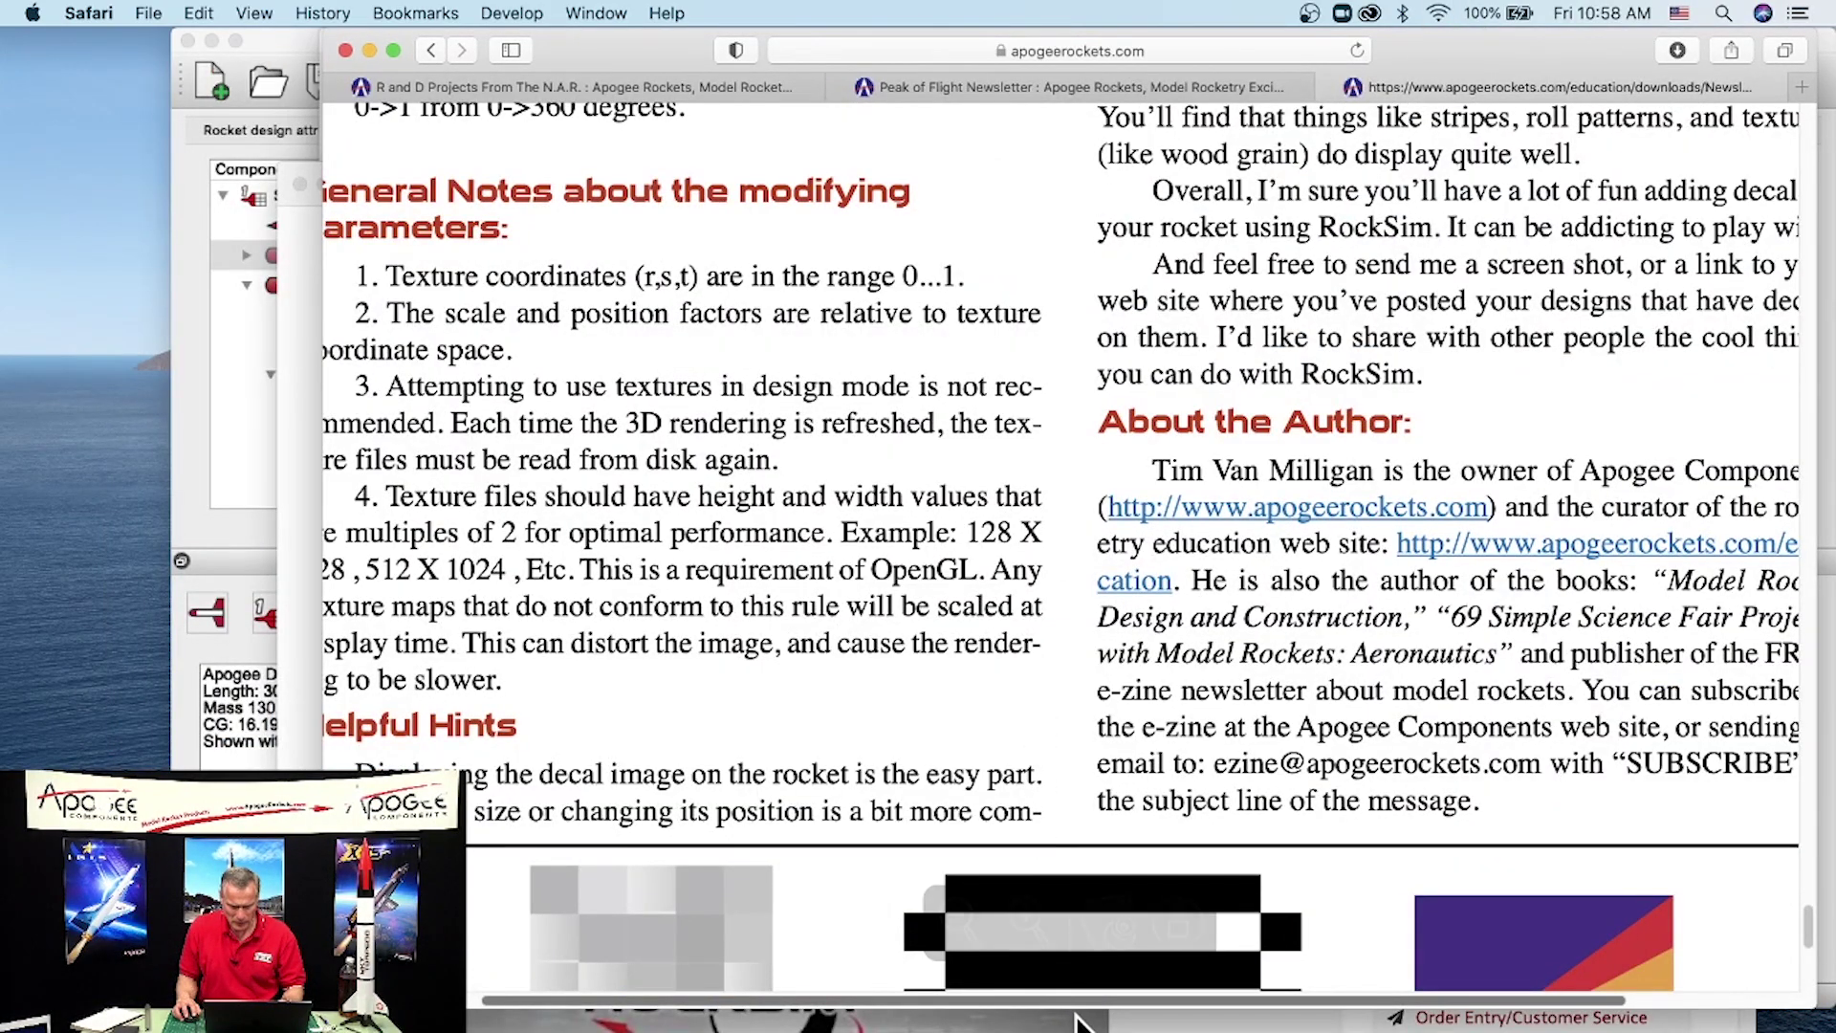
pyautogui.click(956, 920)
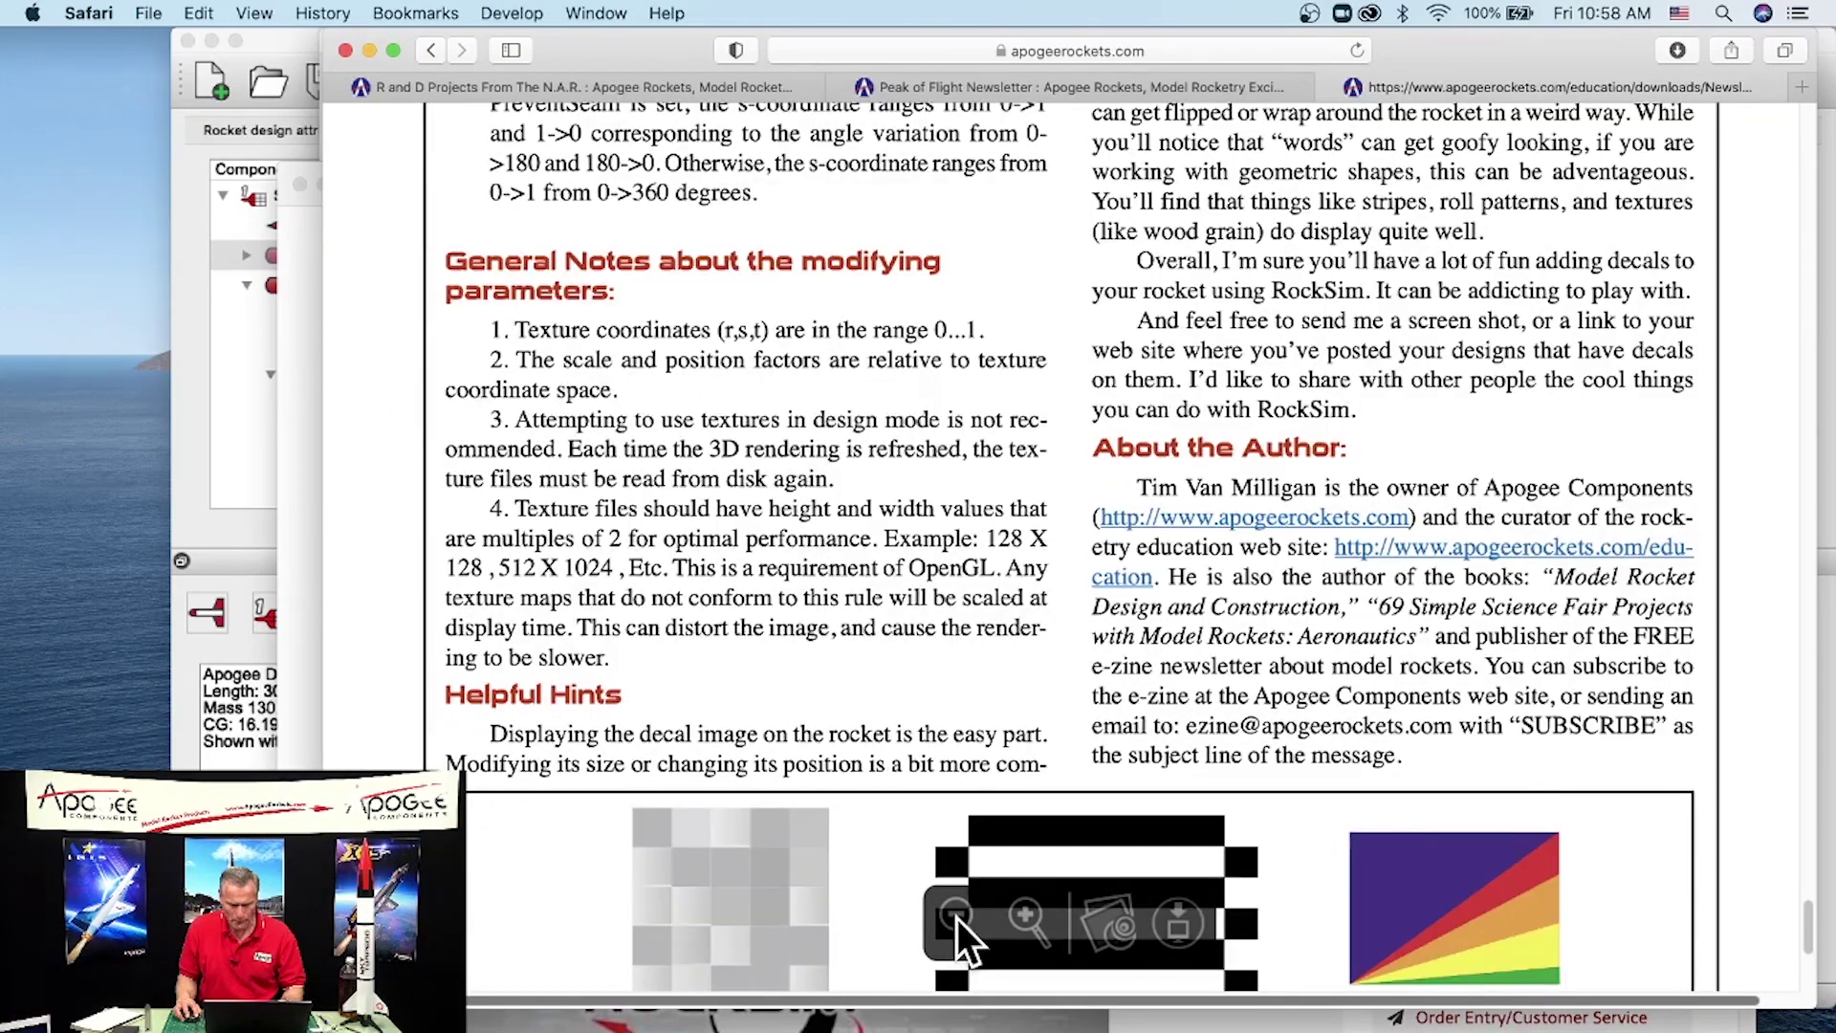
pyautogui.click(956, 920)
pyautogui.click(956, 920)
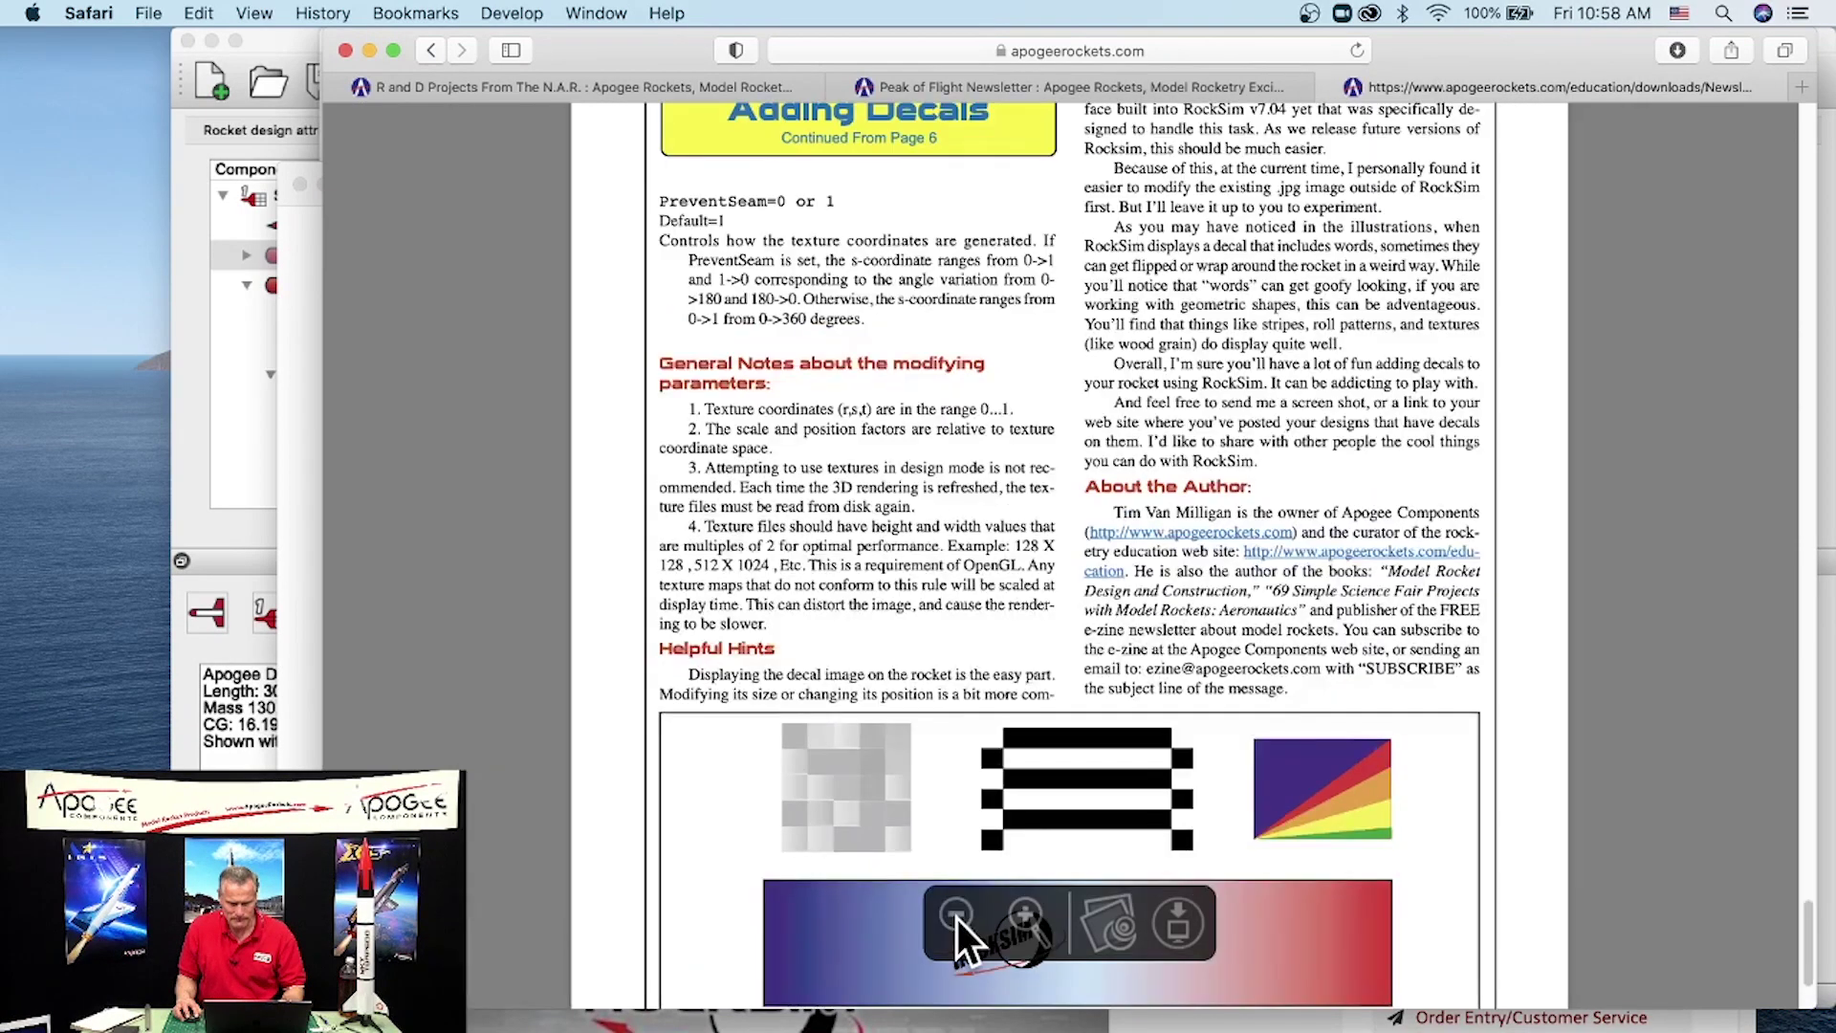
pyautogui.scroll(5, 957, 670)
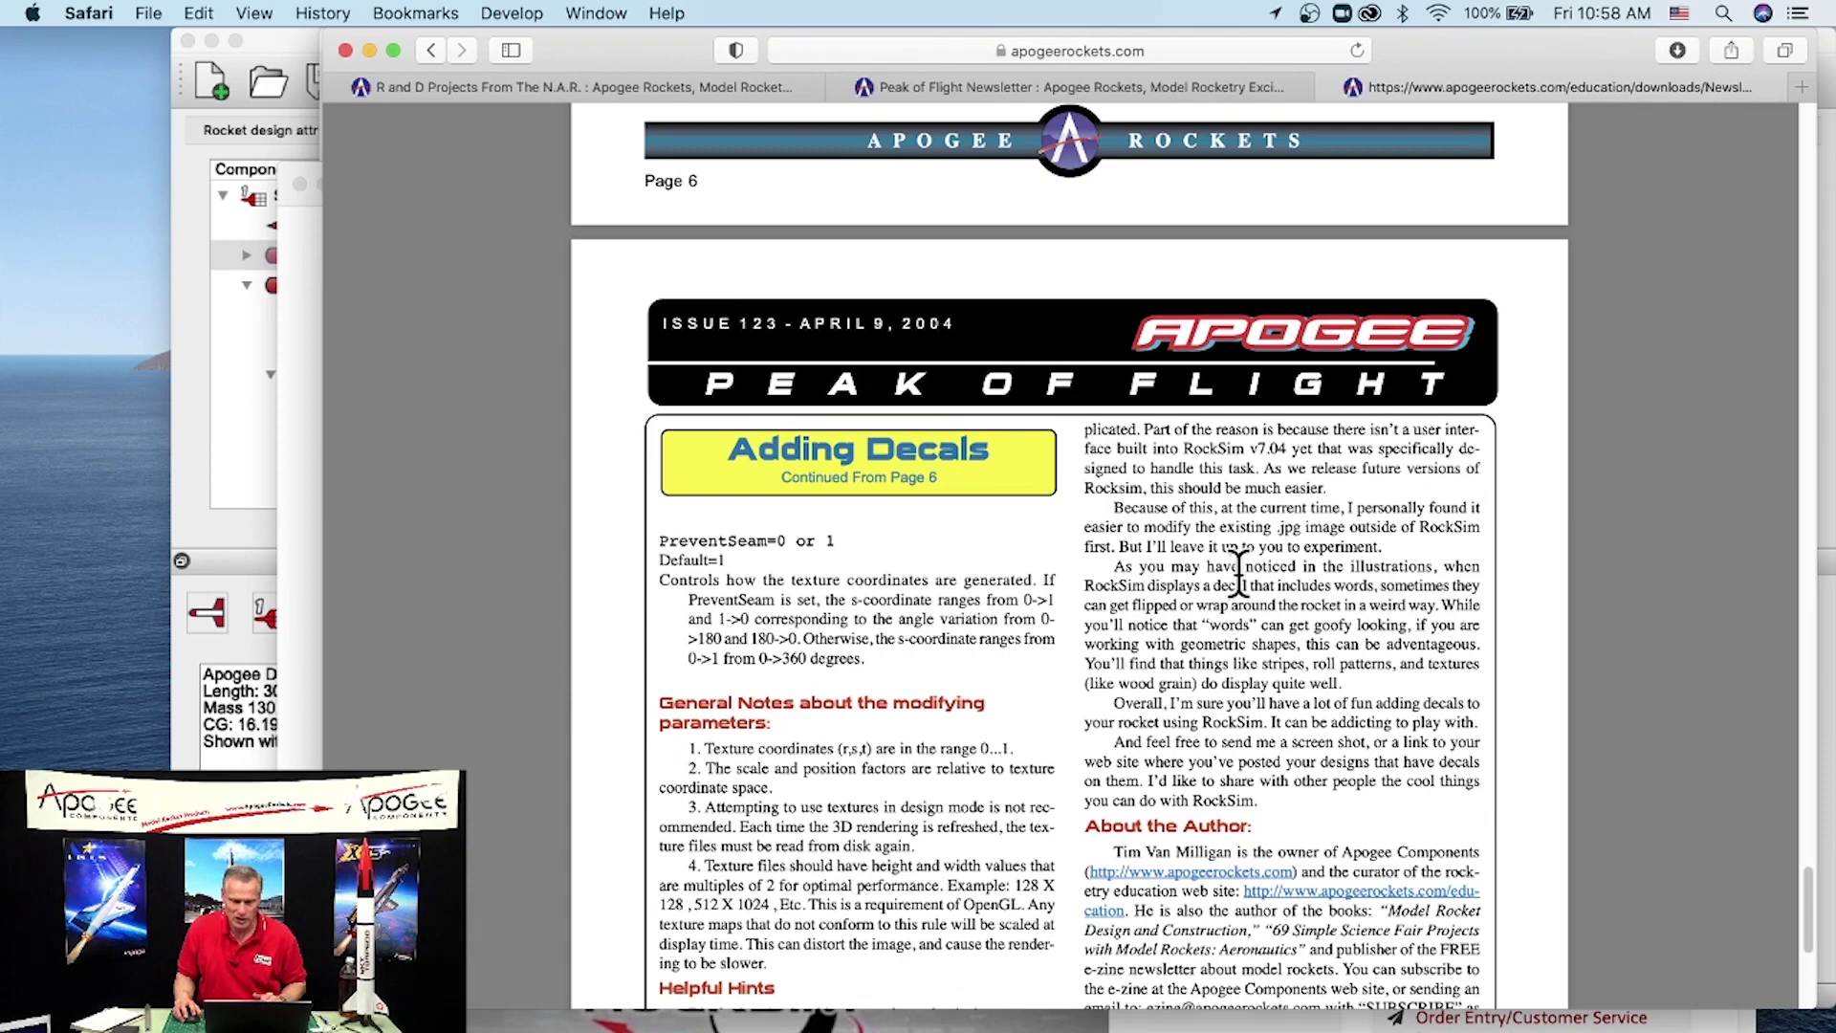
pyautogui.scroll(3, 1240, 576)
pyautogui.scroll(10, 1241, 577)
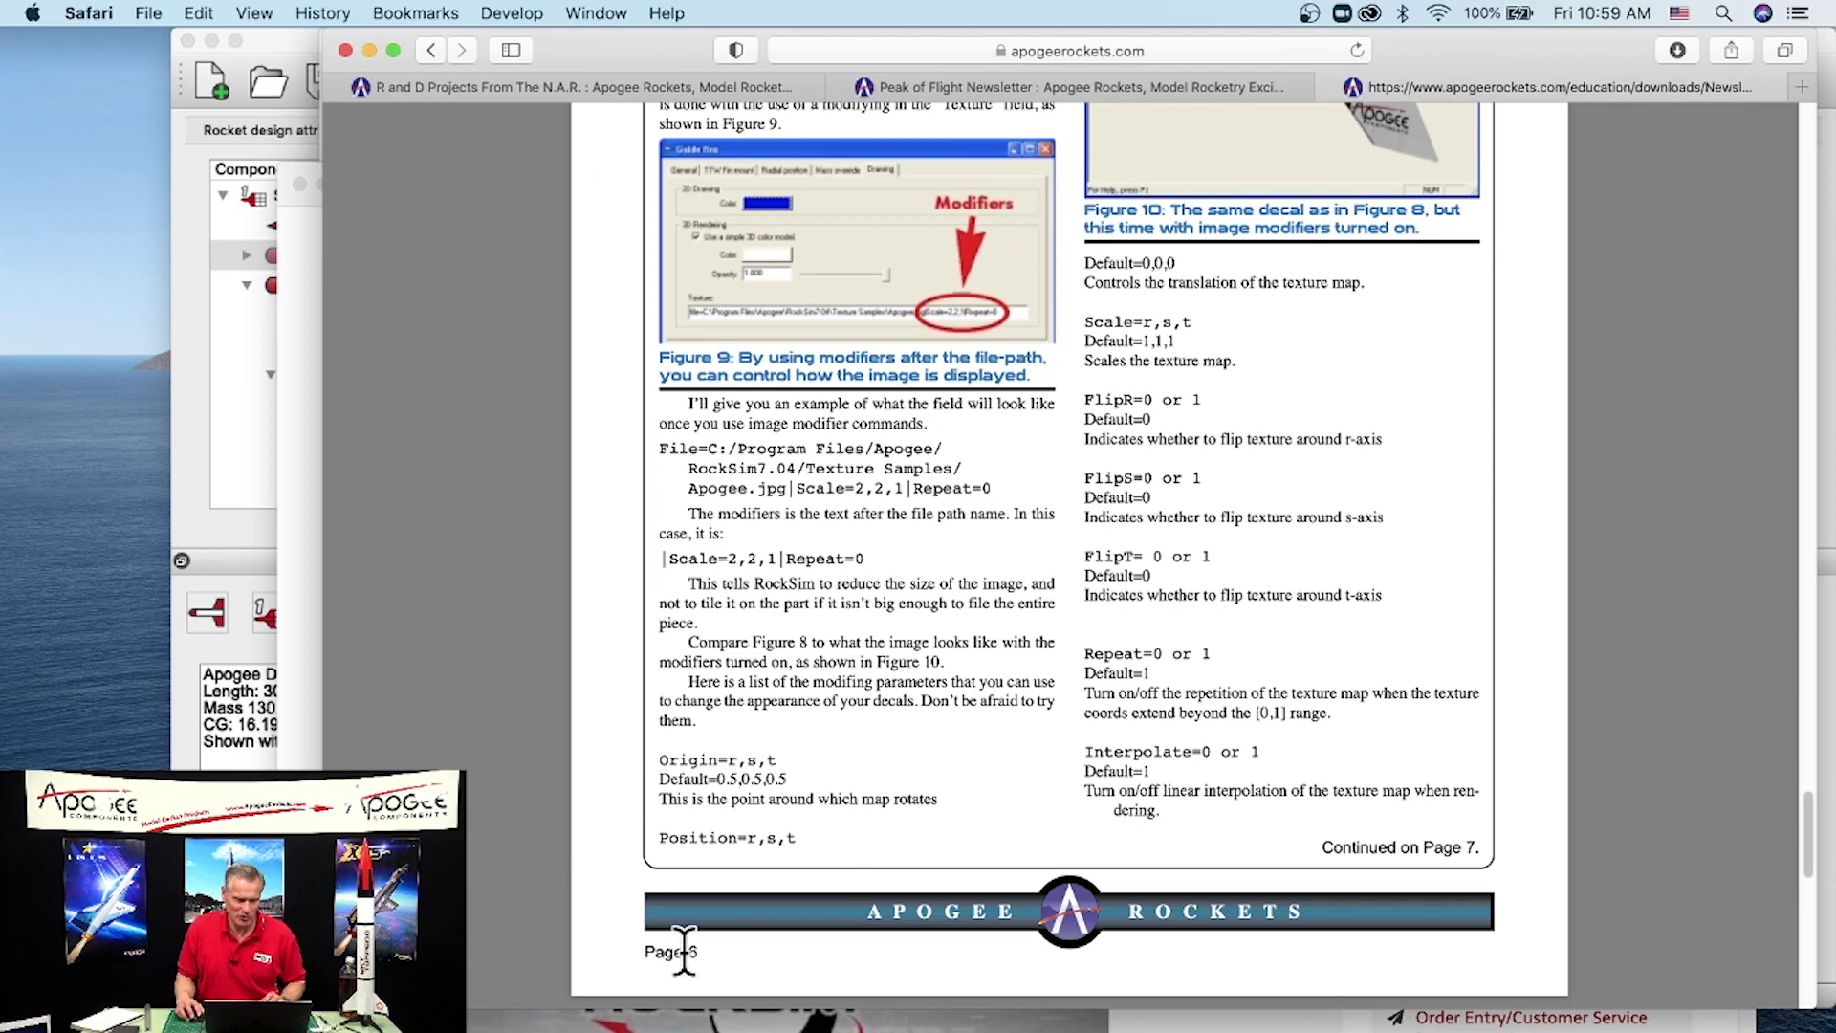
# Step: Switch back to RockSim, accept the front body tube's texture changes and inspect the decal on the whole rocket
pyautogui.press('super+Tab')
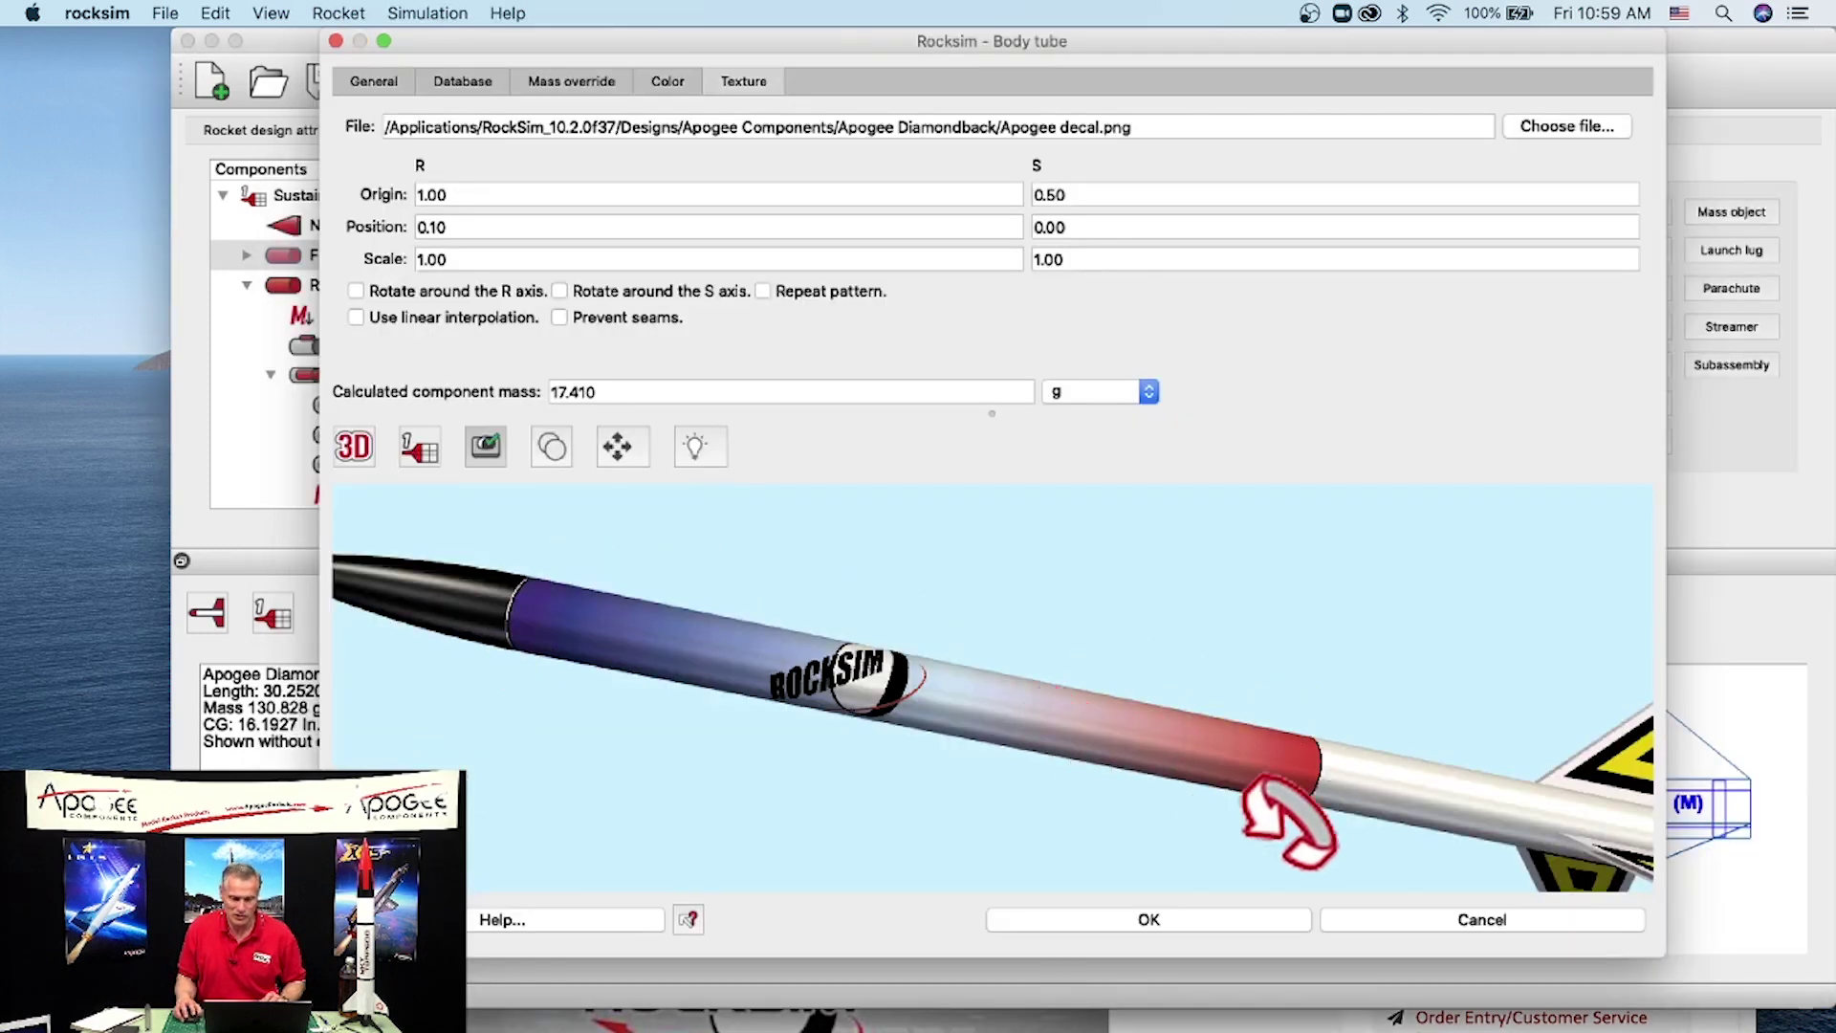
pyautogui.click(1239, 917)
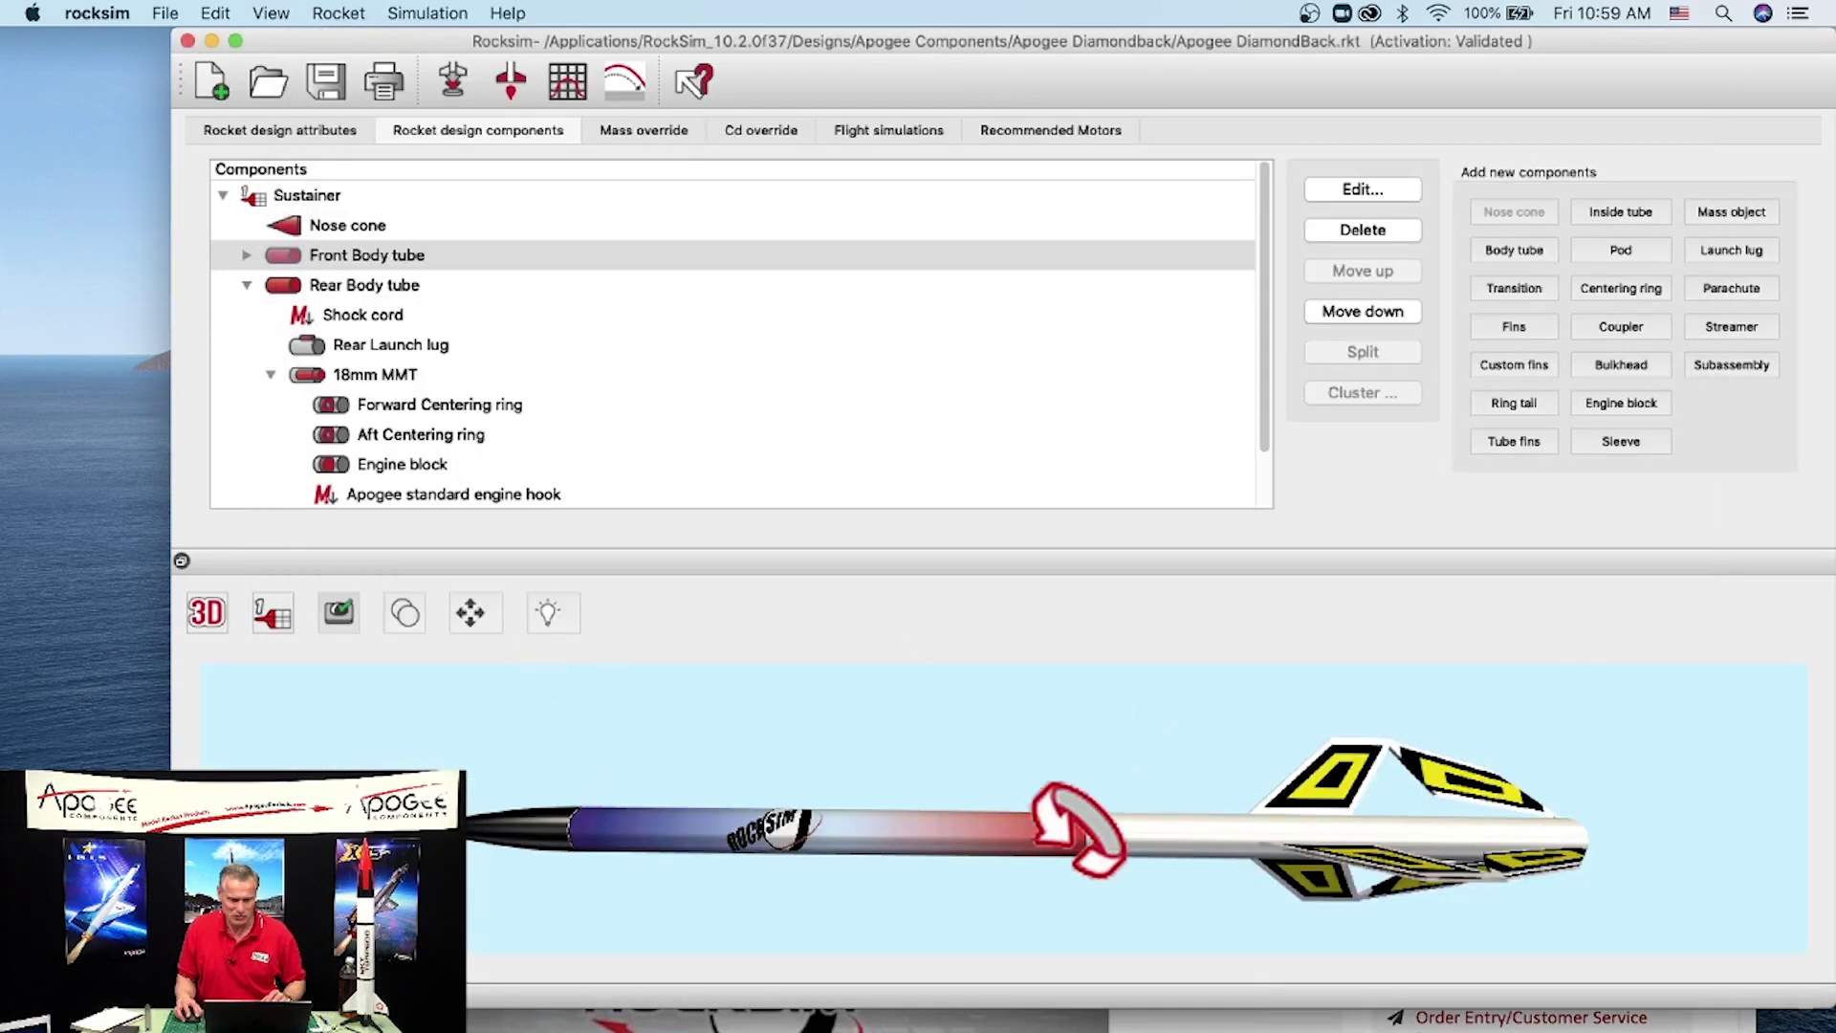
pyautogui.moveTo(1234, 741); pyautogui.dragTo(1169, 813)
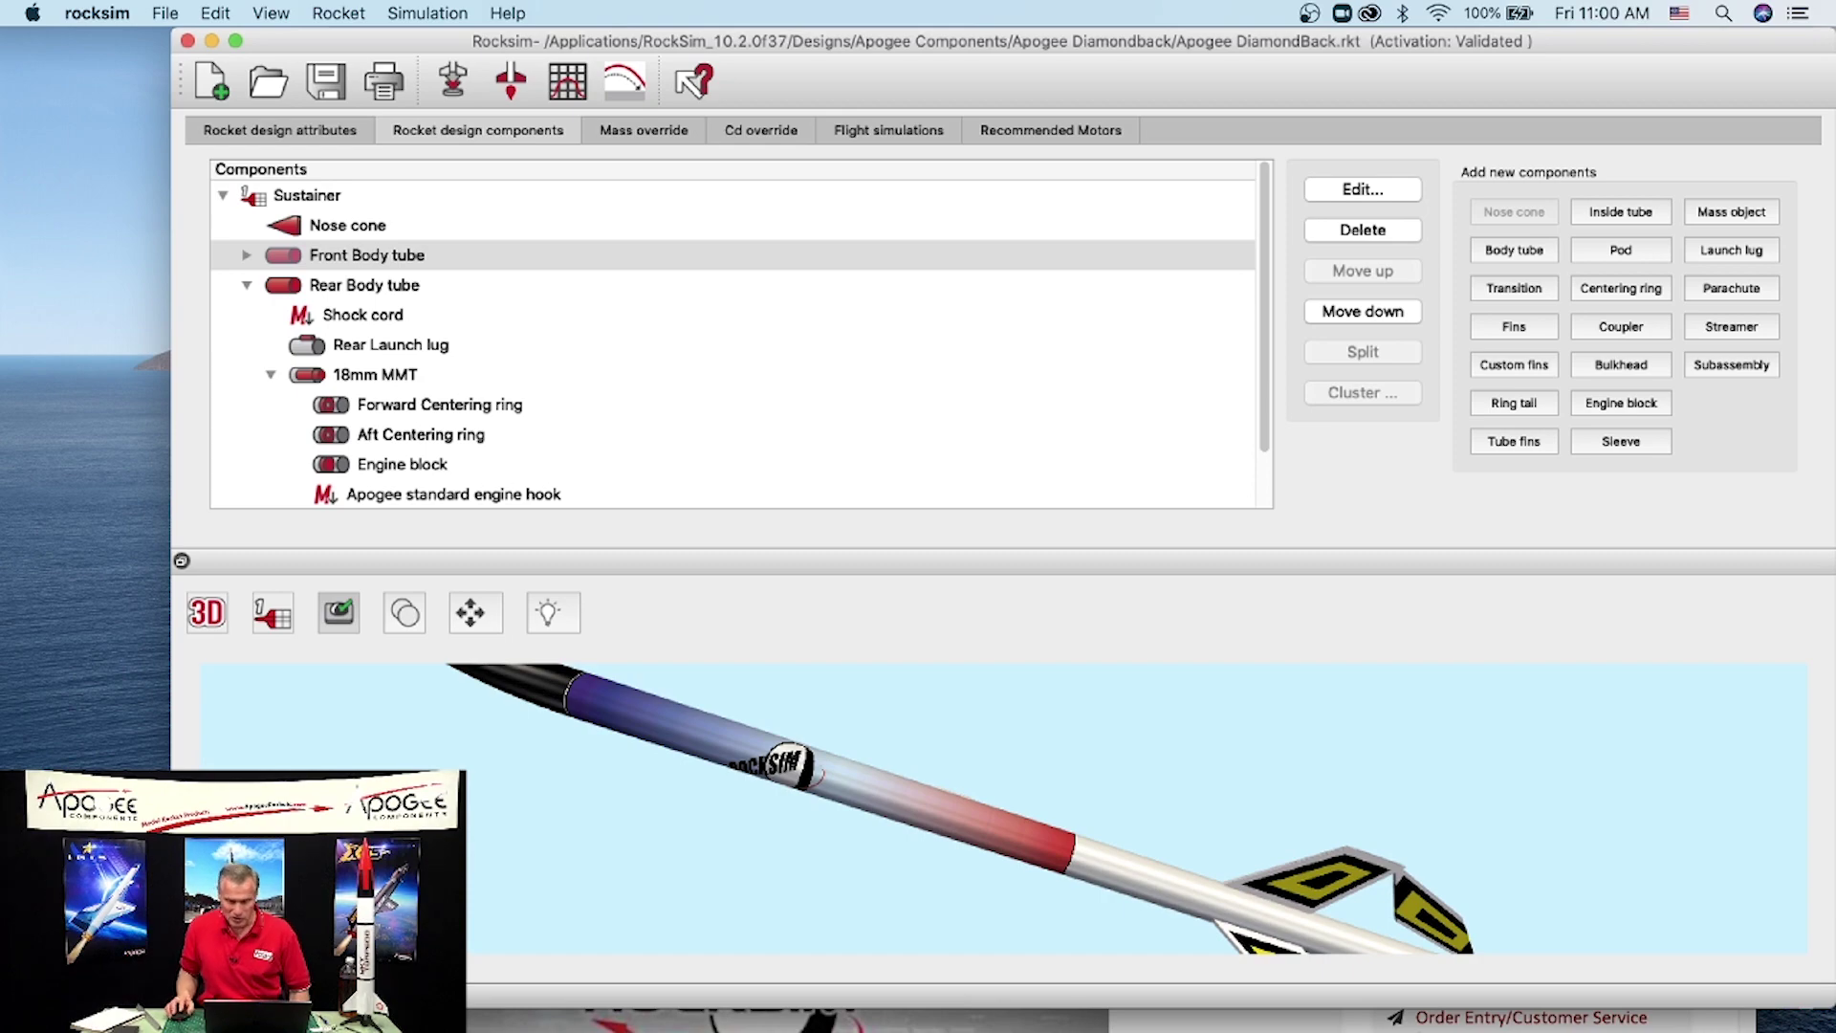
# Step: Switch to Safari and bring the RockSim 10 Now Available page fully into view
pyautogui.click(1161, 1016)
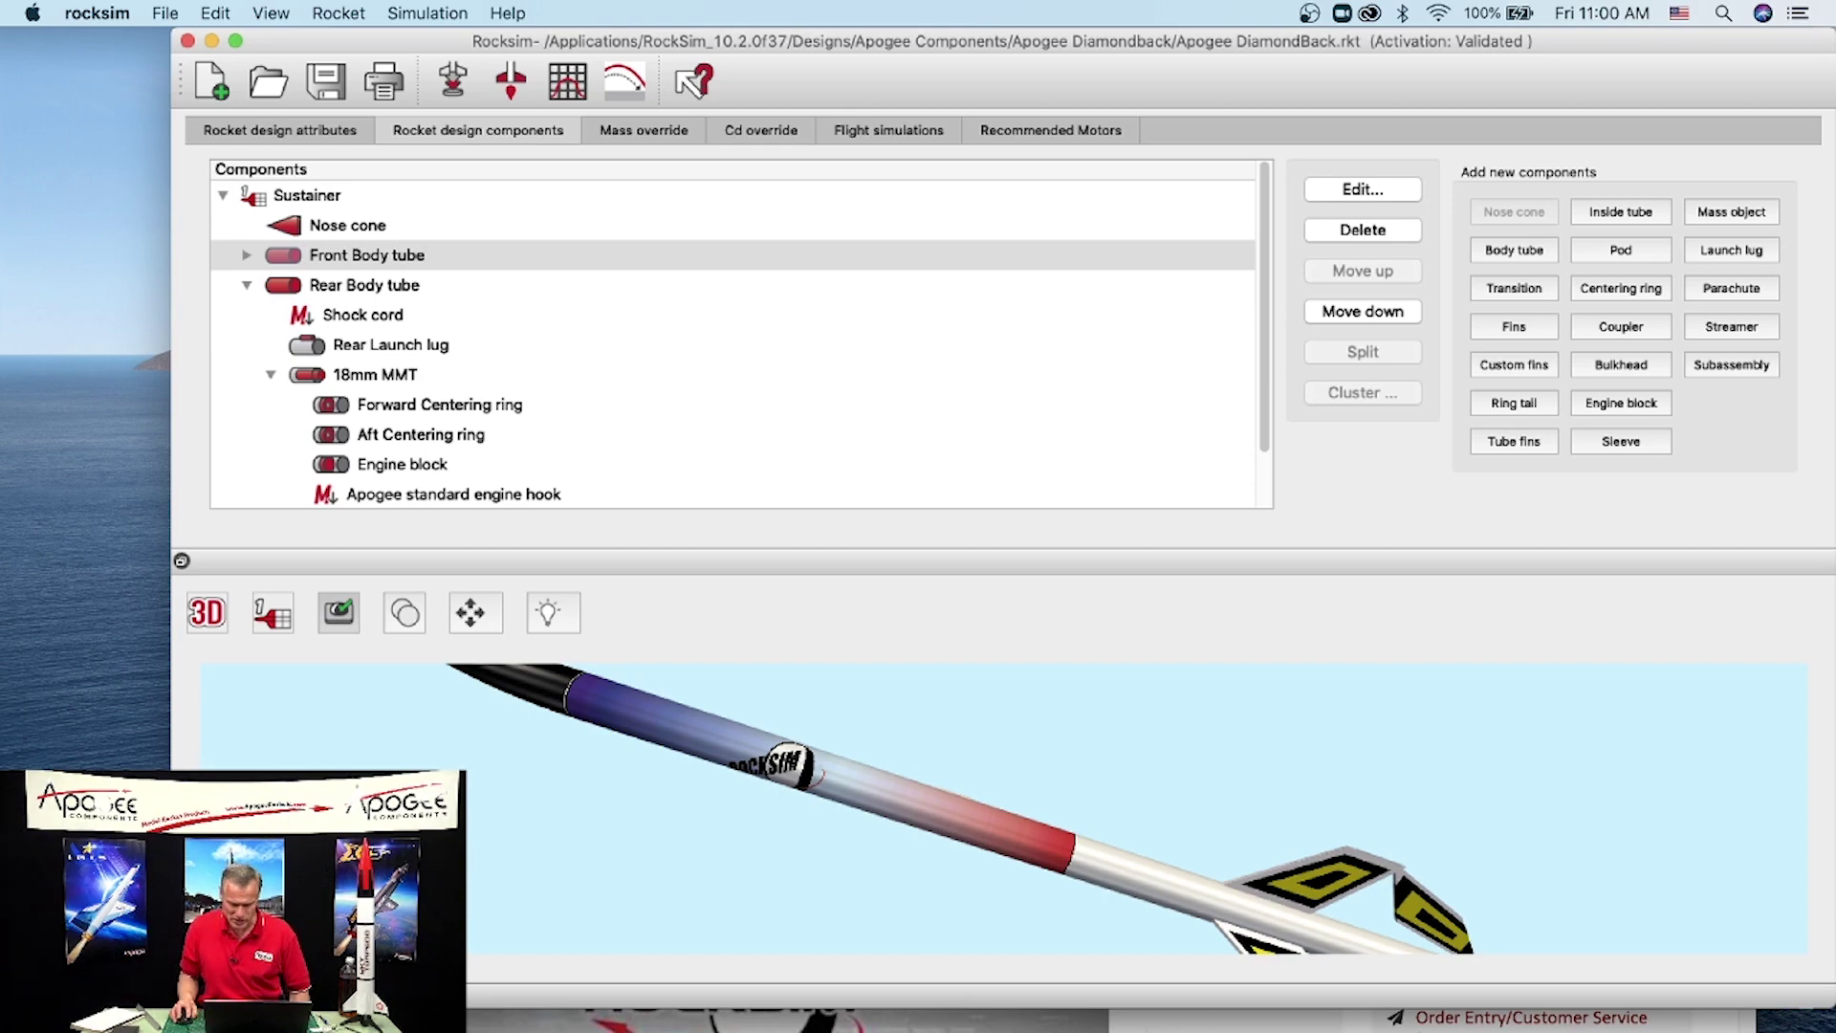
pyautogui.moveTo(1397, 170); pyautogui.dragTo(1368, 60)
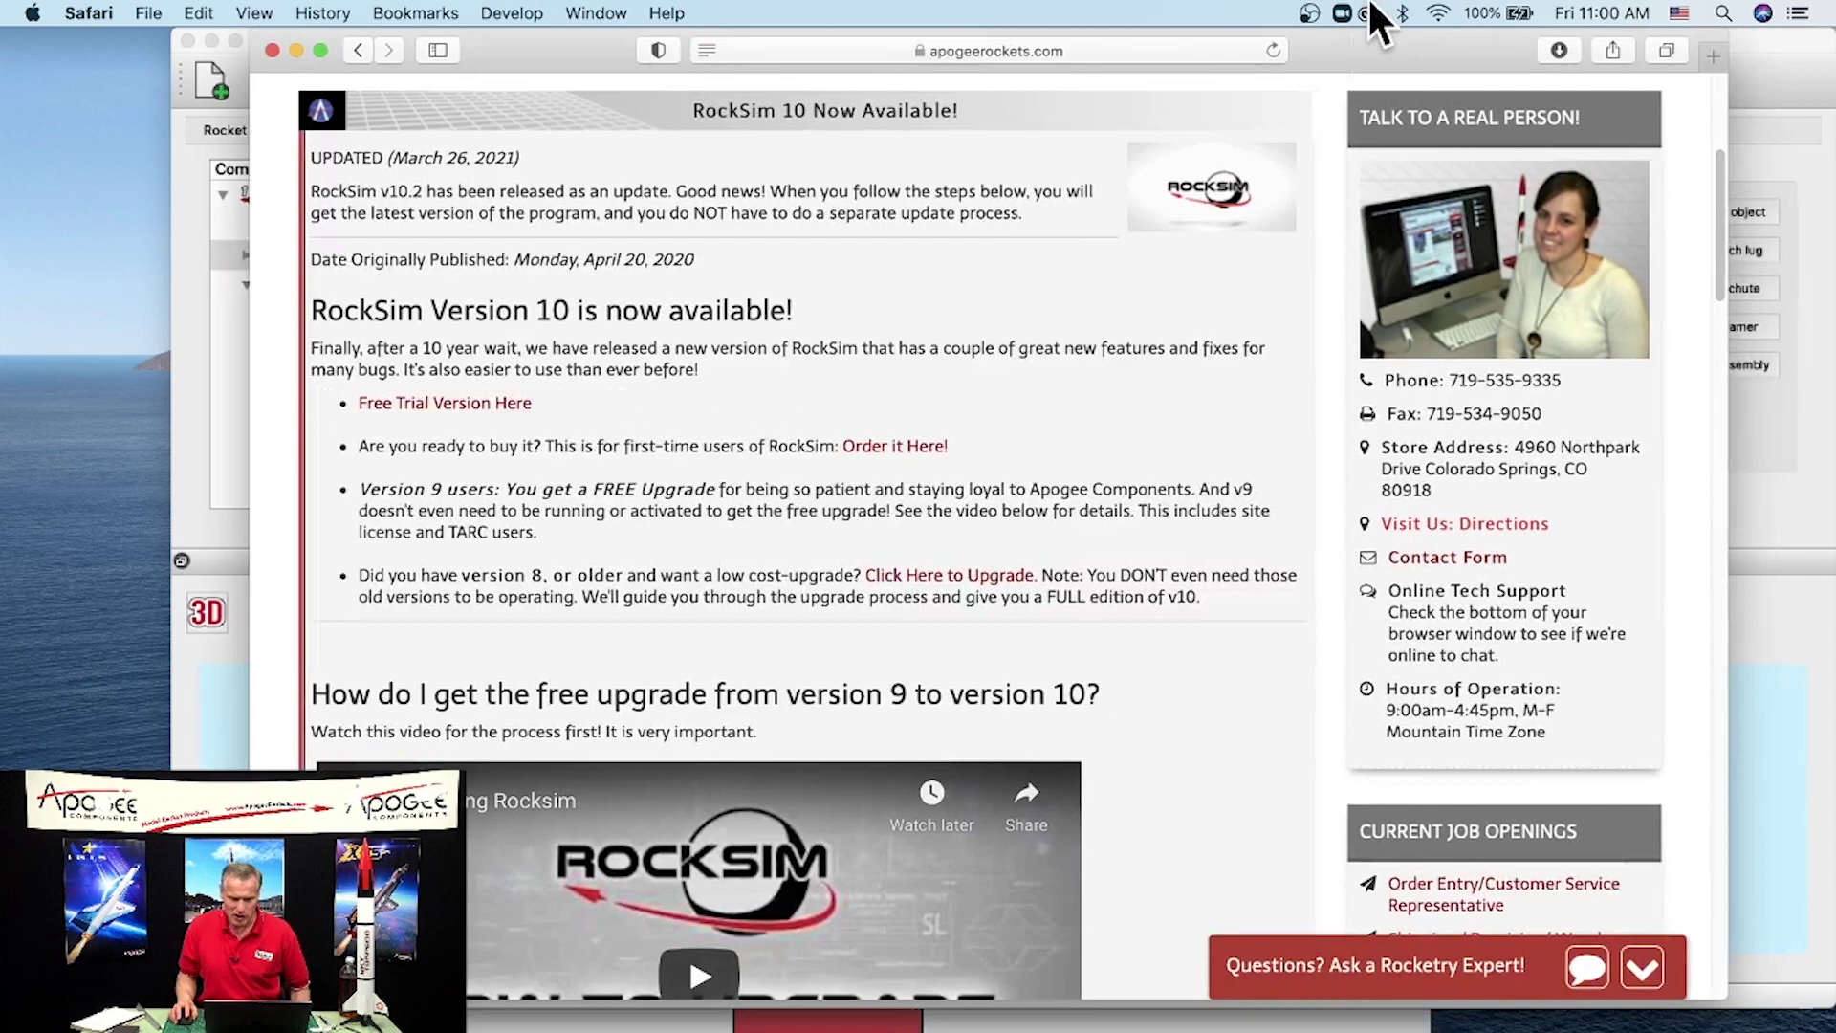